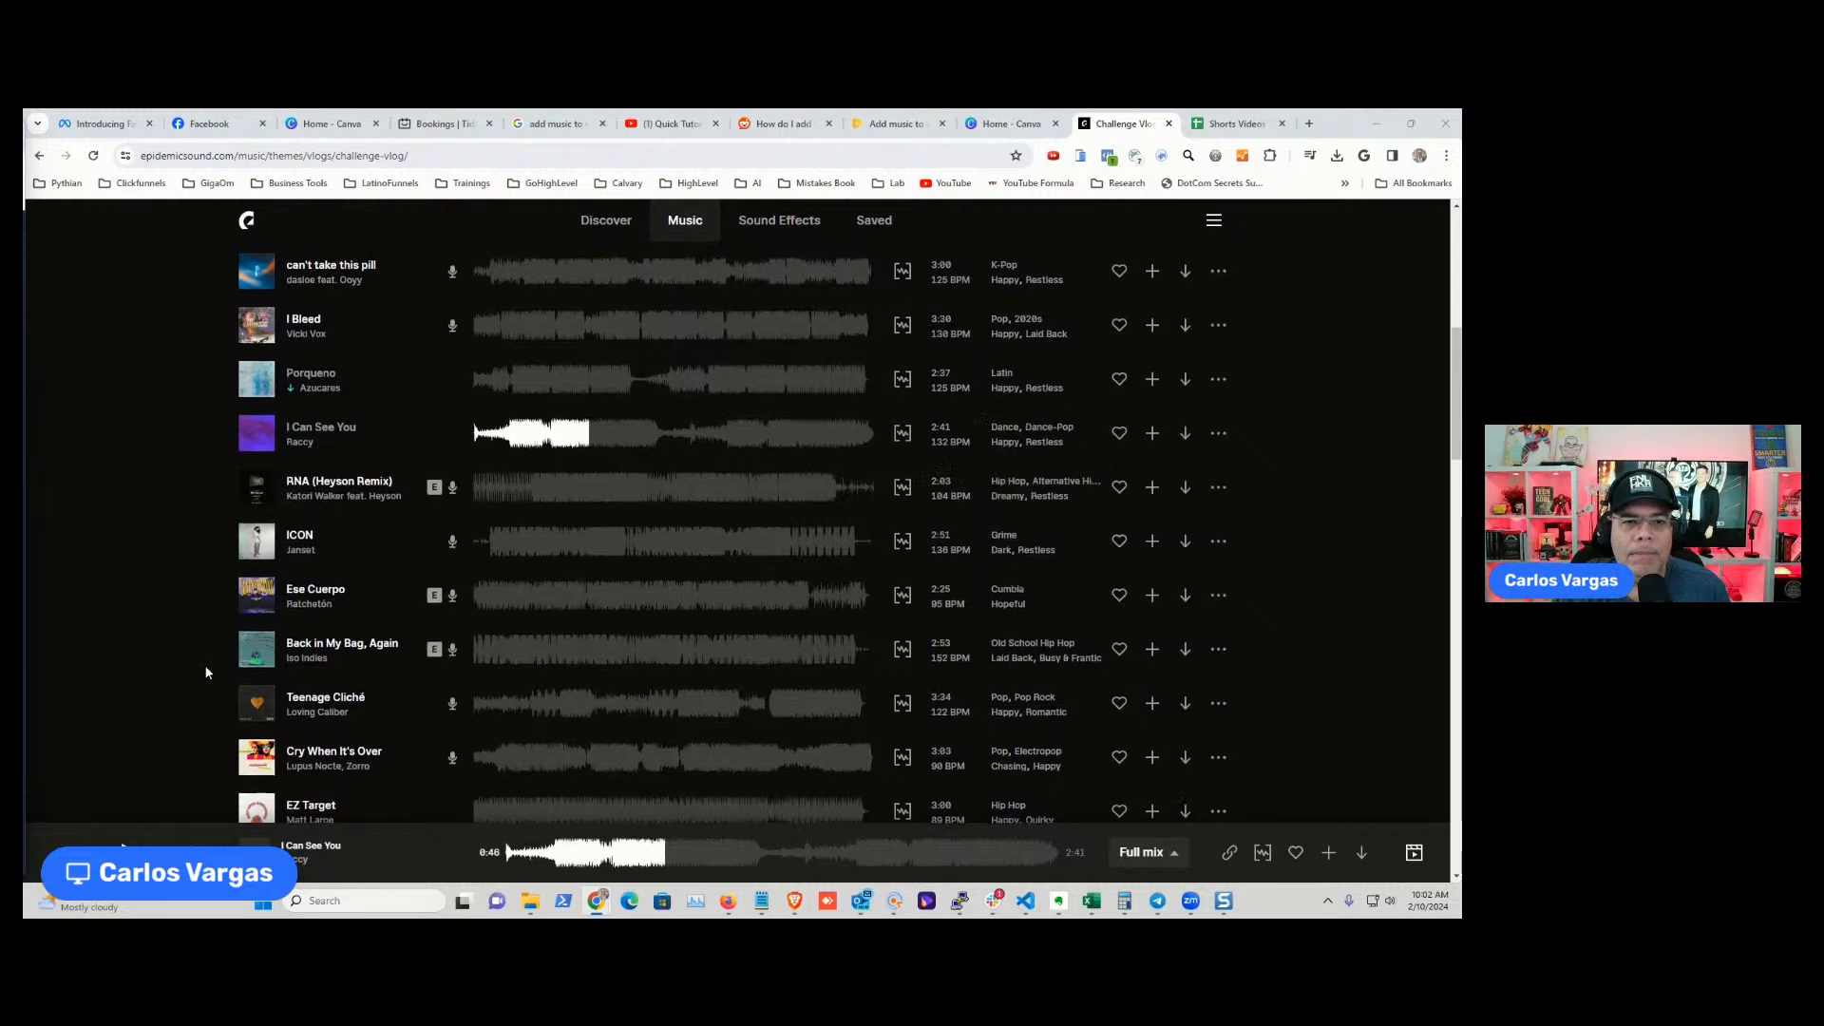
- Open the Themes overview from the Challenge Vlog page and look through its spotlight, storyteller and popular online collections
scroll(203, 665, up, 6)
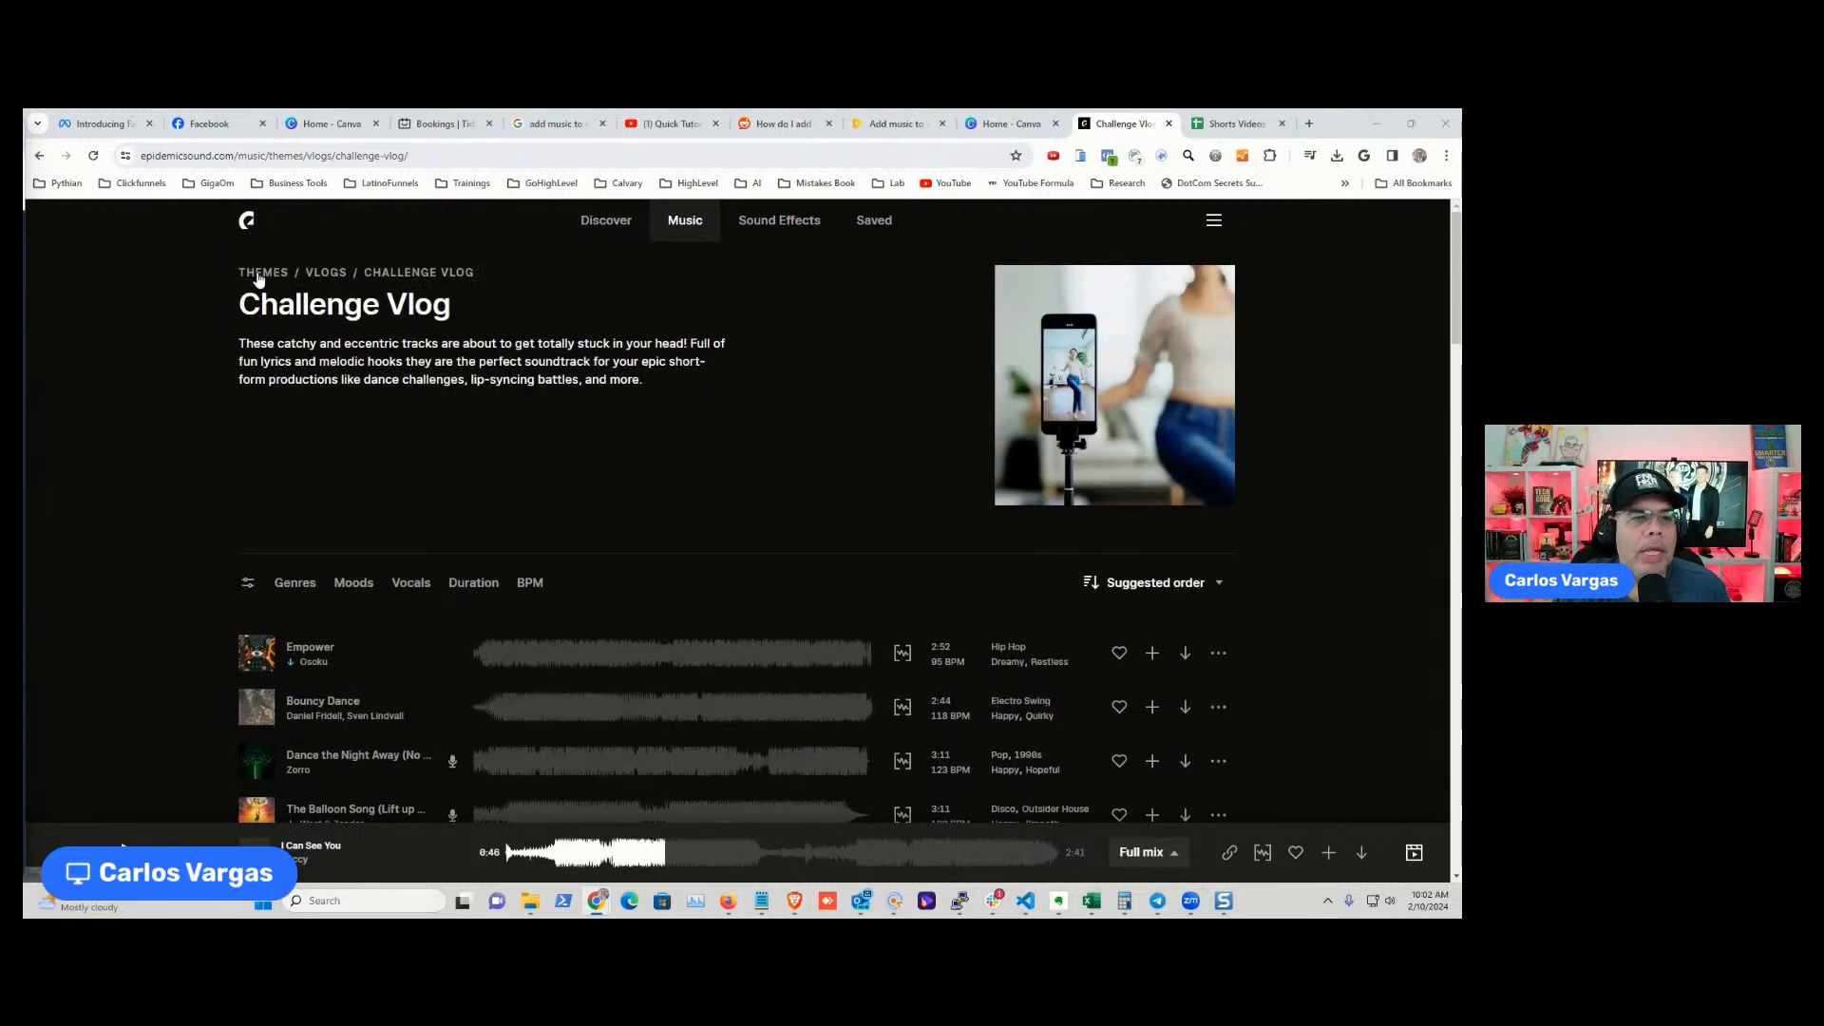
click(249, 273)
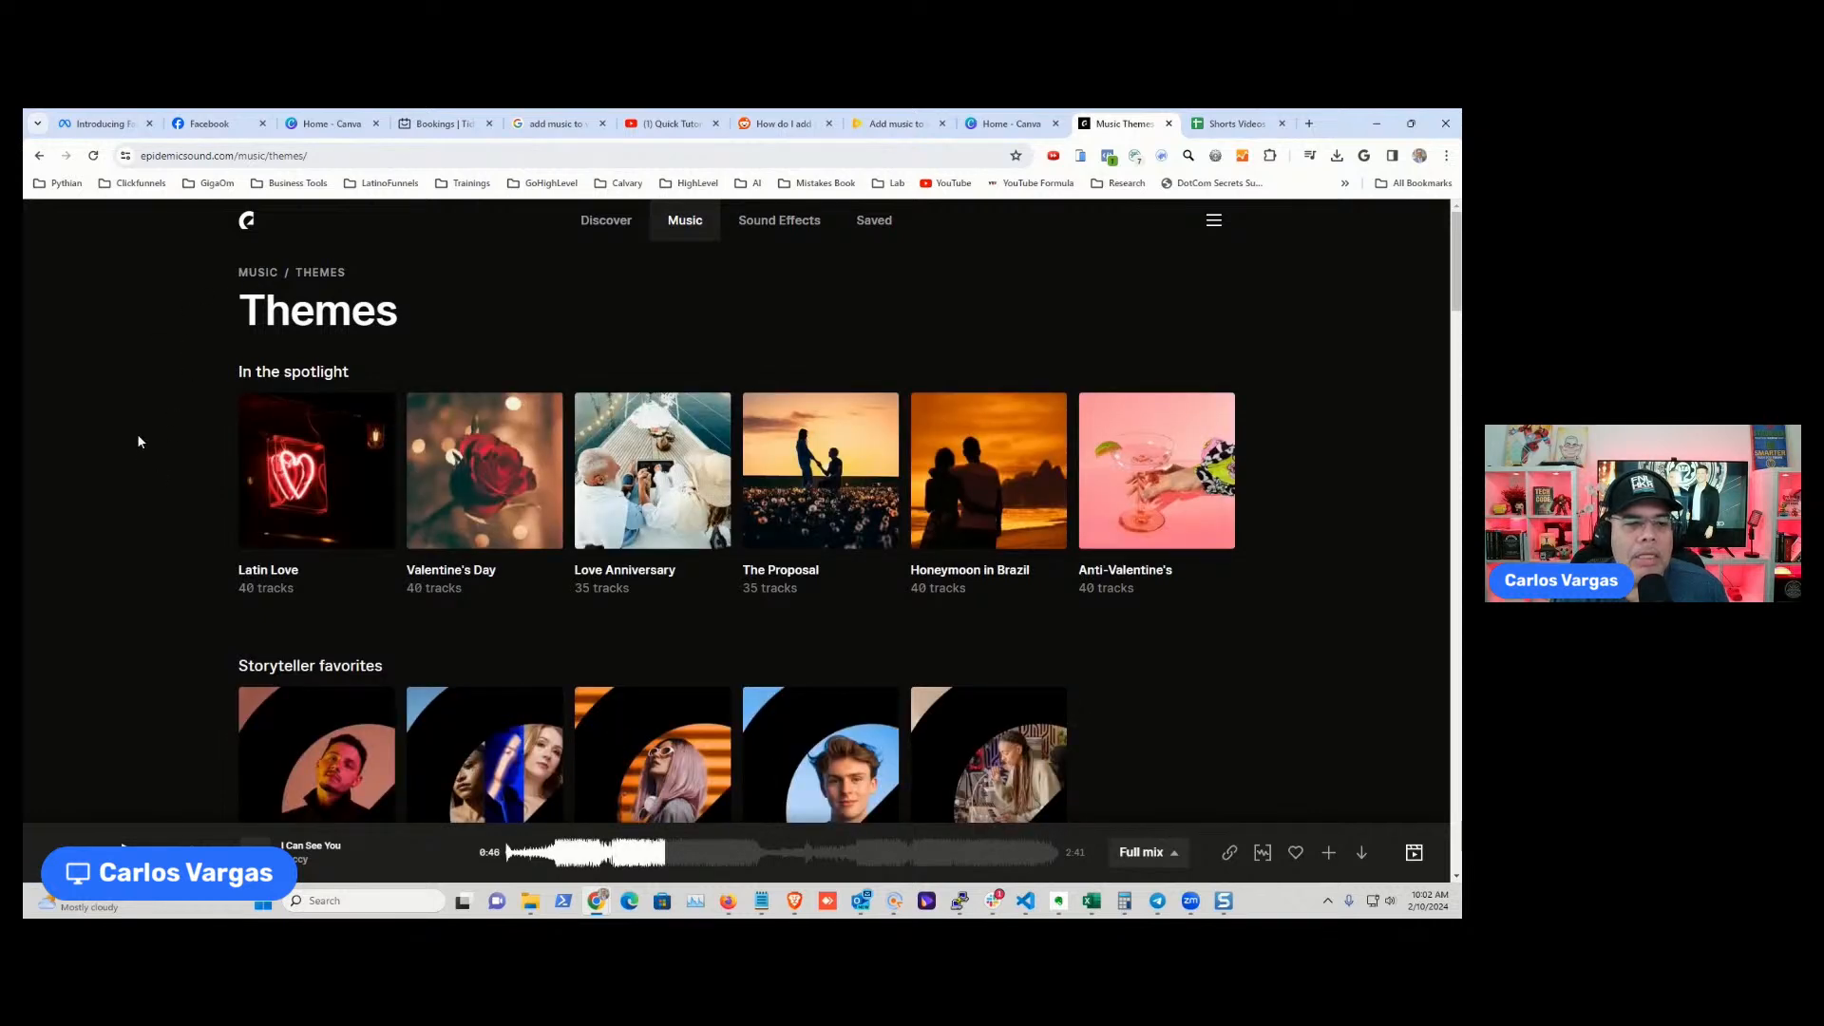
scroll(139, 441, down, 2)
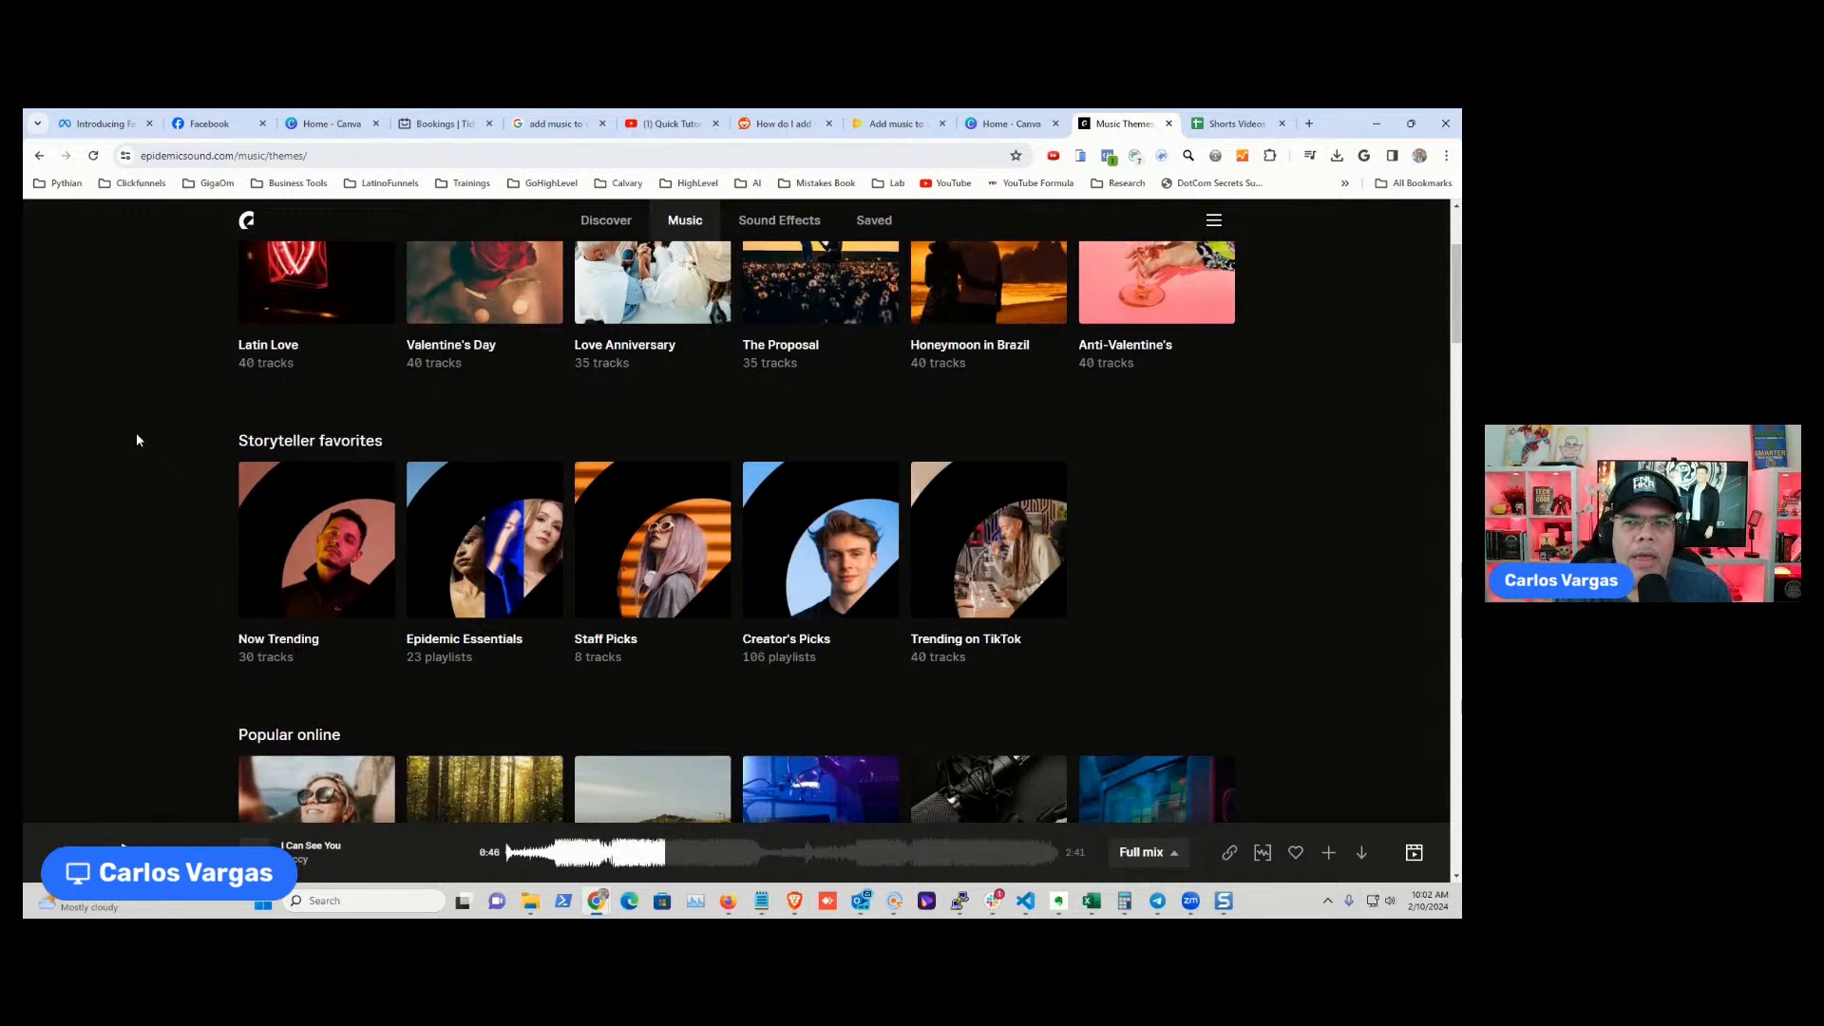
scroll(136, 440, up, 2)
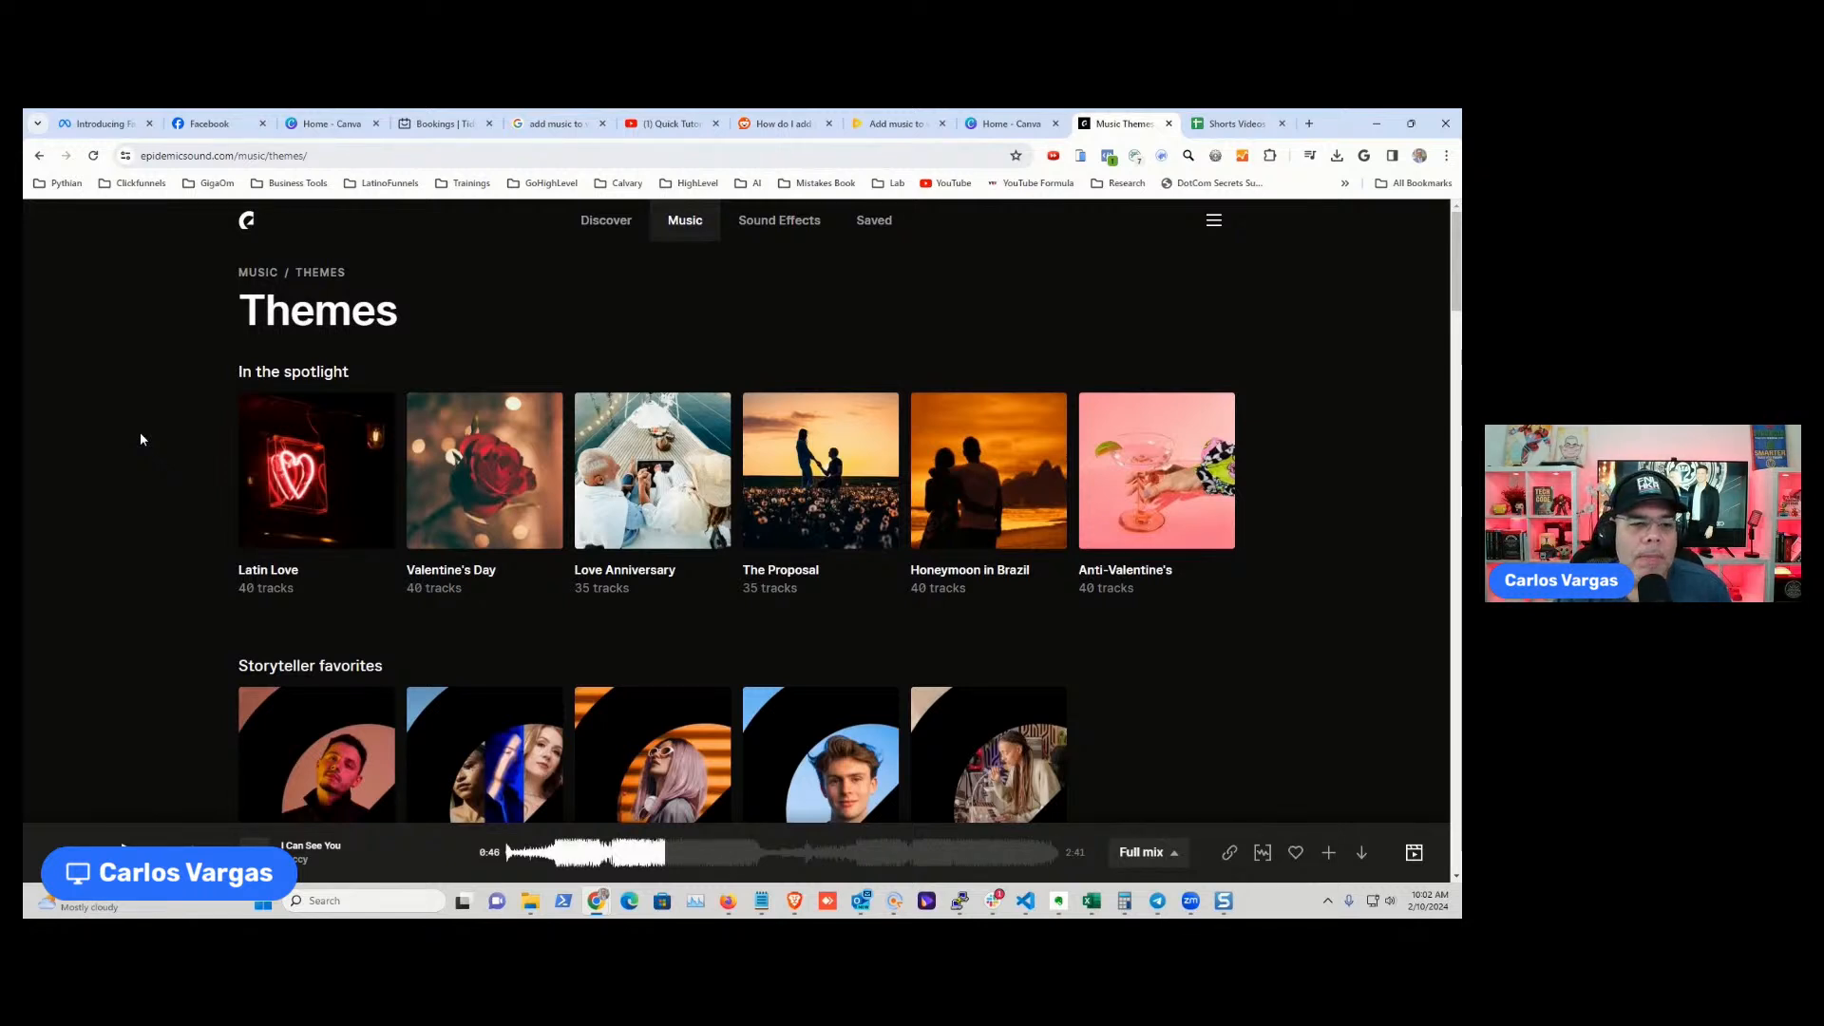
scroll(139, 439, down, 2)
scroll(141, 439, down, 3)
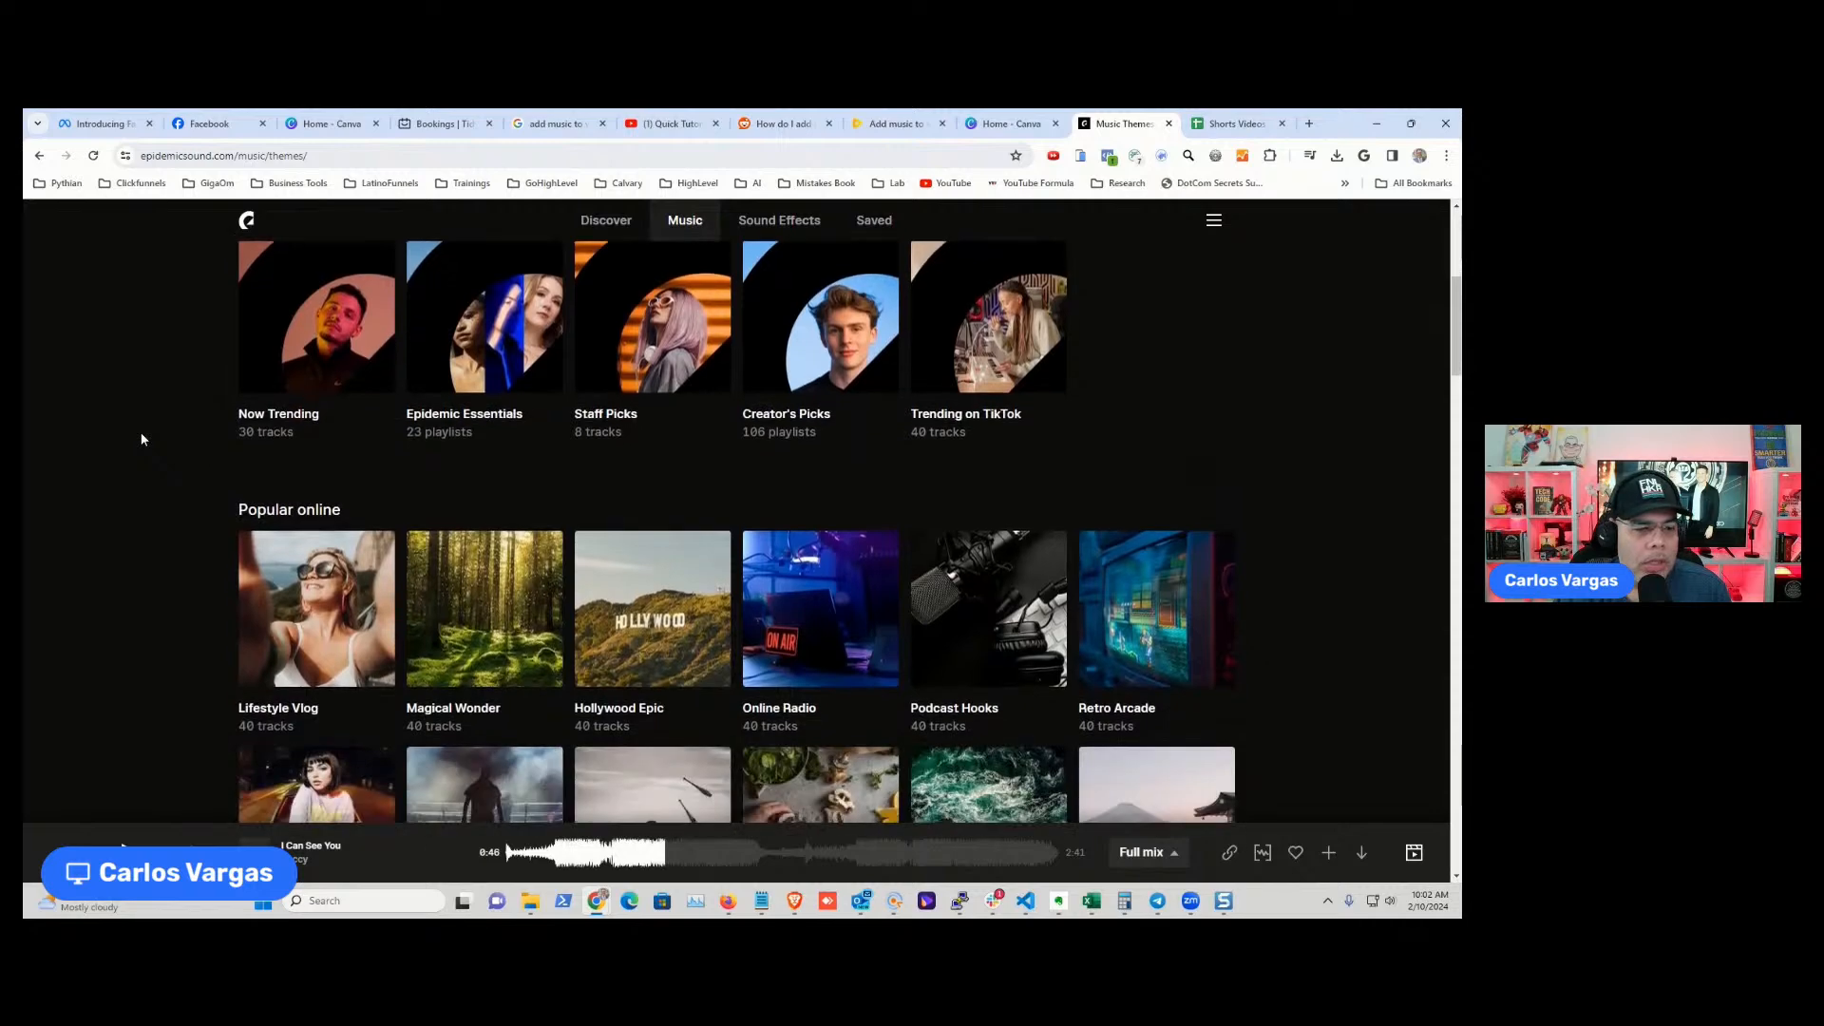
scroll(140, 439, down, 3)
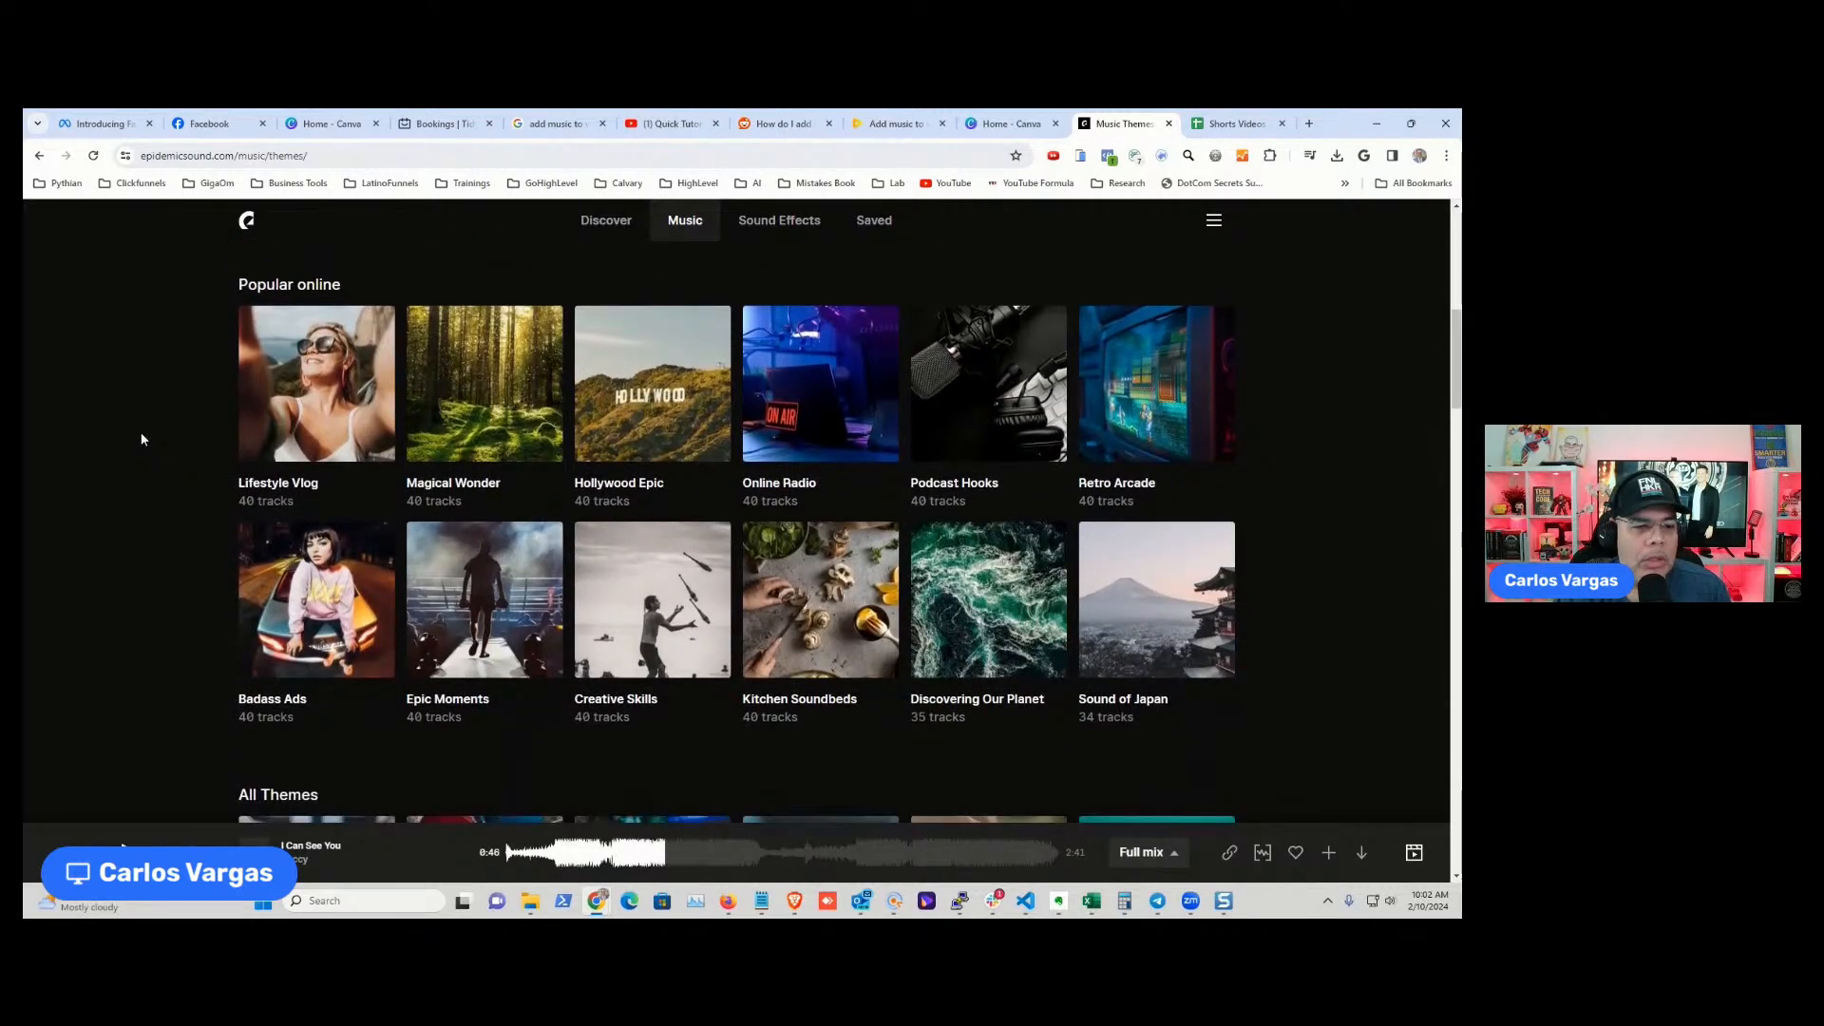
scroll(141, 439, up, 2)
scroll(141, 439, down, 3)
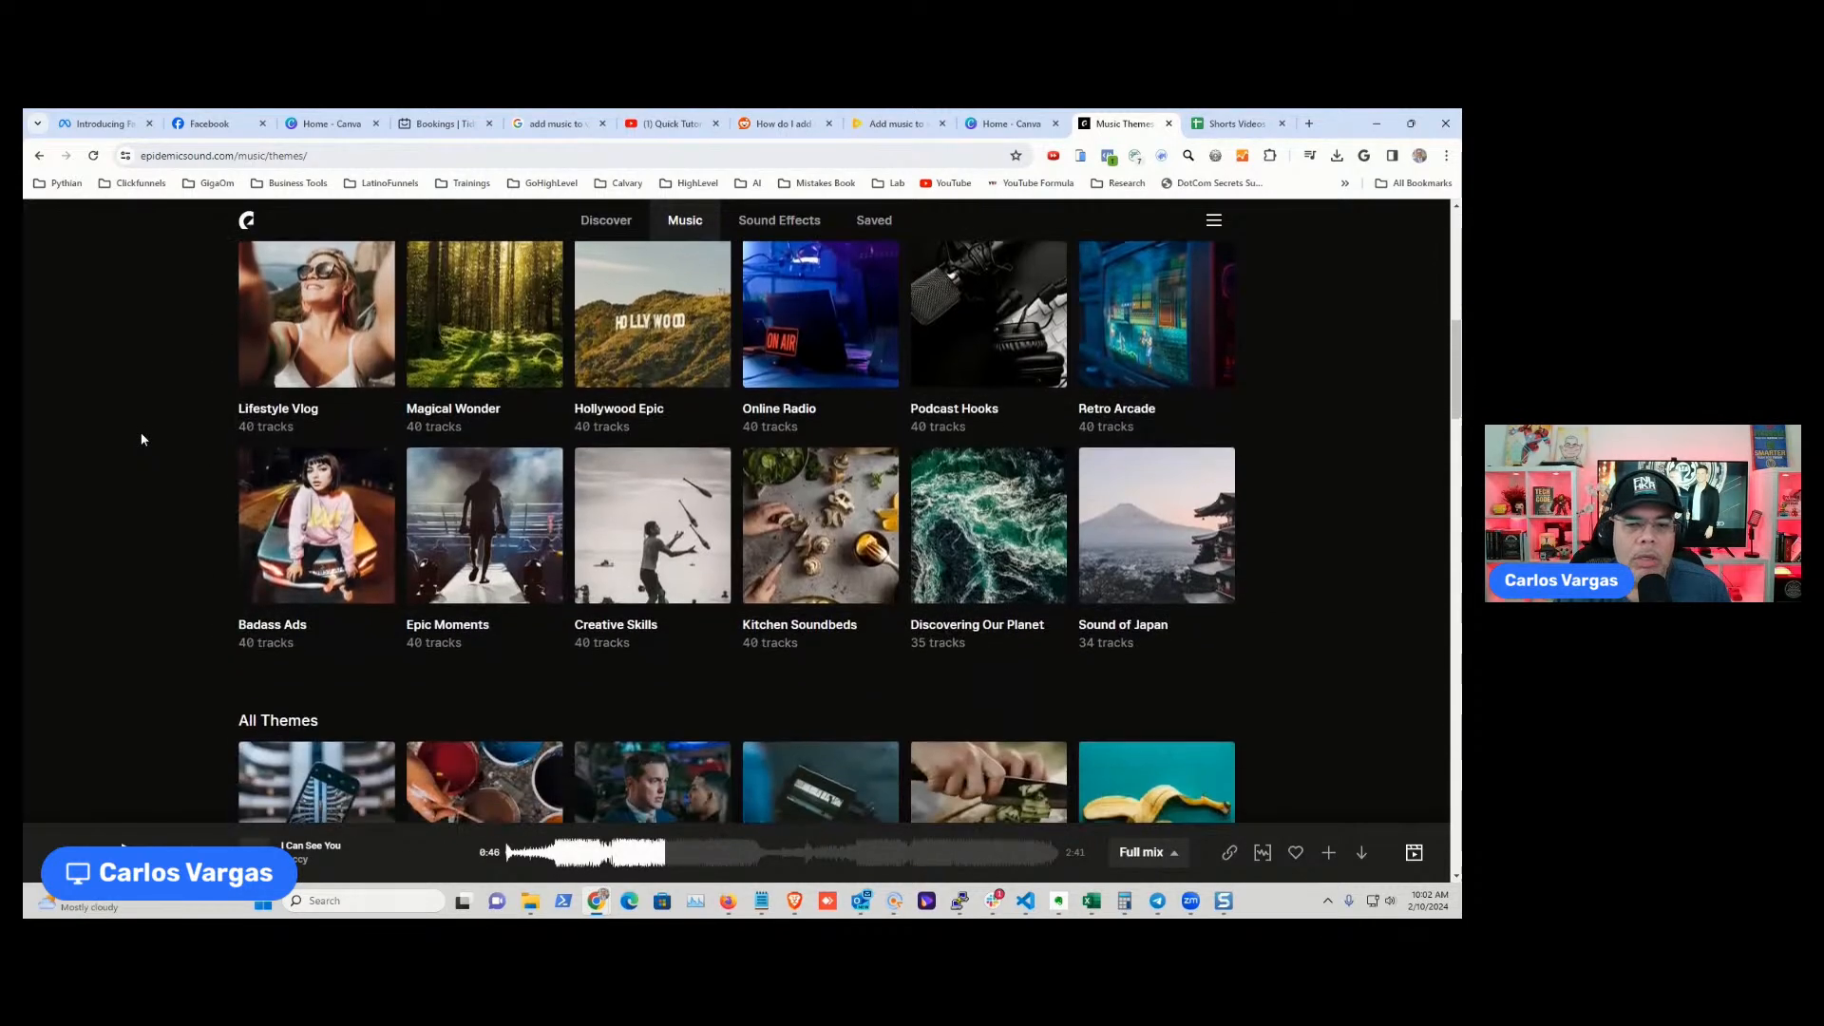
- Open the Podcast Hooks theme and preview the track Cacophonous, pausing it after a few seconds
click(962, 347)
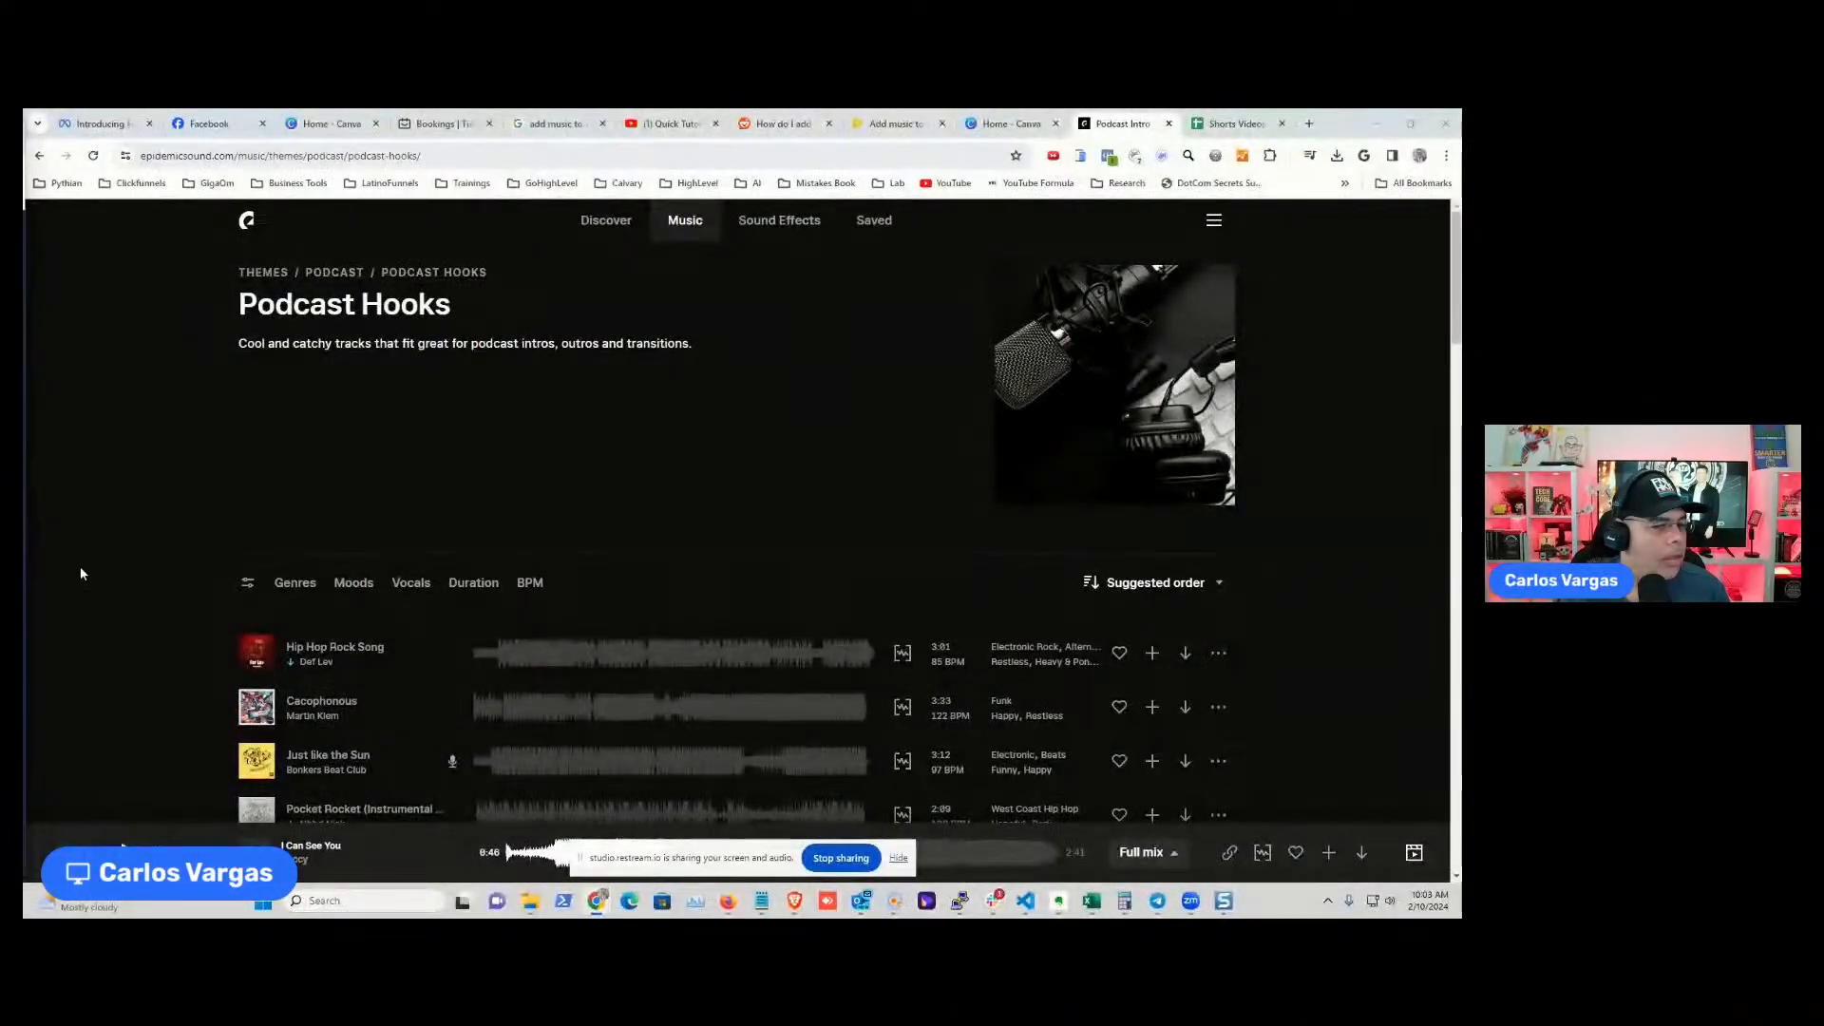
scroll(202, 530, down, 2)
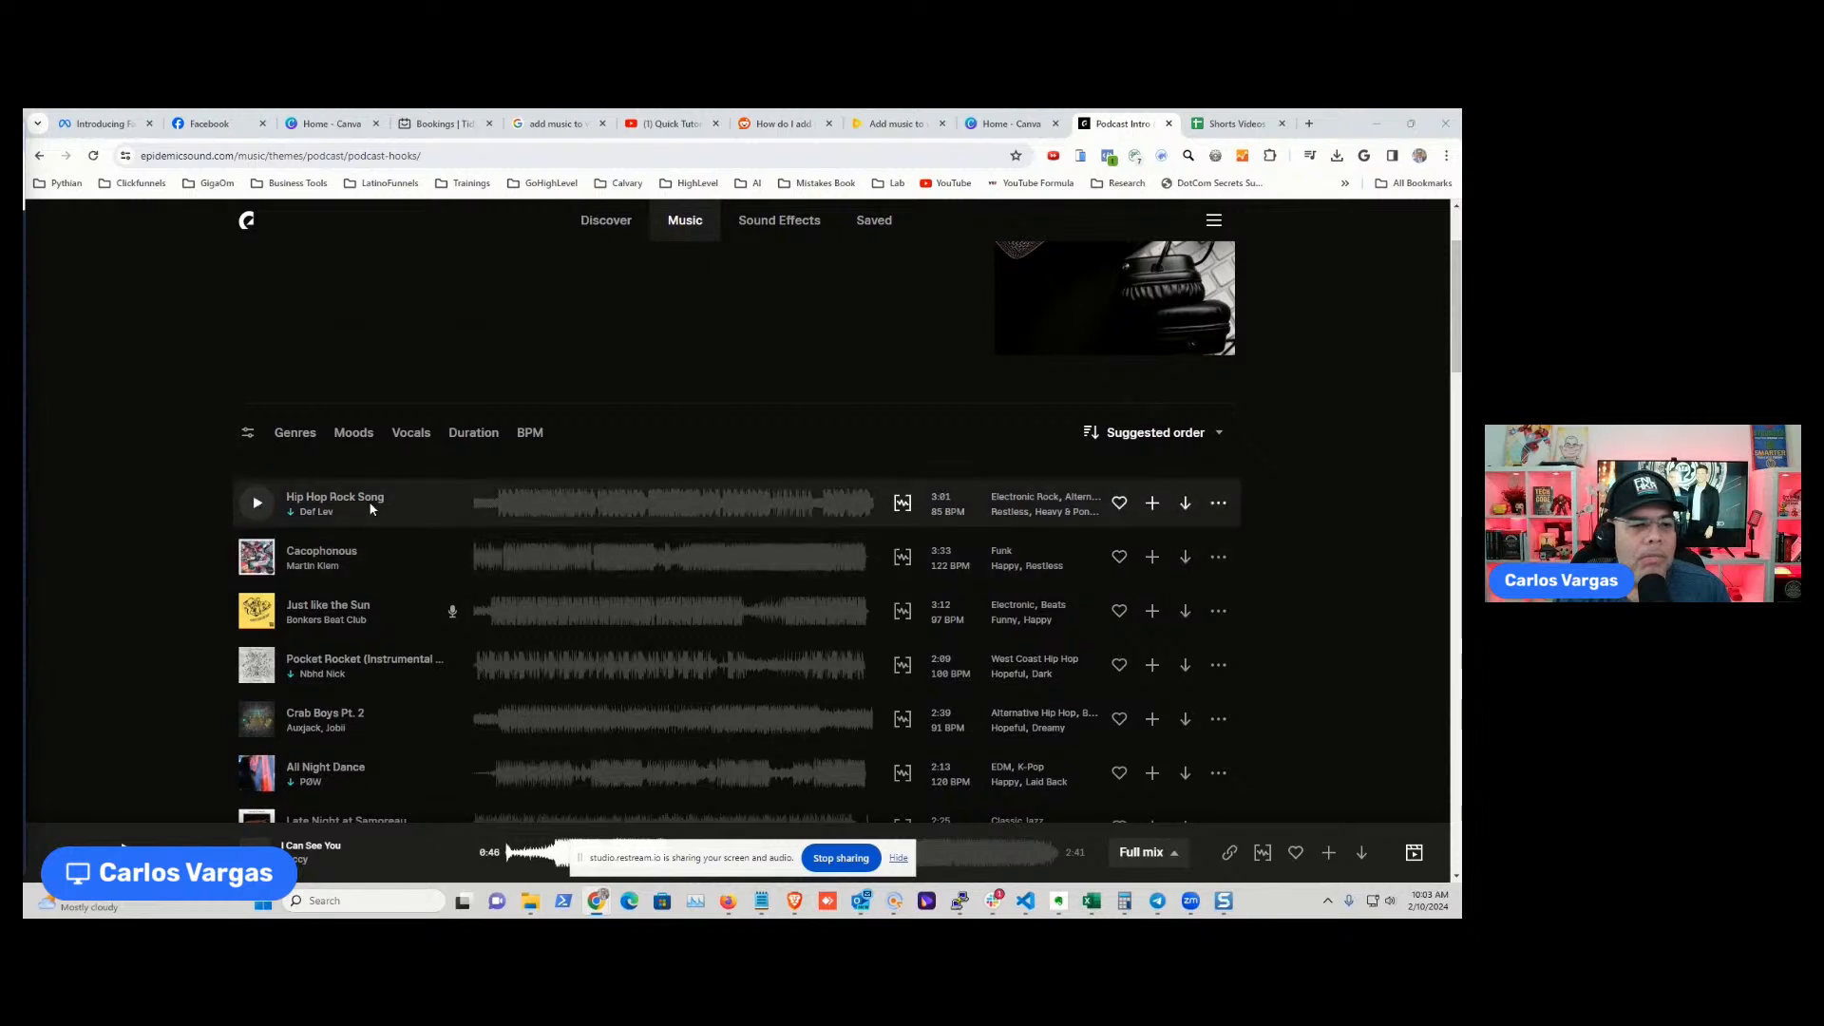
click(257, 559)
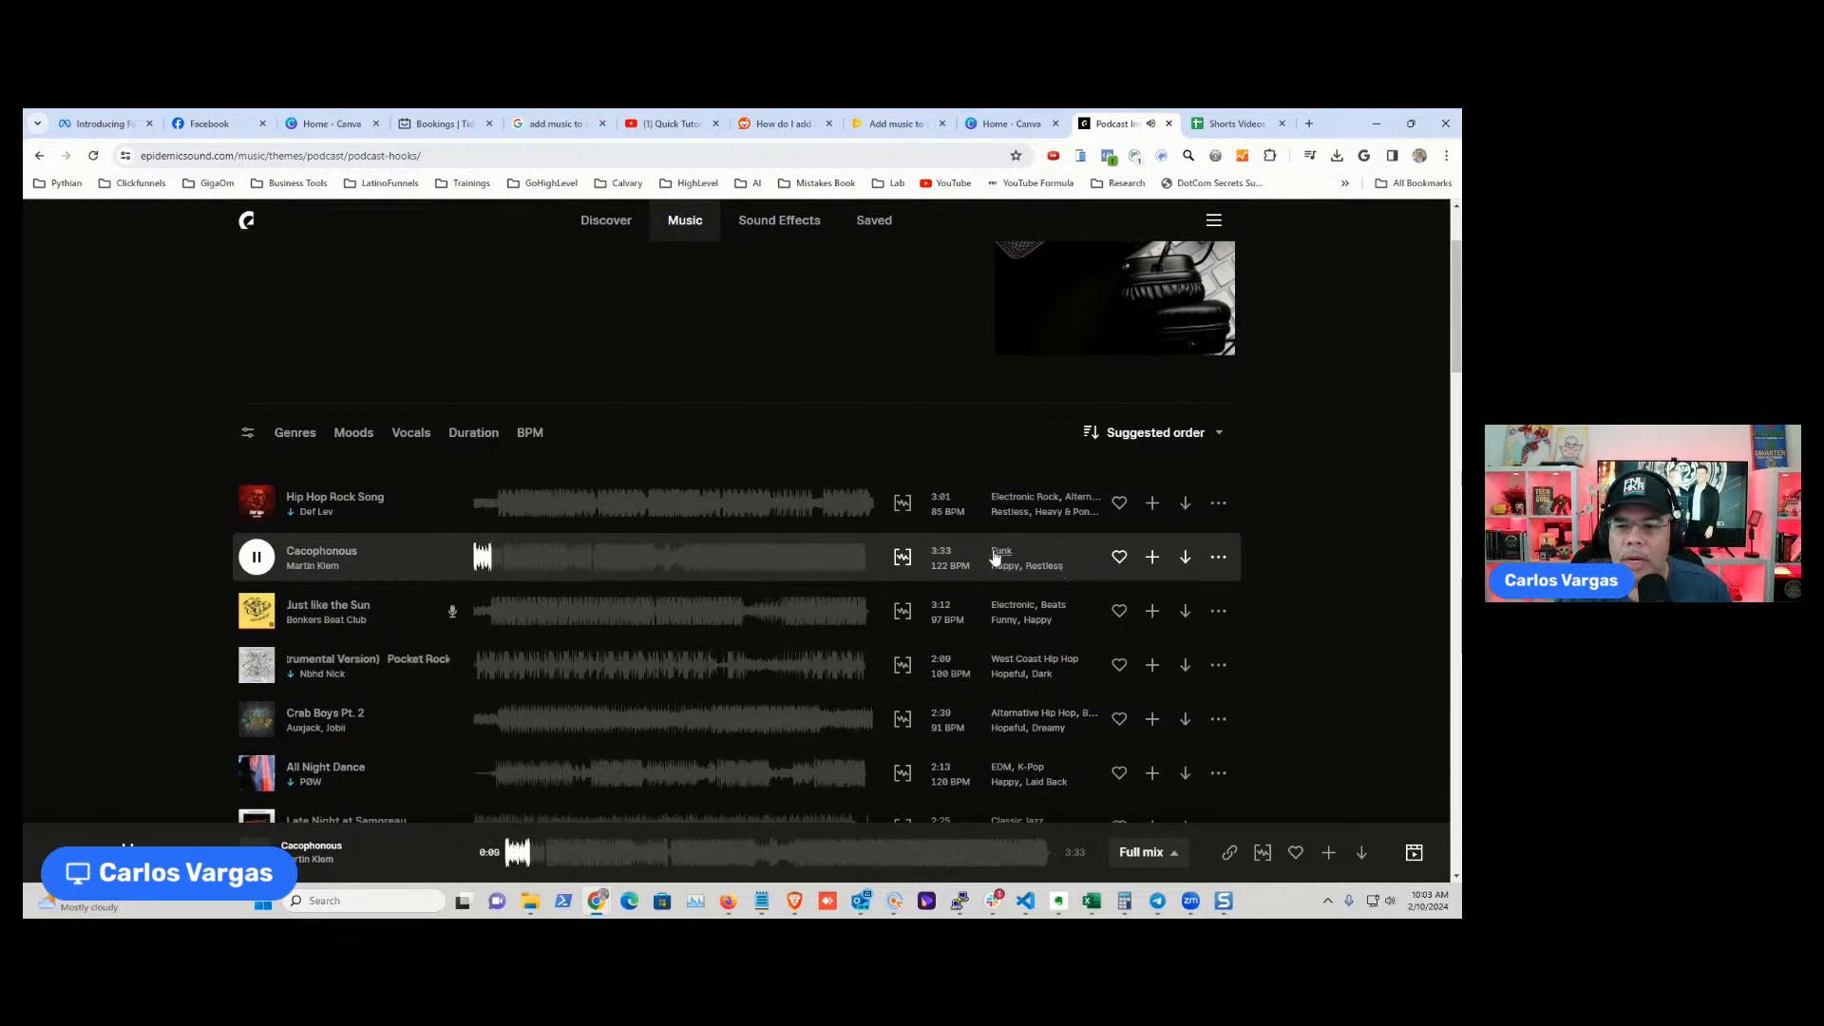
click(257, 560)
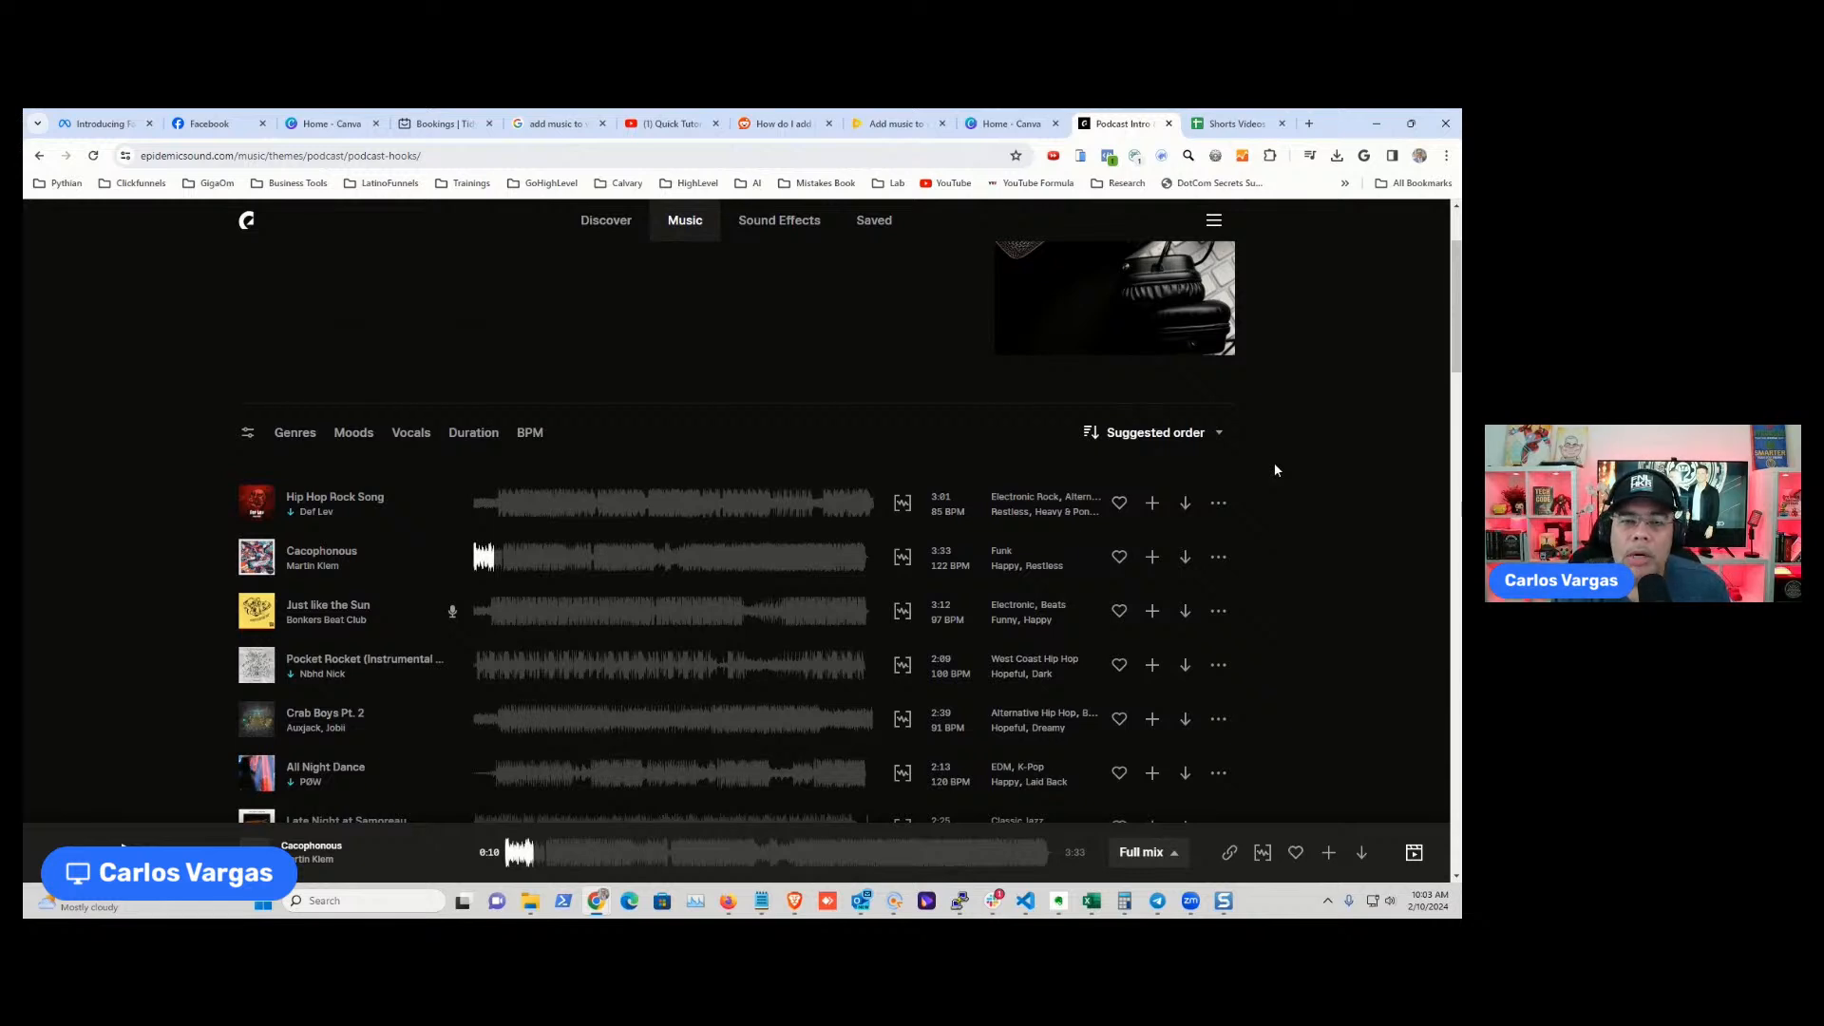
- Open the account page and review the subscription details, receipts and the channel safelist
click(1215, 224)
click(1093, 282)
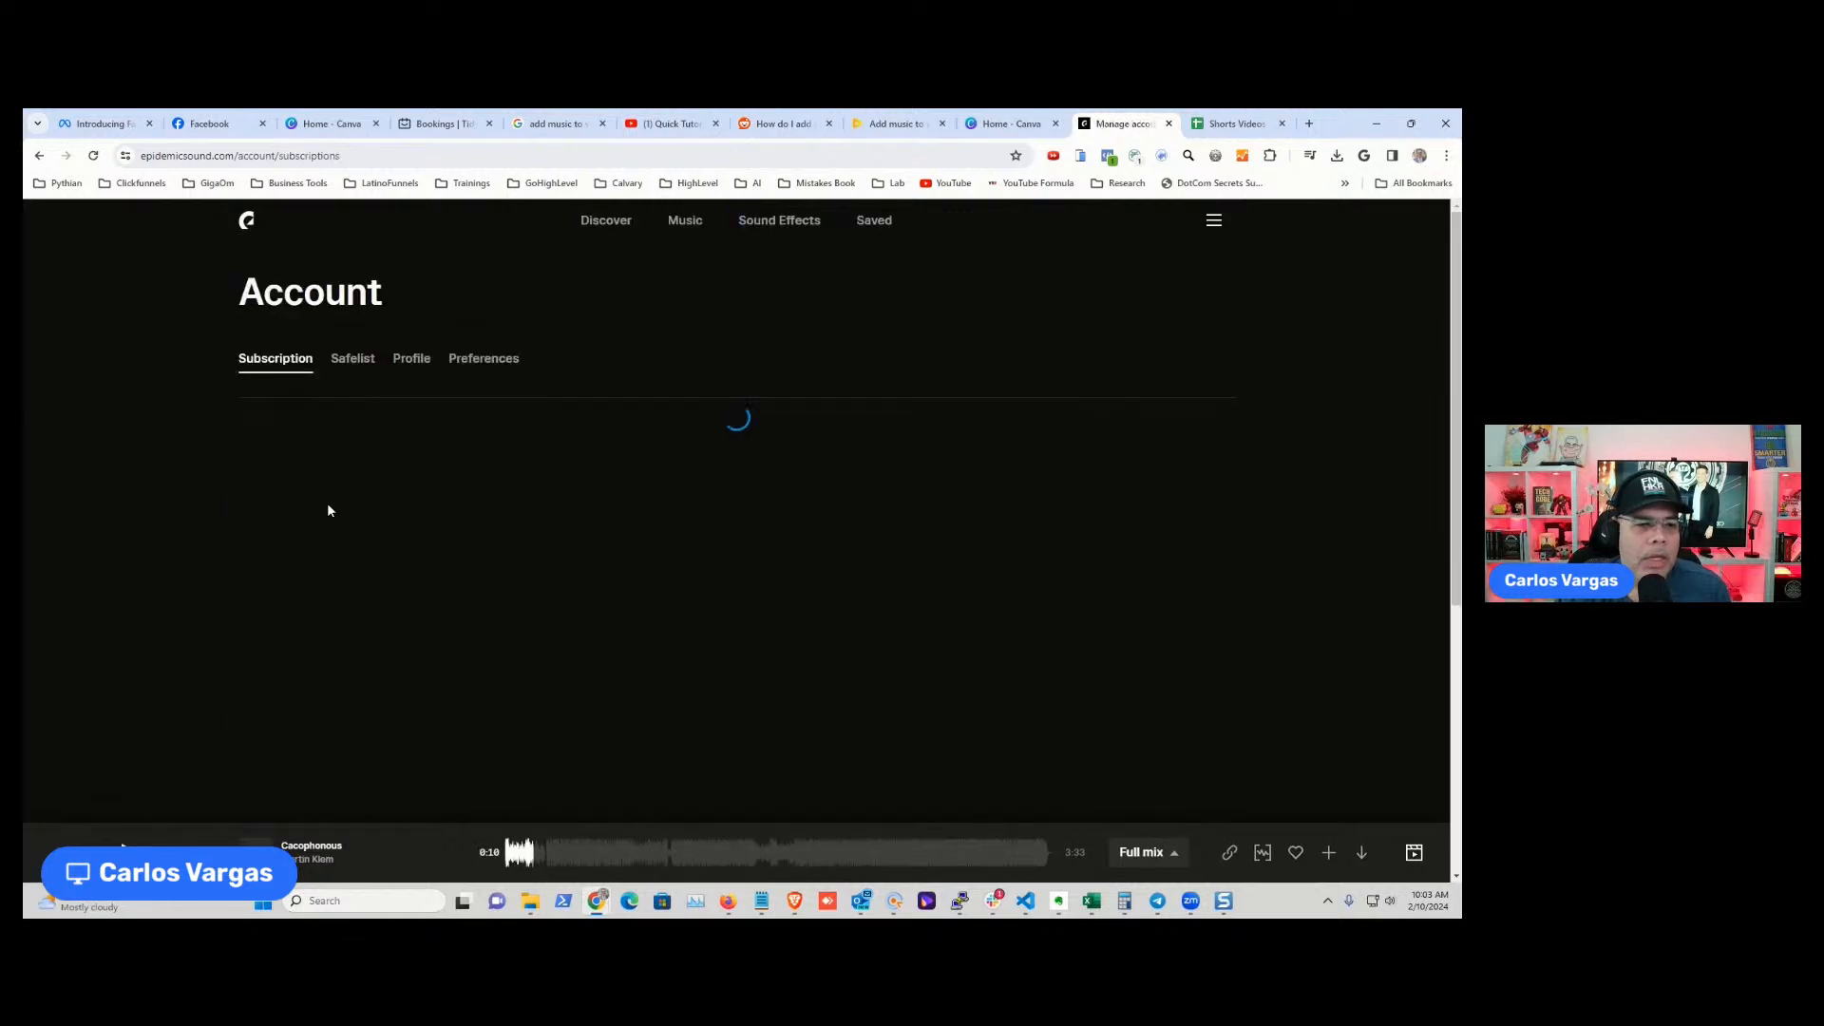
scroll(215, 606, down, 4)
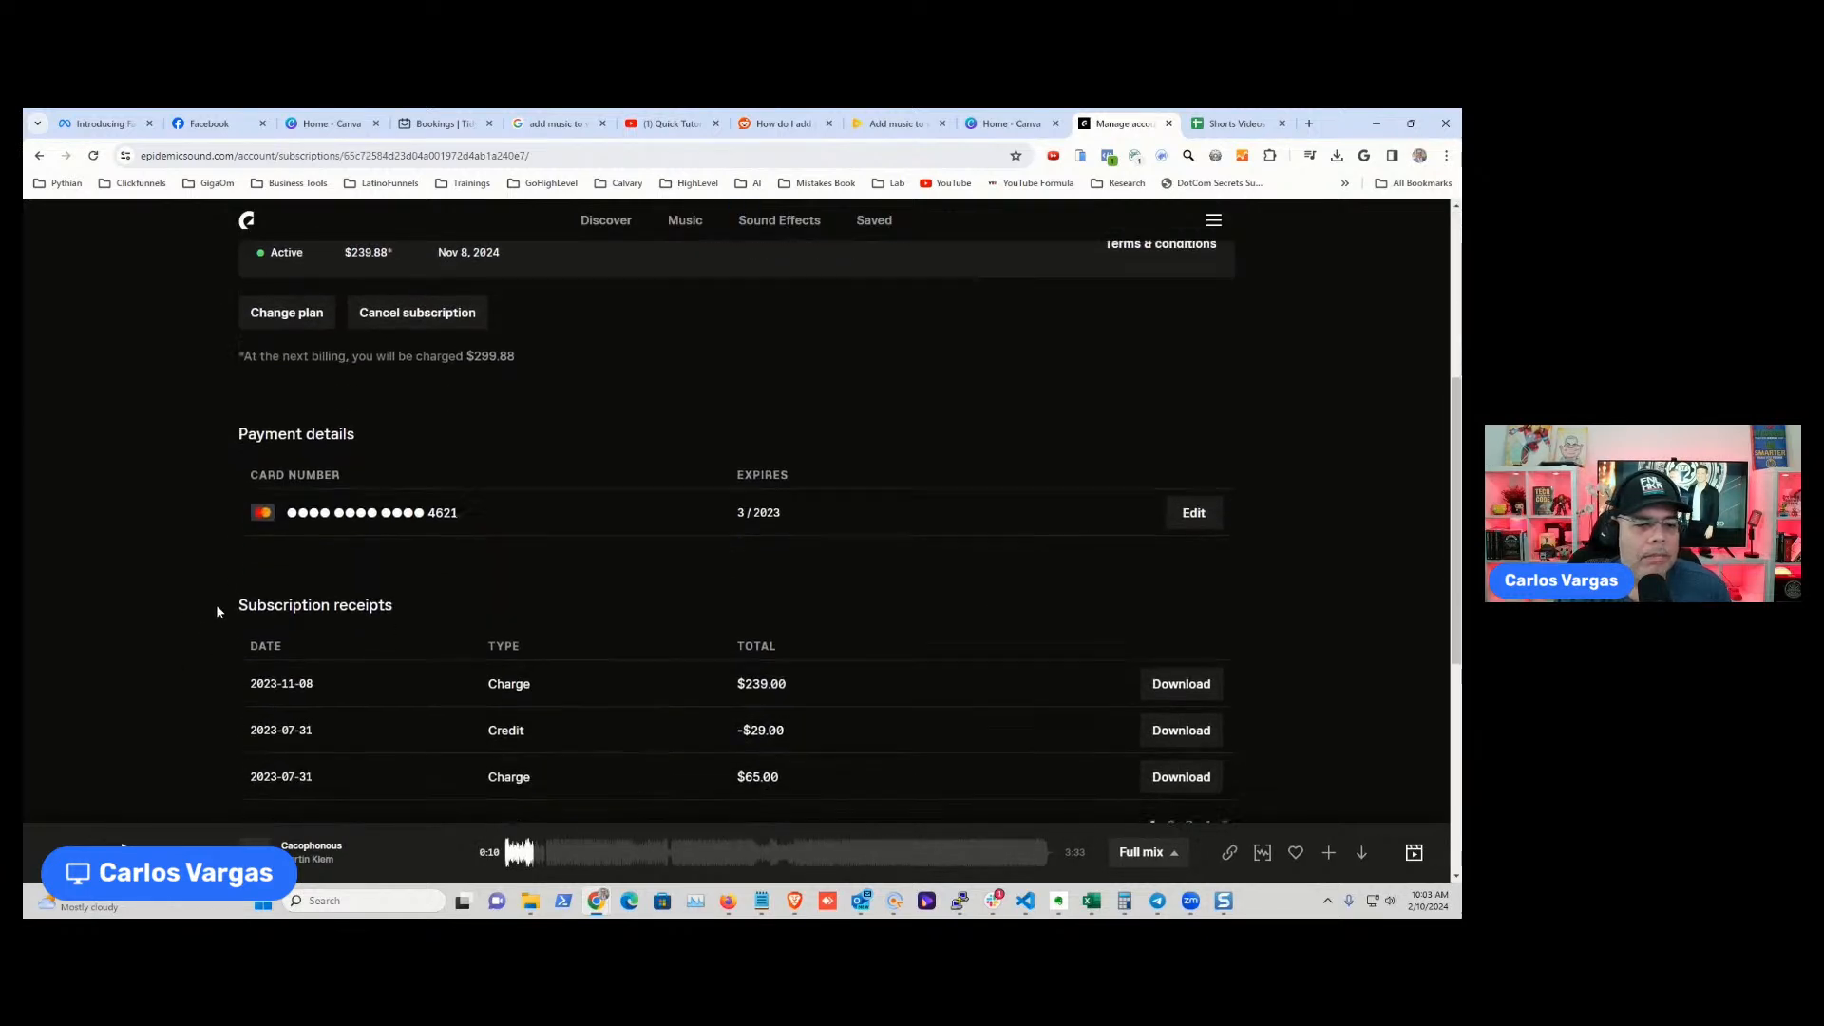
scroll(215, 604, down, 5)
scroll(219, 604, up, 10)
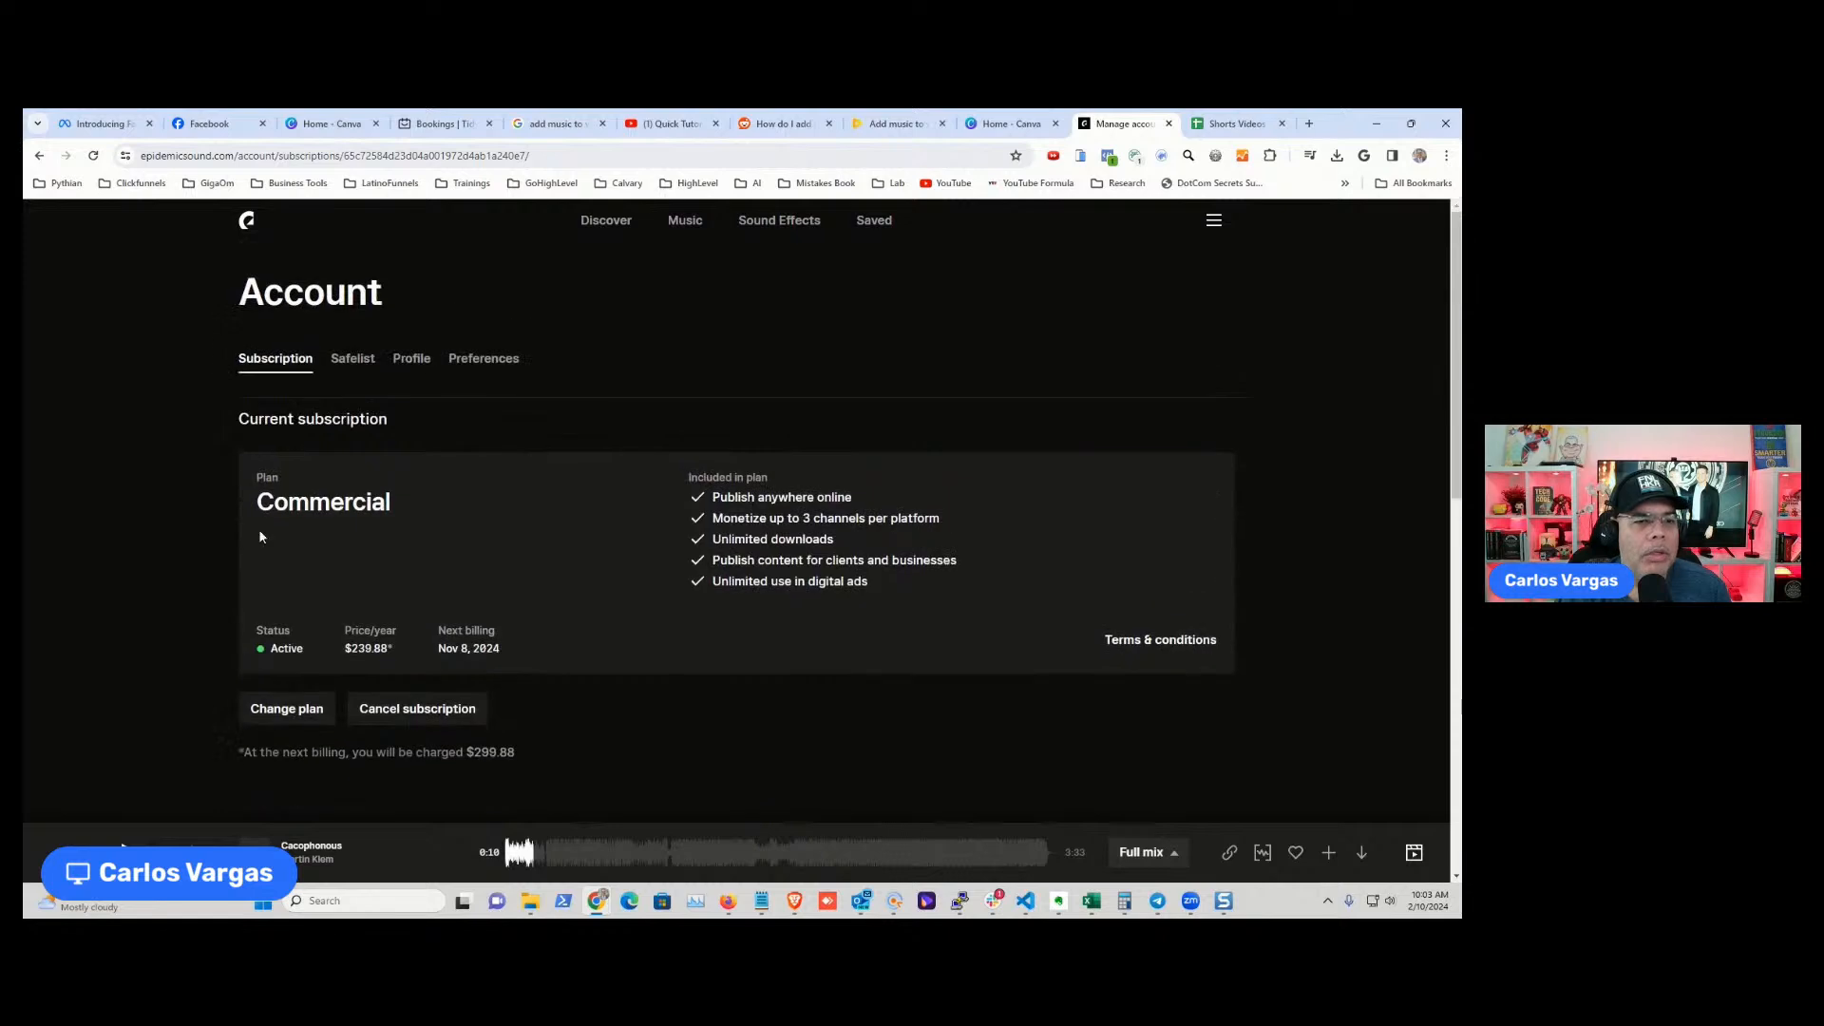
click(346, 366)
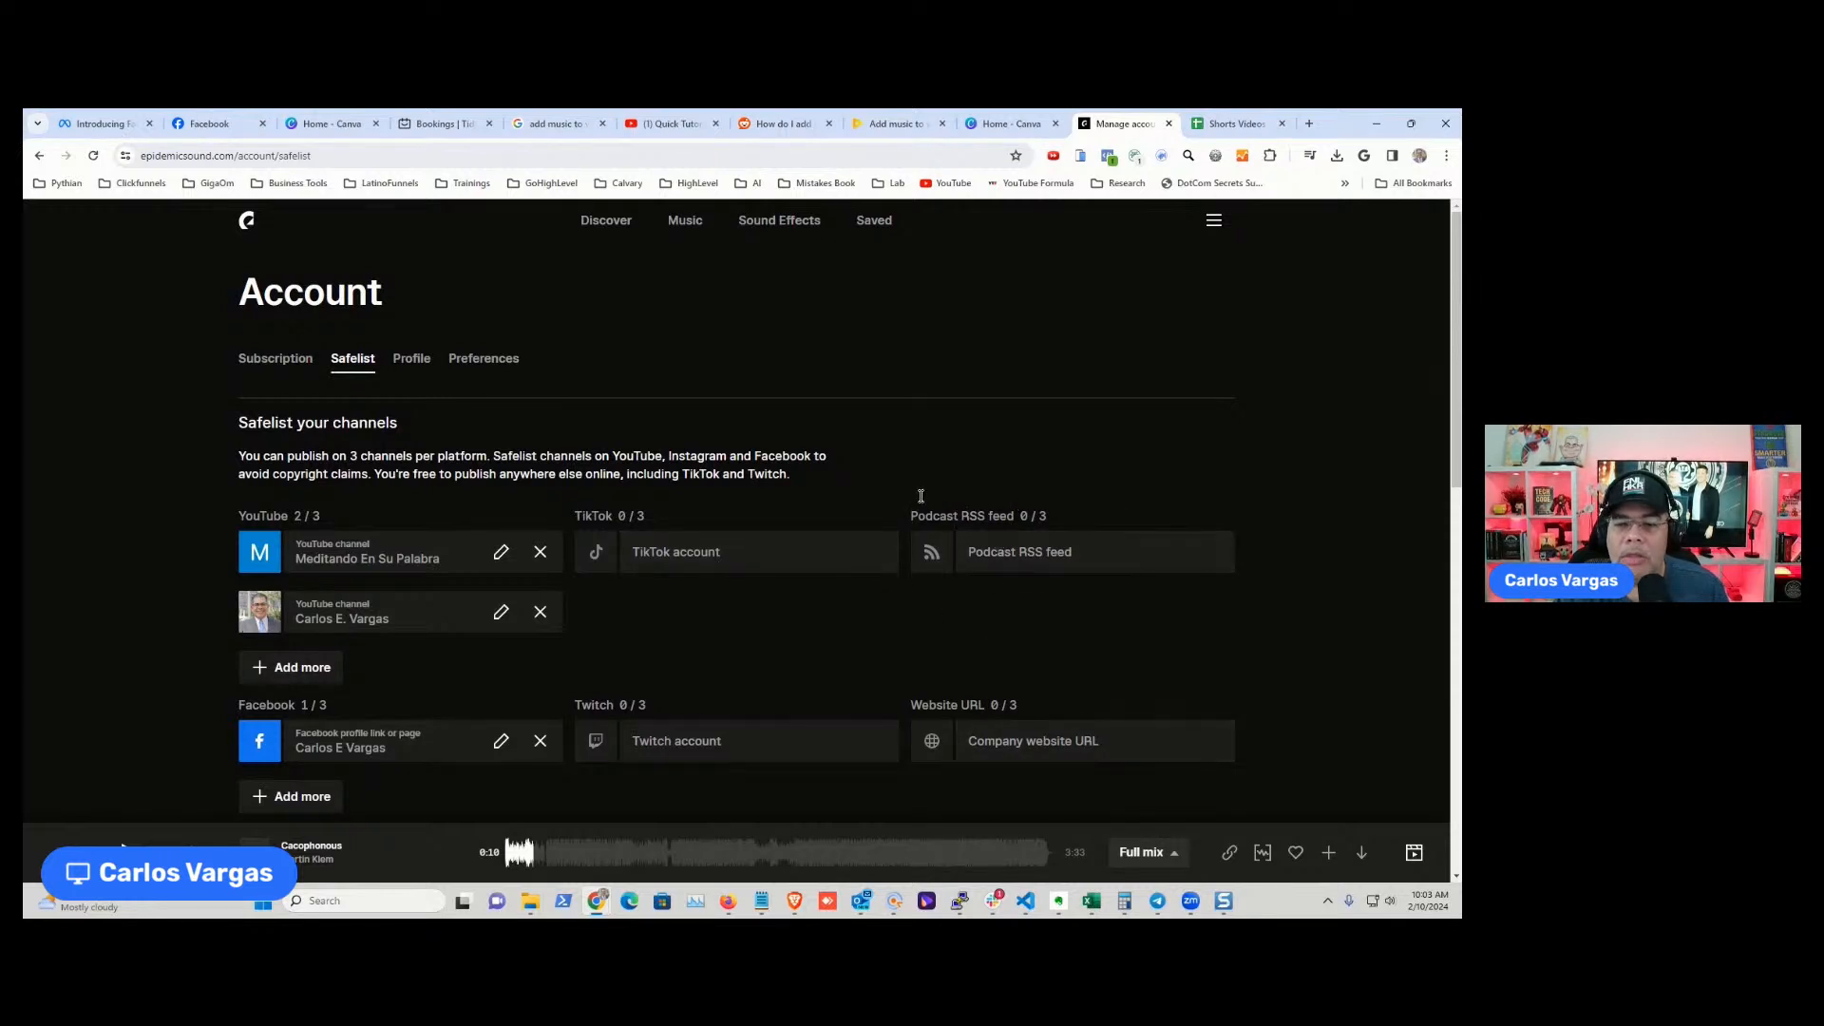
- Return to the music catalogue and open the Challenge Vlog playlist within the Vlogs theme
click(698, 226)
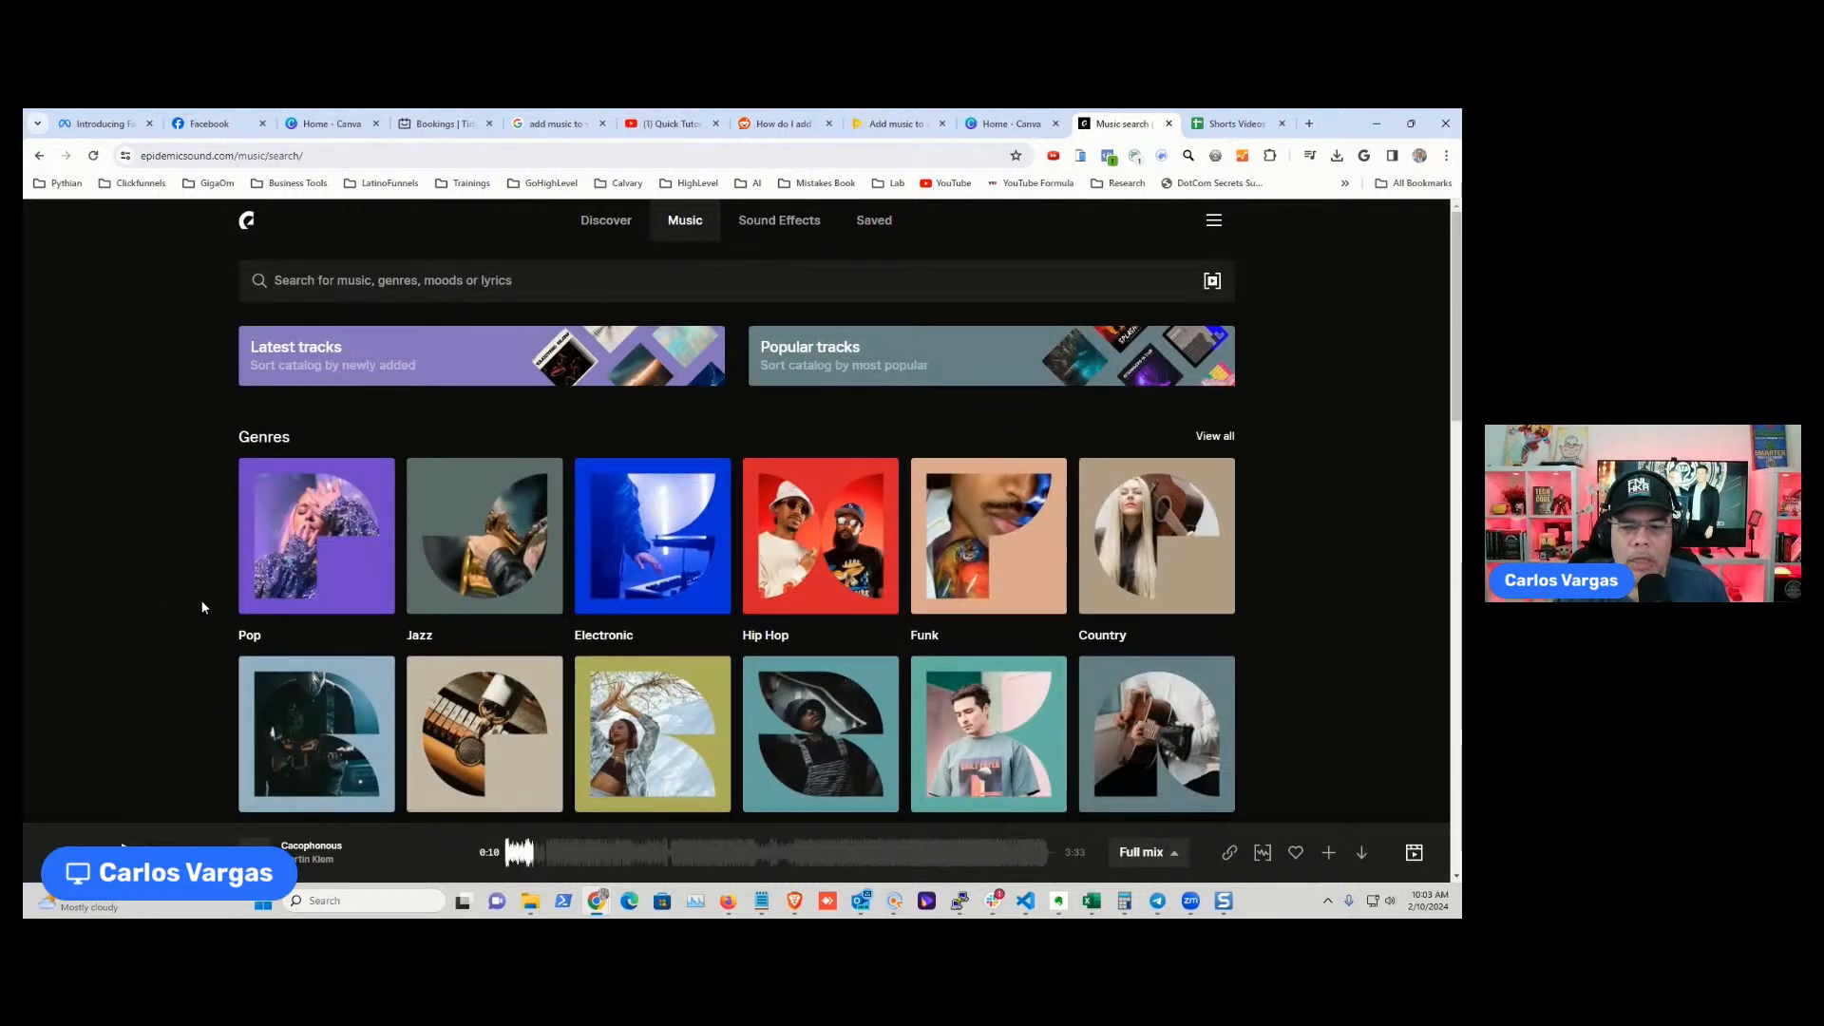
scroll(203, 600, down, 3)
scroll(207, 599, down, 6)
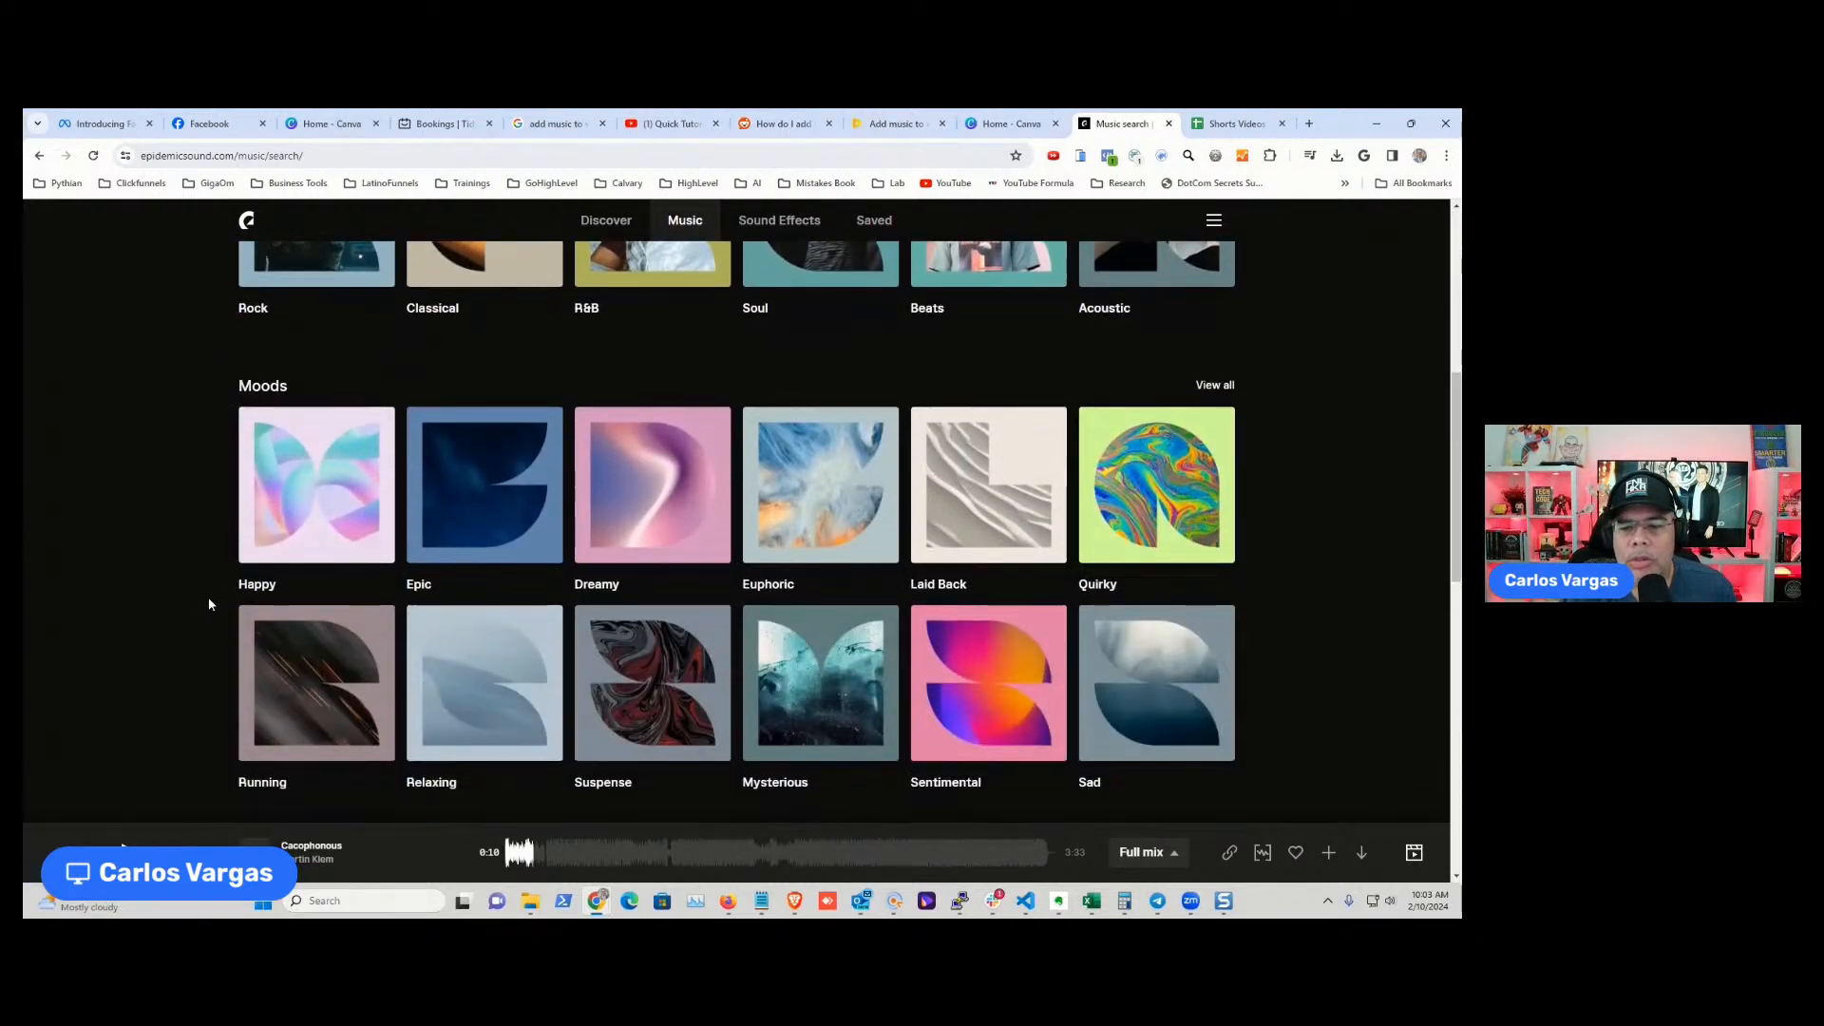
scroll(209, 602, down, 2)
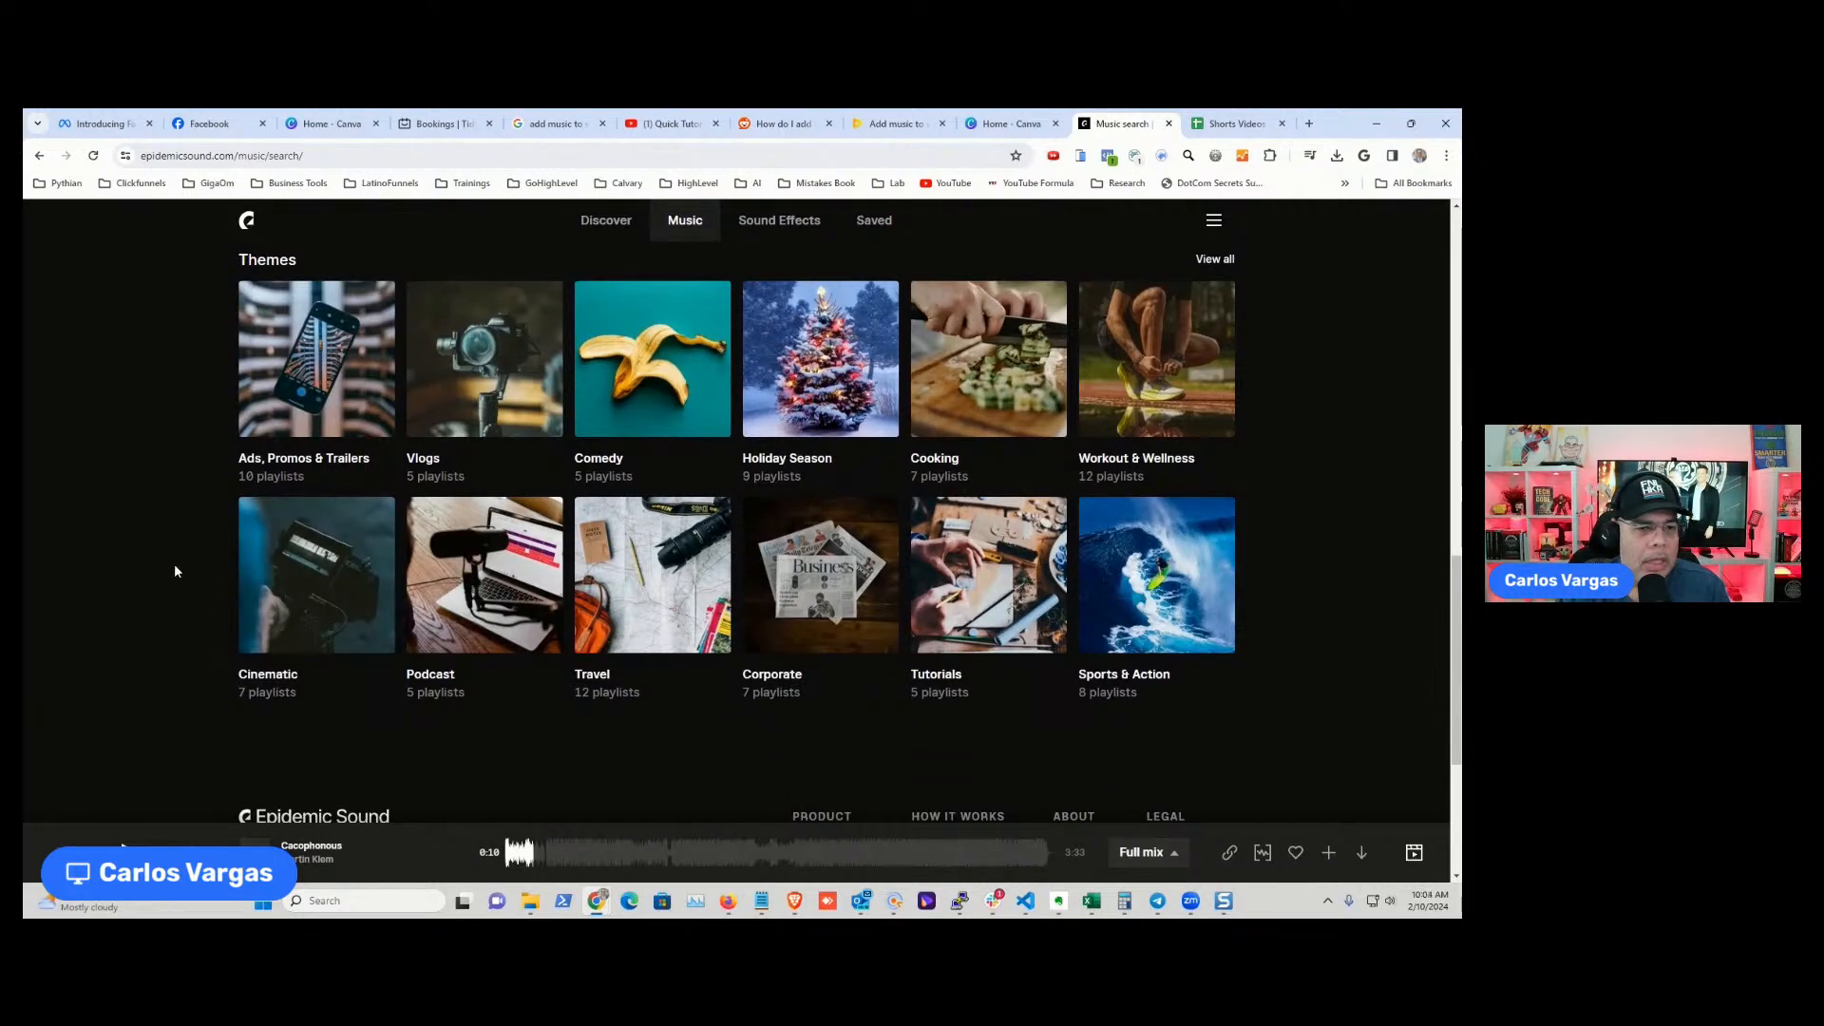
scroll(175, 561, up, 1)
click(507, 443)
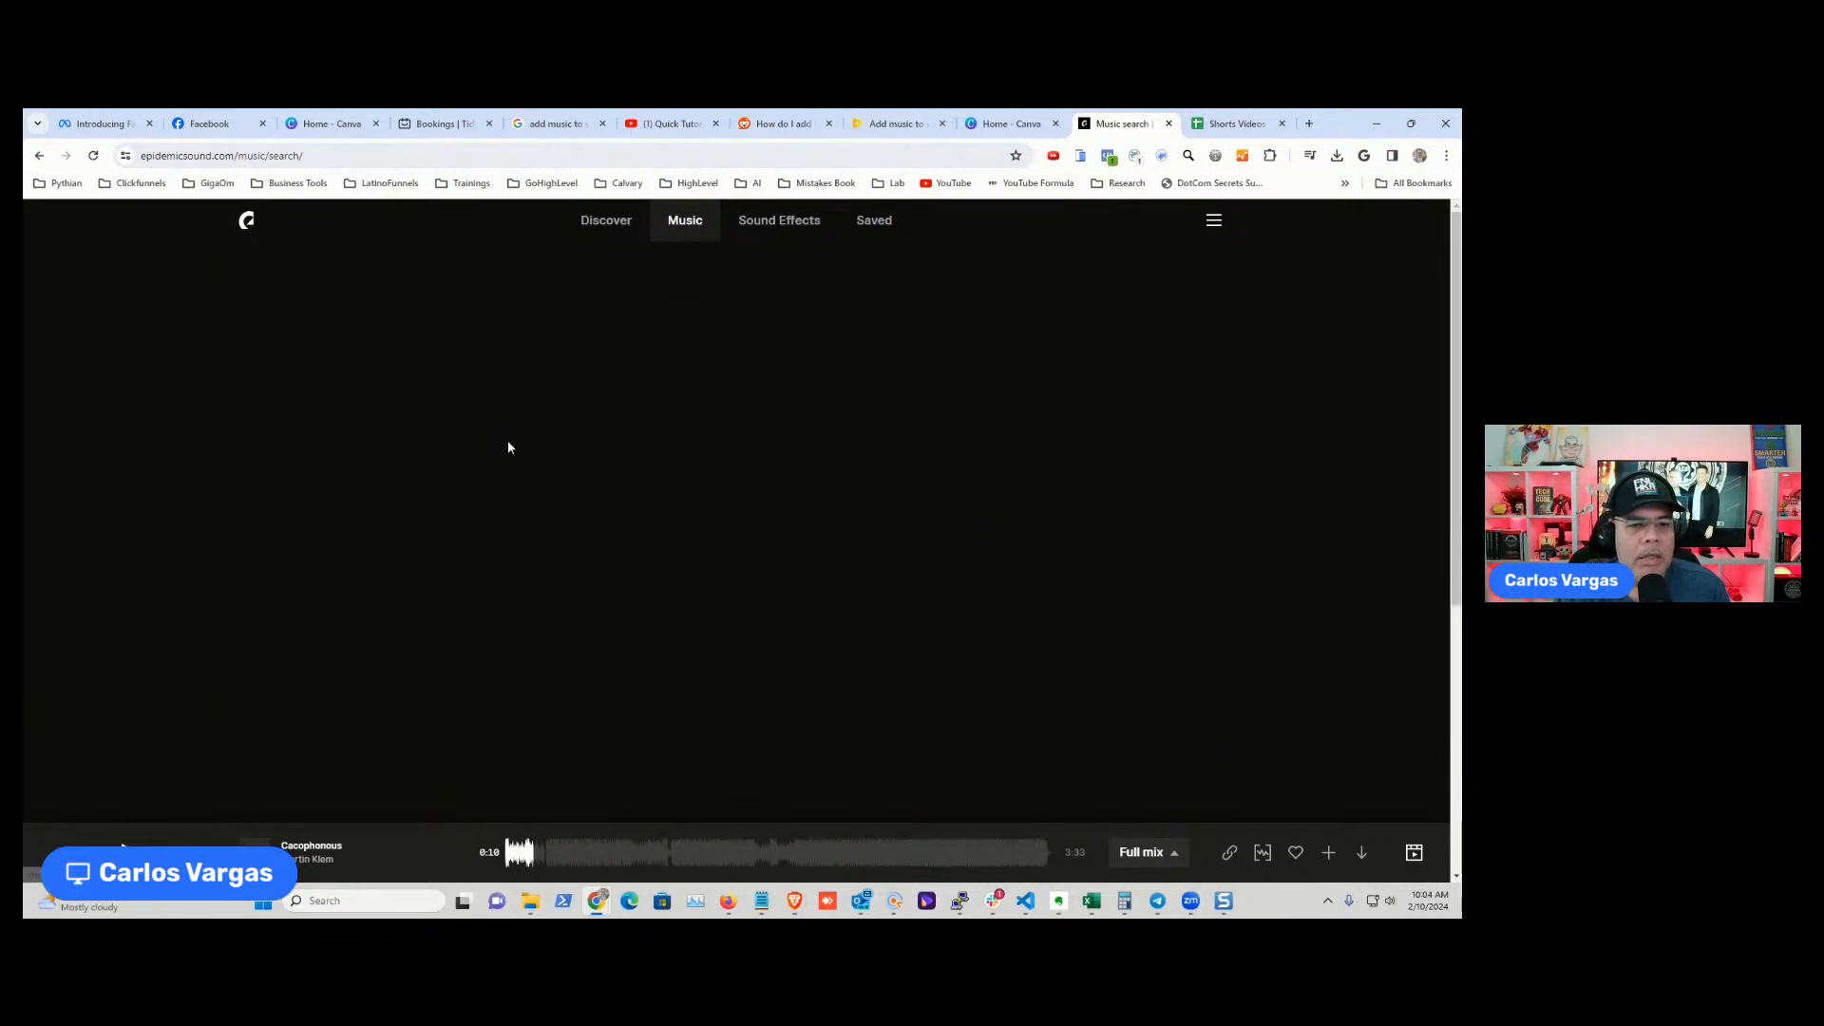
click(909, 551)
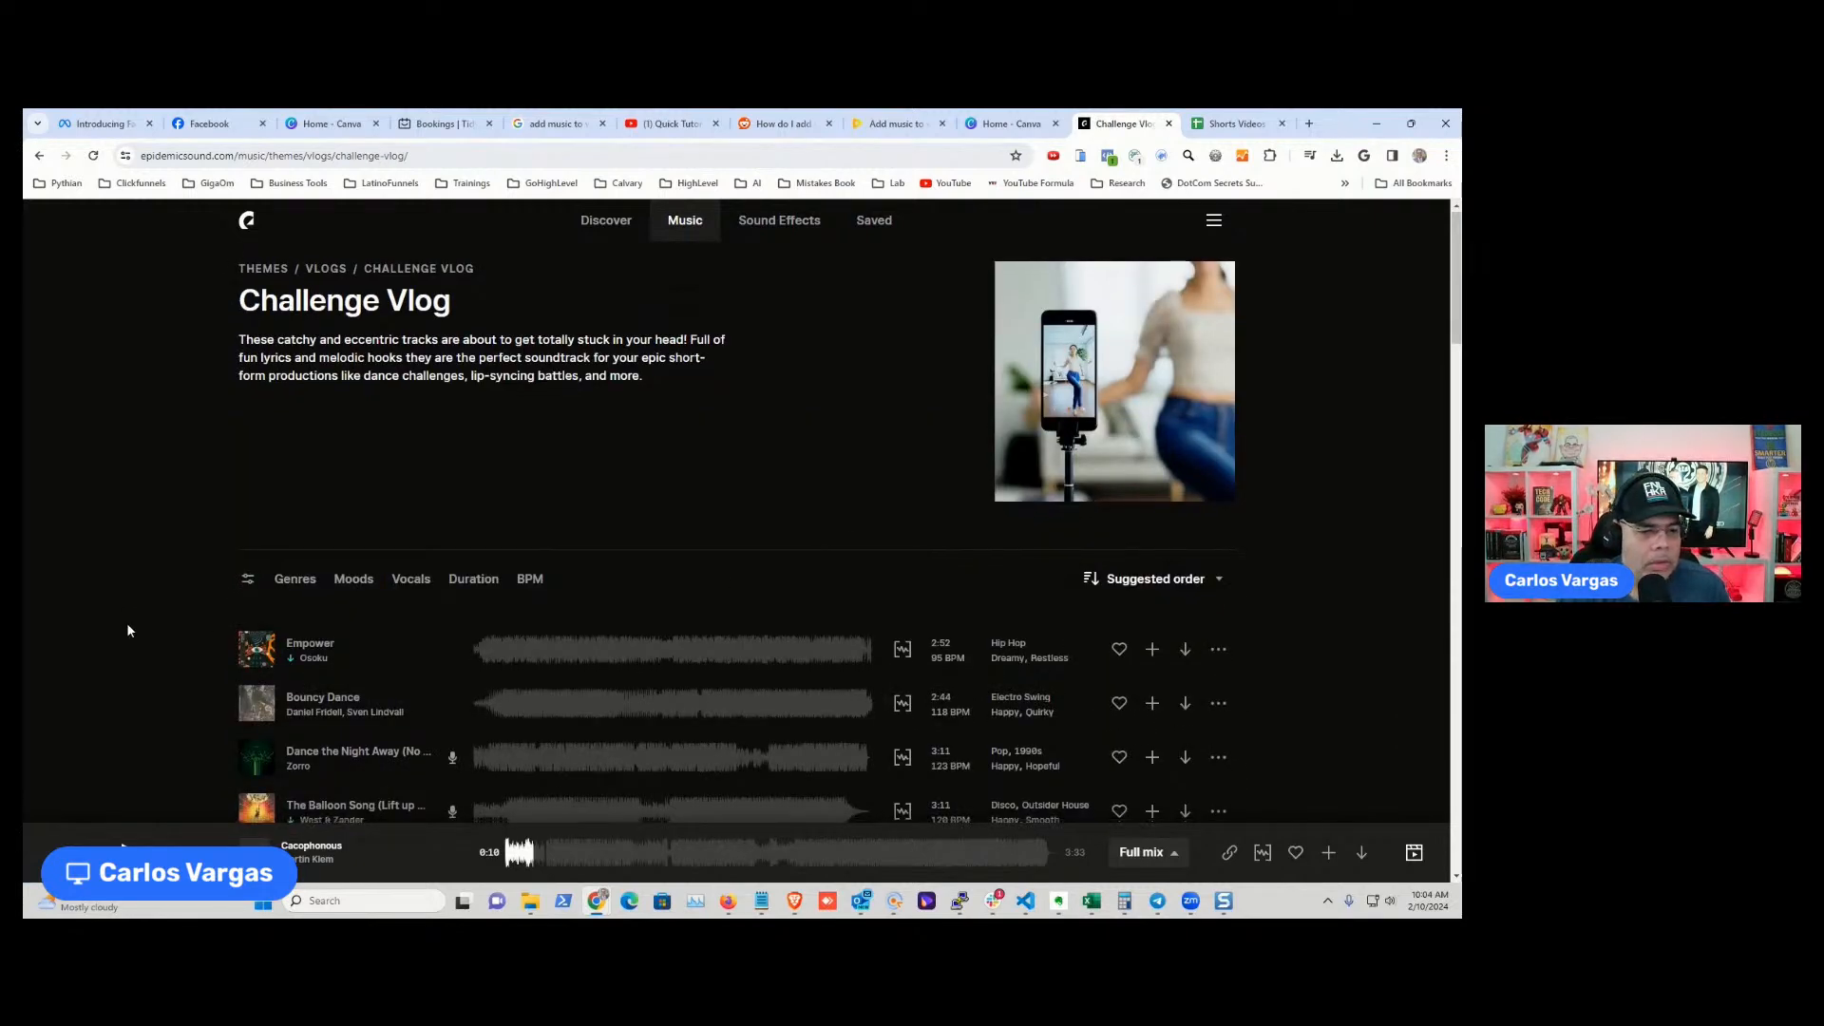
- Preview the tracks I Can See You and RNA (Heyson Remix) and set the system volume to 87
scroll(128, 624, down, 3)
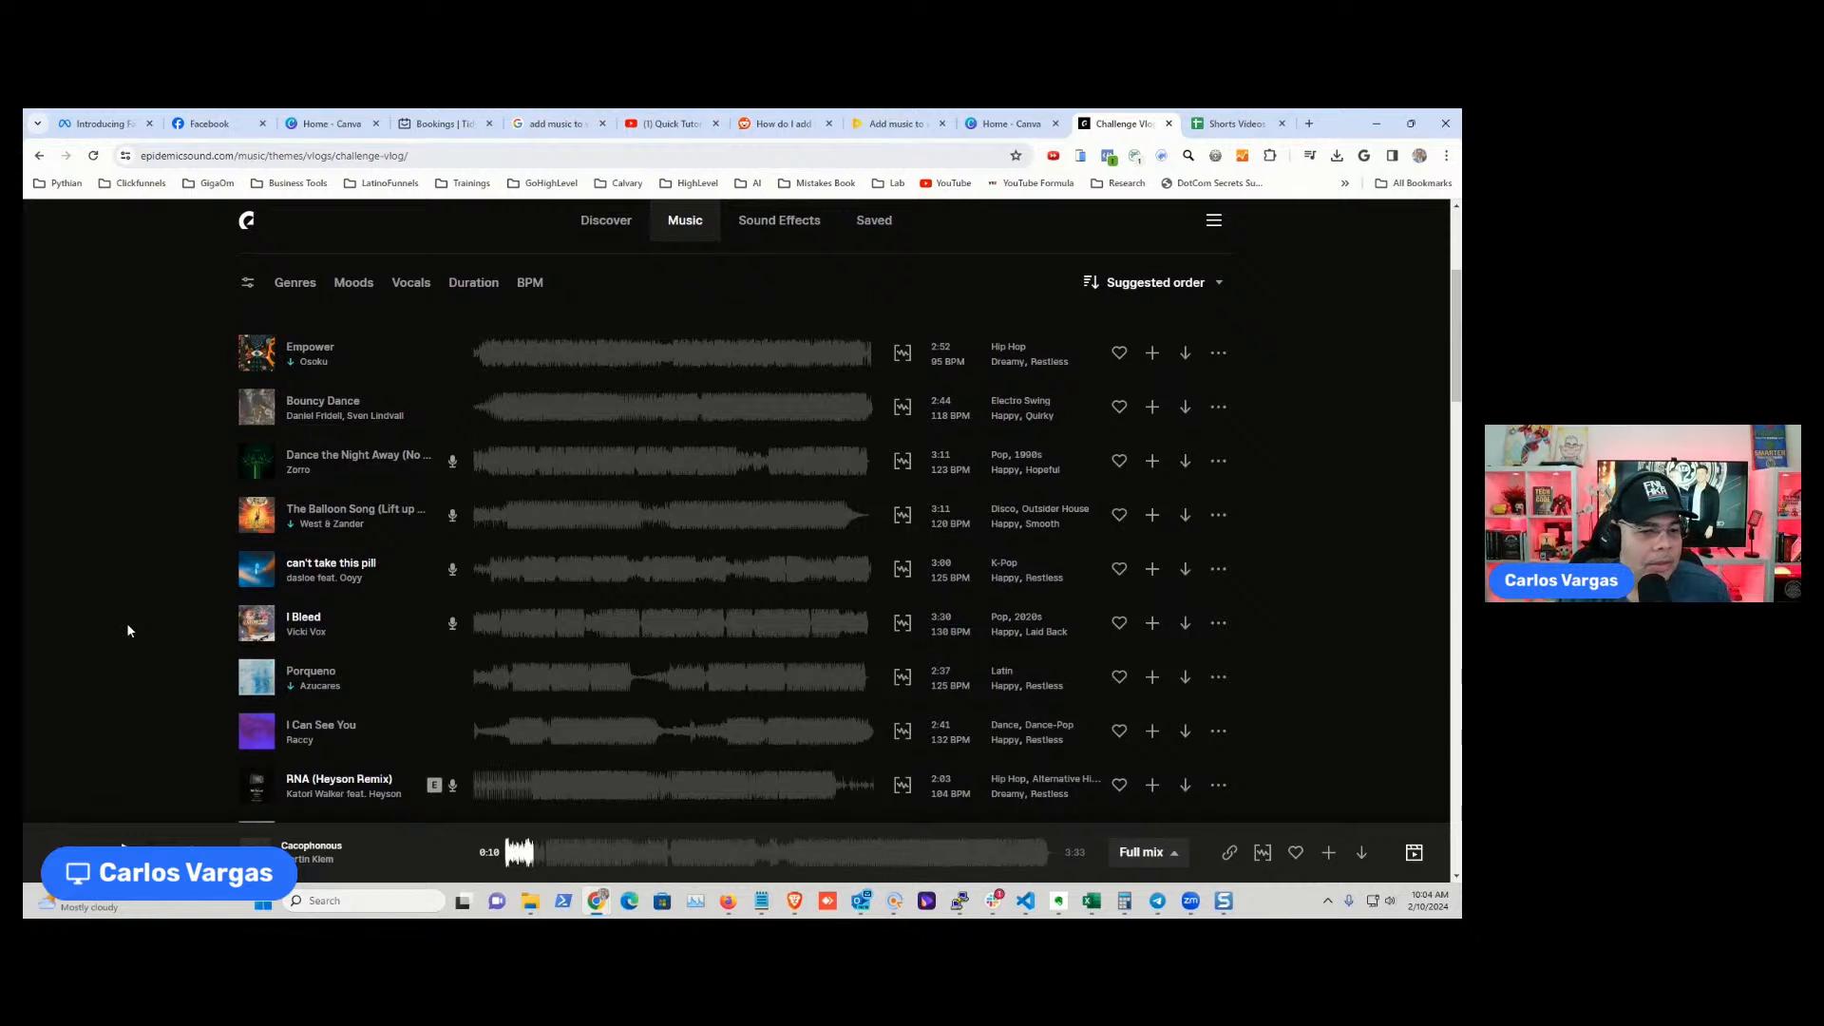
scroll(269, 703, down, 2)
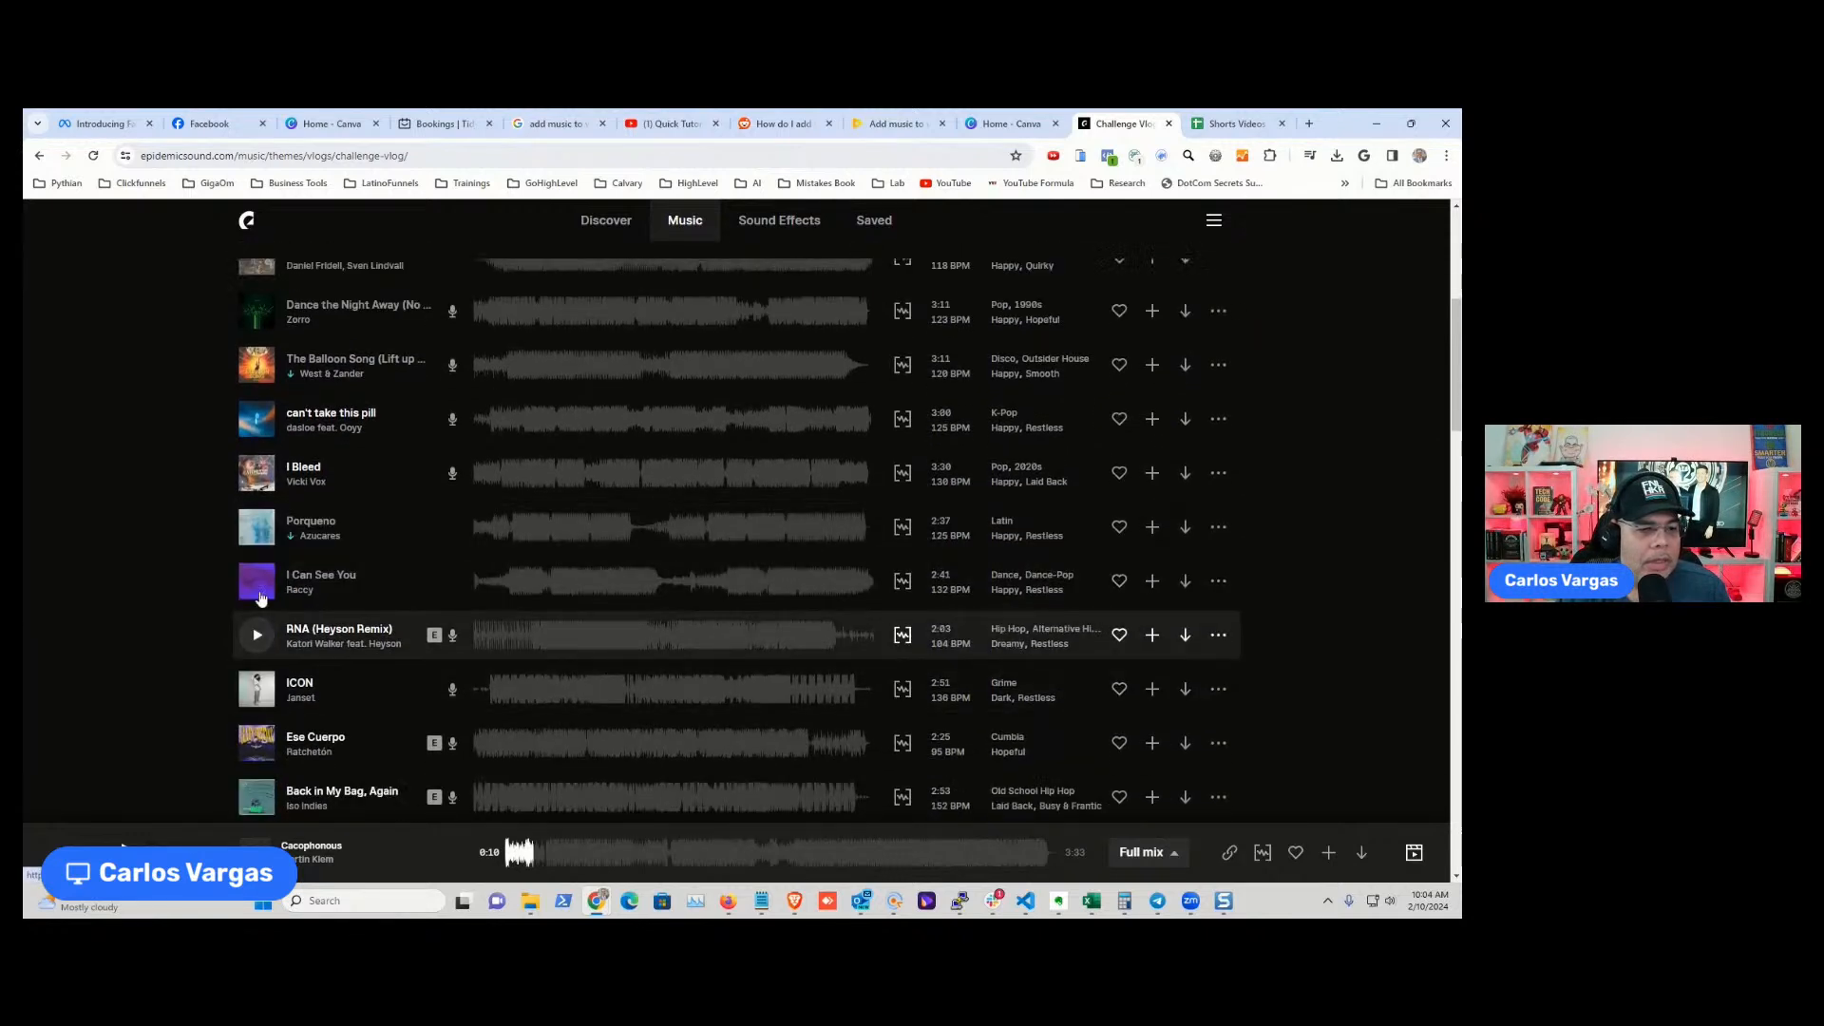
click(257, 581)
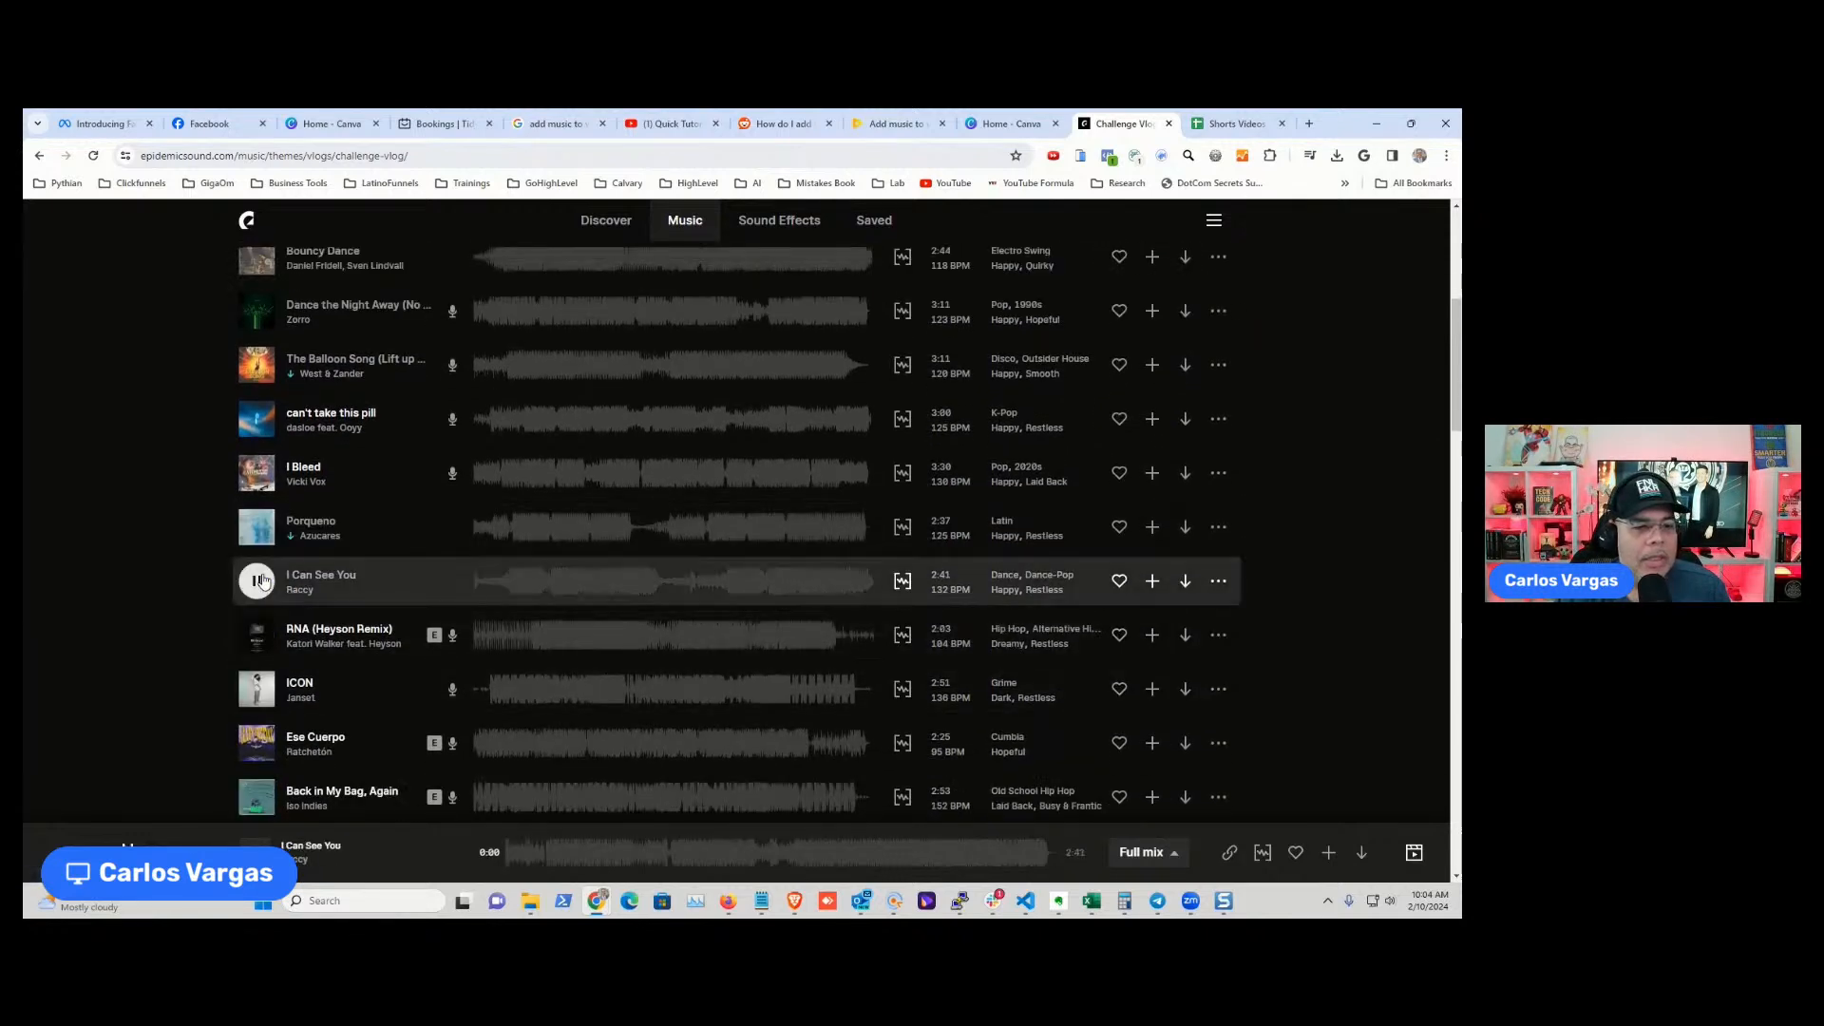
click(258, 636)
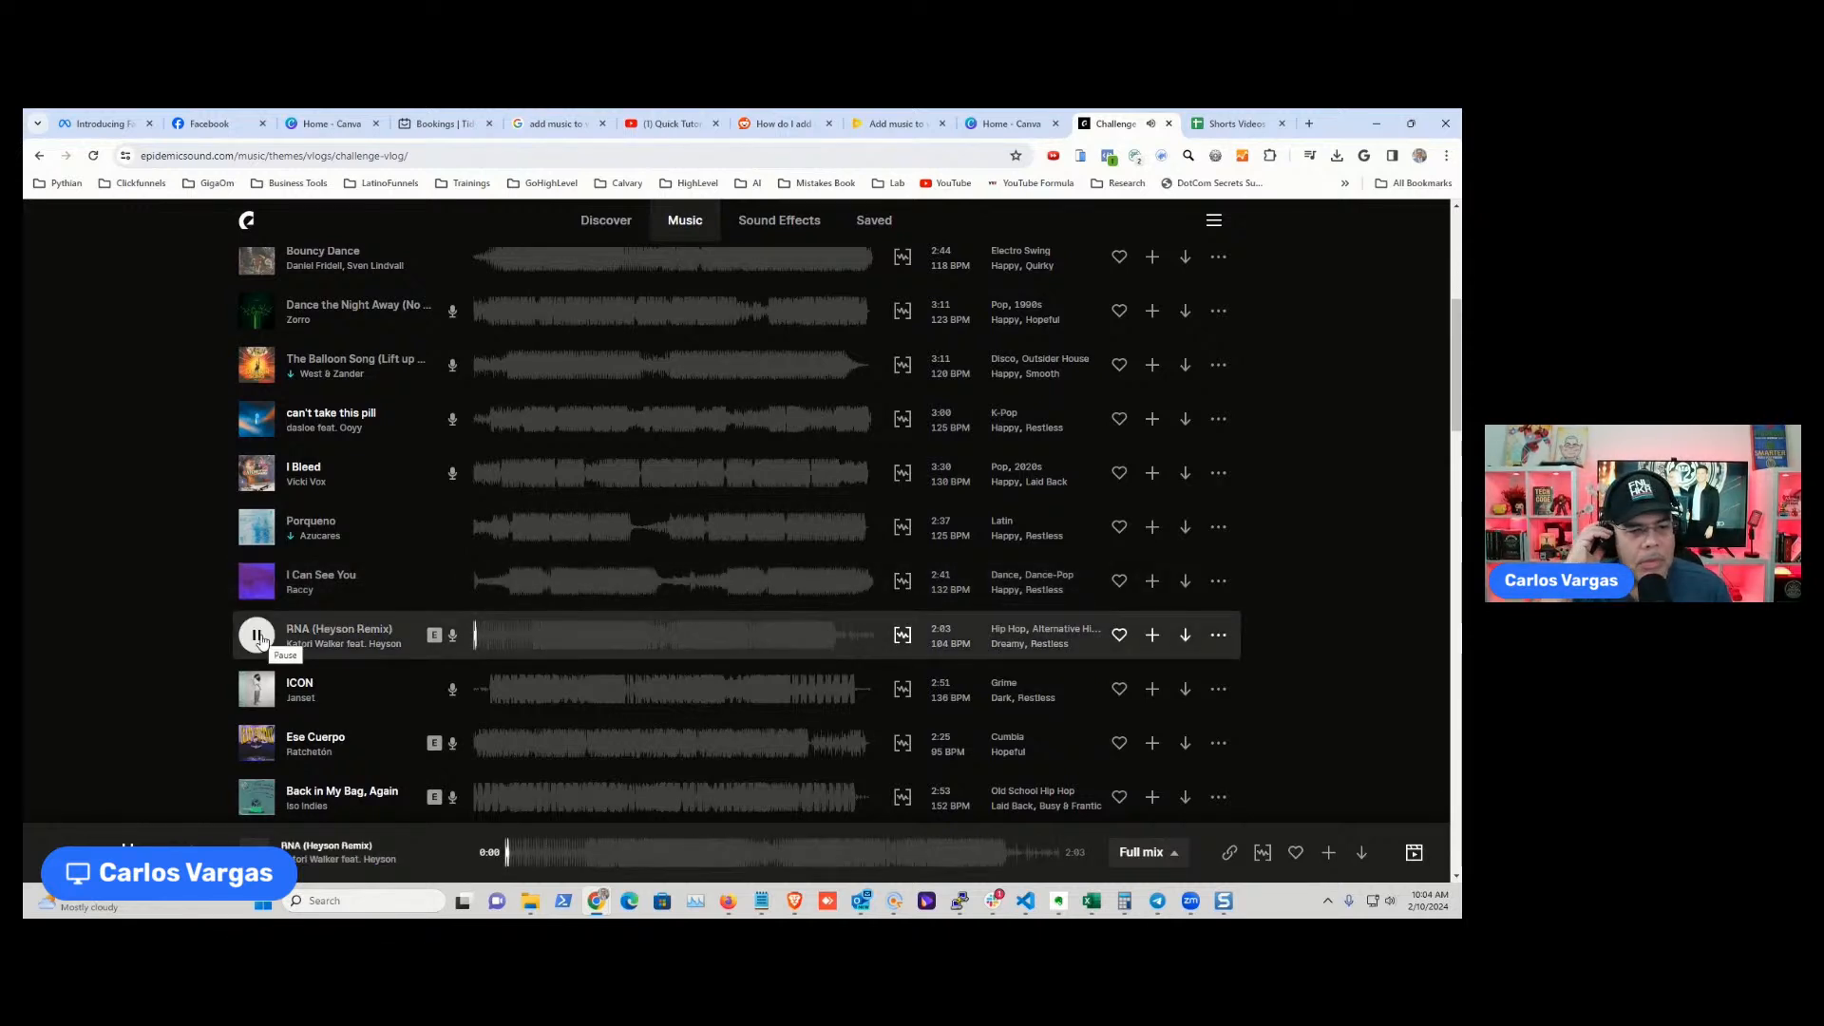
key(XF86AudioRaiseVolume)
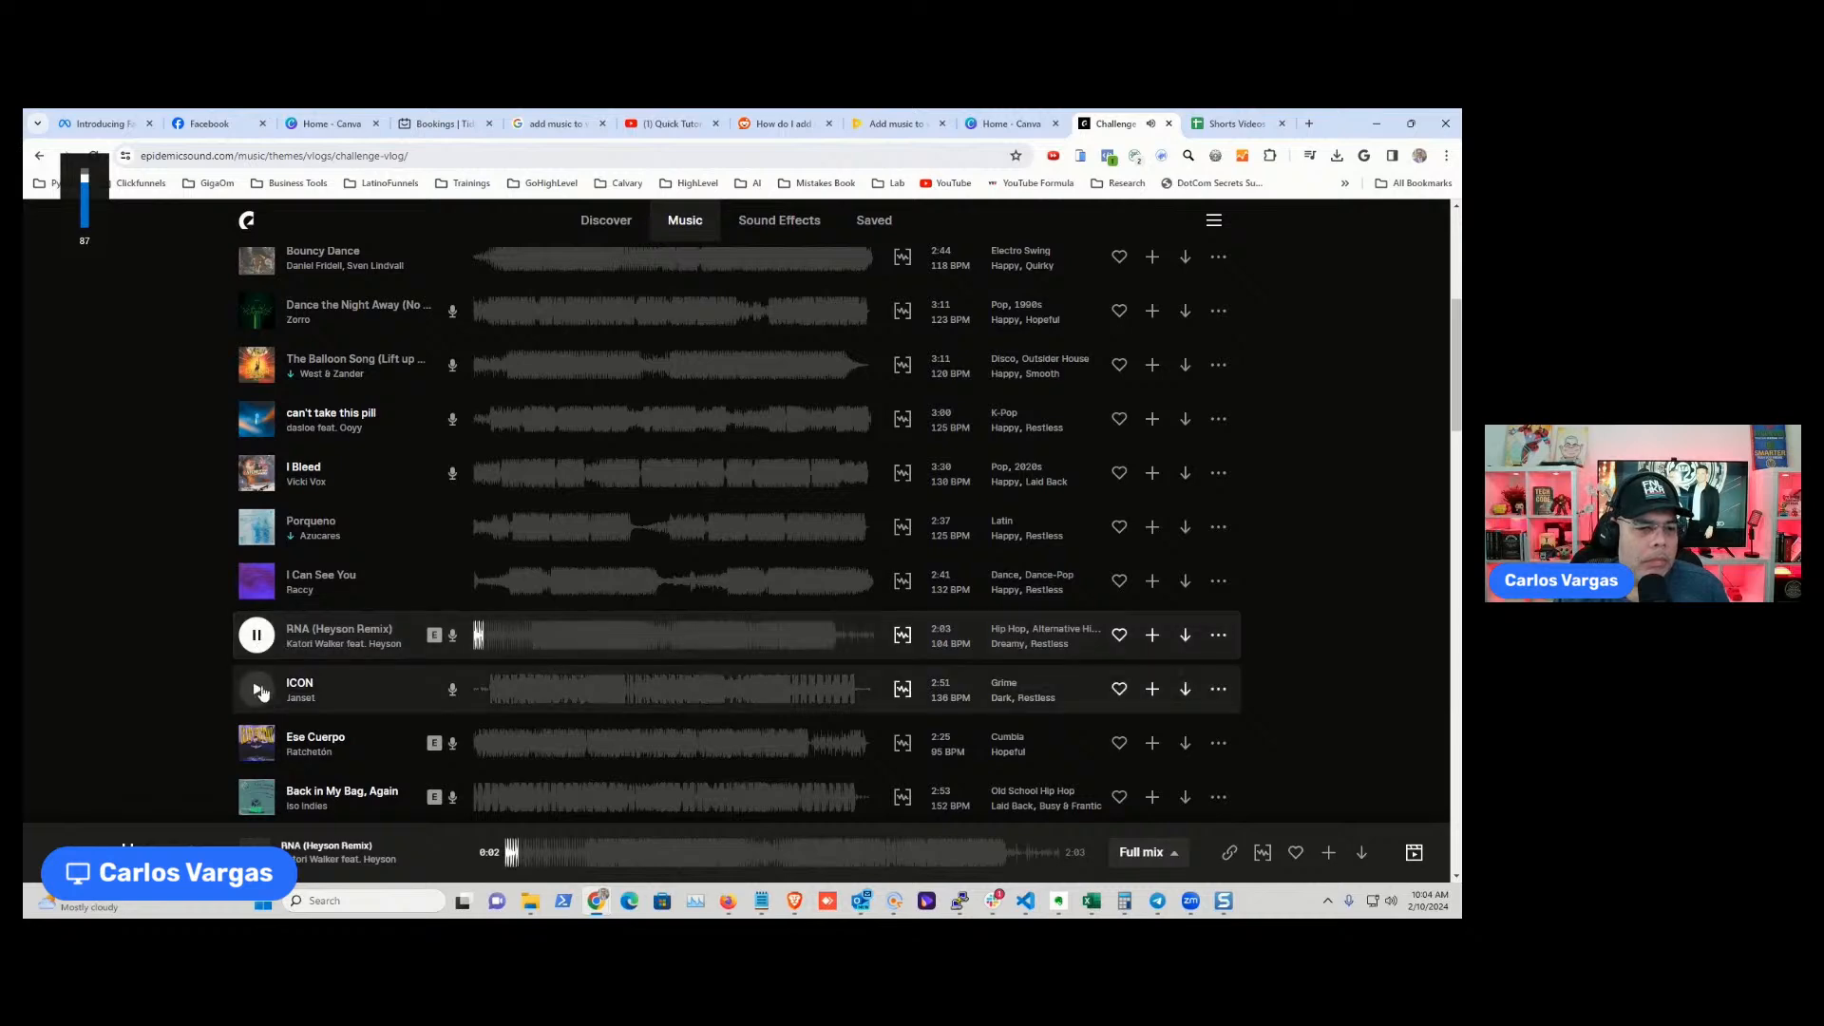
- Preview the tracks EZ Target, Glitz At The Ritz and The Days We Remember, pausing the last one
scroll(256, 699, down, 3)
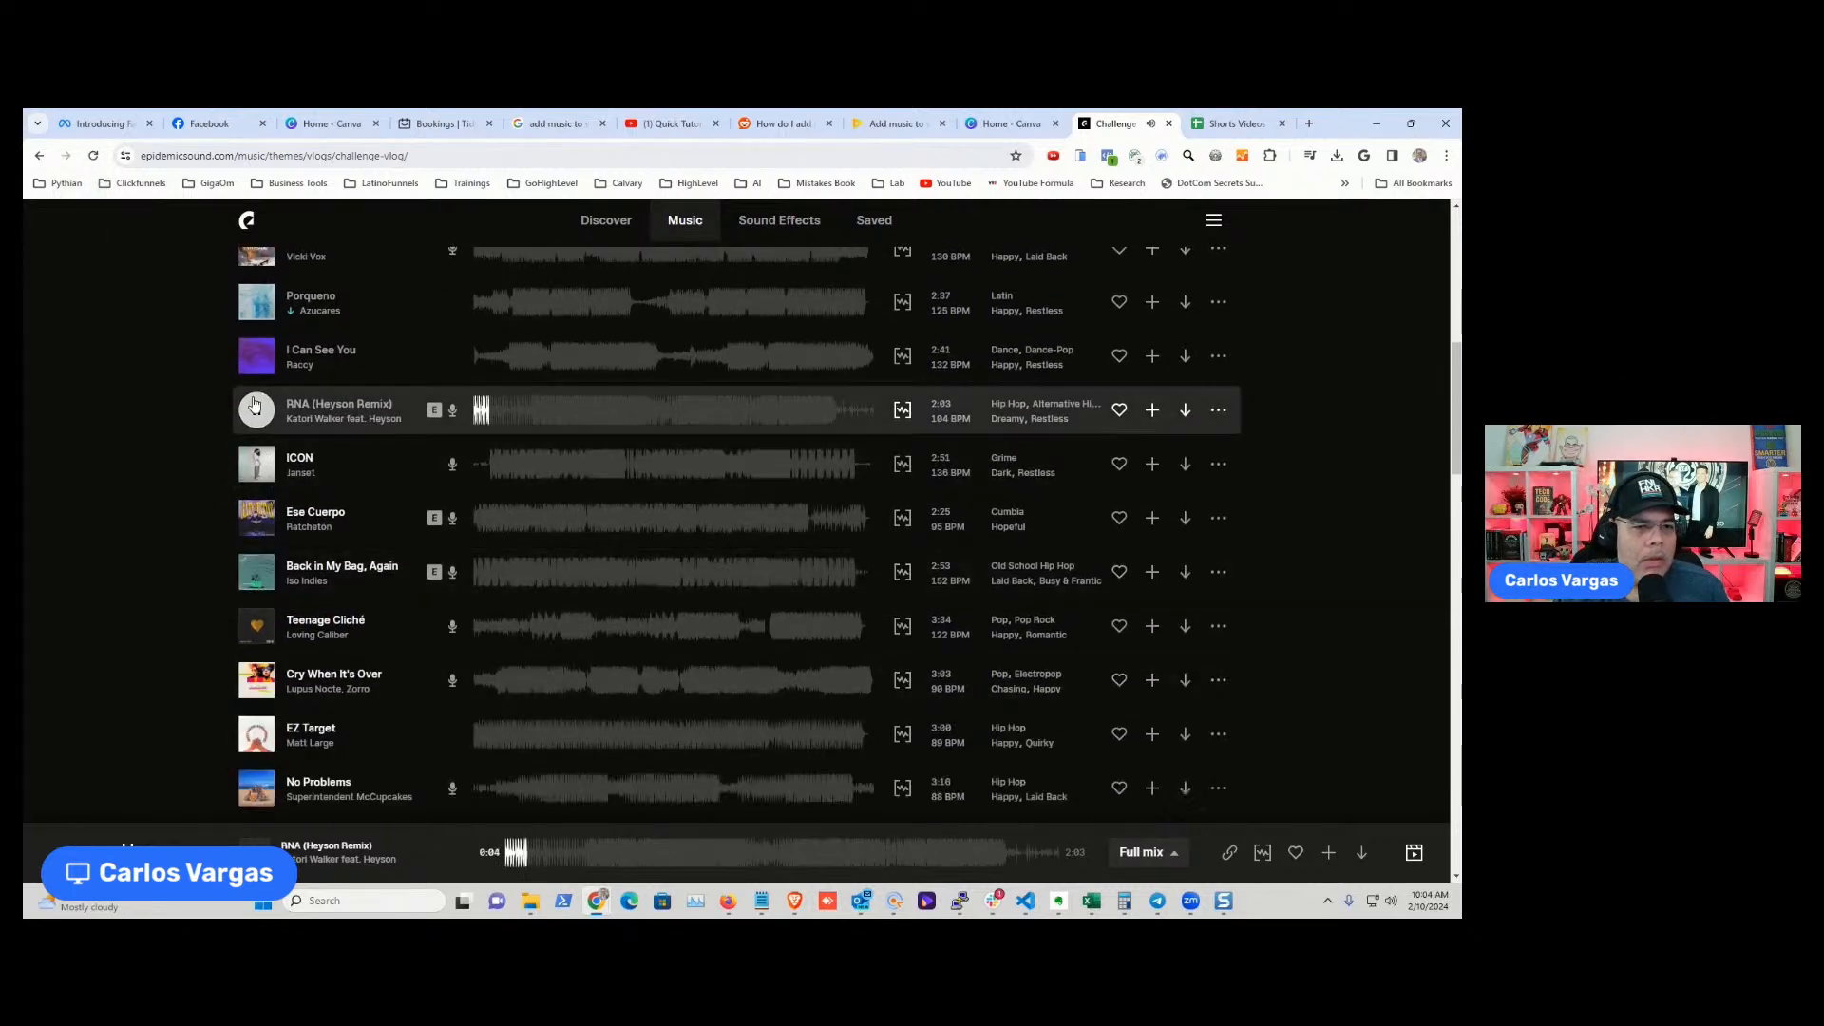
click(256, 745)
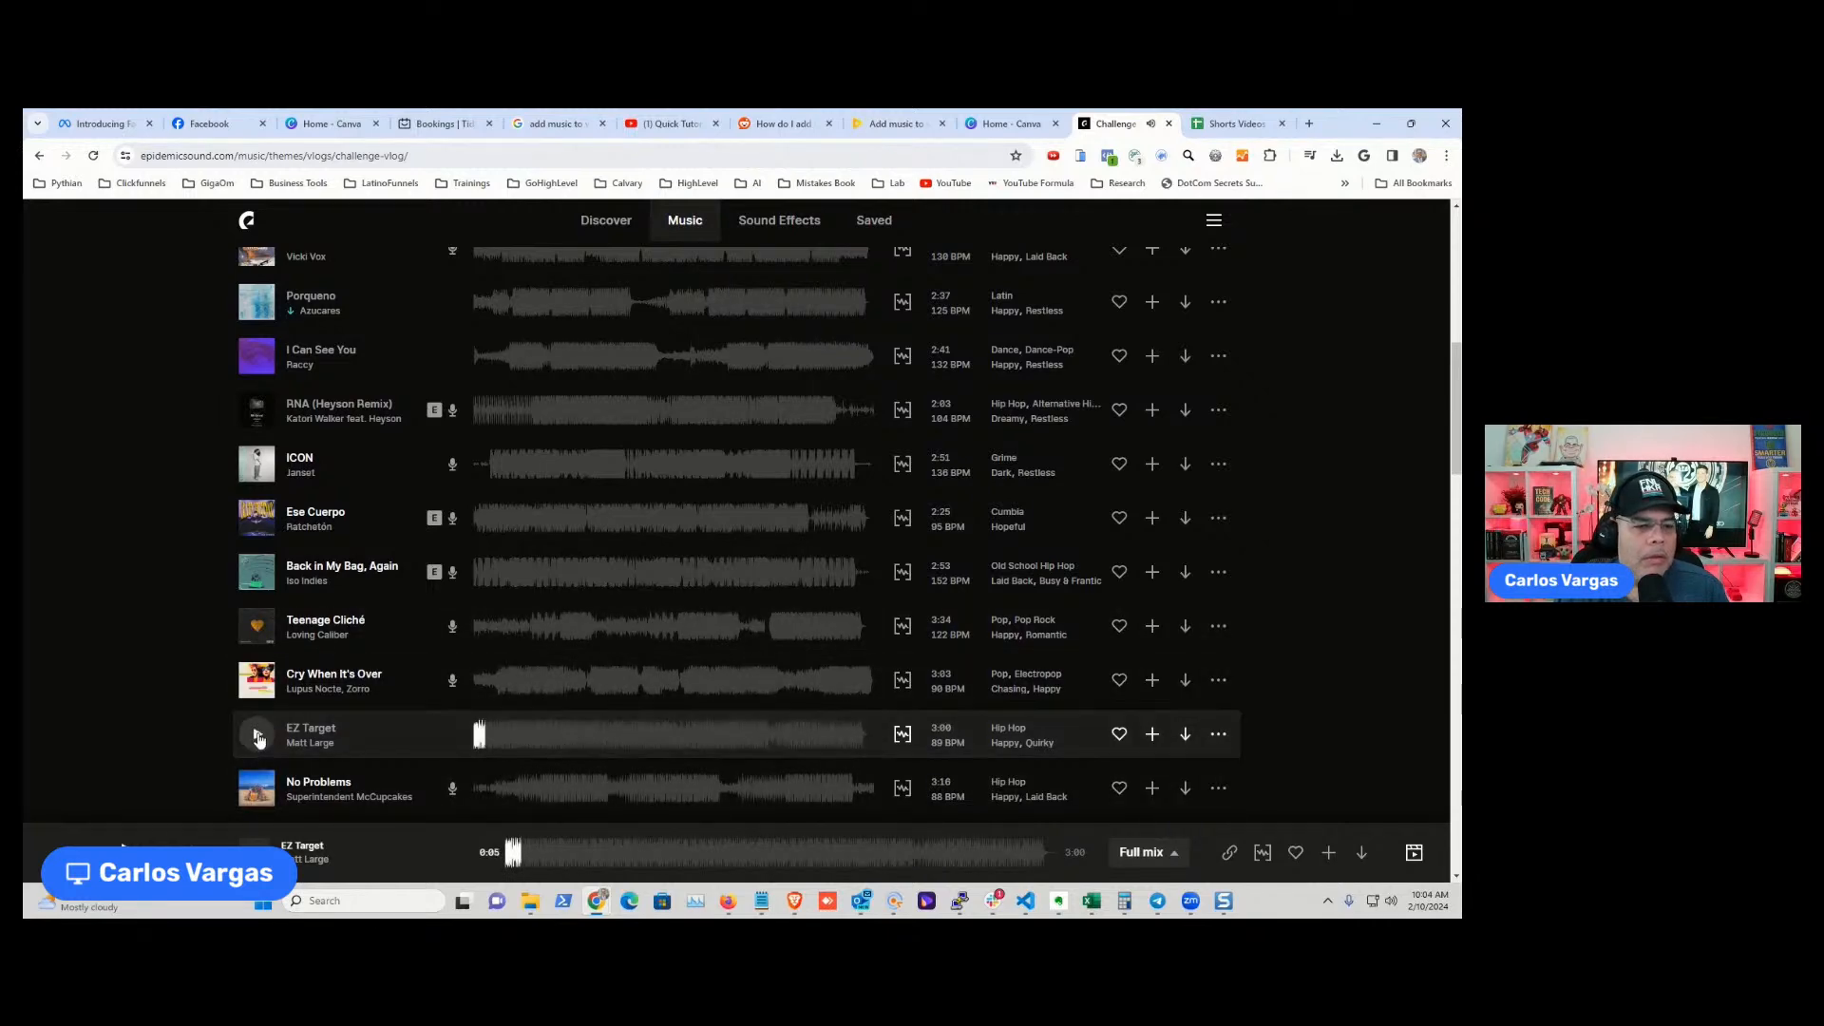
scroll(258, 722, down, 4)
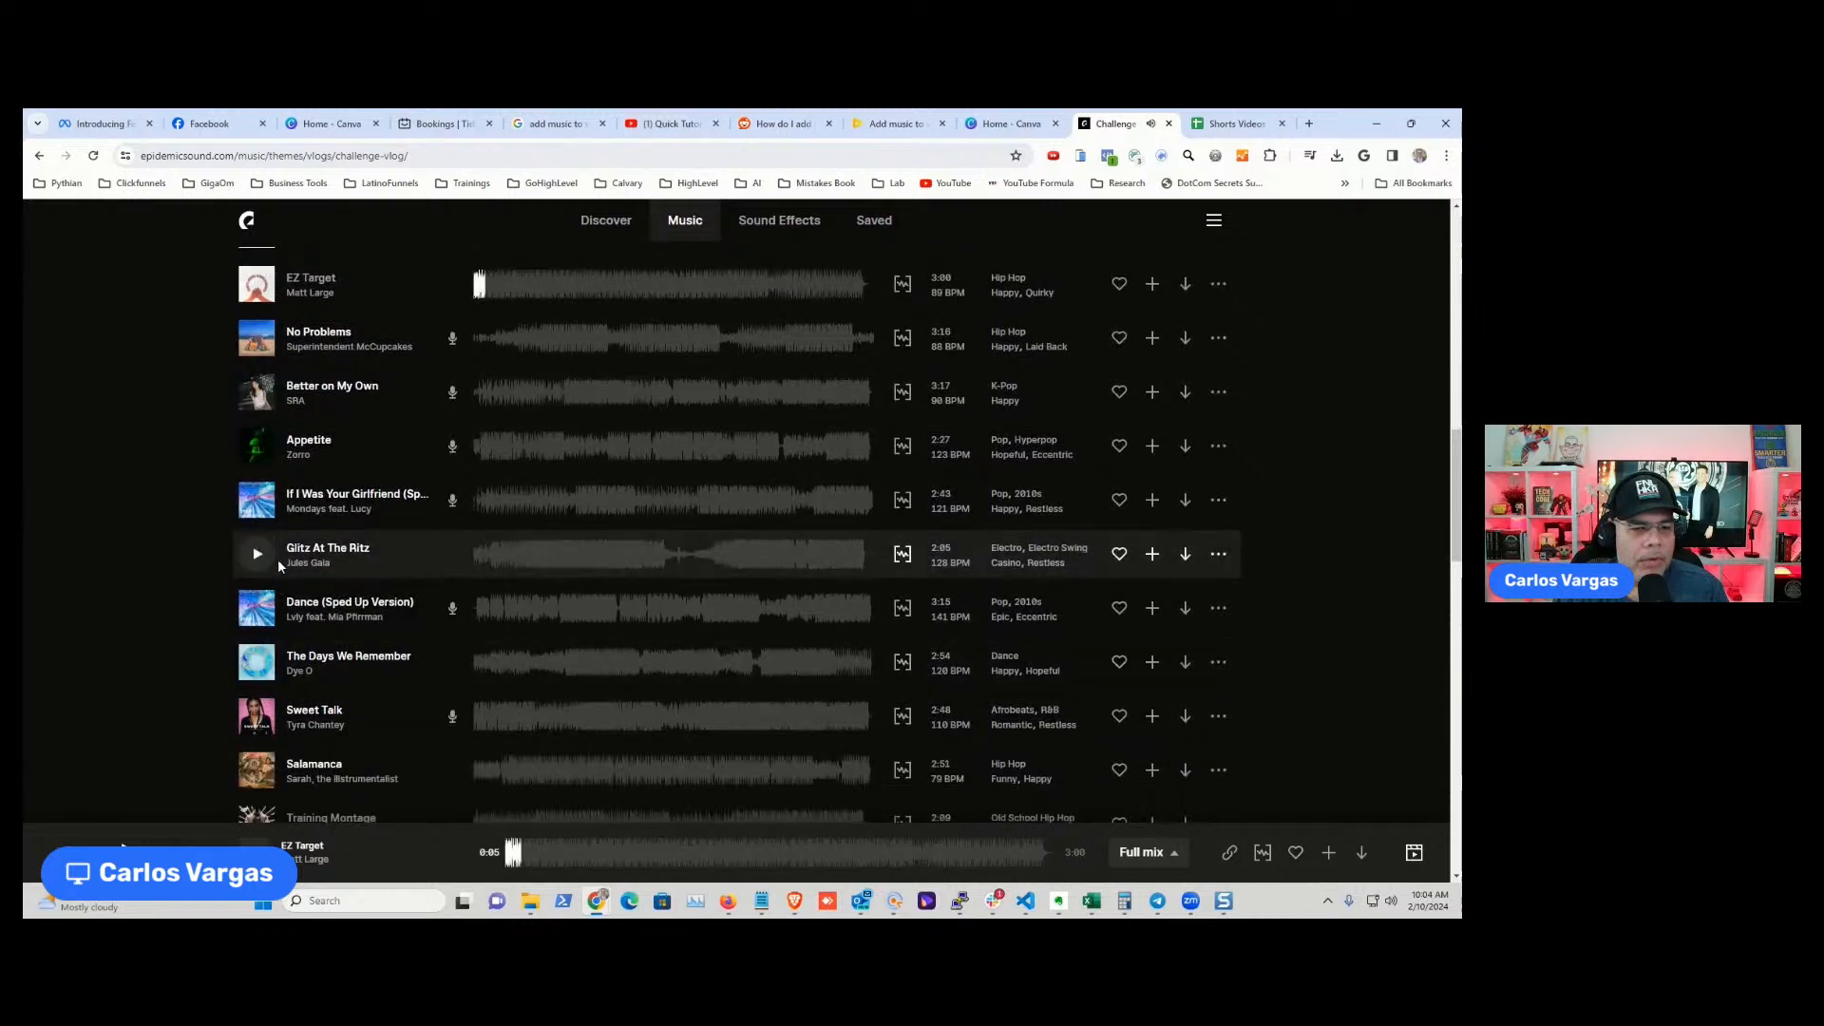
click(258, 556)
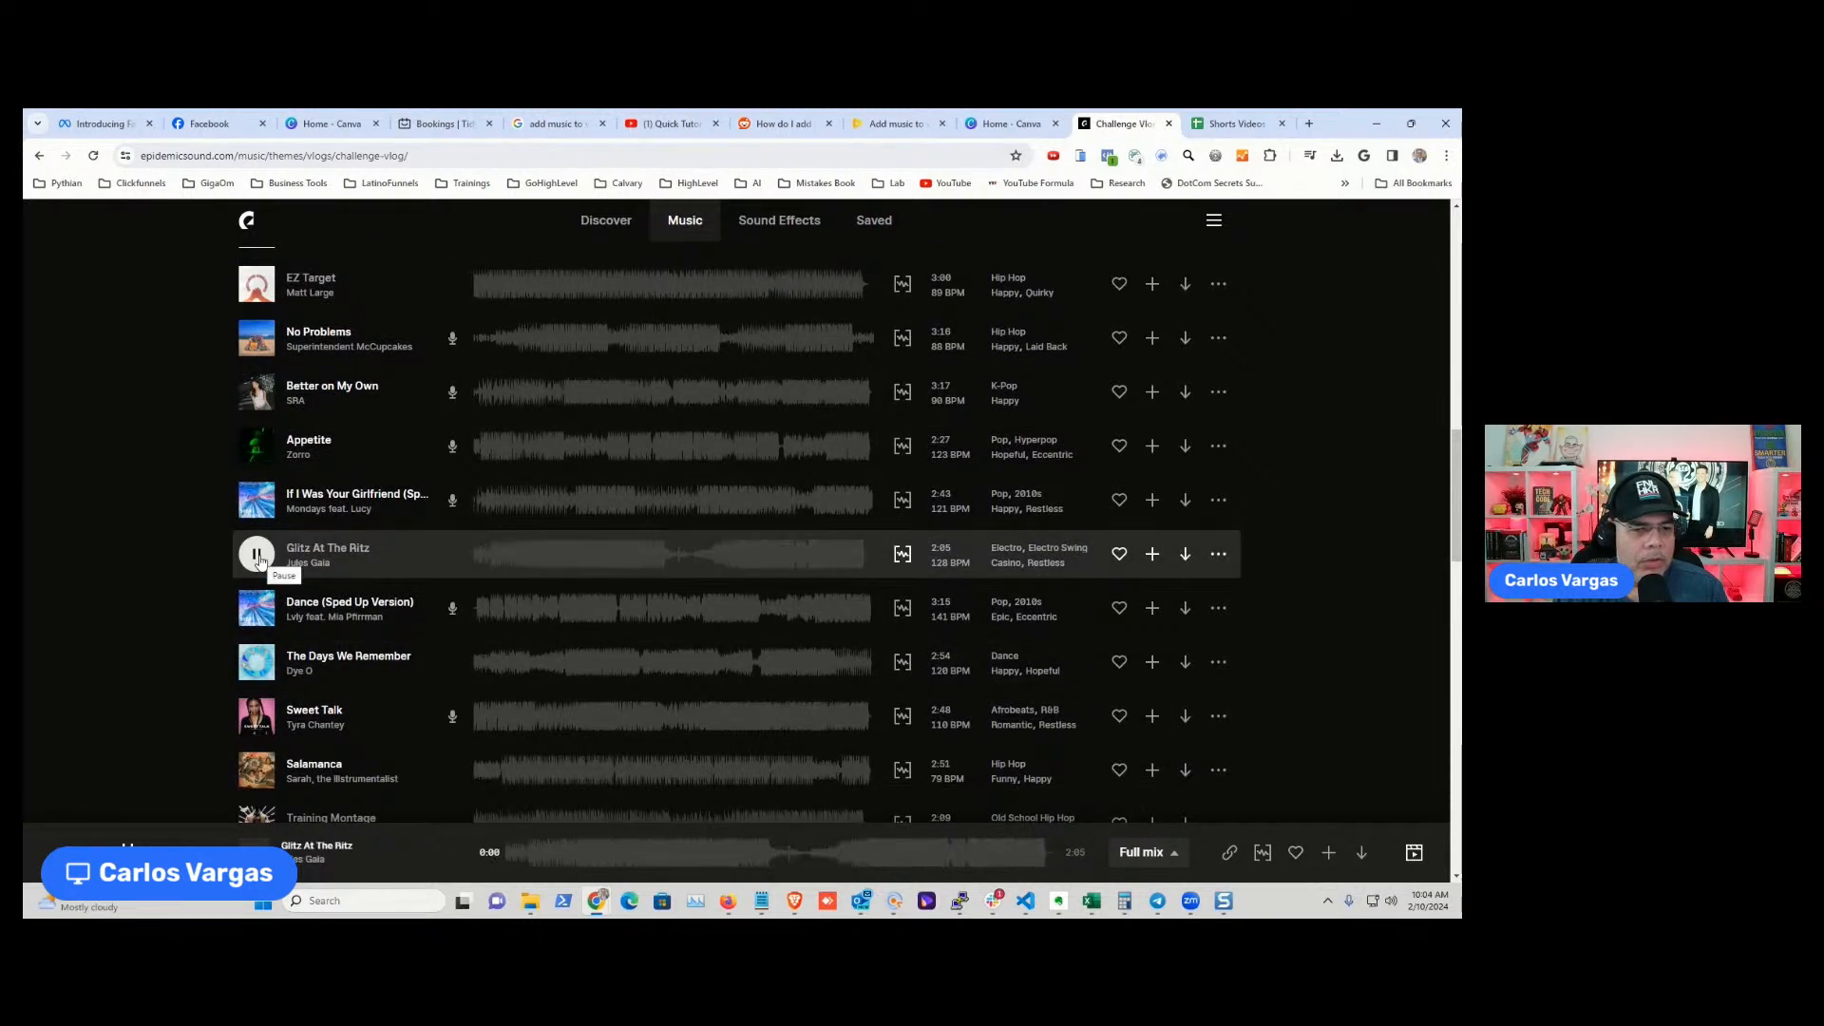
click(257, 663)
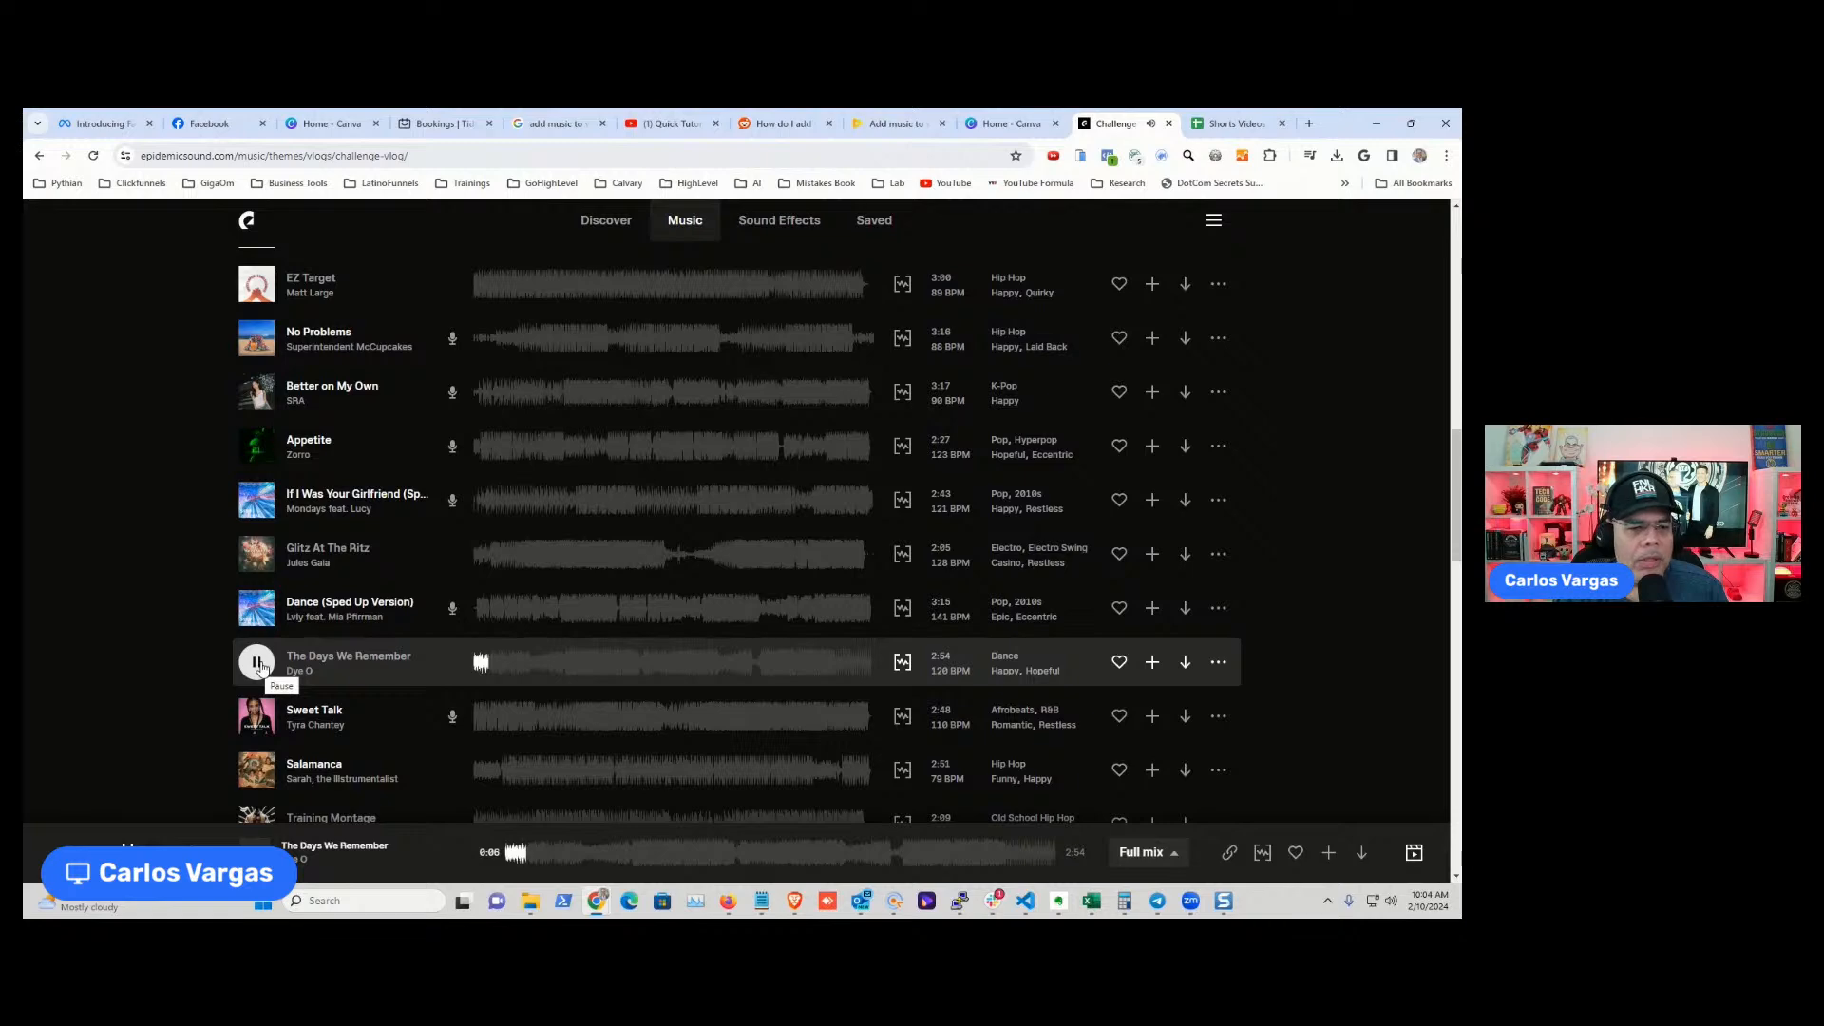
click(258, 663)
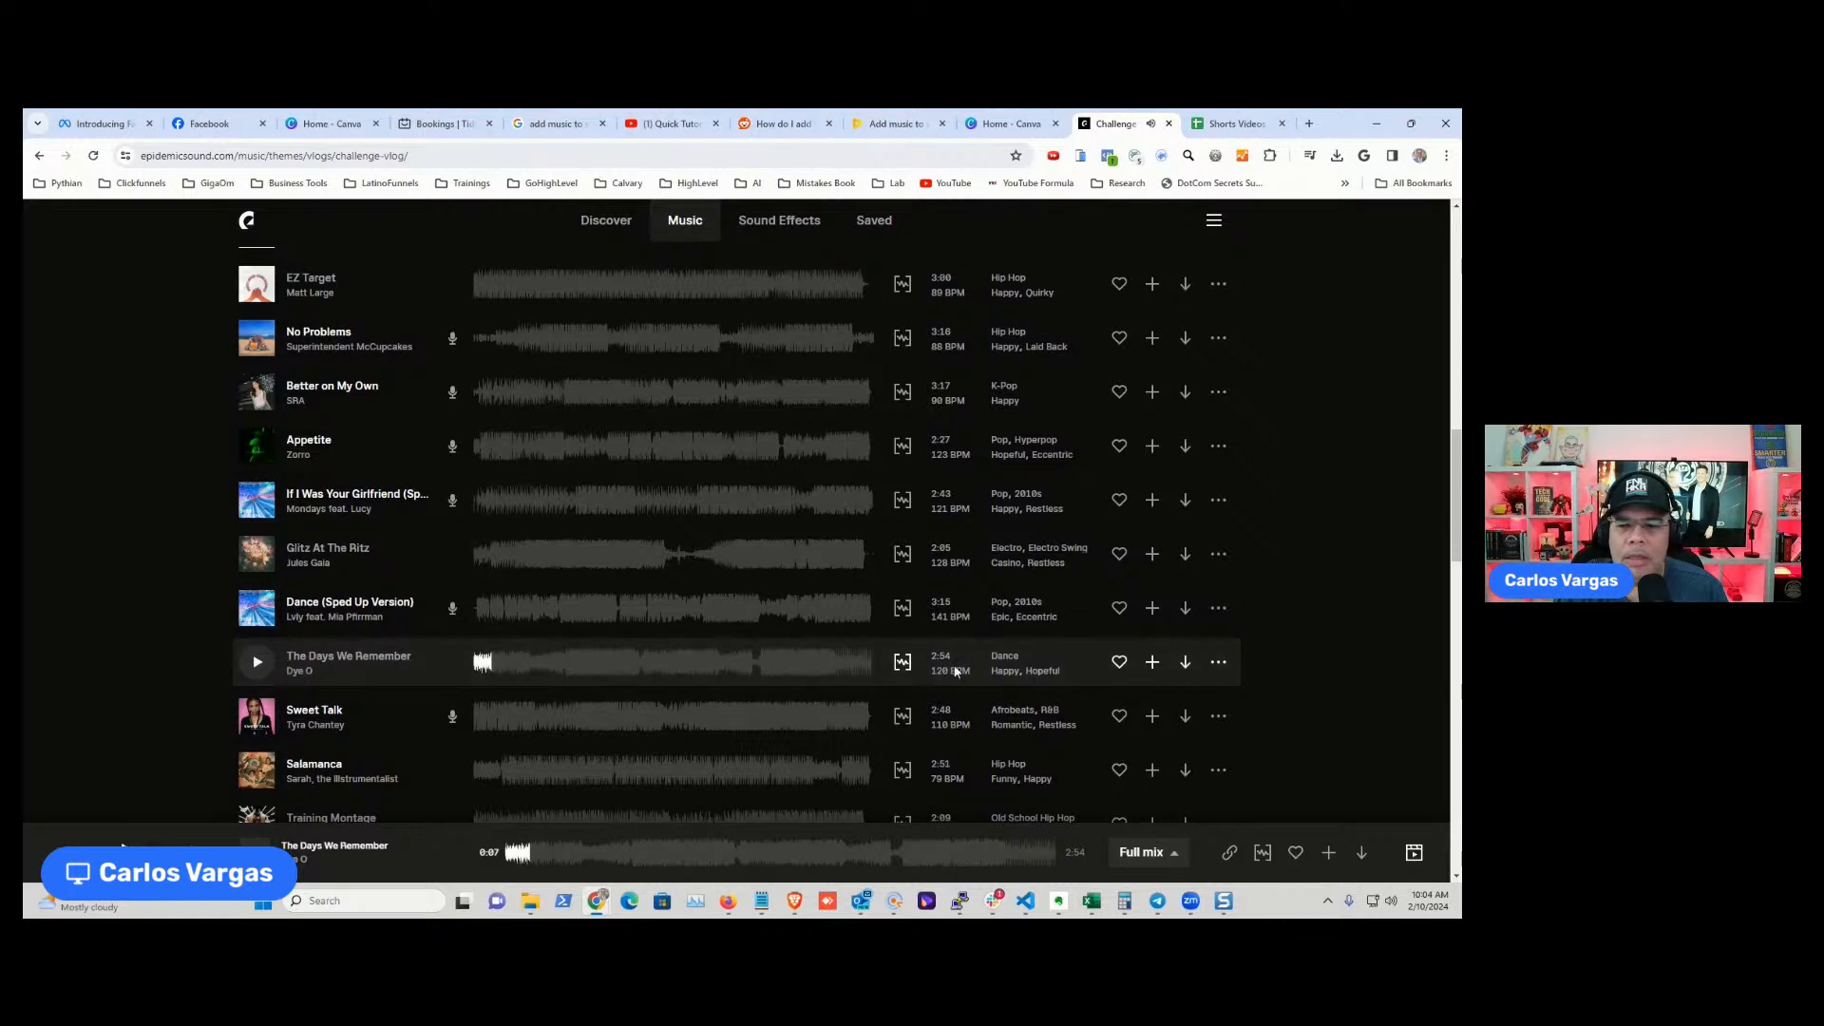
- Download The Days We Remember as a full mix MP3 into the Challenge folder and dismiss the downloads list
click(1185, 667)
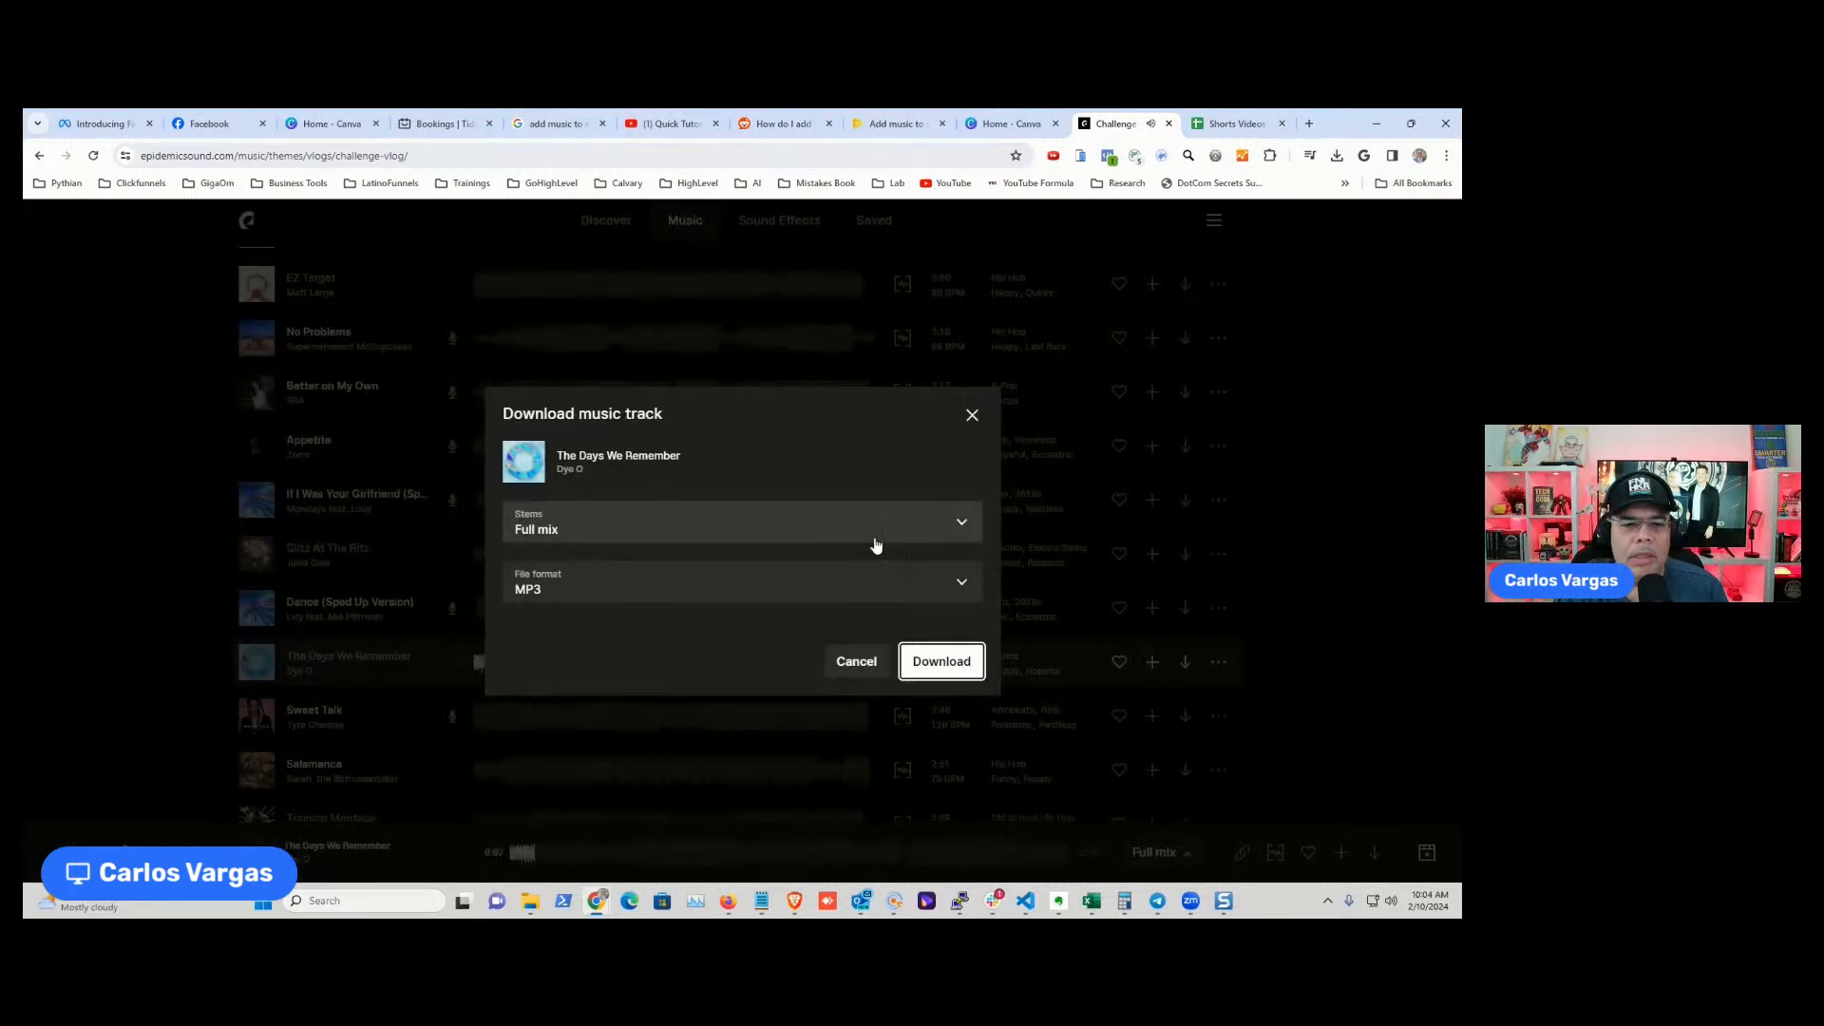
click(949, 663)
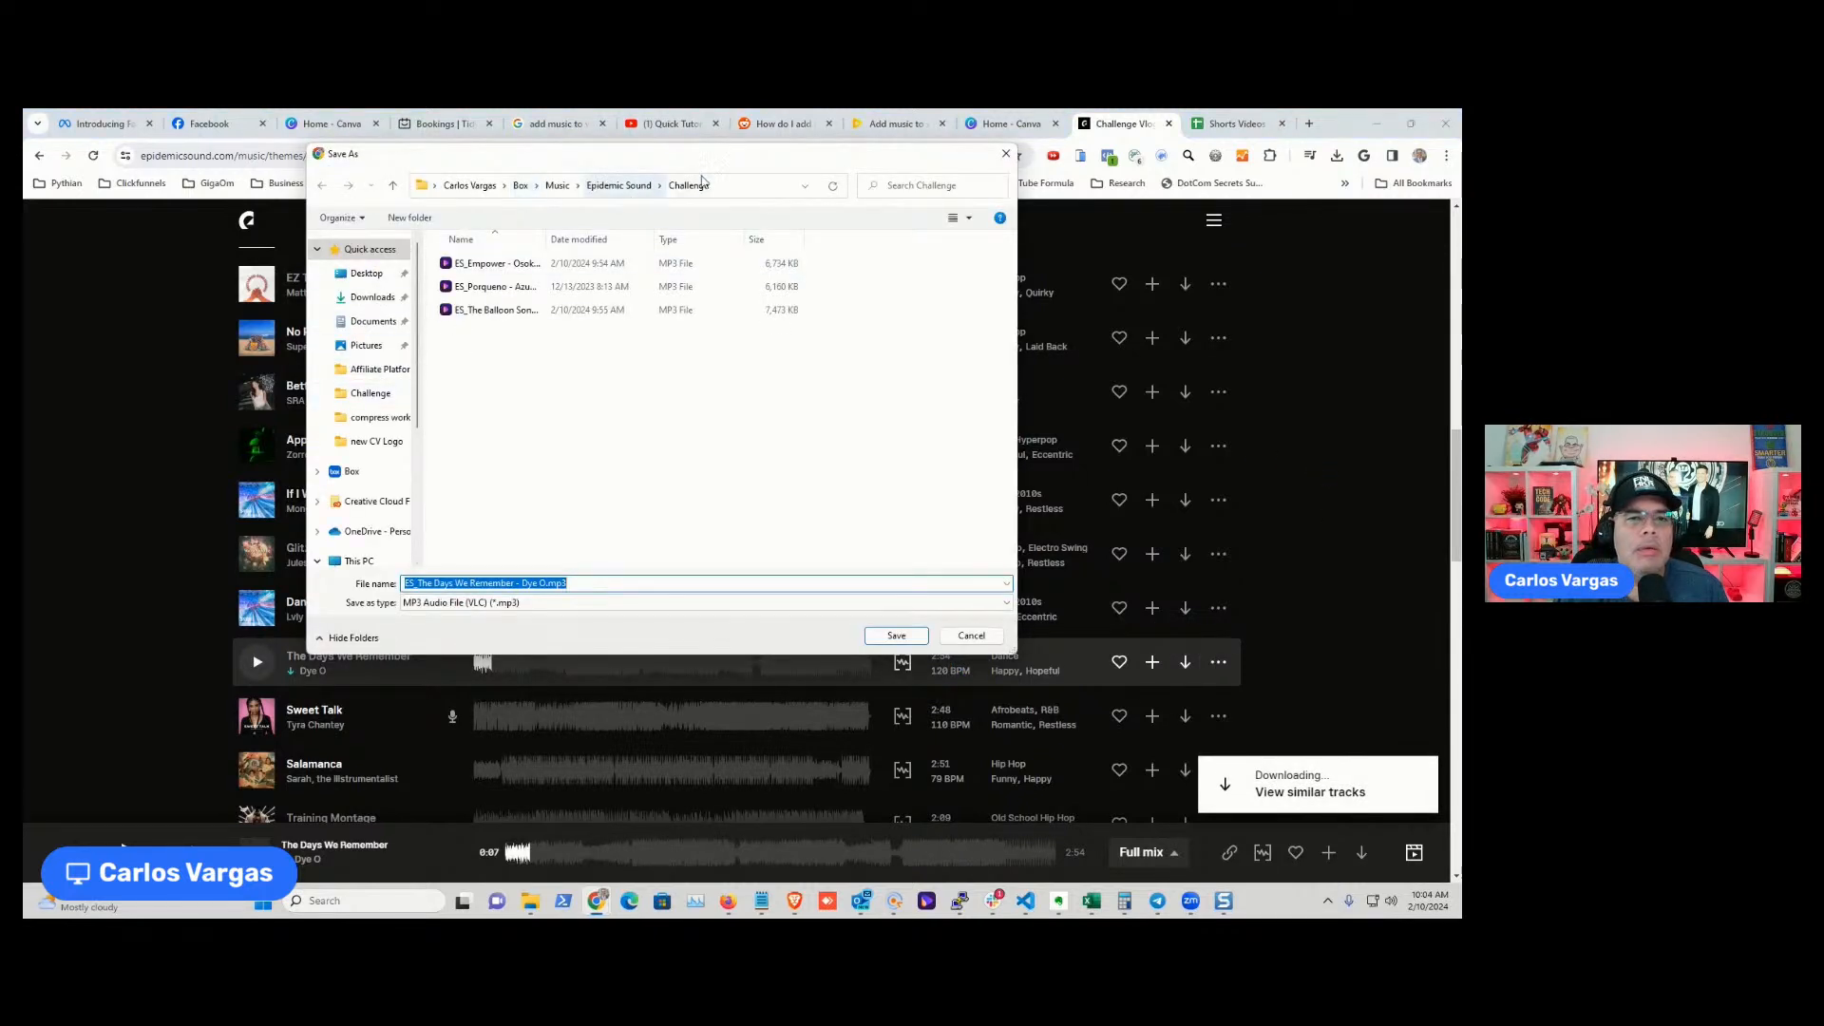
click(896, 636)
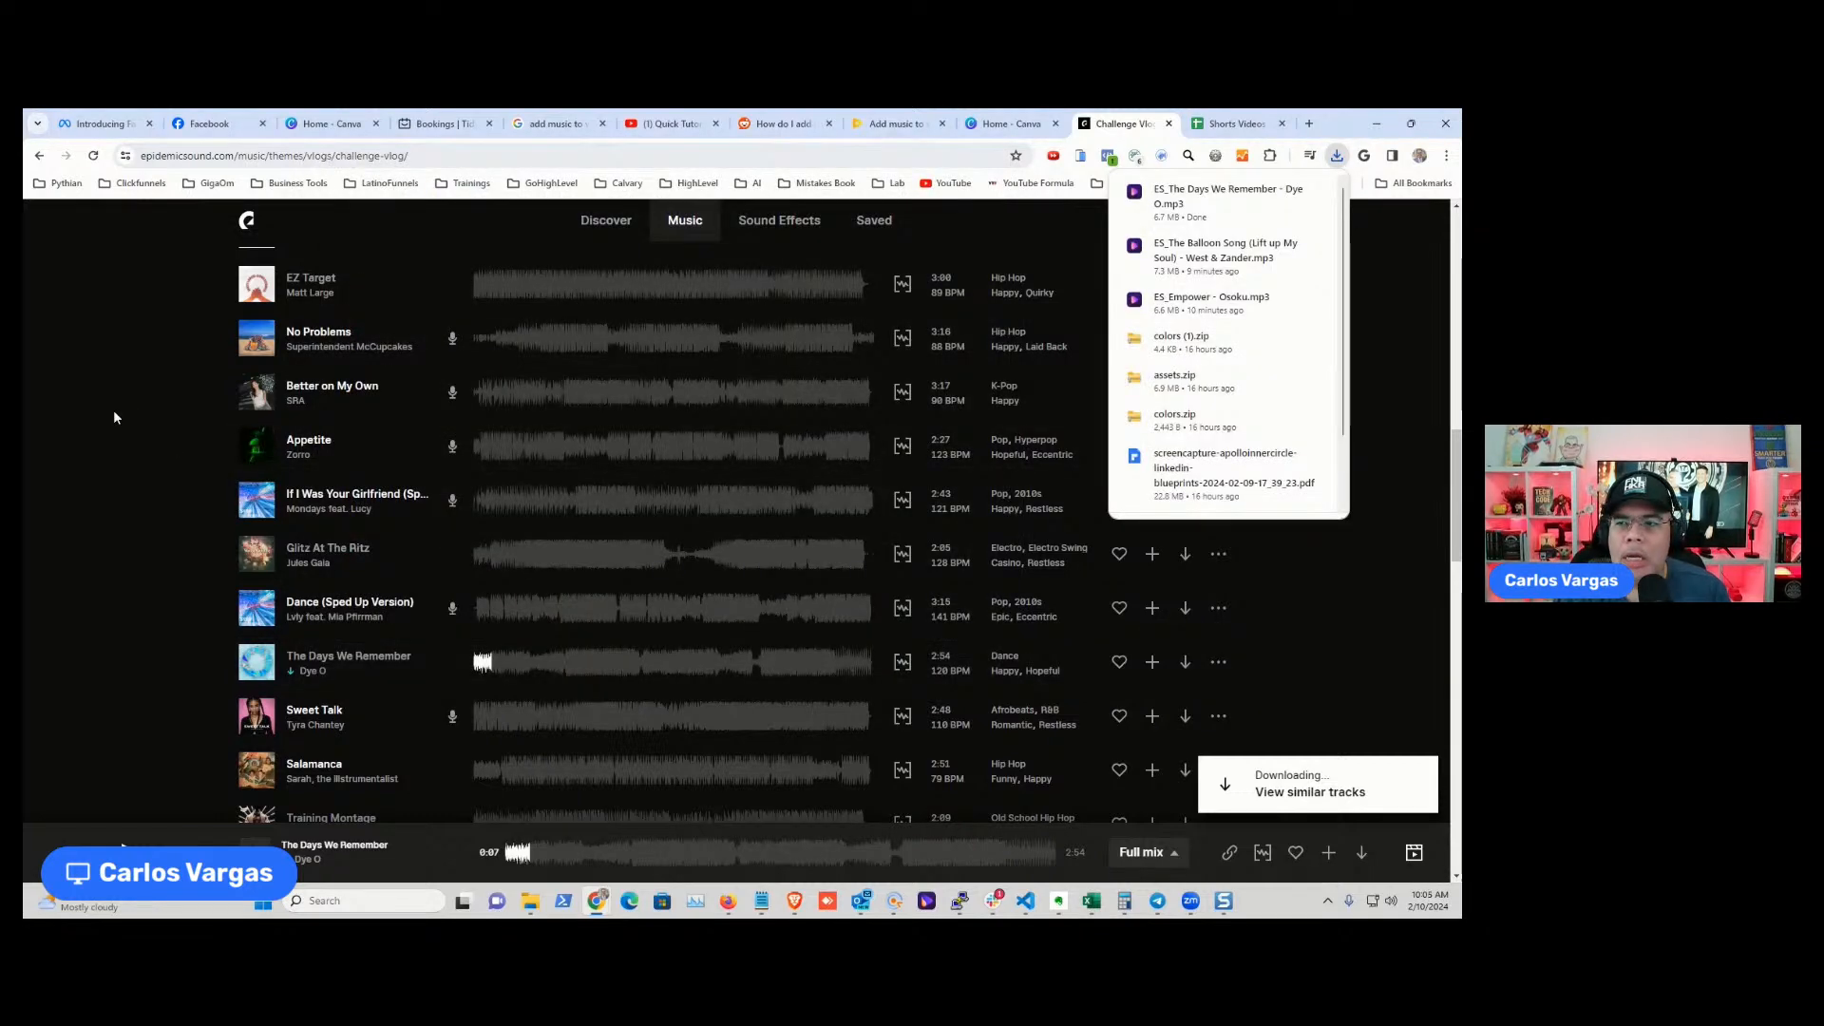
click(1364, 268)
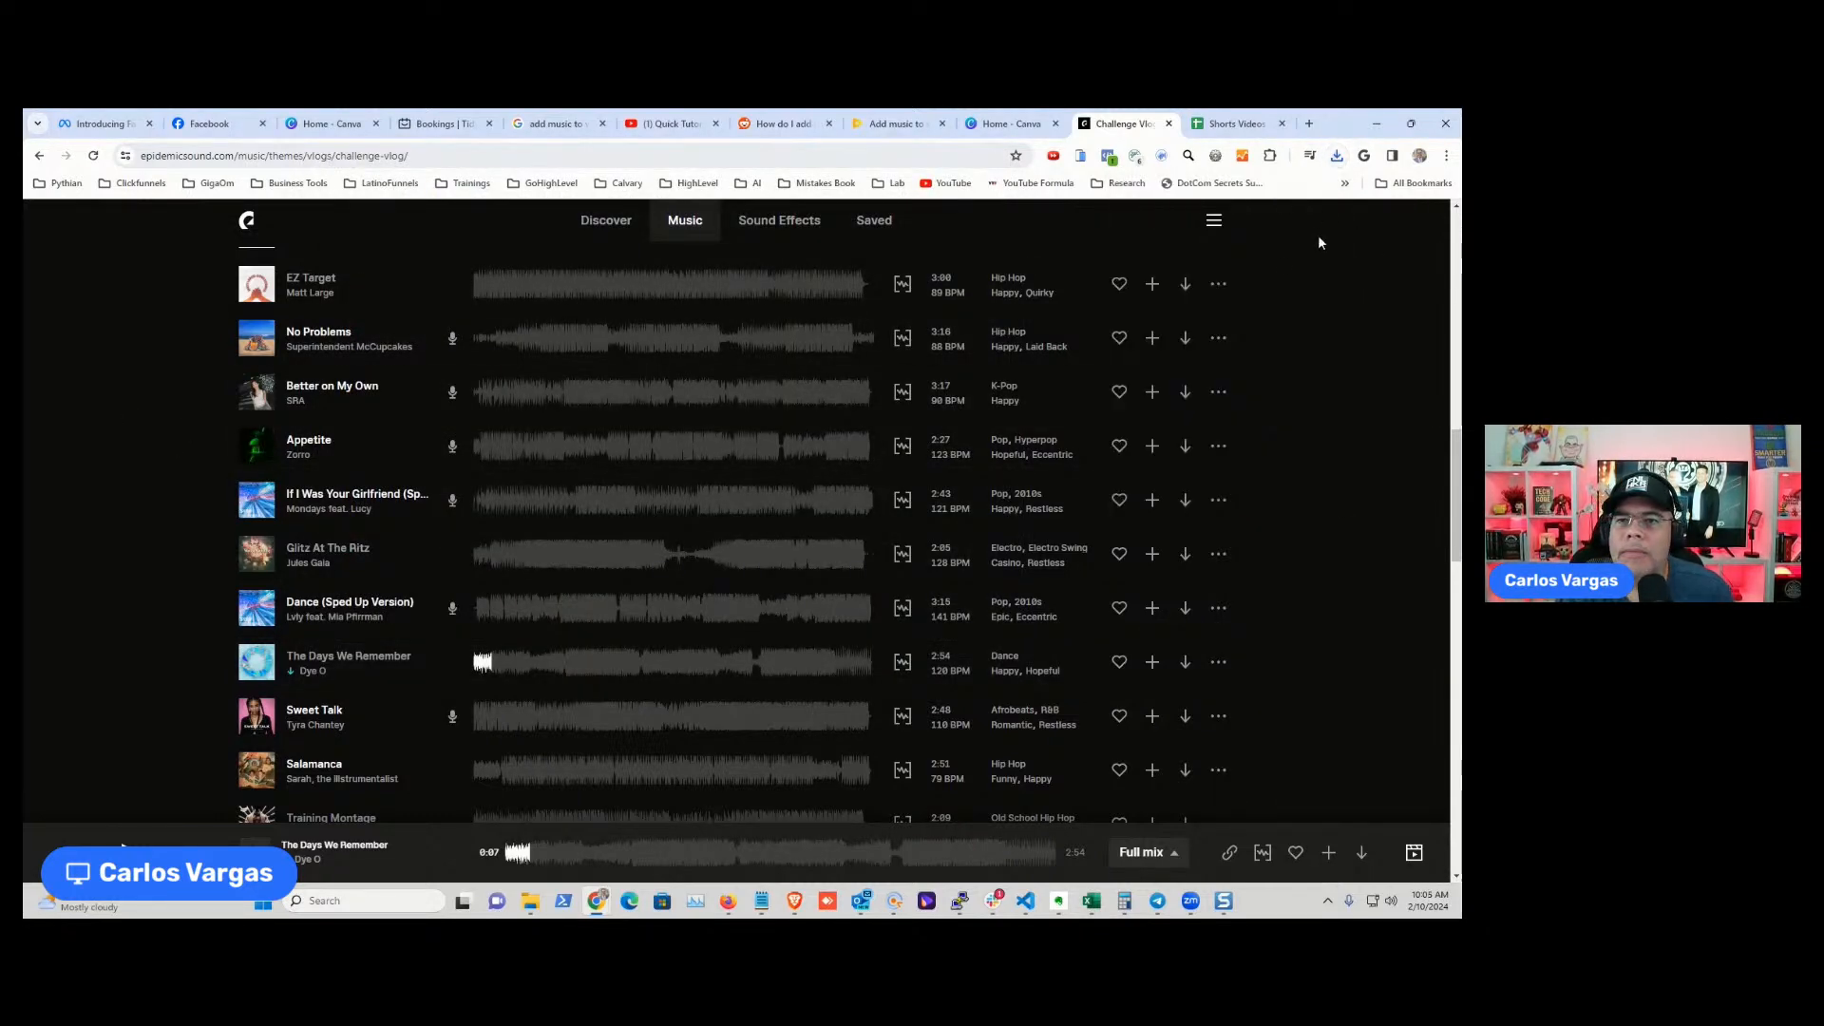
- Switch to Canva, open the recent Shorts Template design to view it, and return to the home page
click(1007, 128)
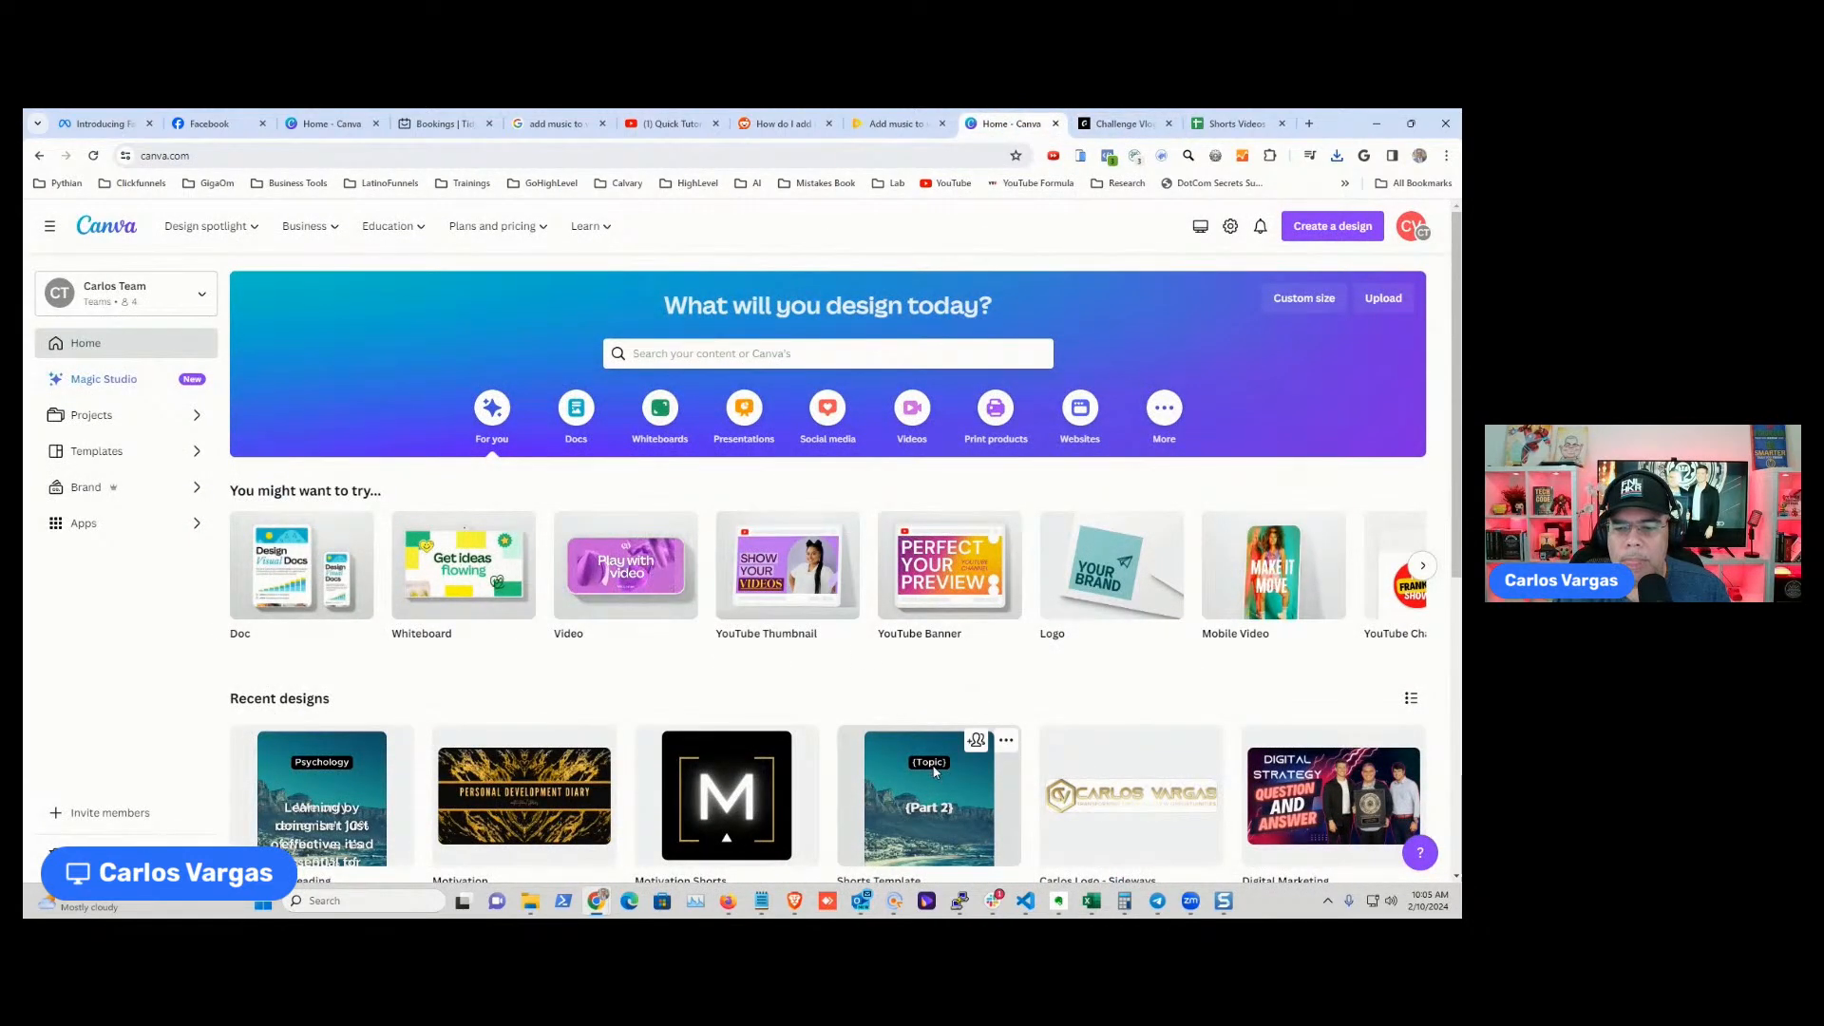
click(960, 789)
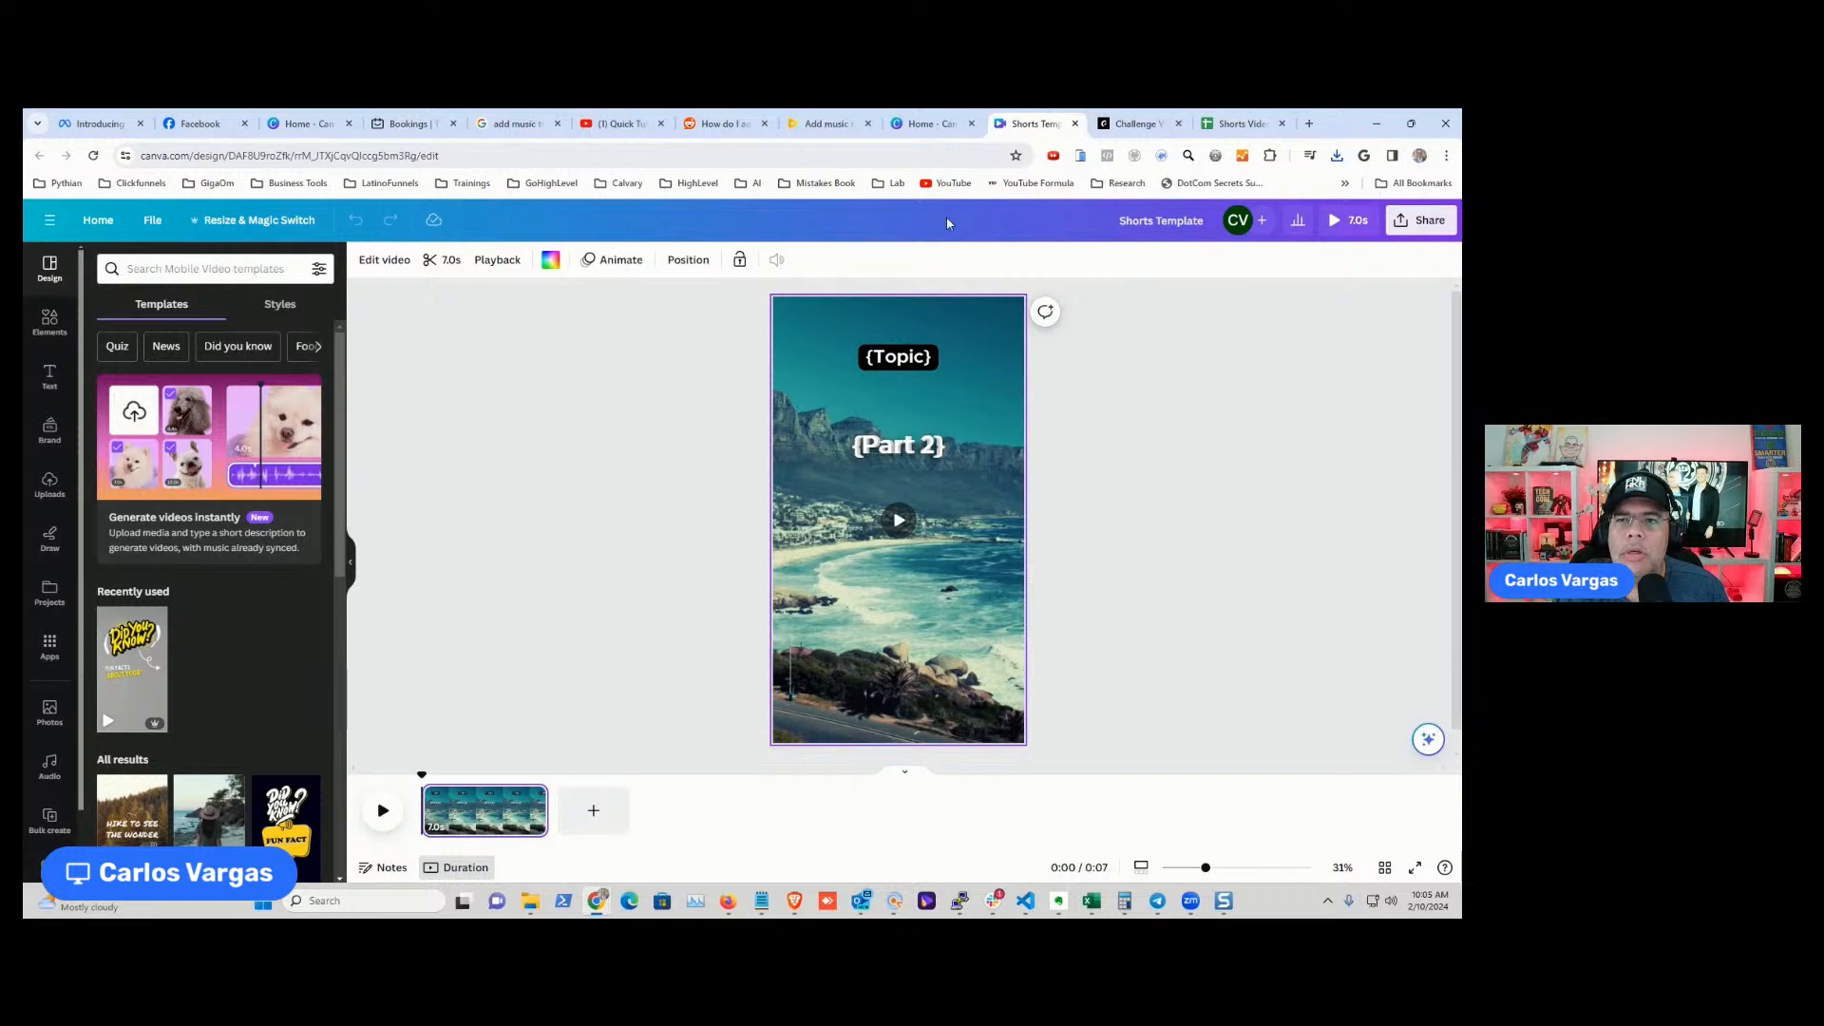
click(922, 129)
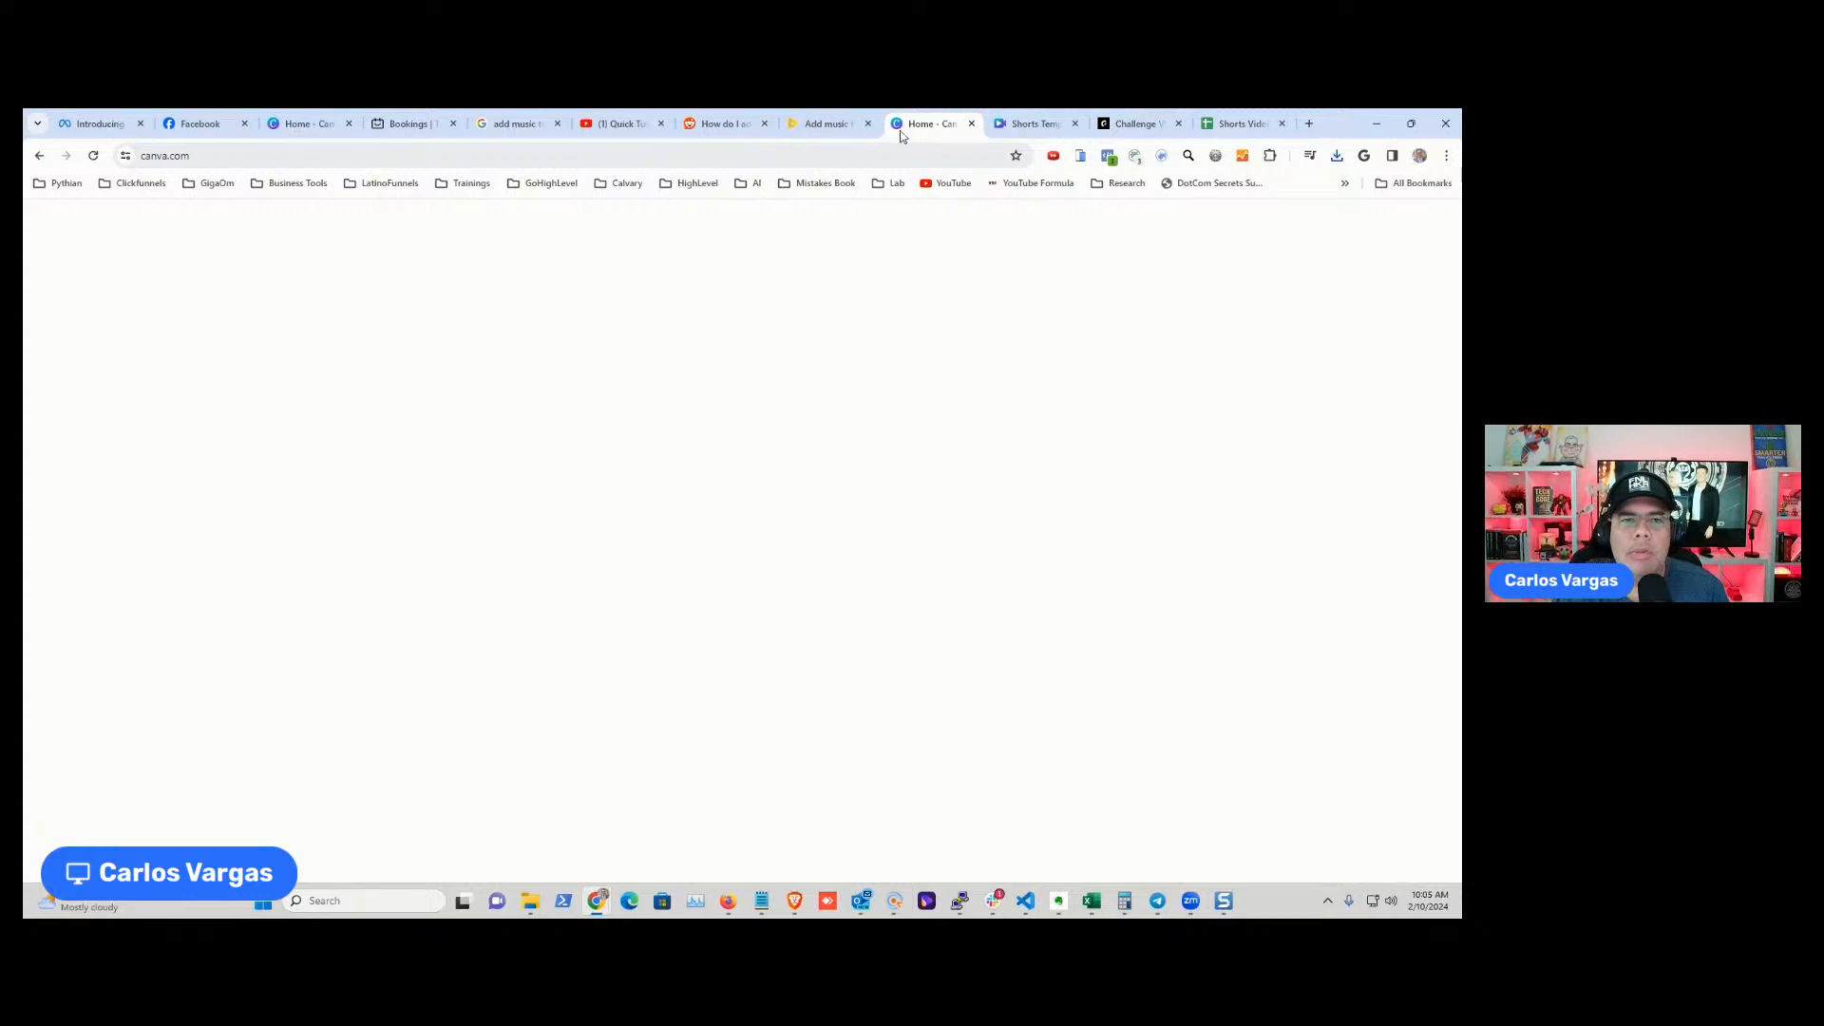
- Search the design types for "shorts" and create a new blank YouTube Shorts design
click(1335, 230)
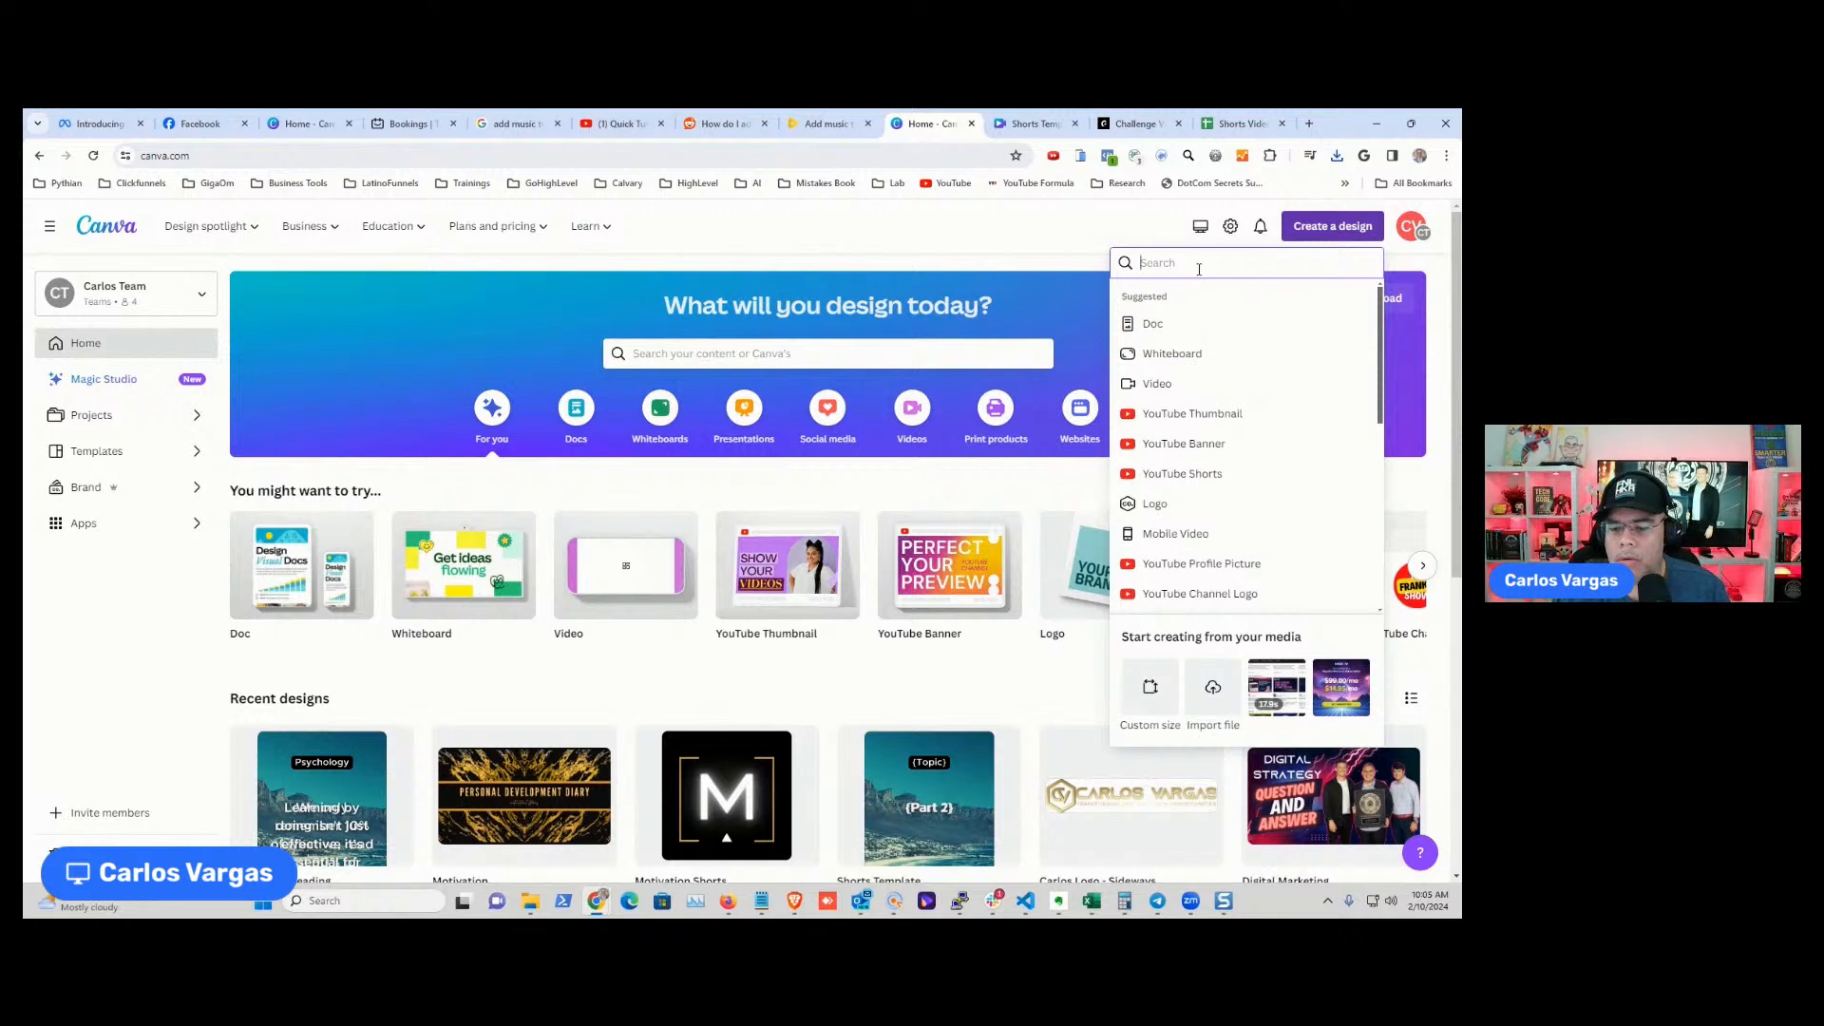
text(s)
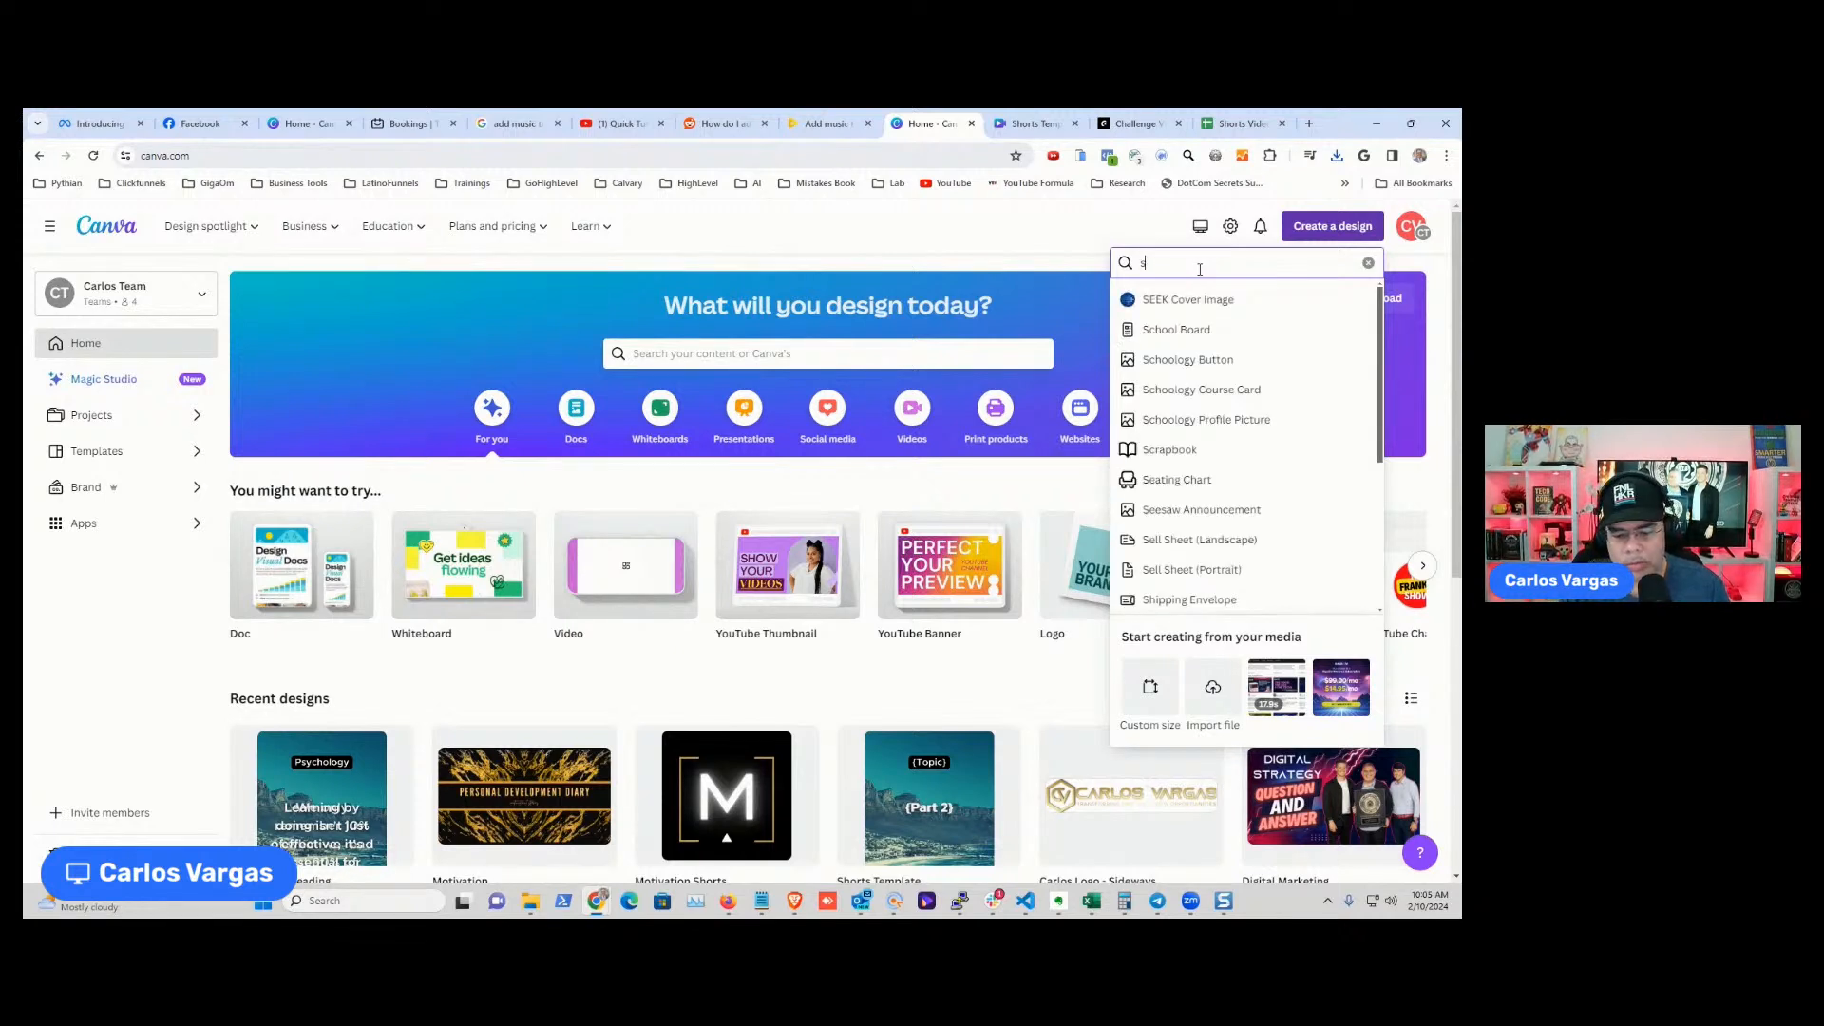
text(horts)
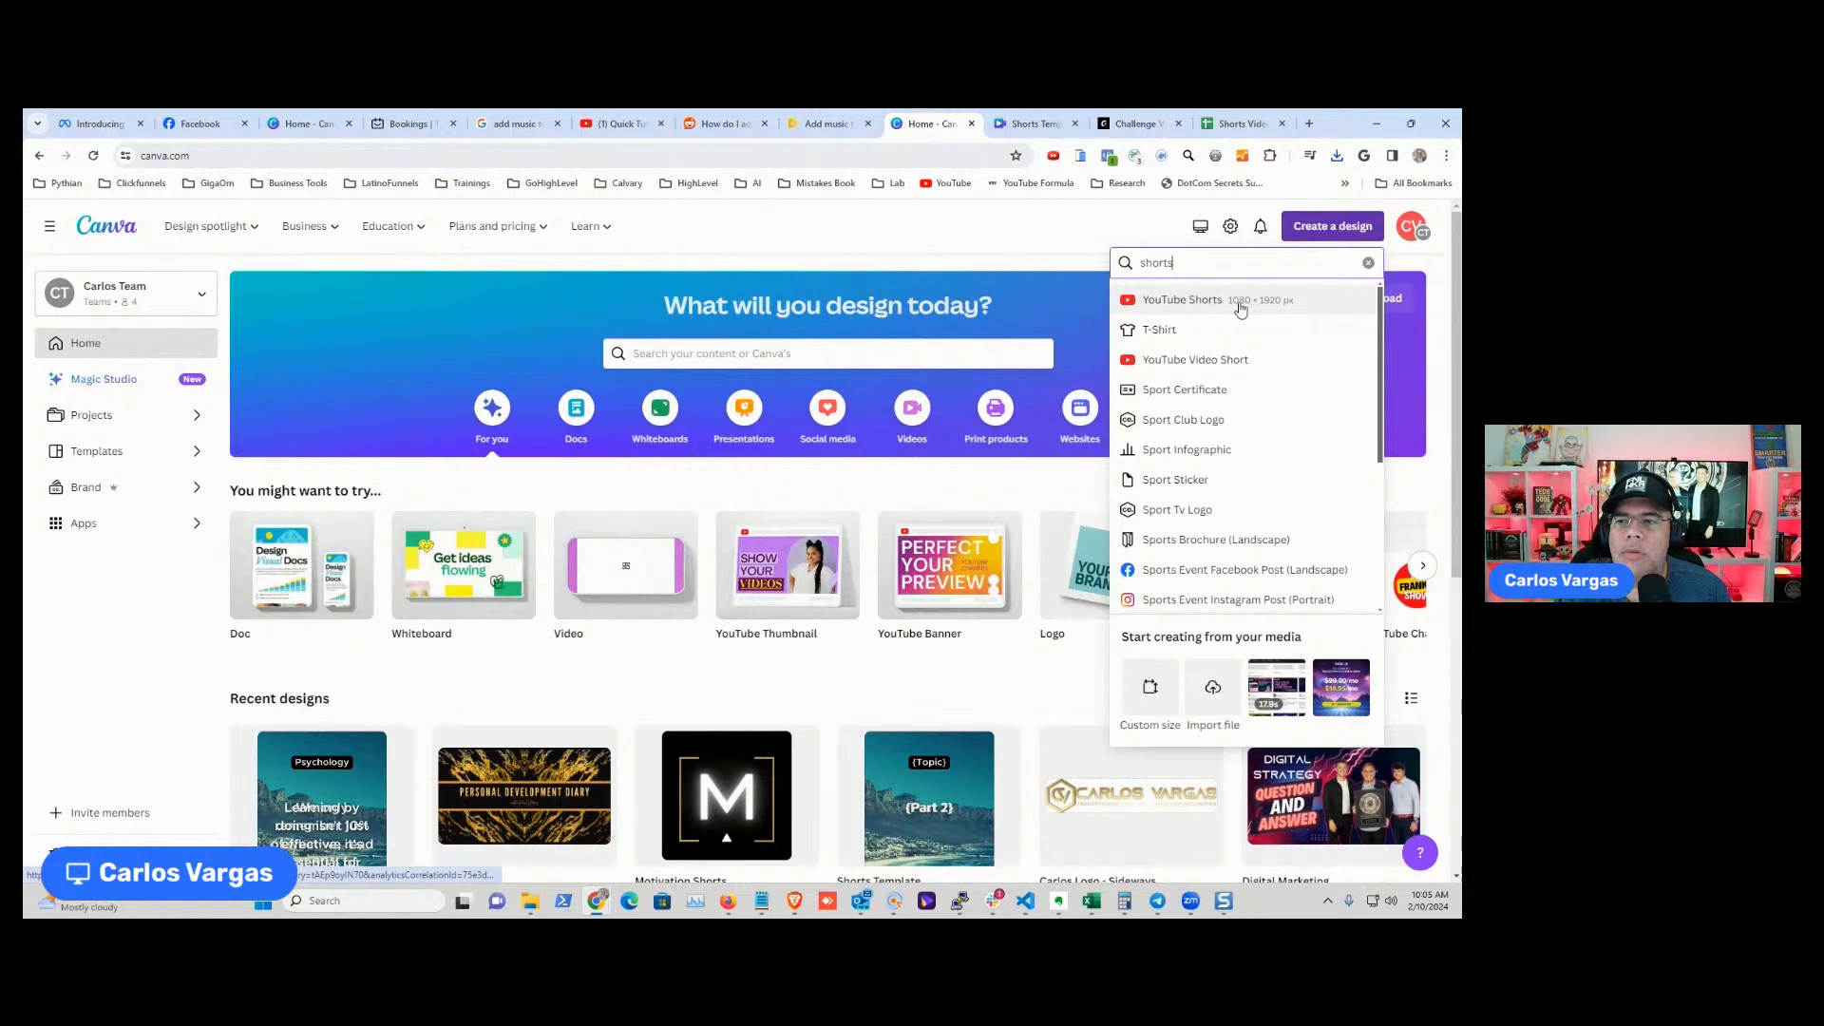
click(1202, 302)
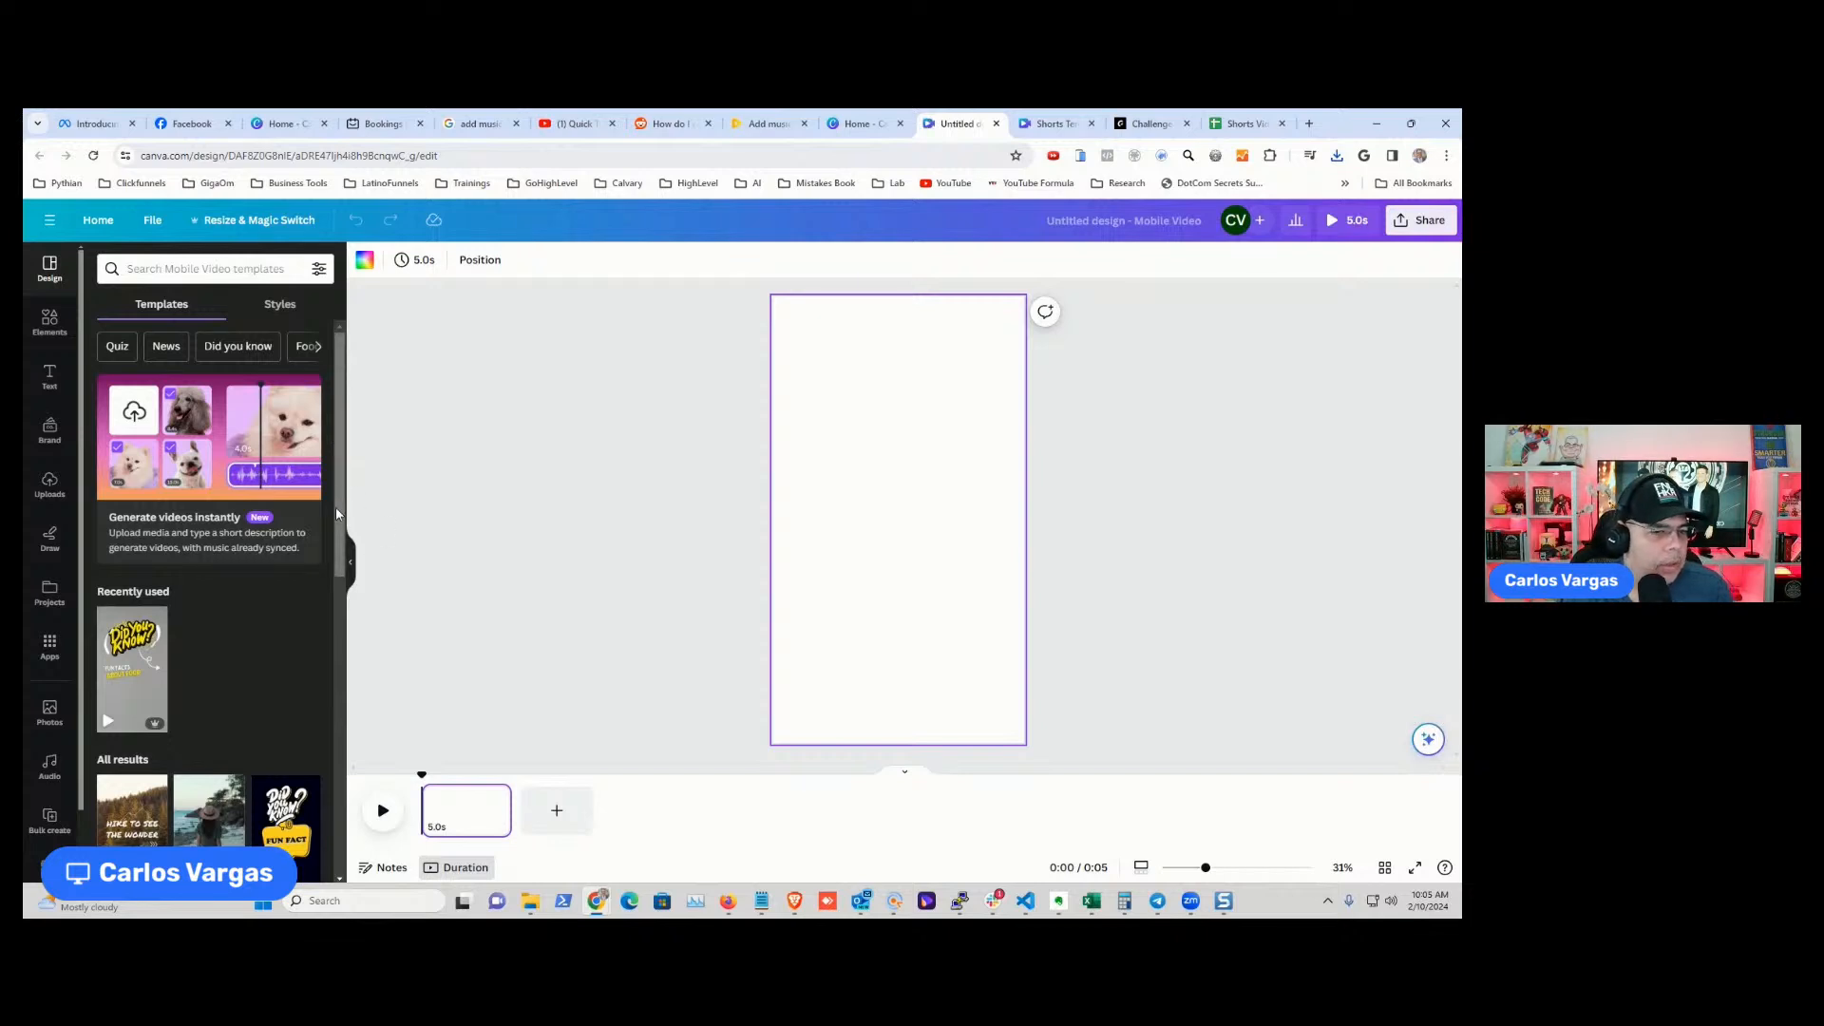
- Search the elements library for "beach" and limit the results to videos
scroll(337, 514, down, 3)
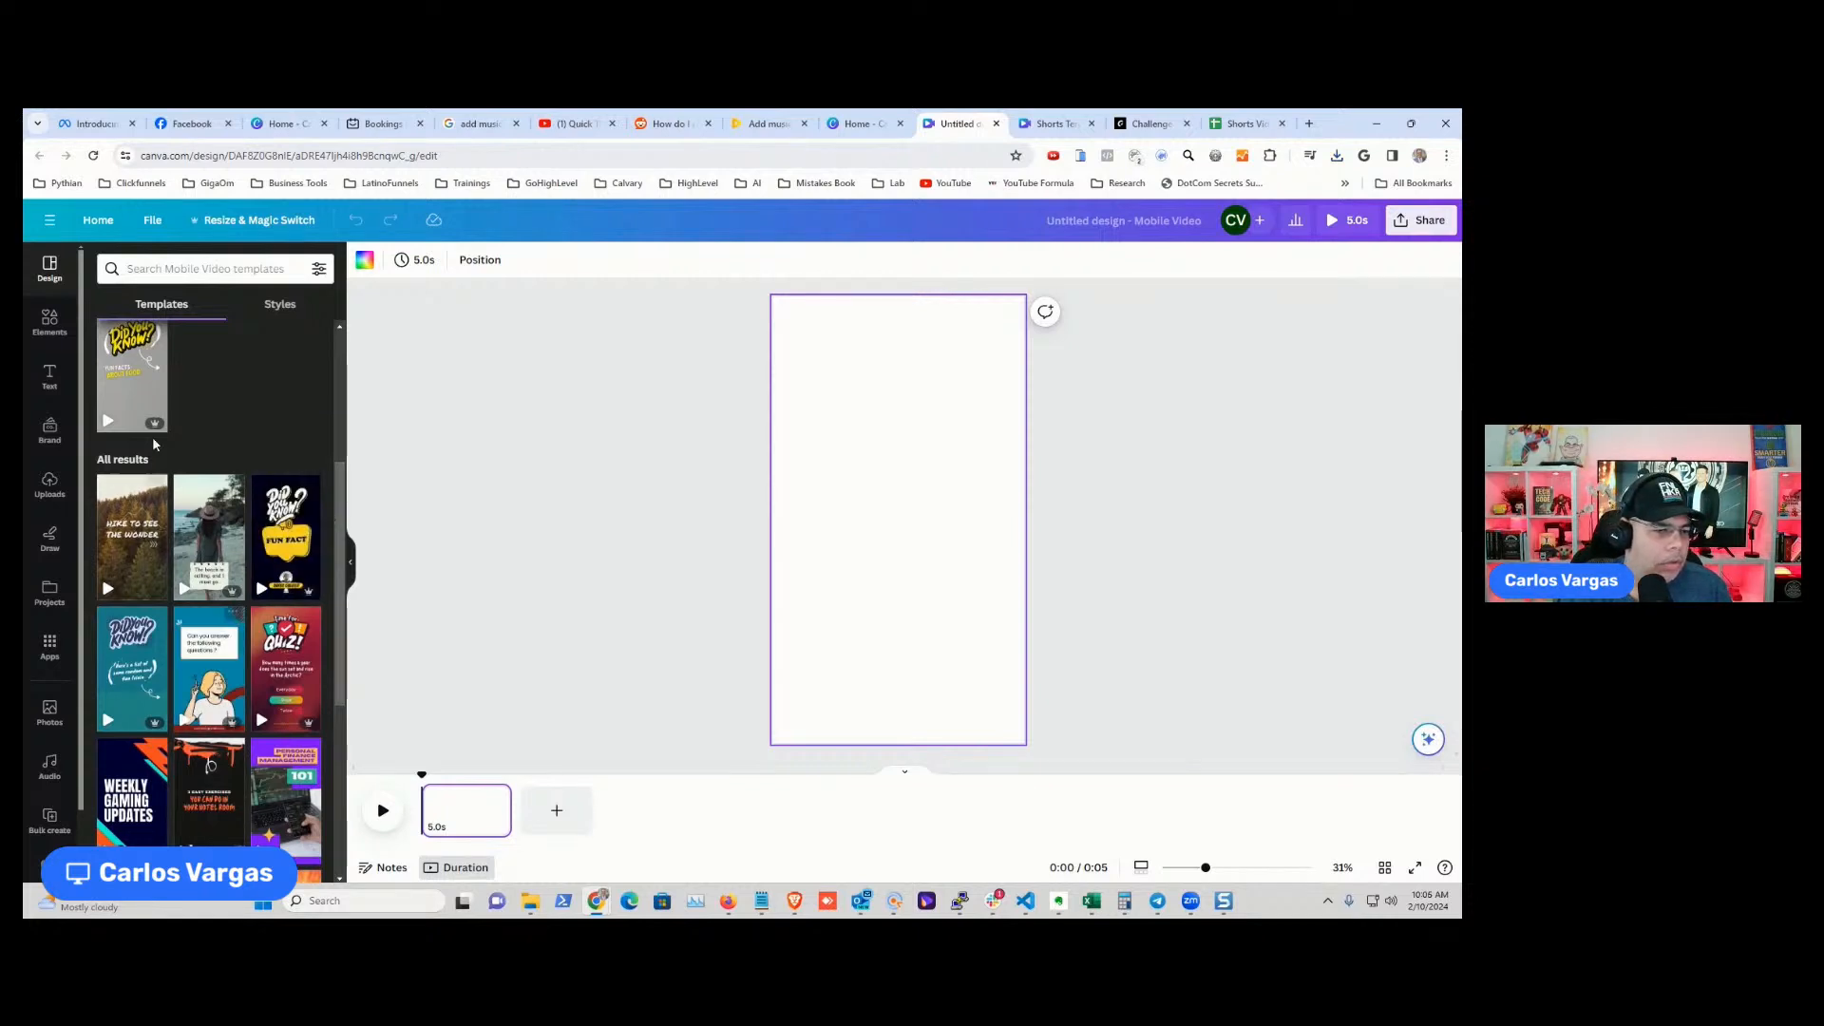
click(66, 335)
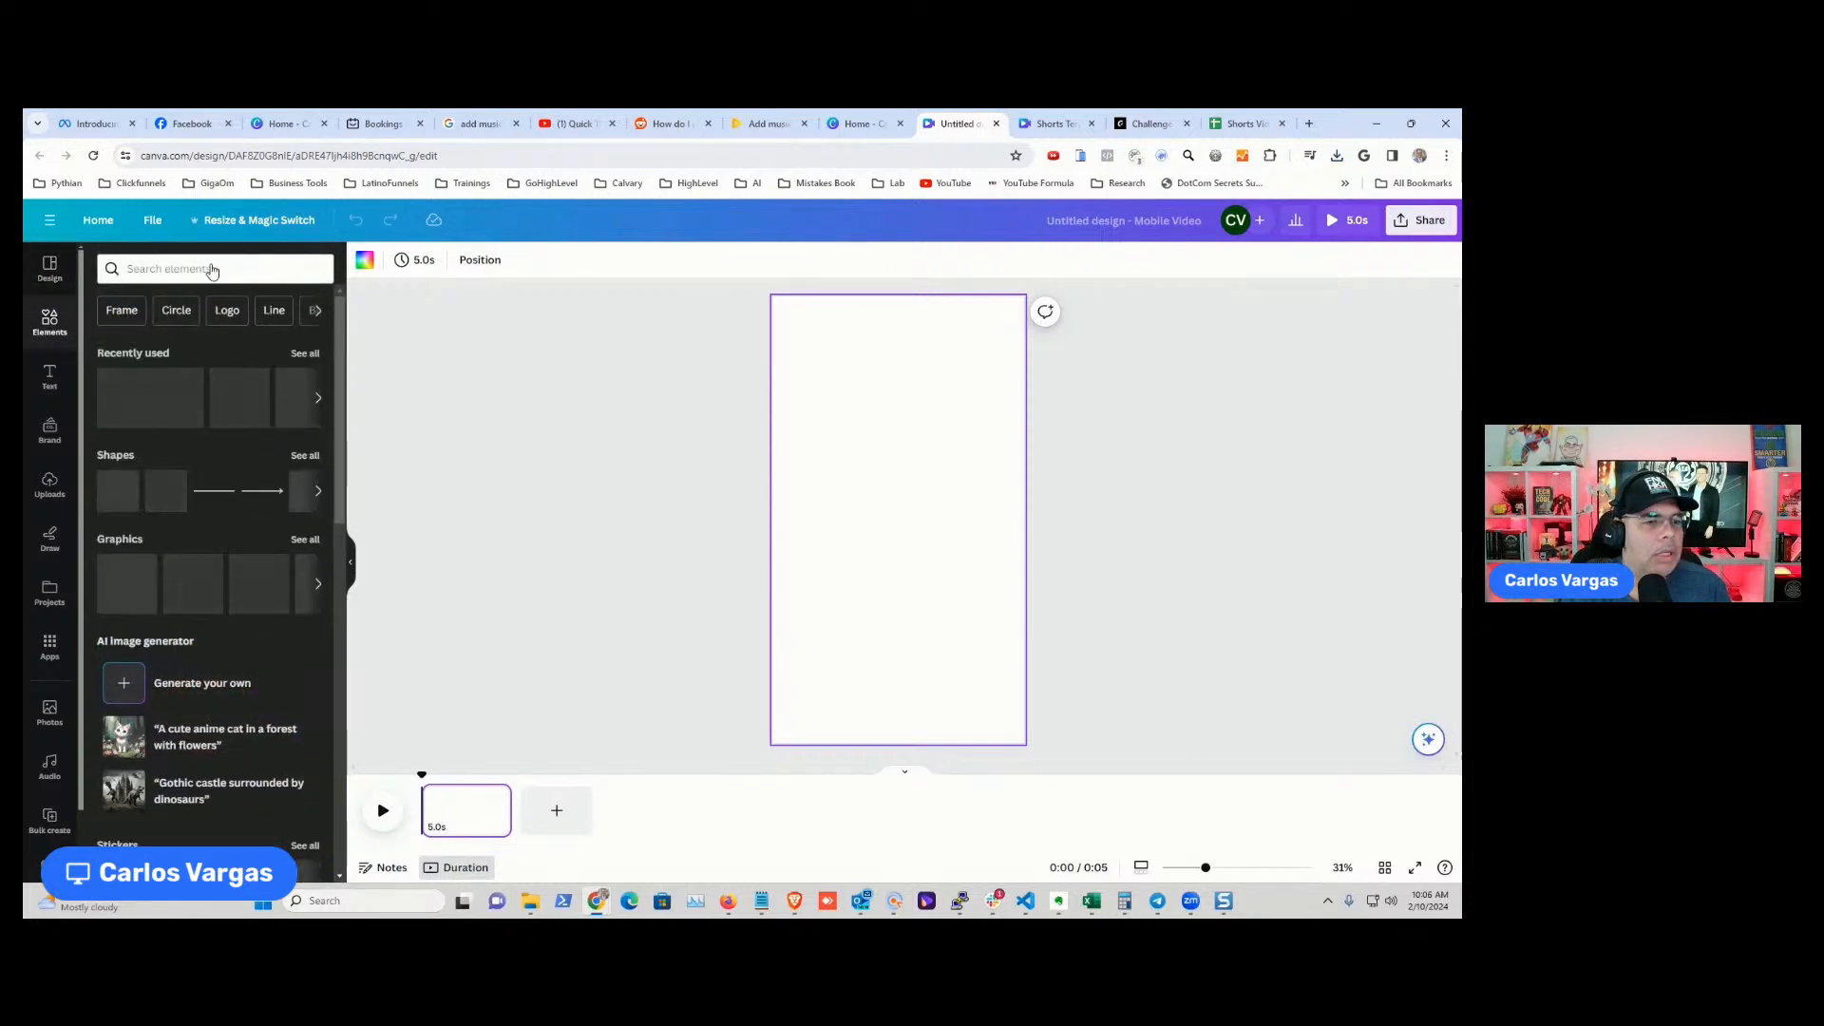
click(190, 269)
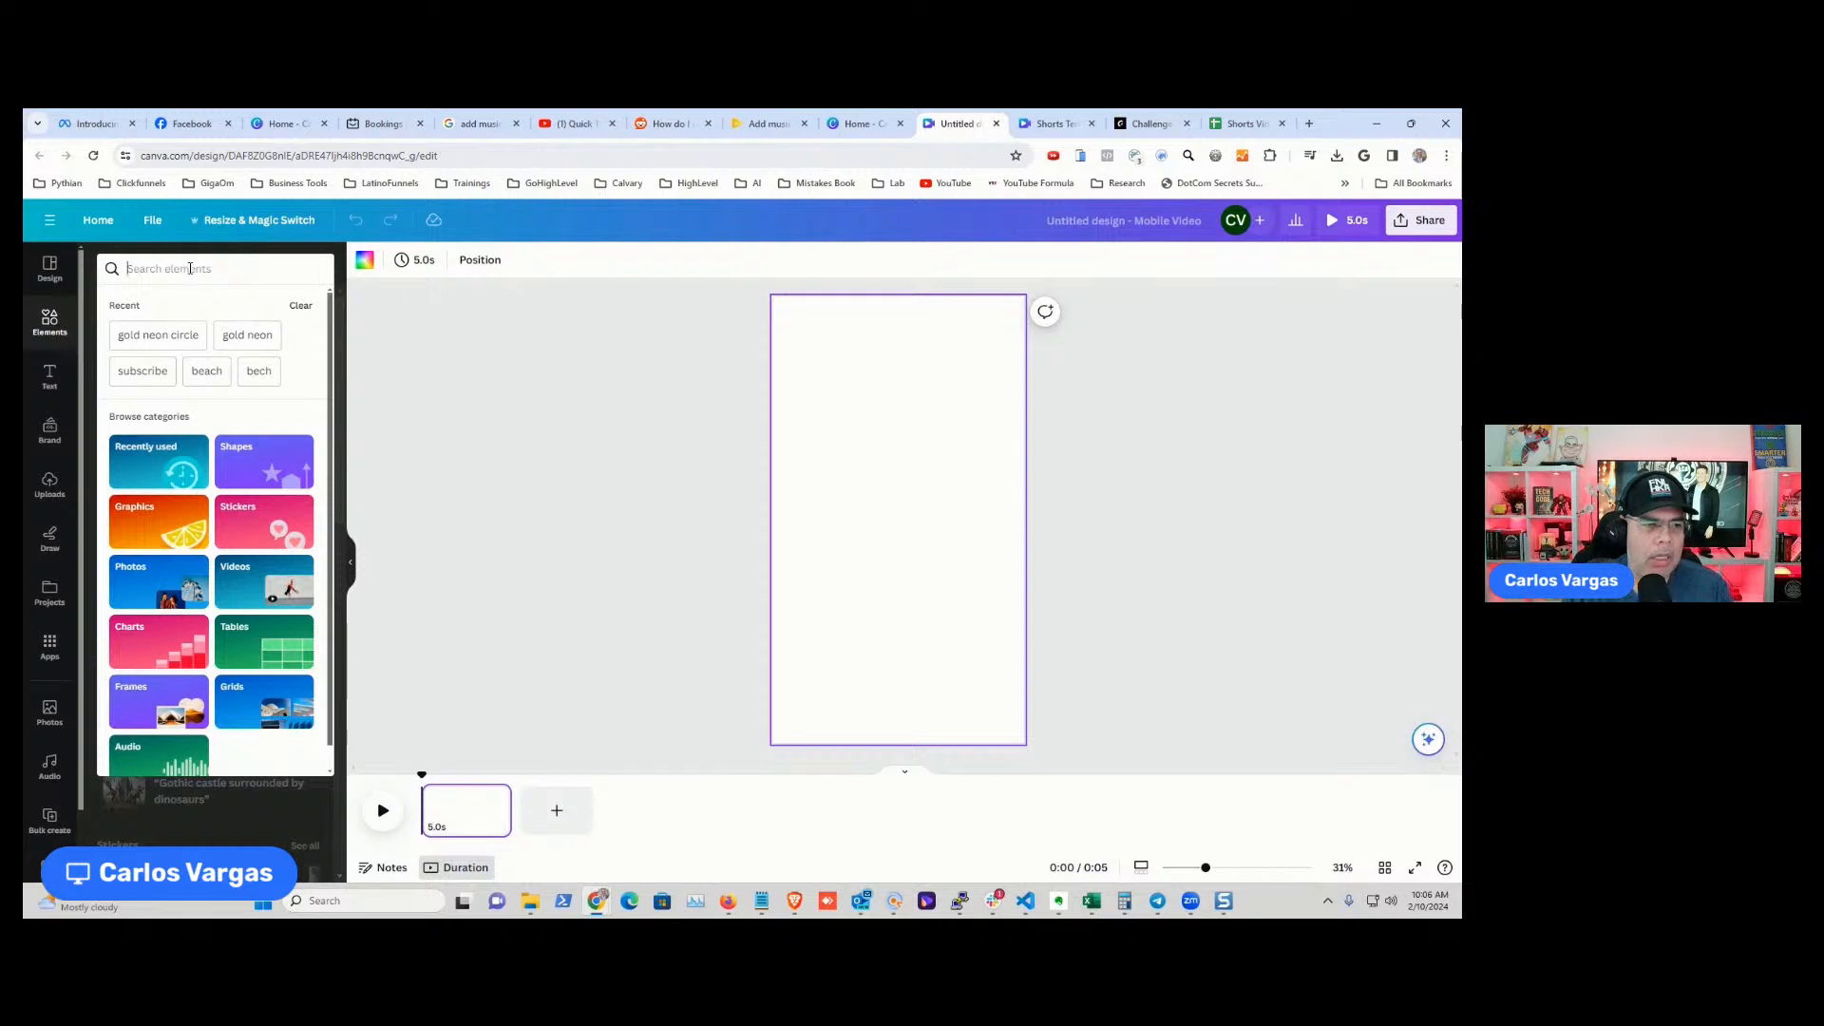
text(beach)
key(Return)
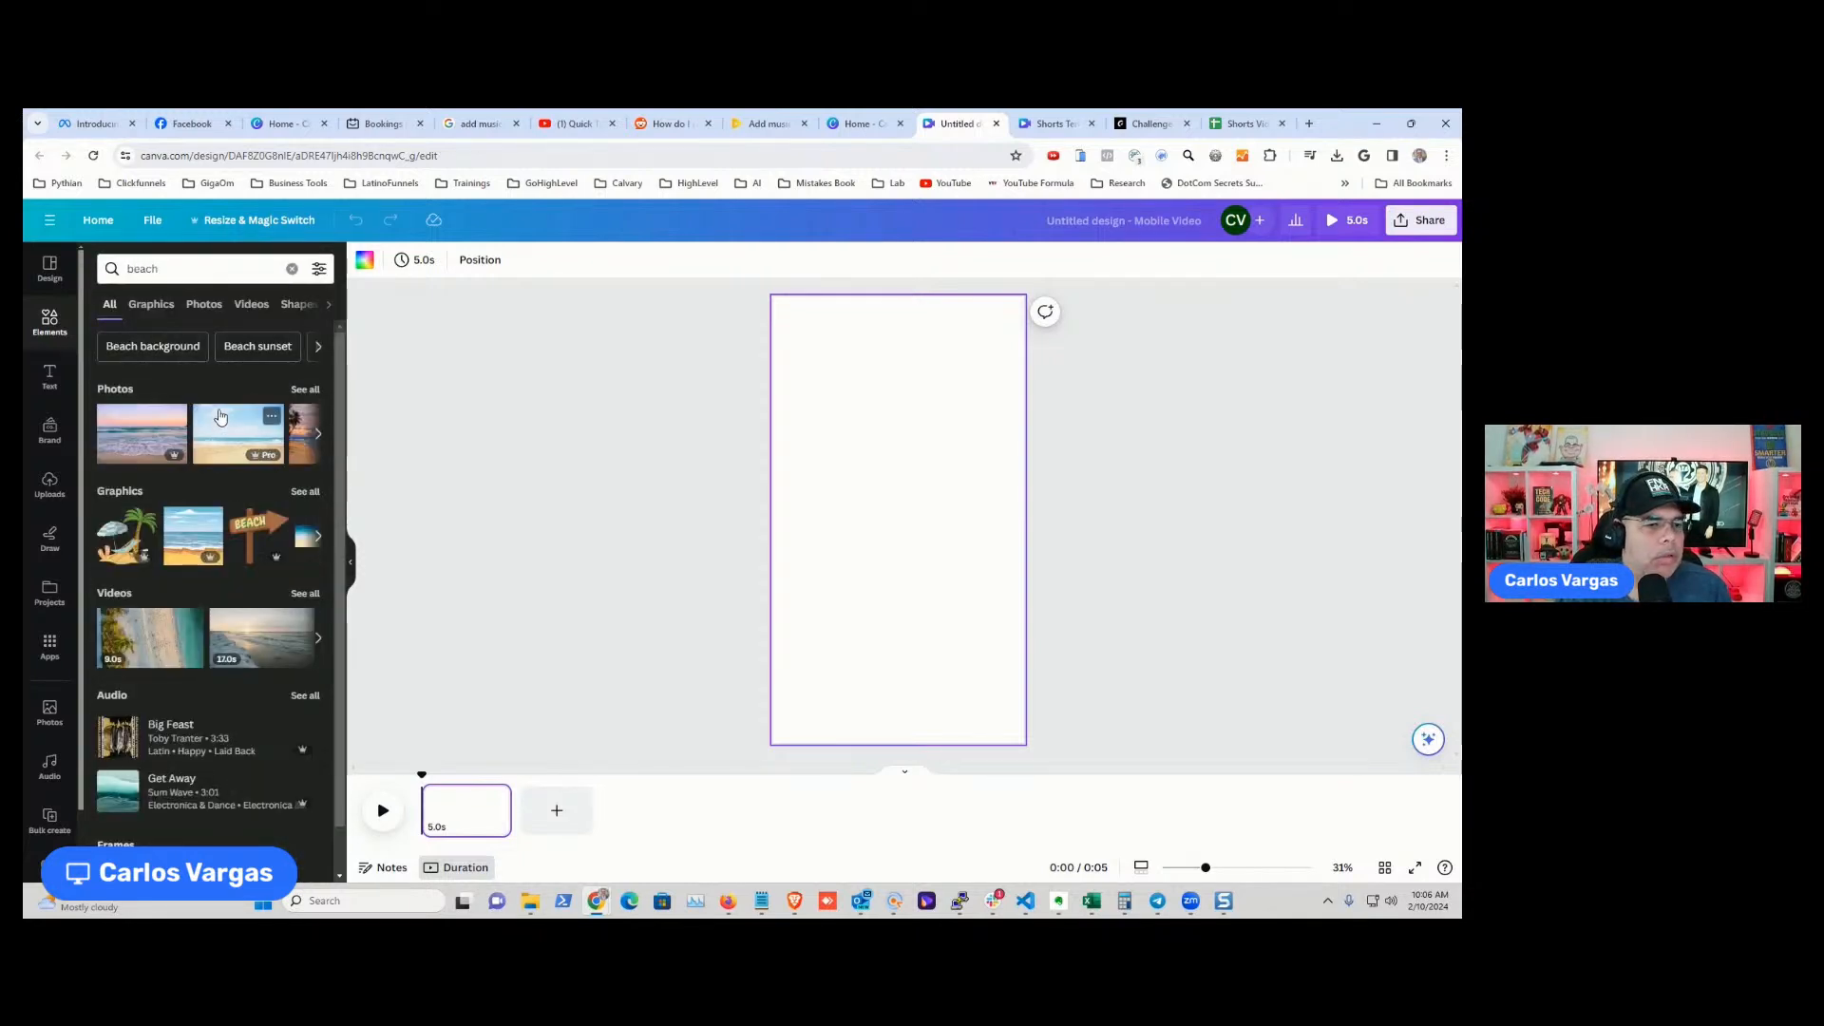
click(252, 304)
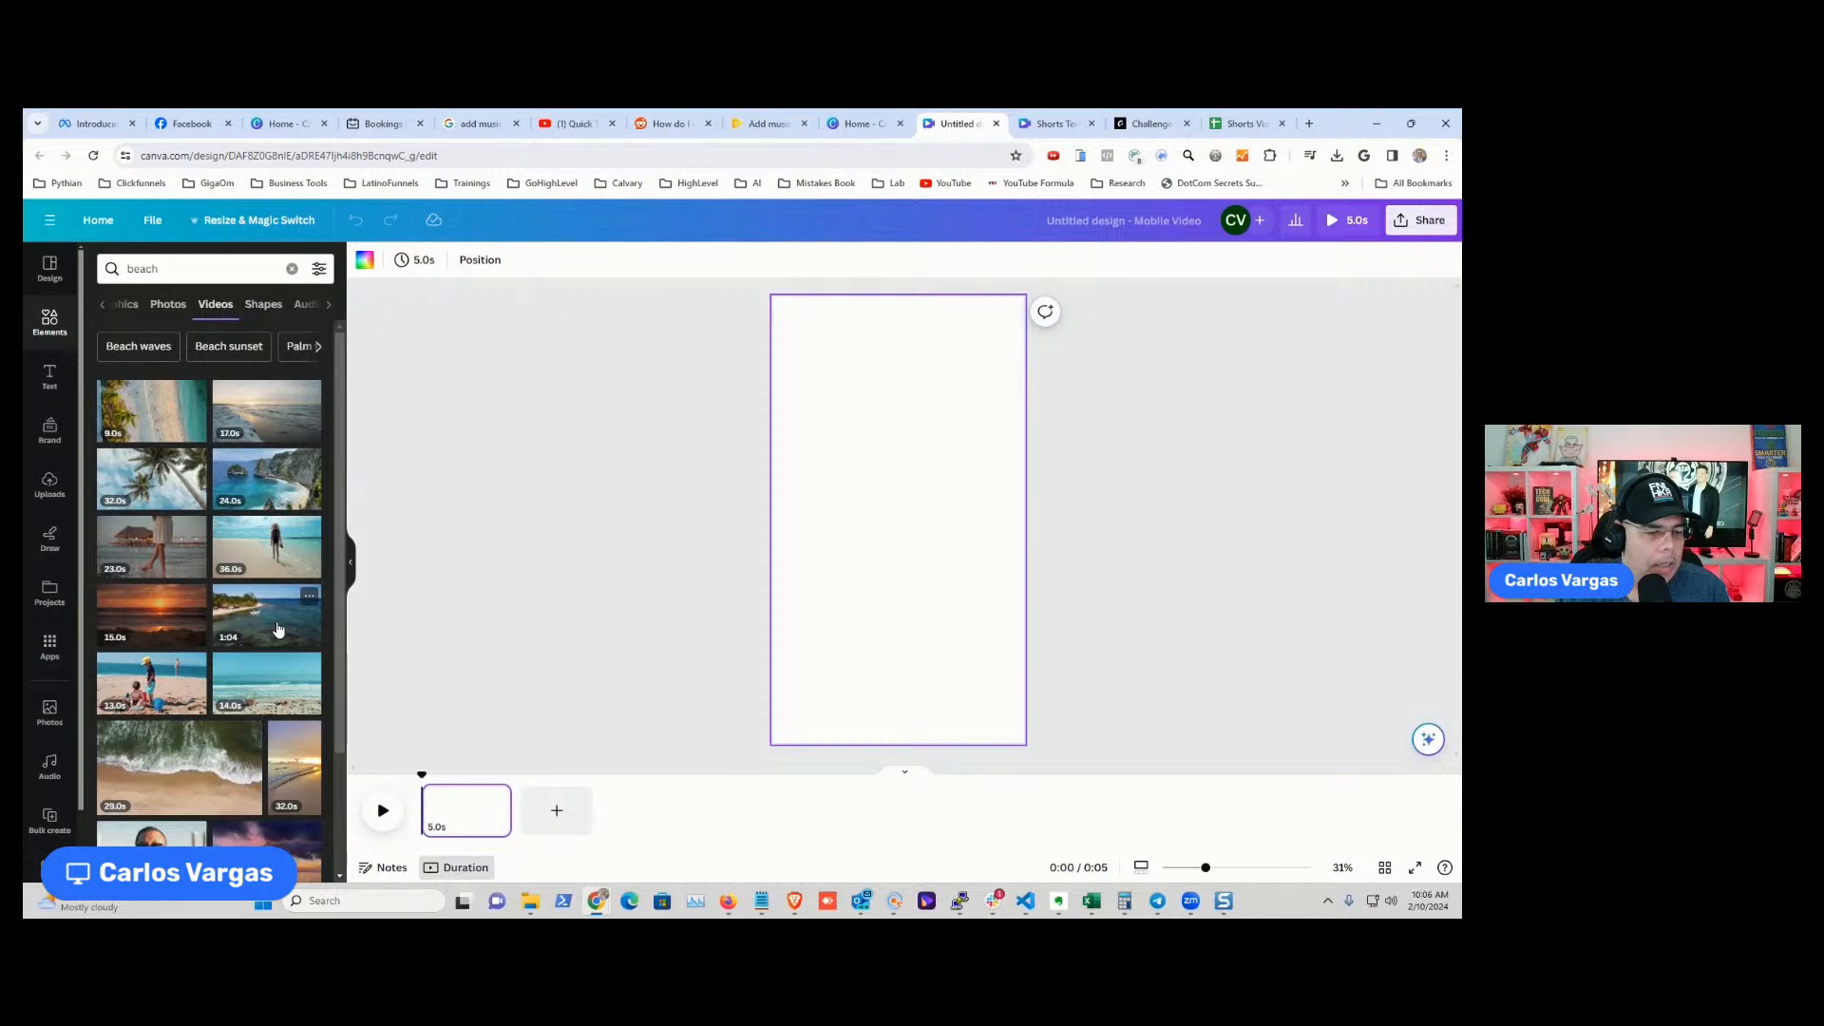
- Add the 22-second orange beach sunset video to the page and set it as the background
scroll(279, 629, down, 3)
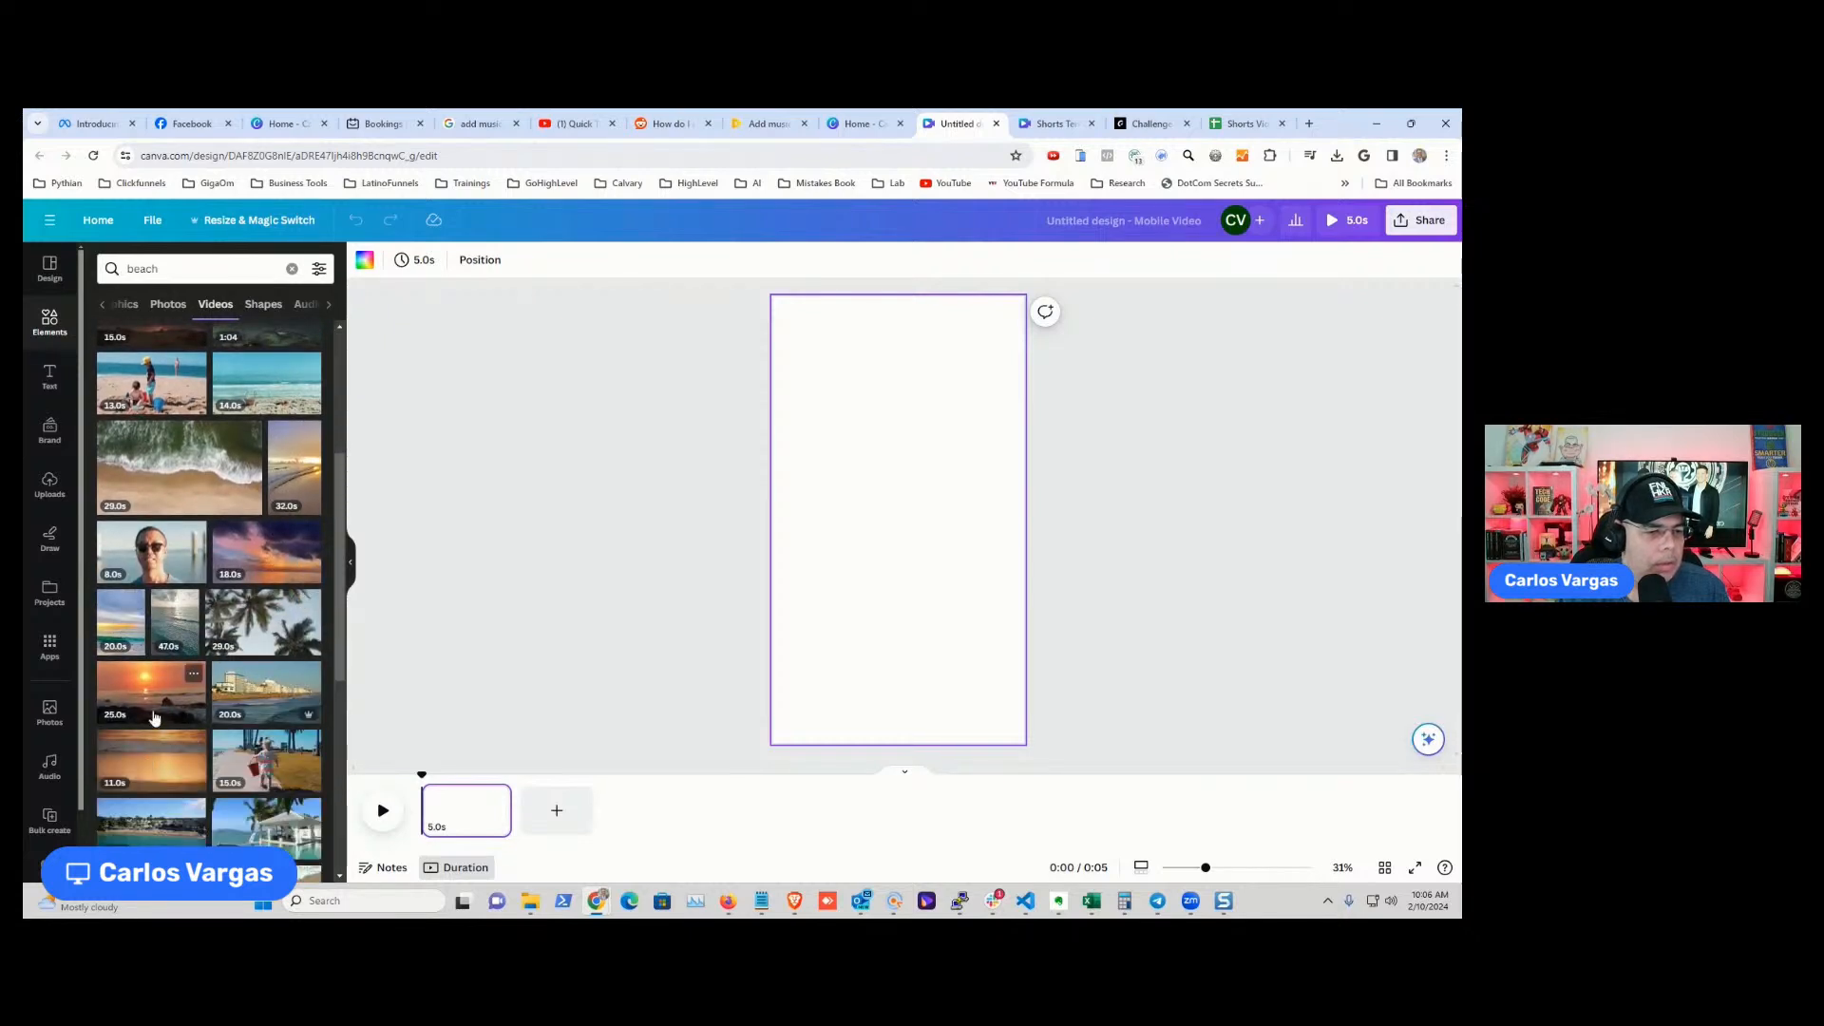
scroll(156, 708, down, 3)
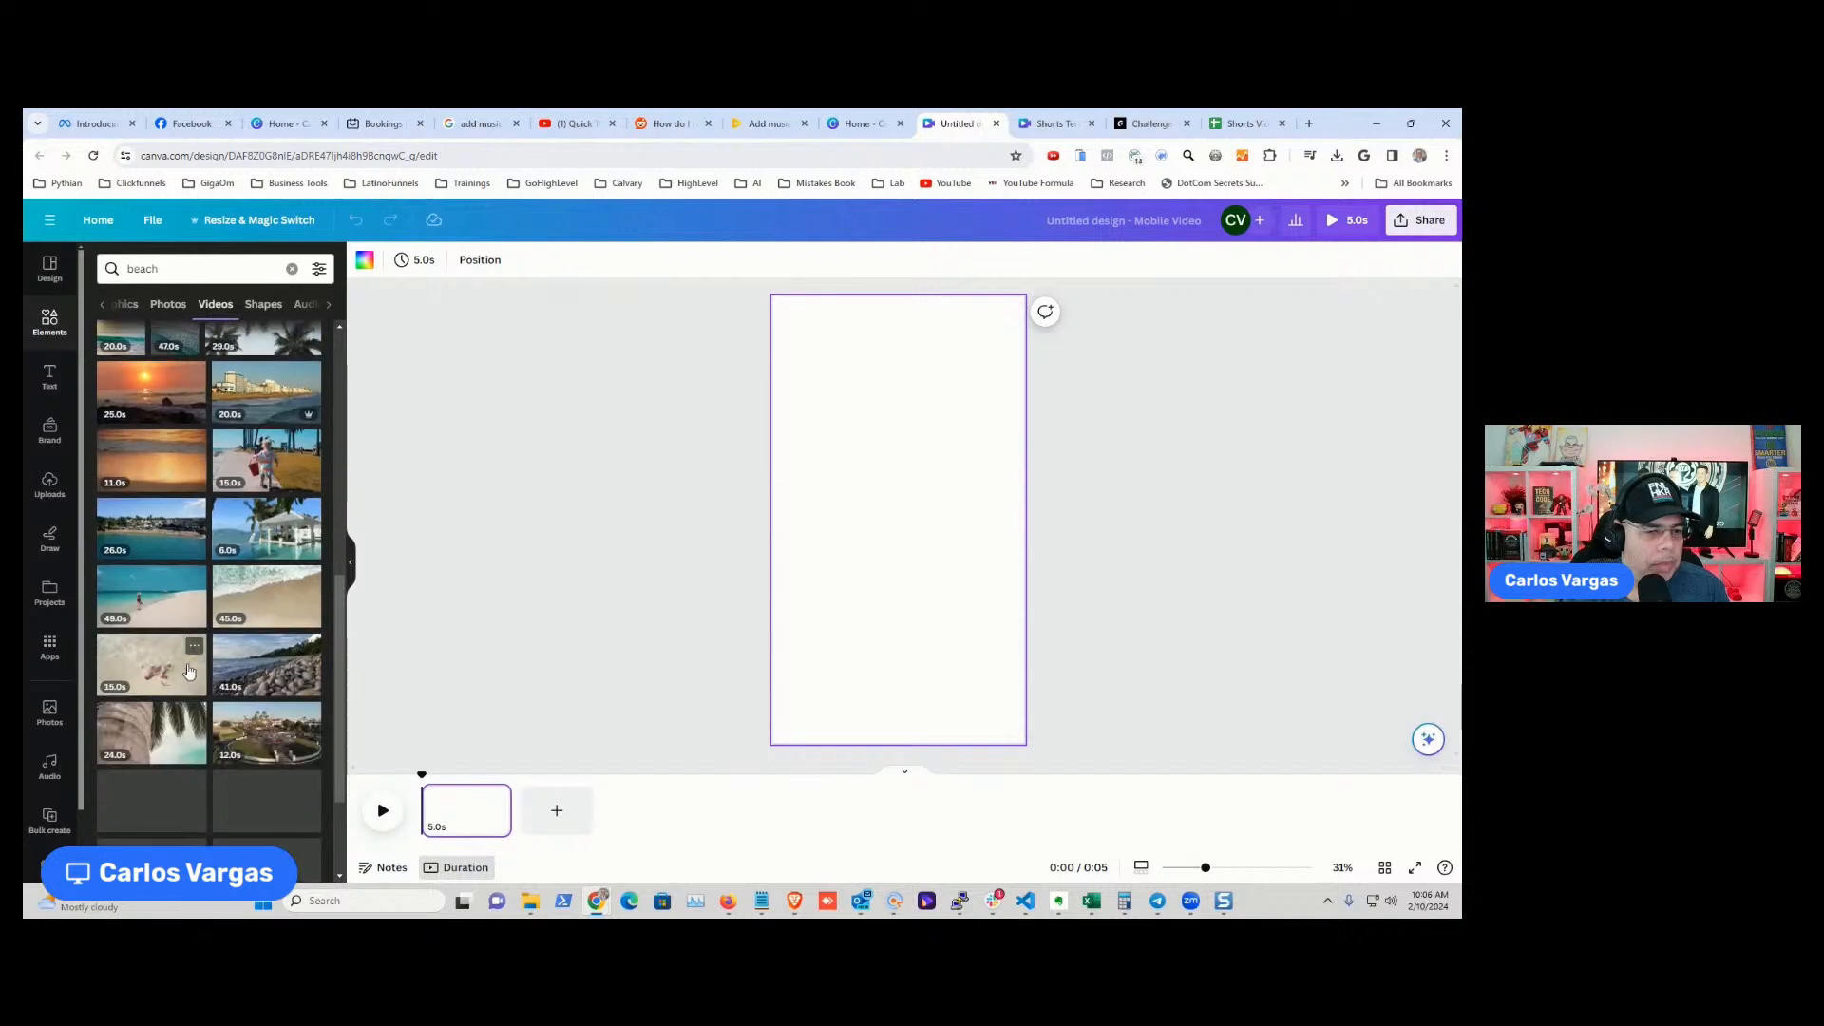
scroll(190, 672, down, 3)
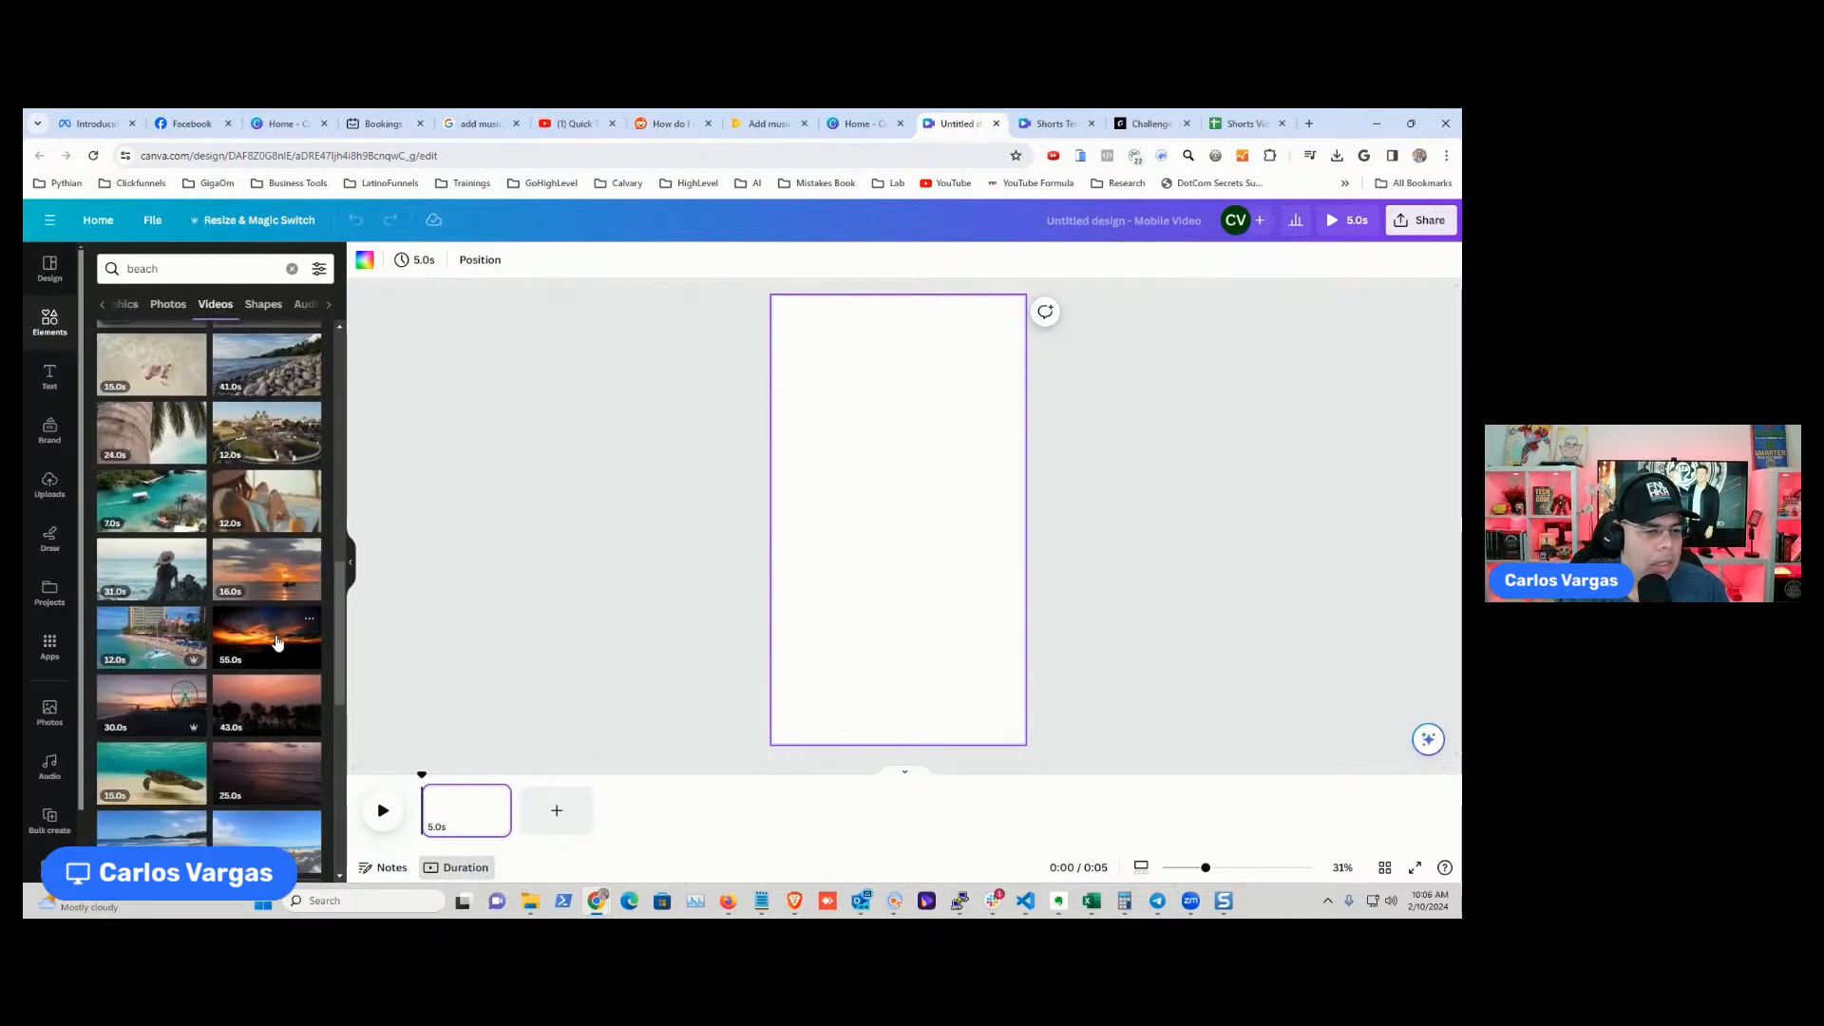
scroll(277, 643, down, 3)
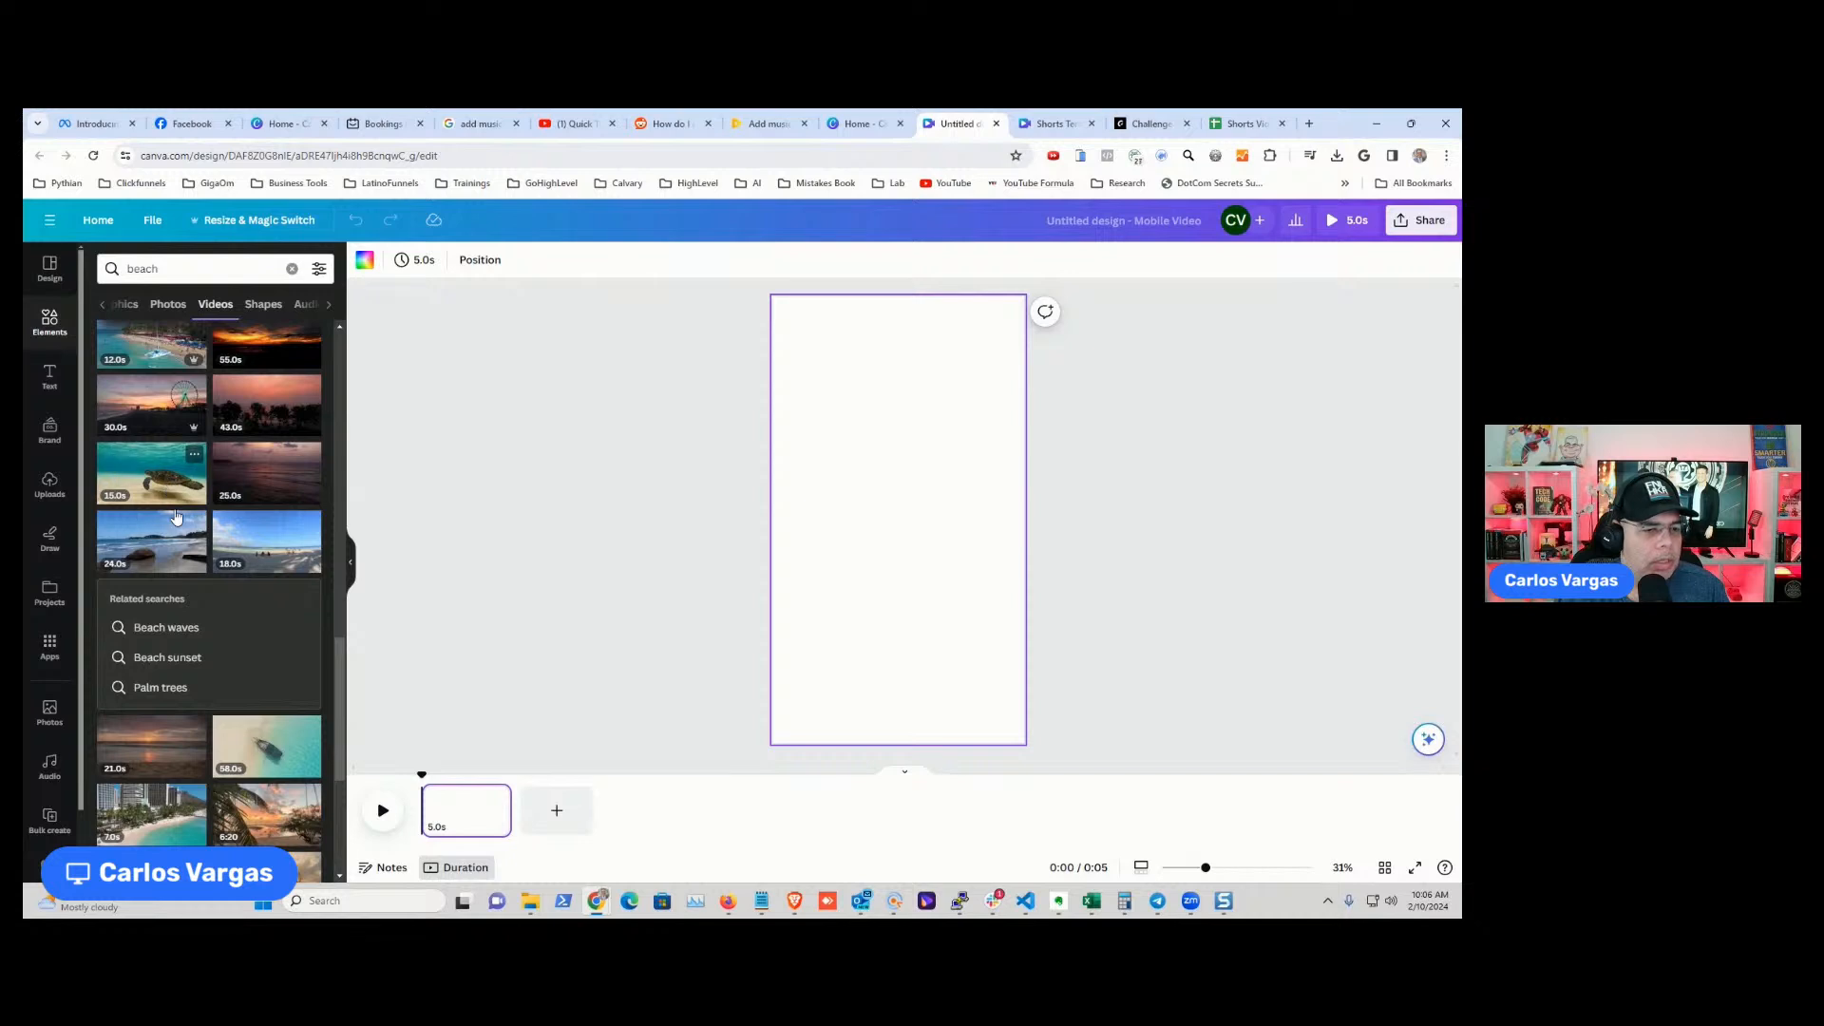
scroll(238, 639, down, 3)
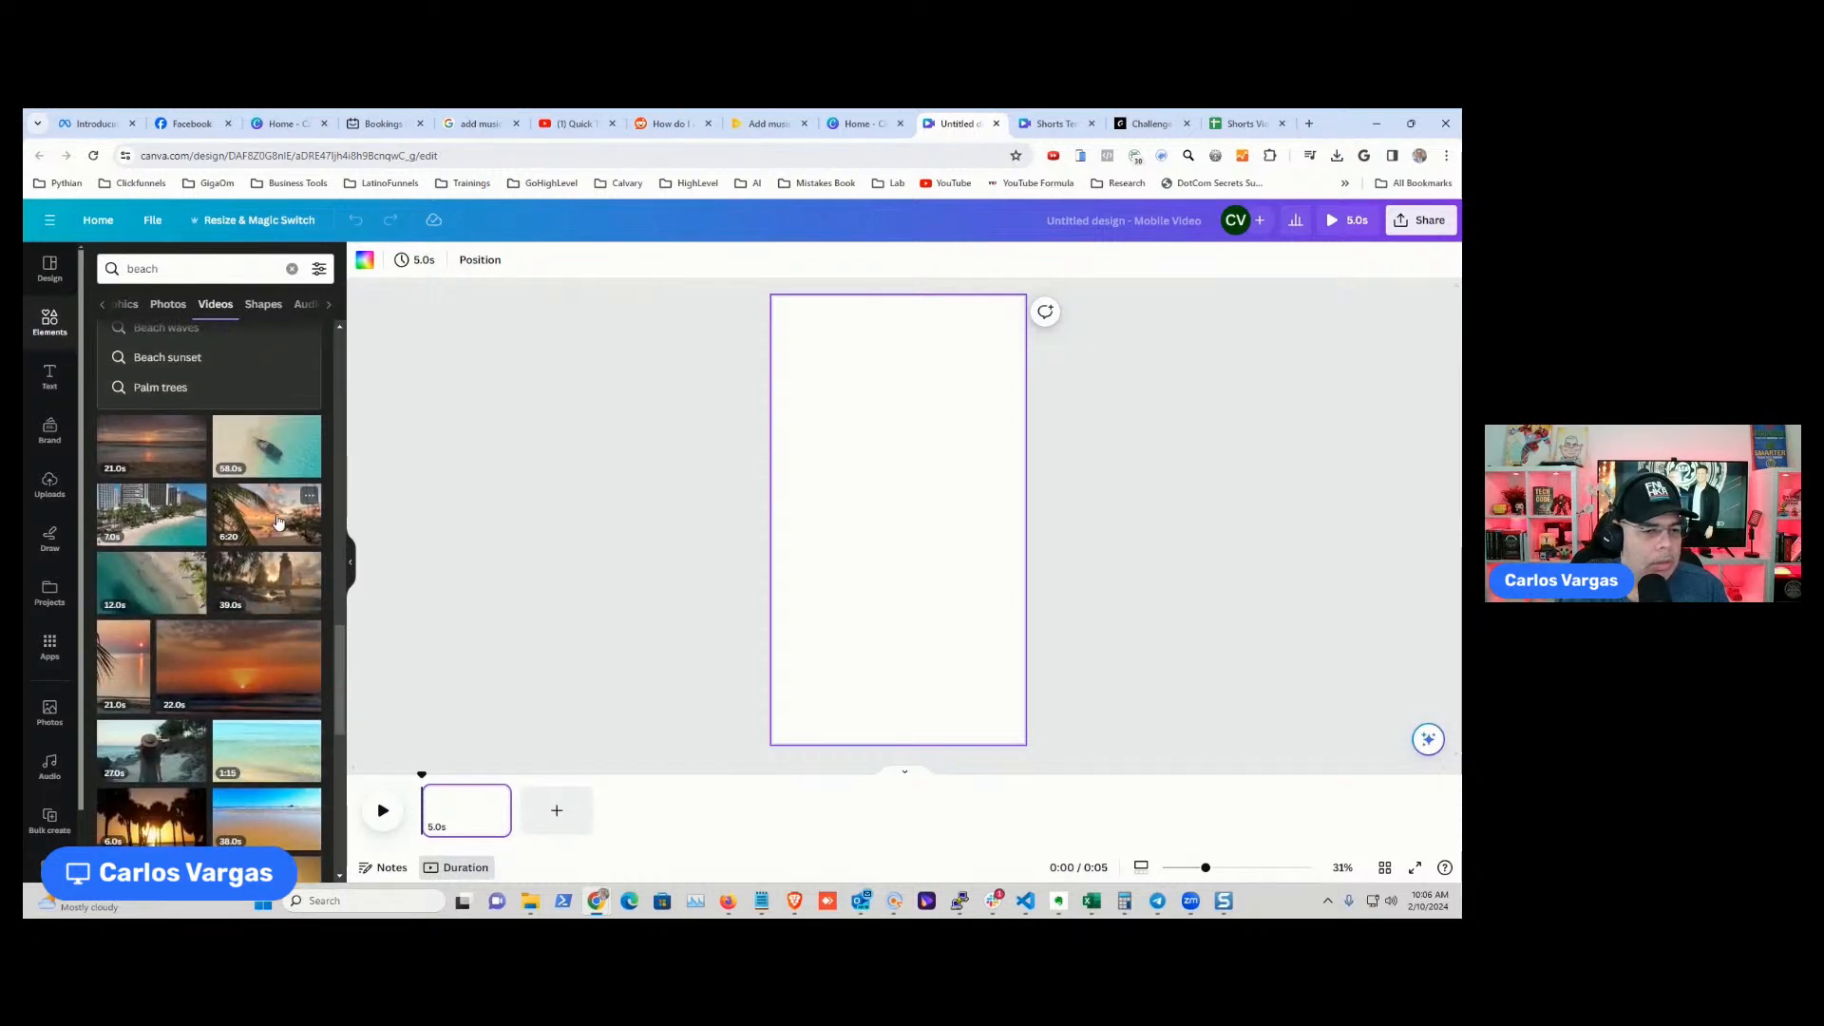
scroll(245, 625, down, 1)
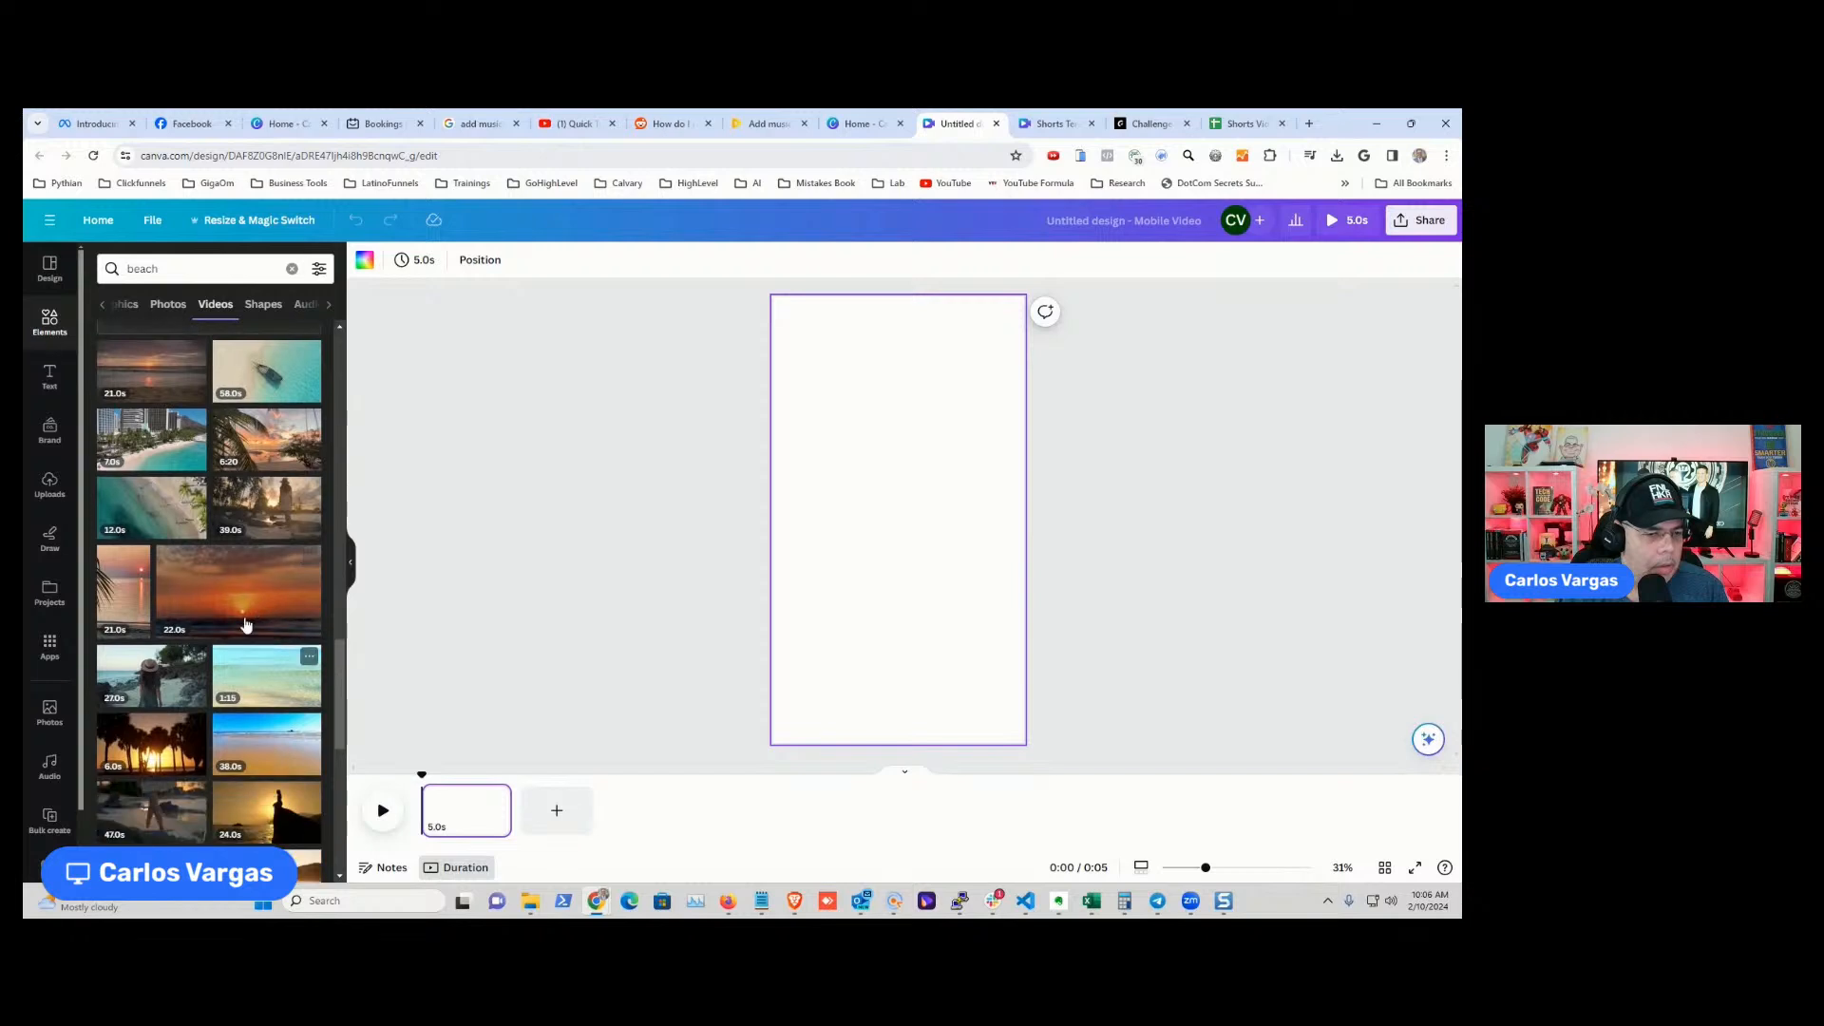
click(245, 624)
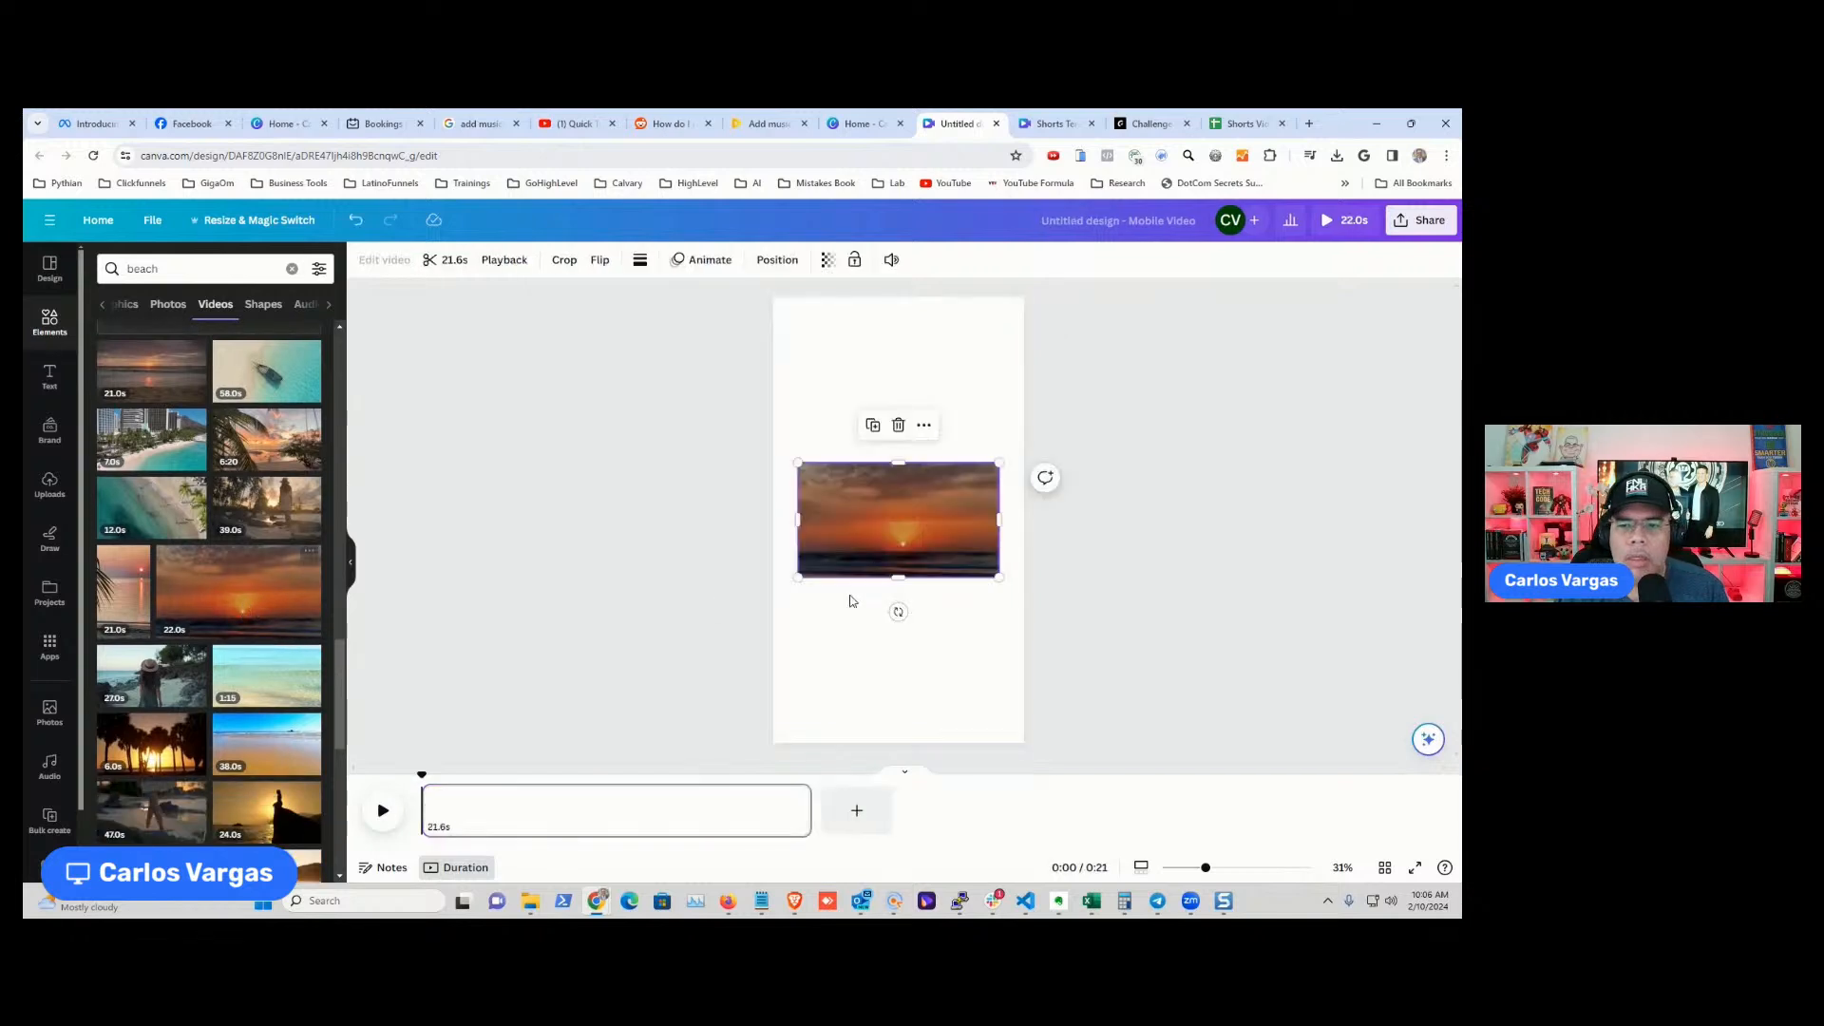
right_click(947, 506)
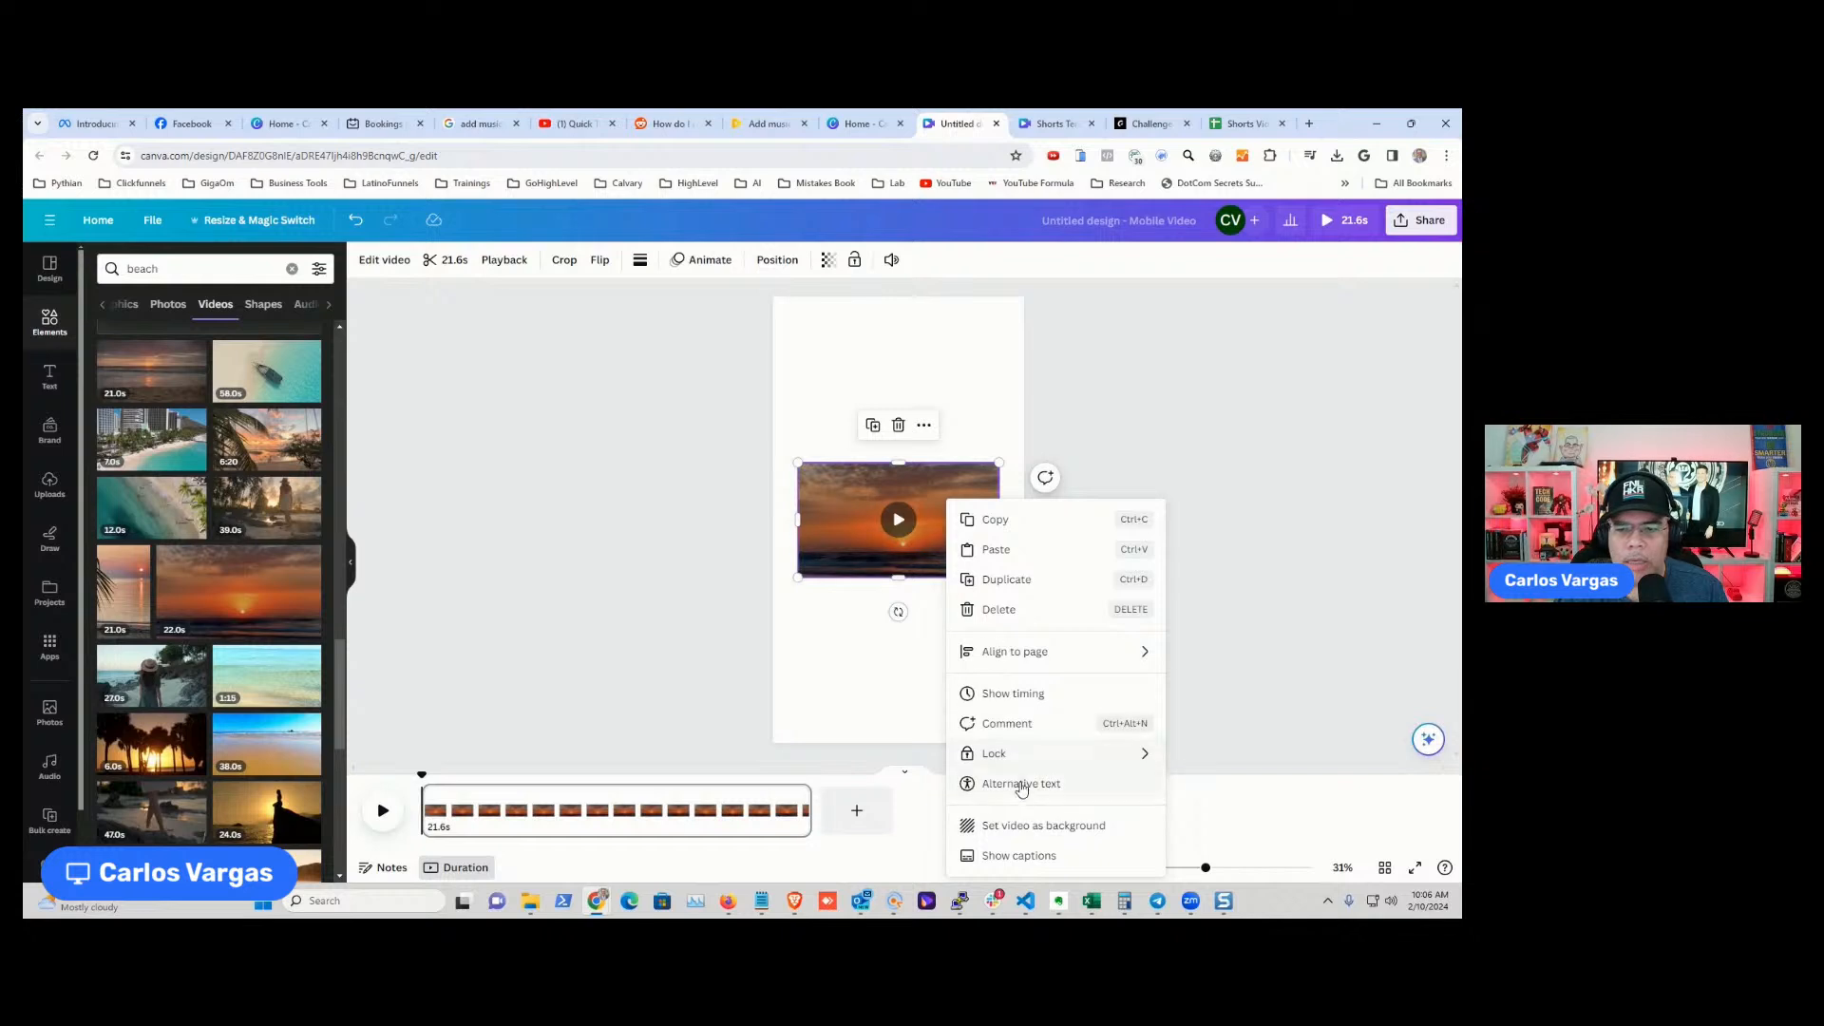
click(1034, 826)
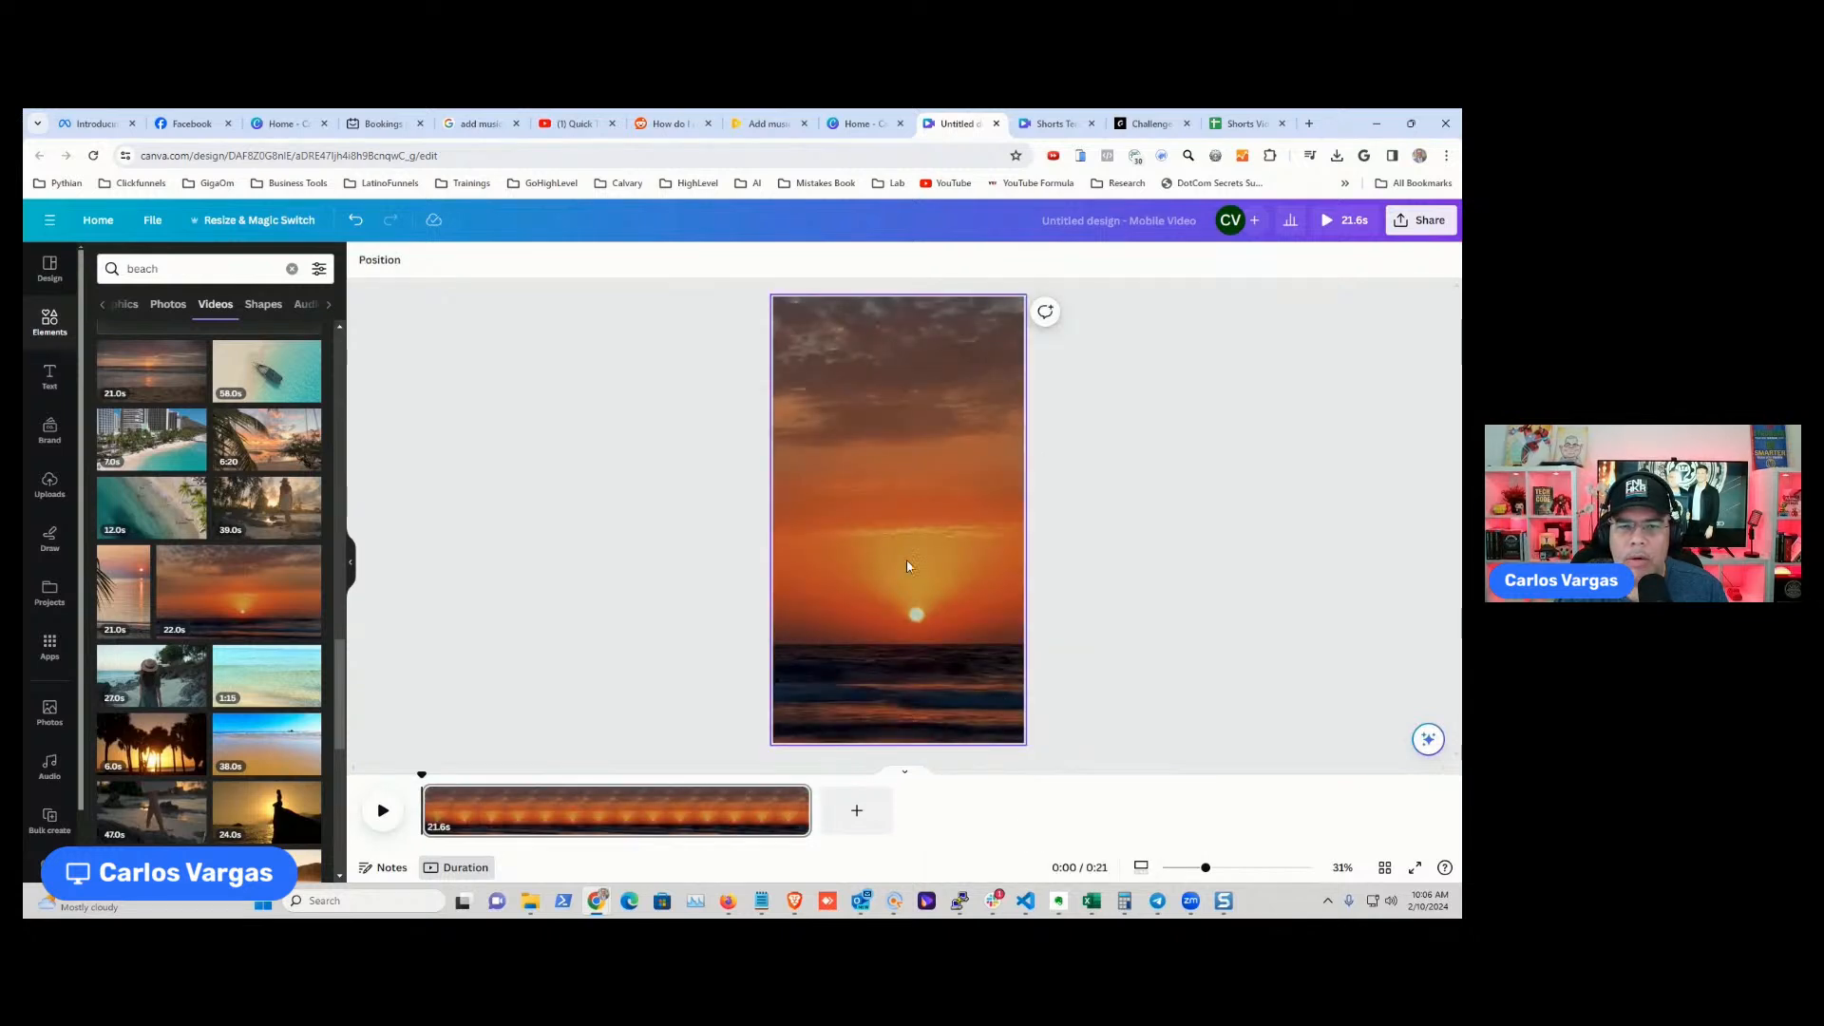
- Mute the sunset background video's own sound
click(882, 367)
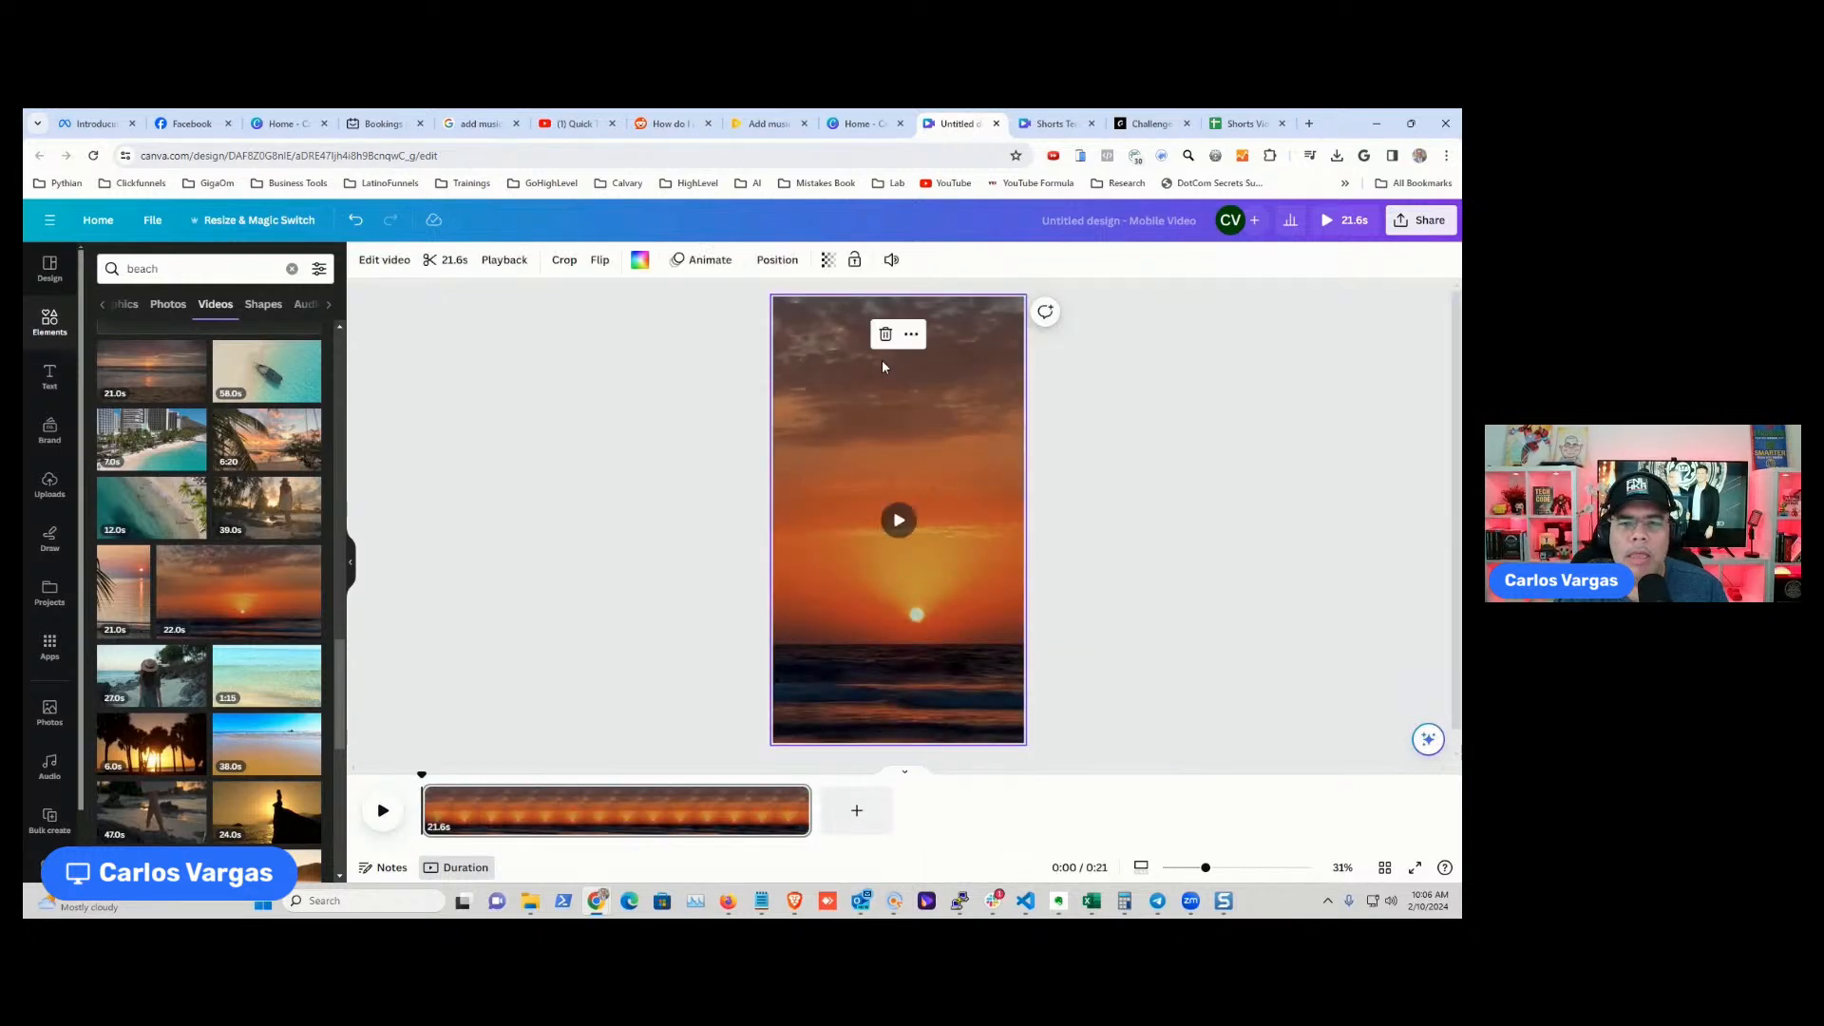
click(893, 261)
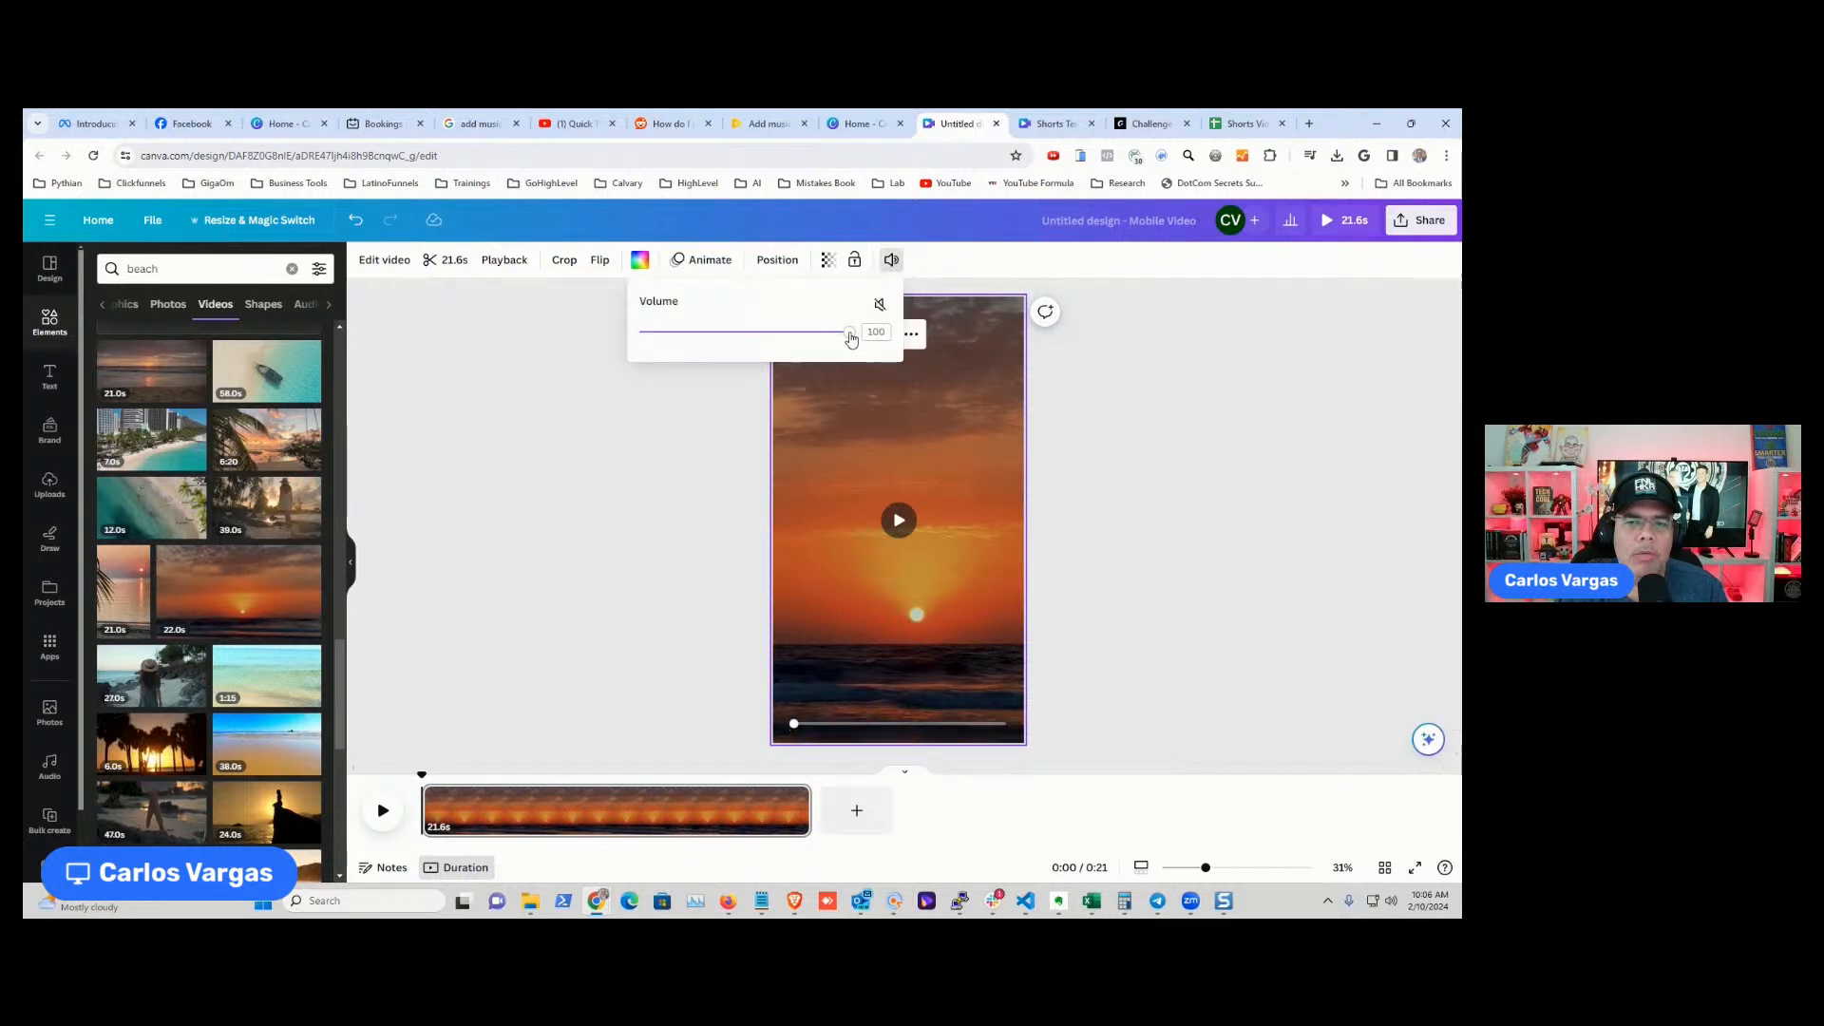
click(879, 304)
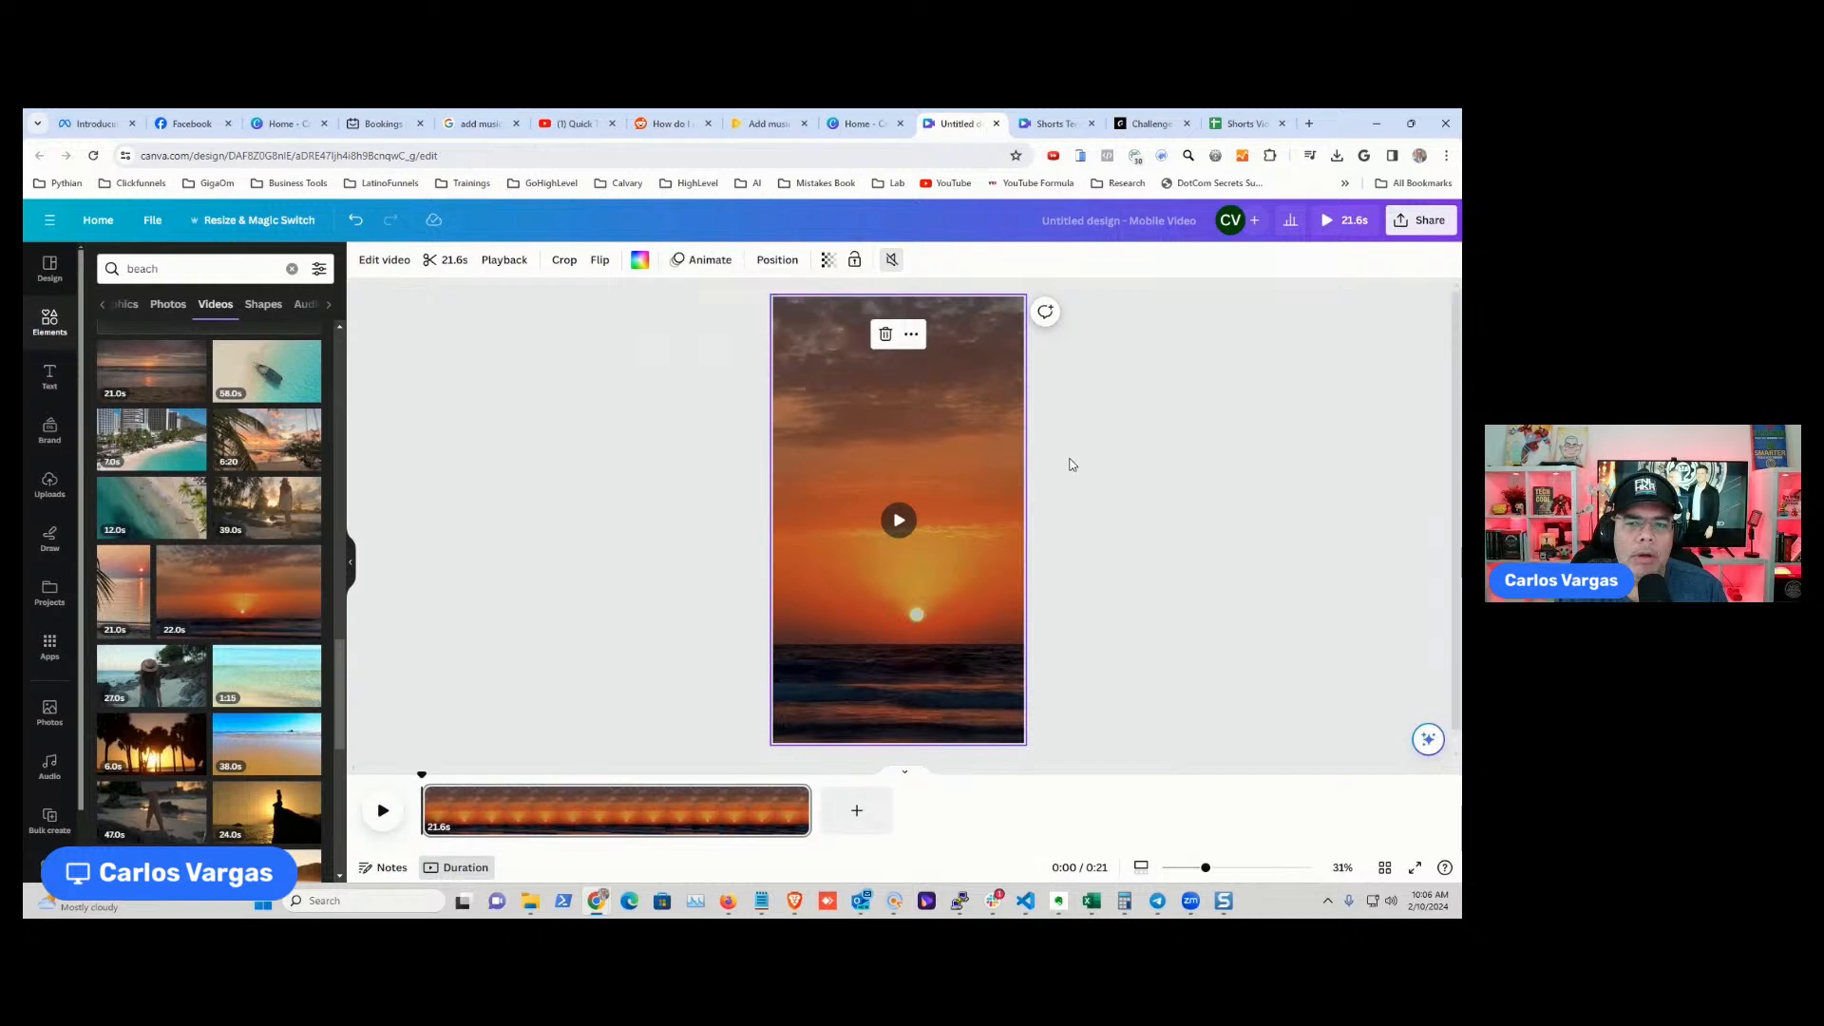
- Enlarge the sunset video within its crop and reposition it so the sun sits near the centre of the page
double_click(907, 449)
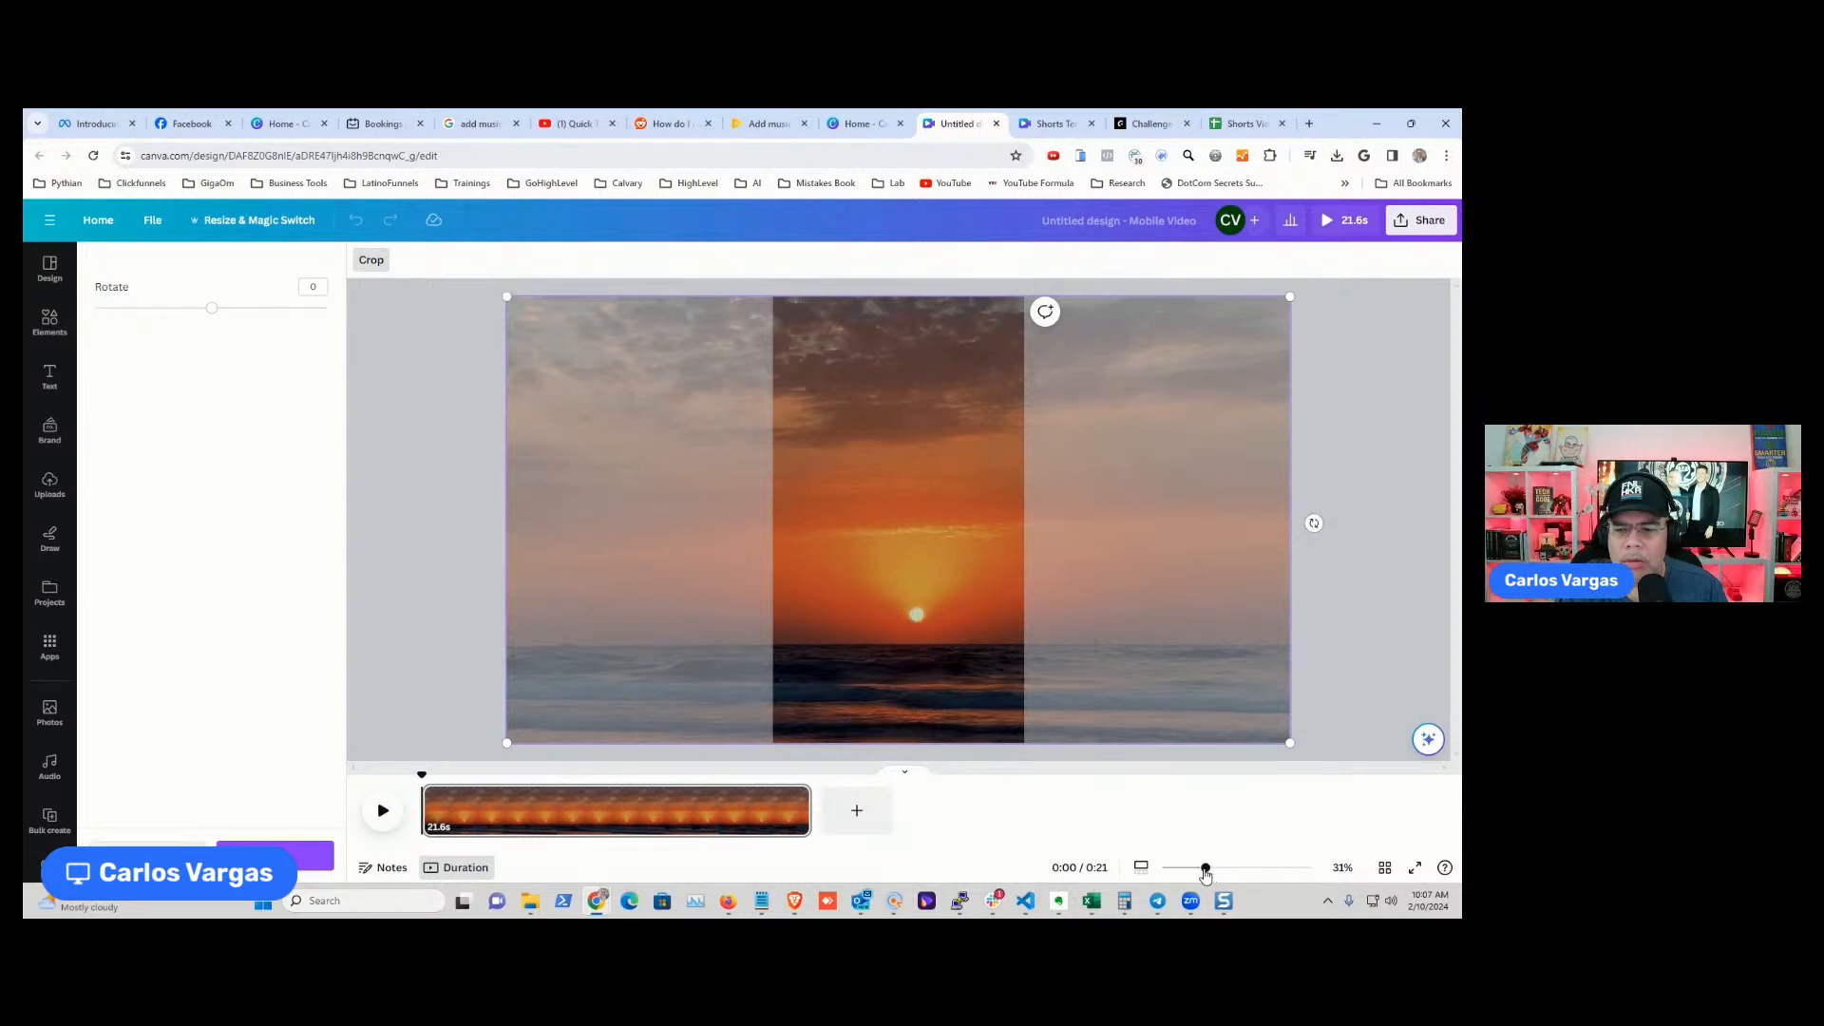
drag(1204, 871, 1170, 873)
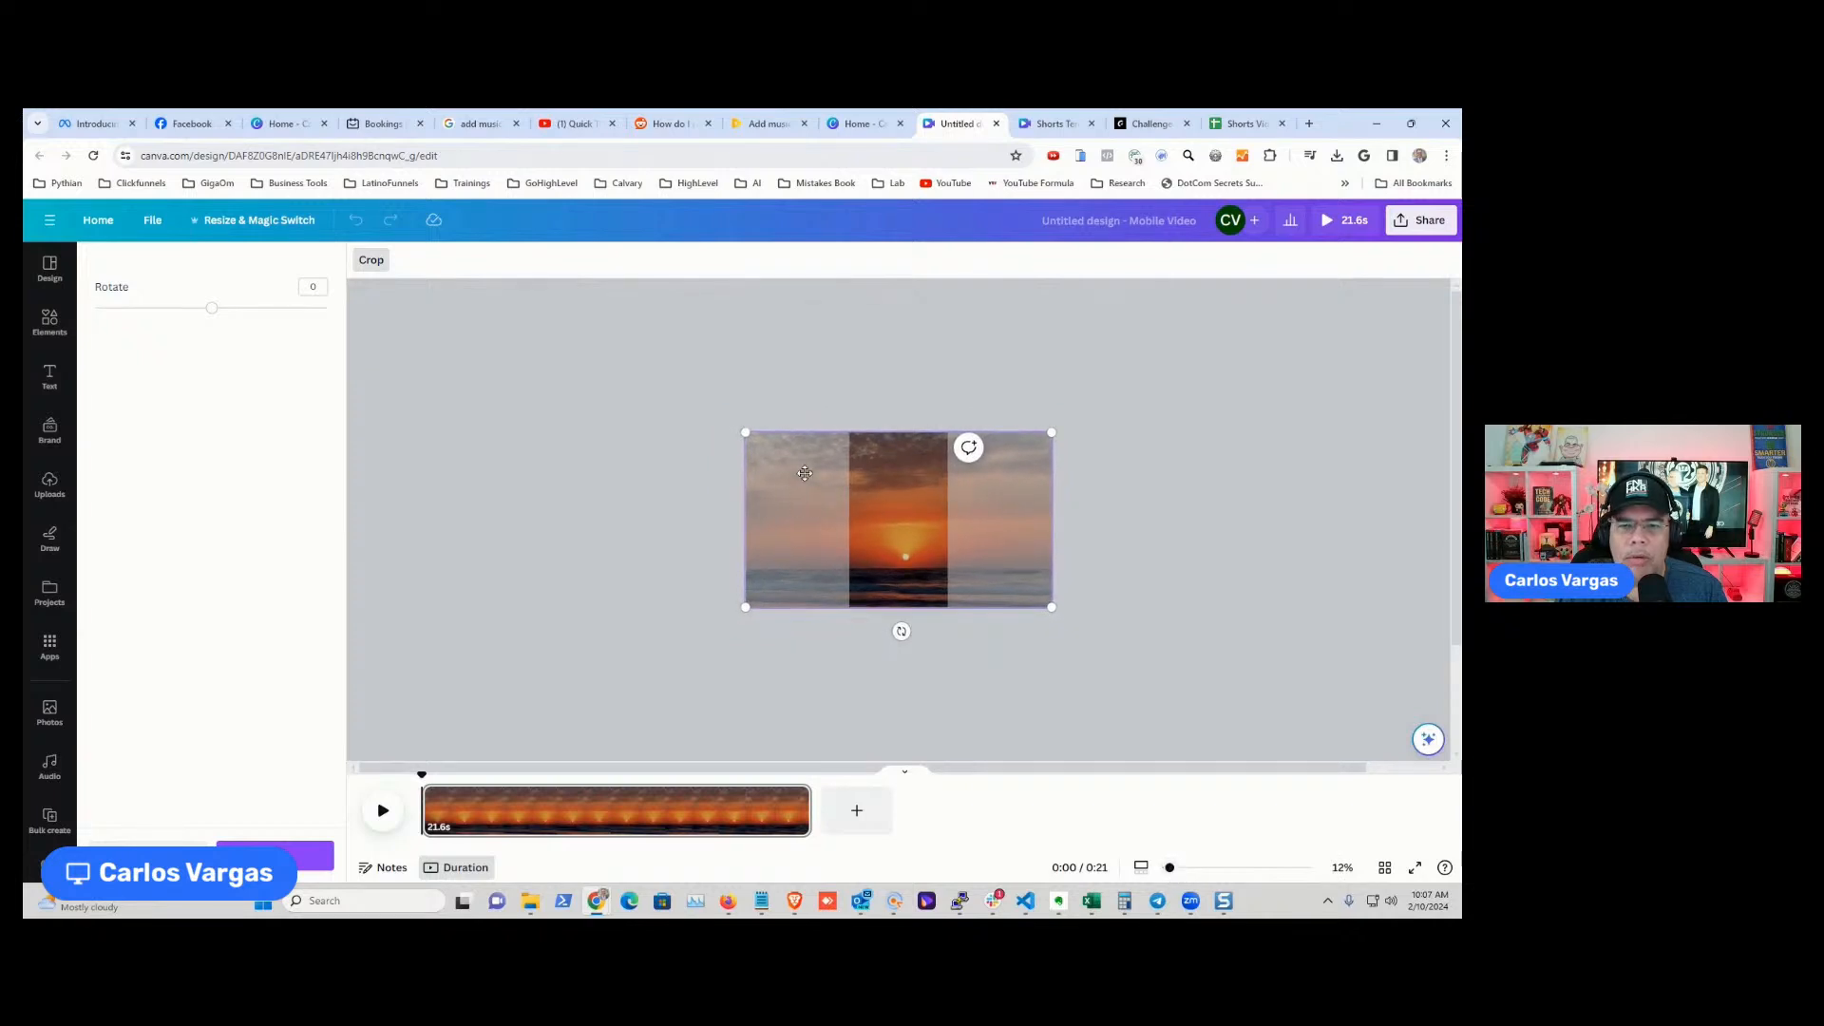
drag(746, 432, 570, 255)
drag(789, 485, 891, 483)
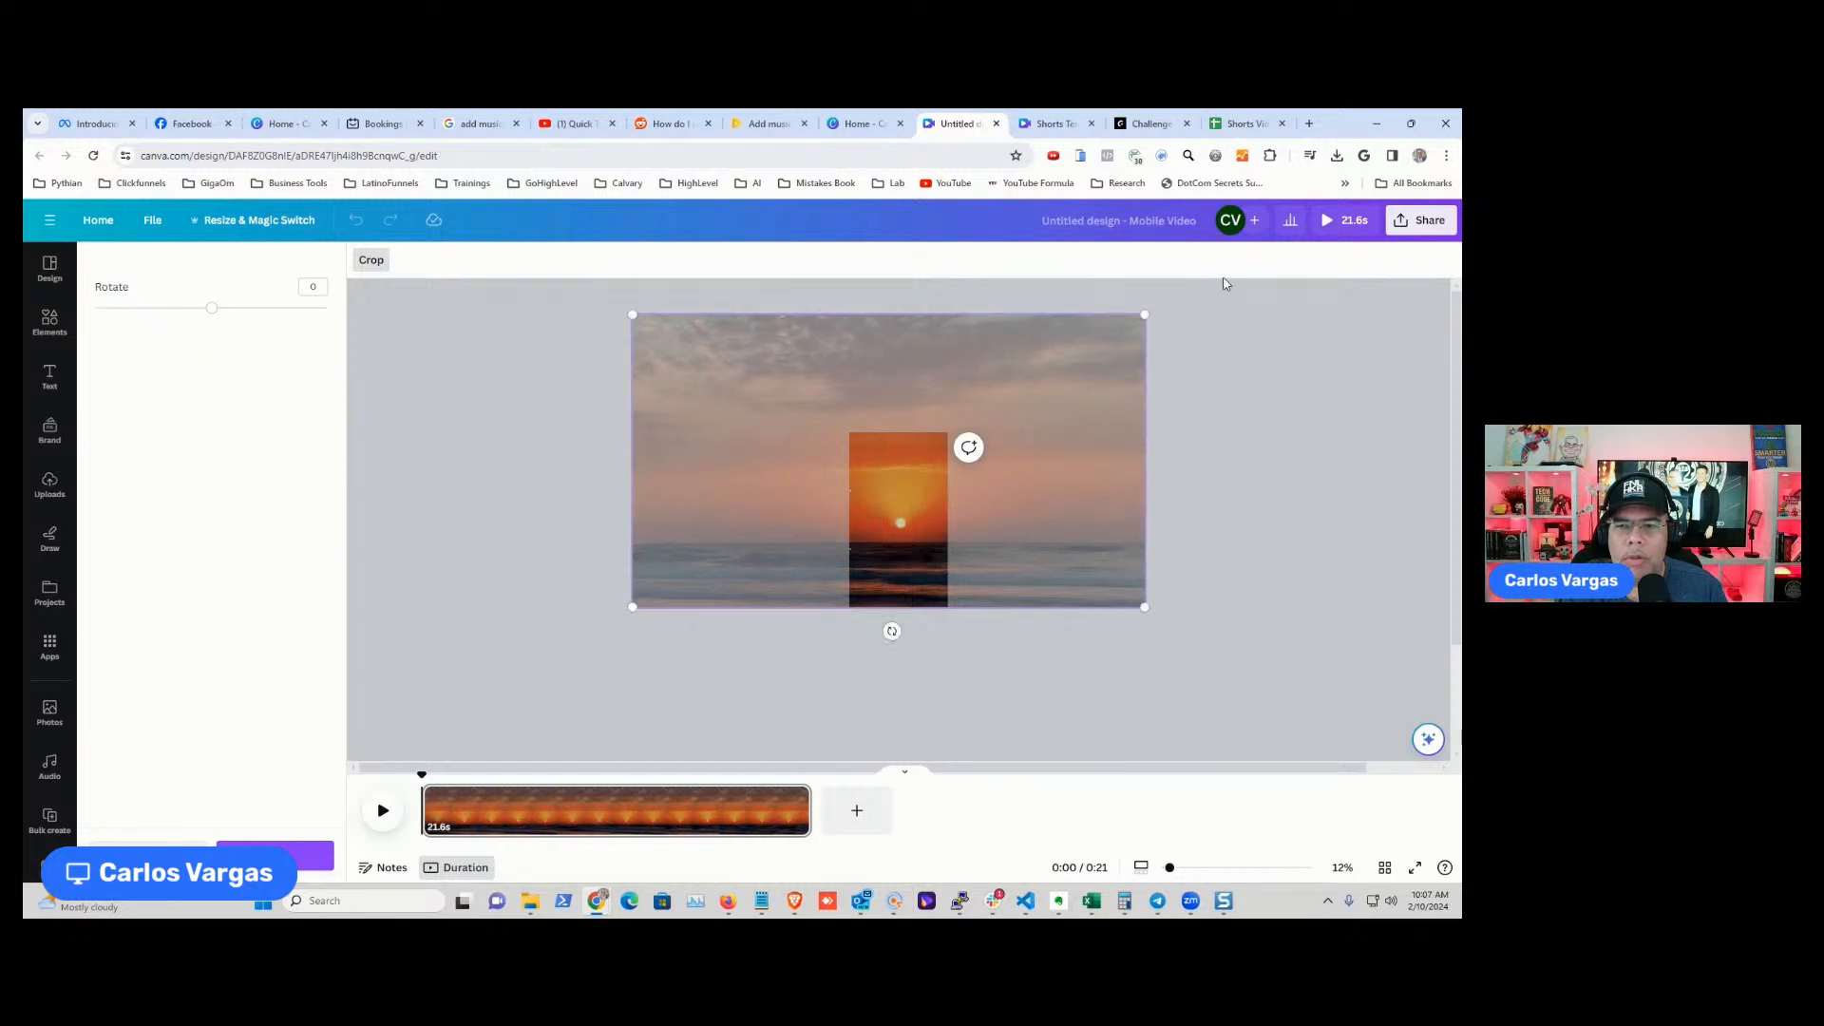
drag(1142, 316, 1216, 277)
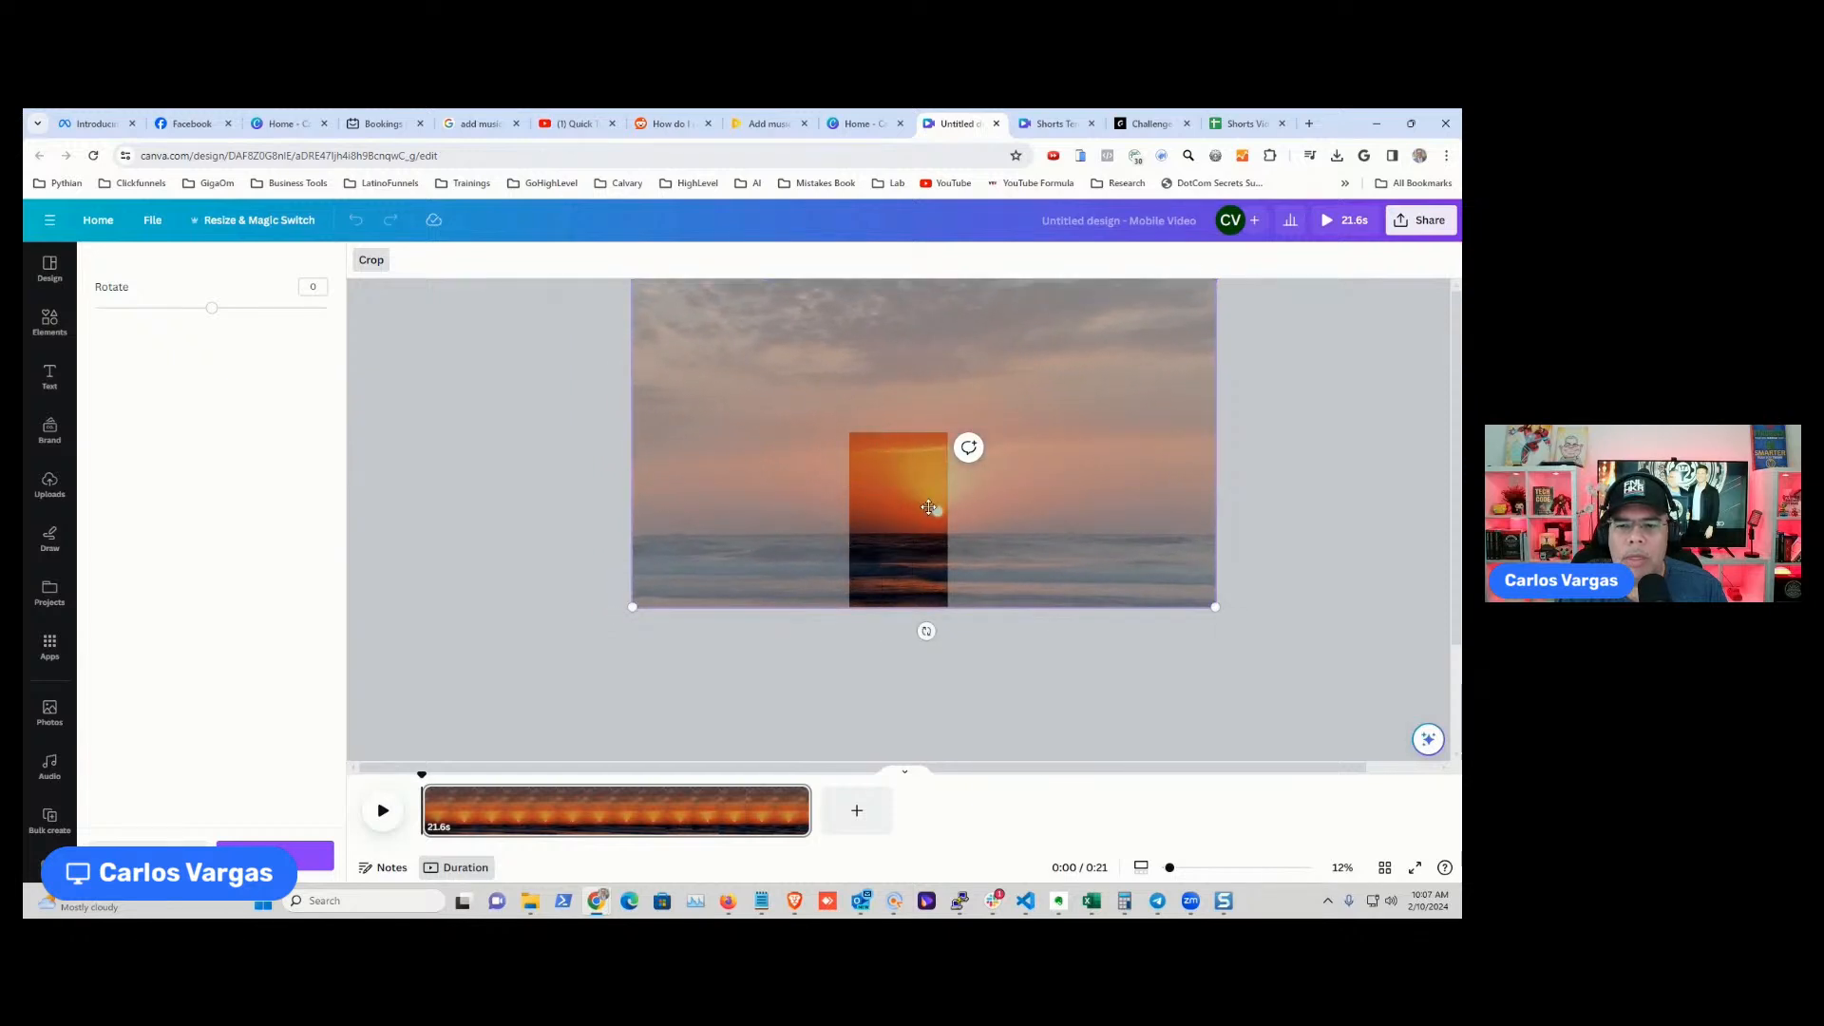
drag(936, 507, 893, 499)
click(1289, 502)
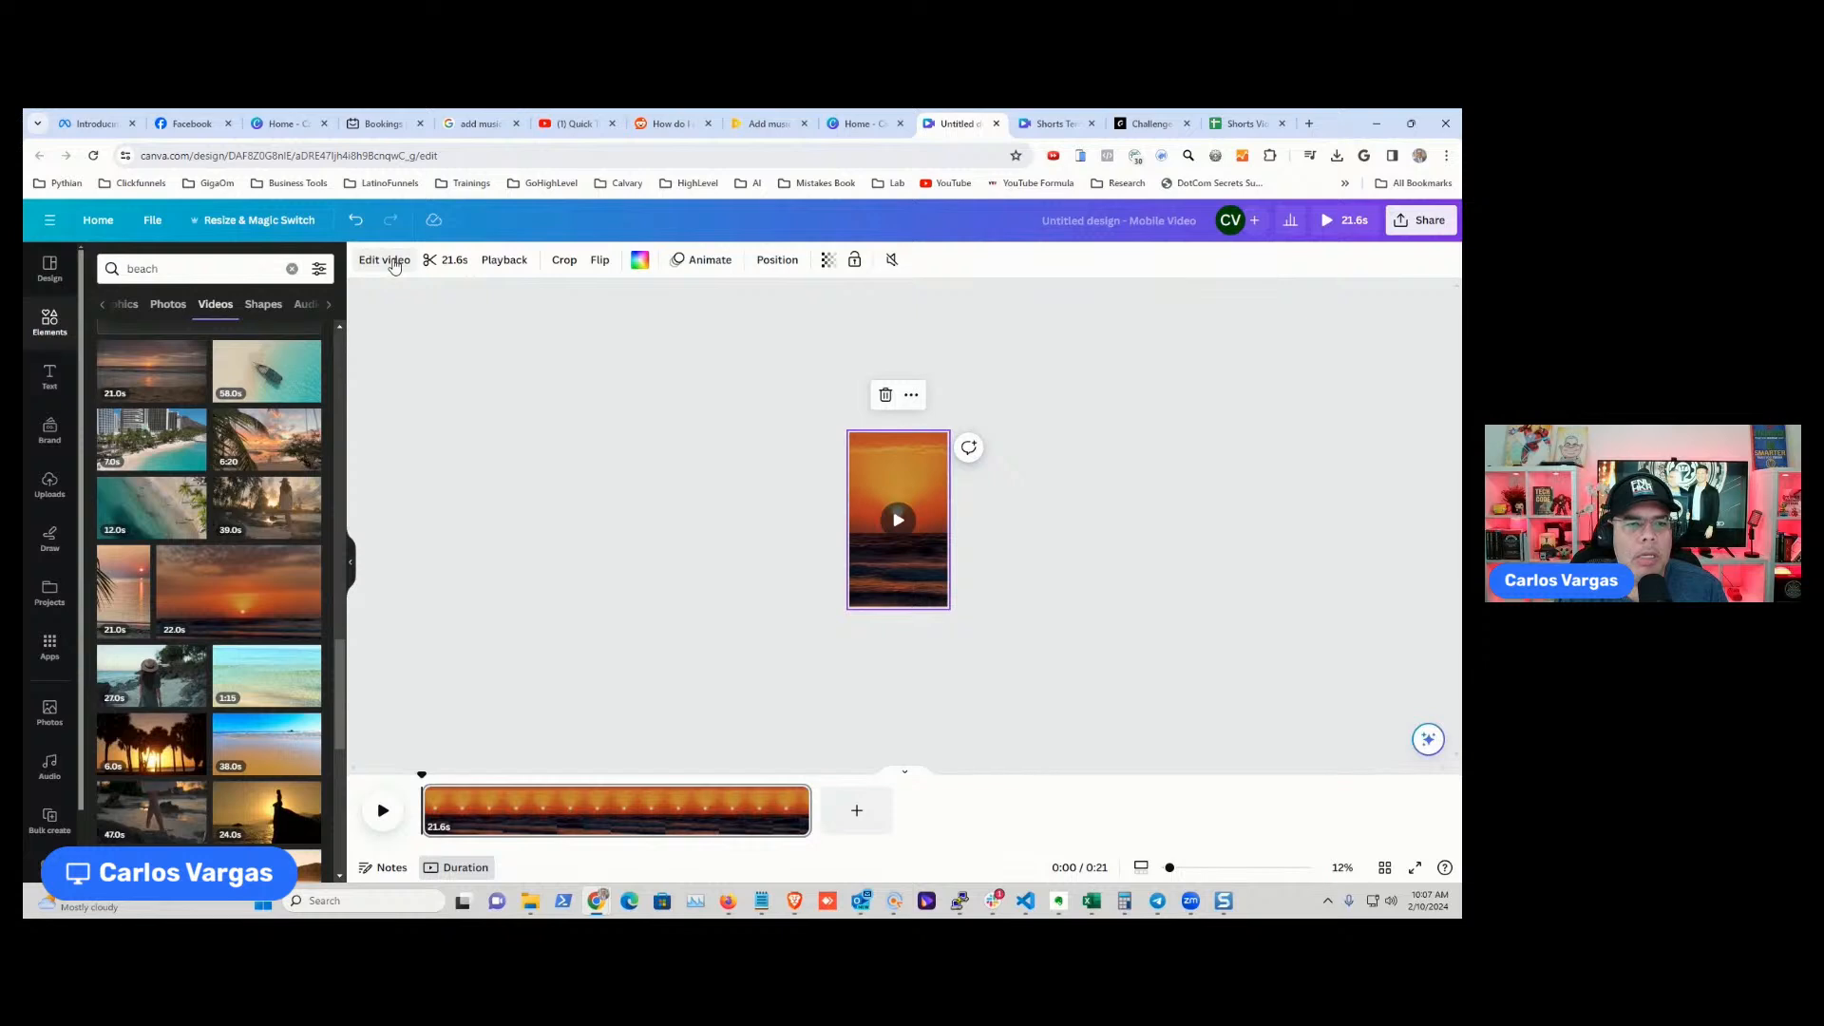
- Set the sunset video's brightness to -15
click(392, 262)
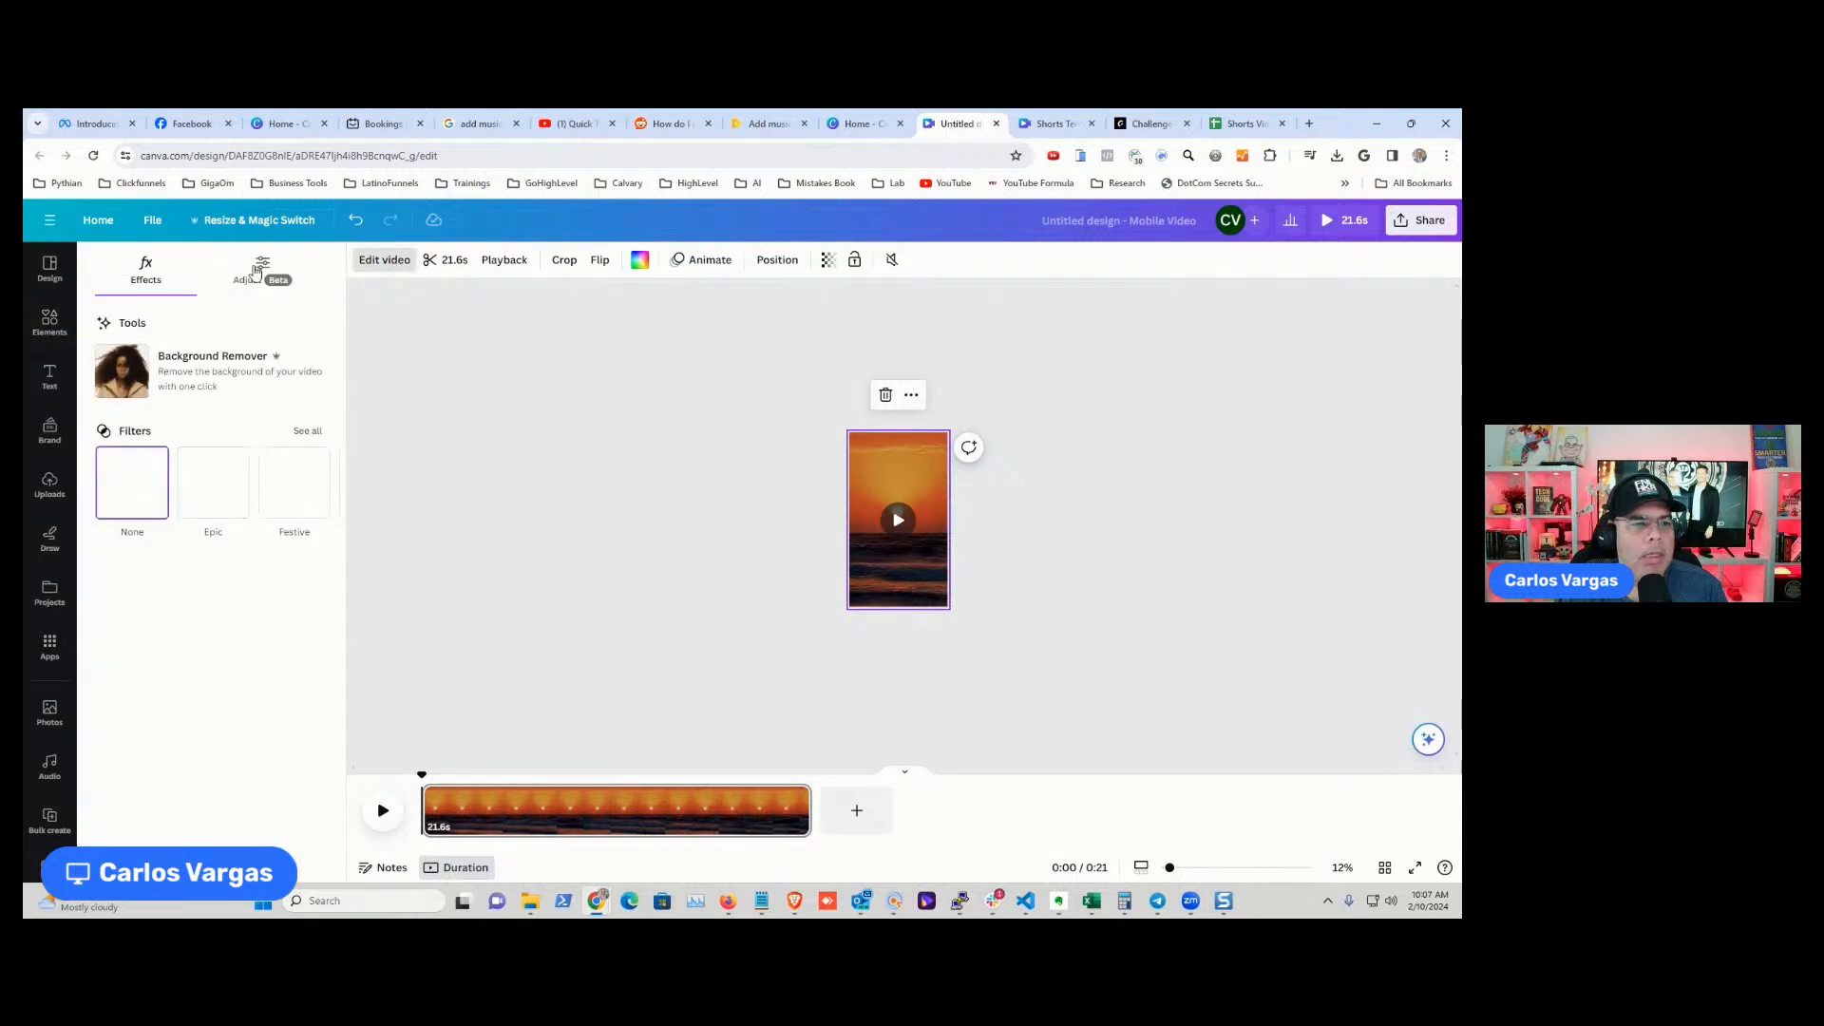
click(255, 272)
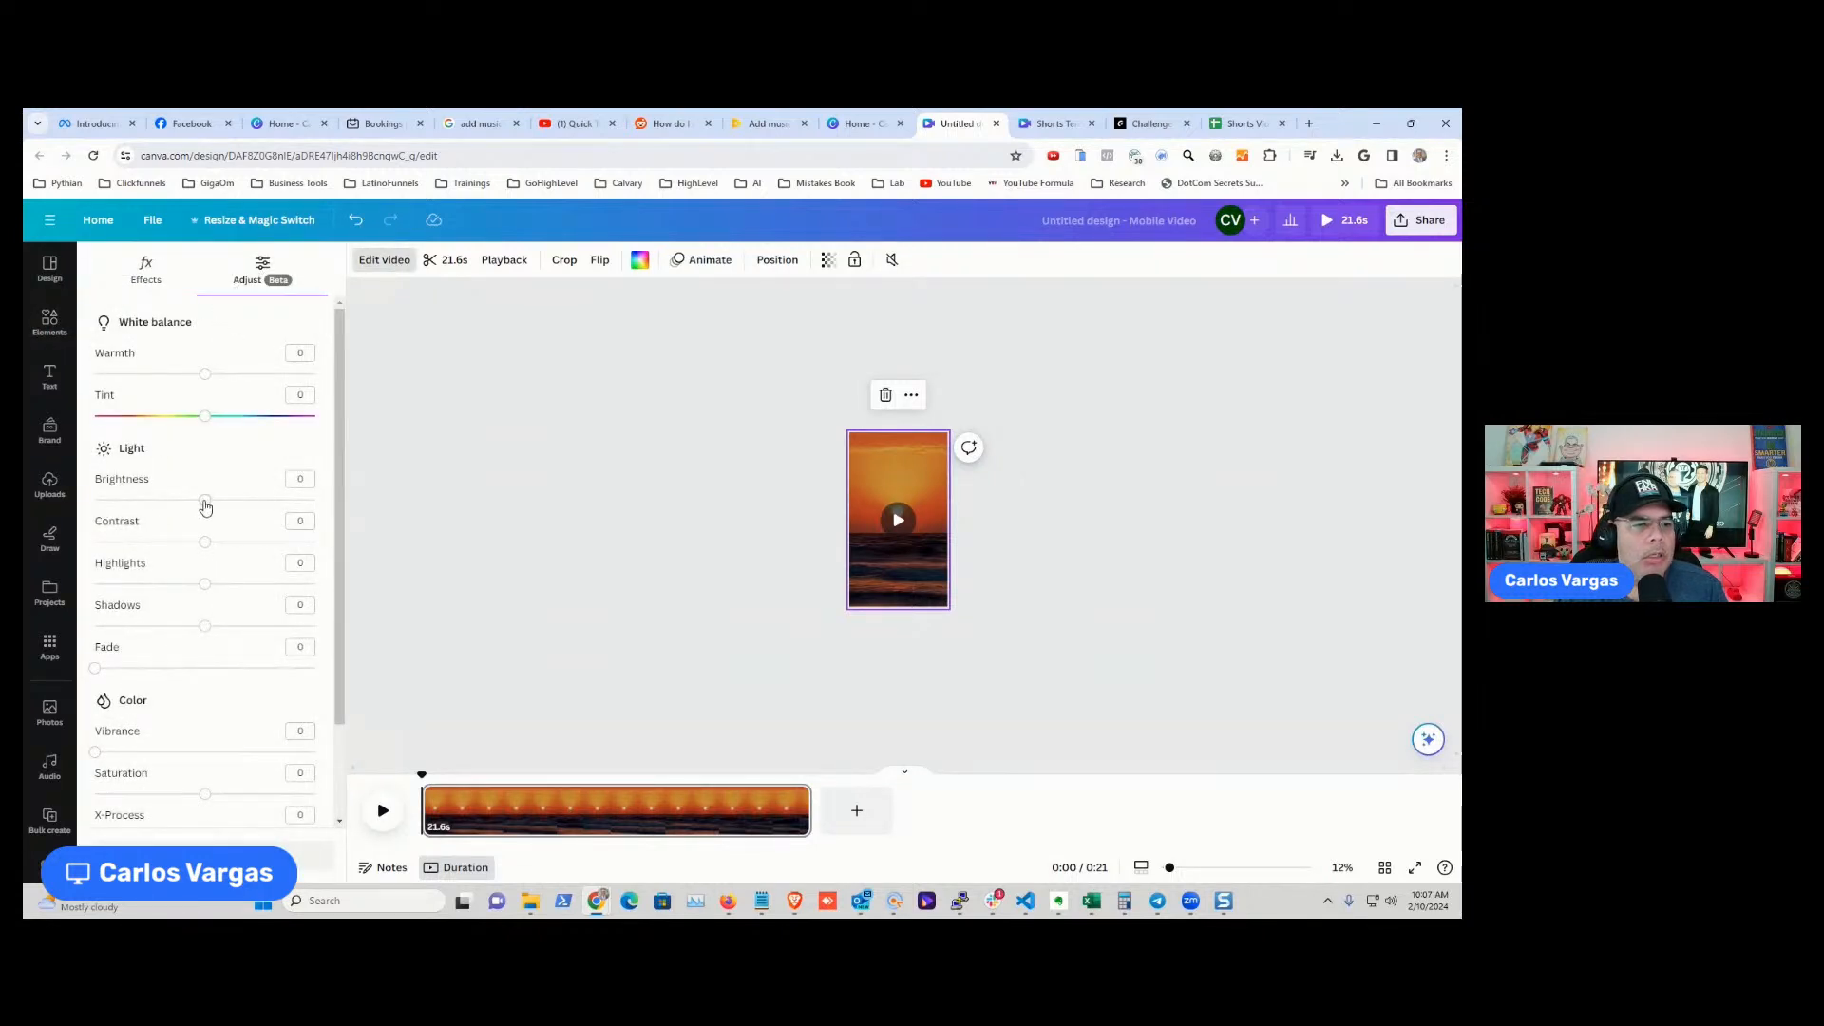
drag(205, 507, 190, 506)
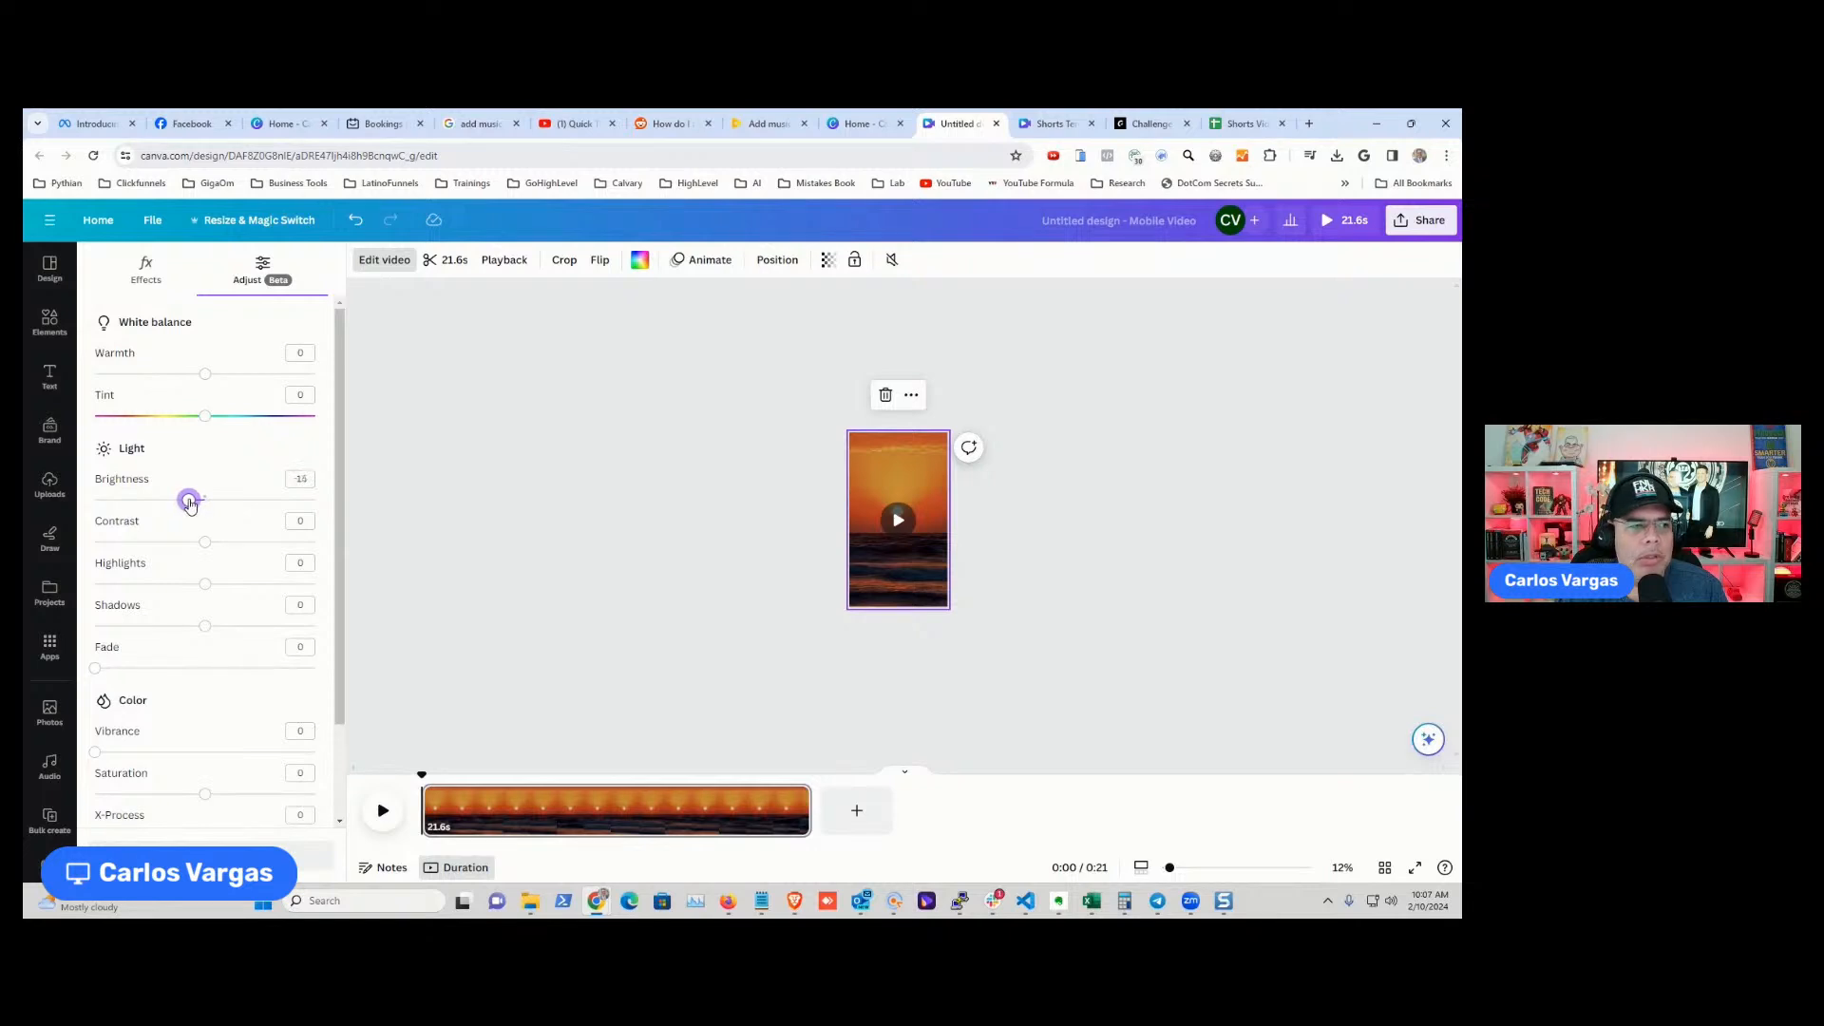
click(720, 499)
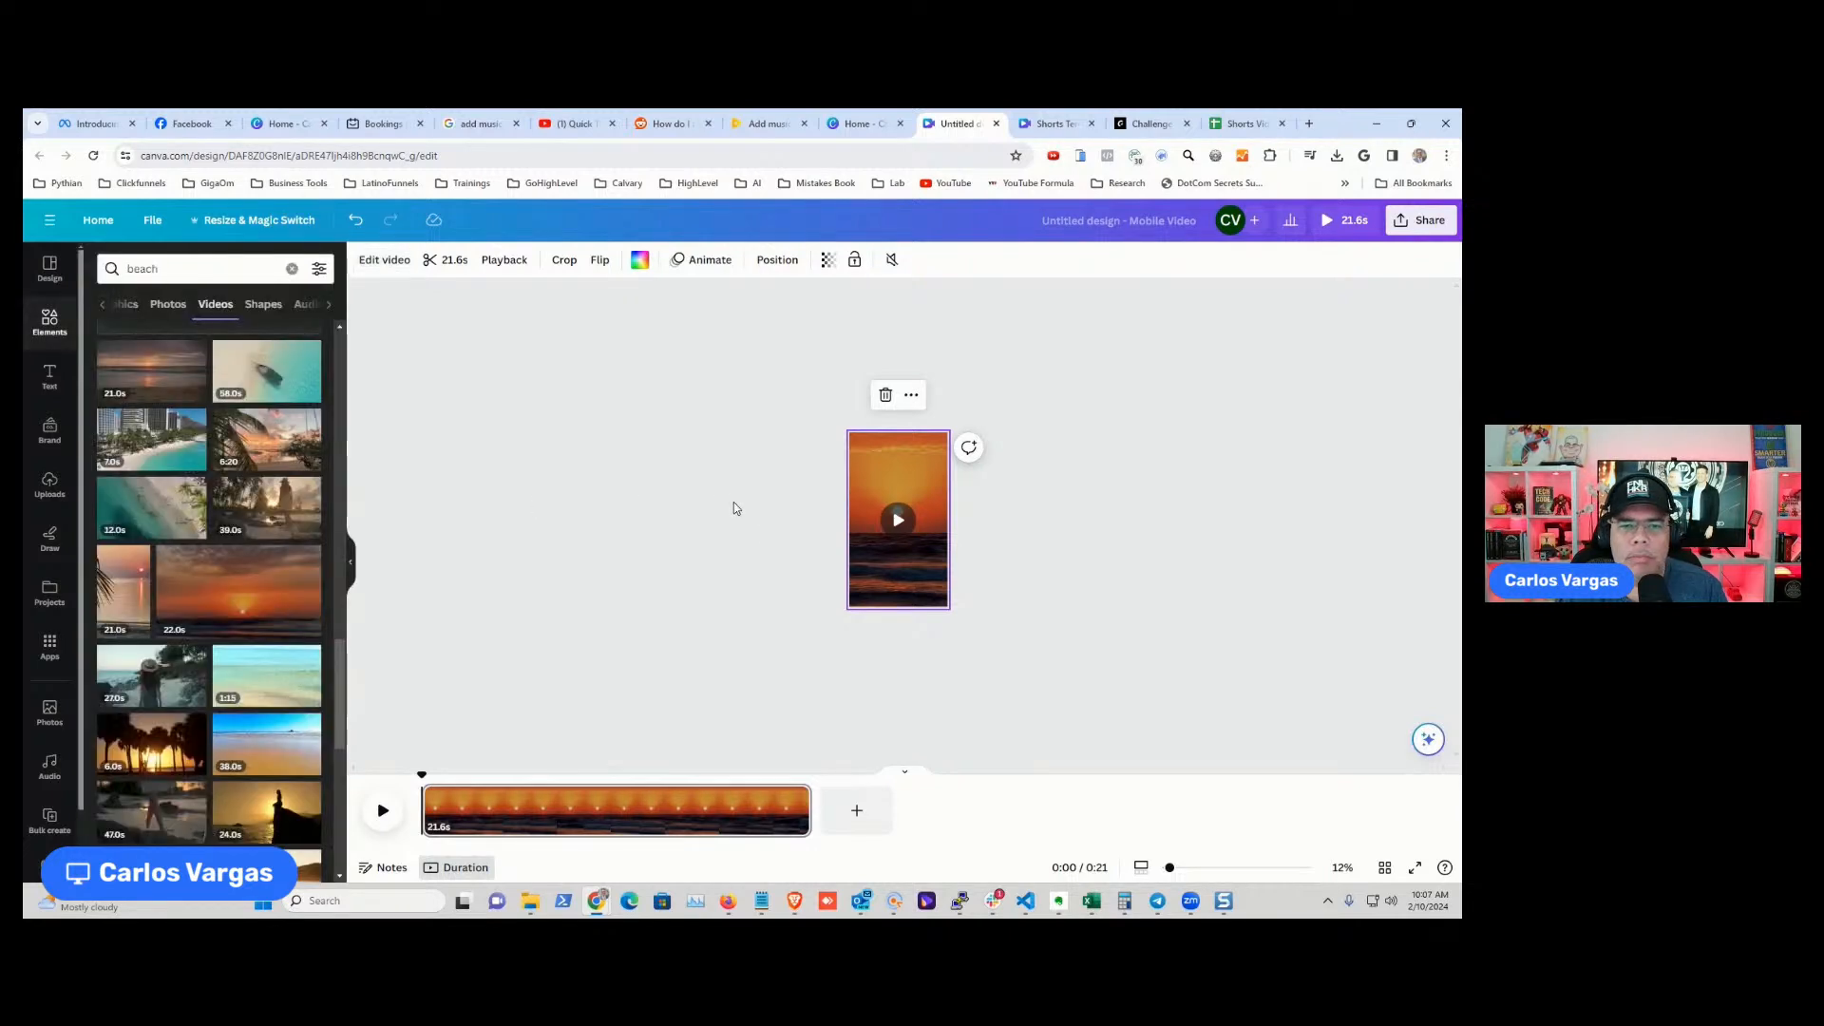
click(1108, 606)
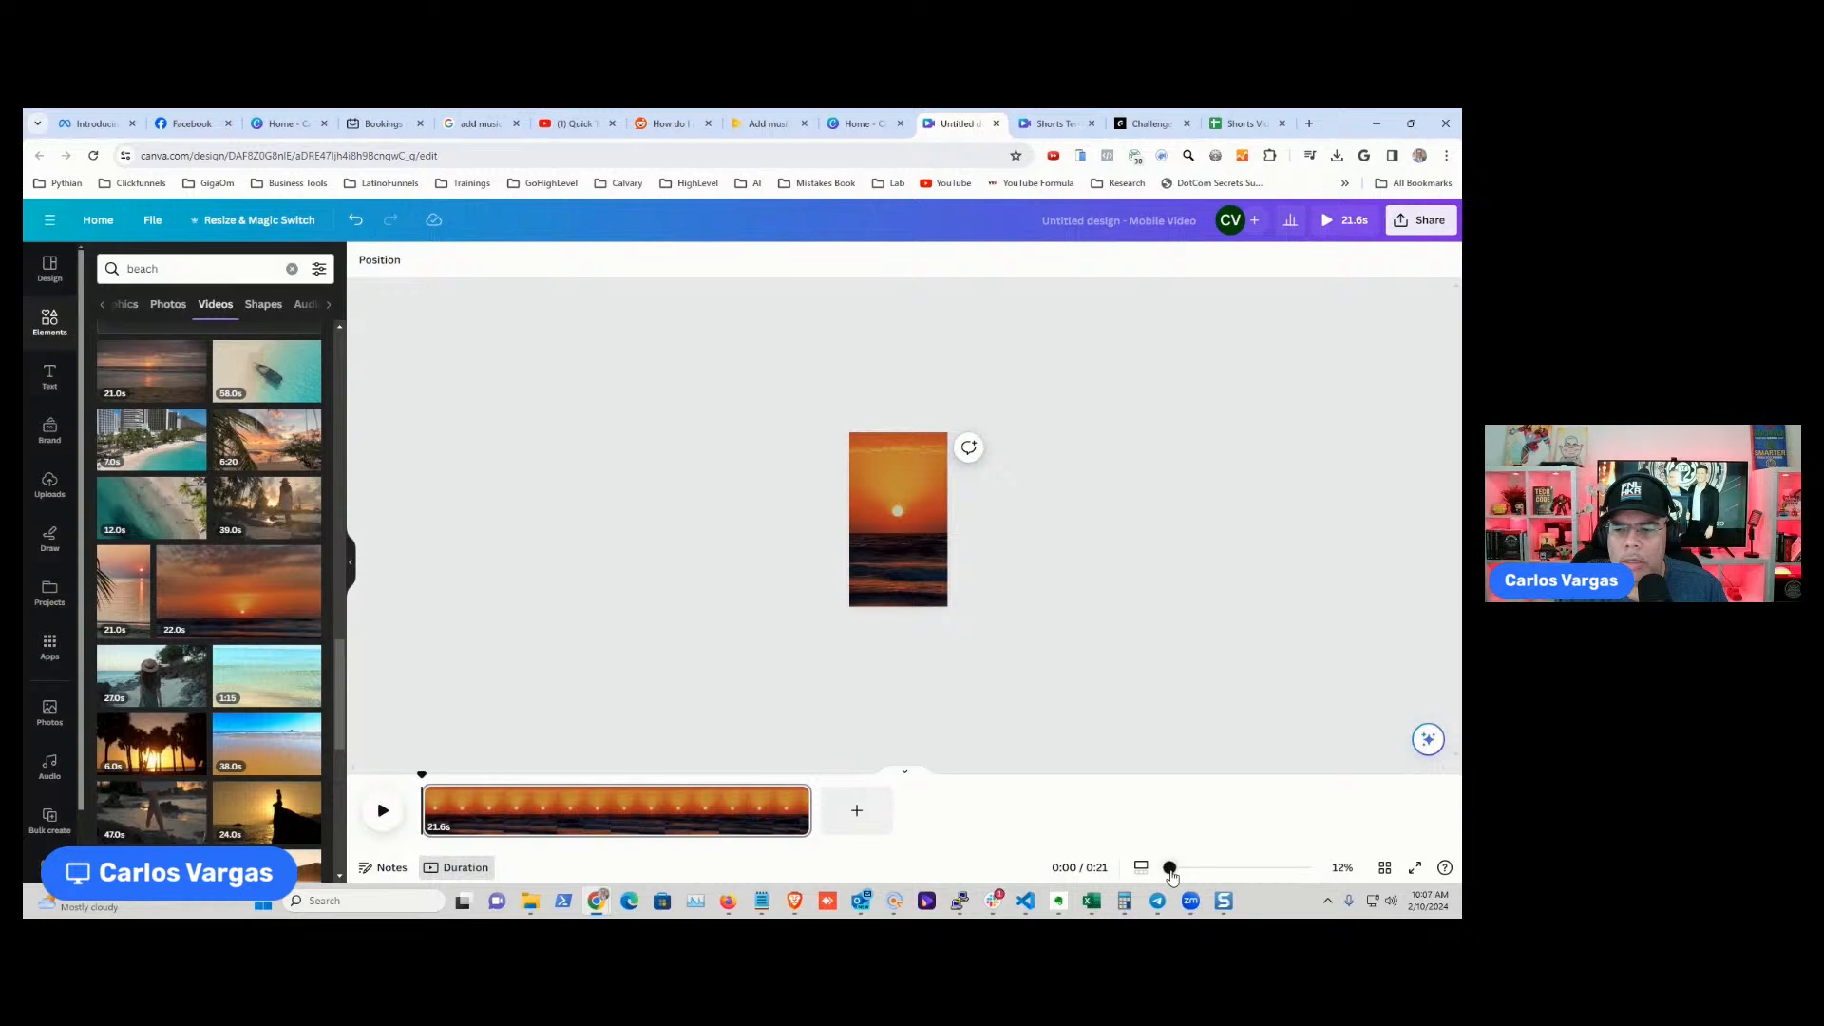
drag(1169, 868, 1198, 868)
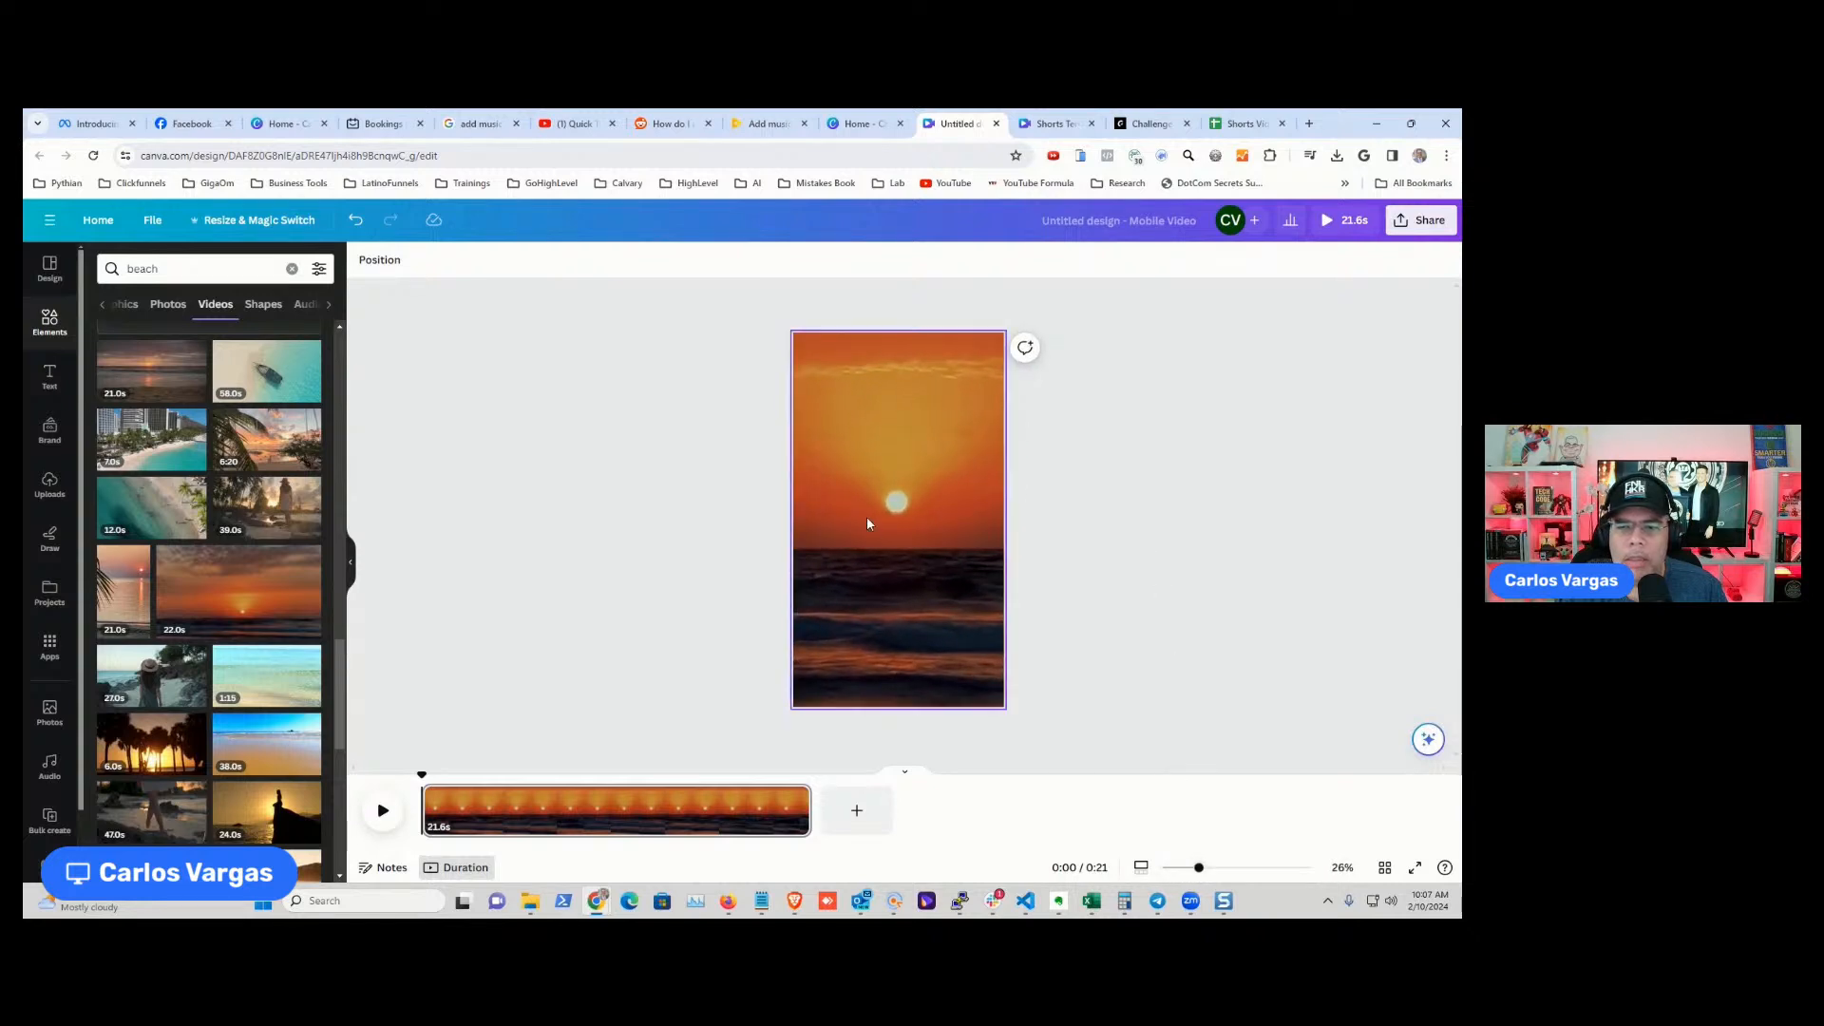
click(893, 510)
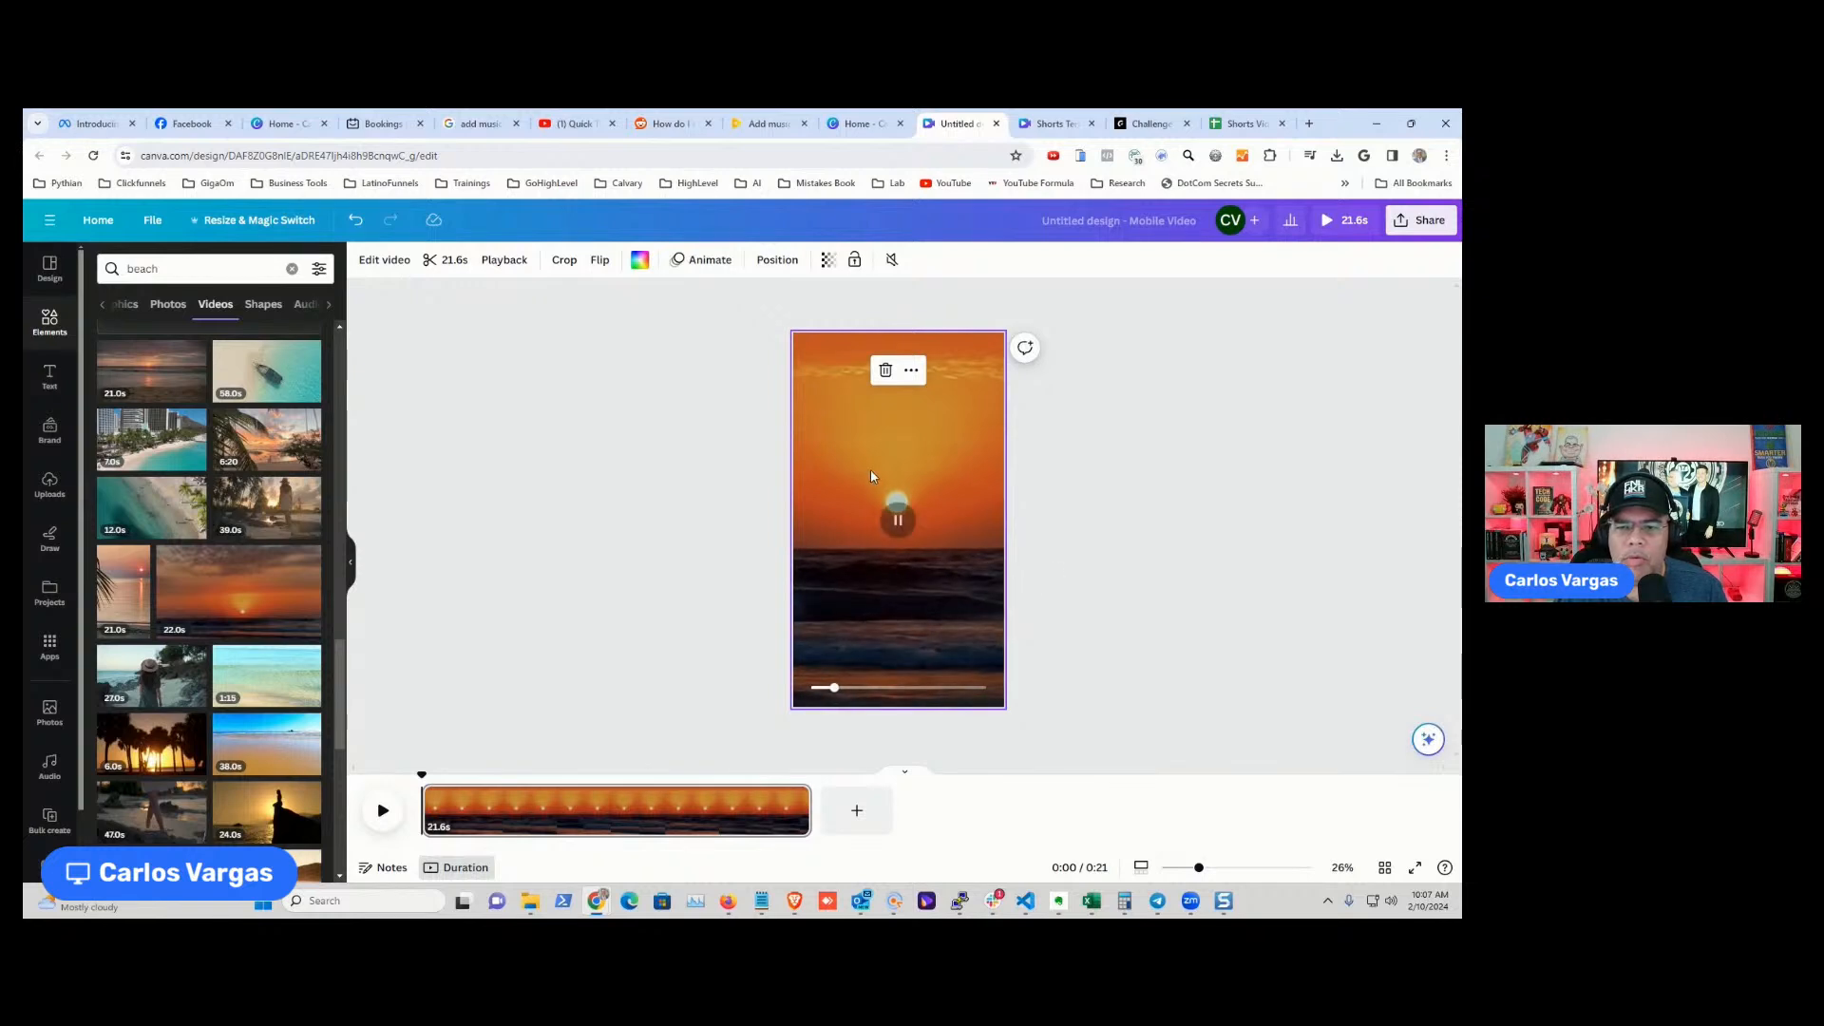
click(897, 519)
click(698, 546)
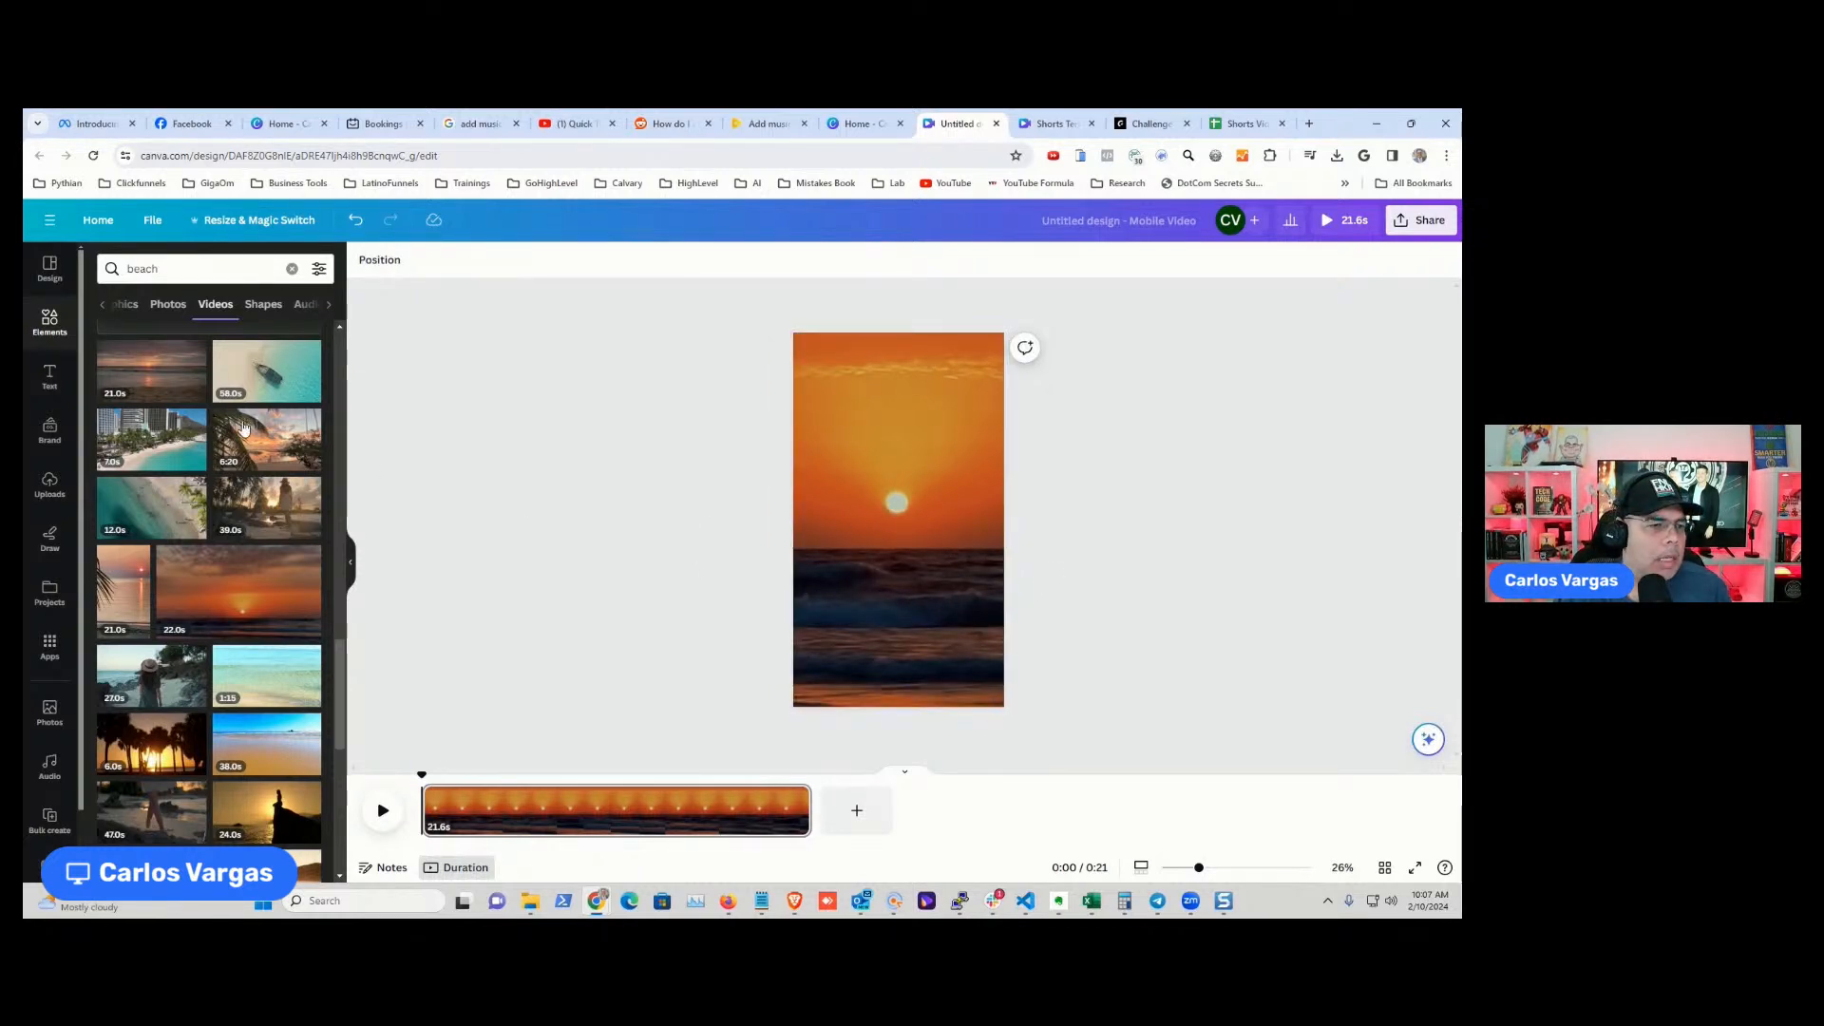
- Add a brand subheading text, enlarge it to about size 49.9, and centre it near the top of the page
click(49, 374)
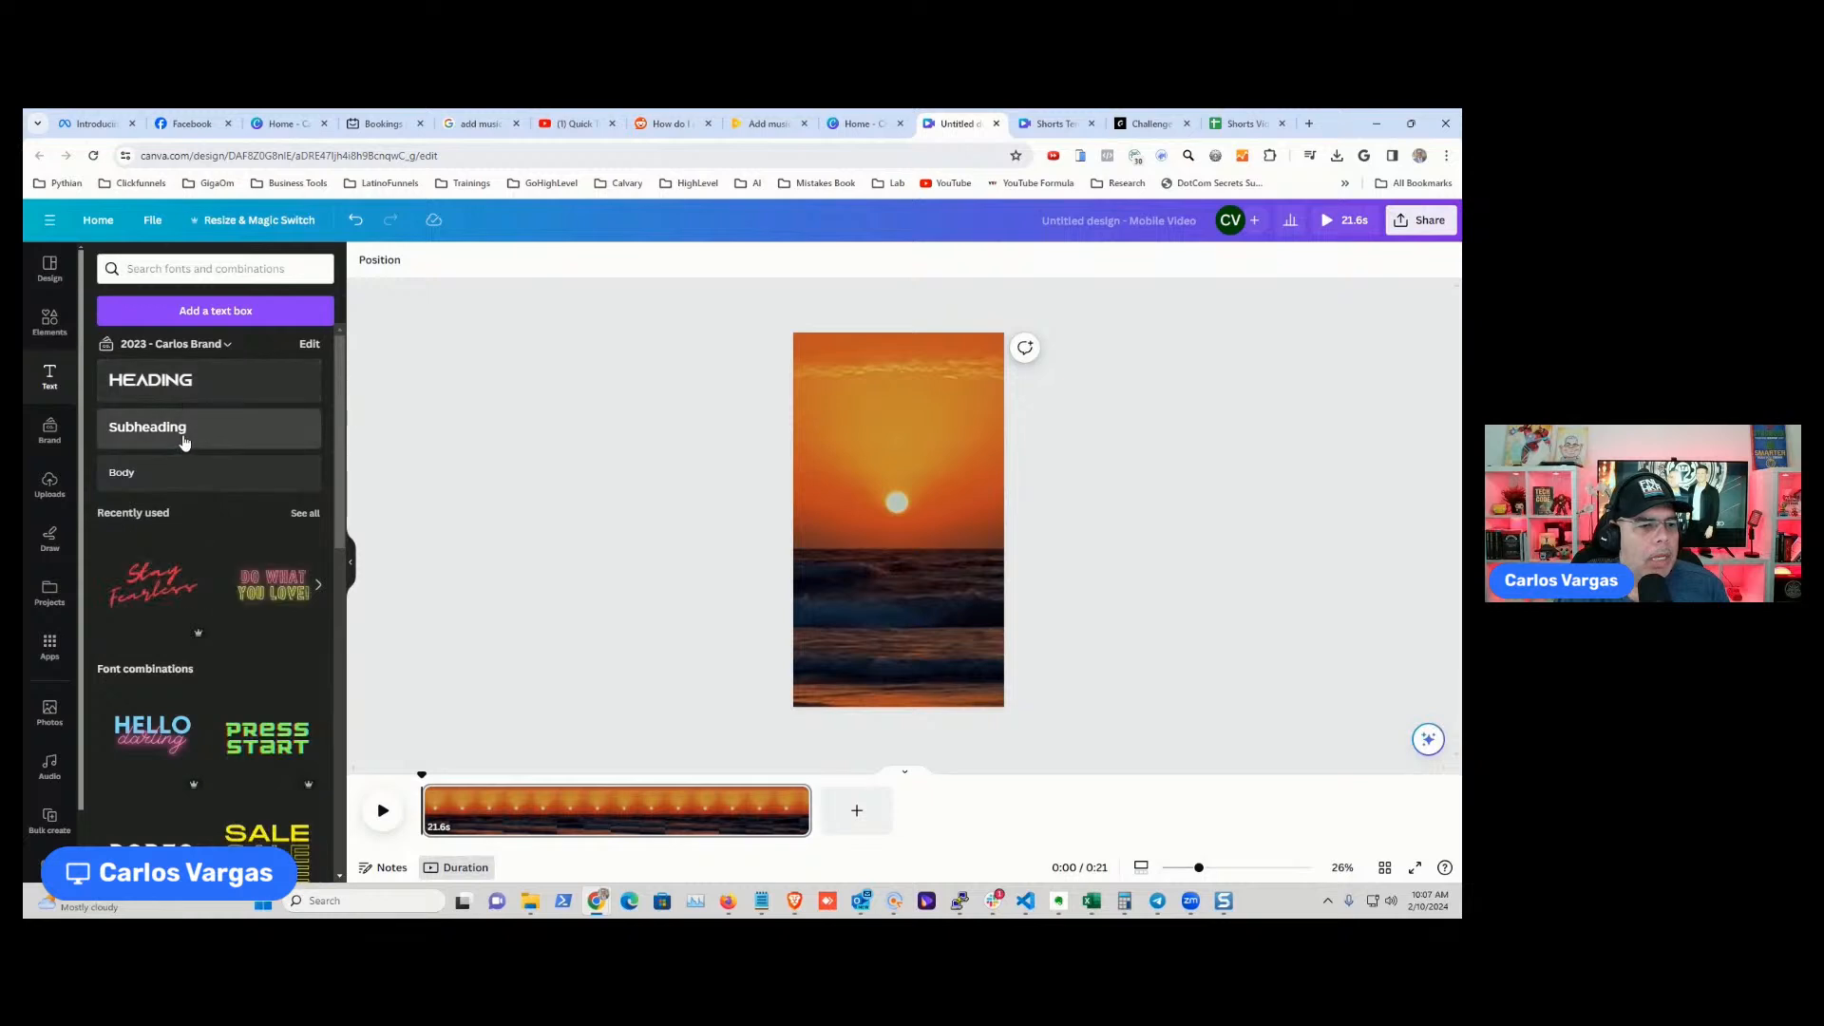
click(148, 426)
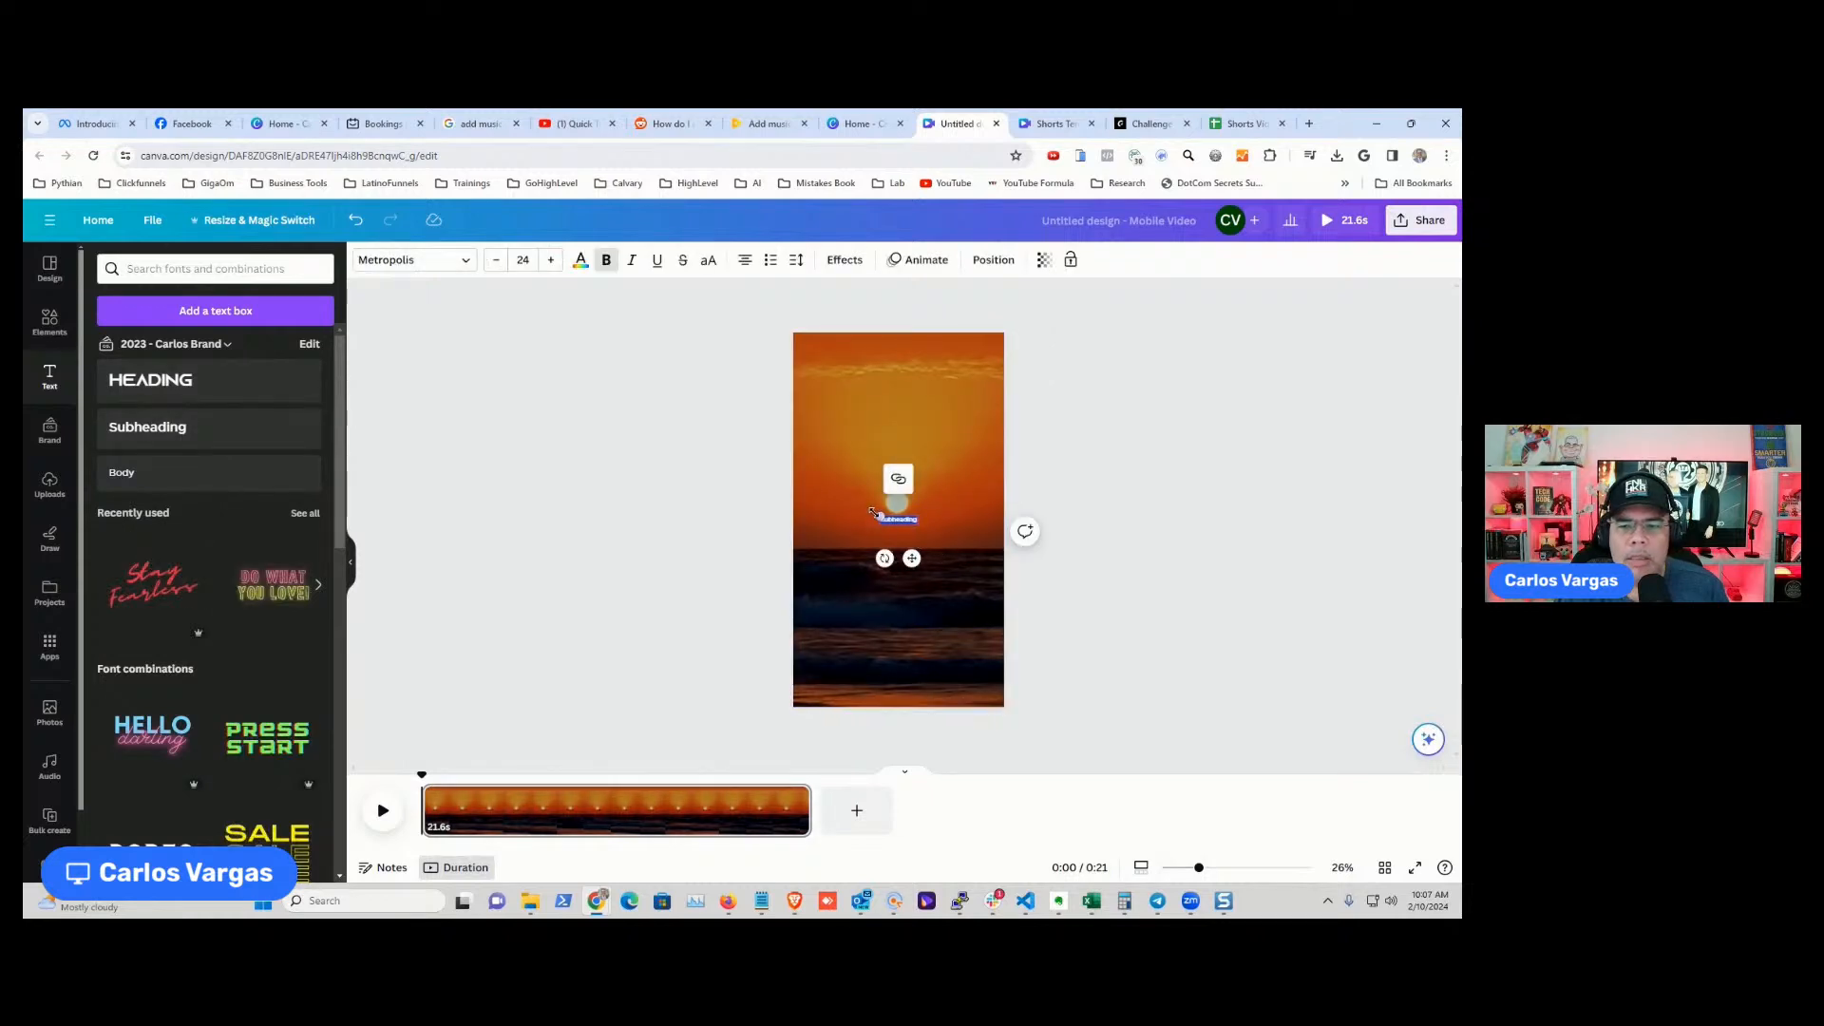
drag(879, 514, 843, 492)
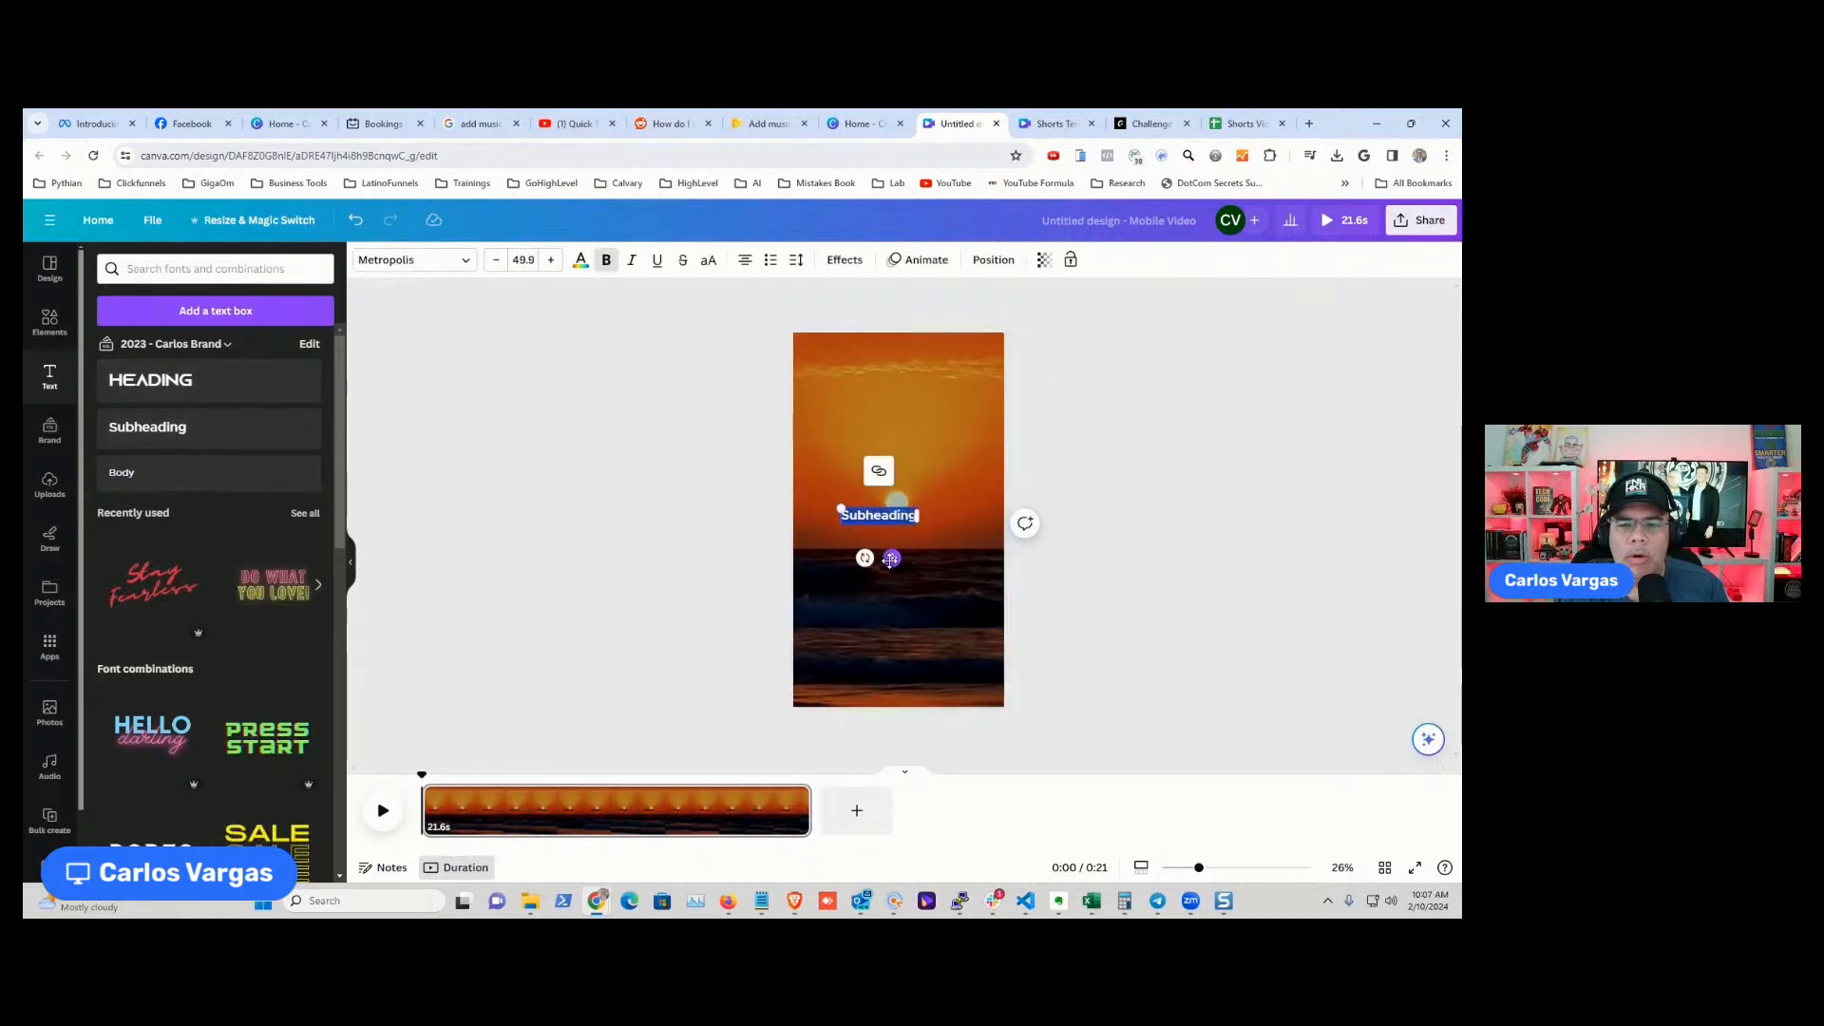
drag(892, 557, 906, 429)
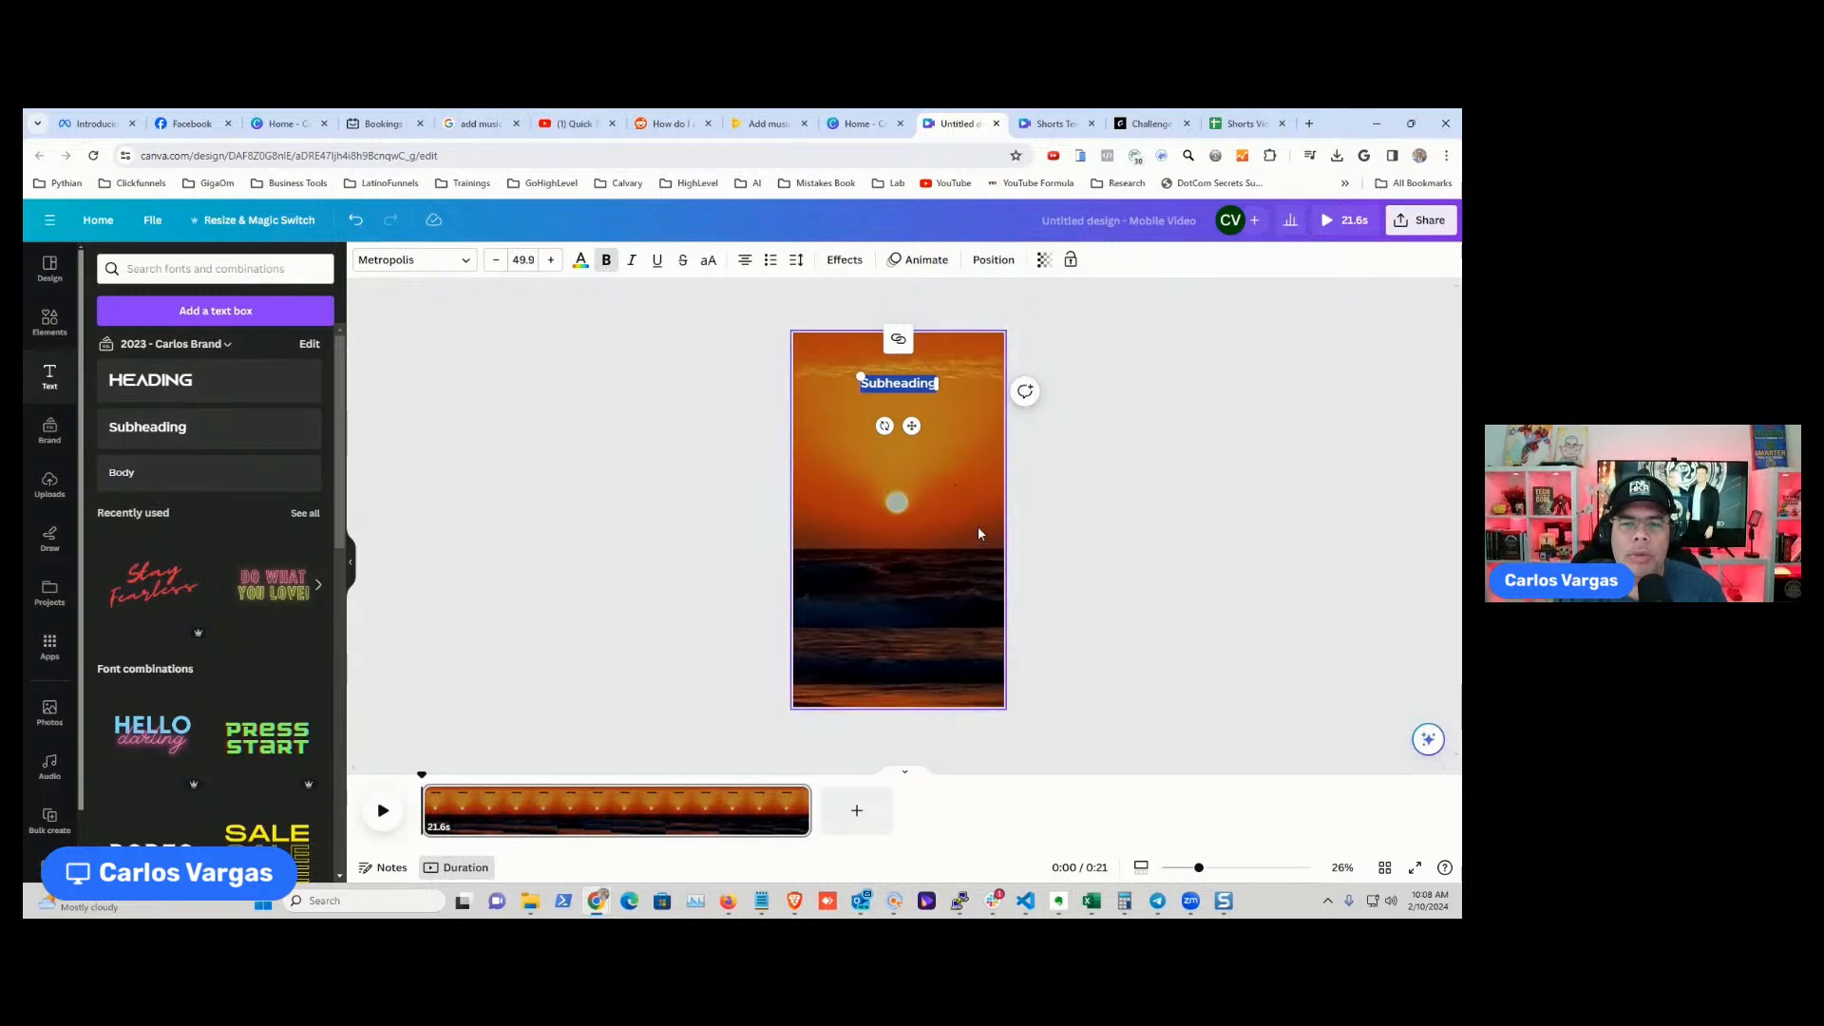
- Replace the subheading's placeholder text with TOPIC
double_click(907, 383)
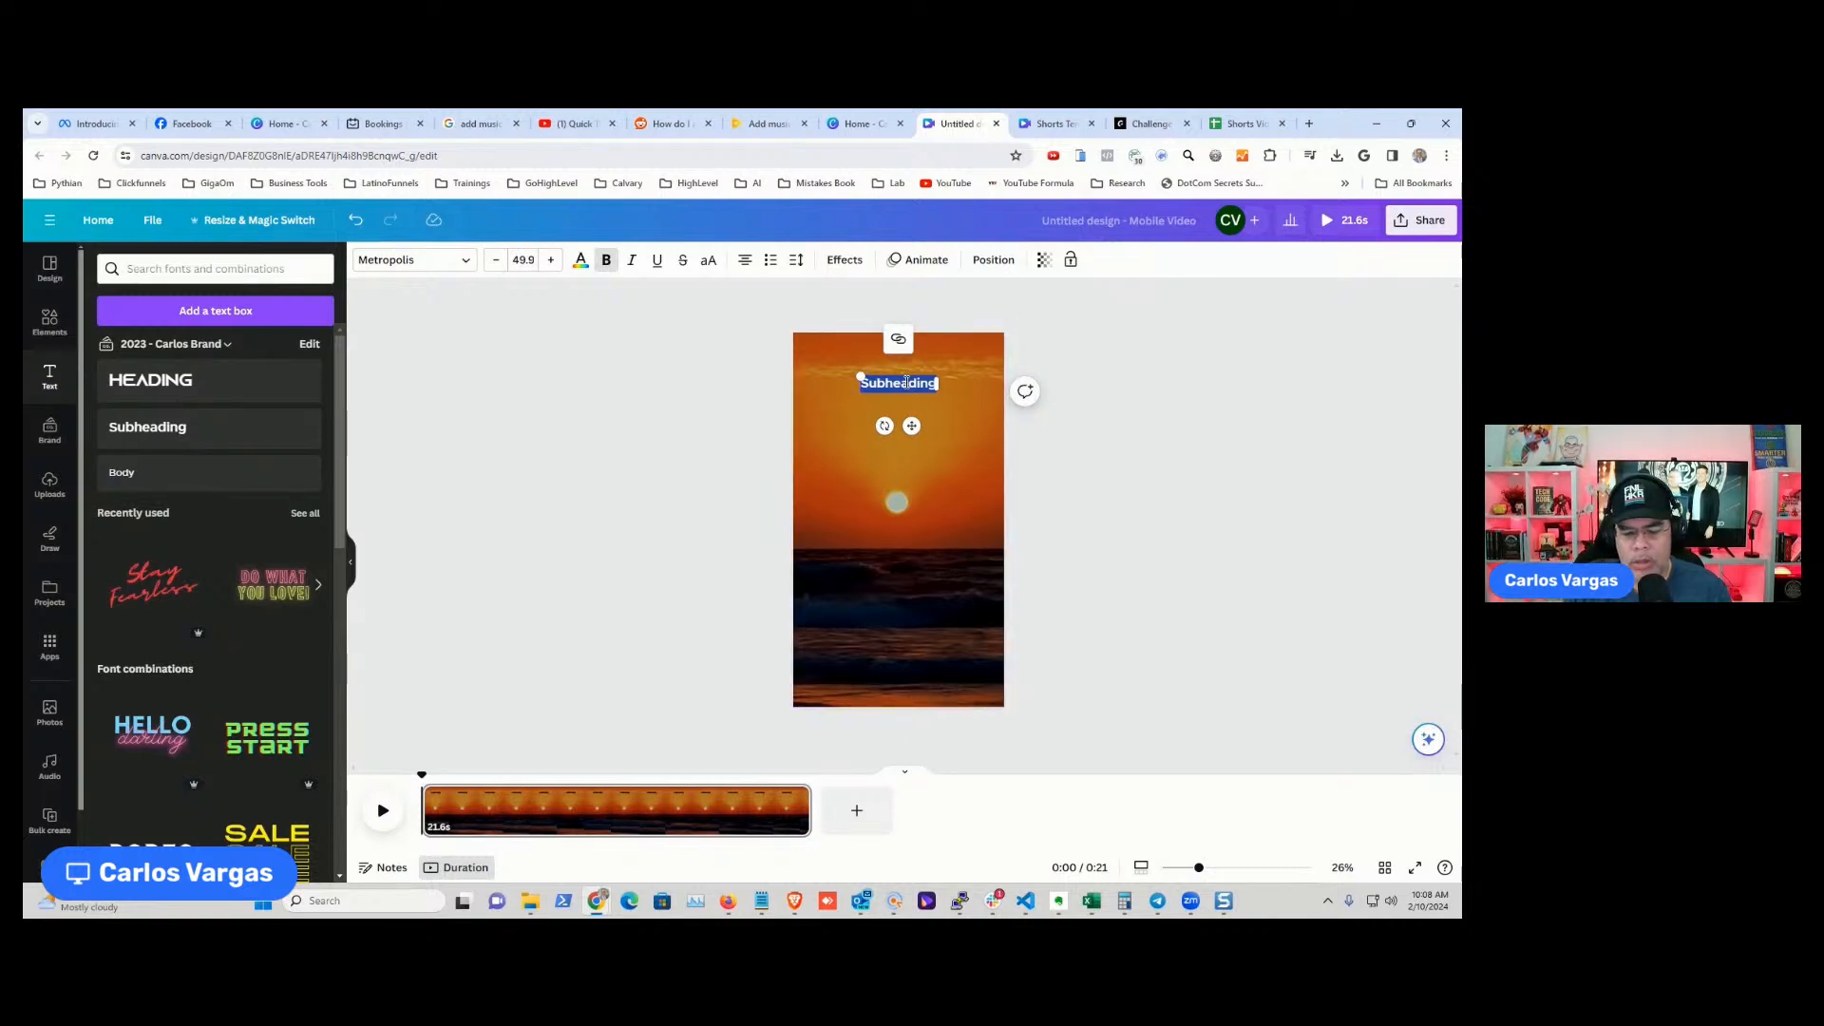
text(roll)
text(IC)
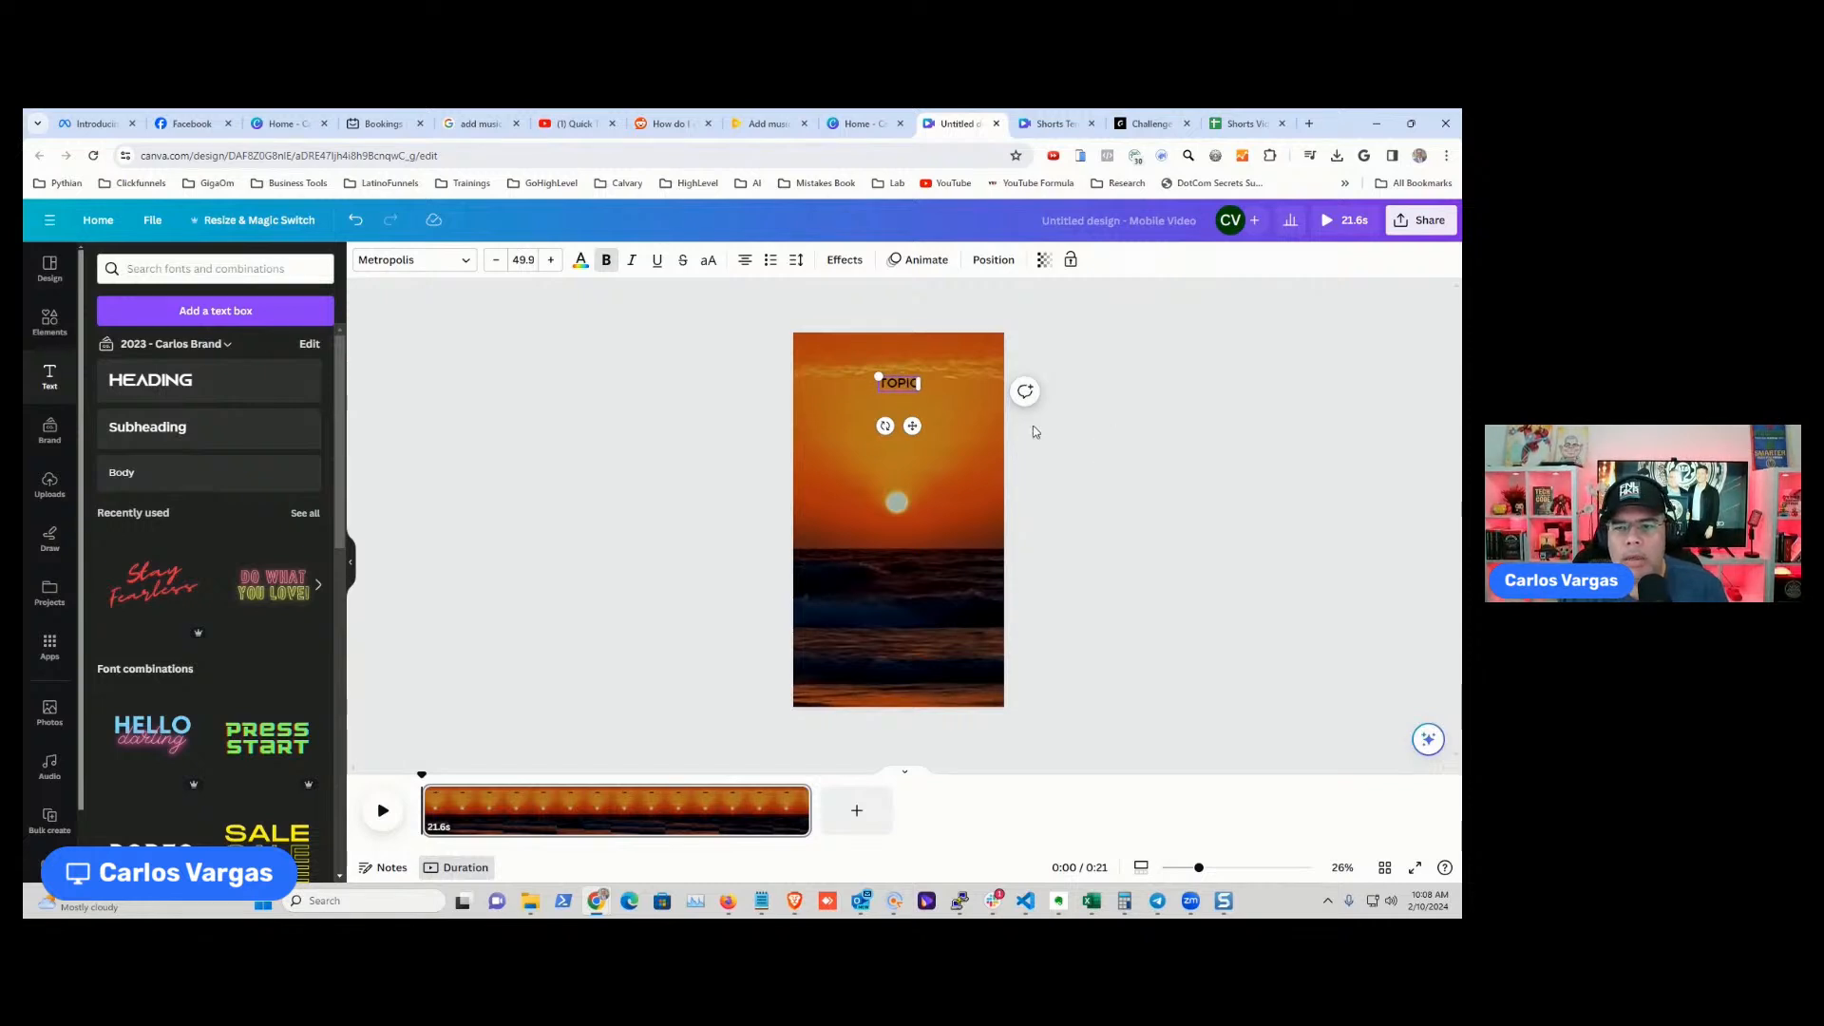
- Apply the Background text effect to TOPIC and set the effect's colour to black
click(893, 387)
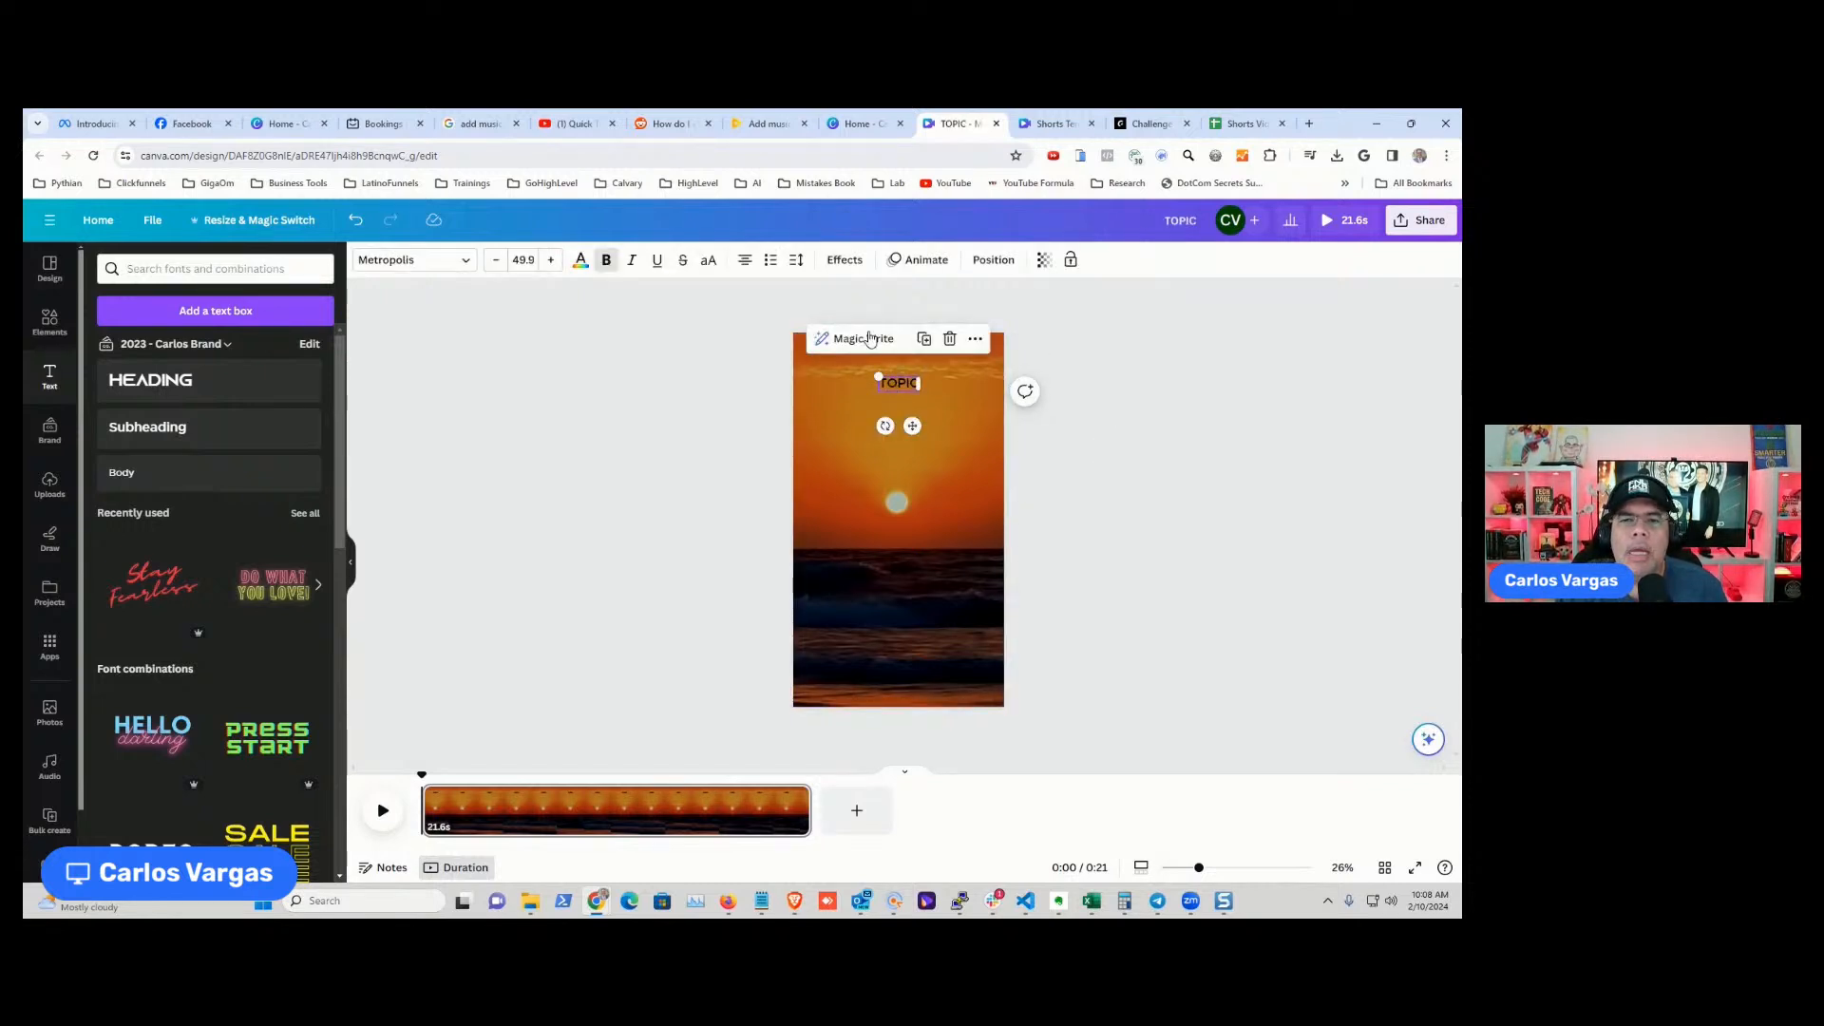
click(843, 260)
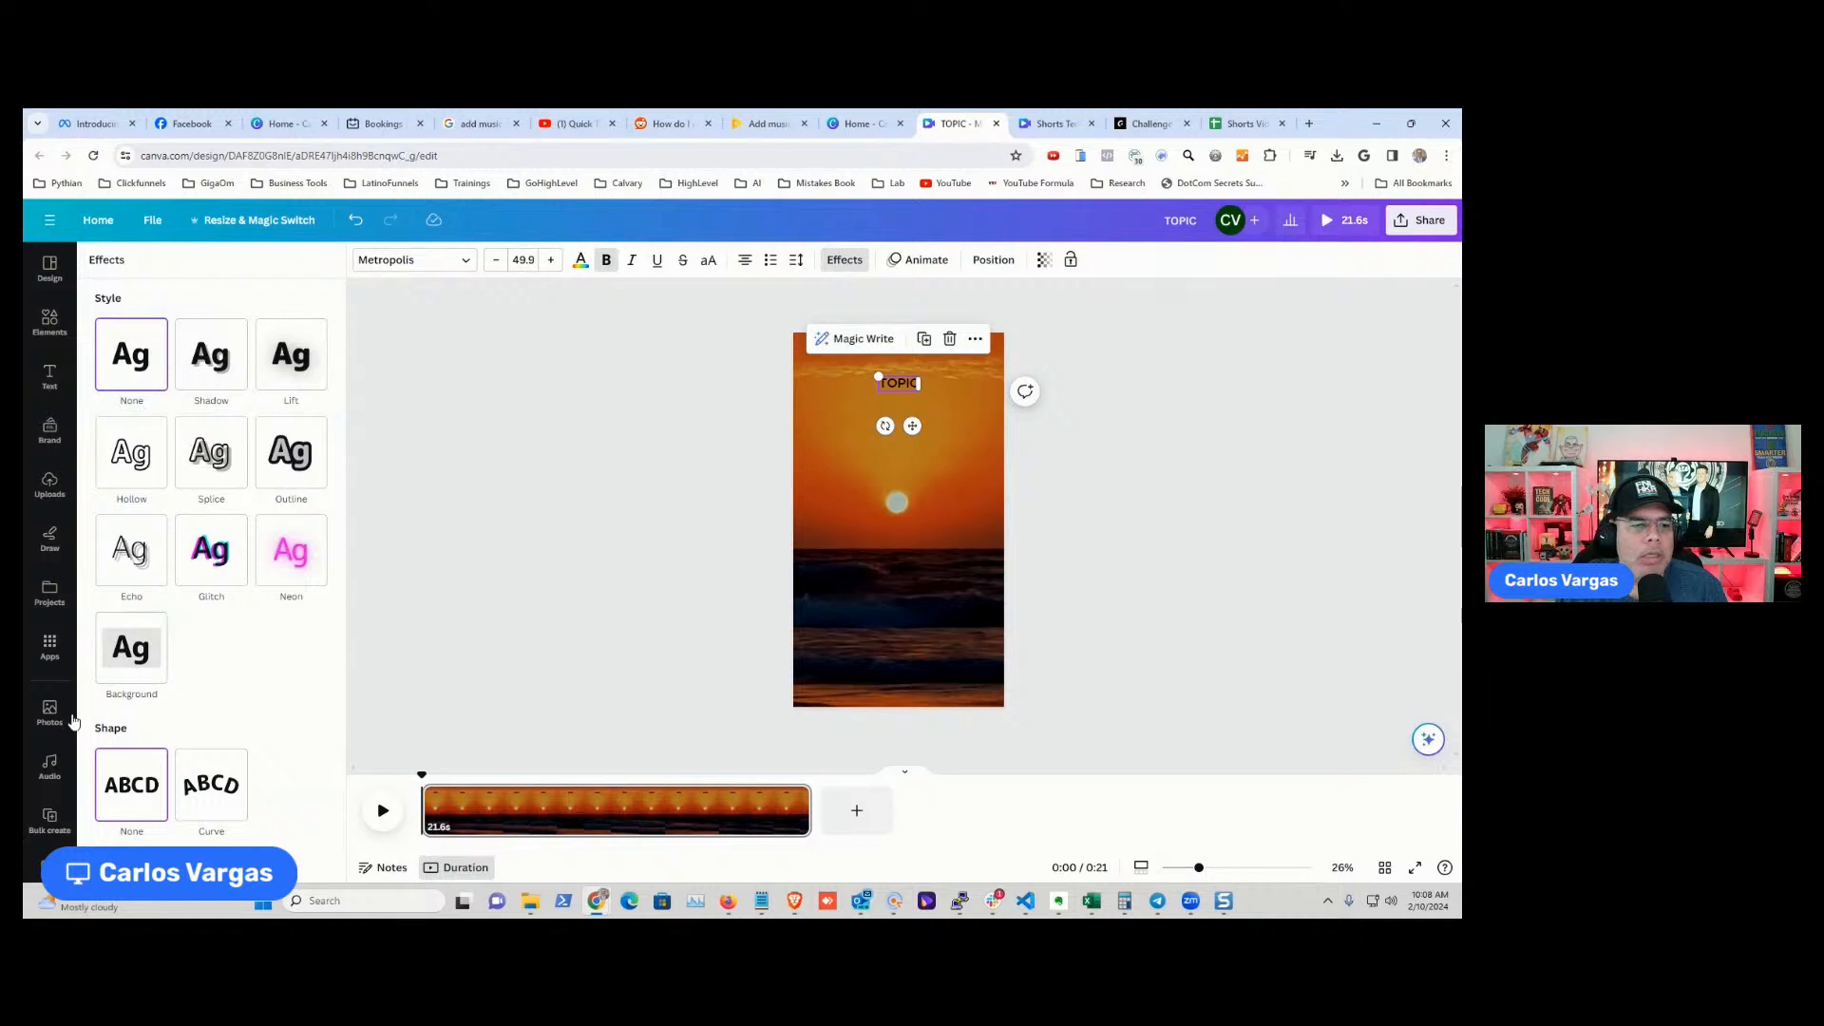
click(155, 648)
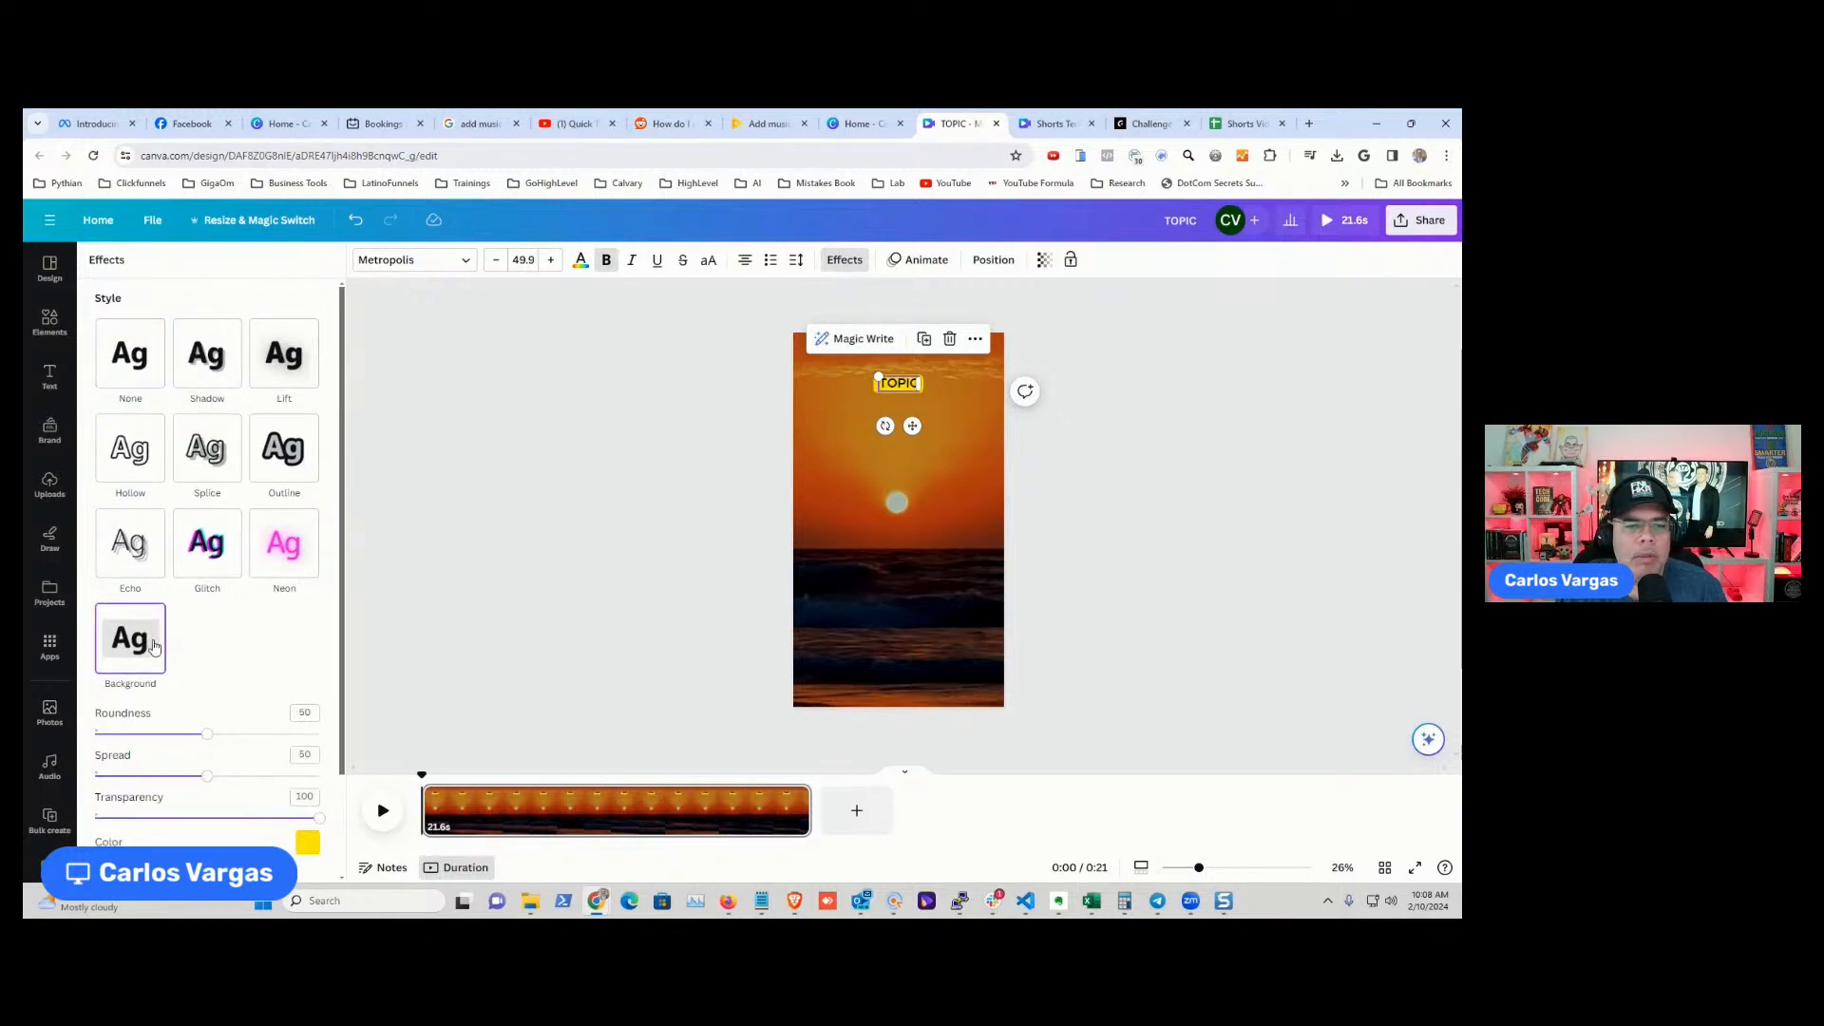
scroll(278, 681, down, 2)
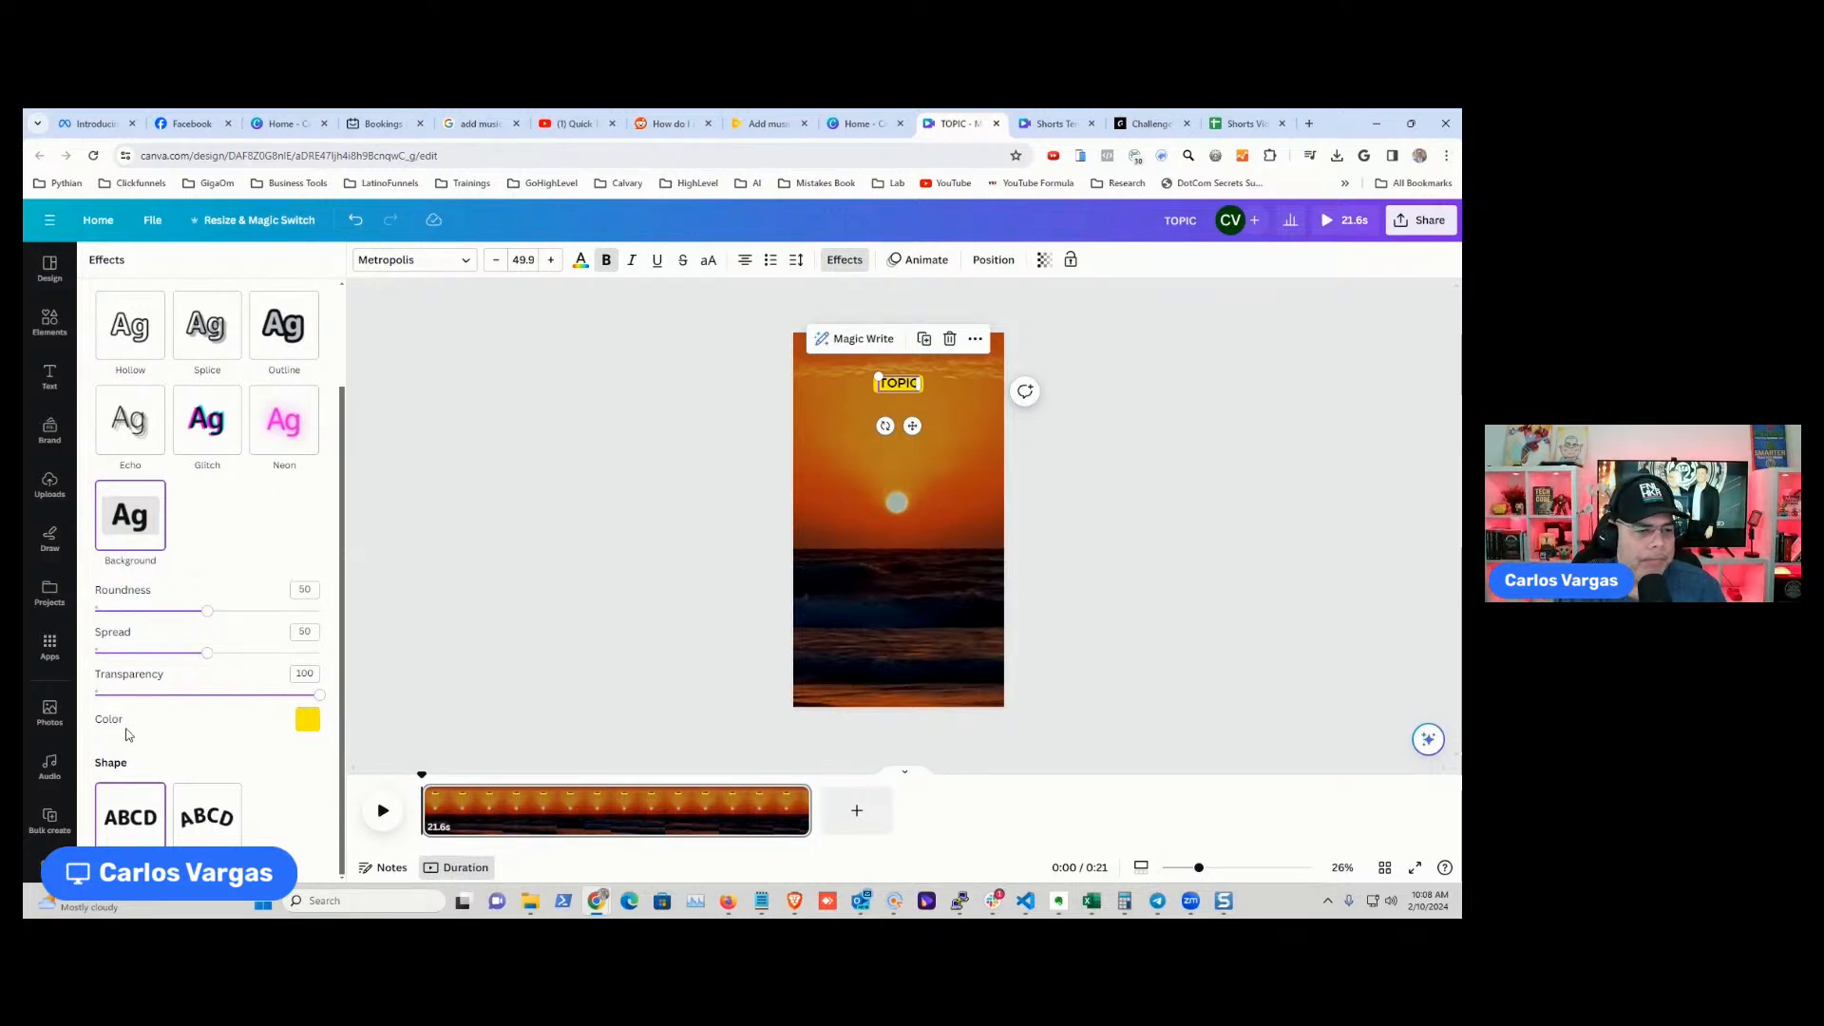
click(308, 721)
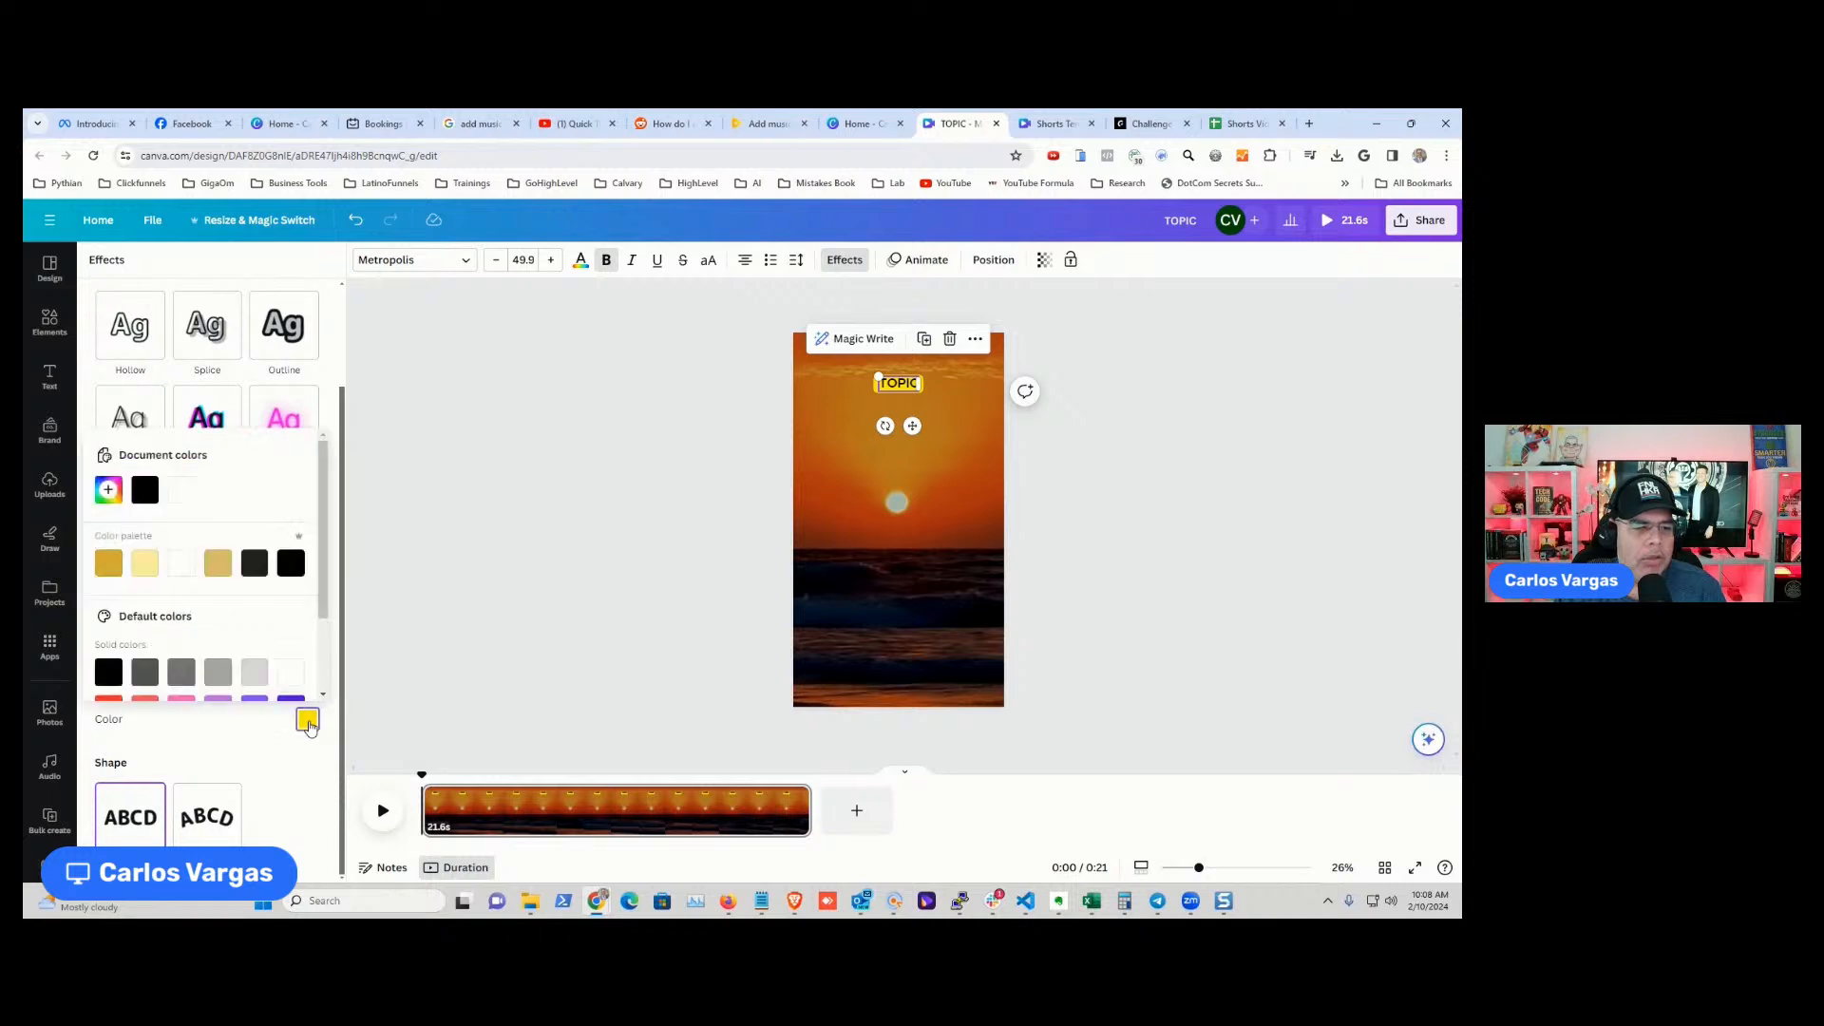
click(291, 563)
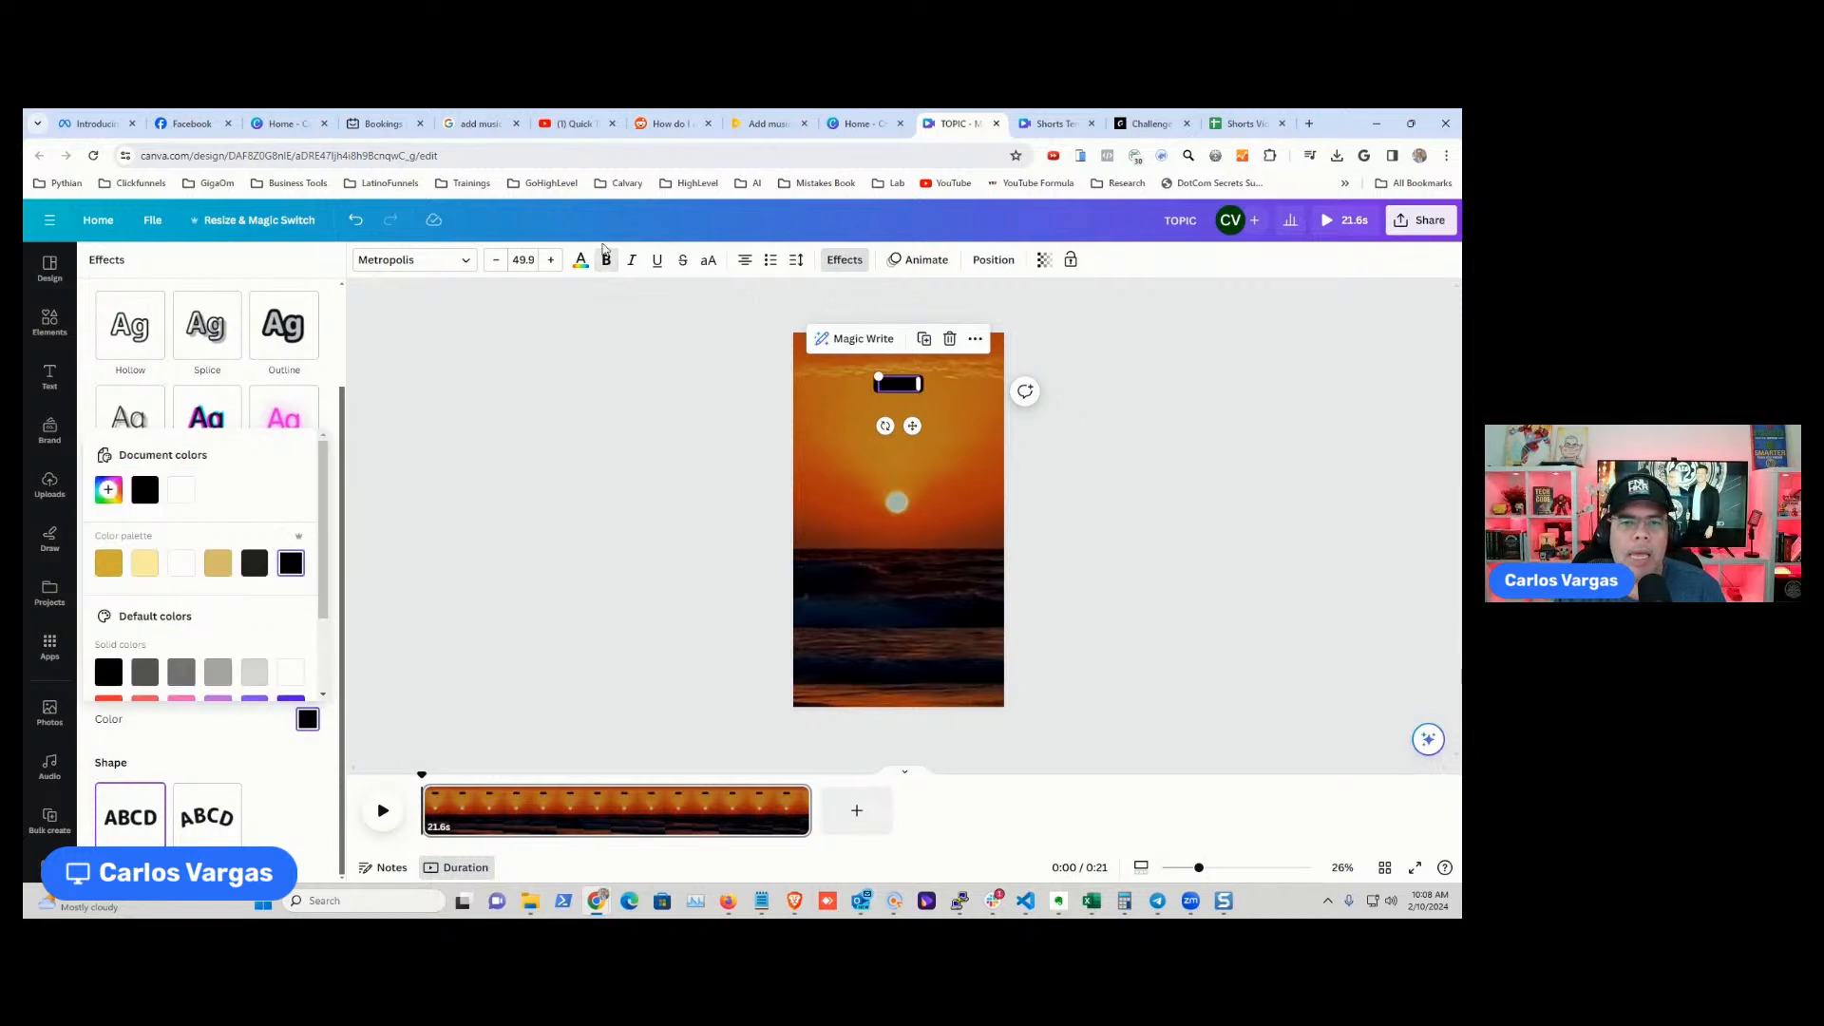
- Change the TOPIC text colour to the white from the brand palette
click(582, 266)
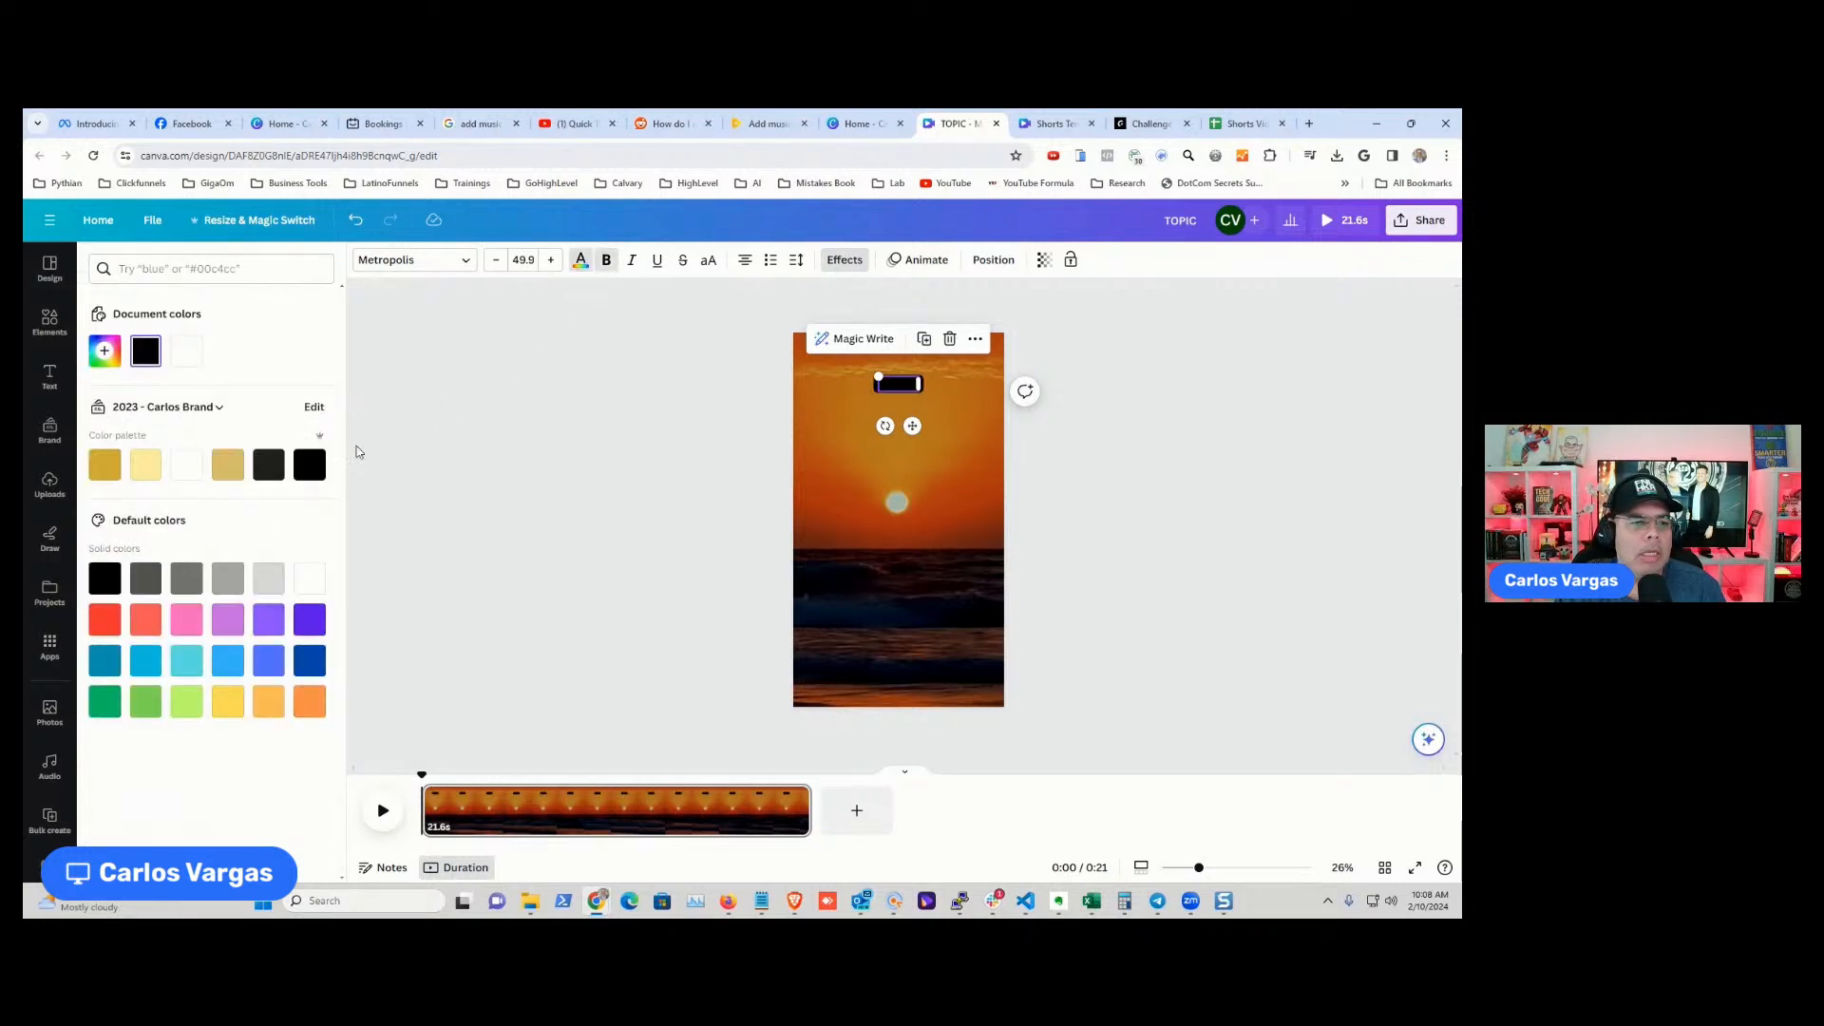
click(186, 465)
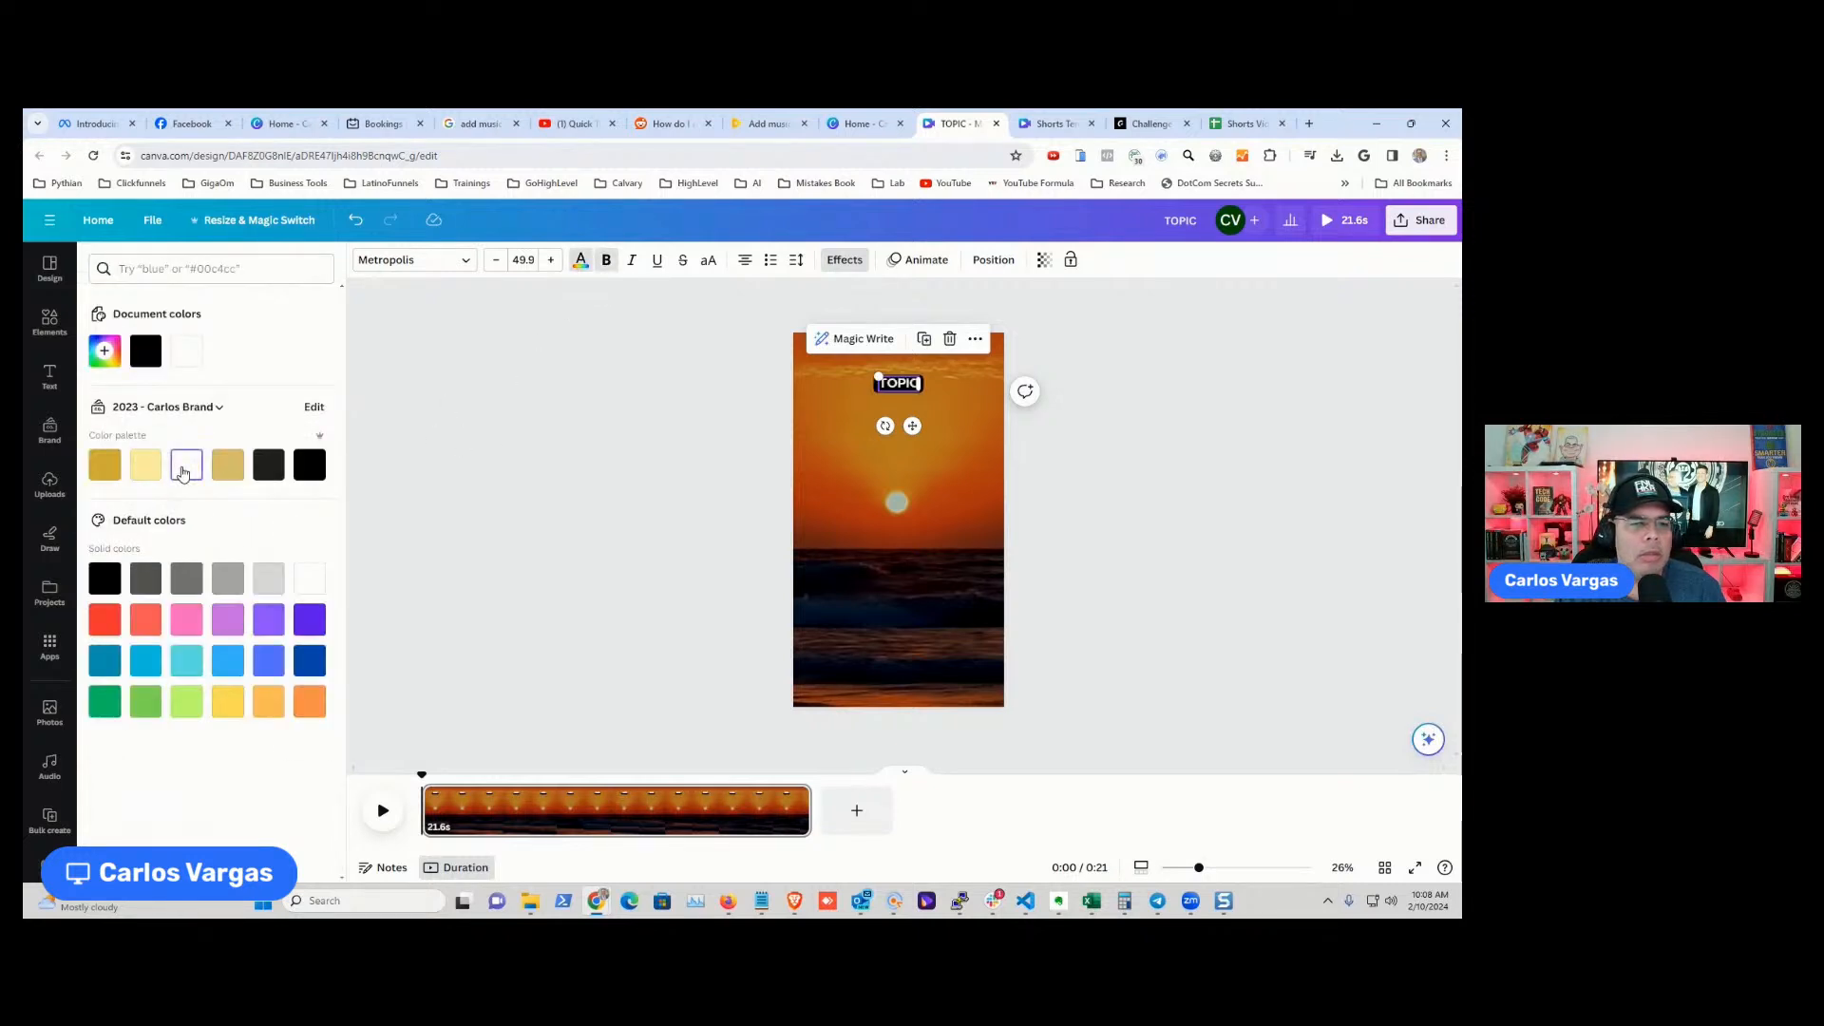
click(730, 417)
click(1098, 412)
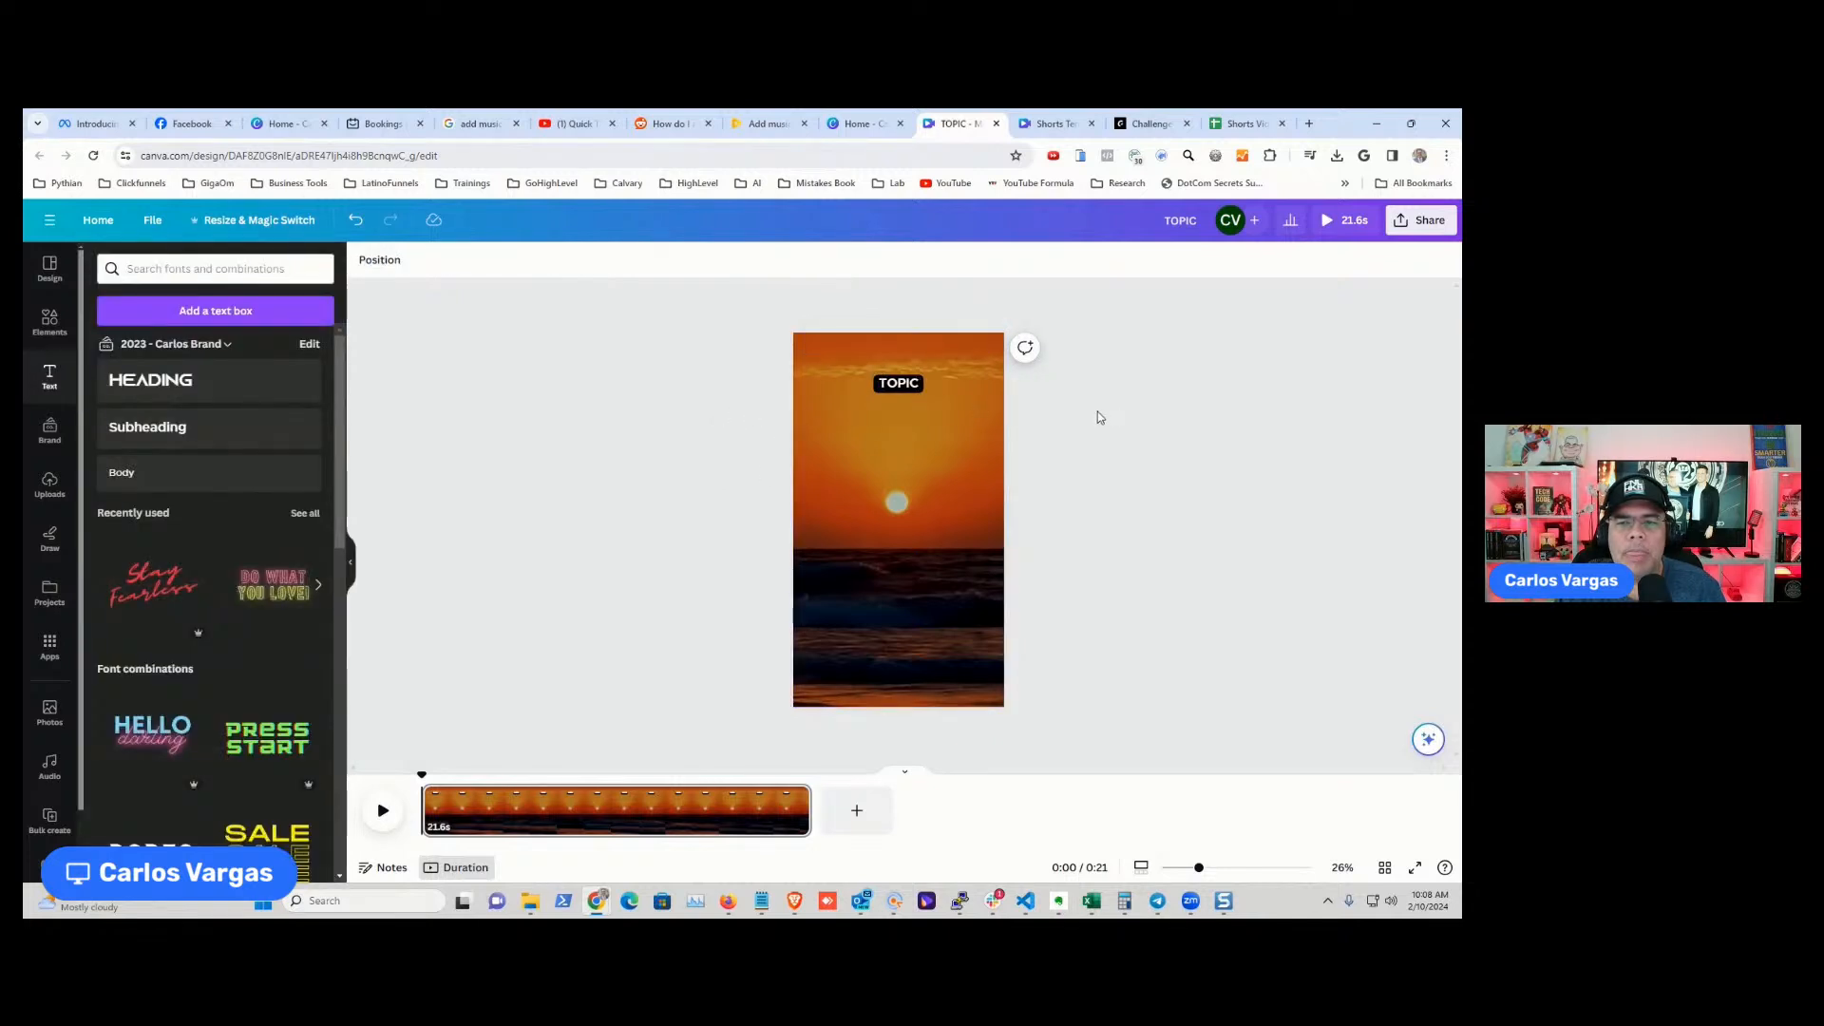
- Widen the TOPIC text box on both sides to nearly the page's full width, keeping the text centred
click(890, 385)
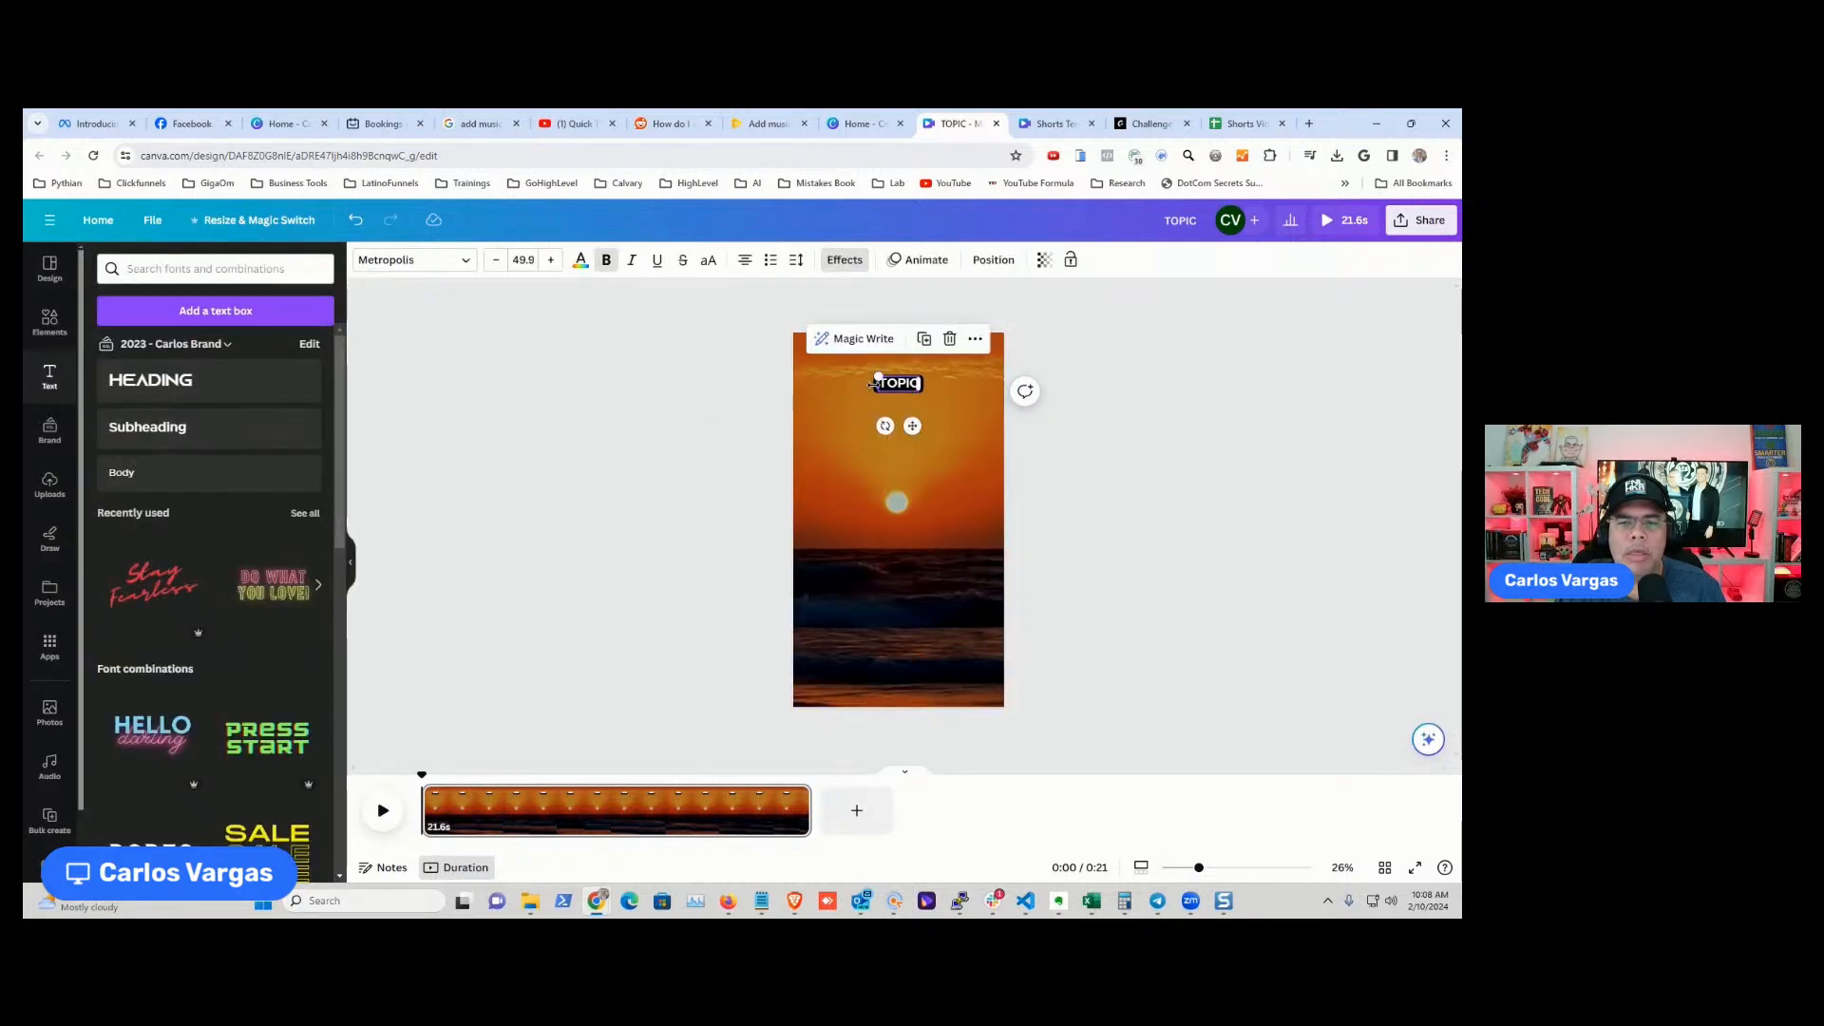
drag(861, 385, 984, 384)
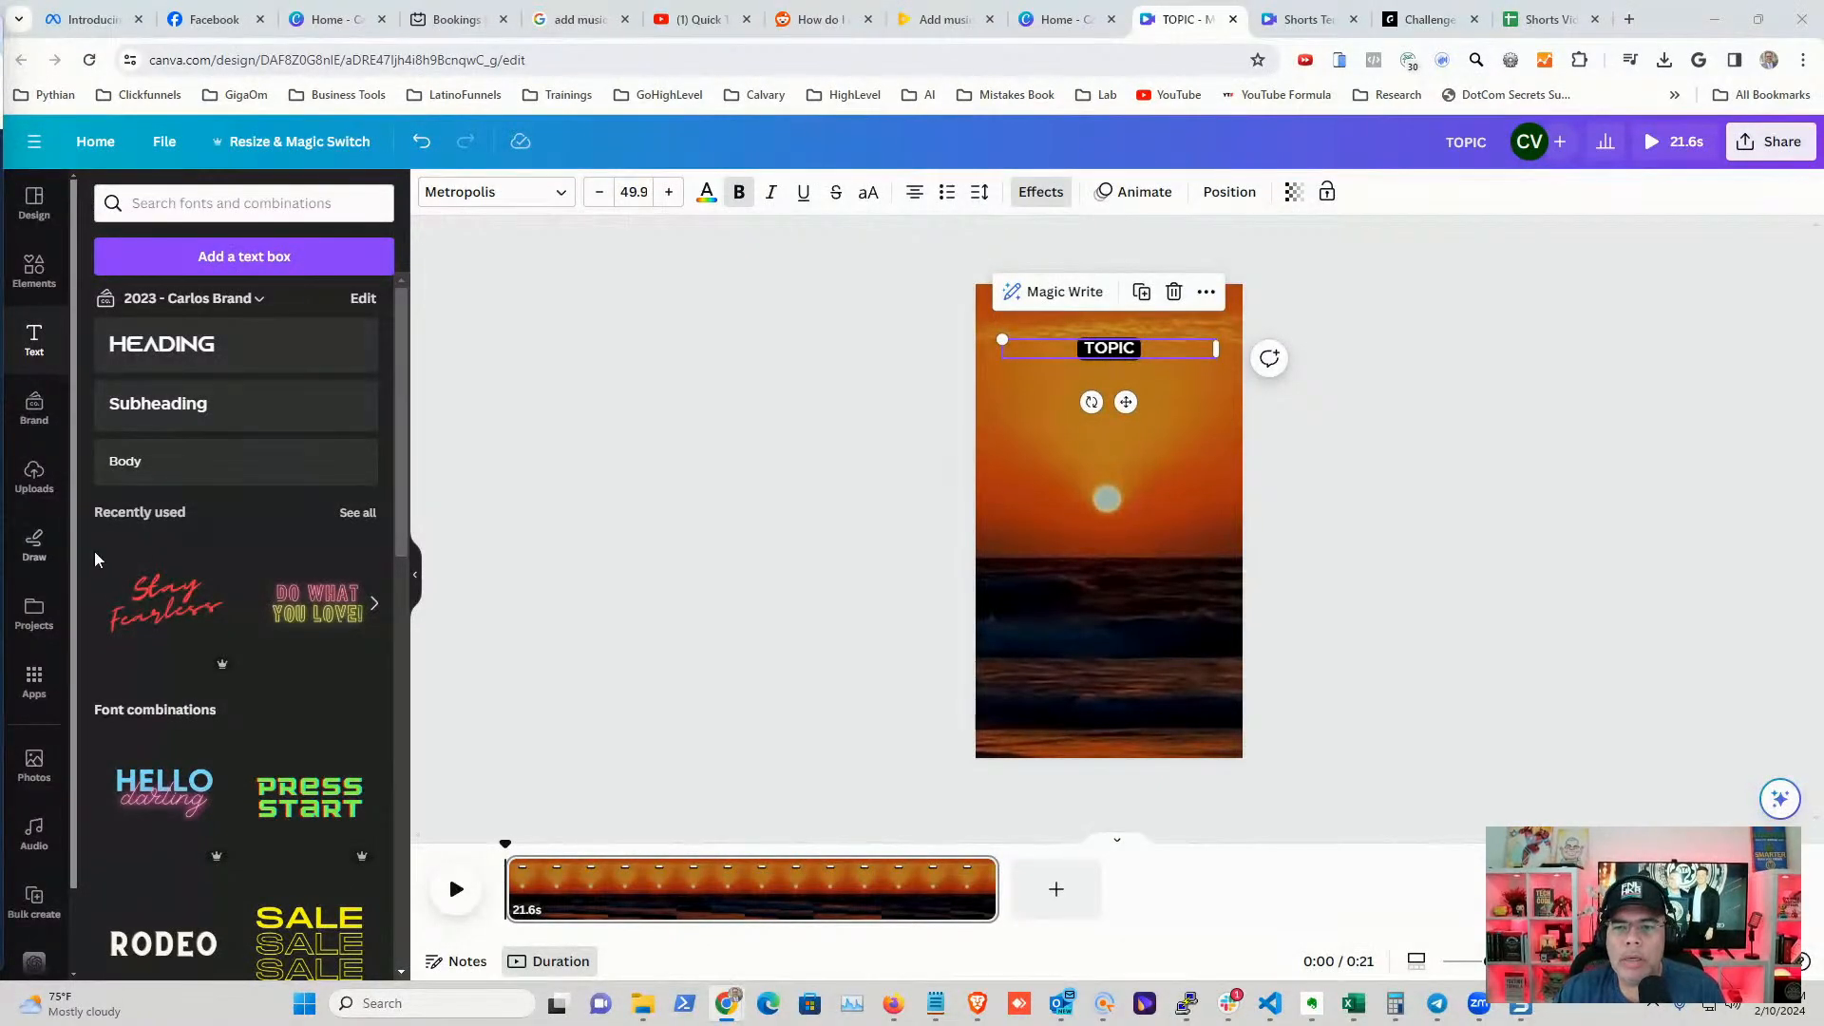
click(1349, 545)
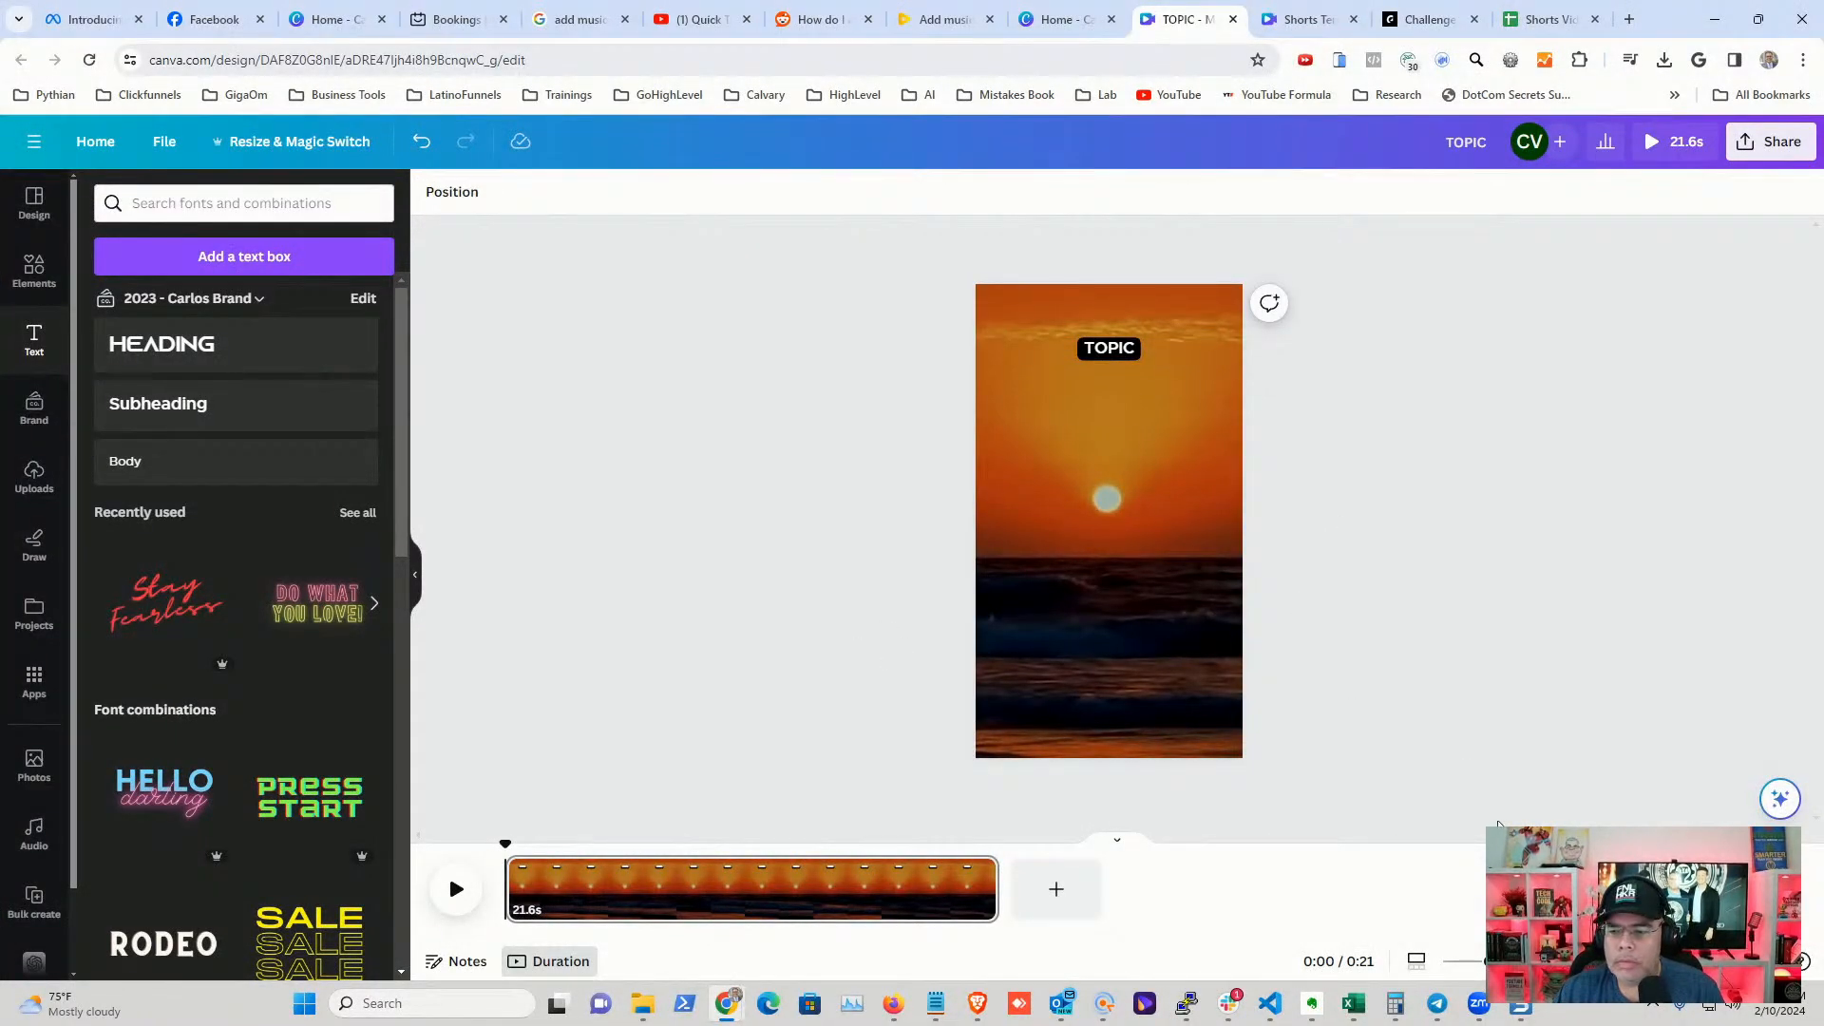
- Move the TOPIC label slightly higher, closer to the page's upper edge
drag(1490, 964, 1500, 963)
click(1125, 316)
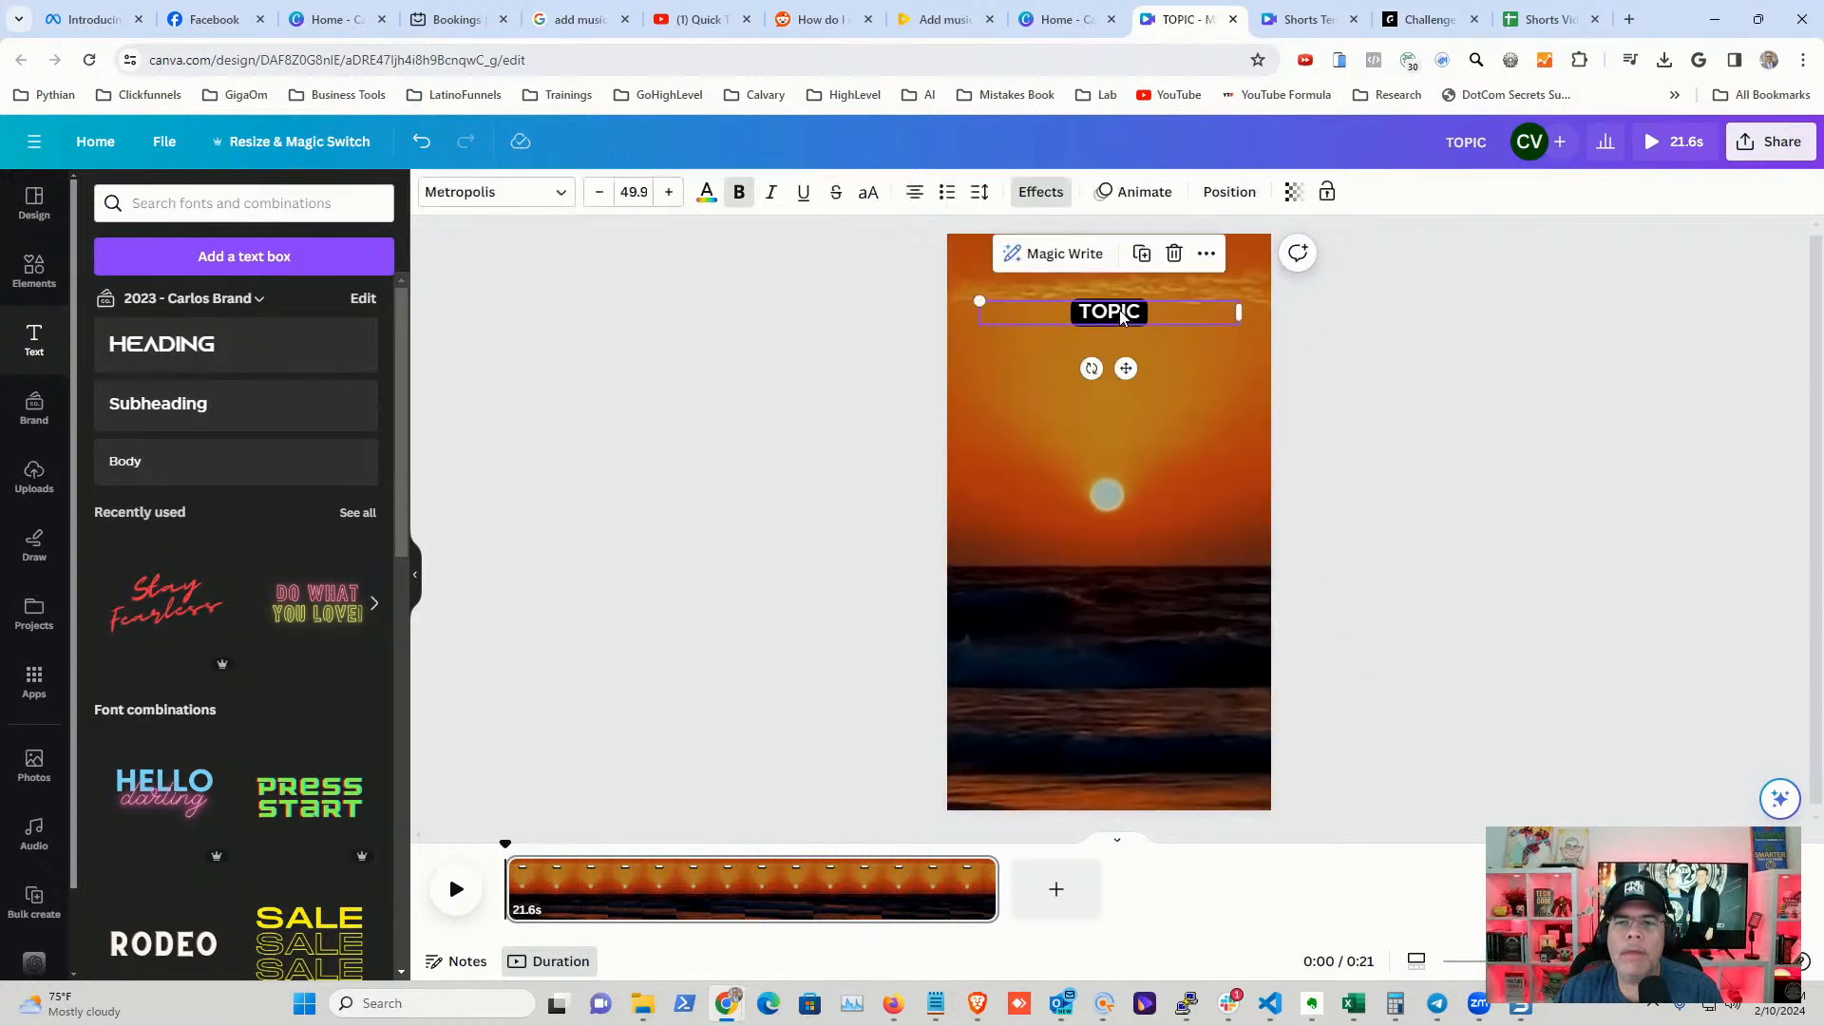
drag(1125, 317, 1118, 293)
click(838, 442)
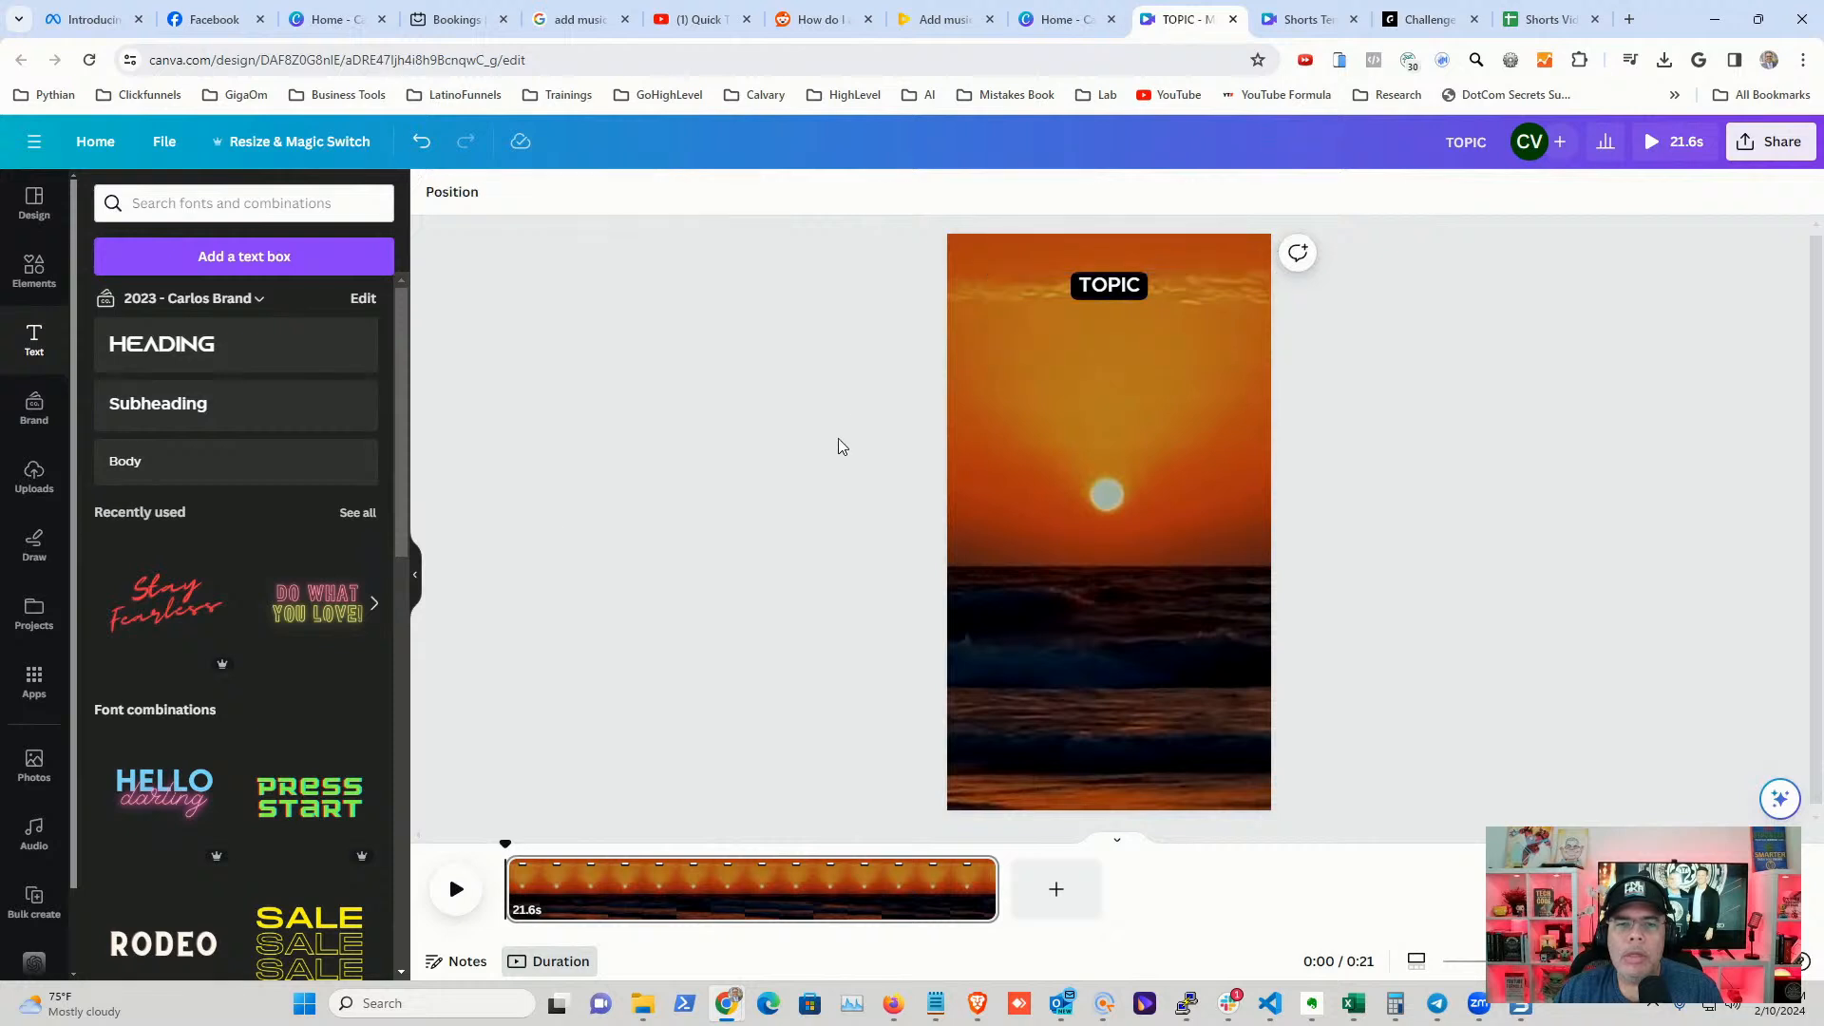
- Add a second subheading, enlarge it to about size 50.9, and centre it between the TOPIC label and the sun
click(181, 407)
drag(1079, 513, 1018, 499)
drag(1095, 564, 1104, 484)
double_click(1111, 422)
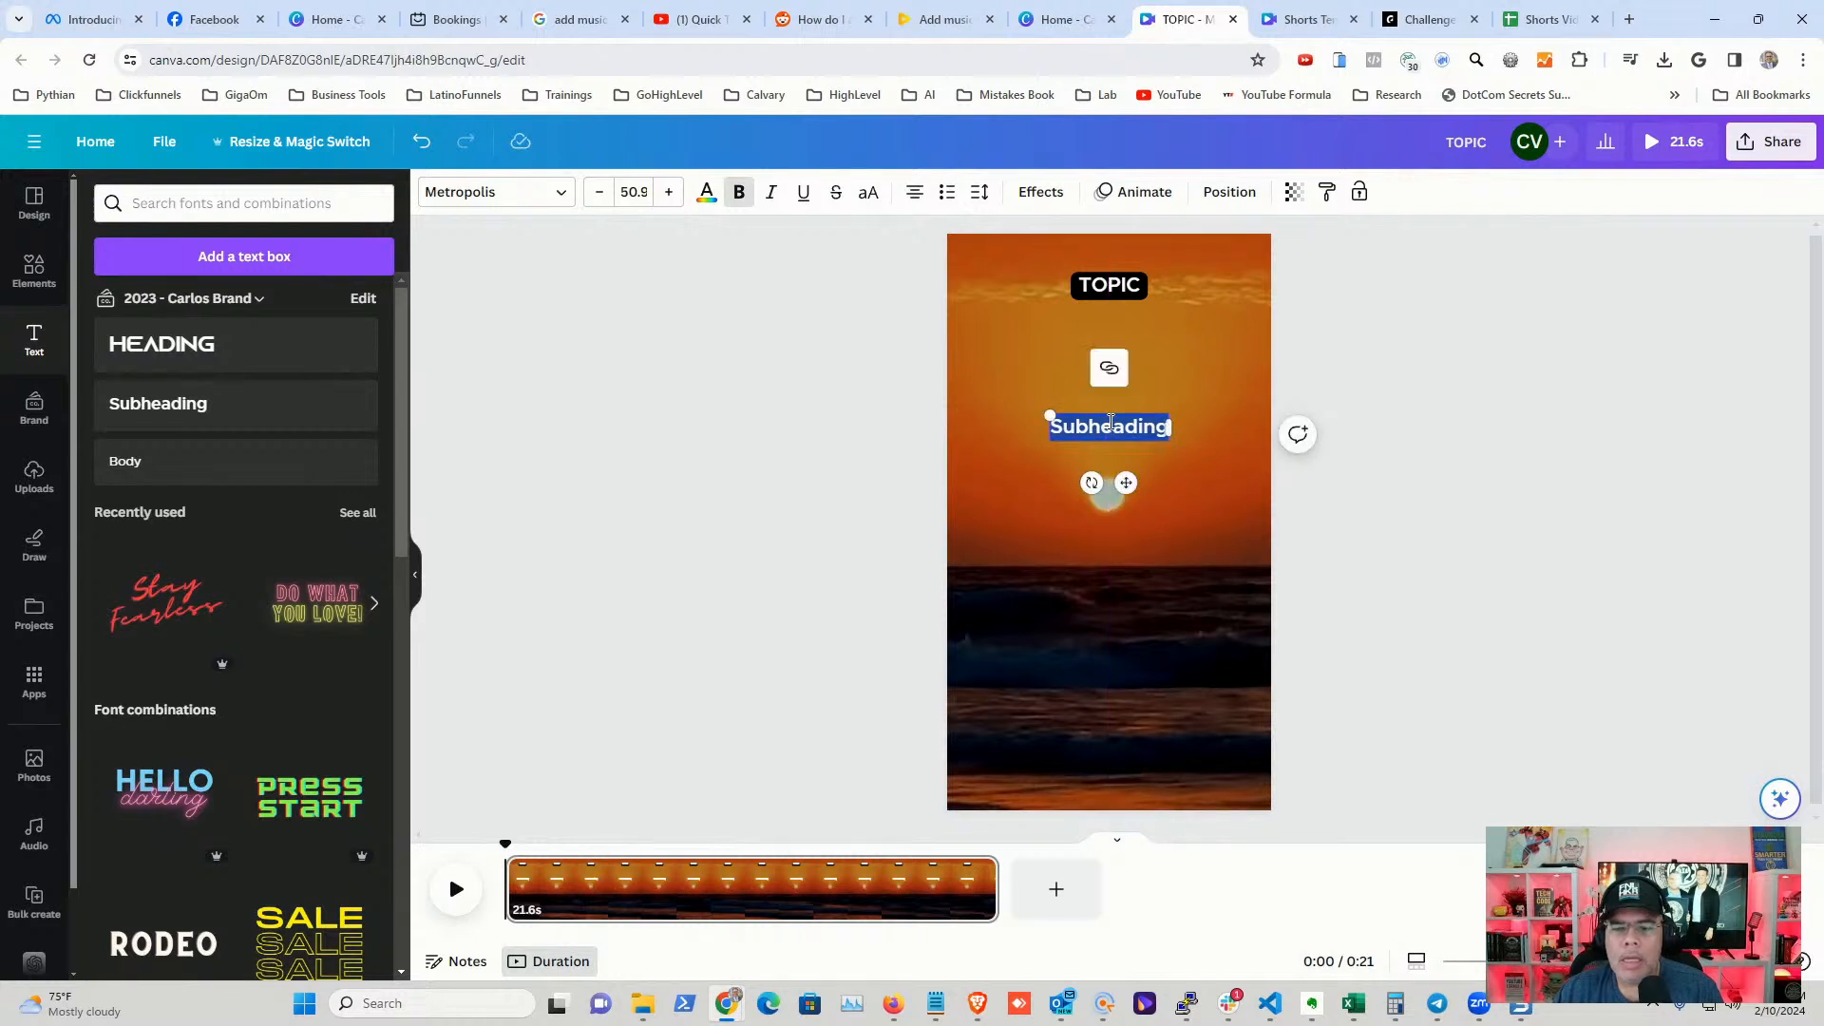
text(TOPC)
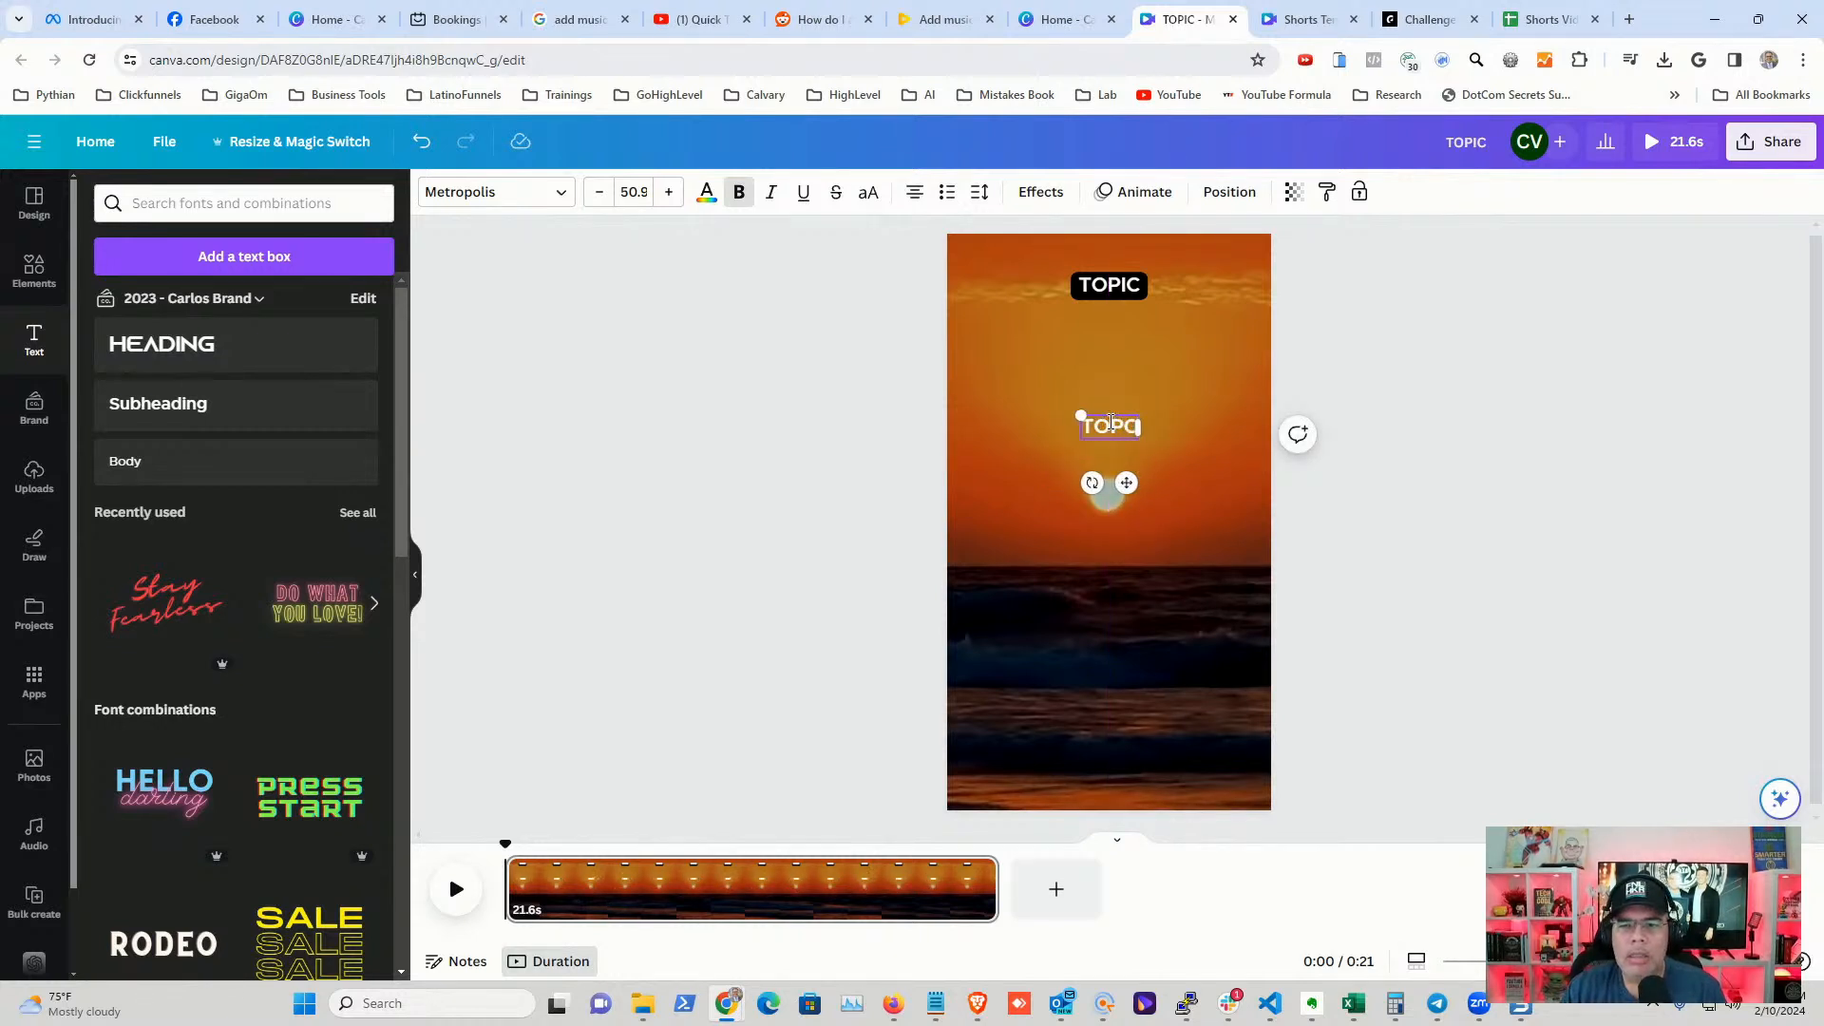
key(BackSpace)
text(IC)
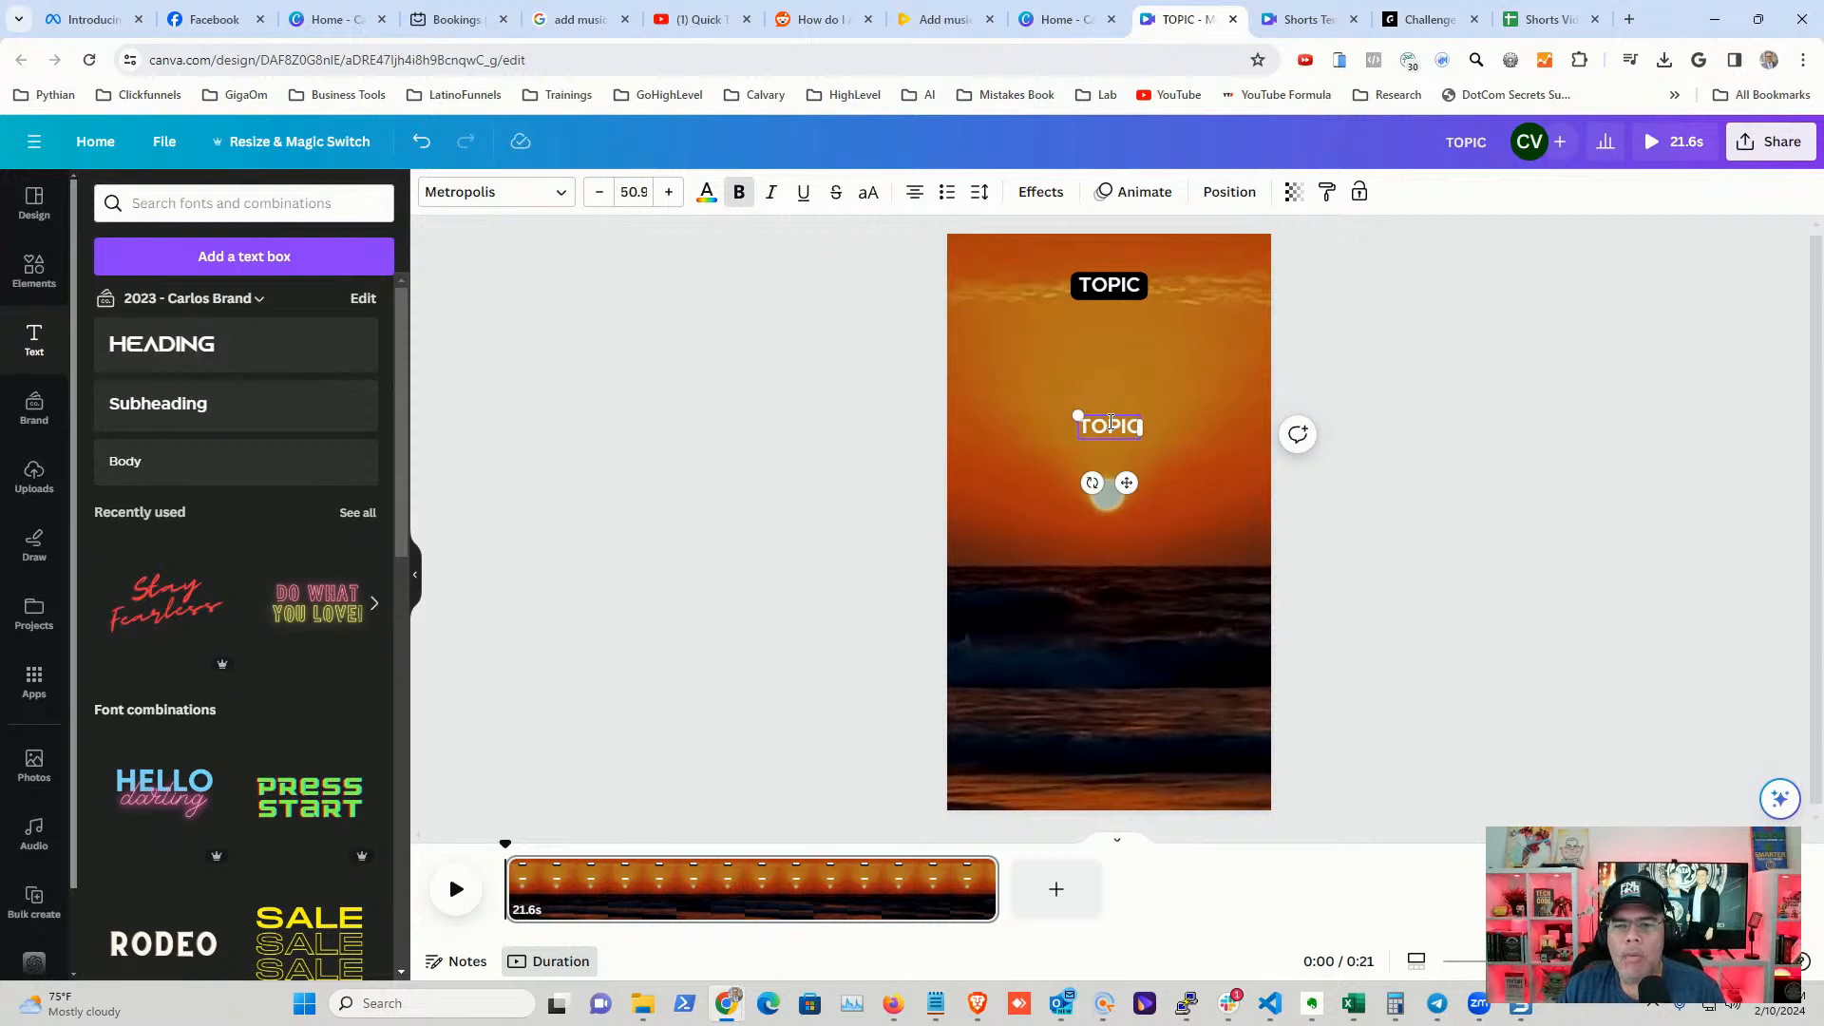
text( 1)
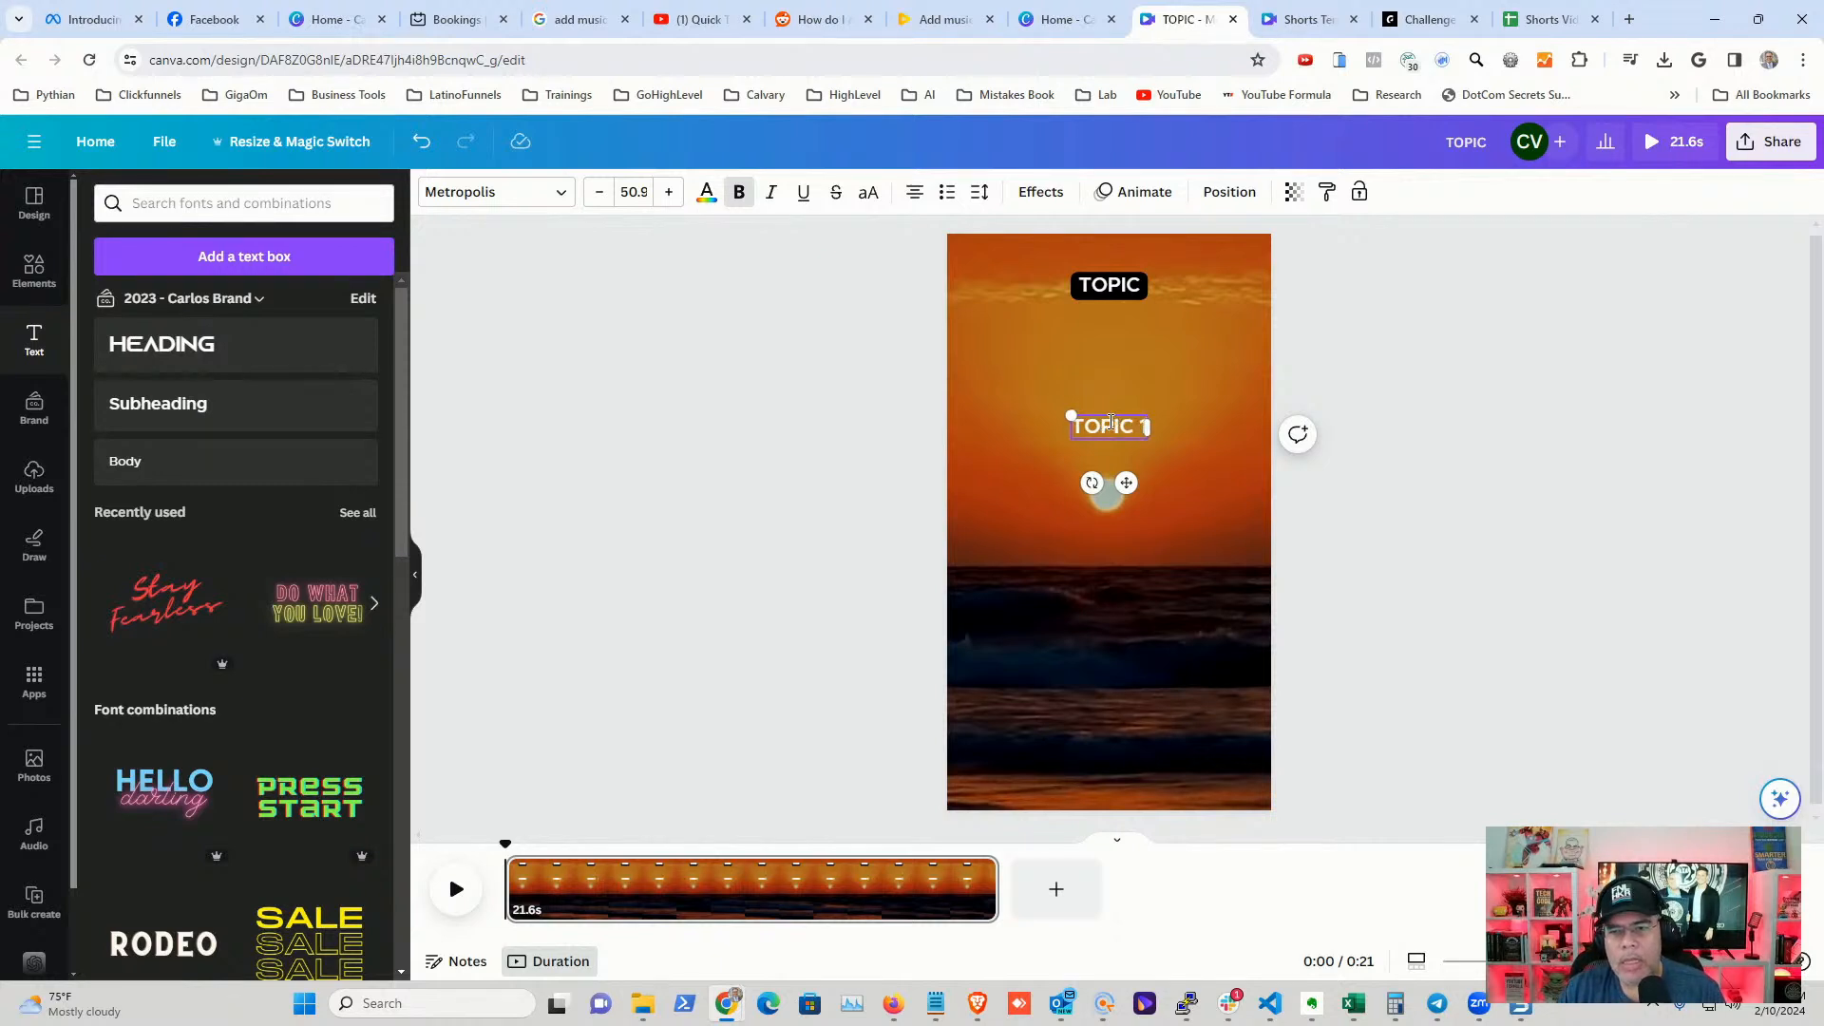
key(BackSpace)
key(BackSpace)
key(BackSpace)
key(BackSpace)
key(BackSpace)
key(BackSpace)
key(BackSpace)
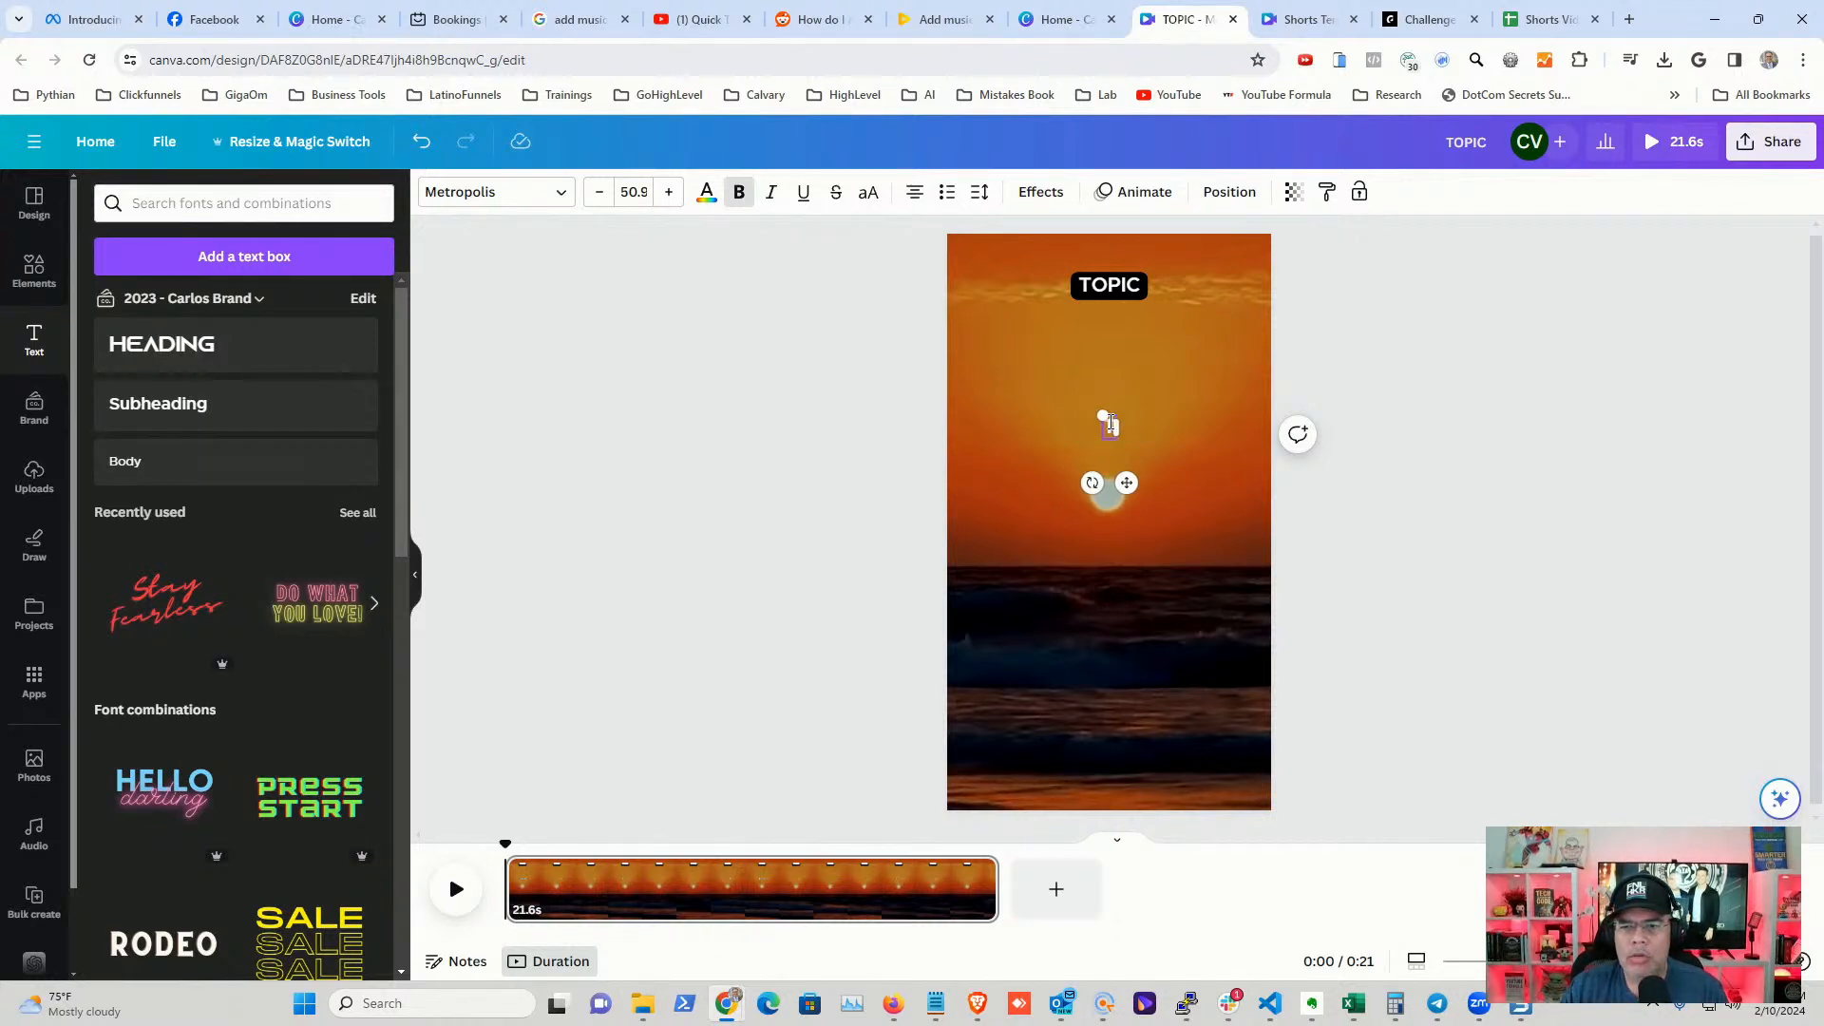
- Enter PART 1 as the text of the second subheading
text(PARTE)
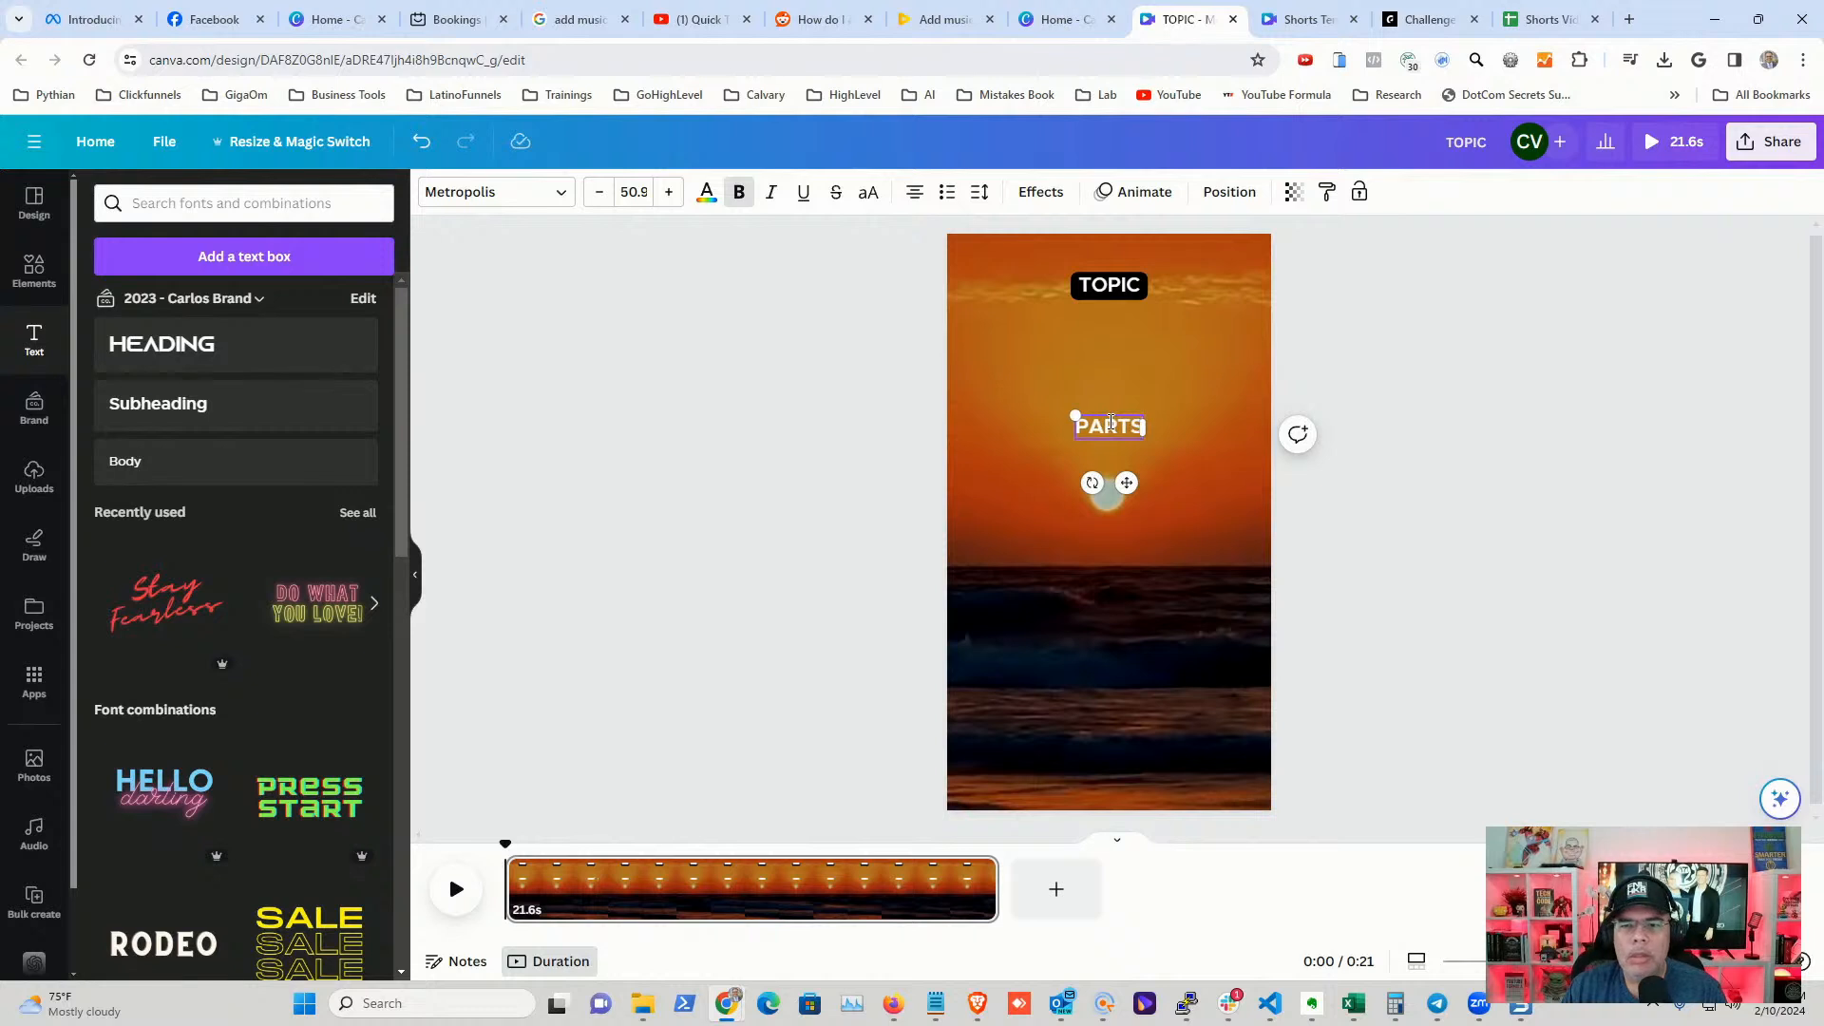
key(BackSpace)
text(1)
key(BackSpace)
text(1)
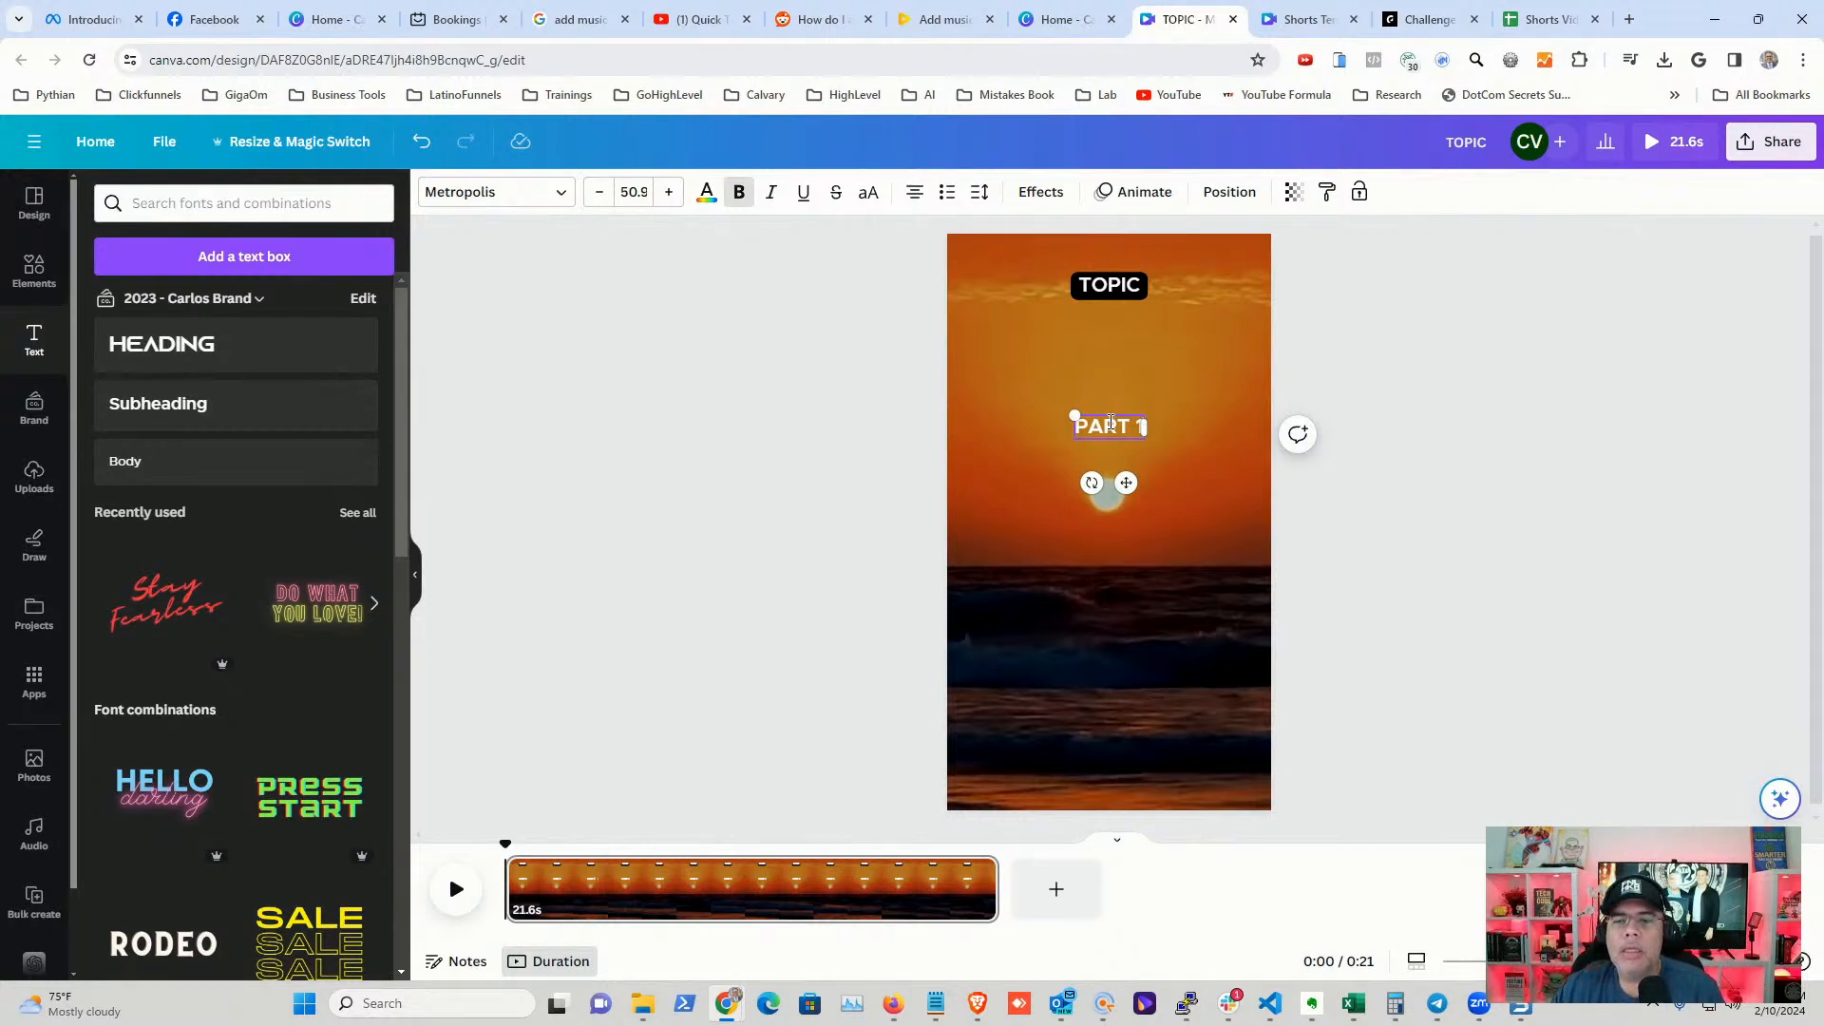
click(914, 469)
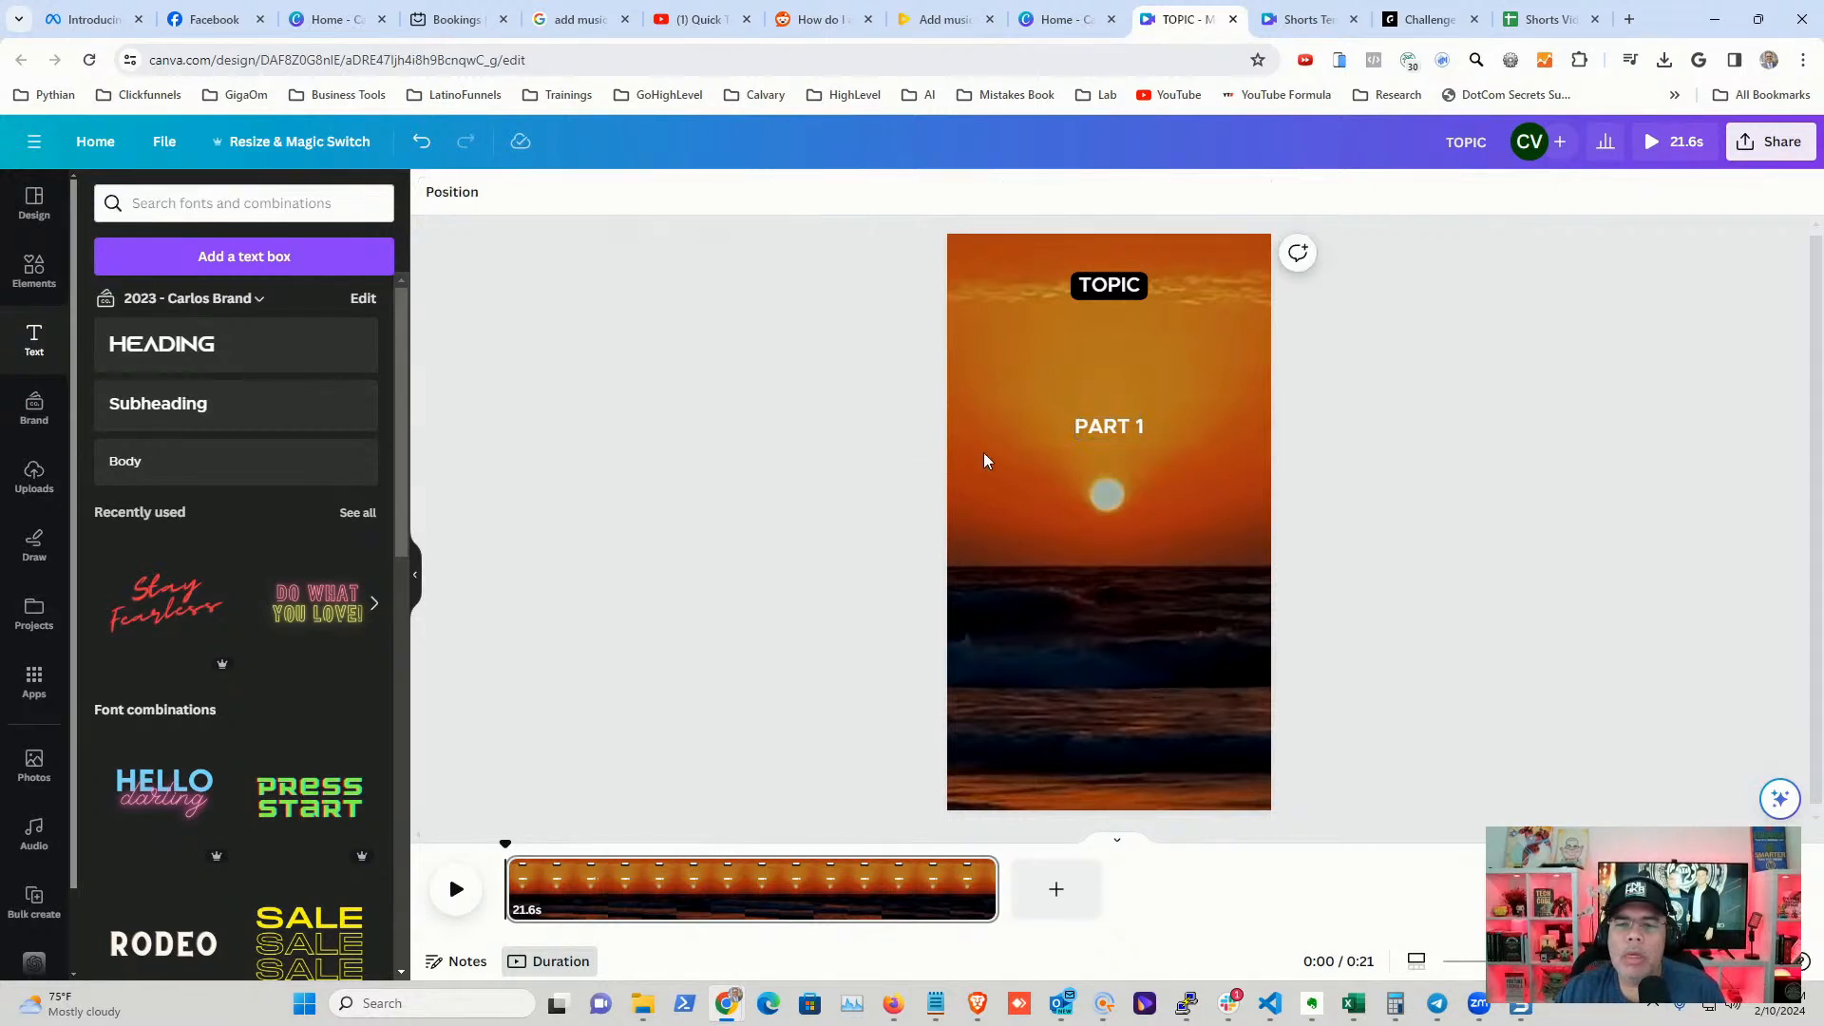
- Widen the PART 1 text box on both sides to match the TOPIC box's width and left-align its text
click(1108, 424)
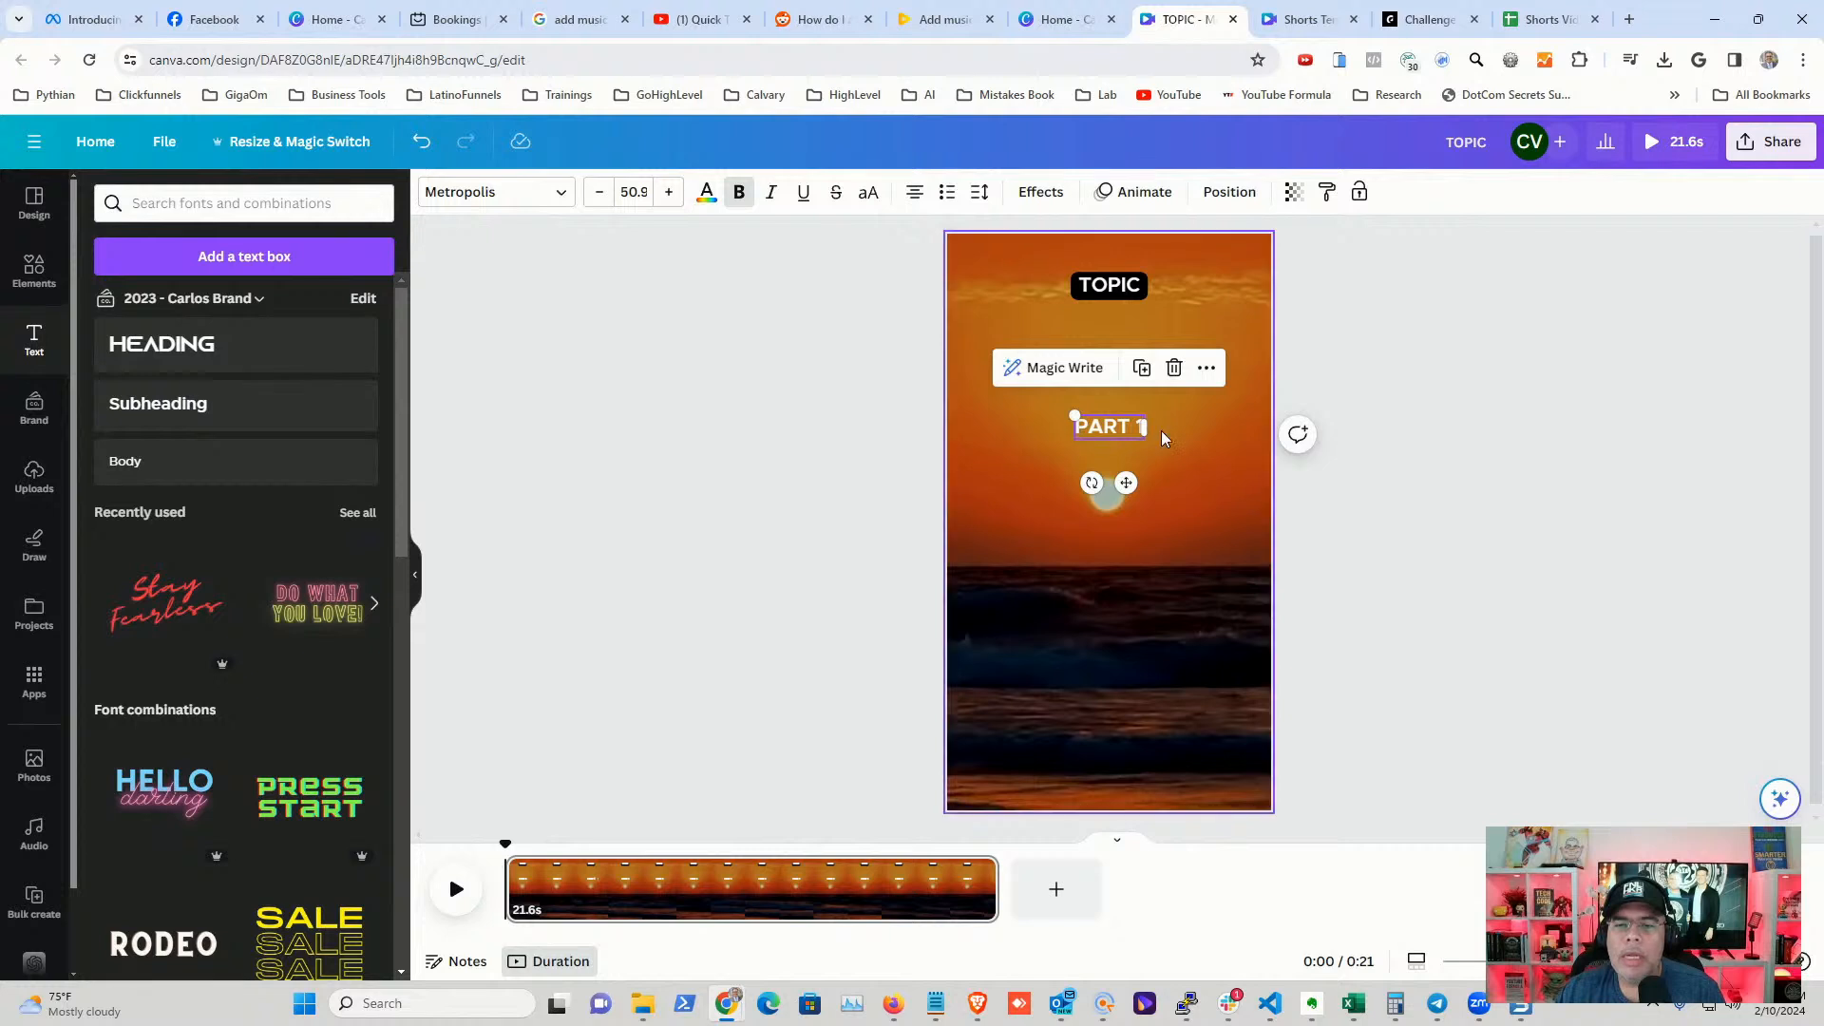
drag(1144, 428, 1242, 429)
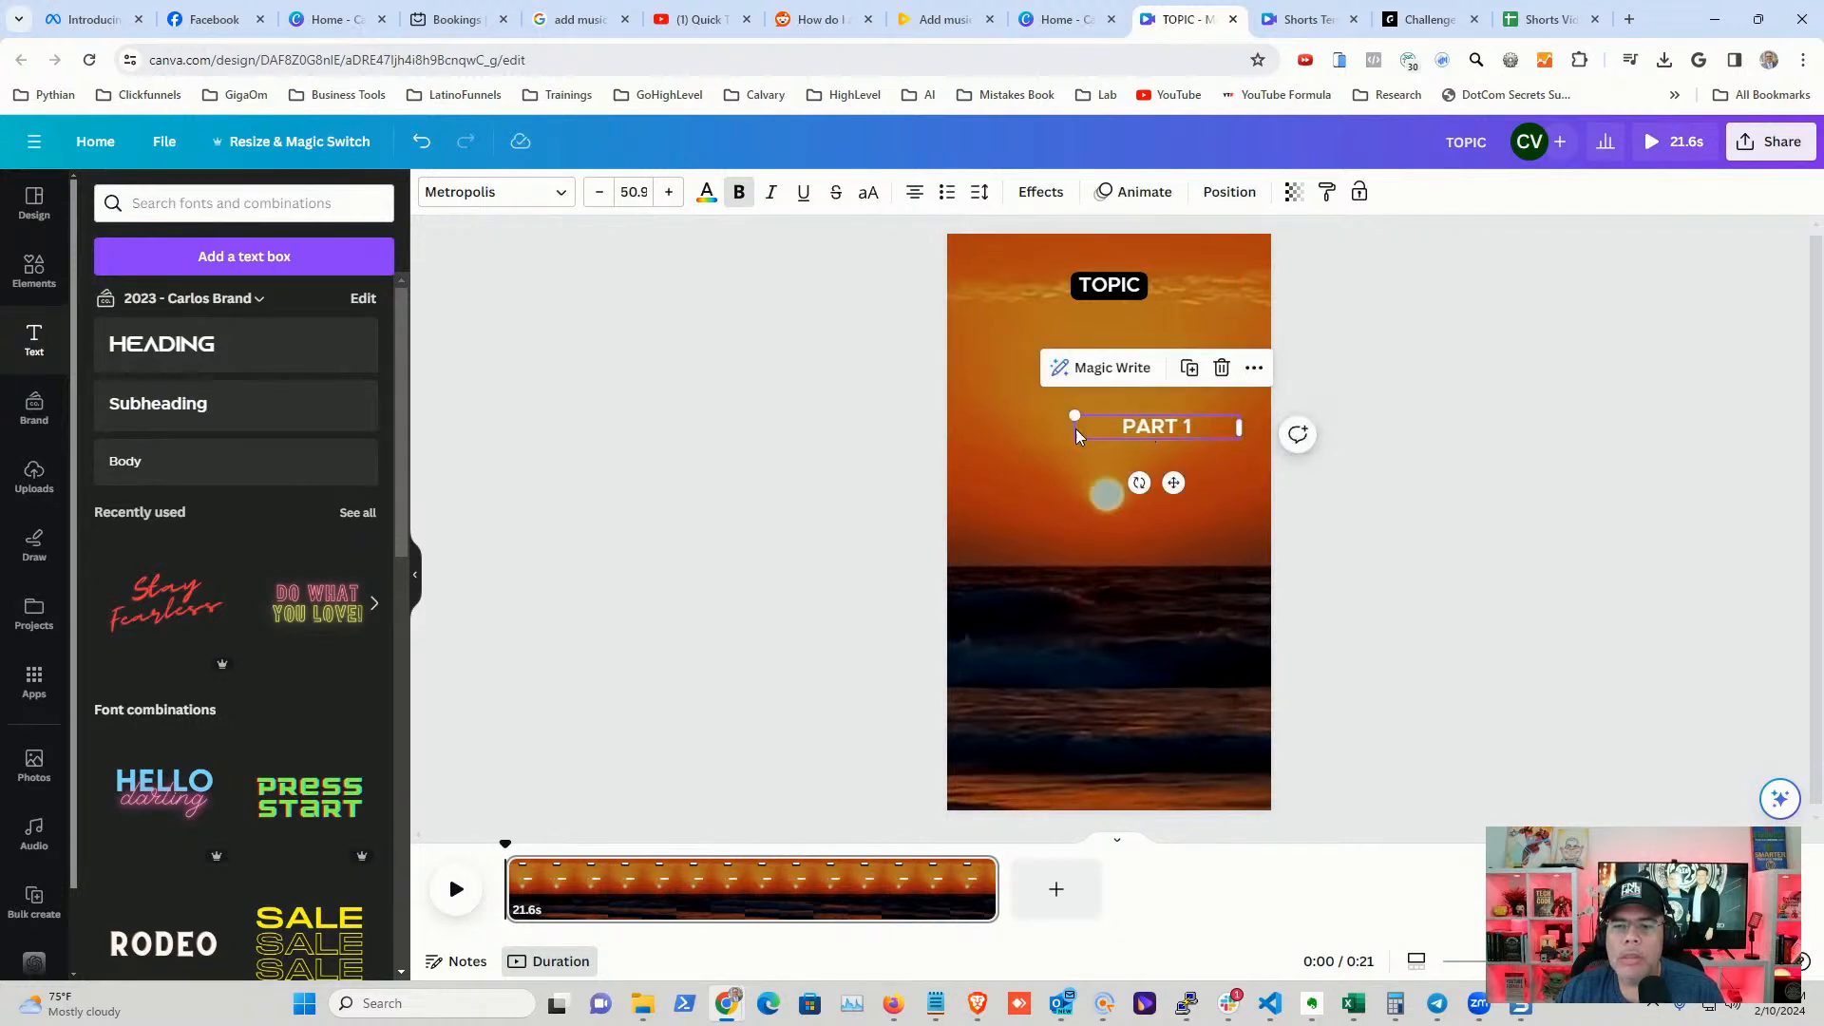
drag(1071, 426, 977, 428)
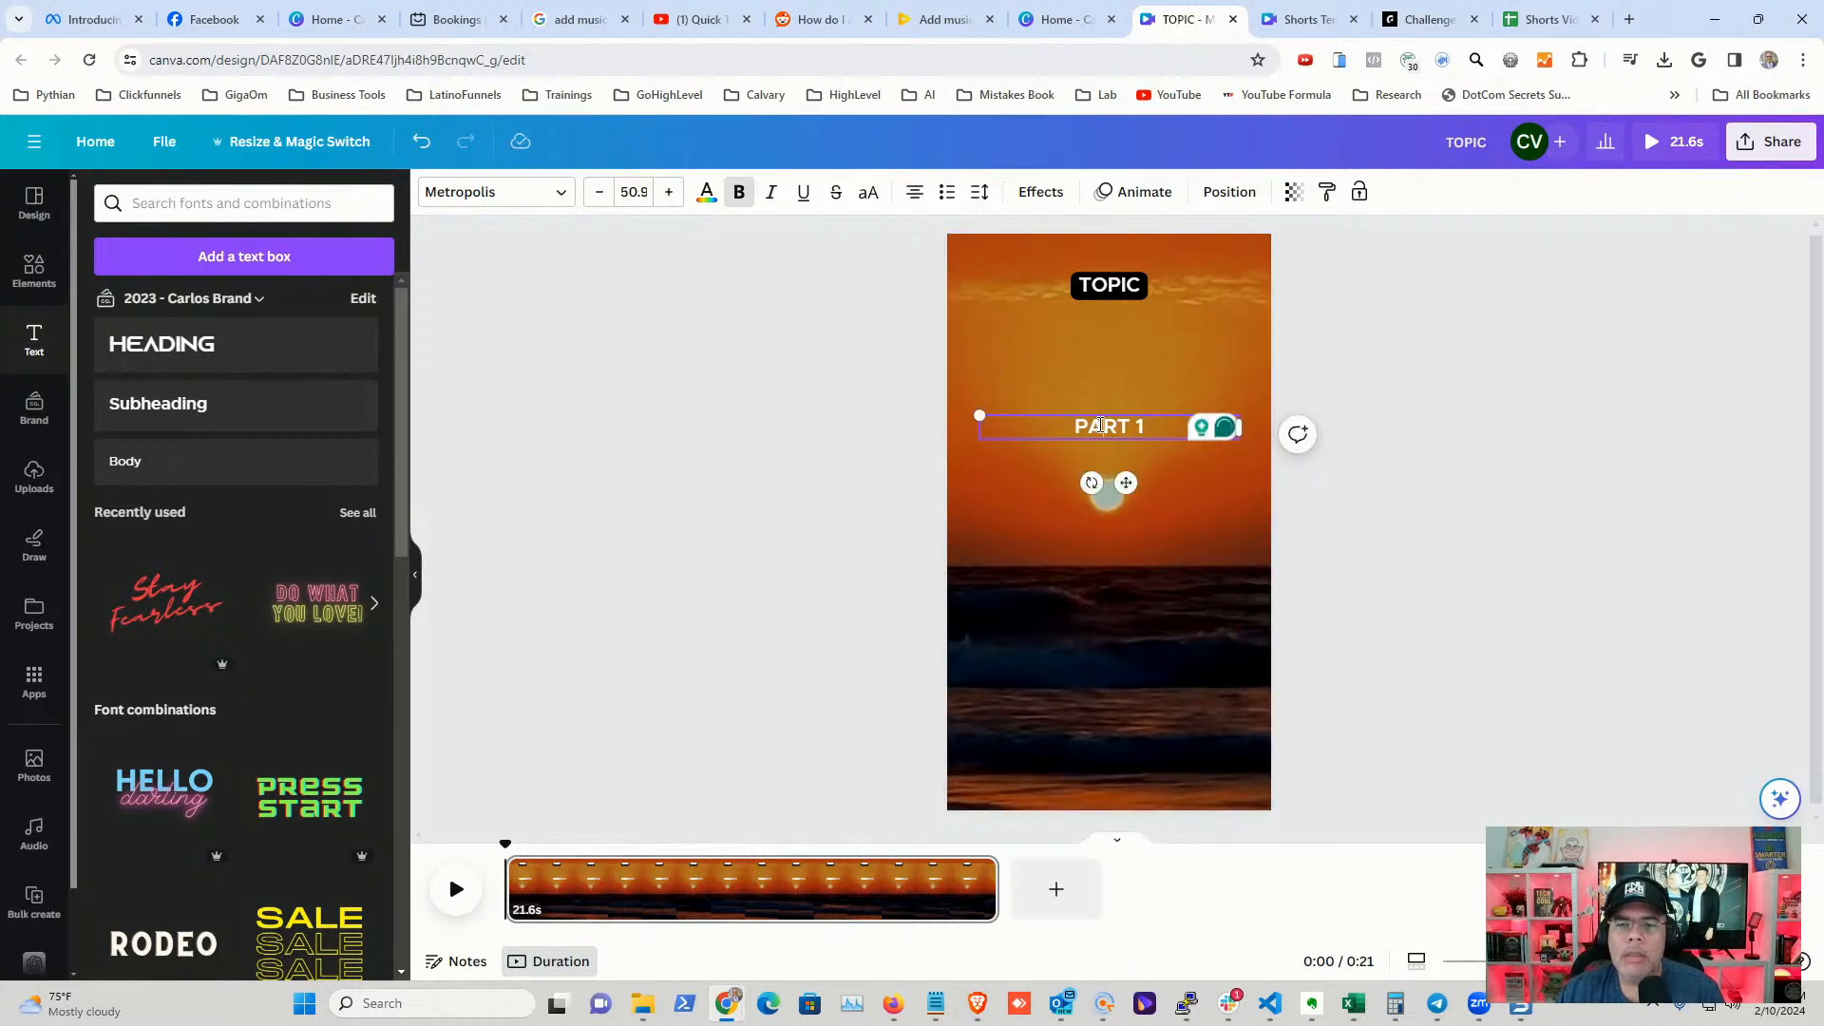
click(1361, 464)
click(1117, 426)
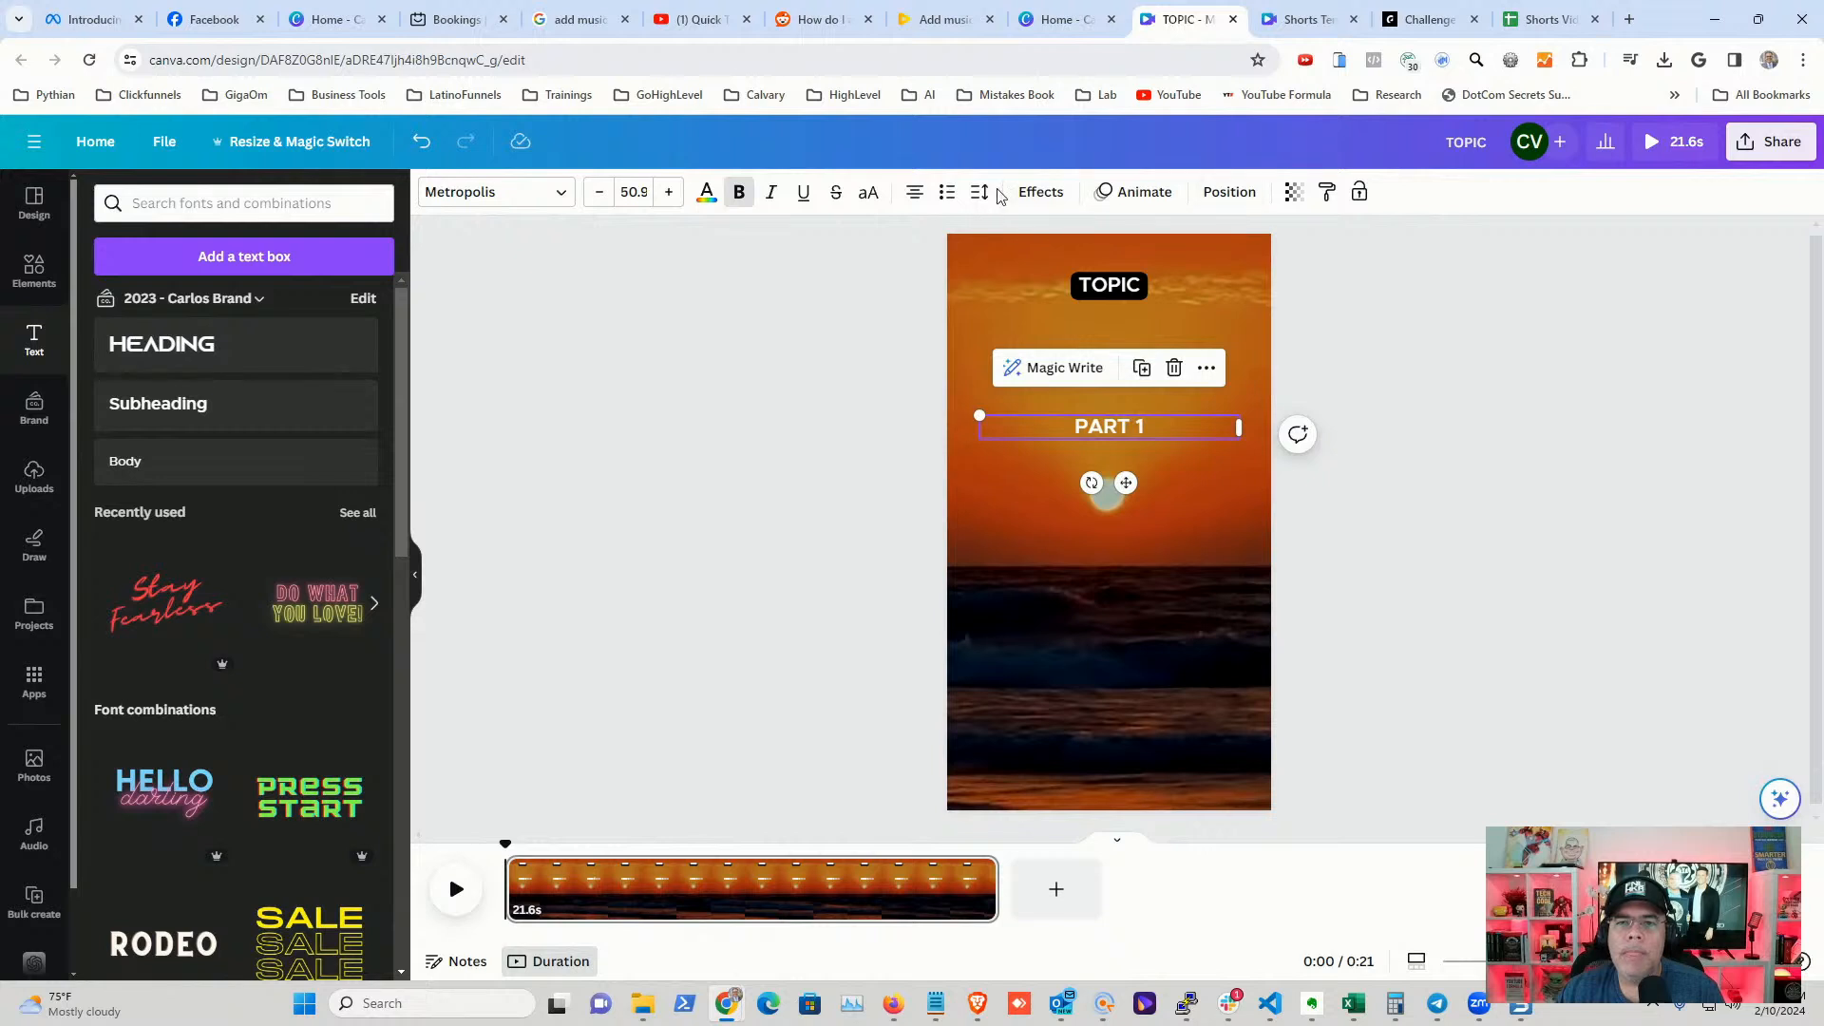
click(913, 194)
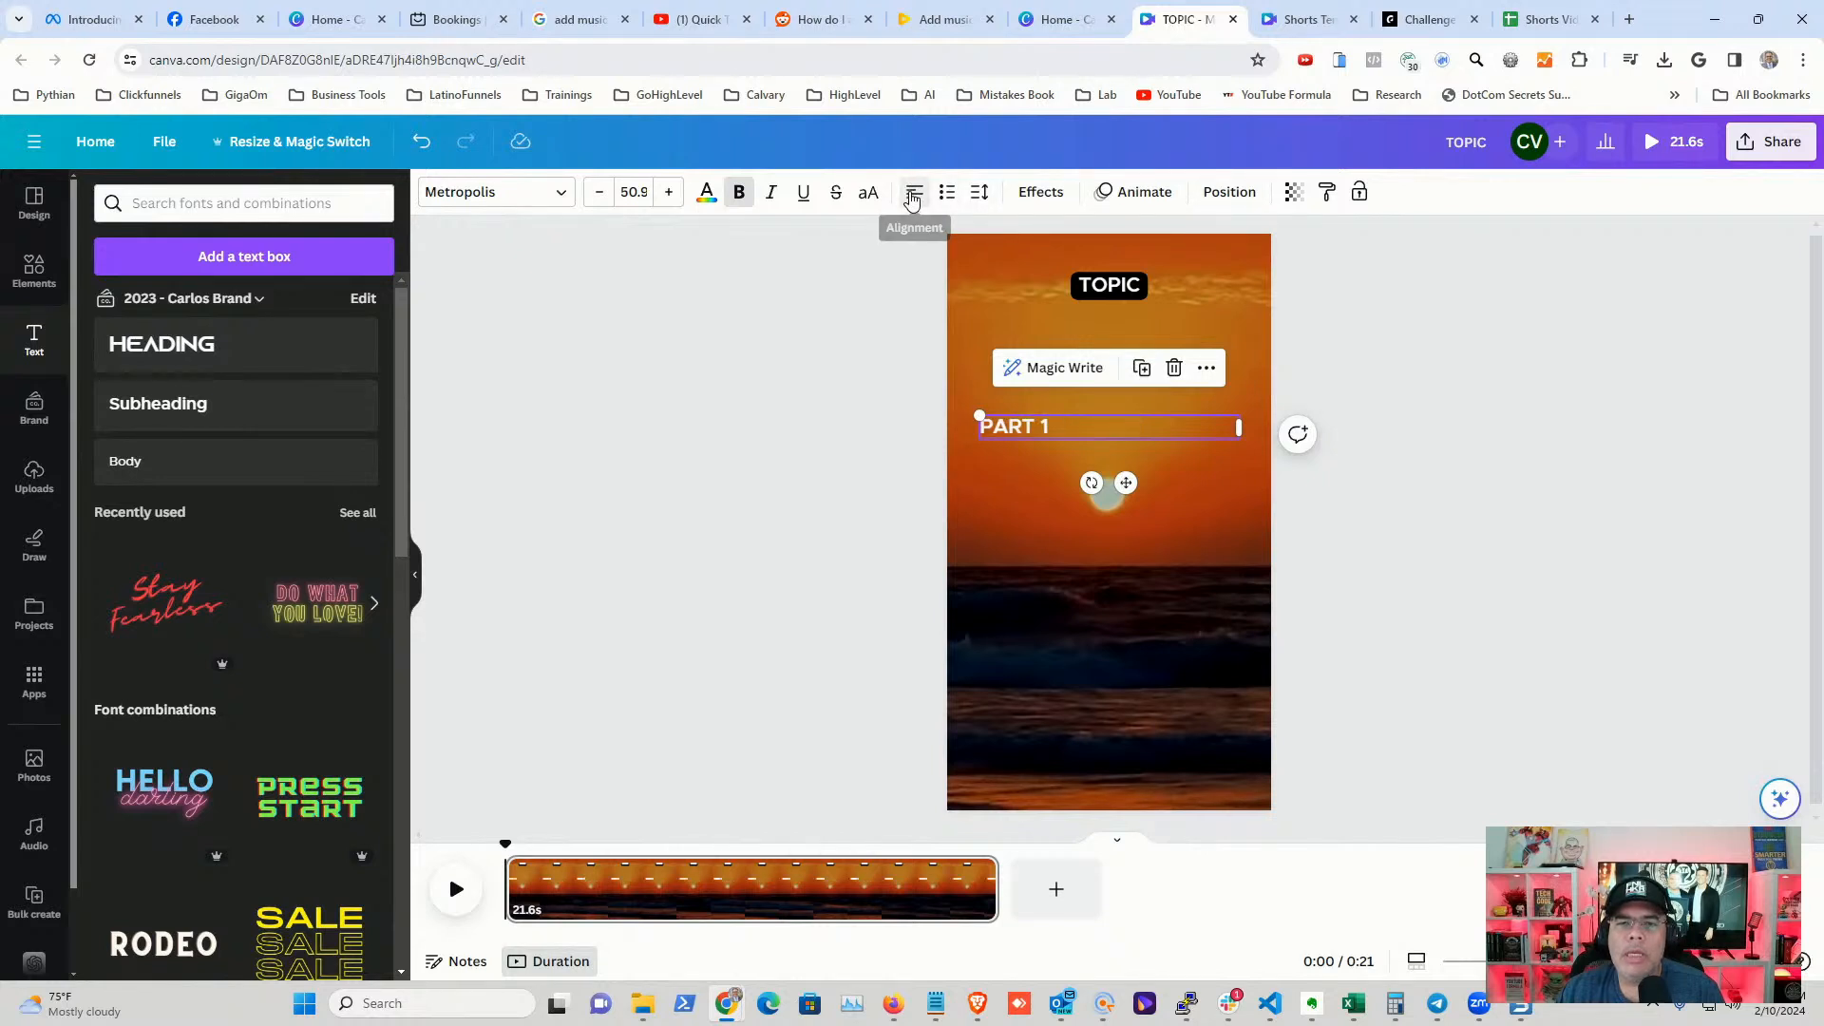
- Centre-align the PART 1 text within its box
click(913, 194)
click(913, 194)
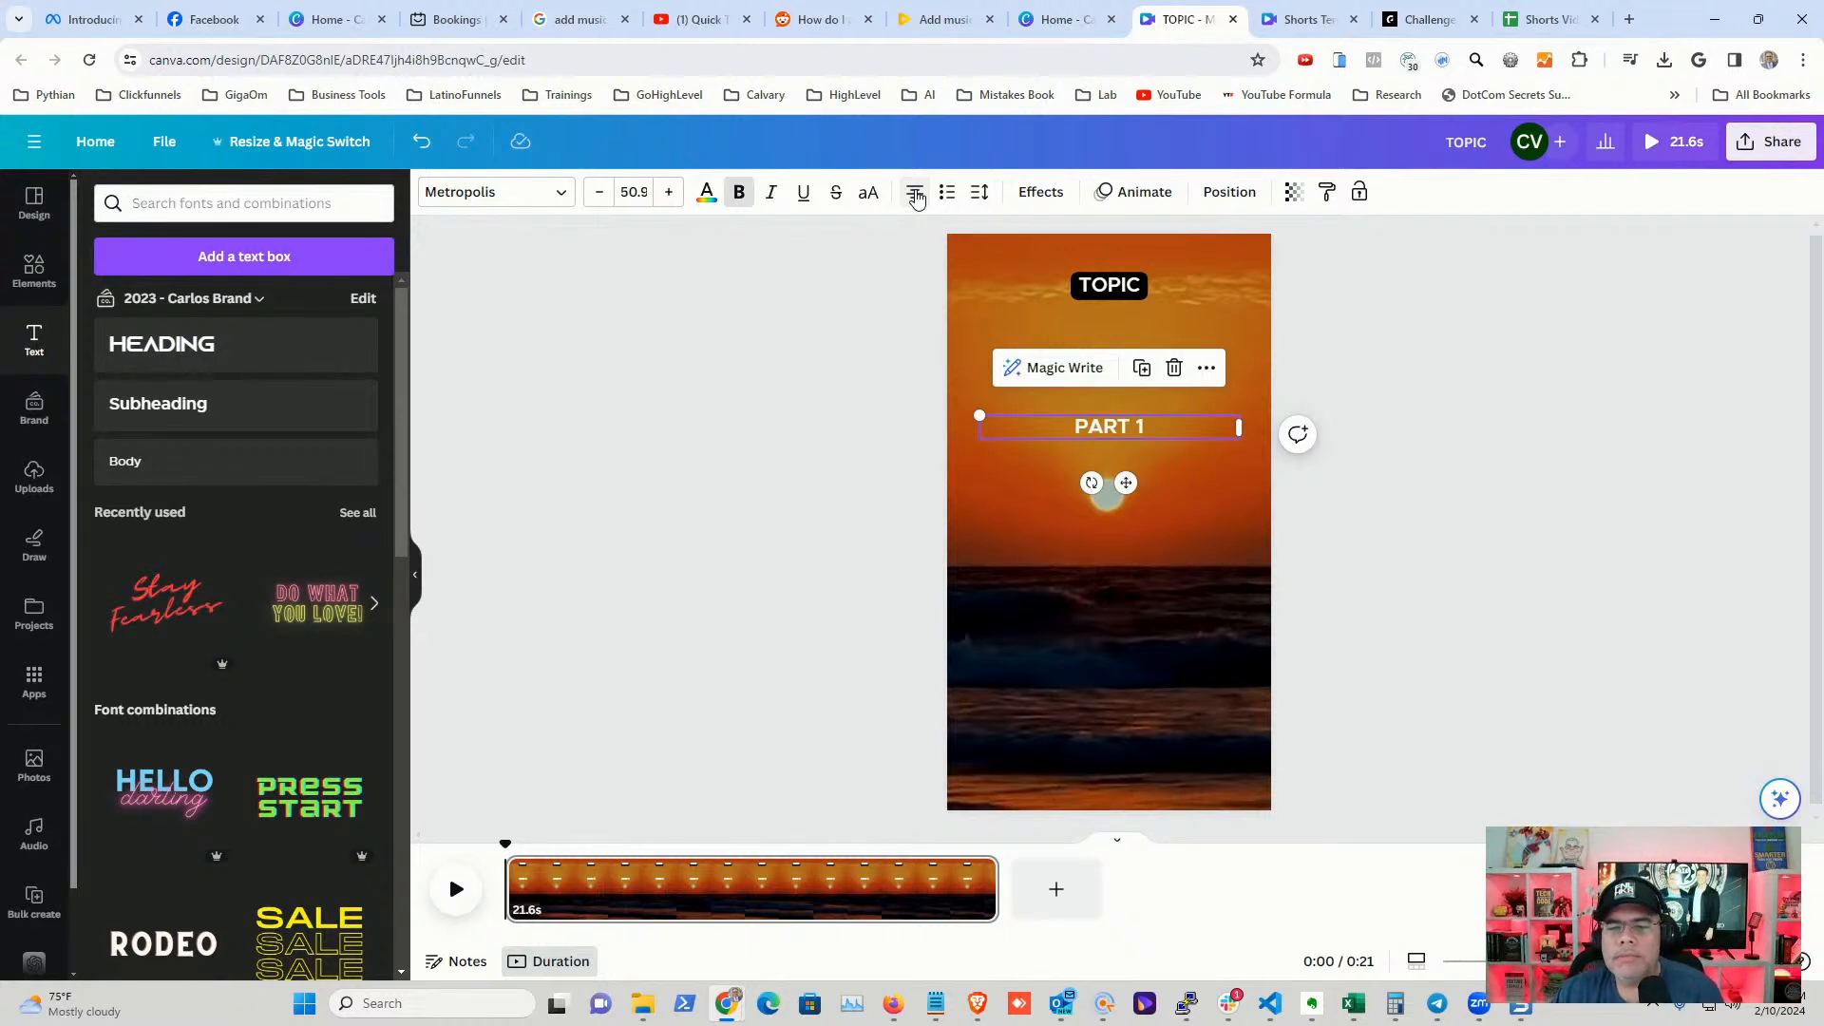
click(890, 466)
- Apply the Lift effect to the PART 1 text with its intensity at 100
click(1115, 419)
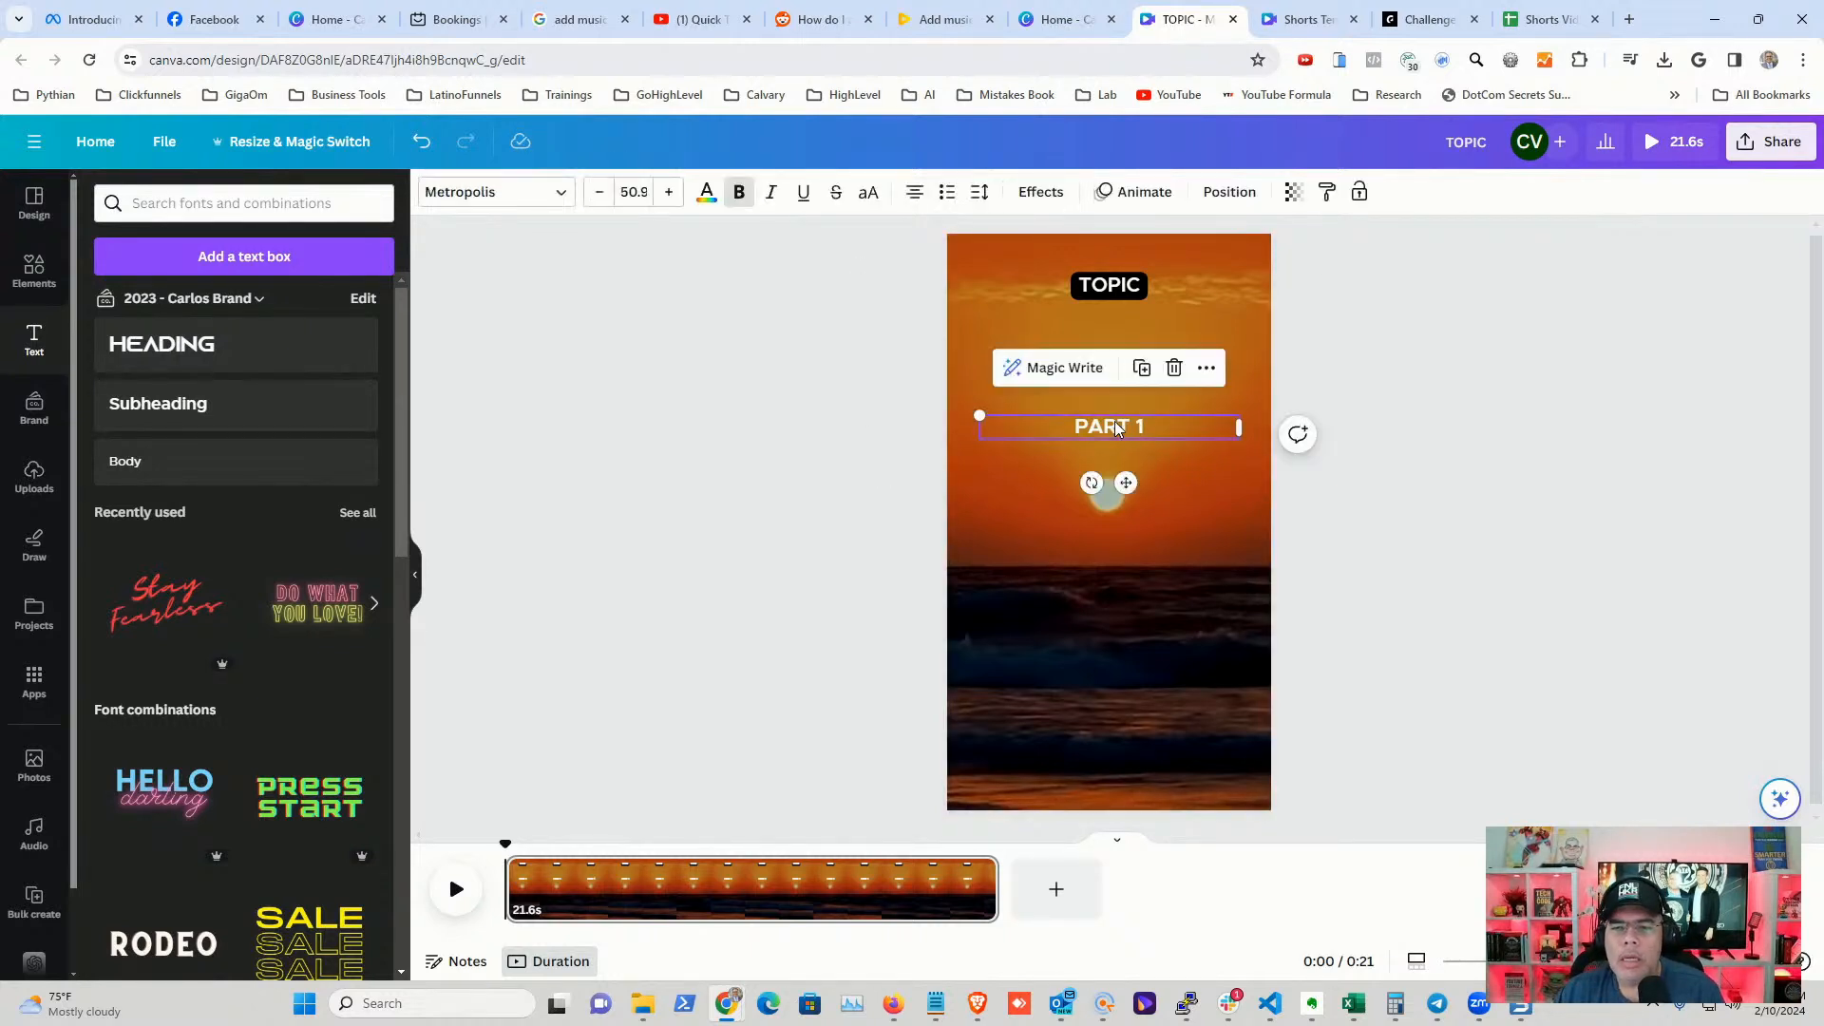
click(1044, 193)
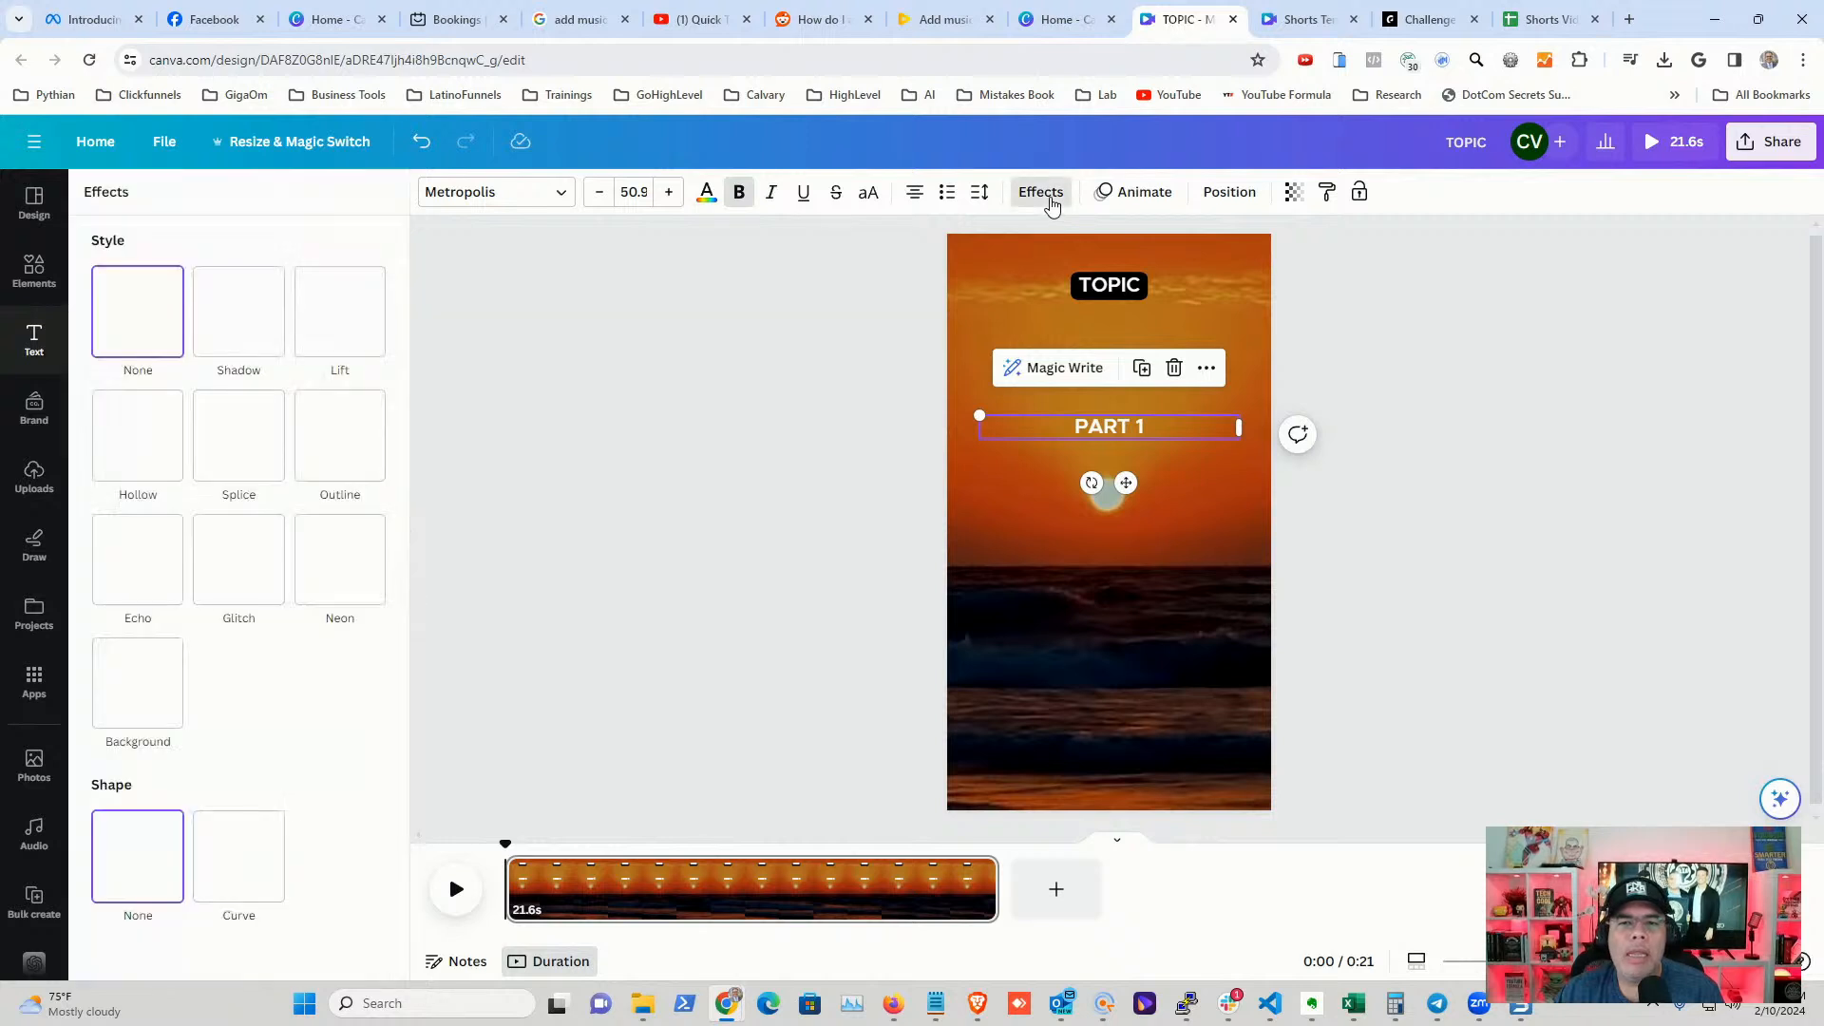
click(333, 311)
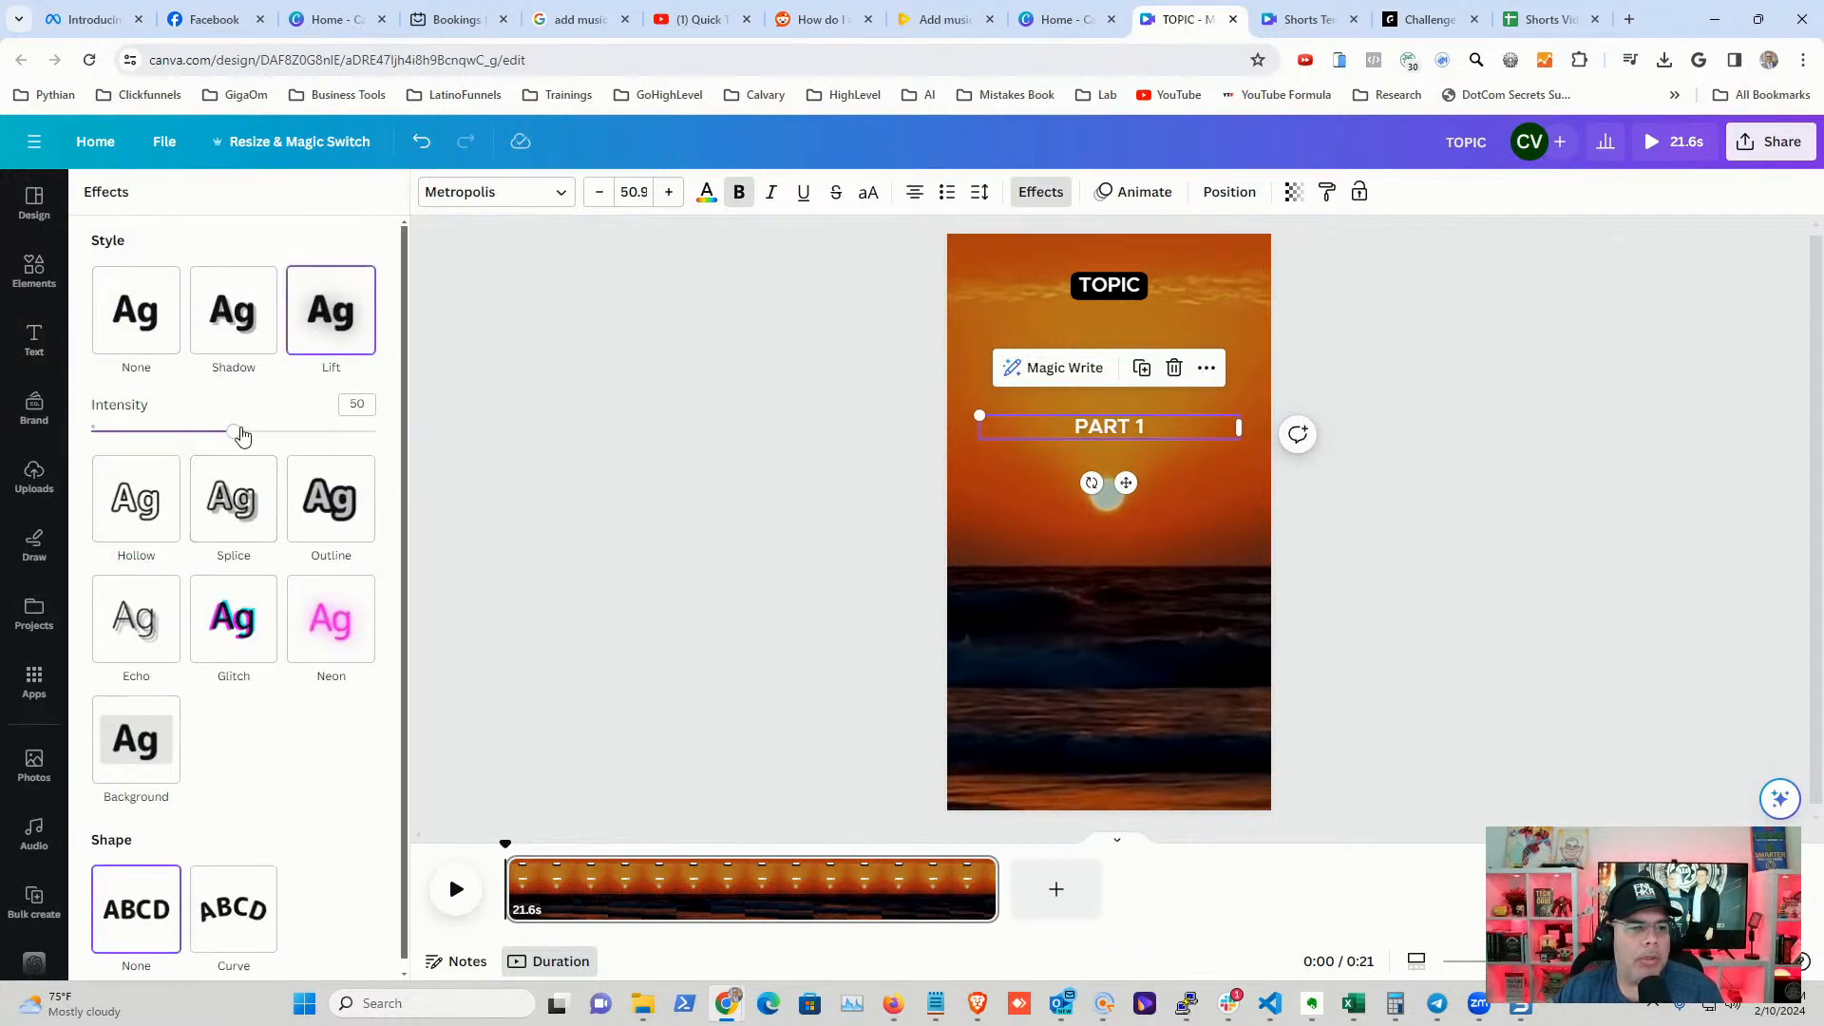
drag(233, 431, 394, 442)
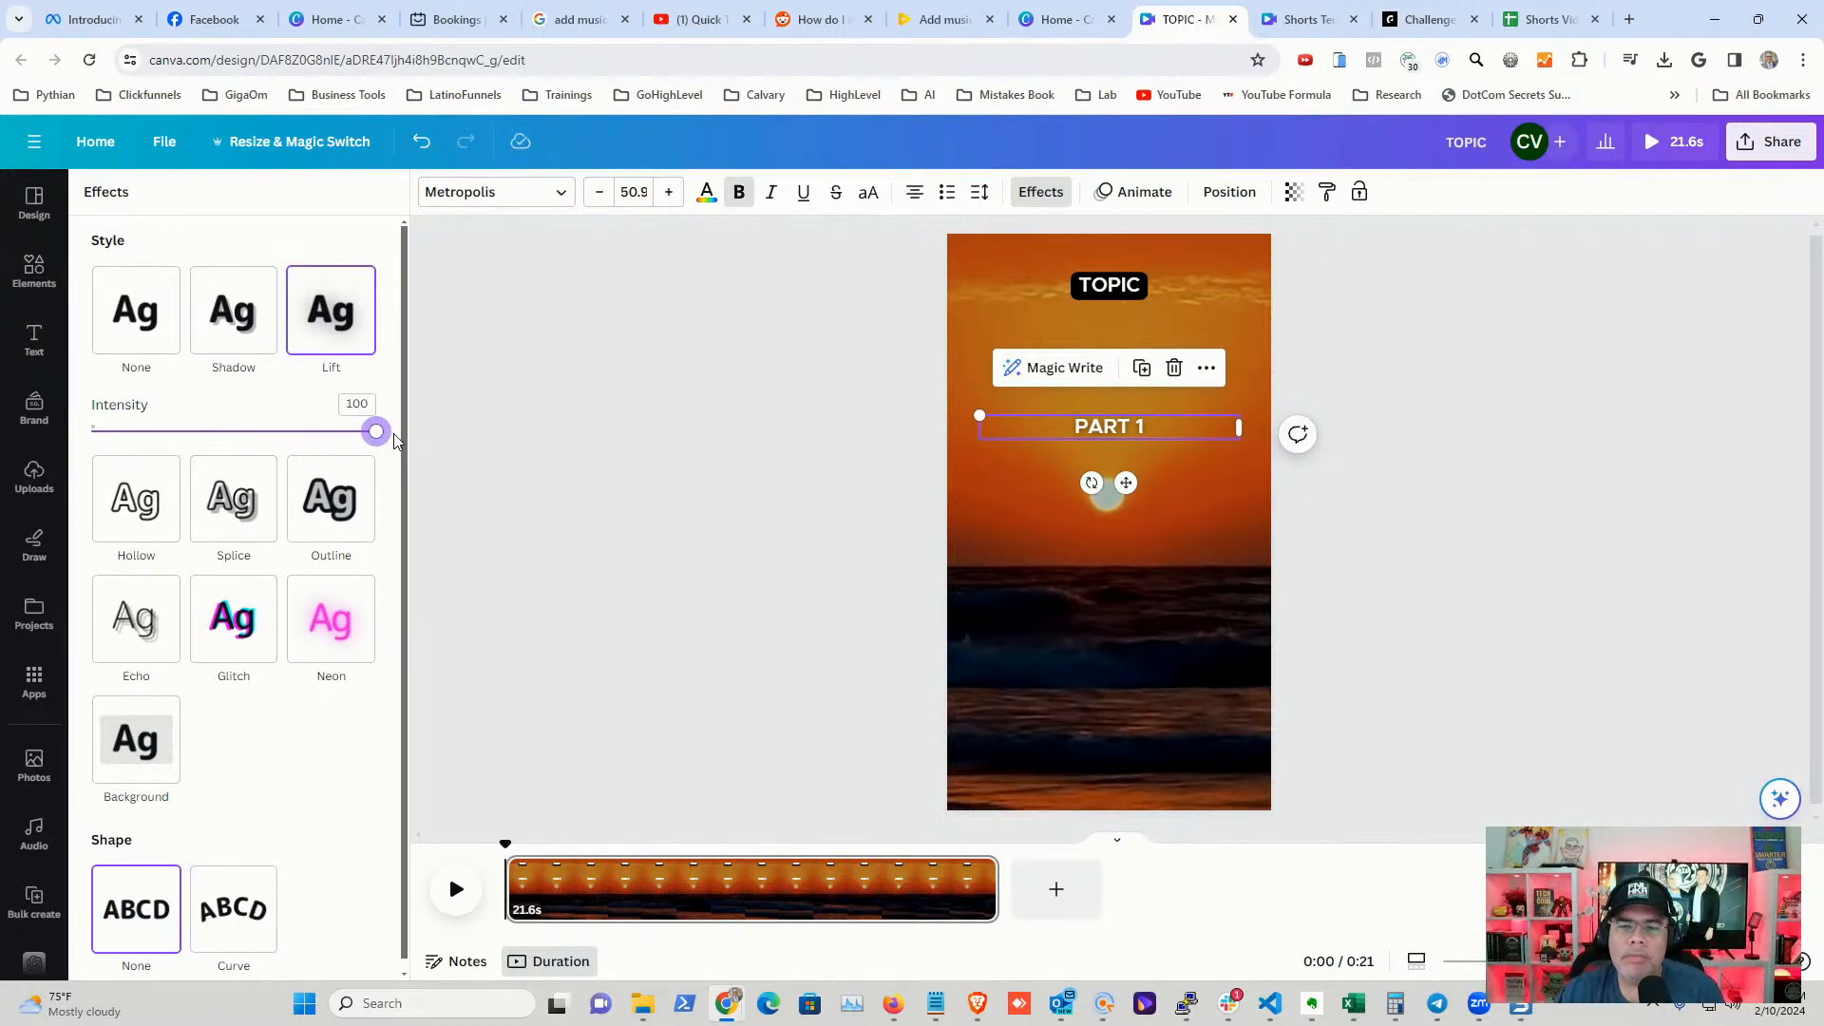
click(891, 395)
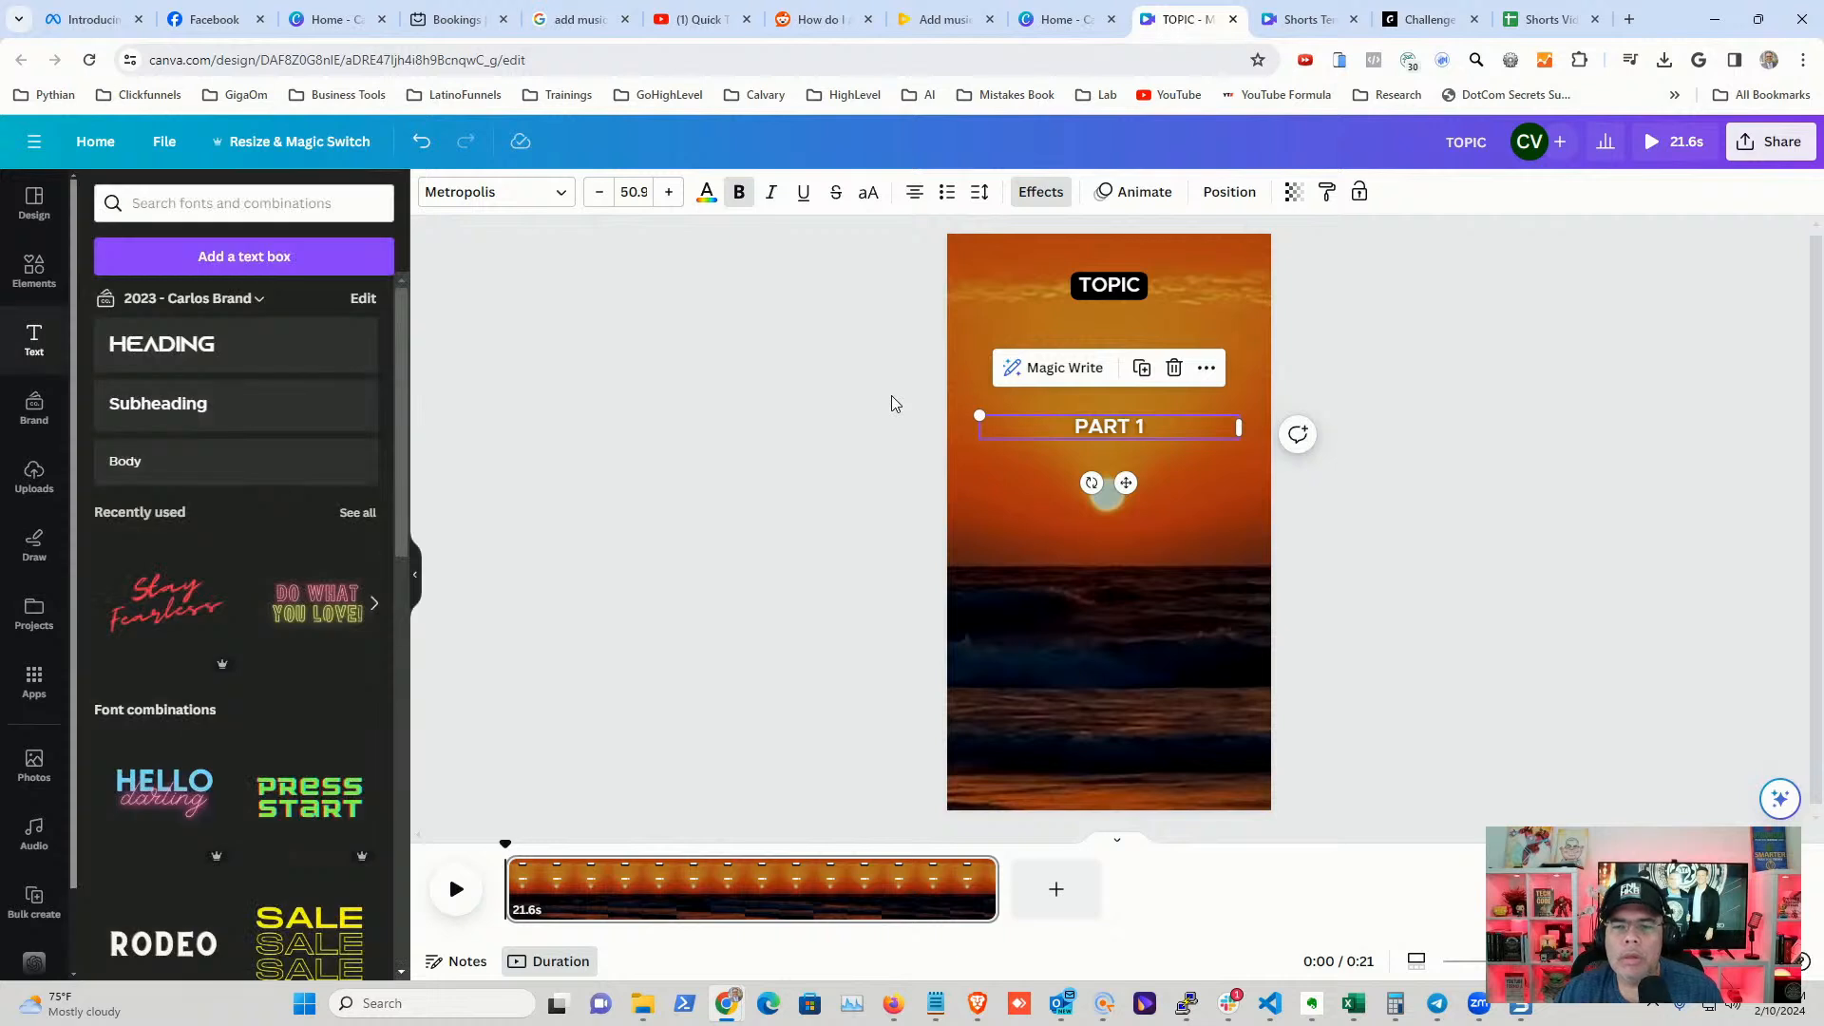
- Duplicate the PART 1 text directly beneath the original and change the copy's wording to PART 2
click(1119, 424)
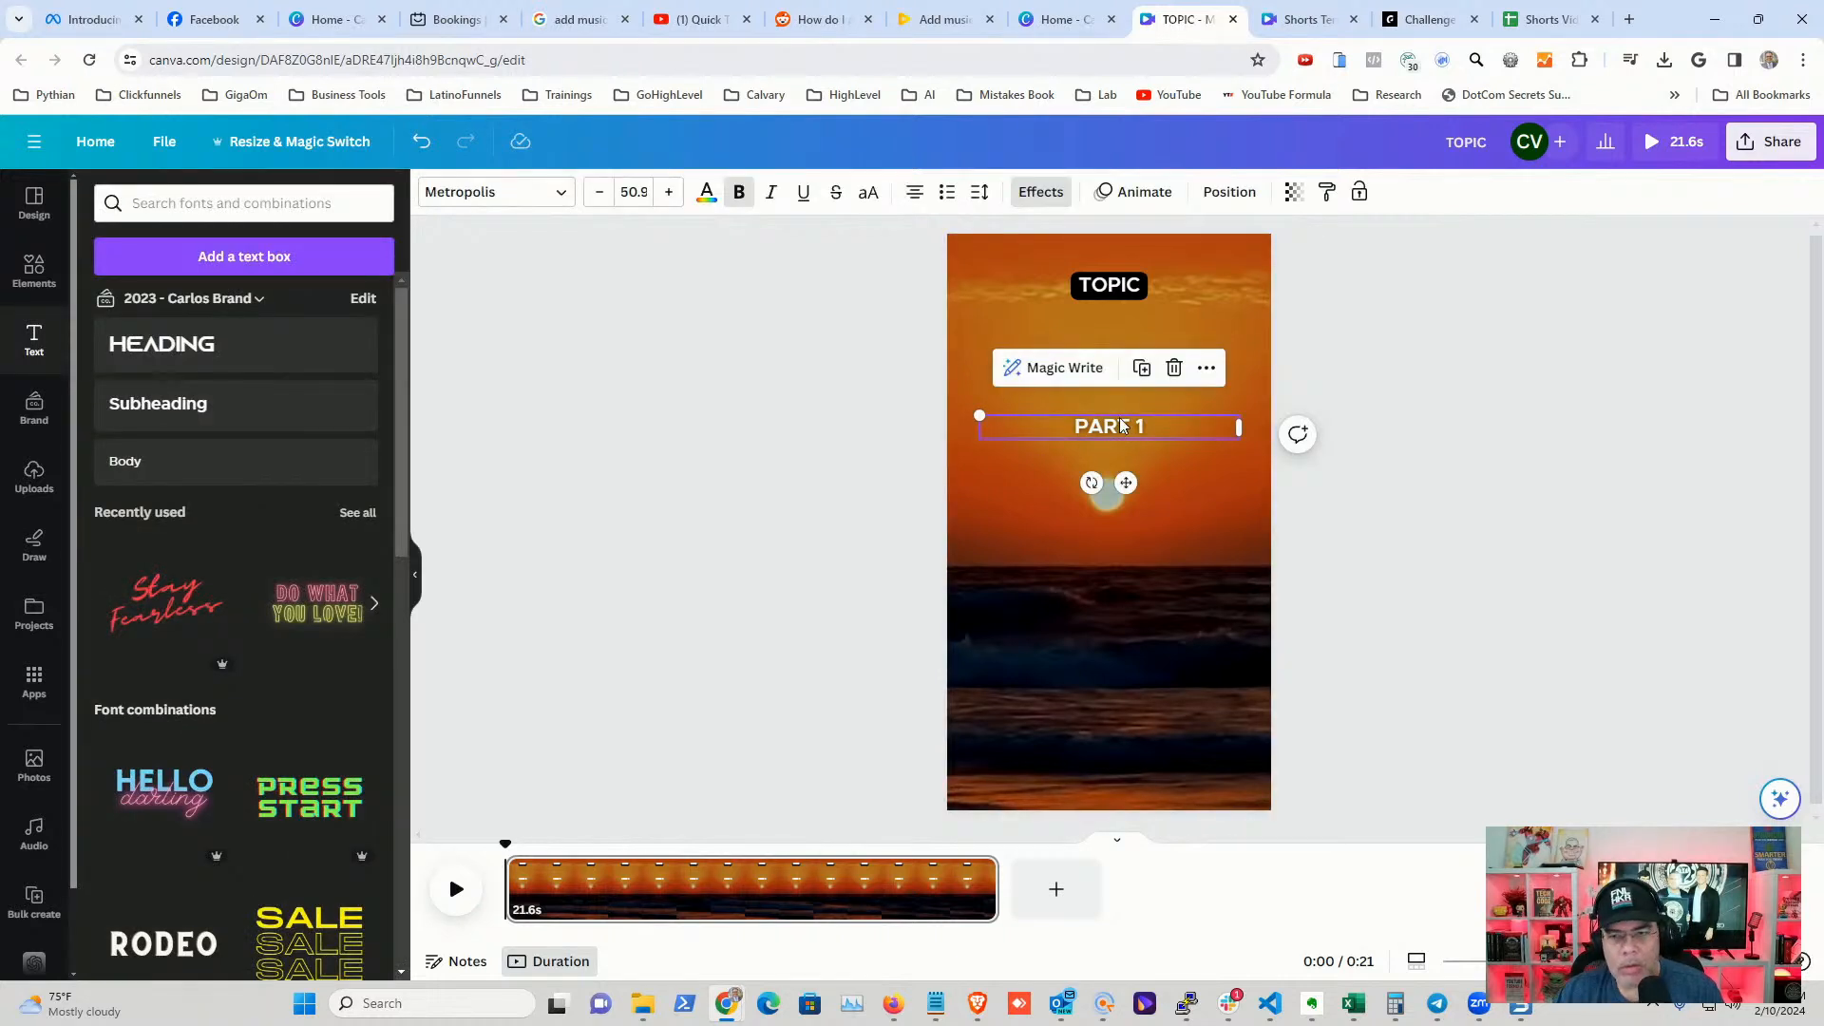
drag(1127, 484, 1130, 508)
double_click(1138, 451)
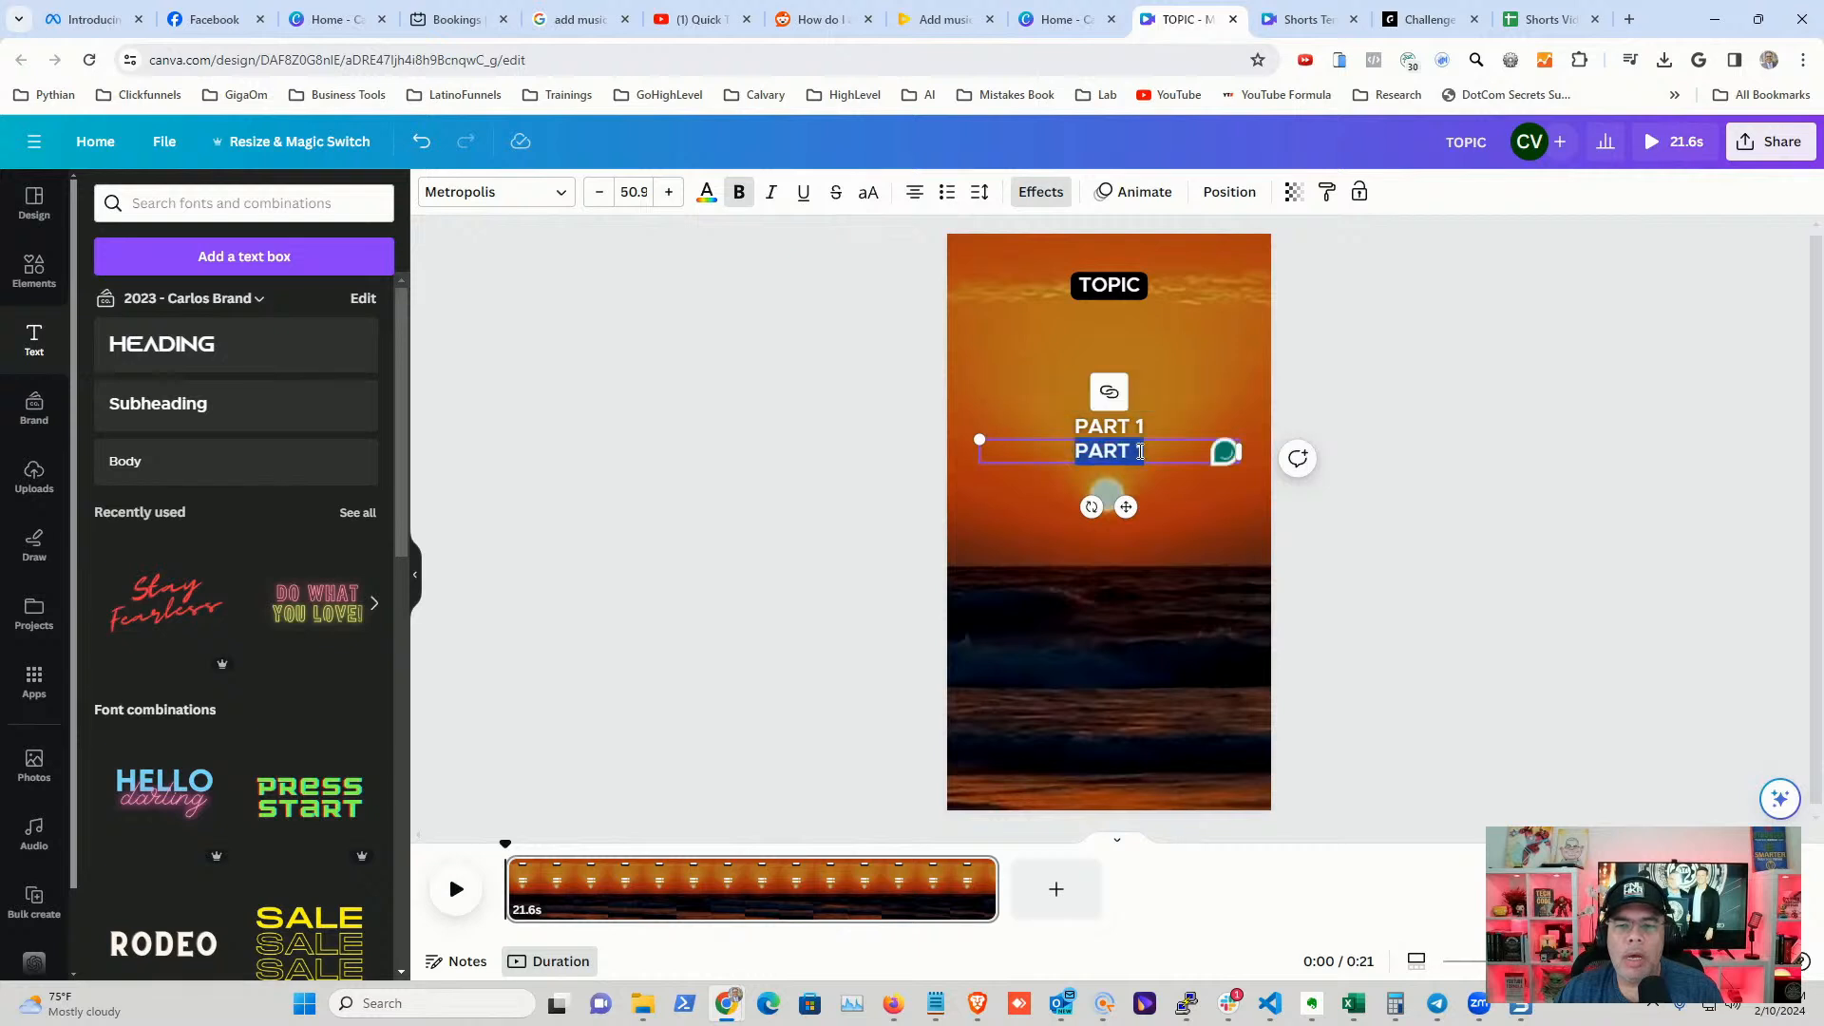
click(1144, 452)
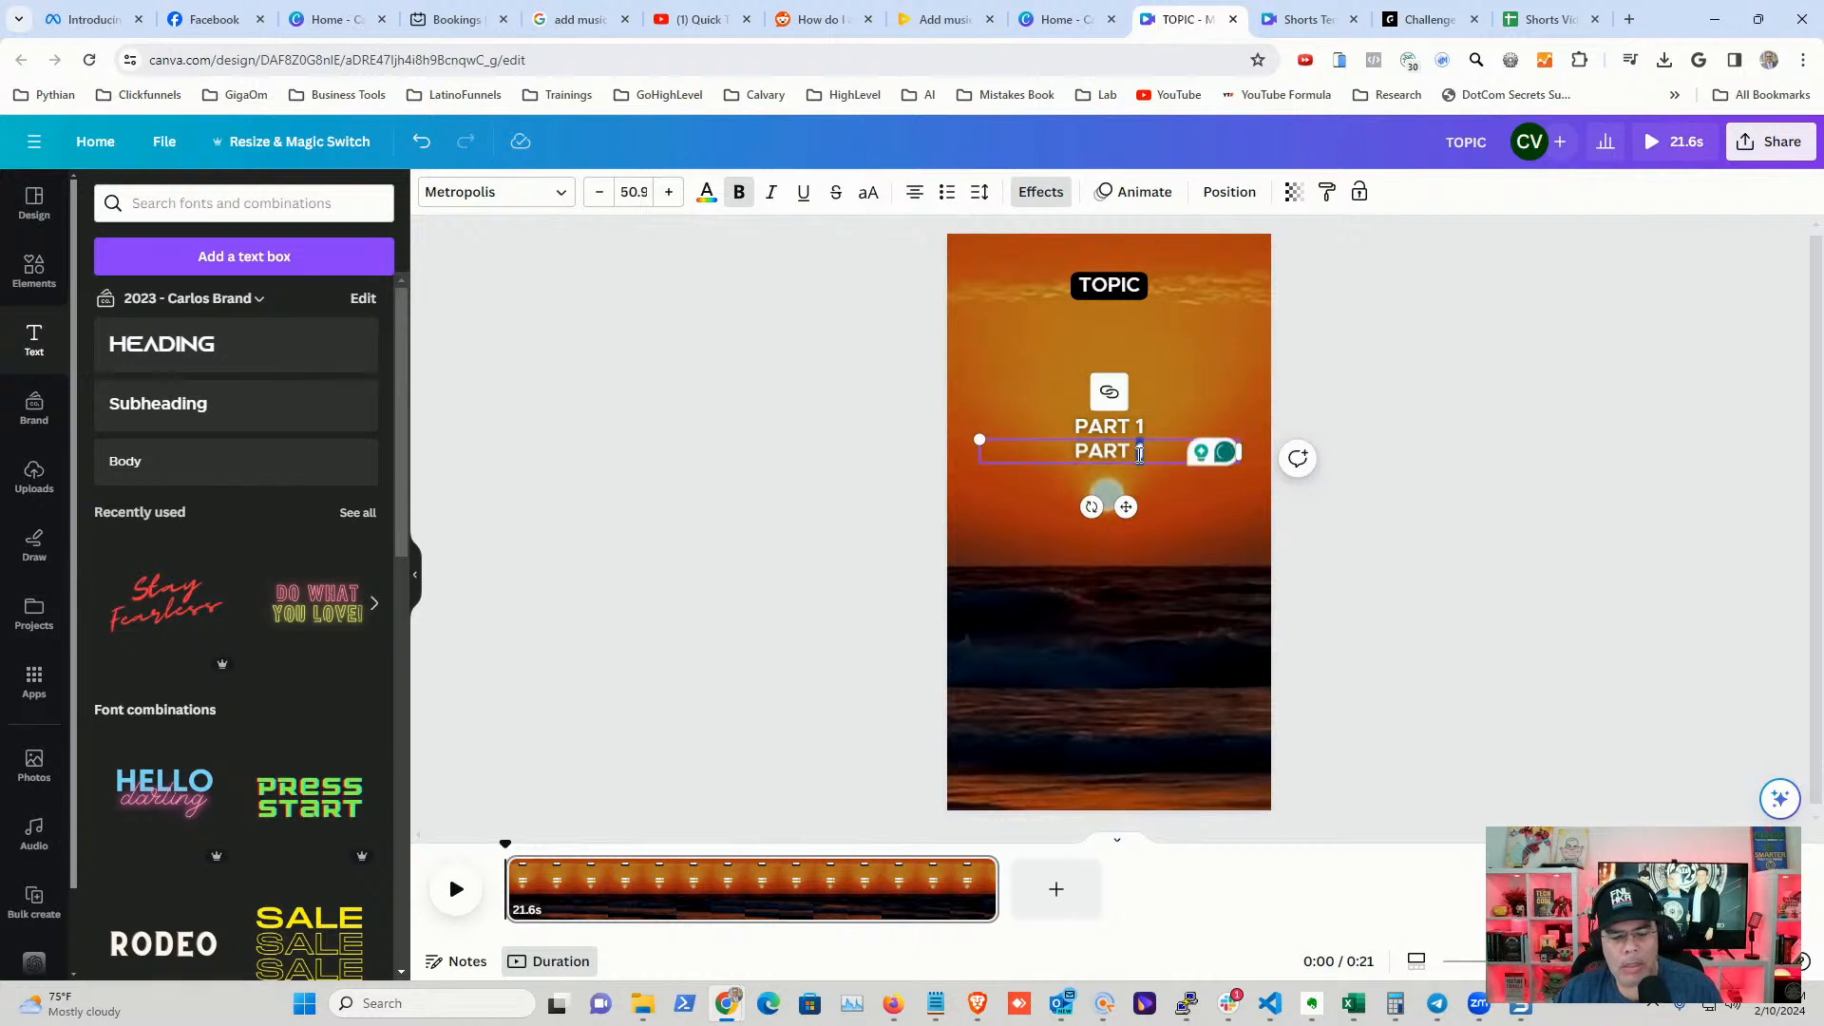
key(BackSpace)
text(2)
click(776, 487)
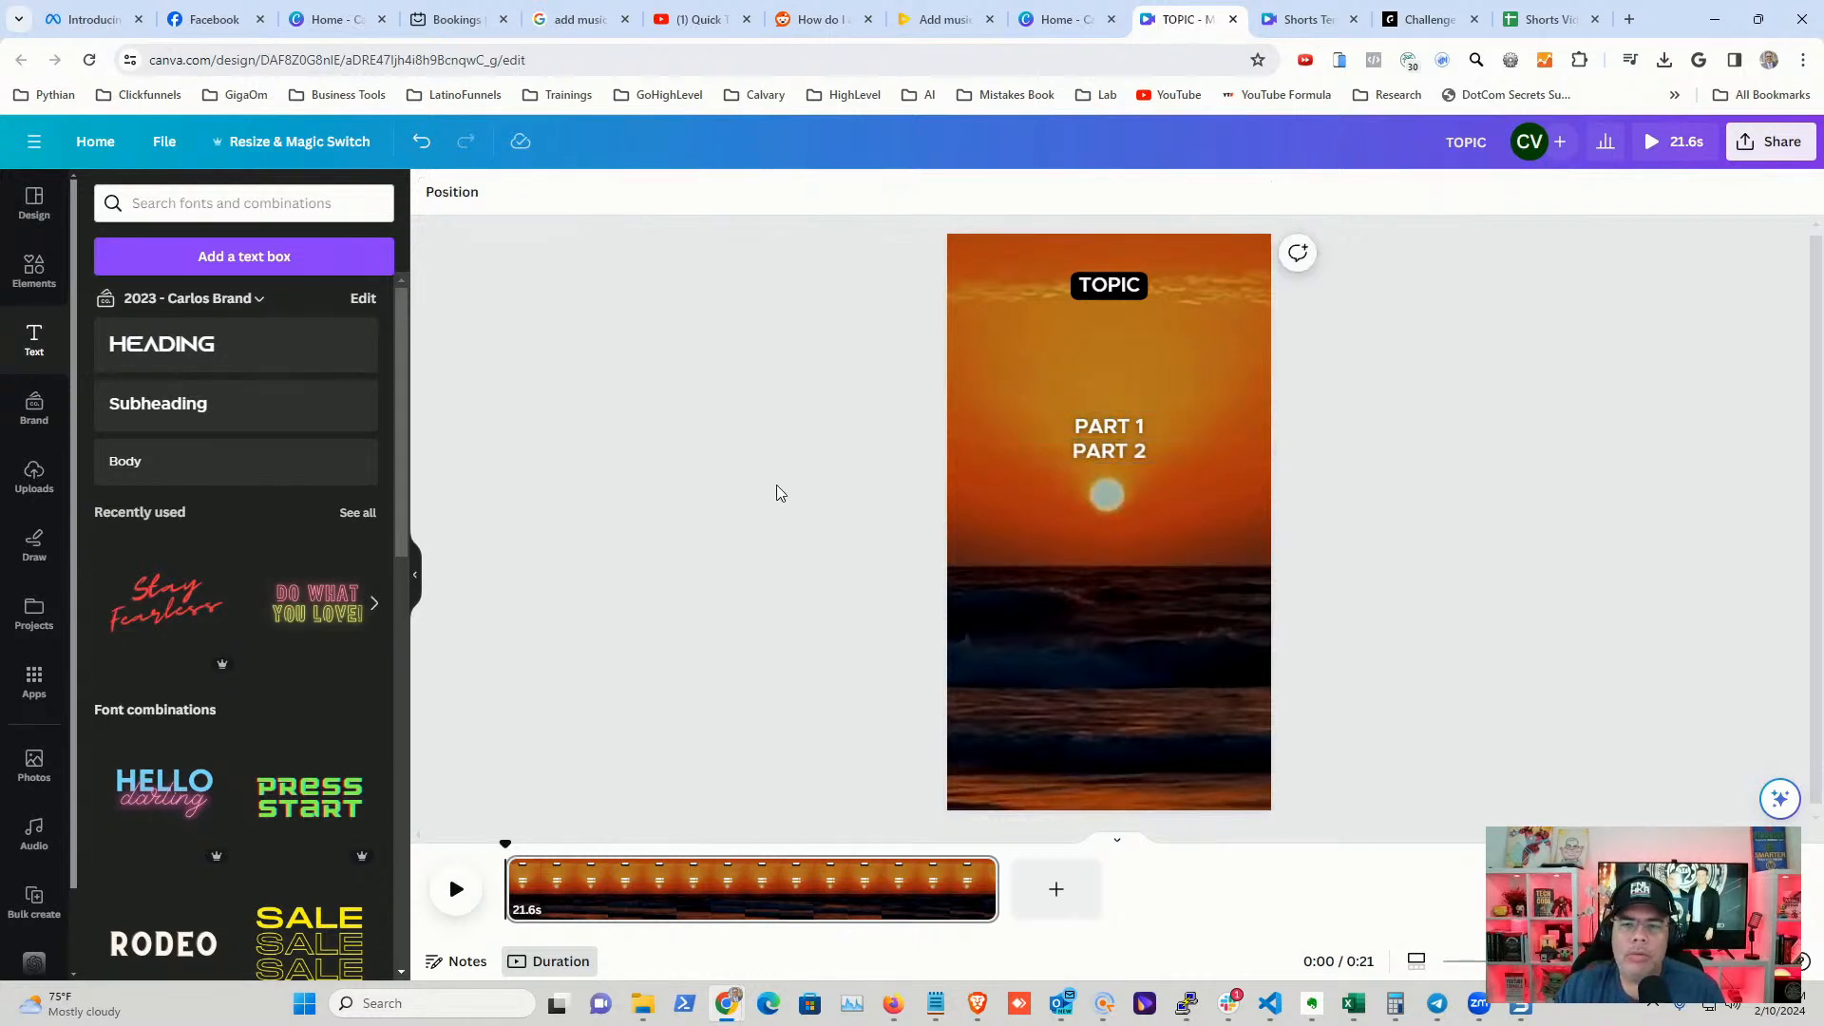
- Show the timing of the PART 1 text to examine how long it stays on screen
click(1109, 428)
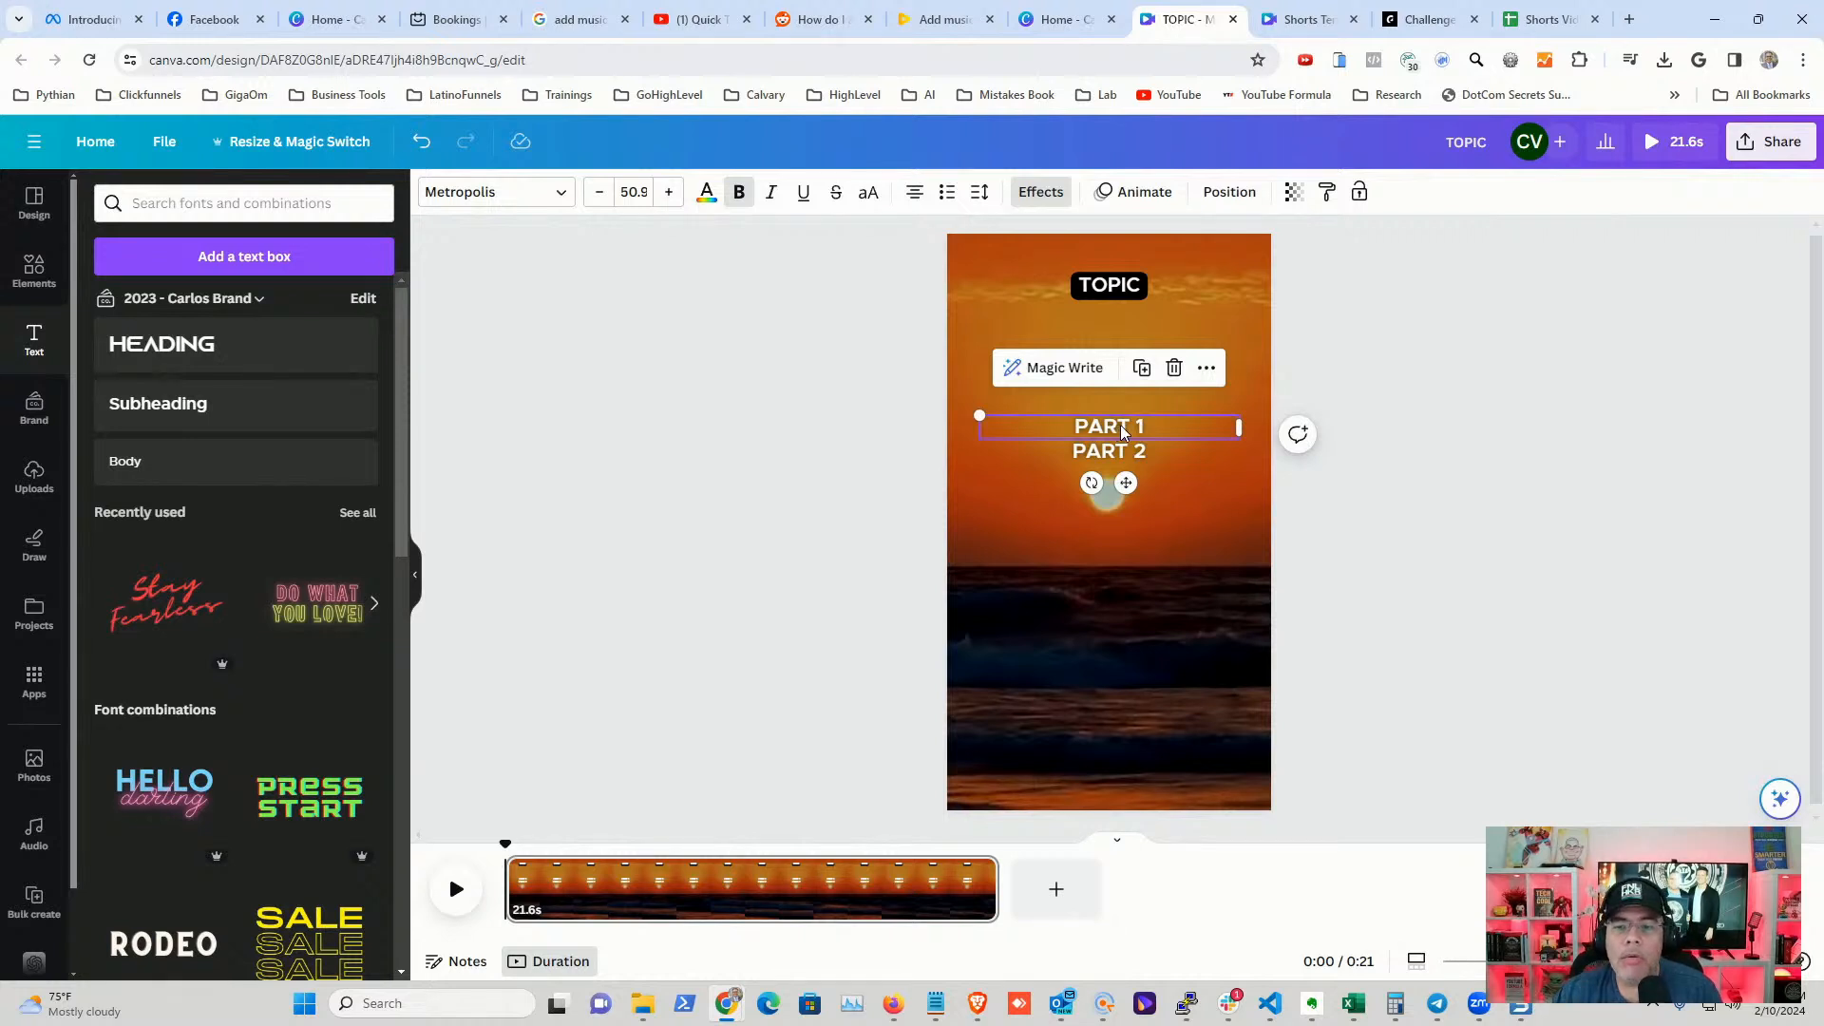
right_click(1120, 425)
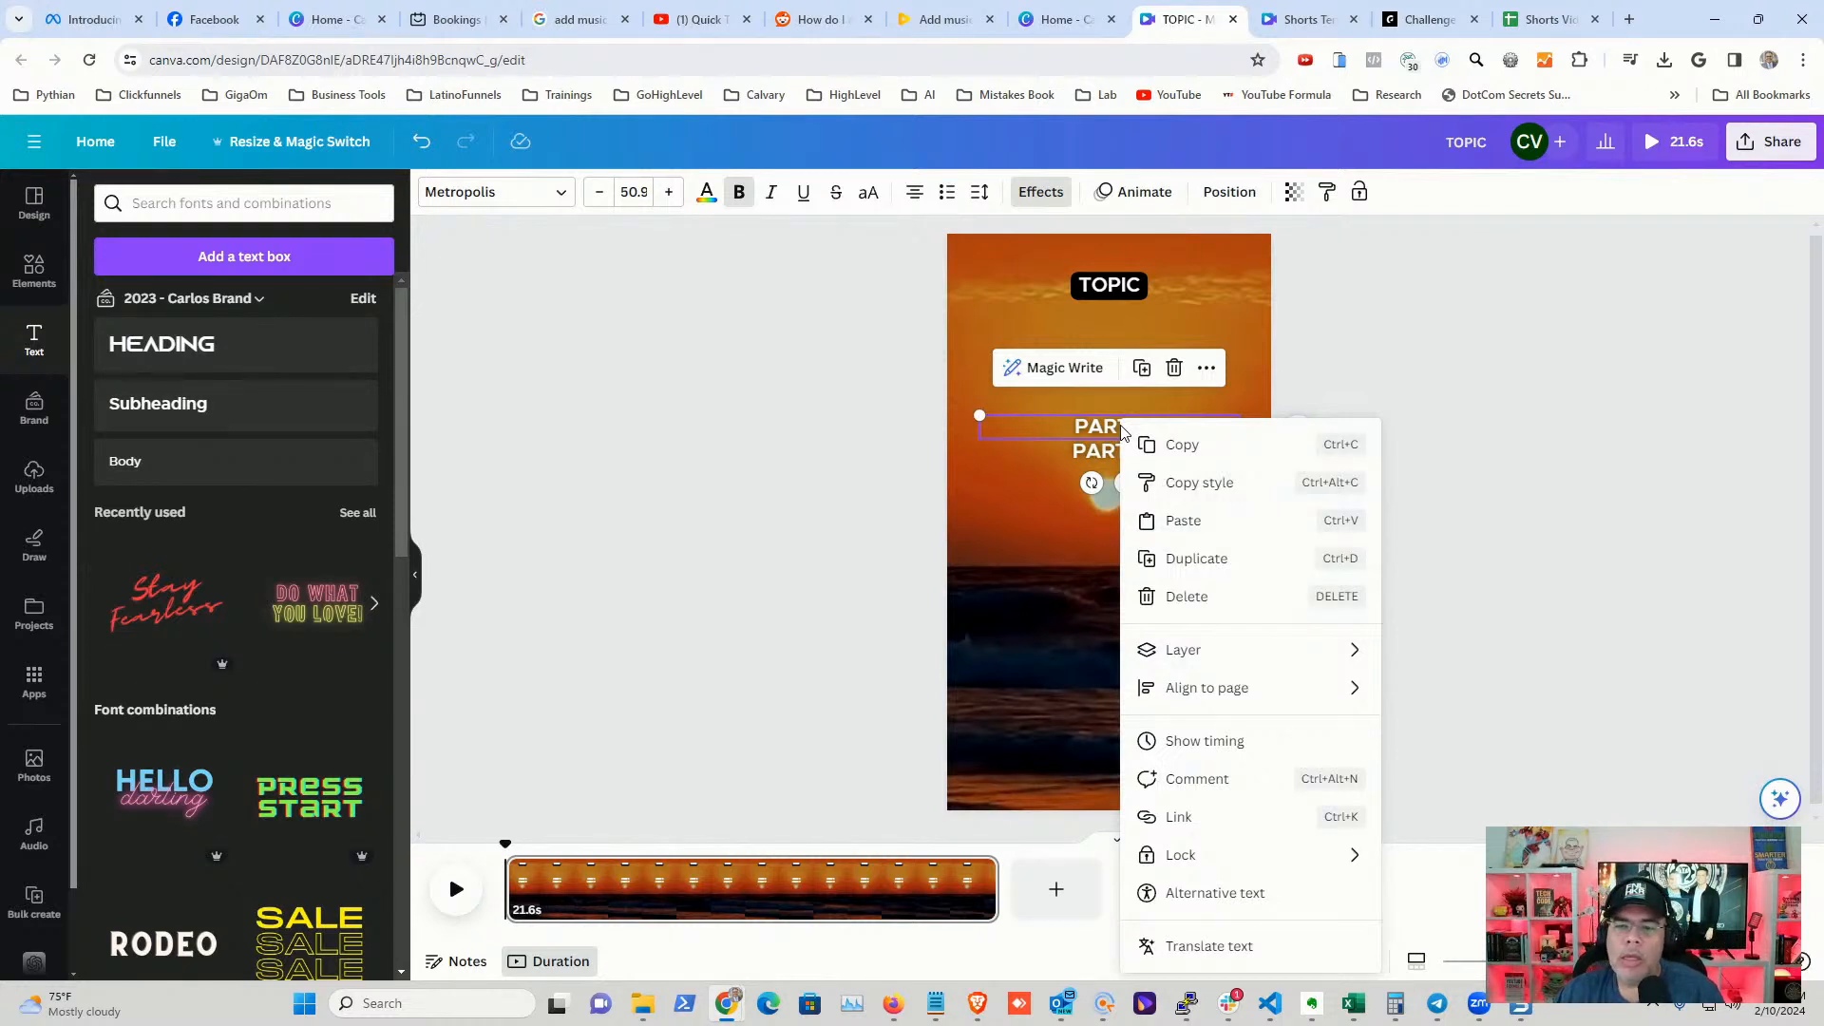
click(1215, 747)
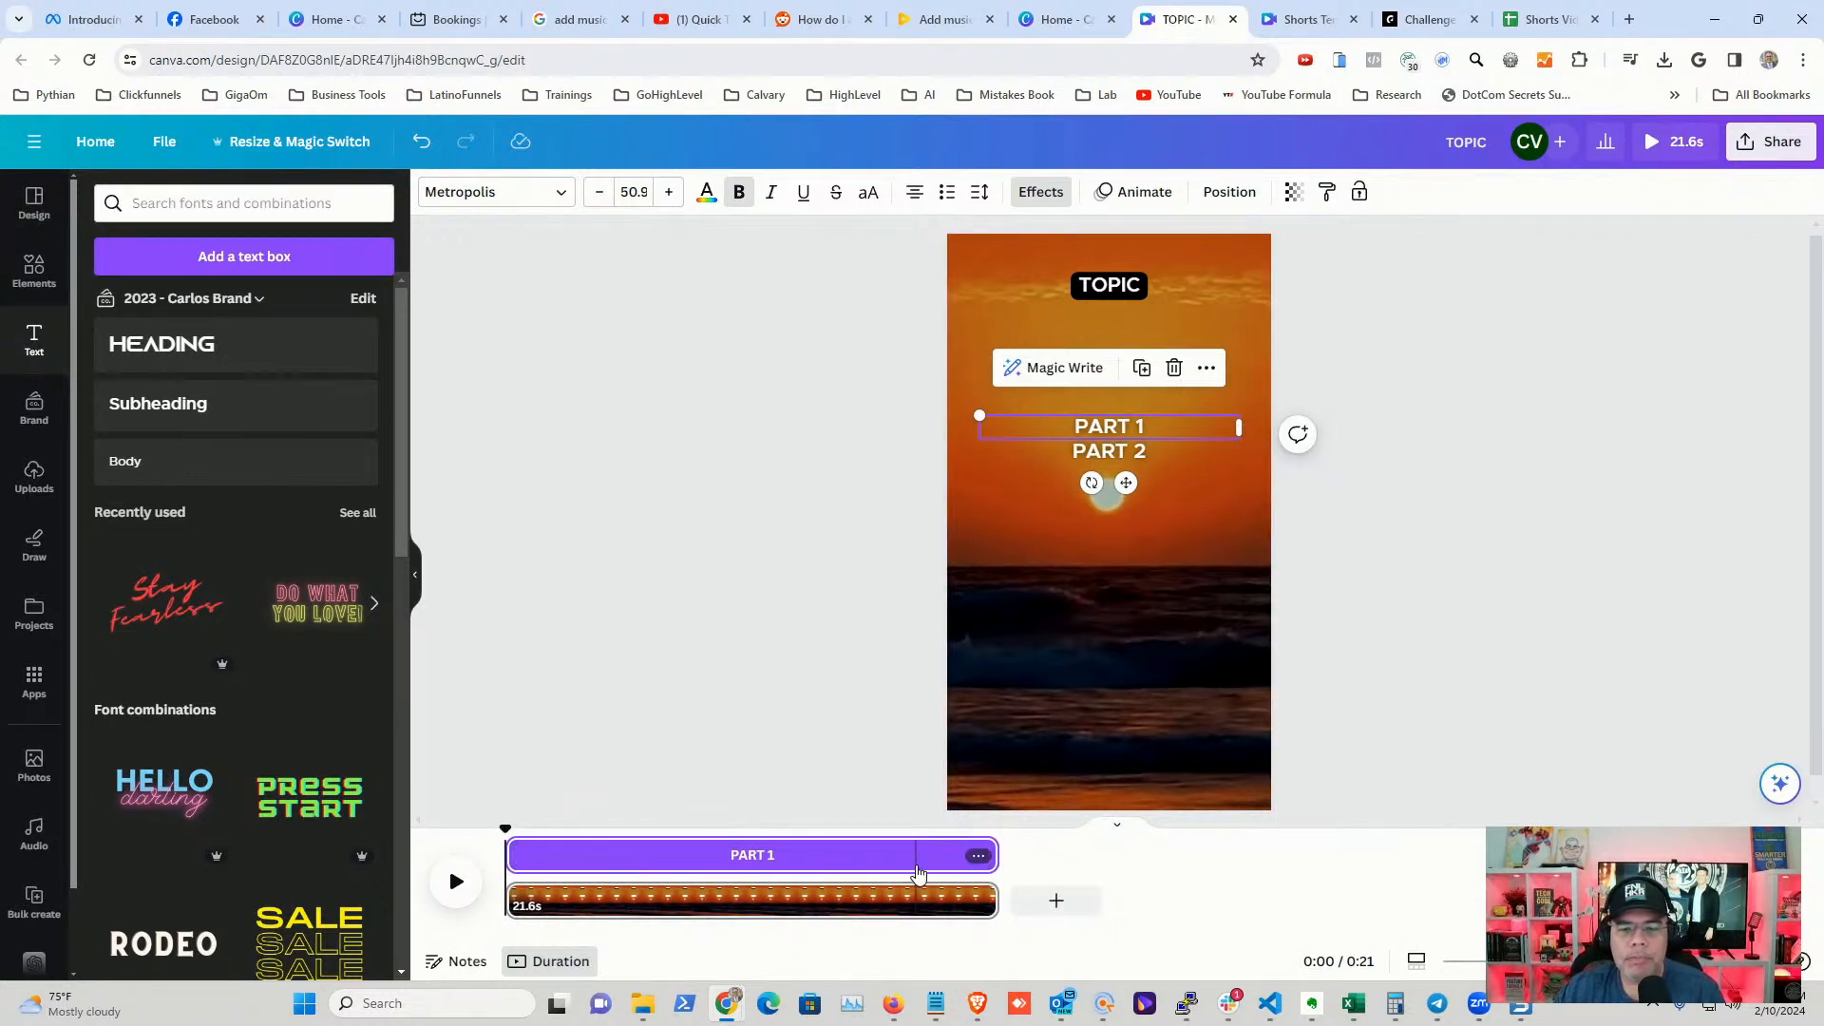
click(884, 578)
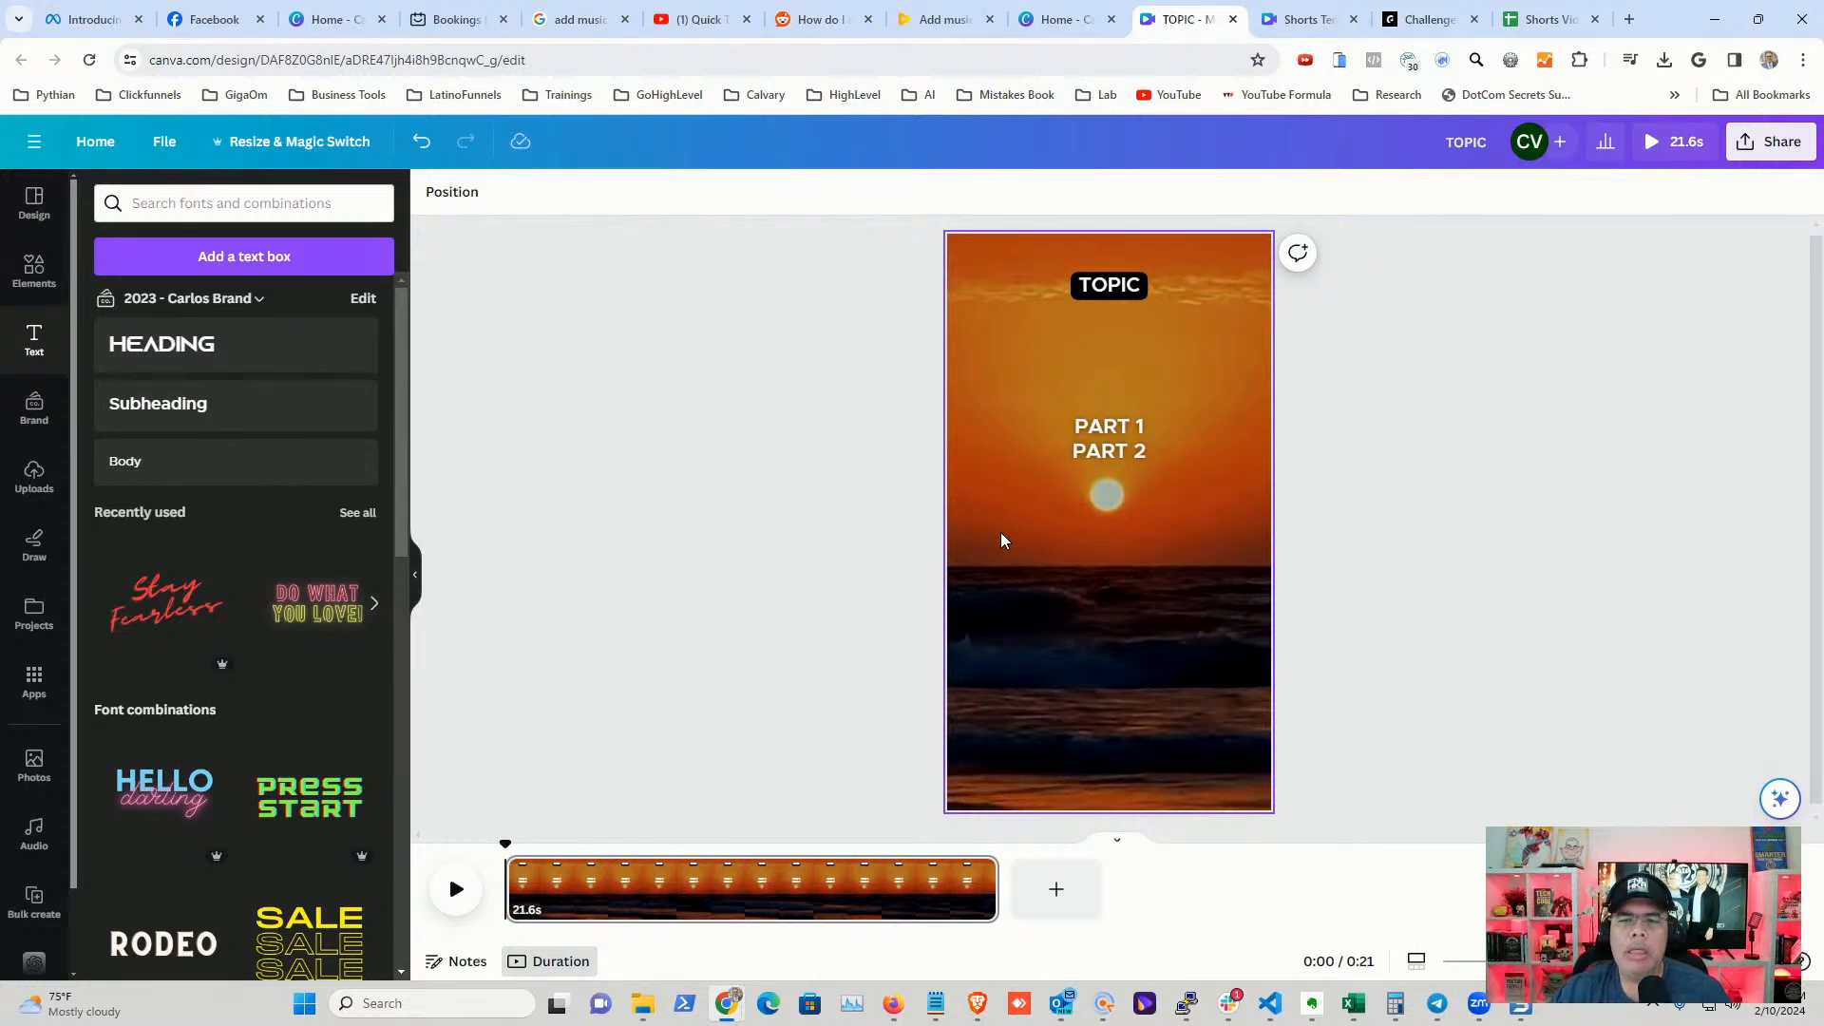
- Trim the sunset background video to a duration of 8.0 seconds
click(1001, 533)
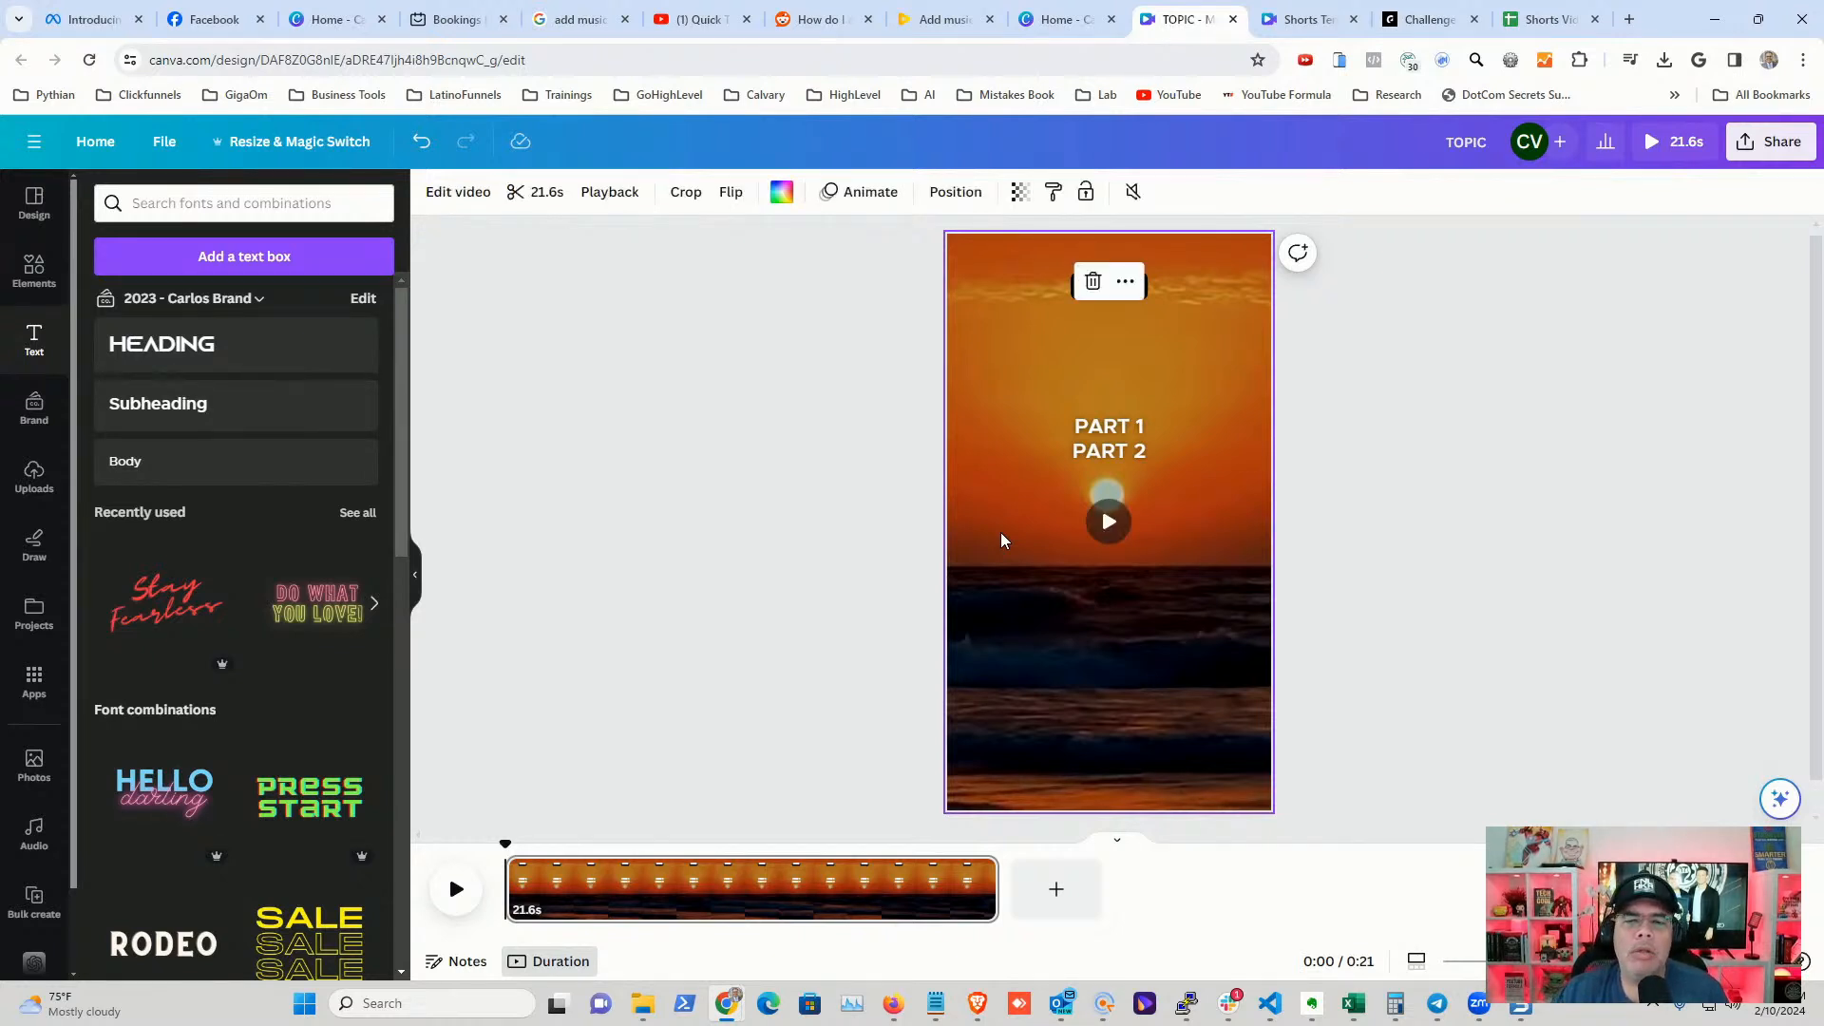
click(539, 193)
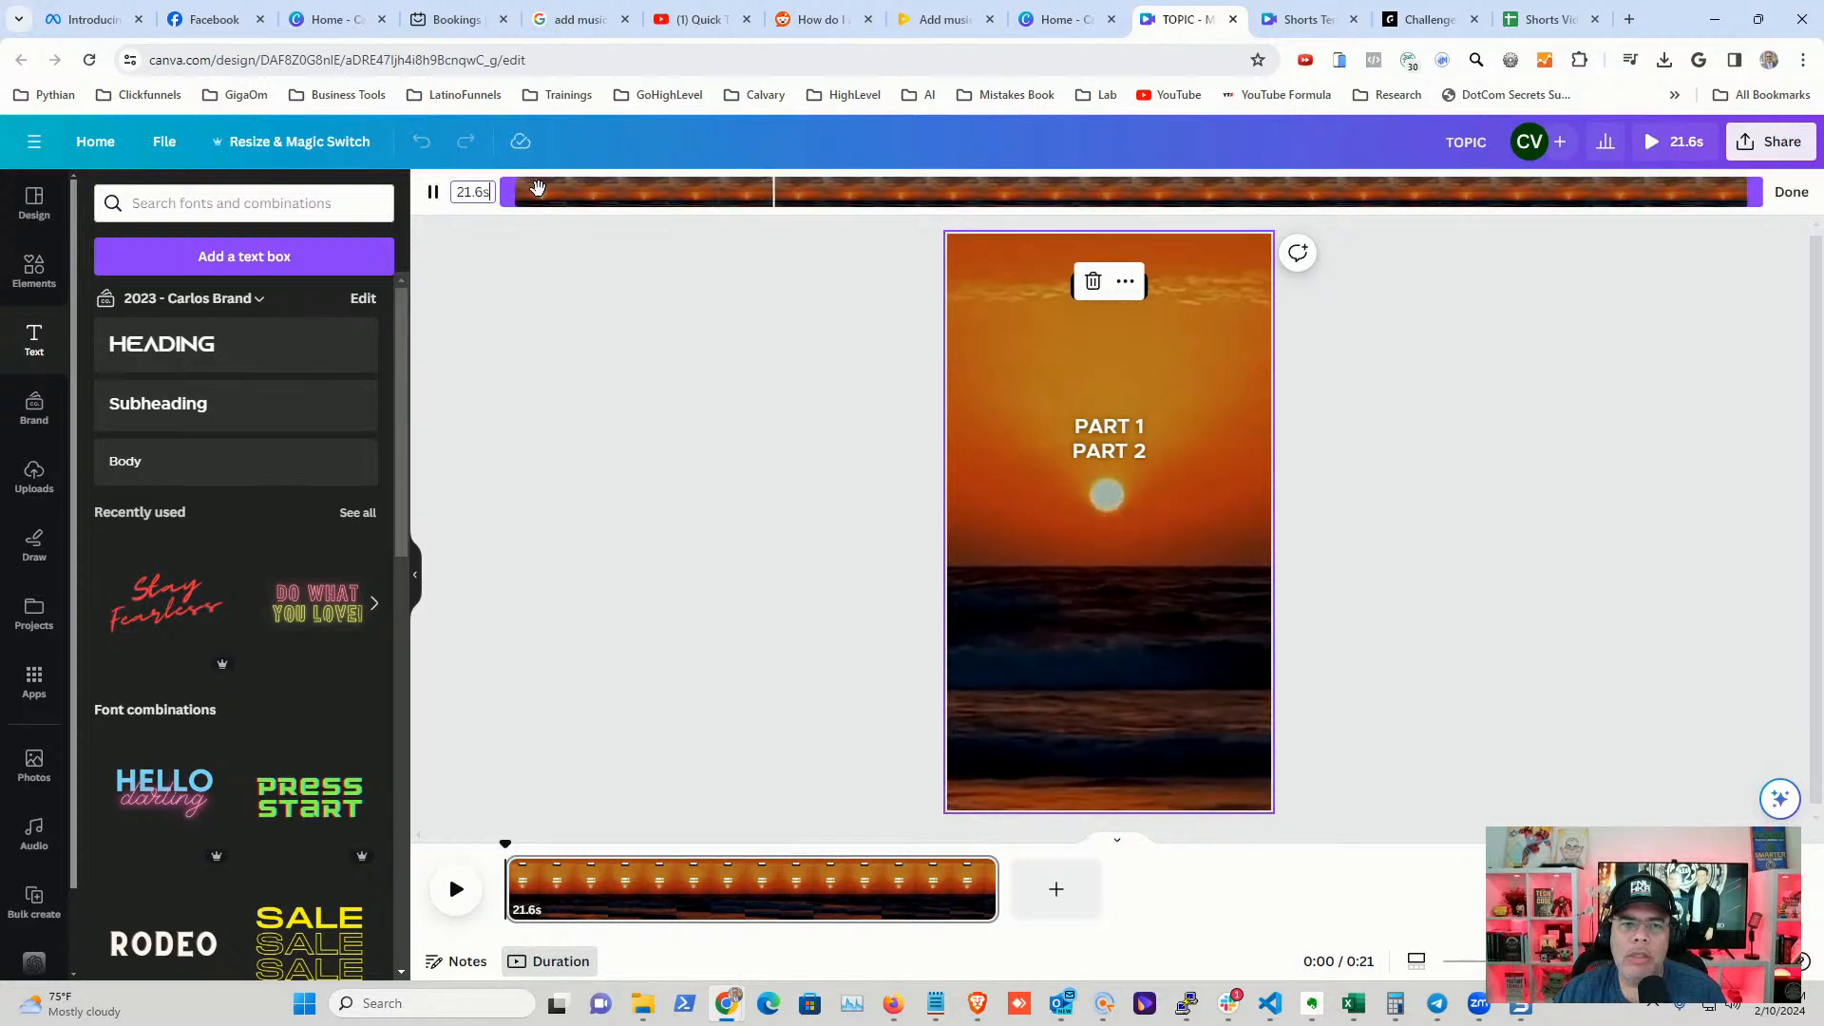
click(475, 193)
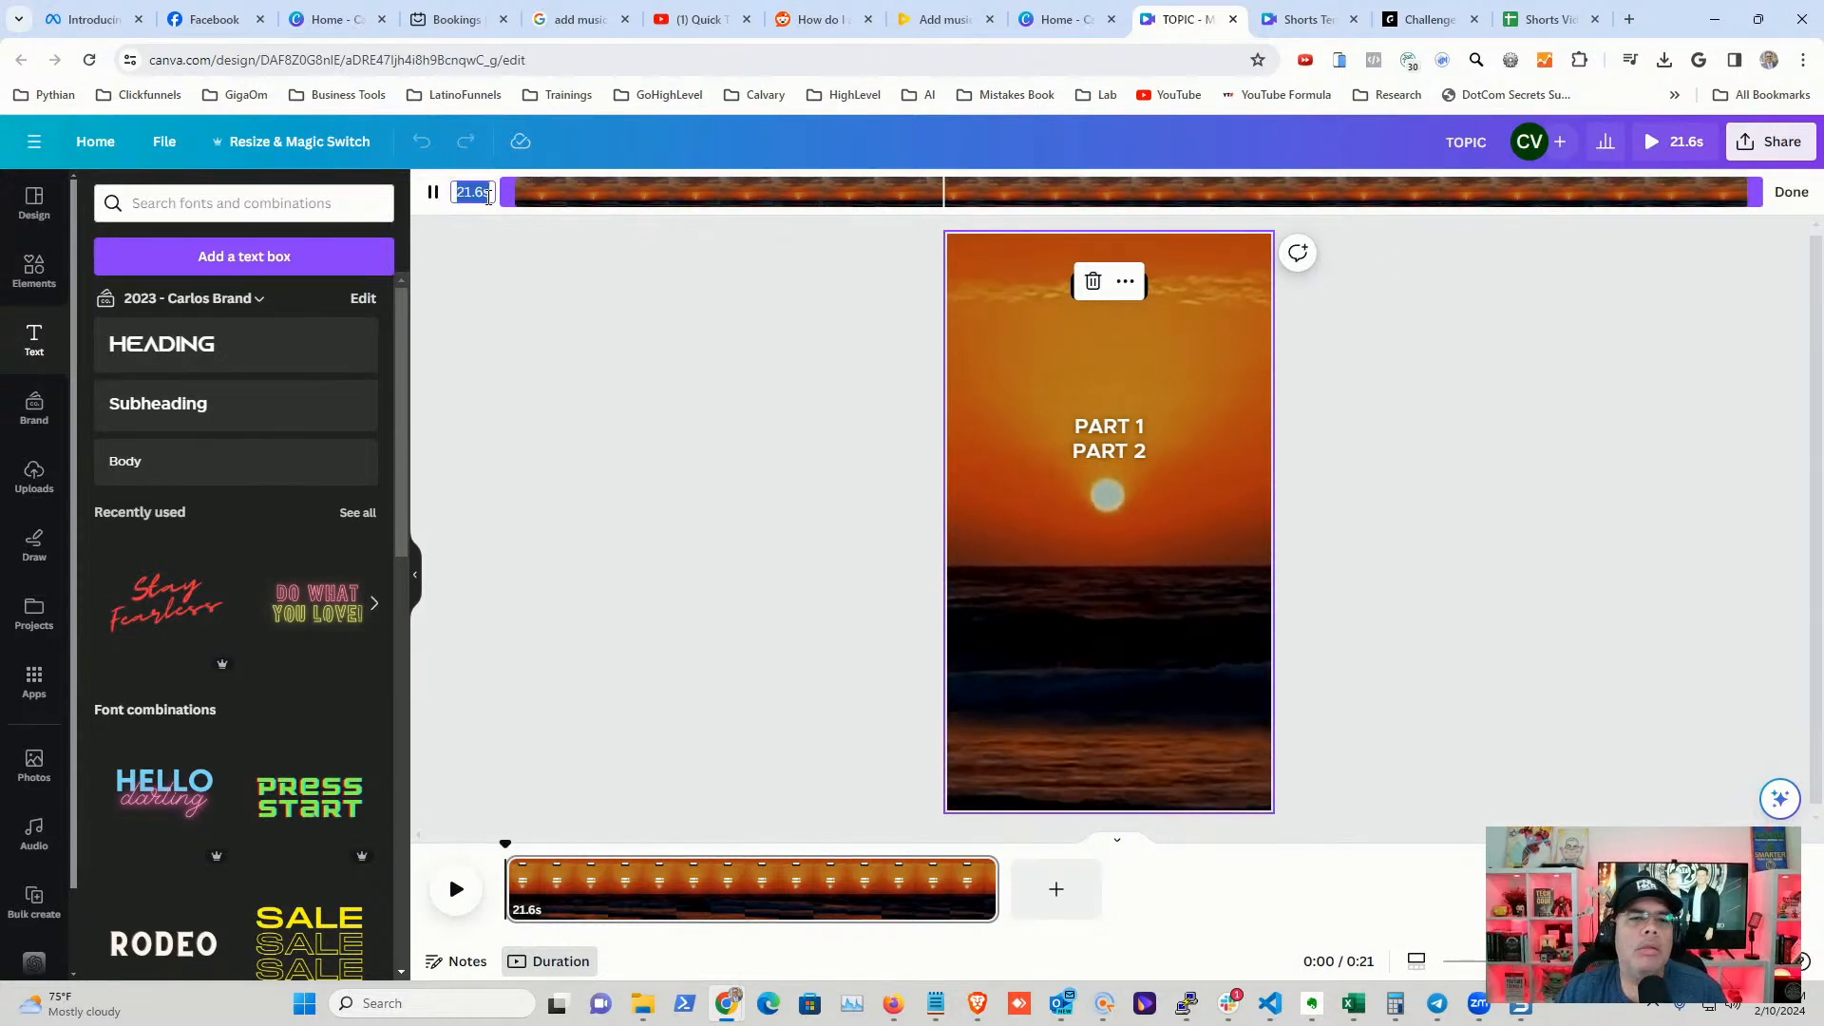
text(8)
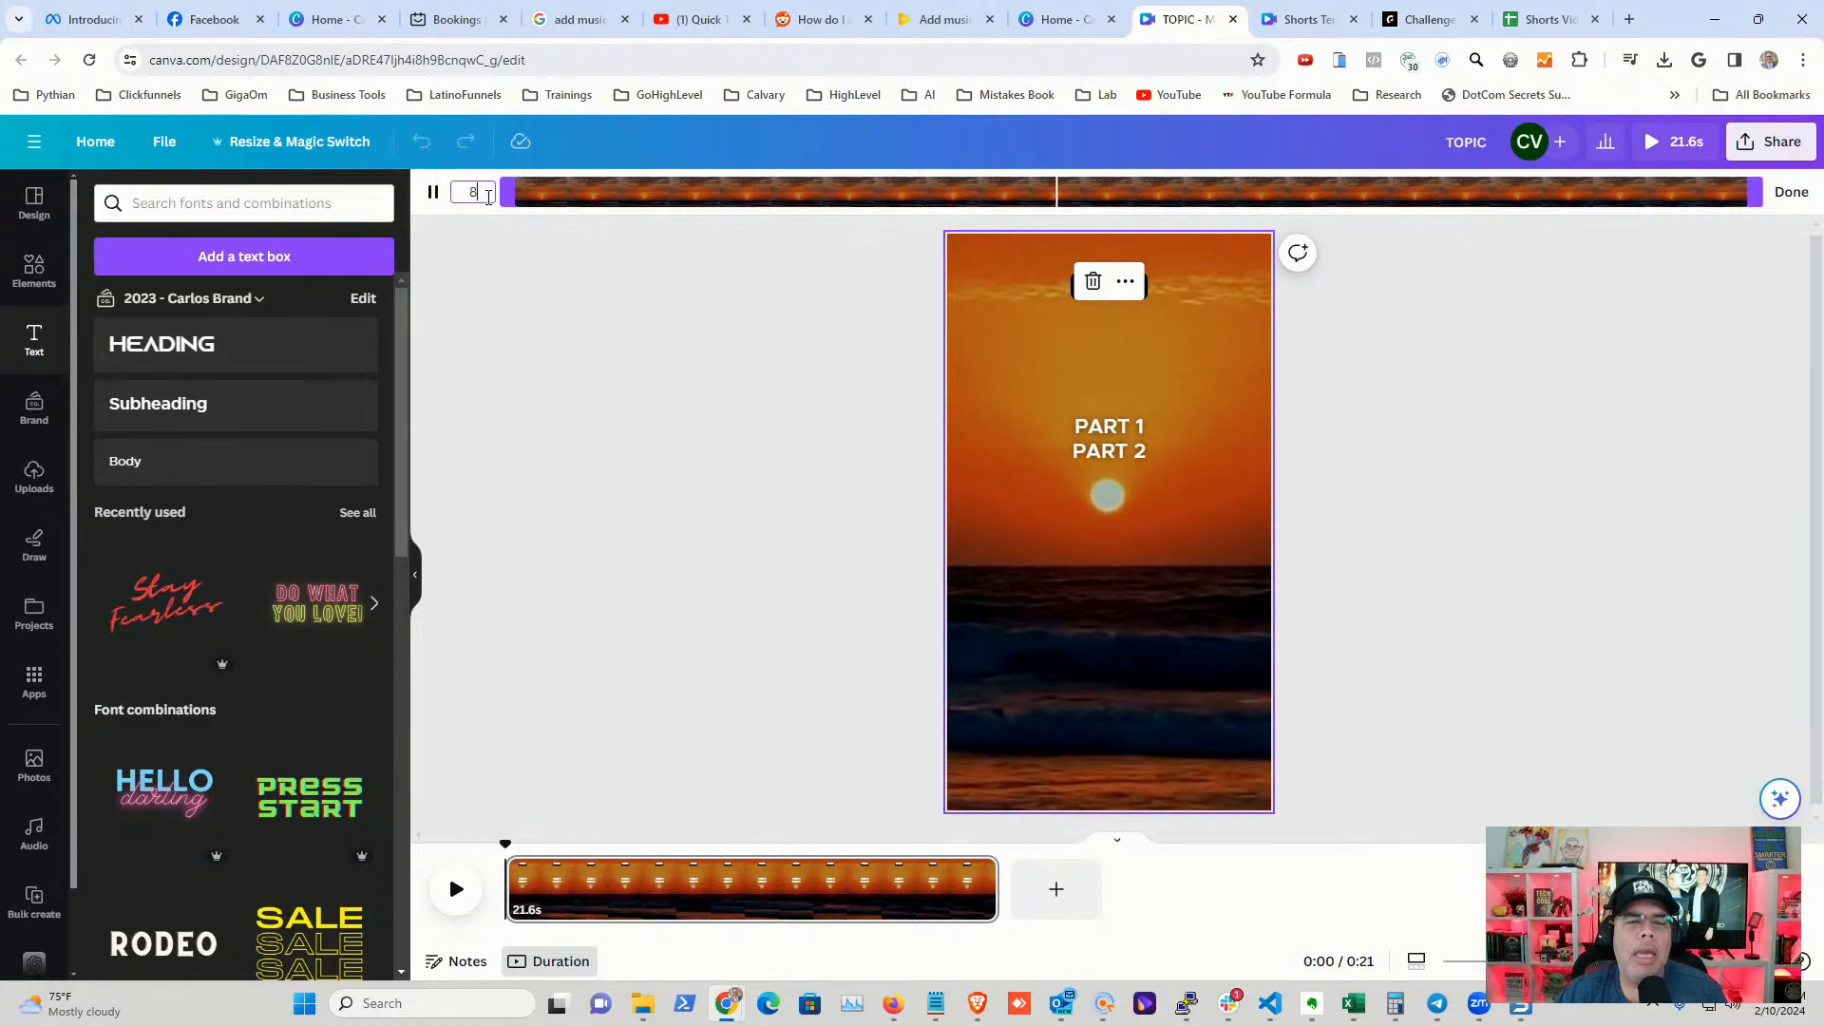
key(Return)
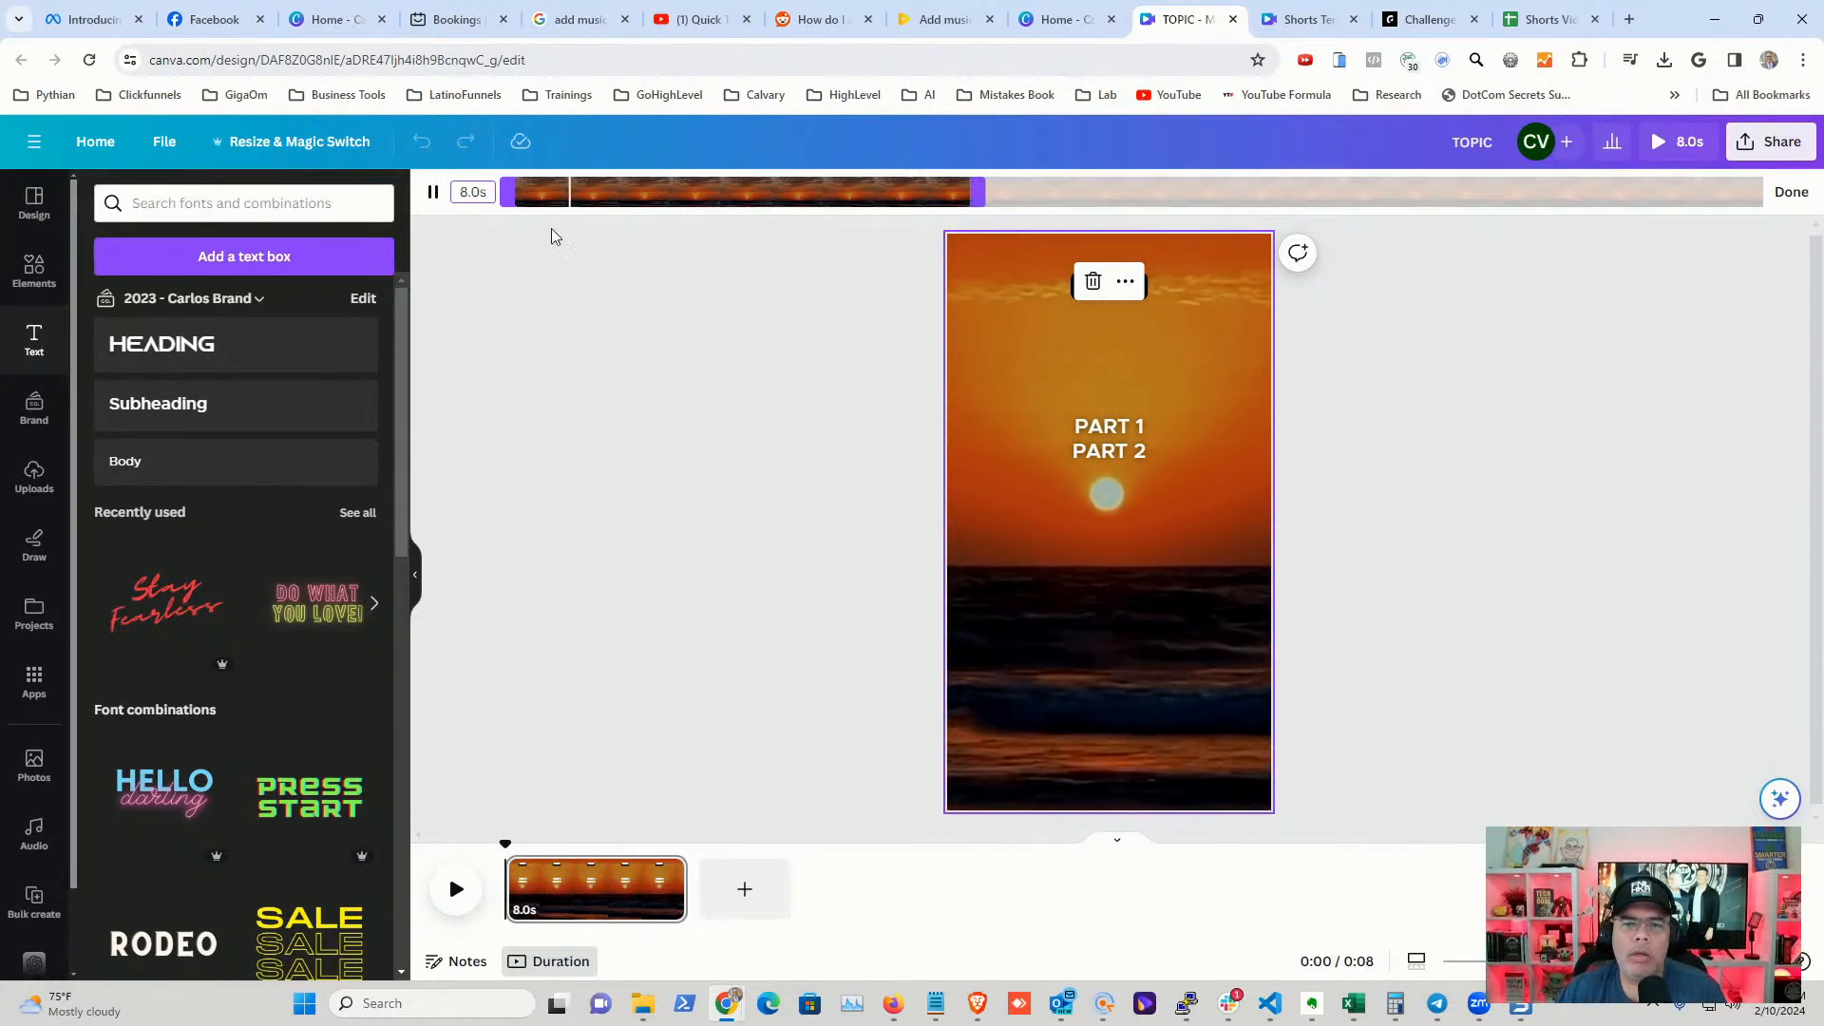
click(900, 511)
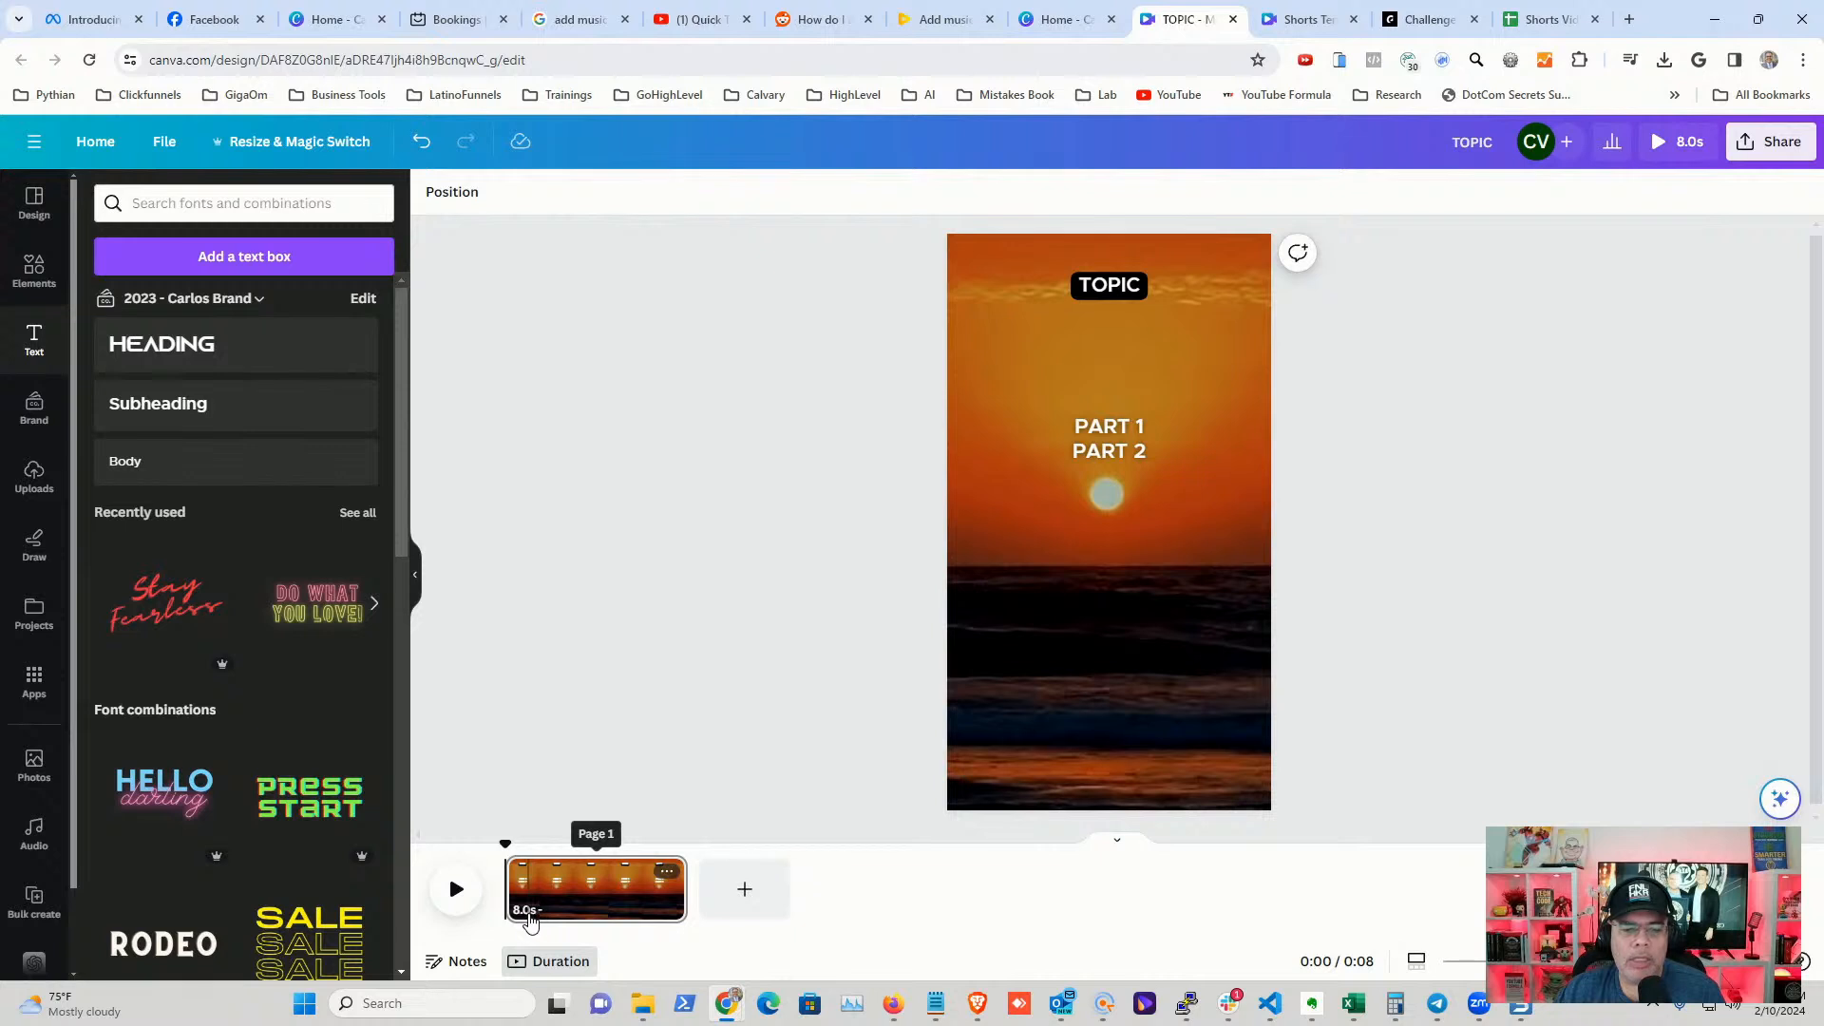
- Show the timing of the PART 1 text and shorten it to the first 4.0 seconds of the page
click(1118, 428)
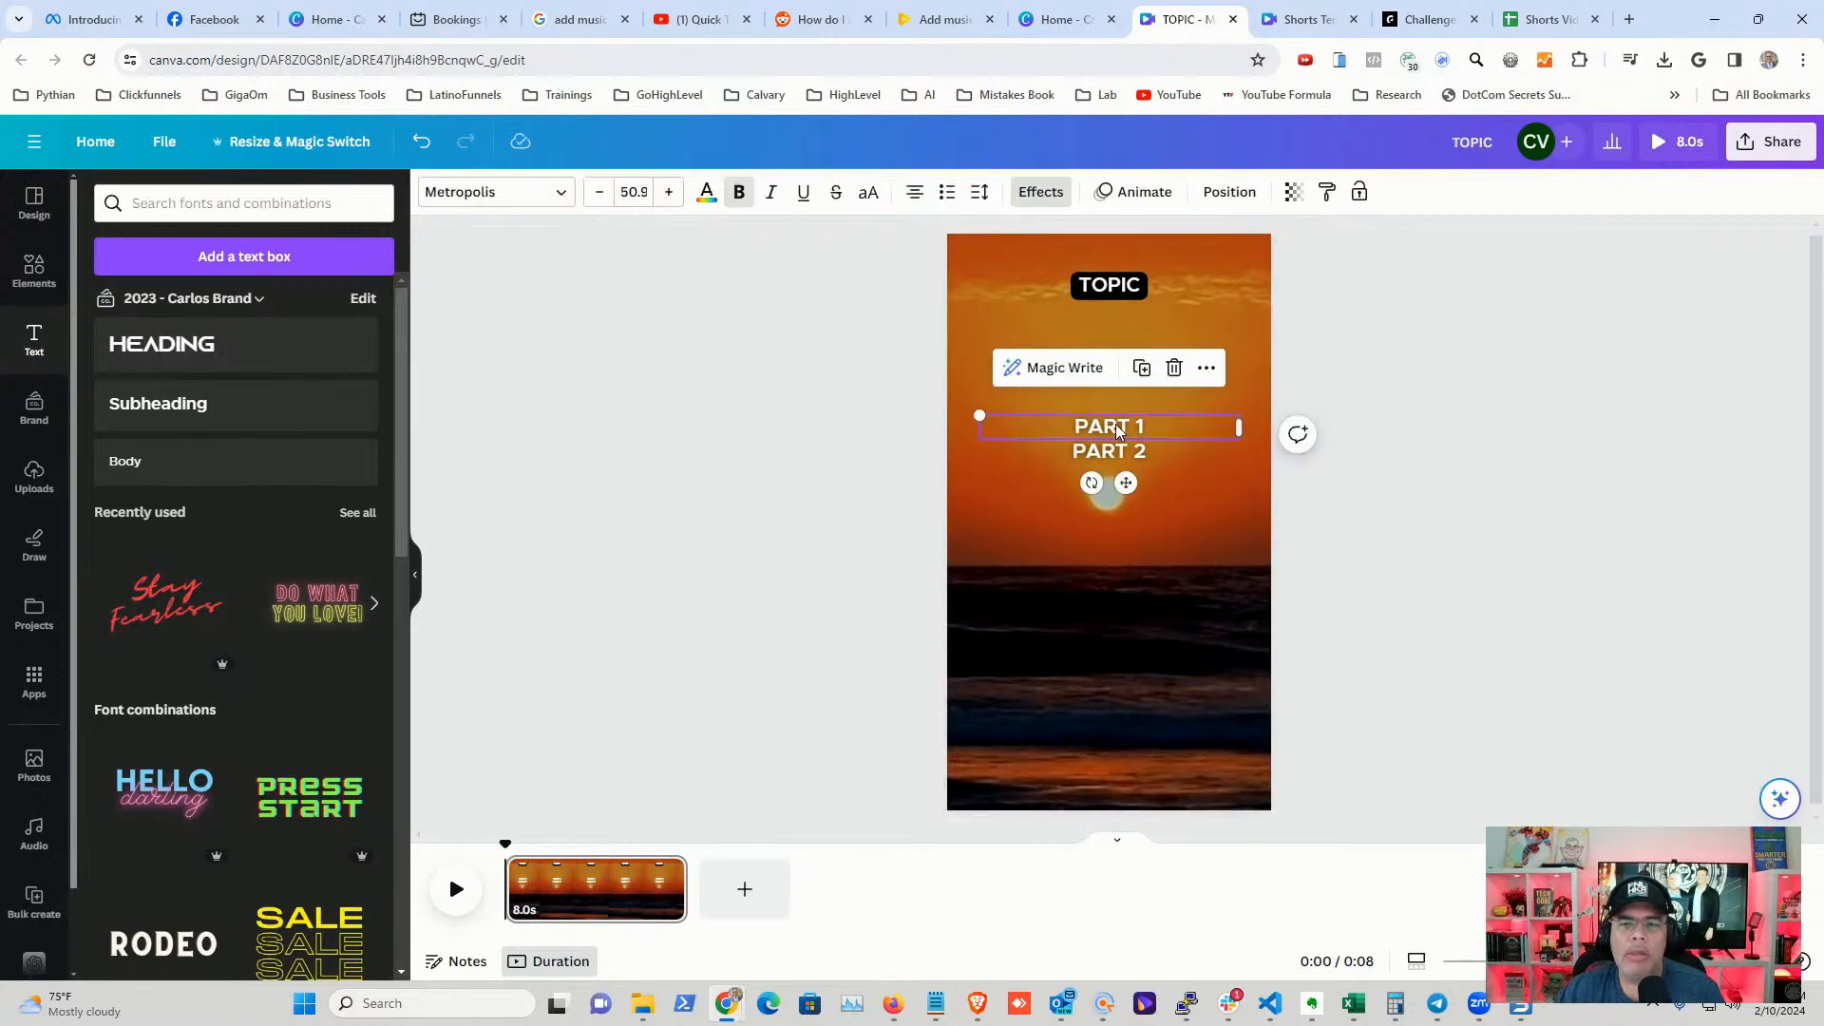
right_click(1115, 424)
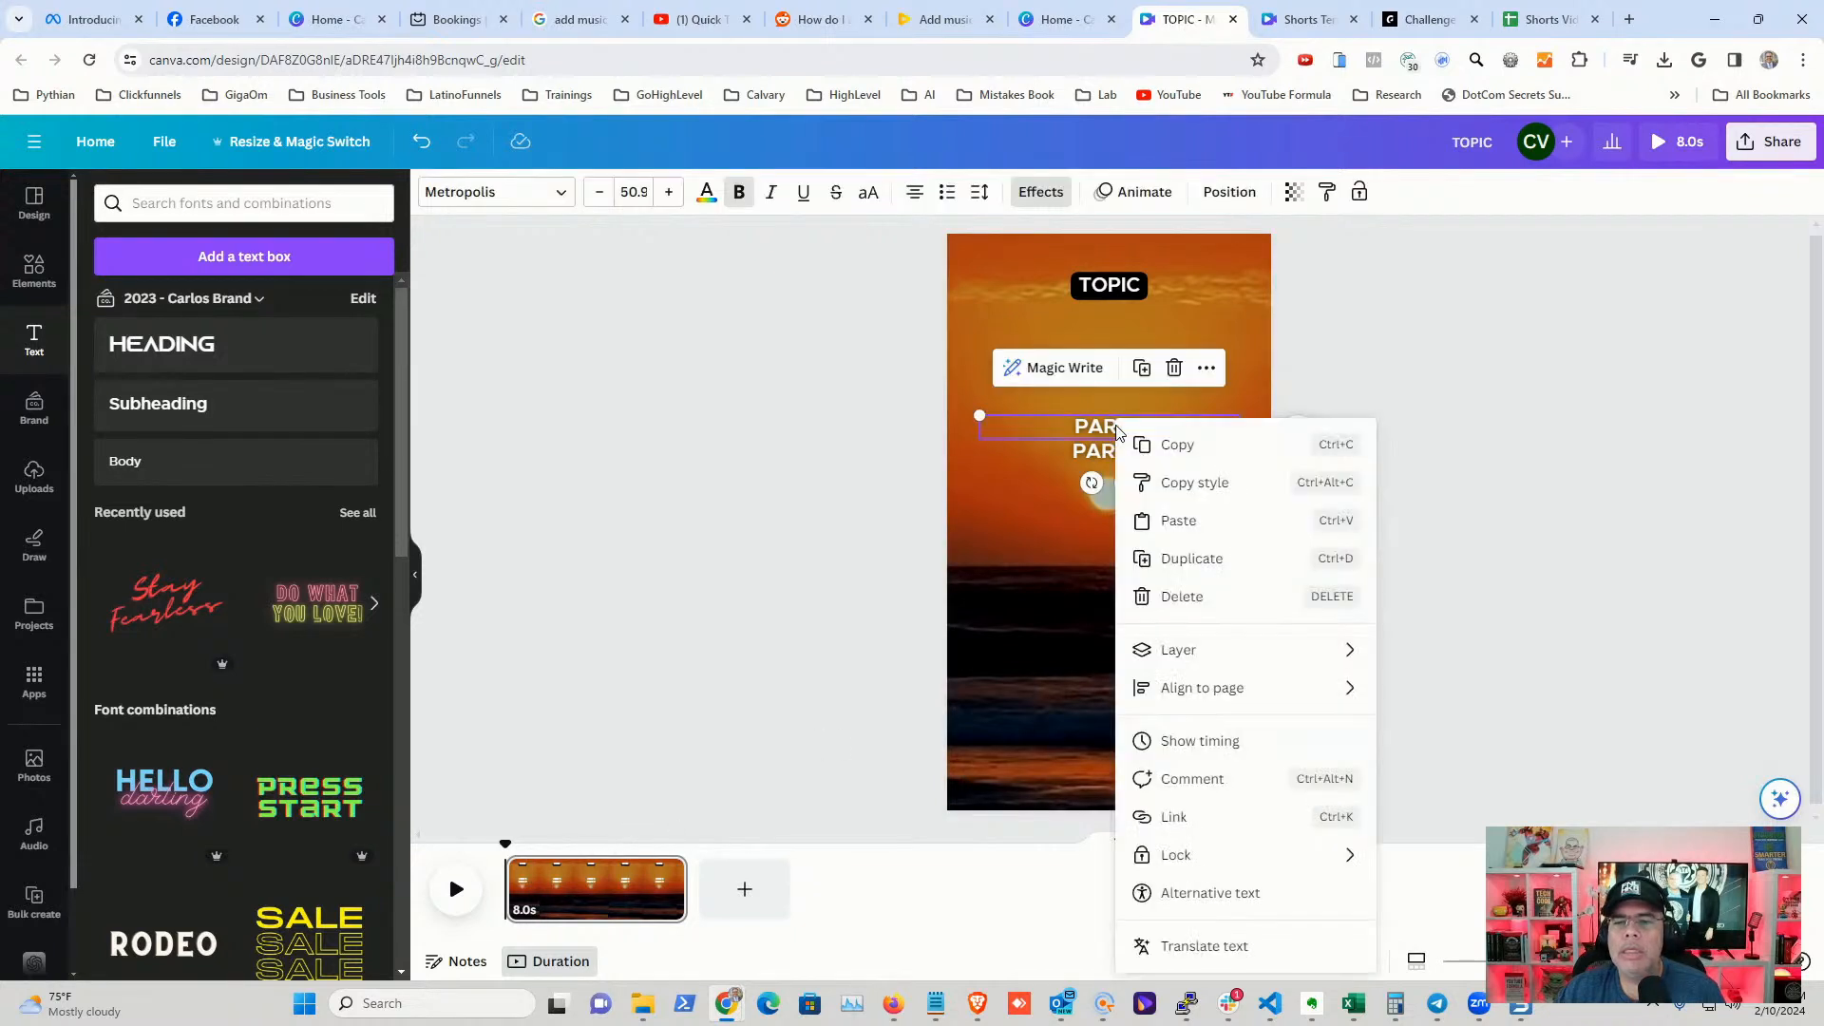
click(1226, 741)
click(665, 854)
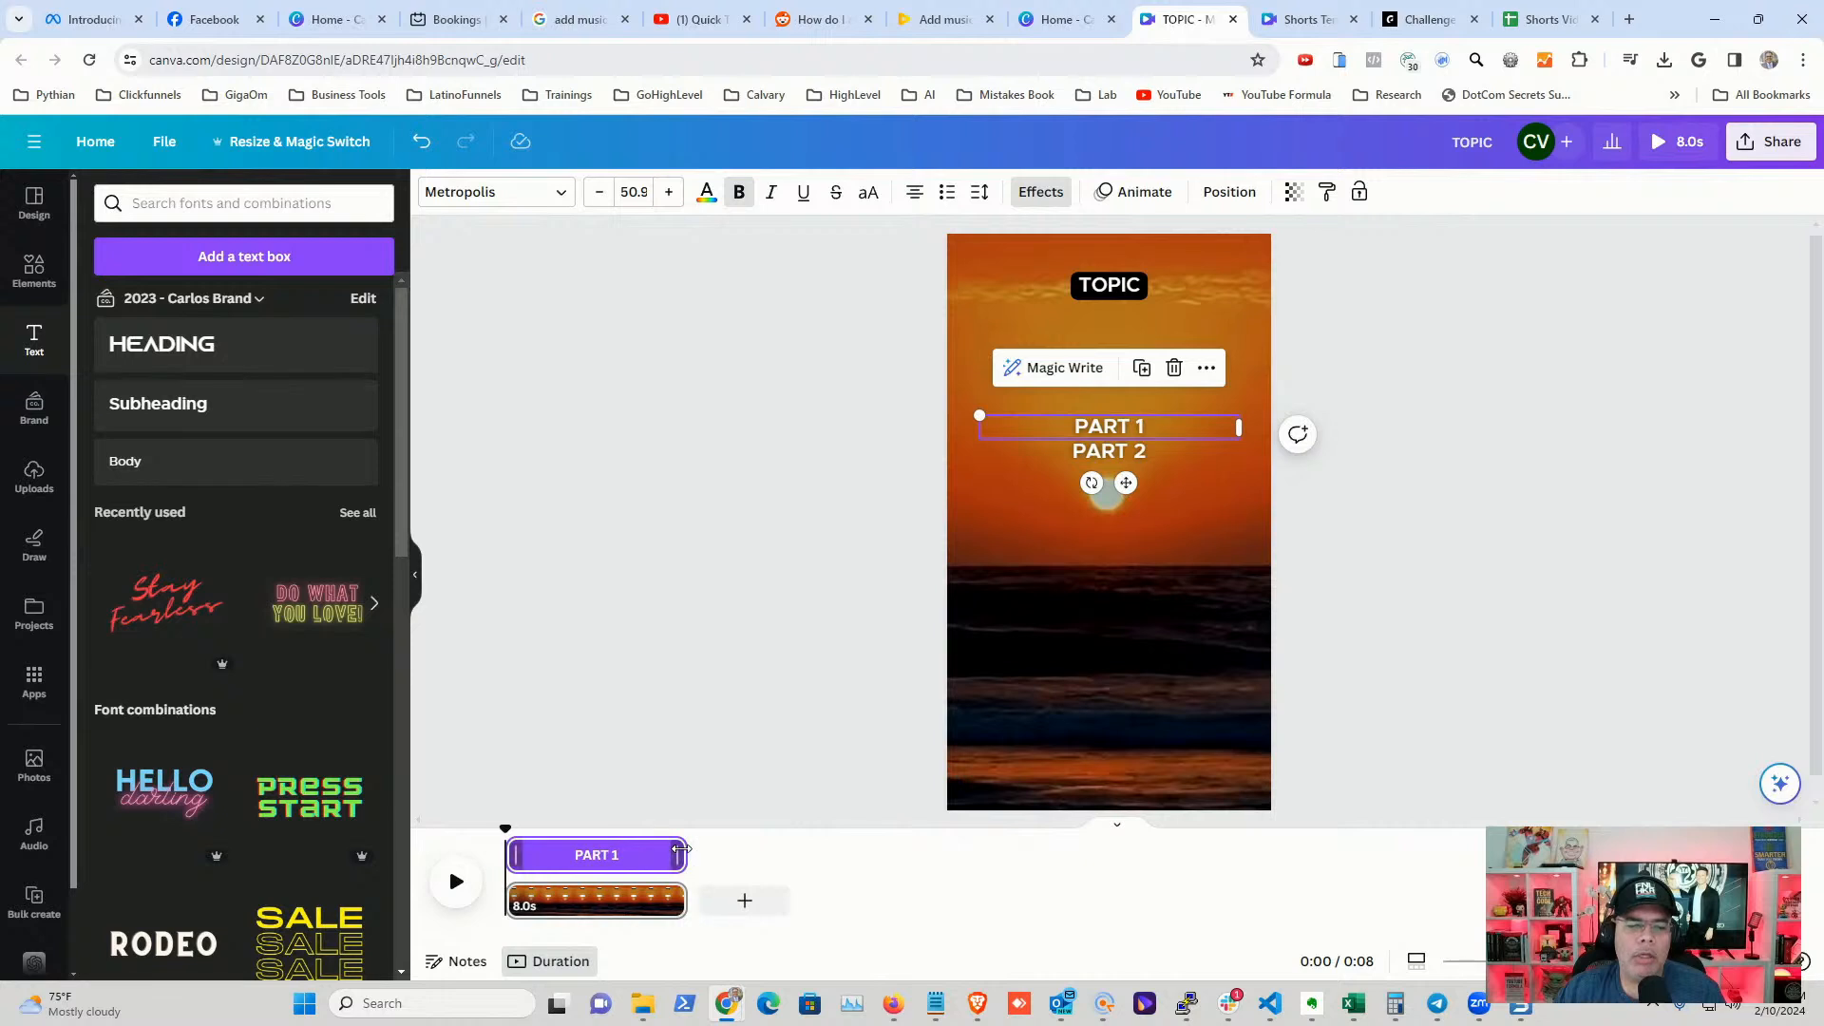
drag(658, 851, 591, 854)
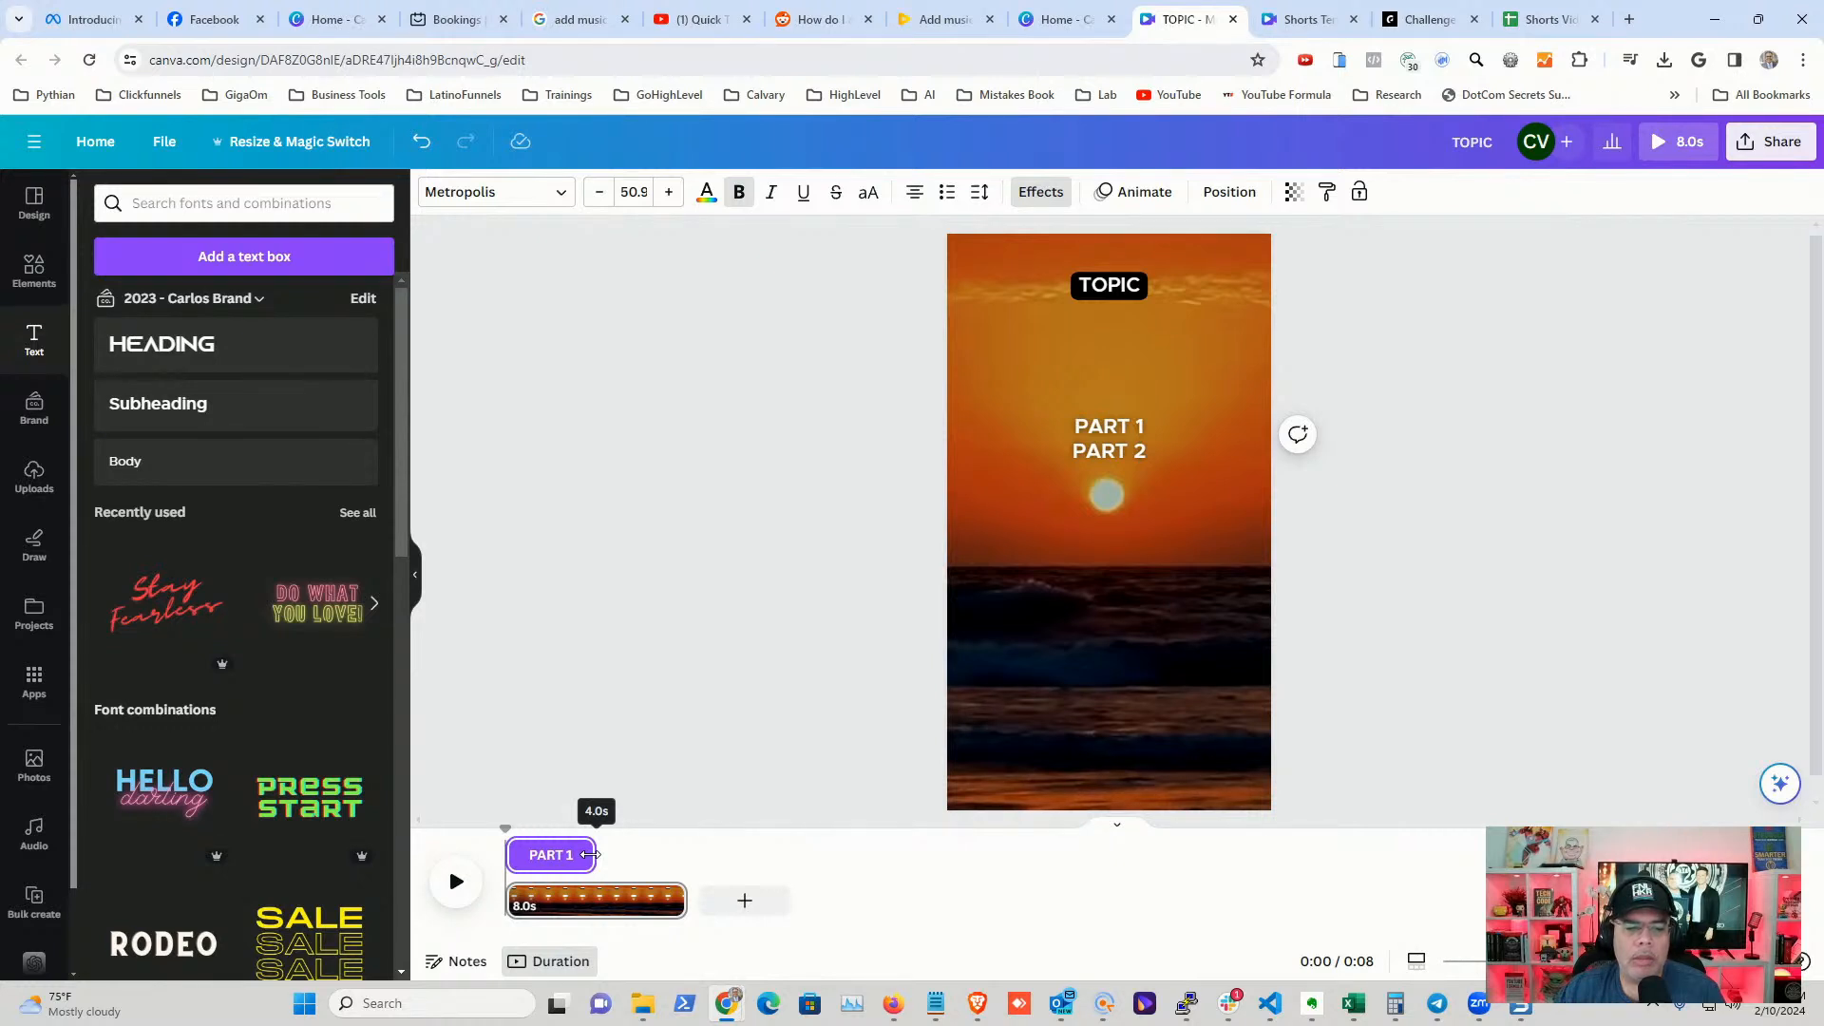
drag(590, 854, 591, 854)
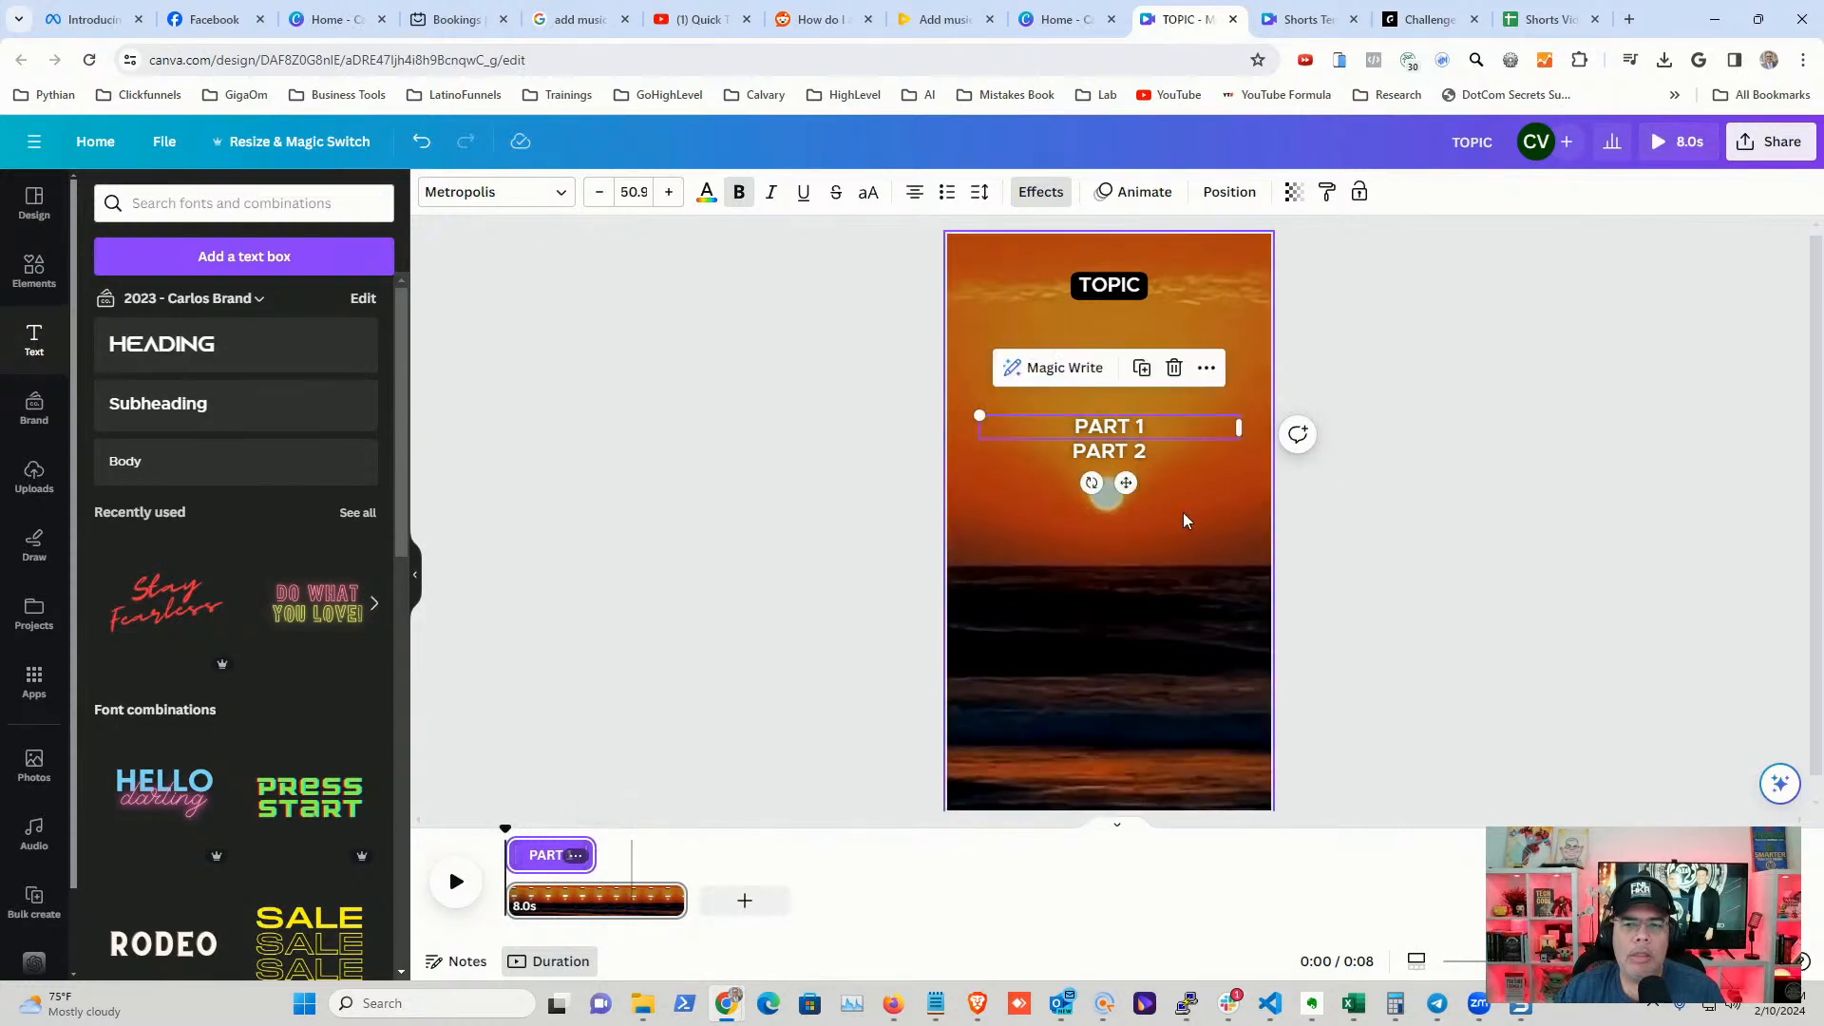
- Trim the start of the PART 2 text so it lasts only the final 4.0 seconds, and play the video through
click(1138, 450)
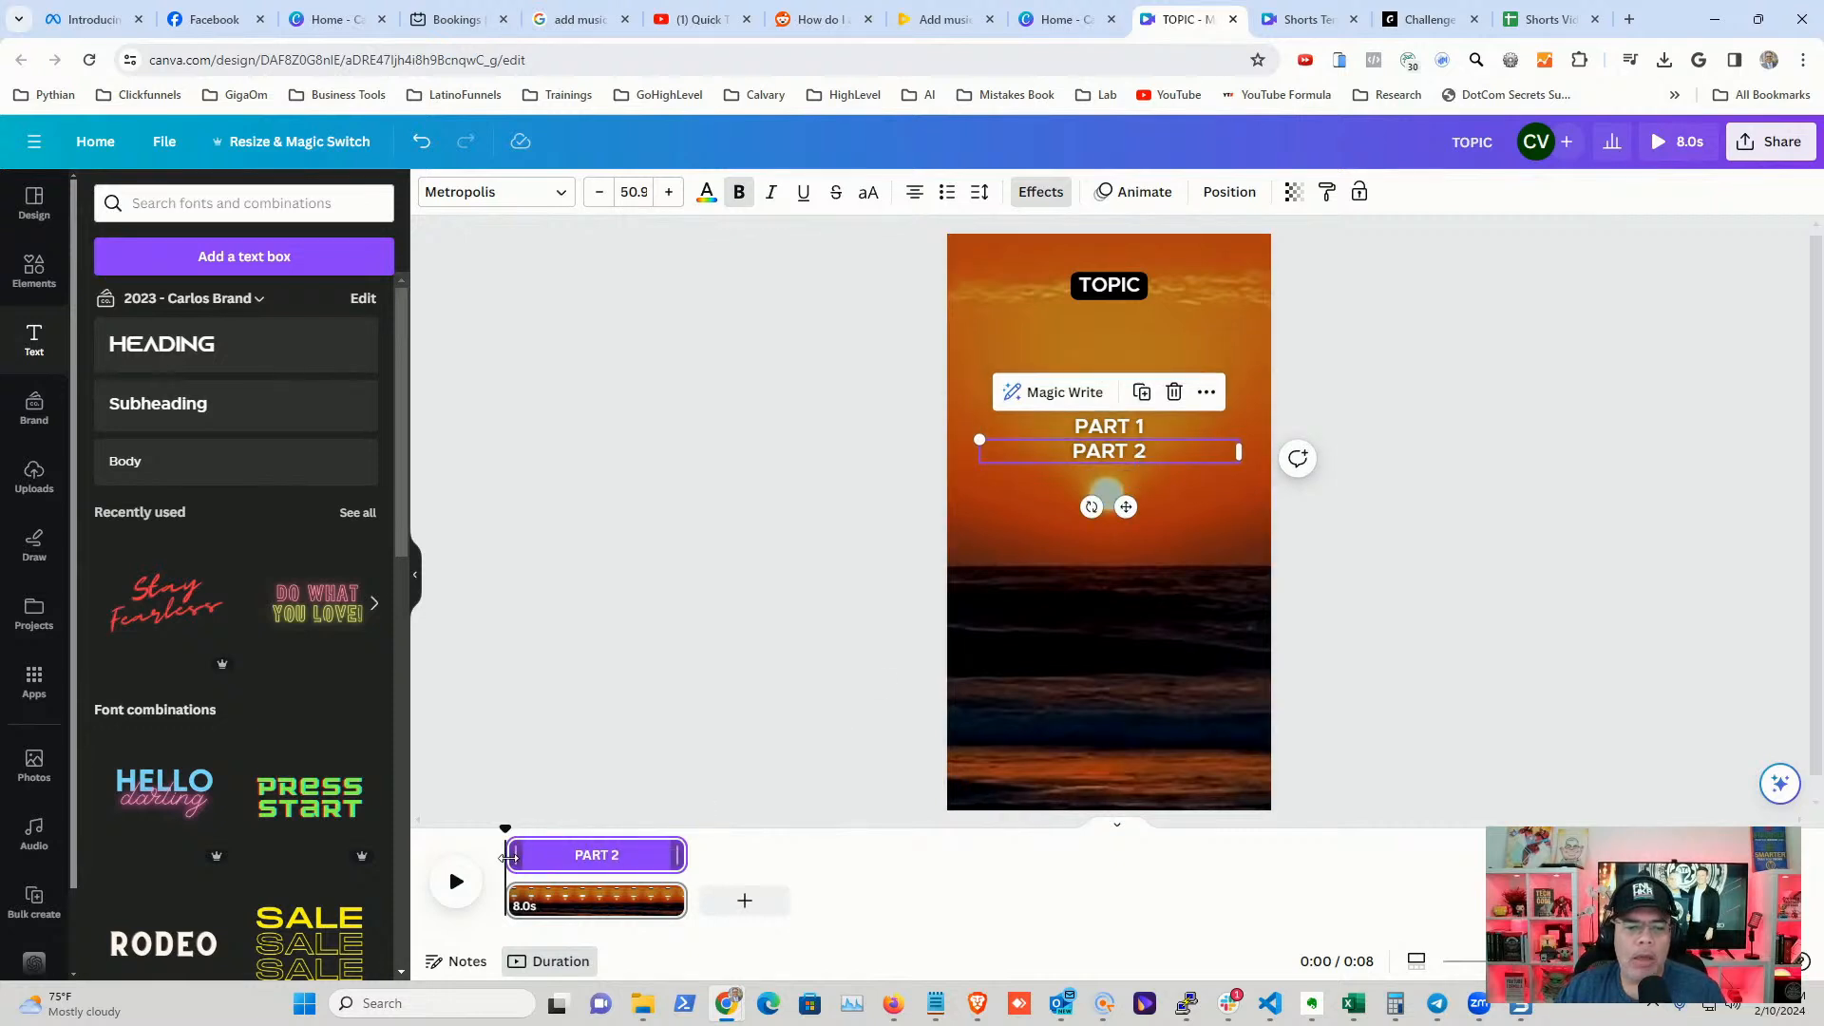
drag(507, 857, 581, 858)
drag(587, 859, 598, 858)
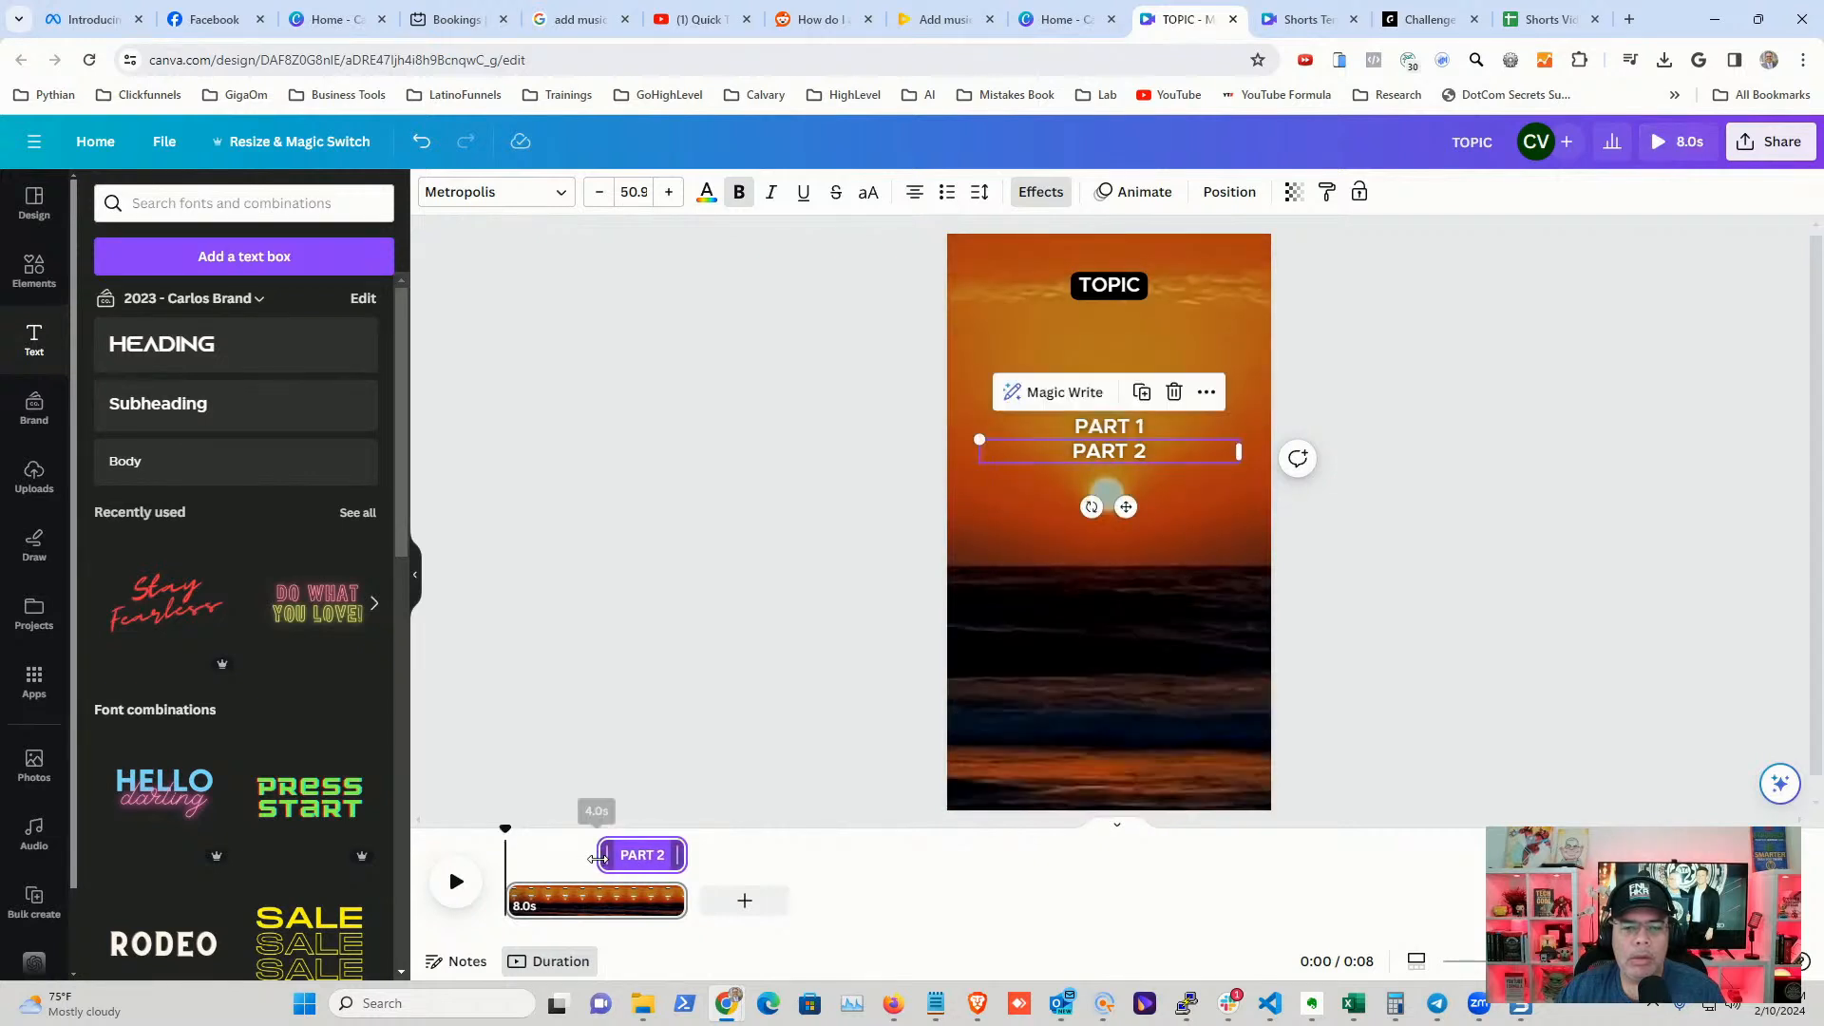
click(776, 586)
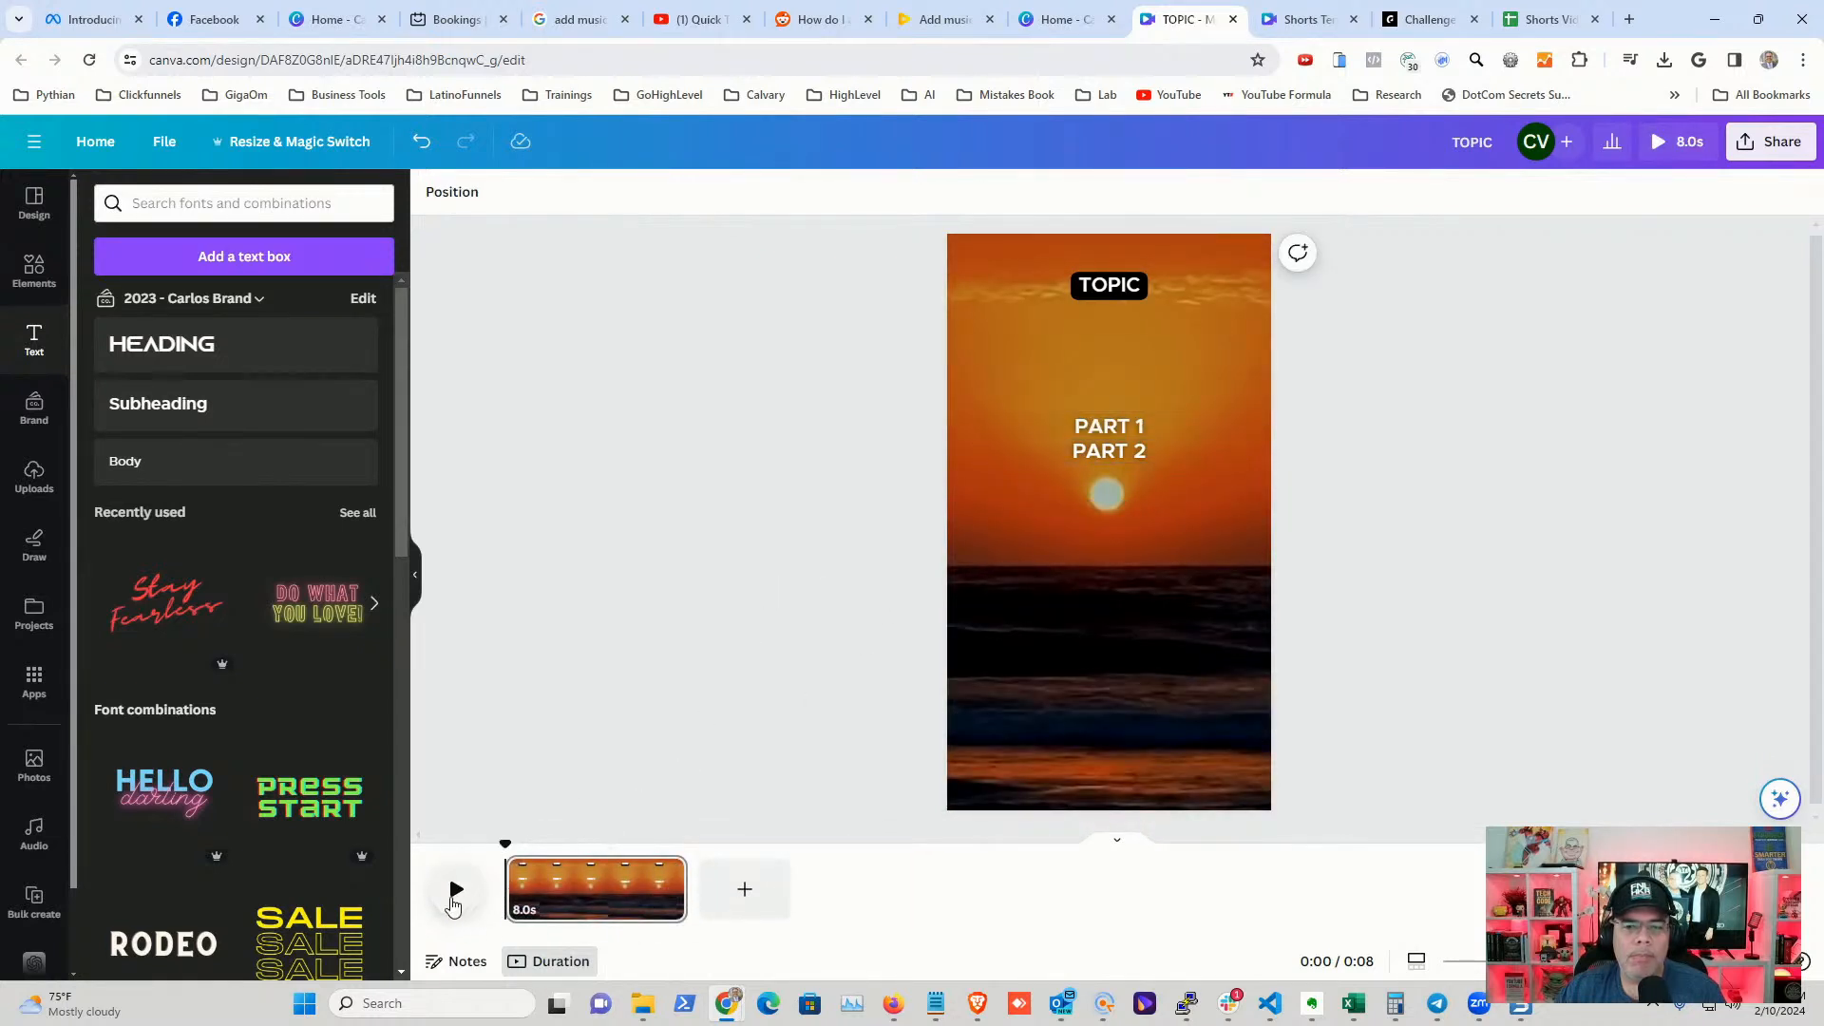
click(454, 892)
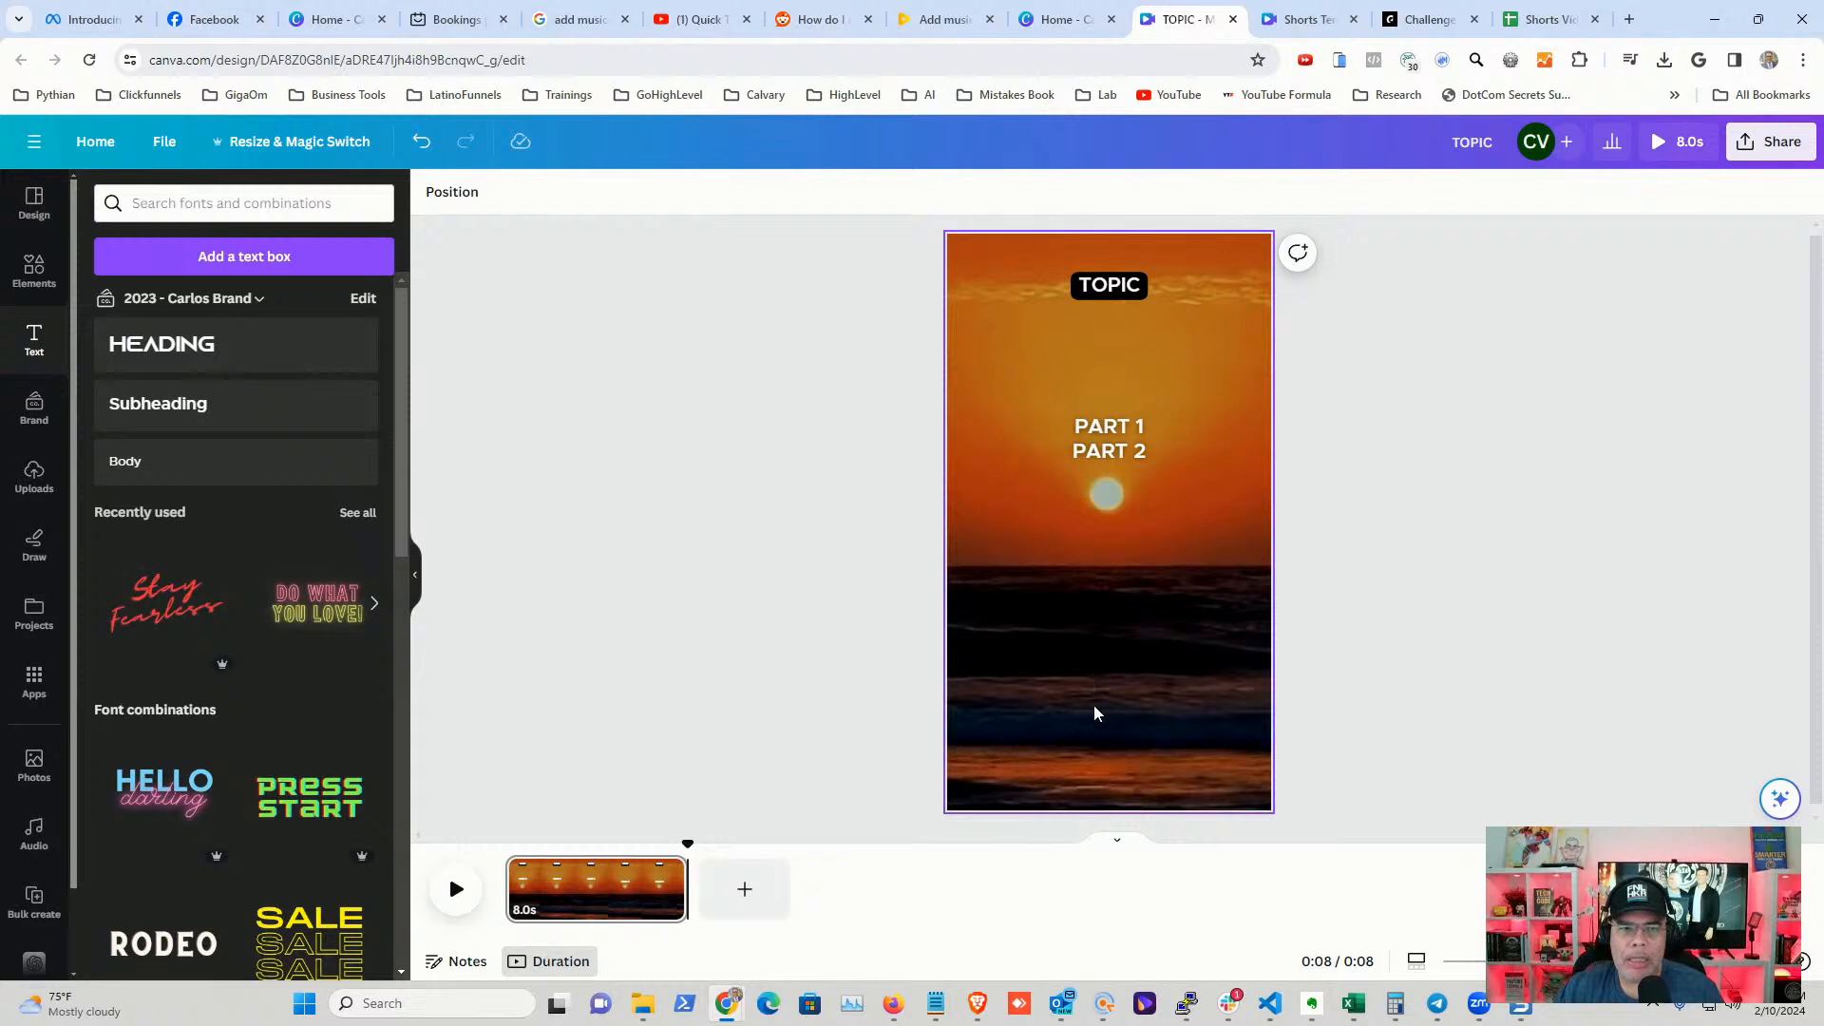
- Rename the design as "Short Template - Beach with Sun"
click(1479, 142)
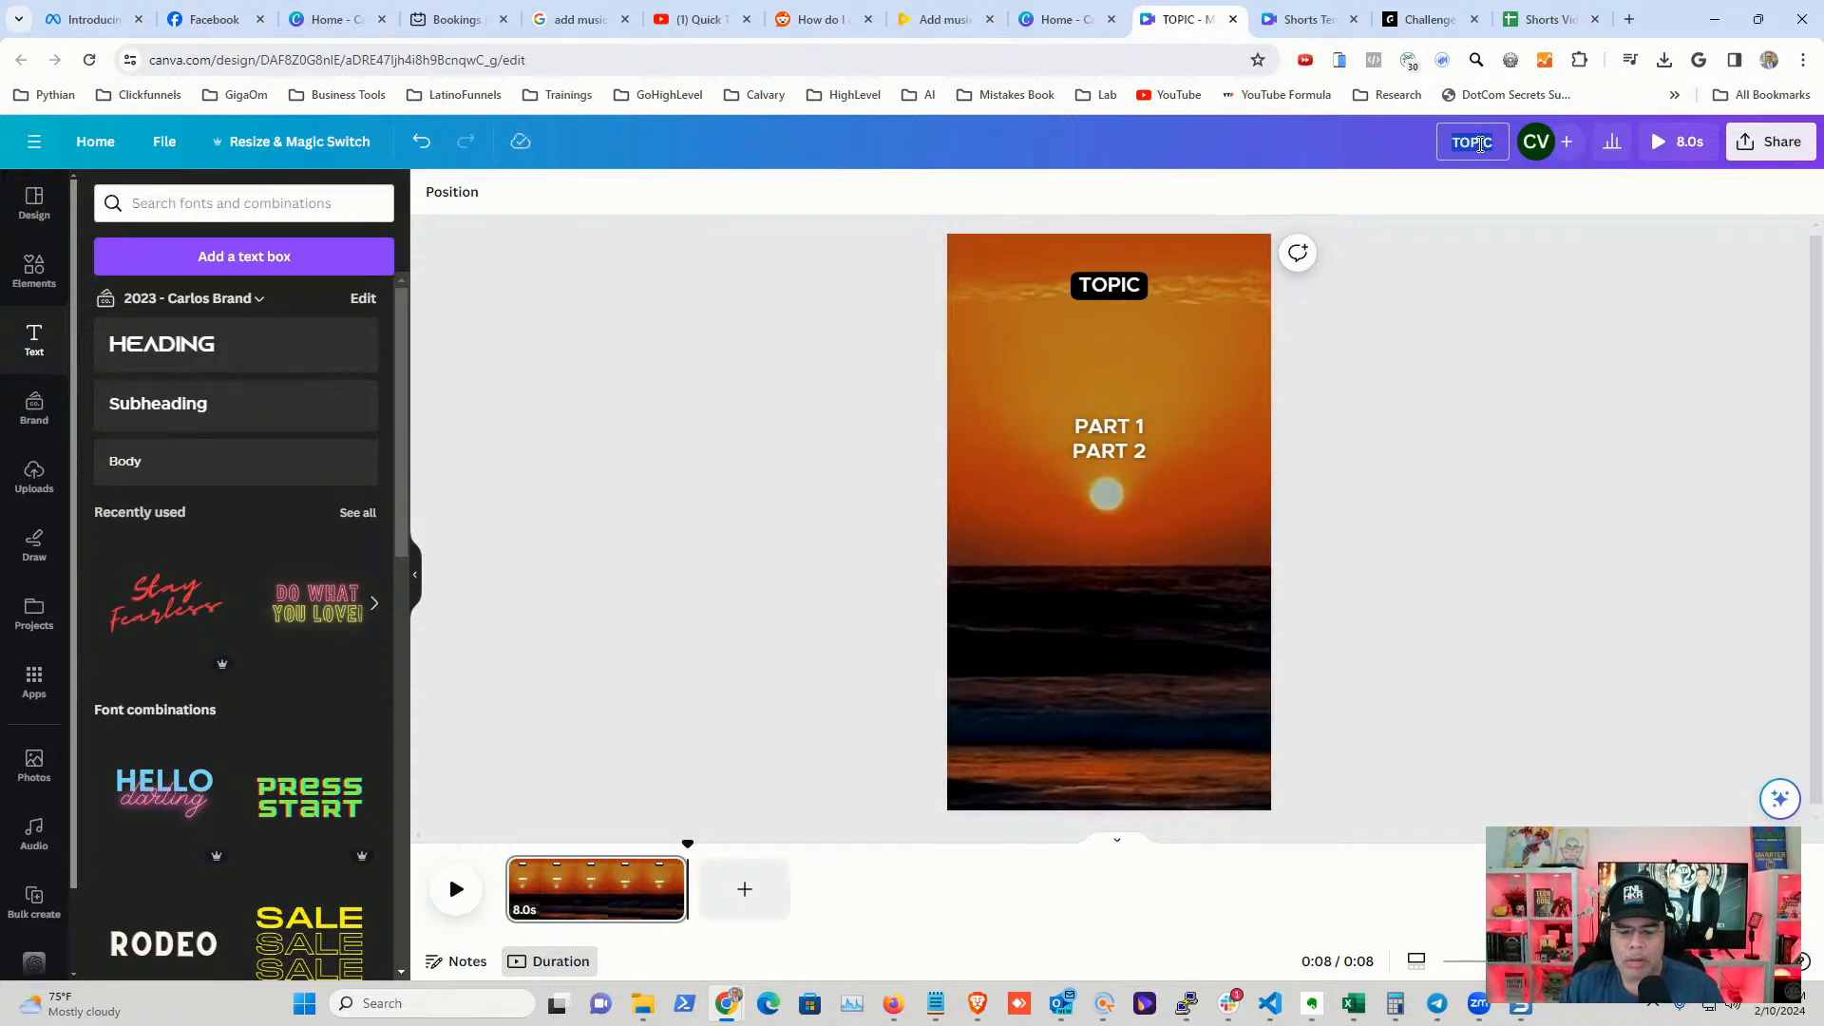
text(Short Te)
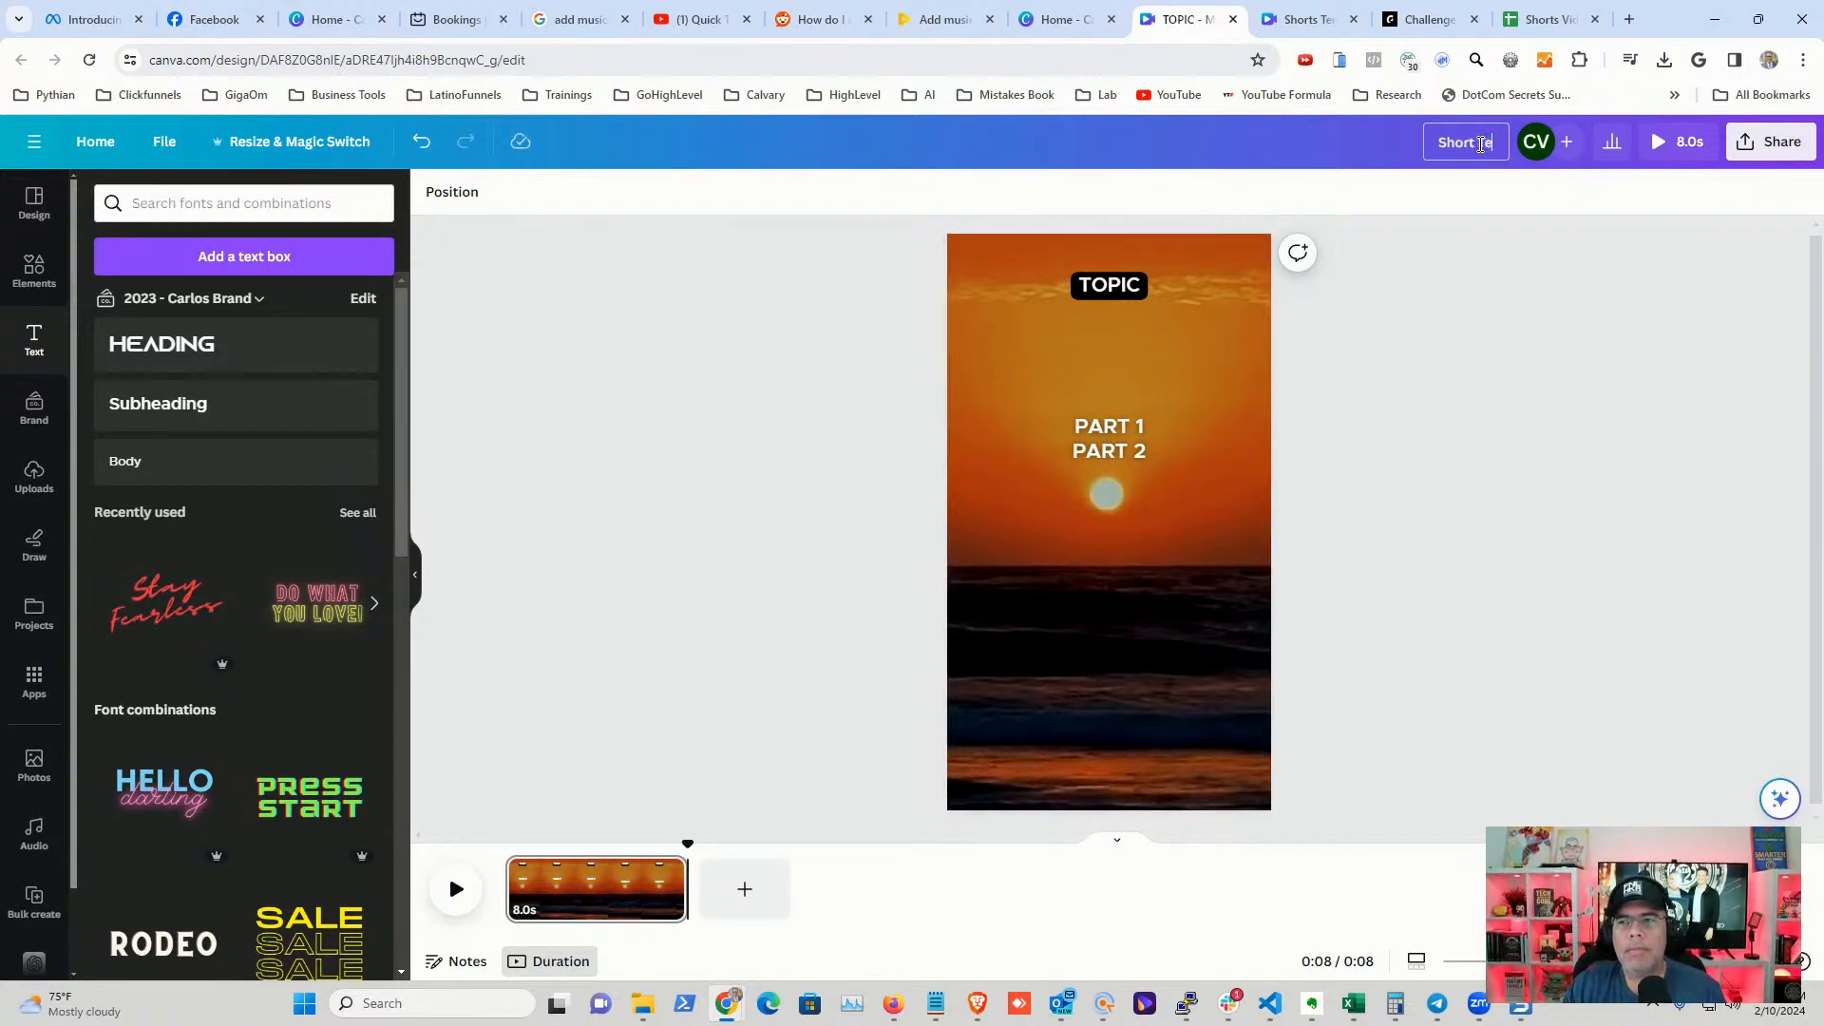
text(mplate - B)
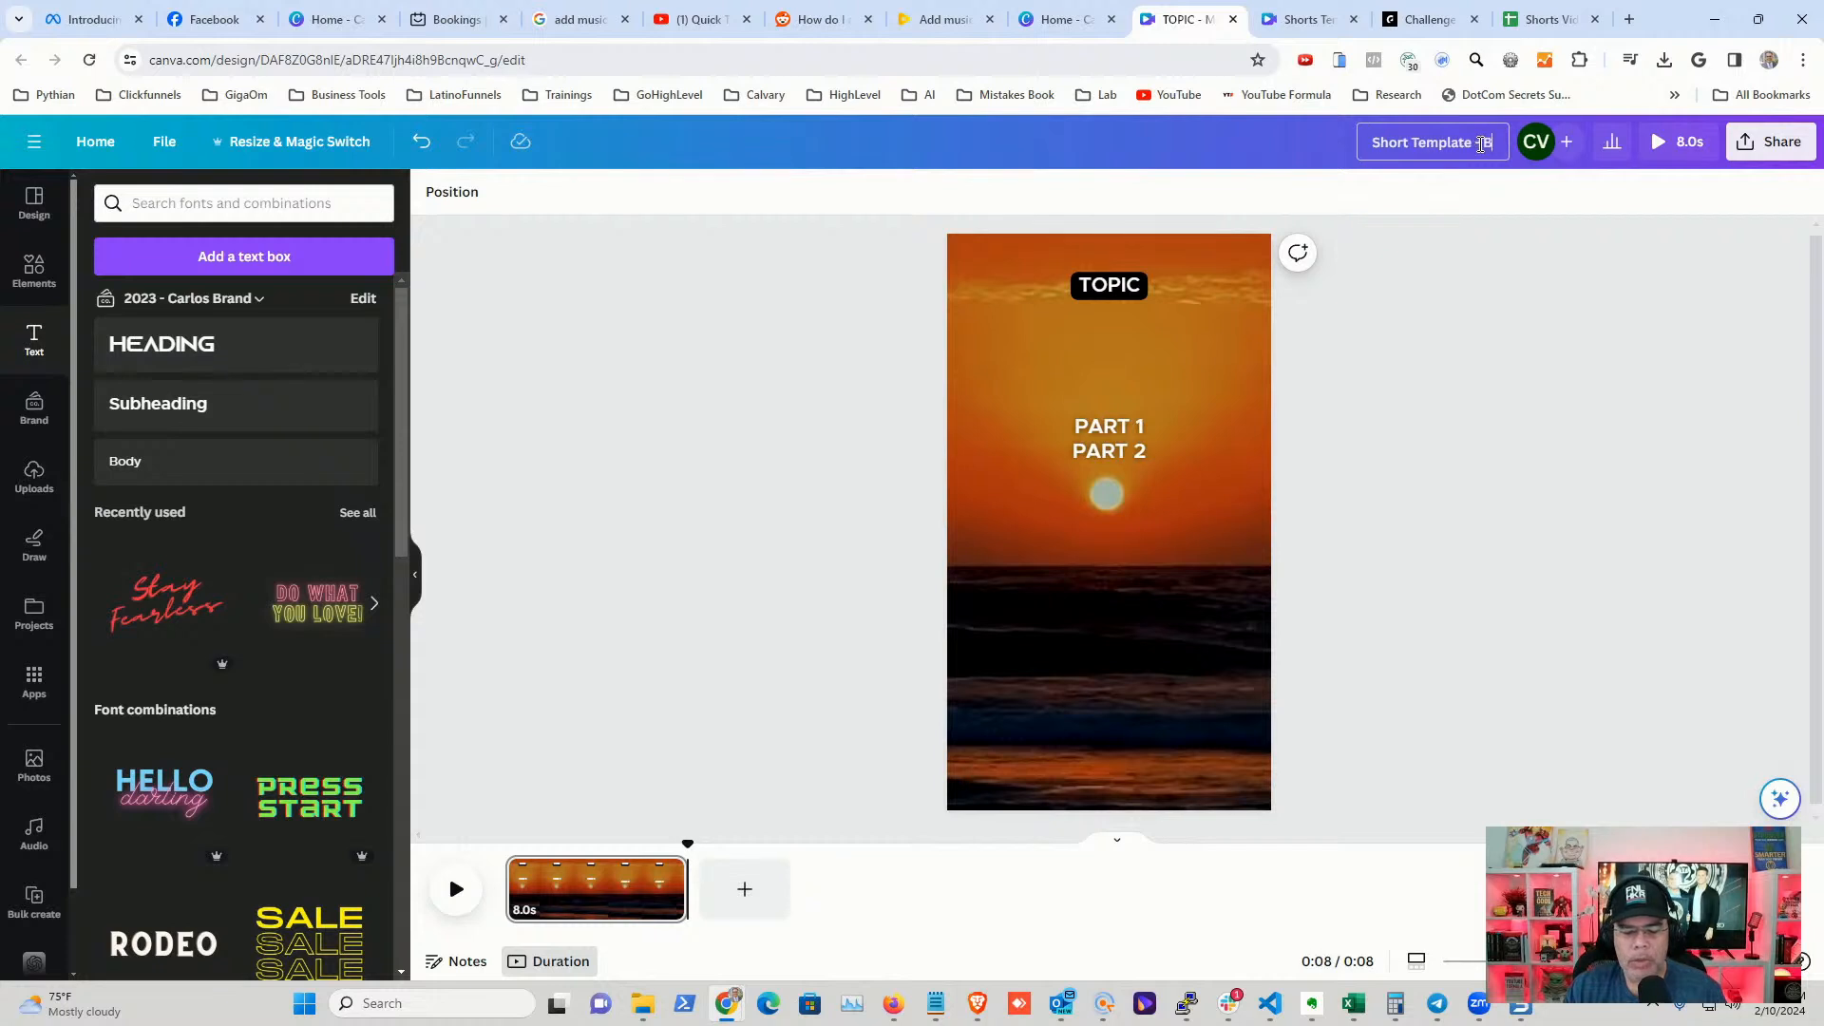
text(each)
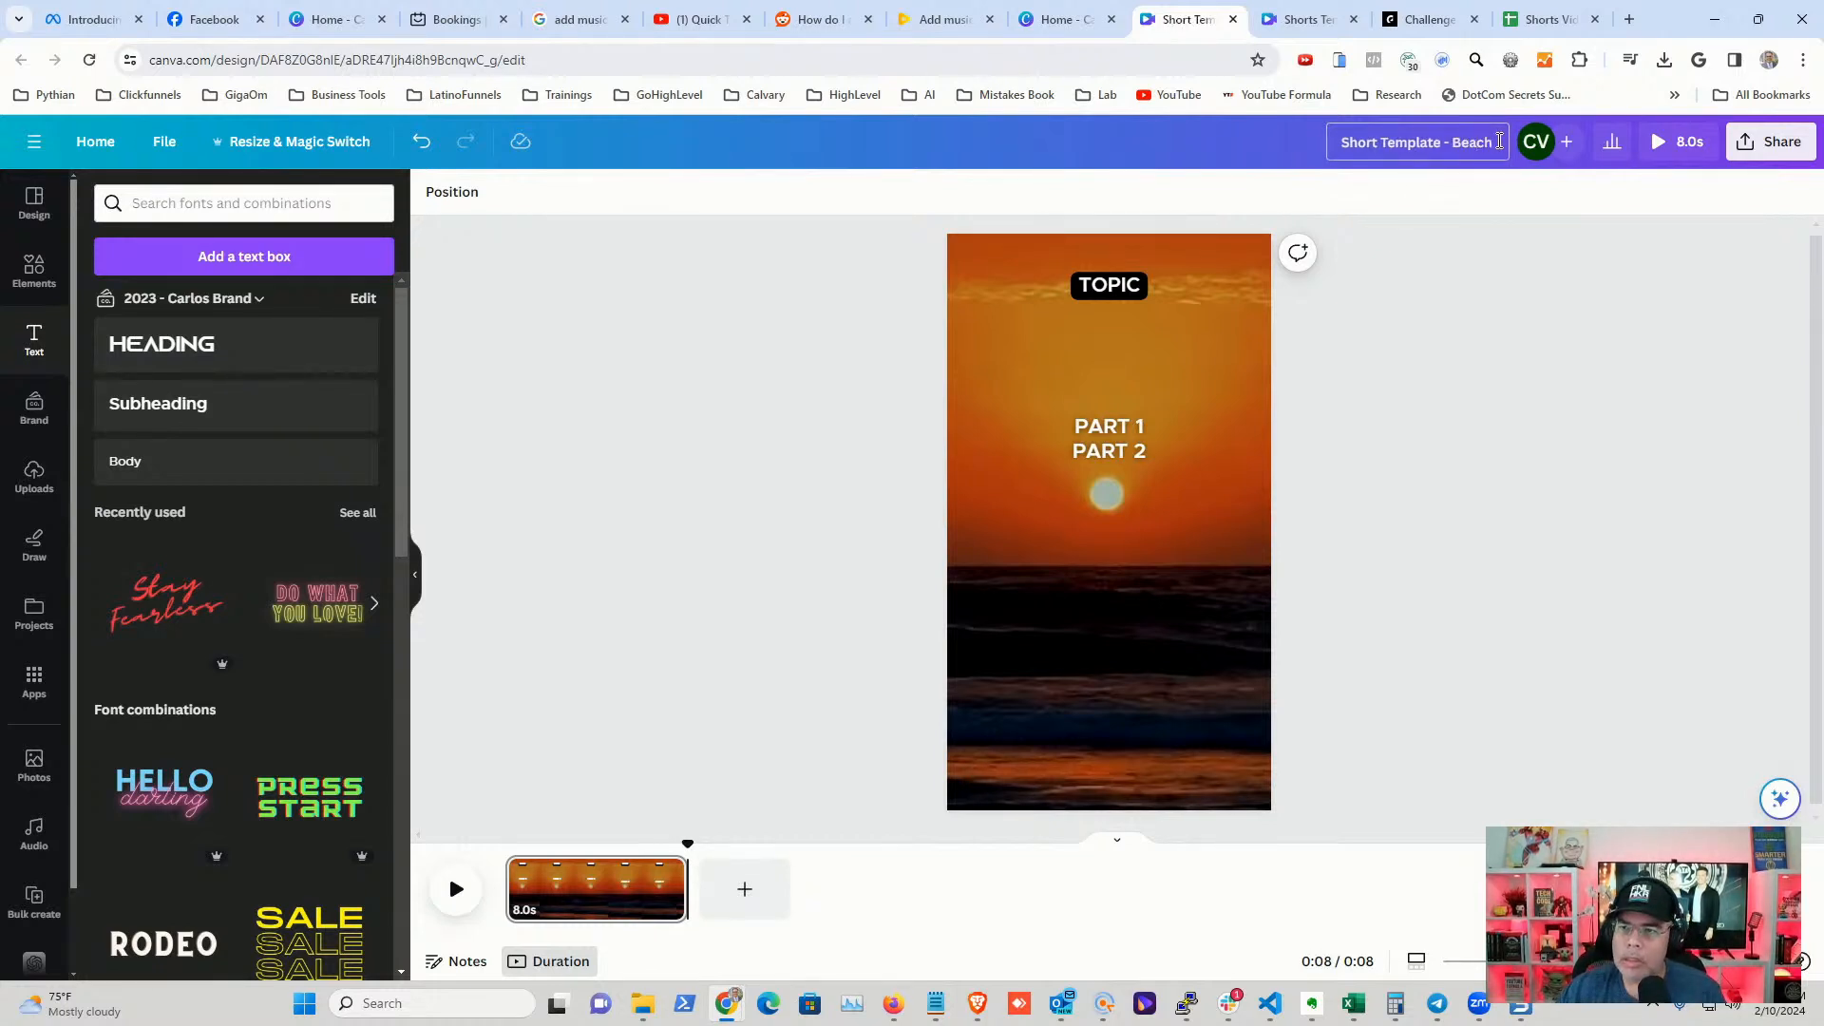
text( with Sun)
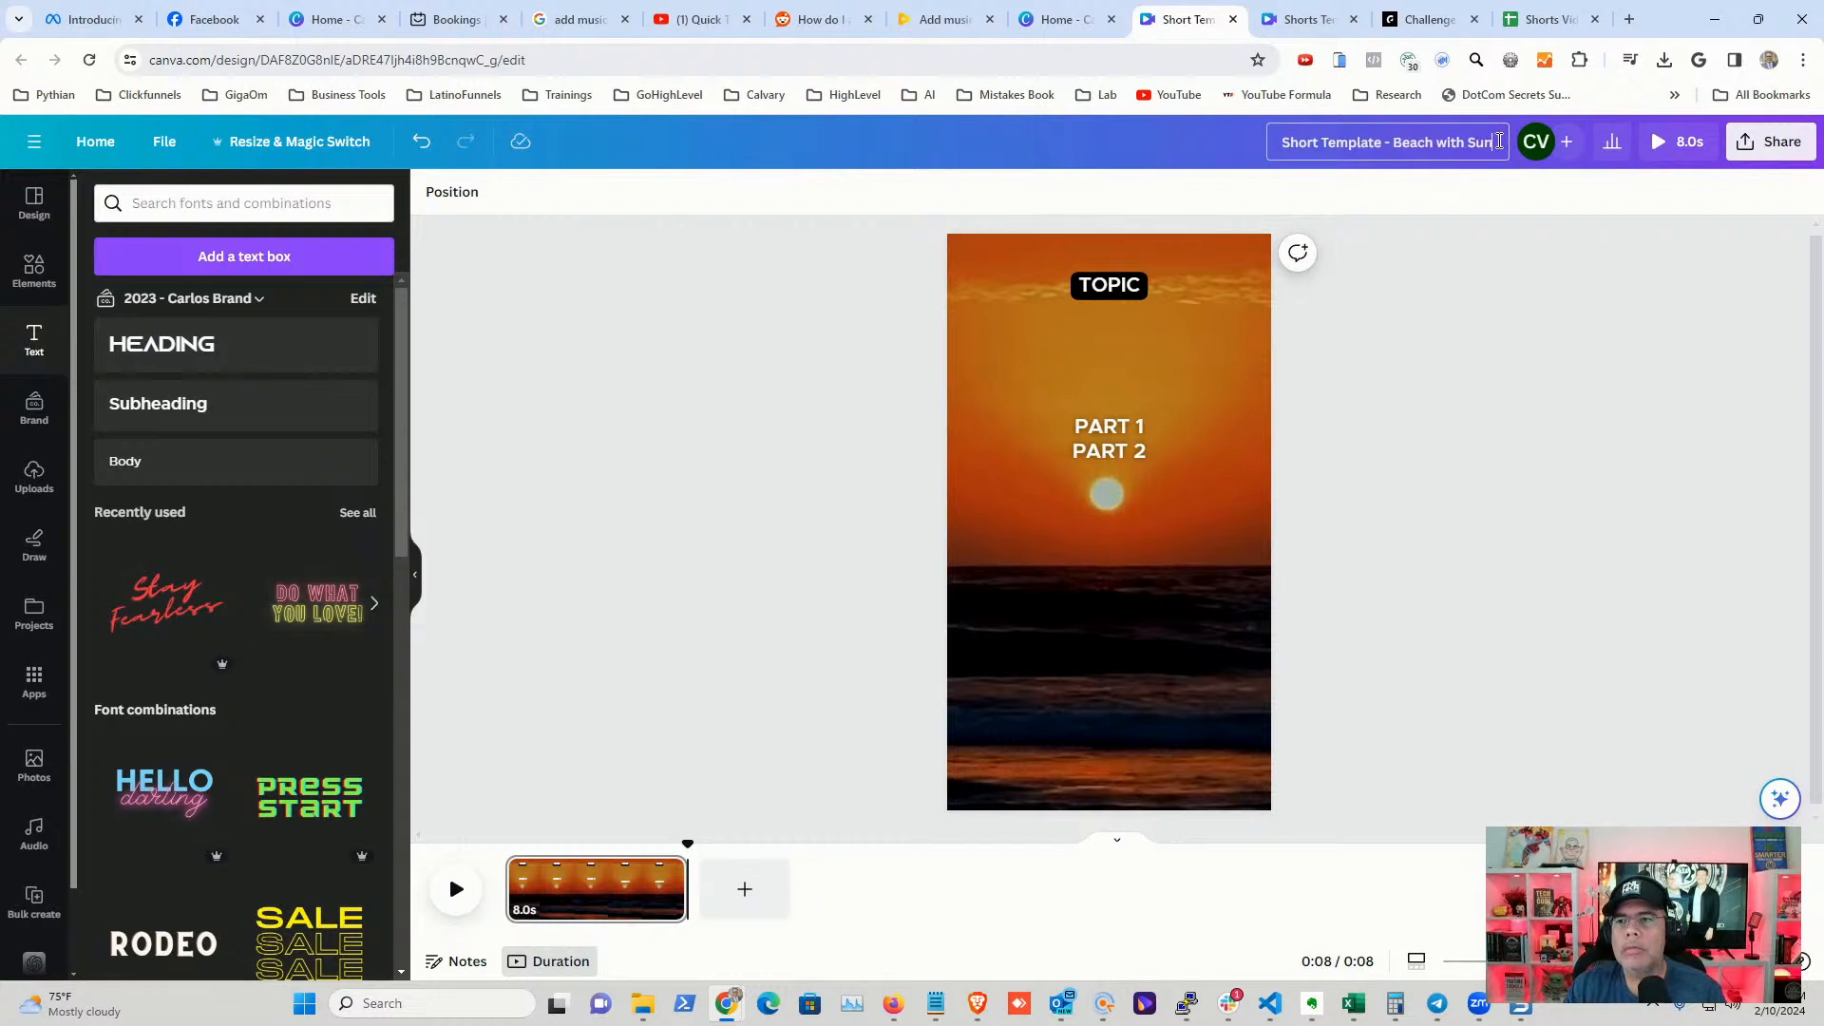
click(646, 423)
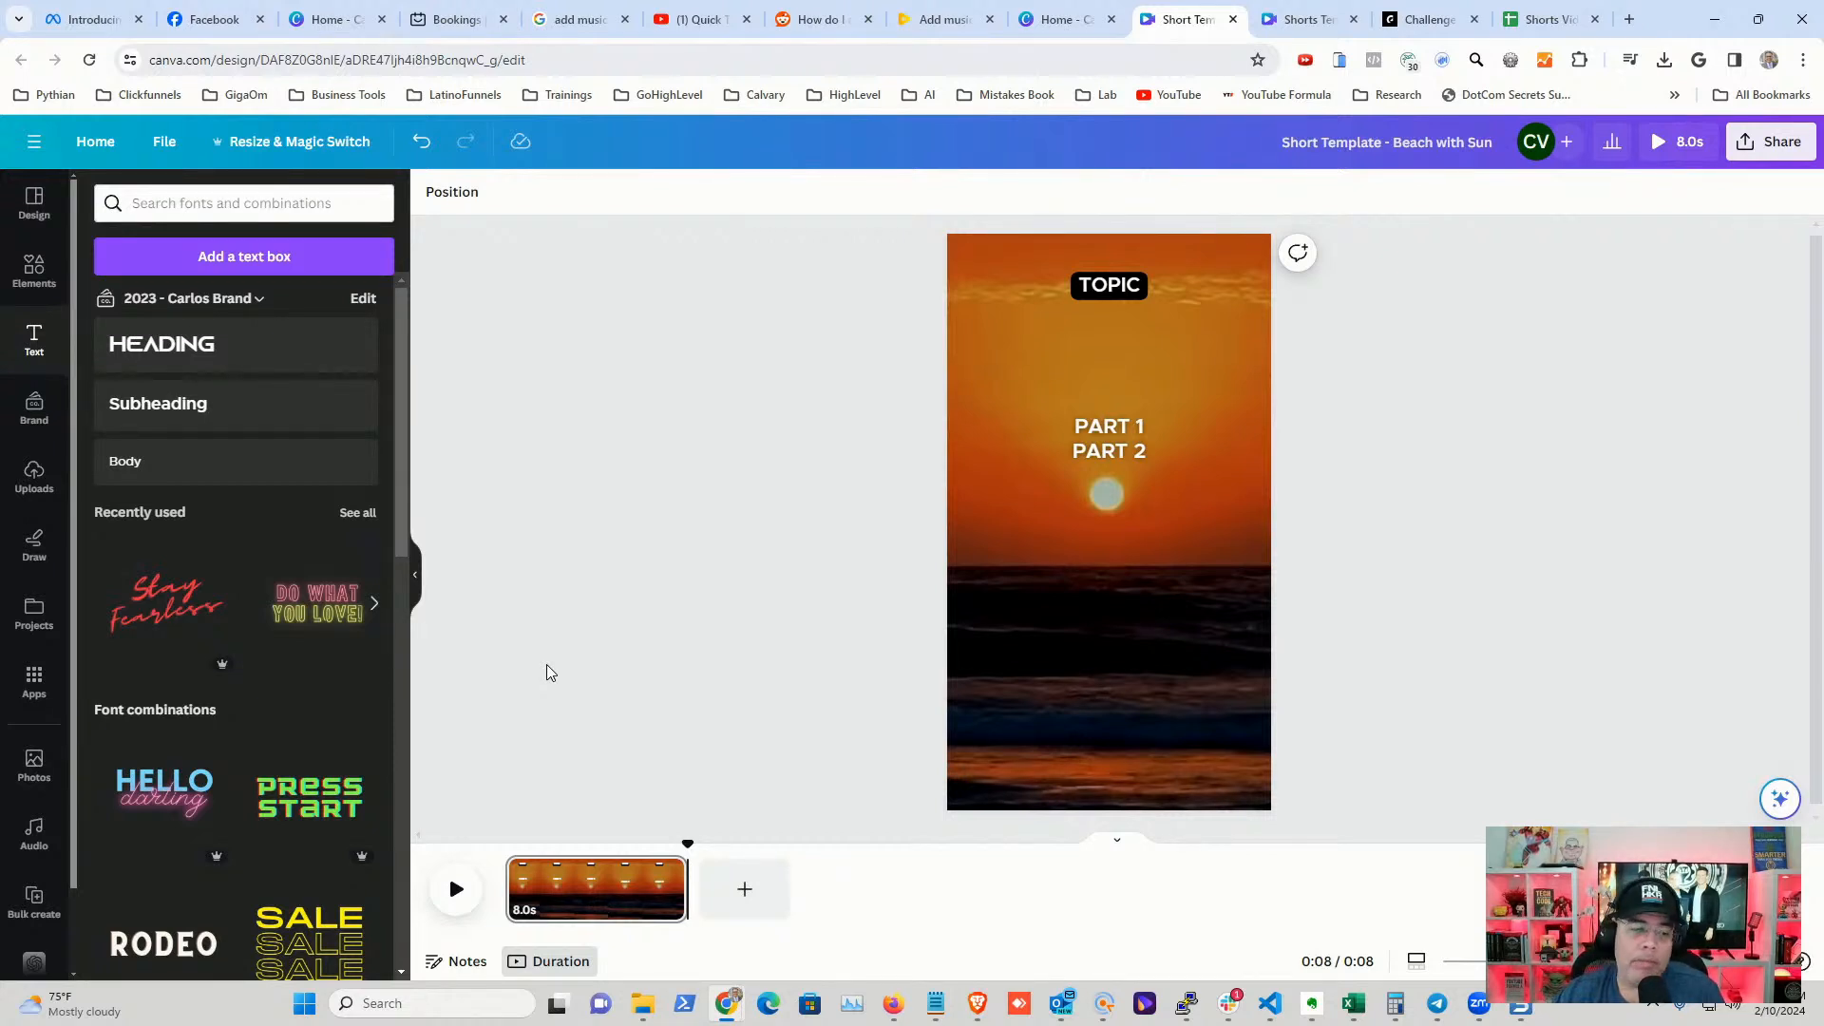
- Start the Bulk create app for the template and open its table for entering data manually
click(34, 680)
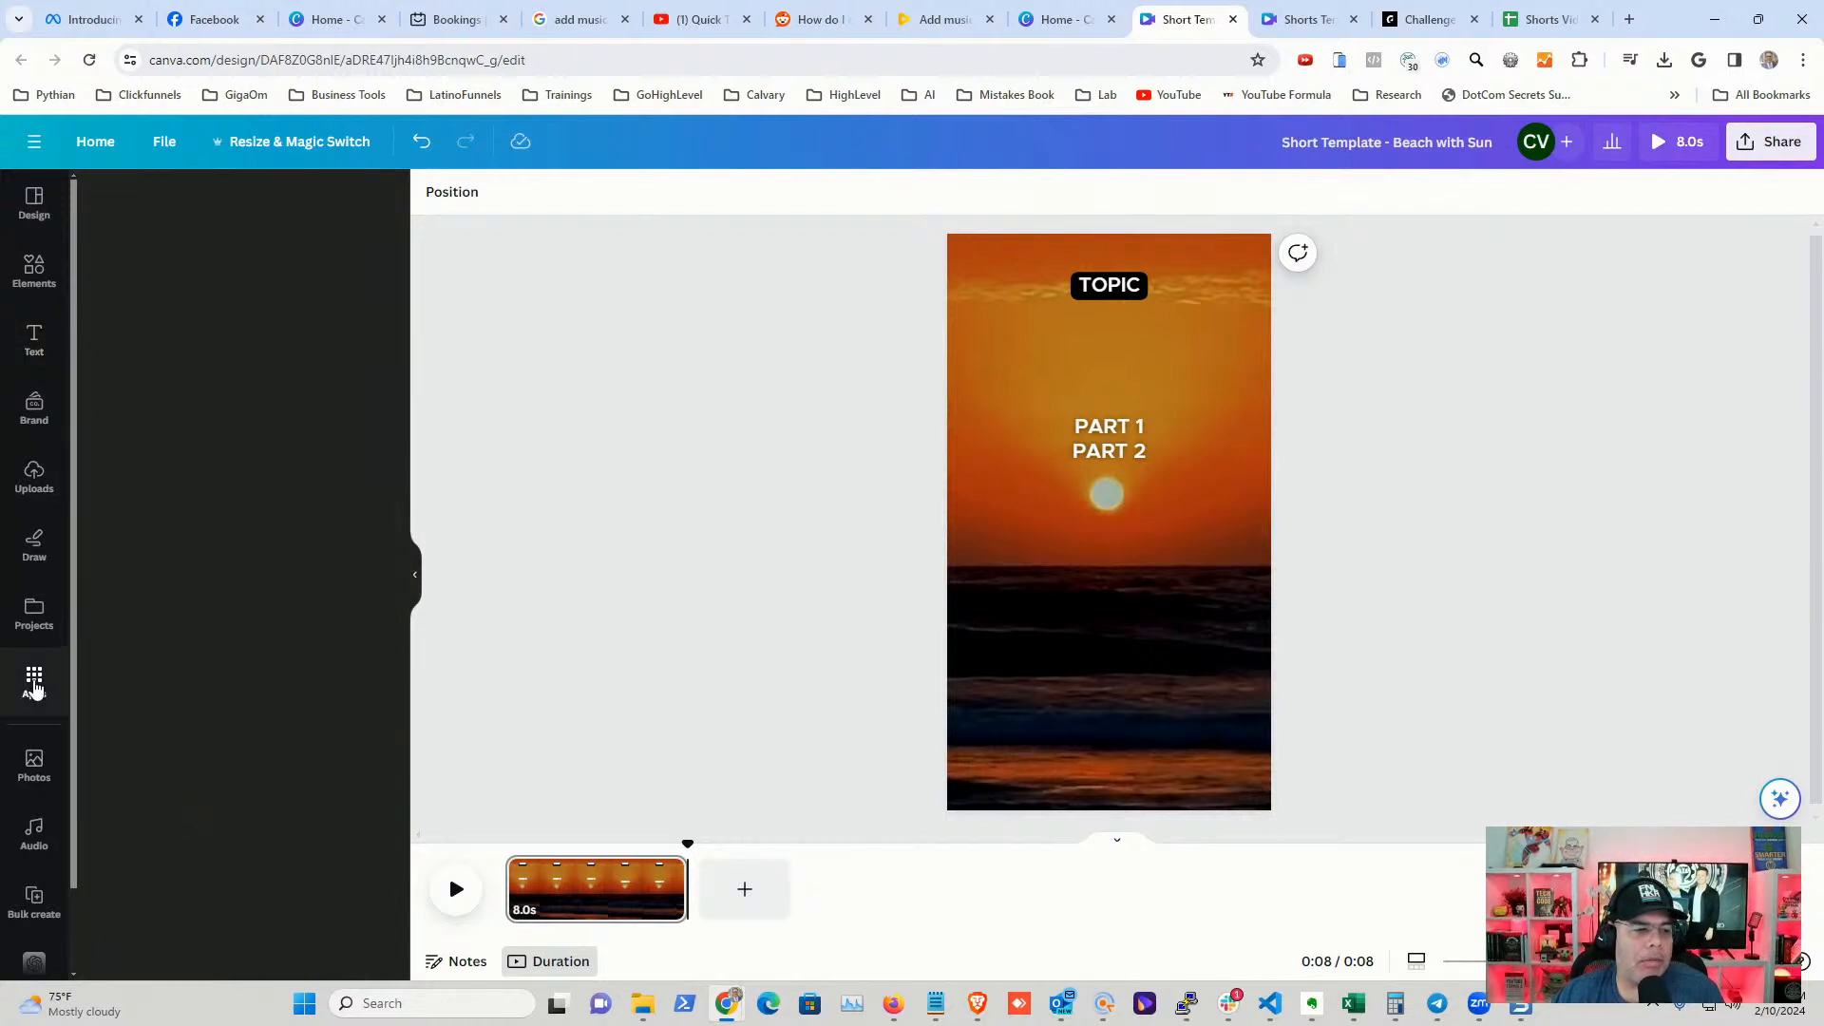
scroll(285, 678, down, 4)
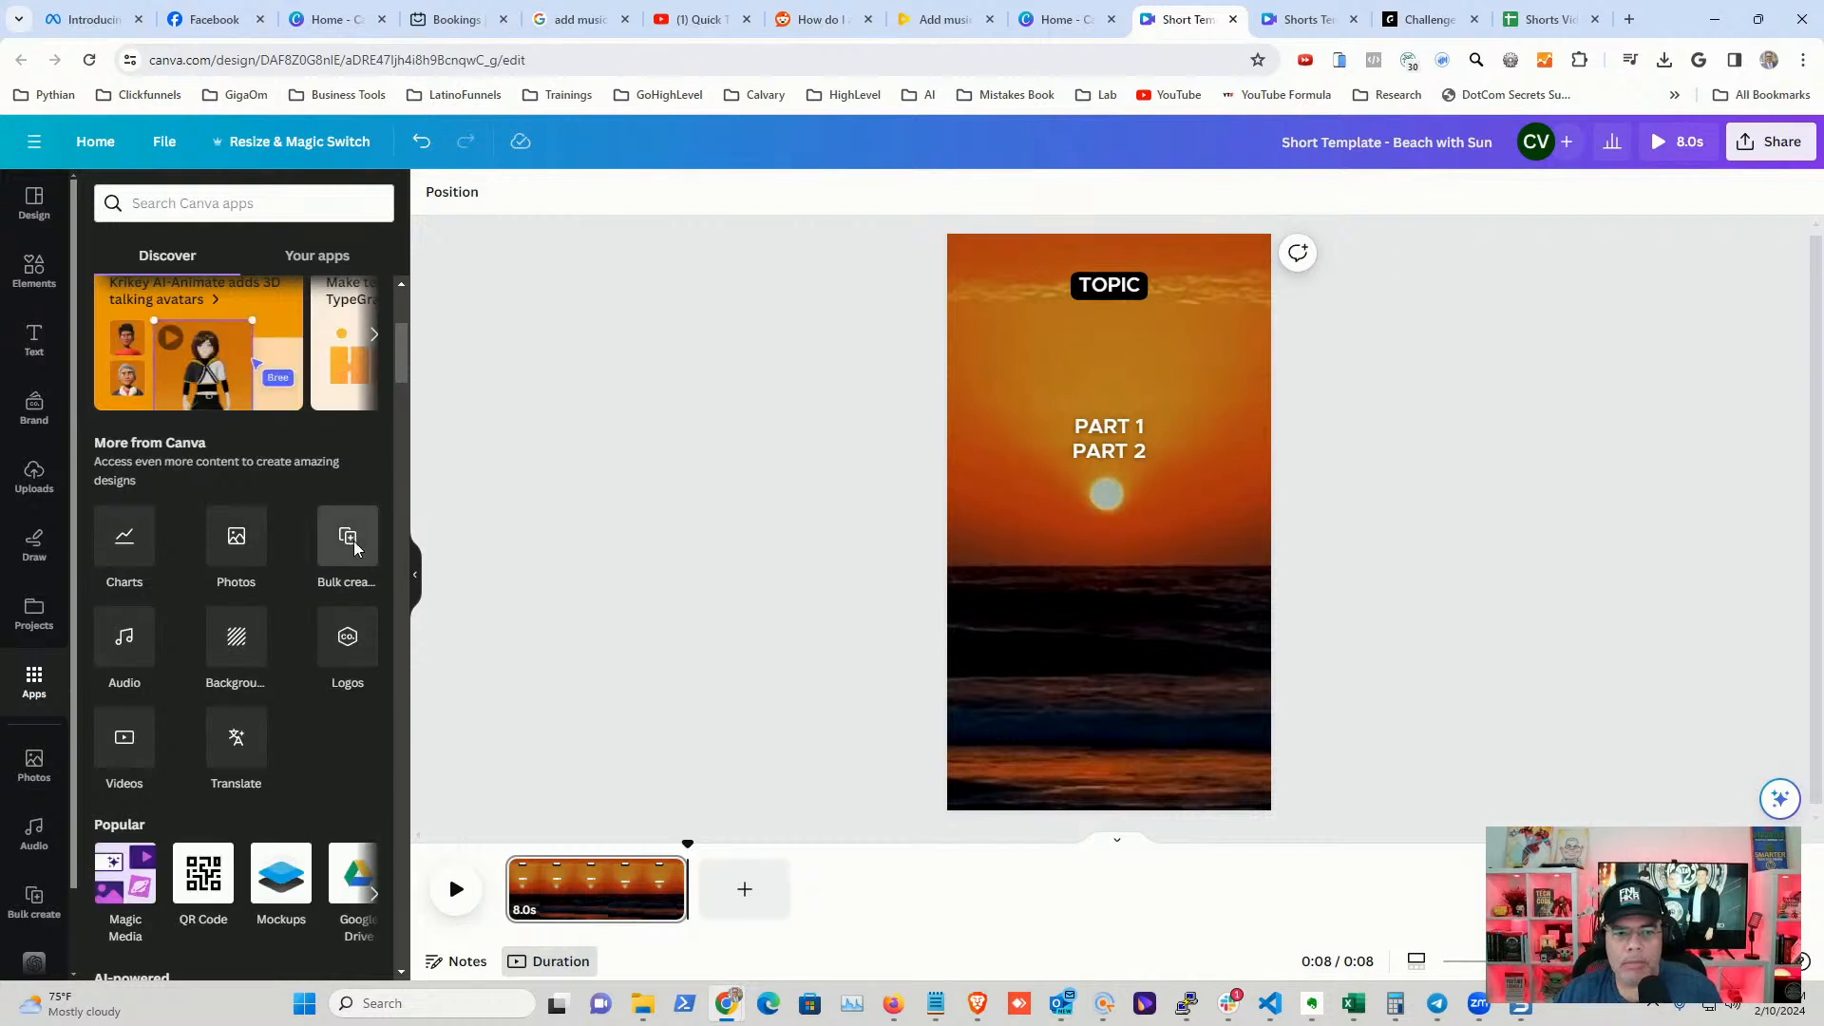
click(353, 540)
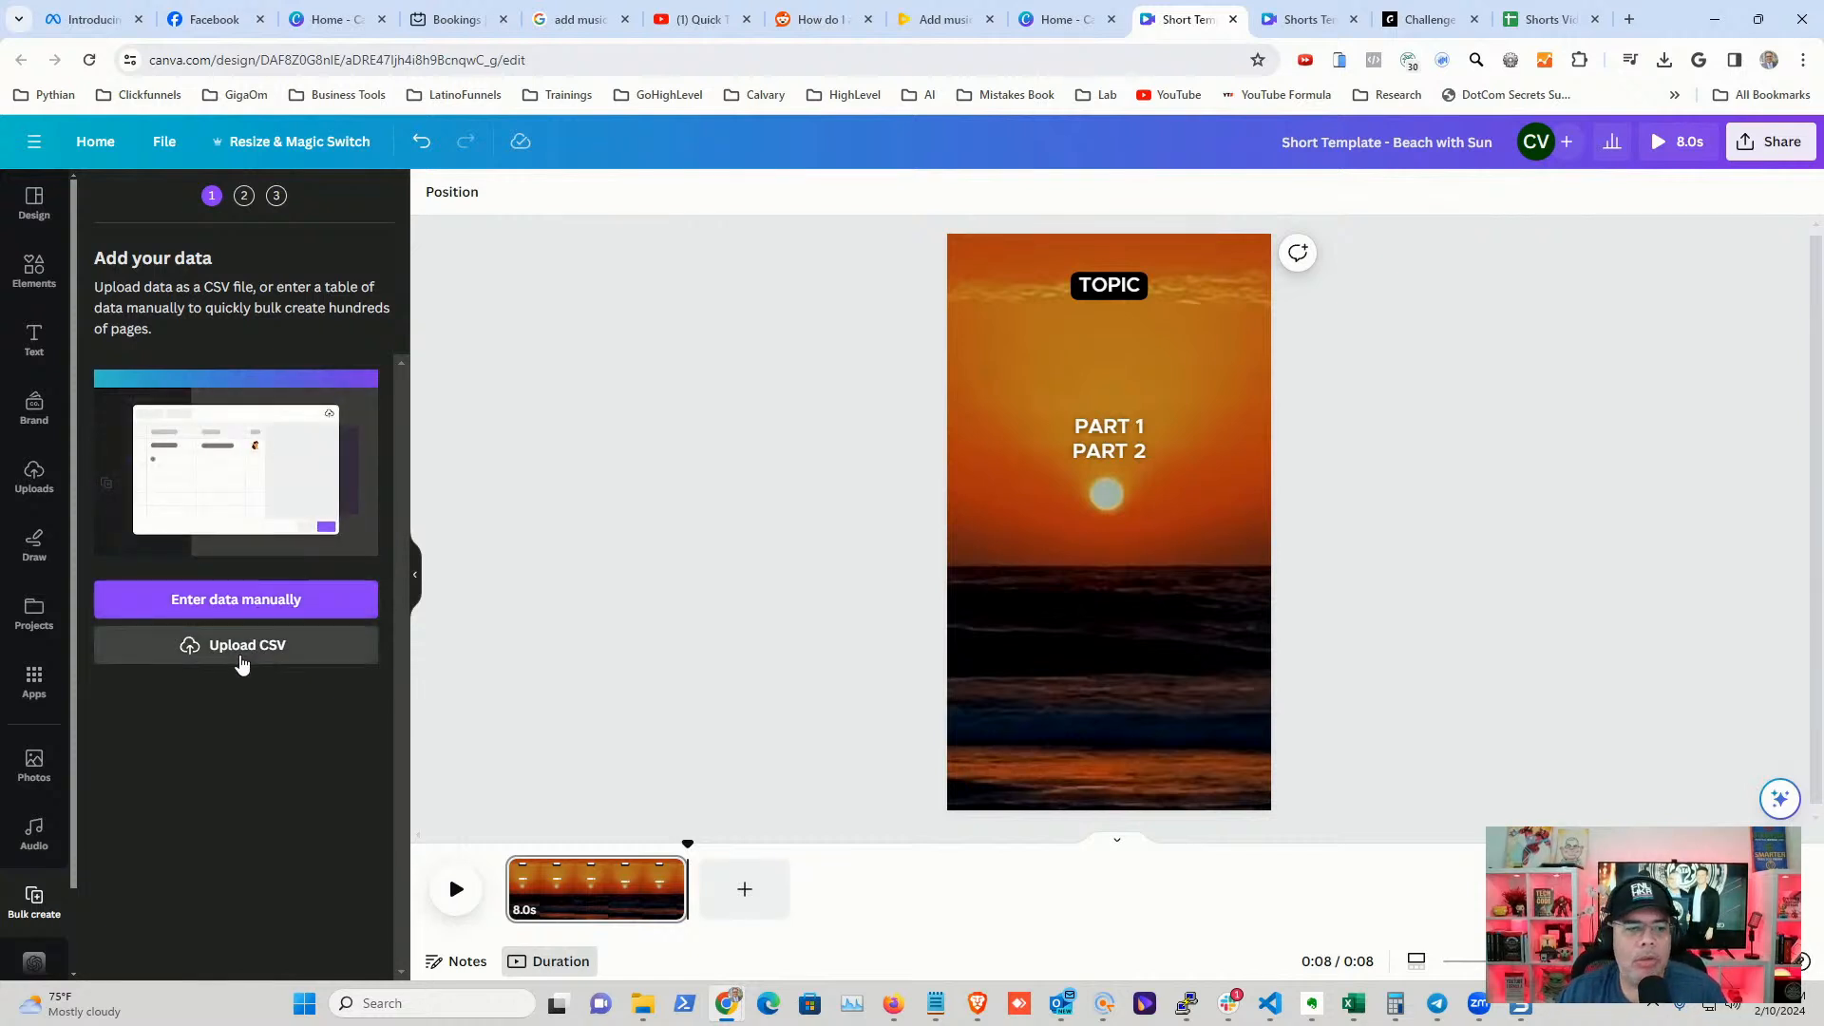
click(198, 602)
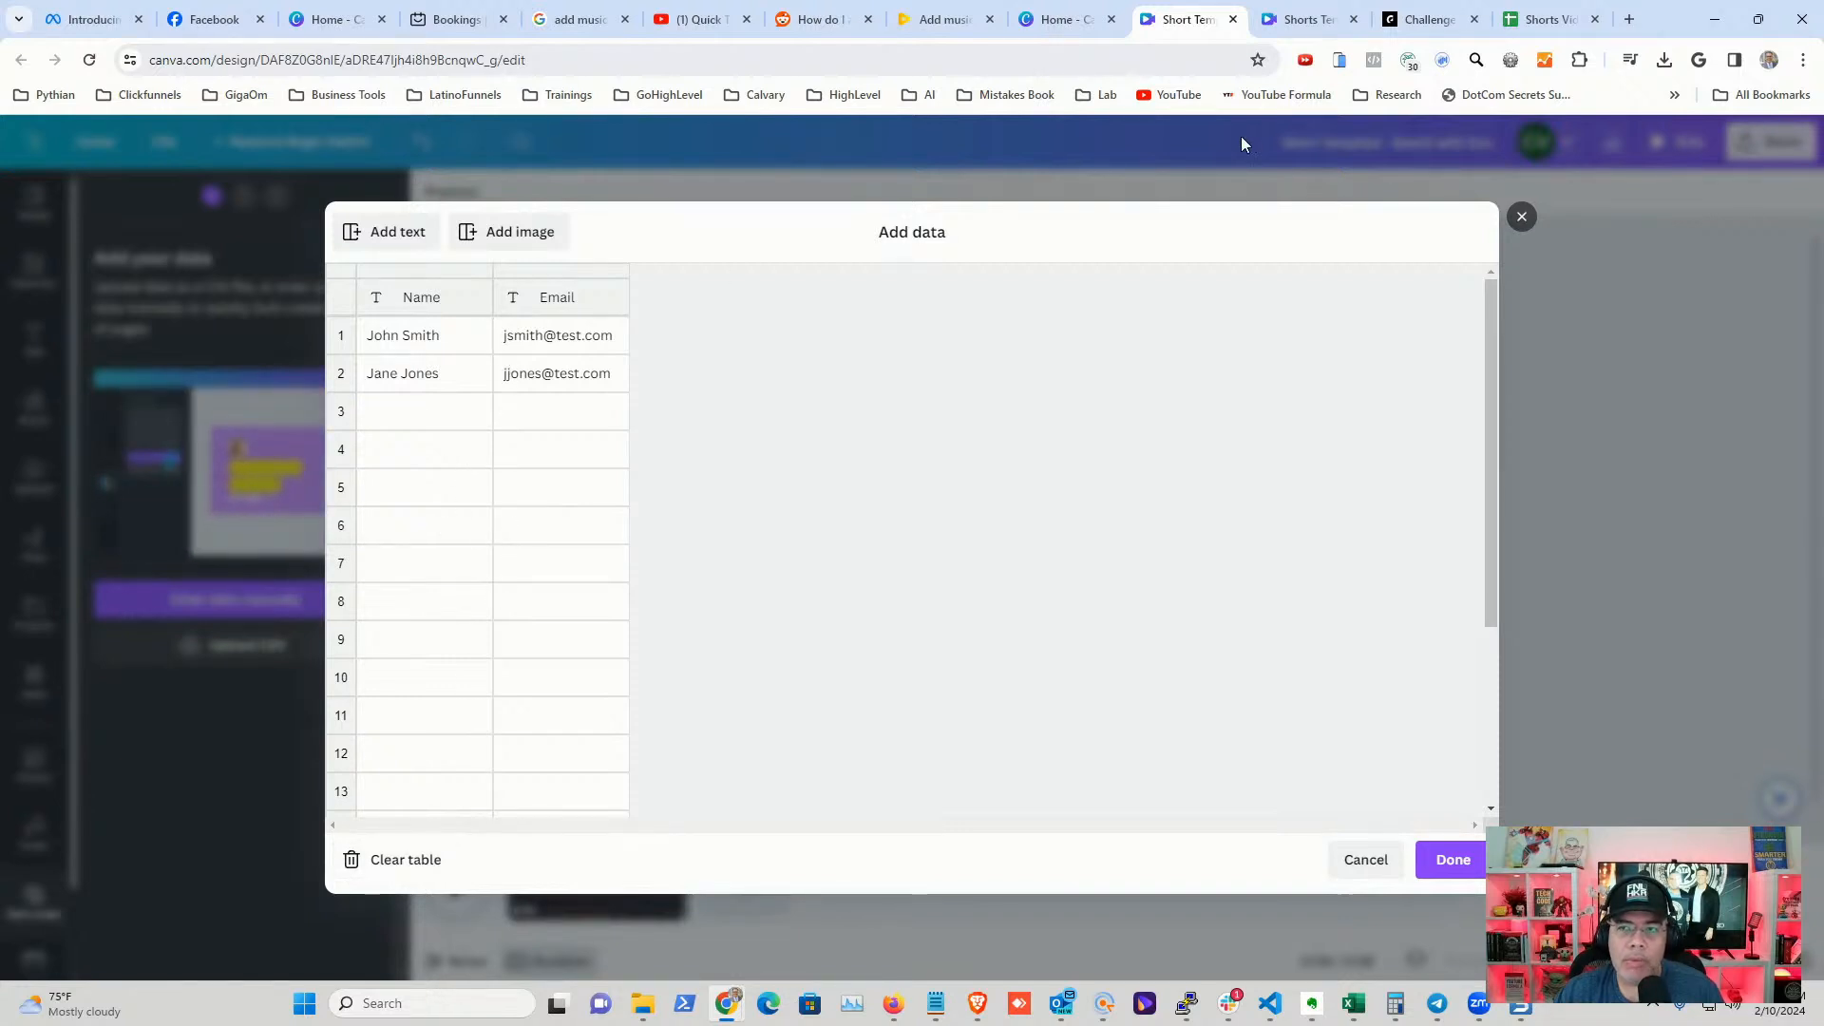
- Switch to the Shorts Videos sheet in Google Sheets and copy the Topic, Part 1 and Part 2 columns, range A1:C41
click(1546, 19)
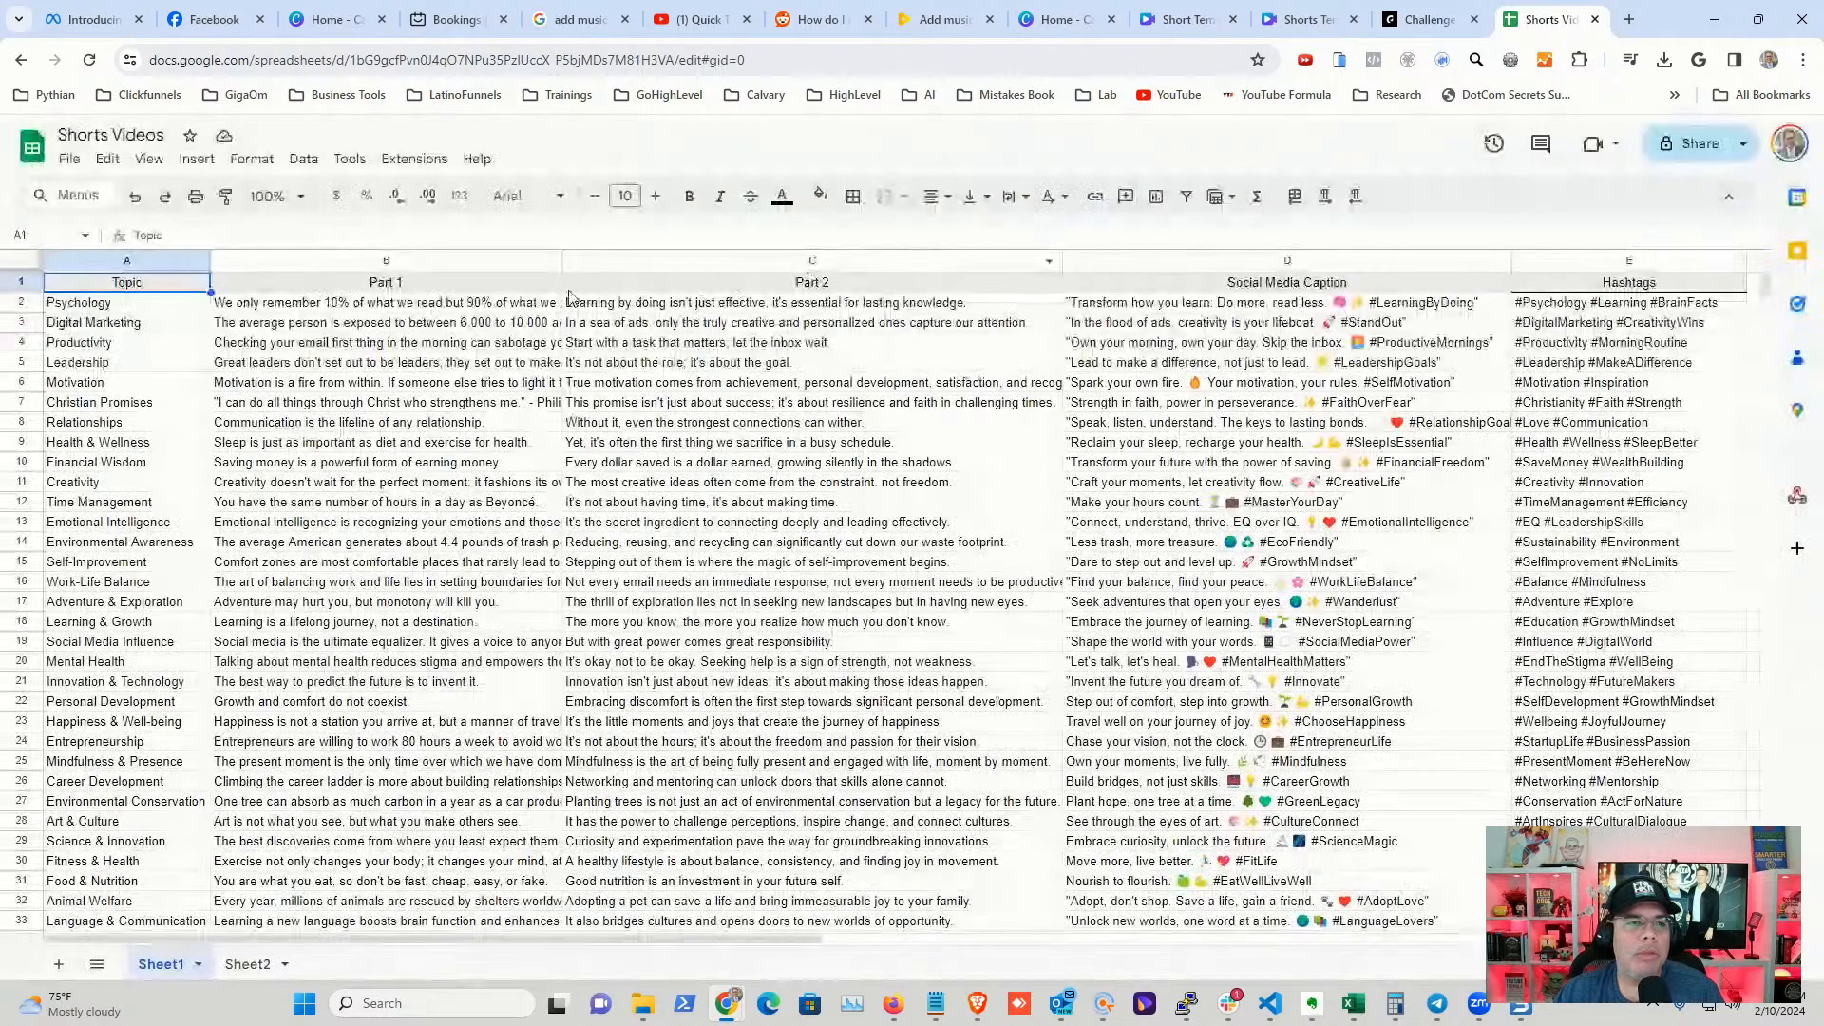
drag(130, 292, 798, 781)
key(ctrl+c)
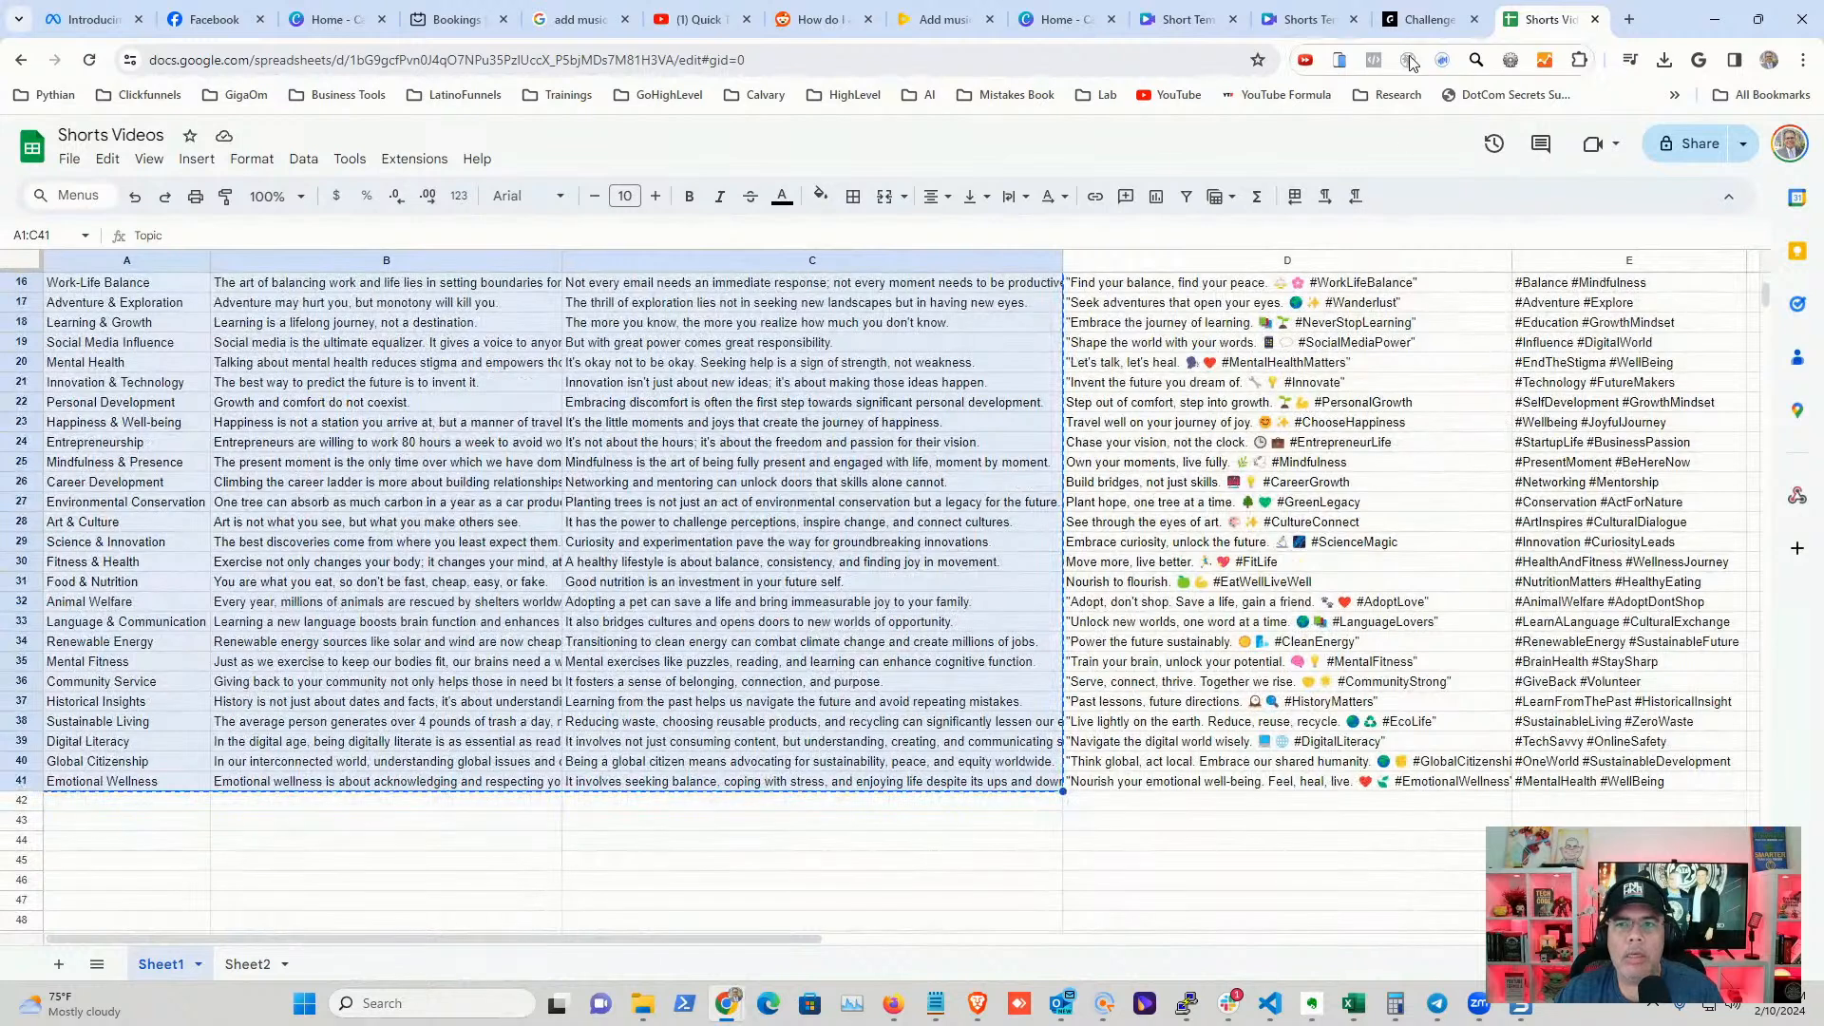
- Return to the sunset template in Canva, paste the copied rows over the sample data from the first header cell, and accept the table
click(1284, 21)
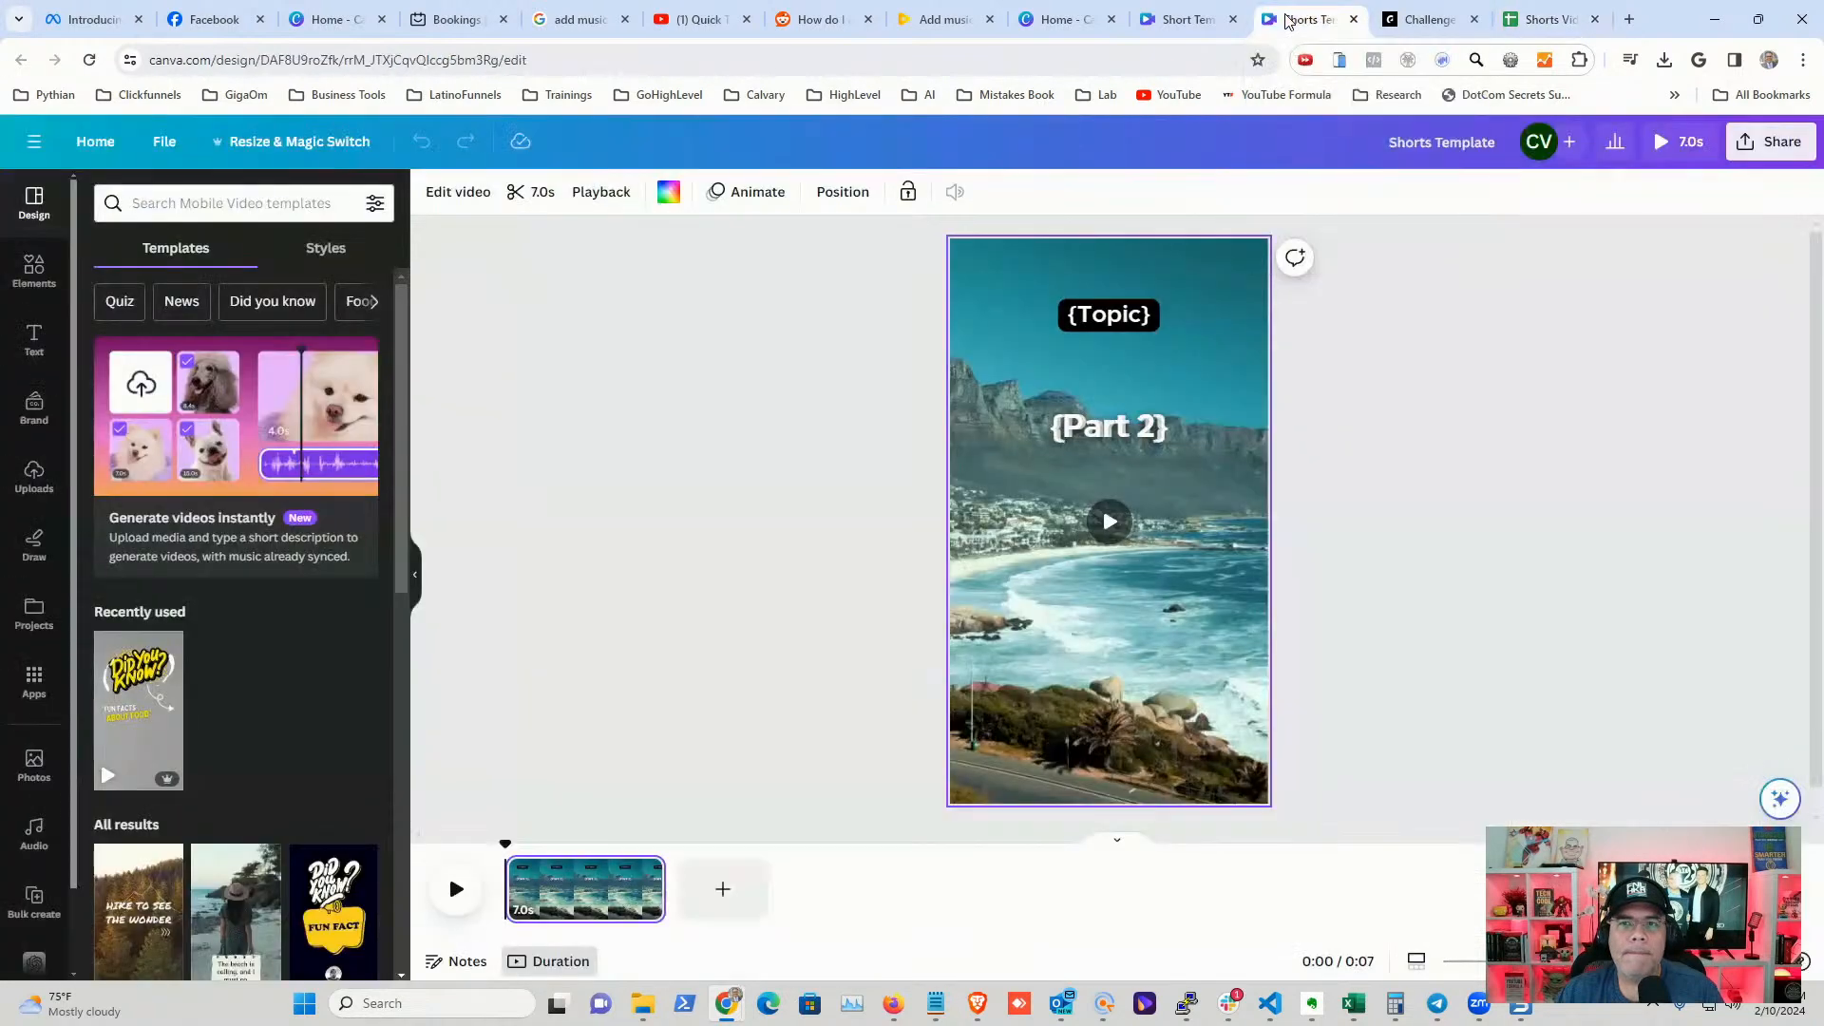
click(1242, 16)
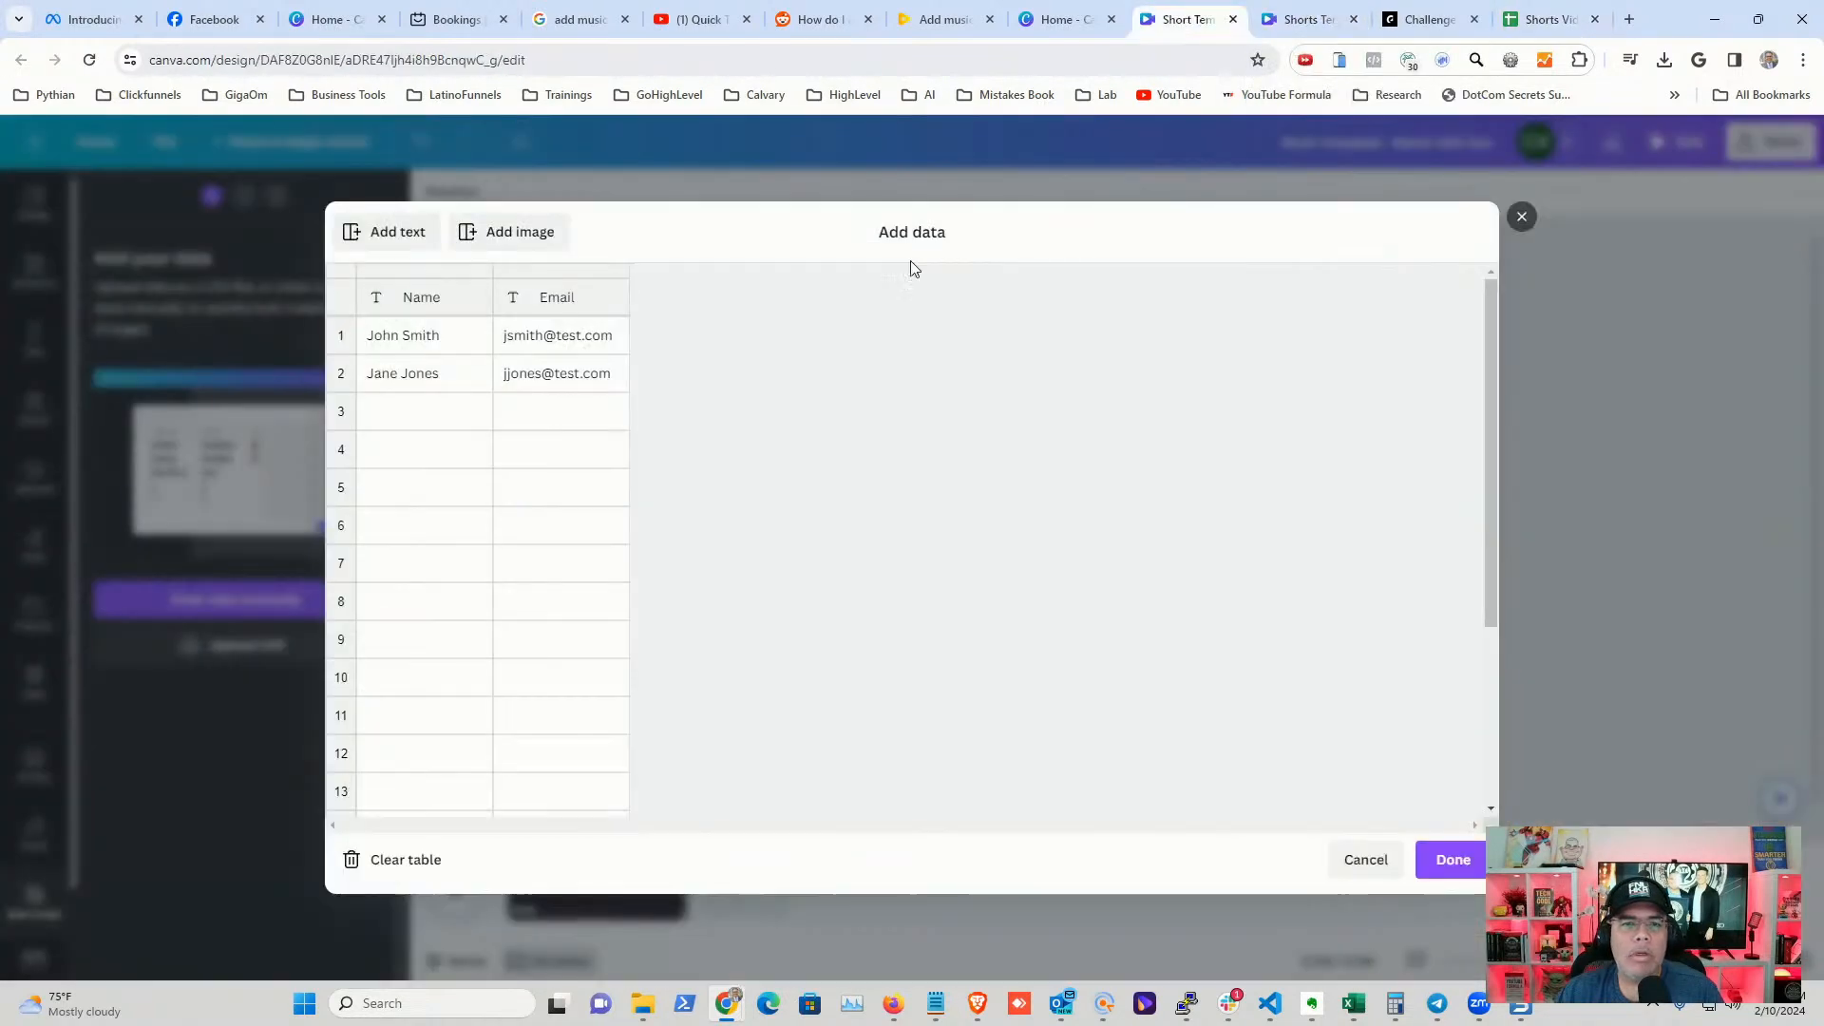
right_click(370, 302)
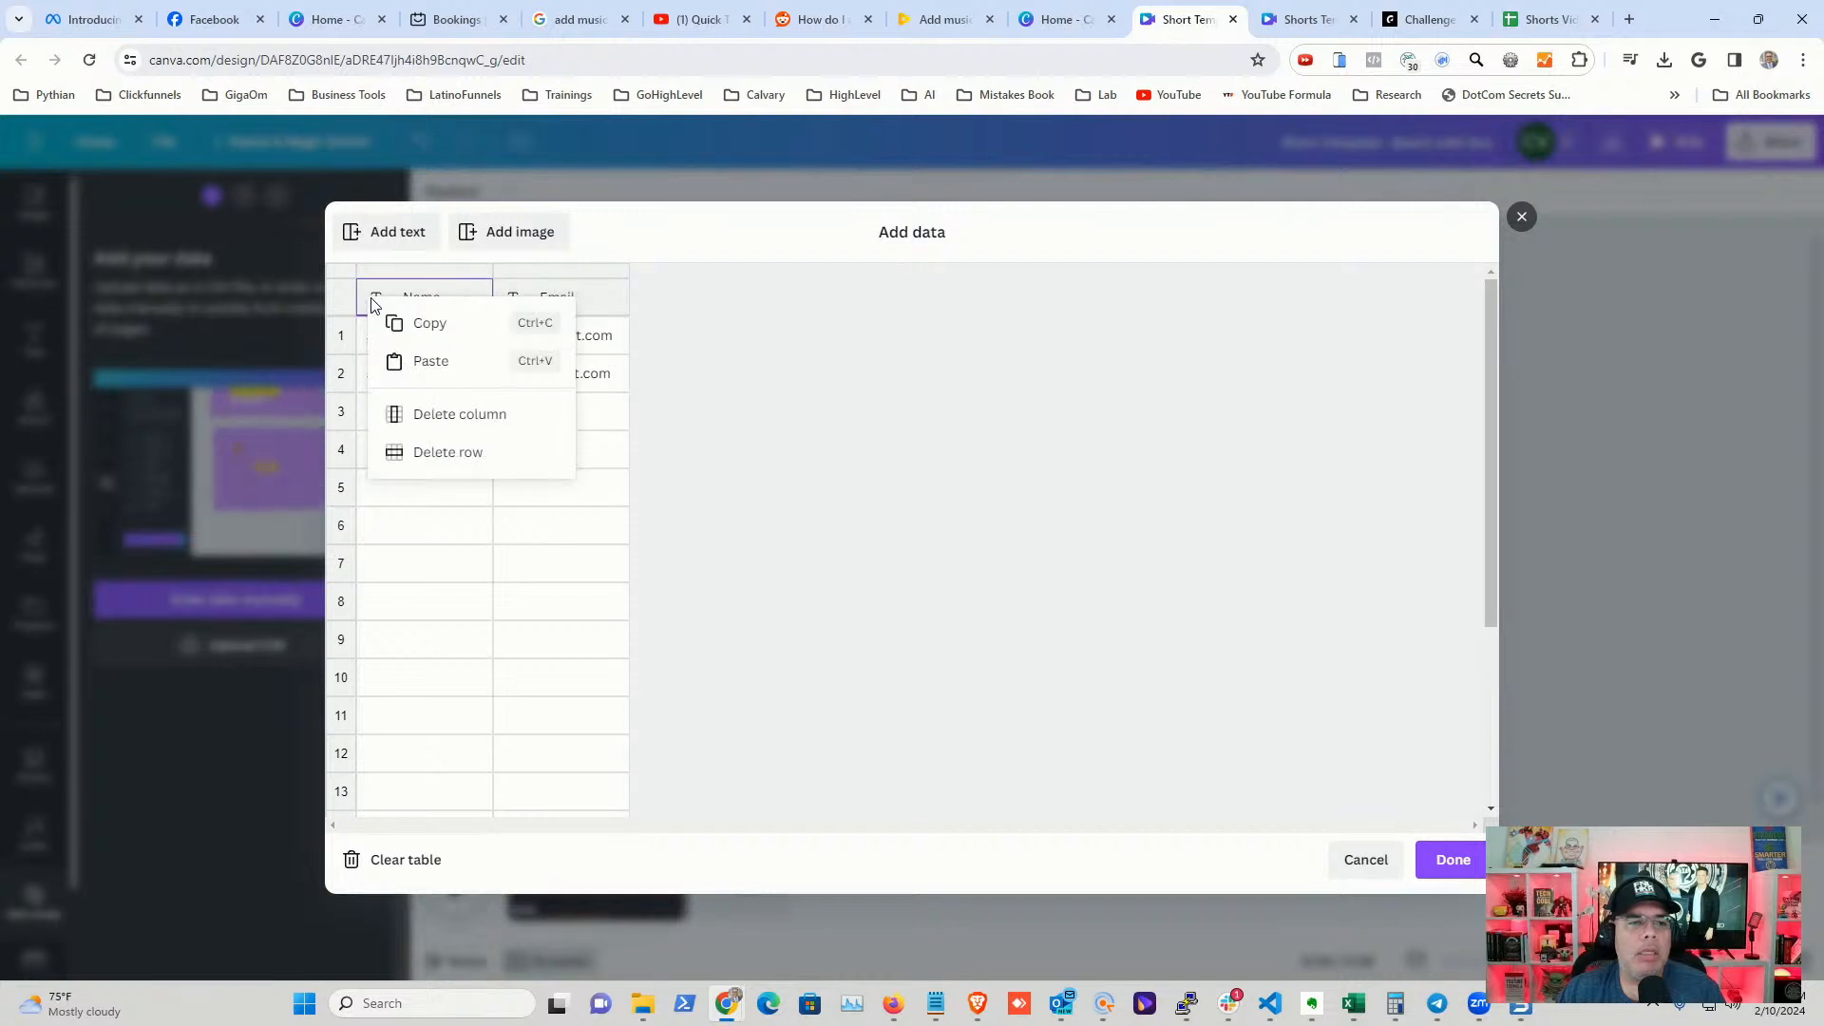
click(425, 366)
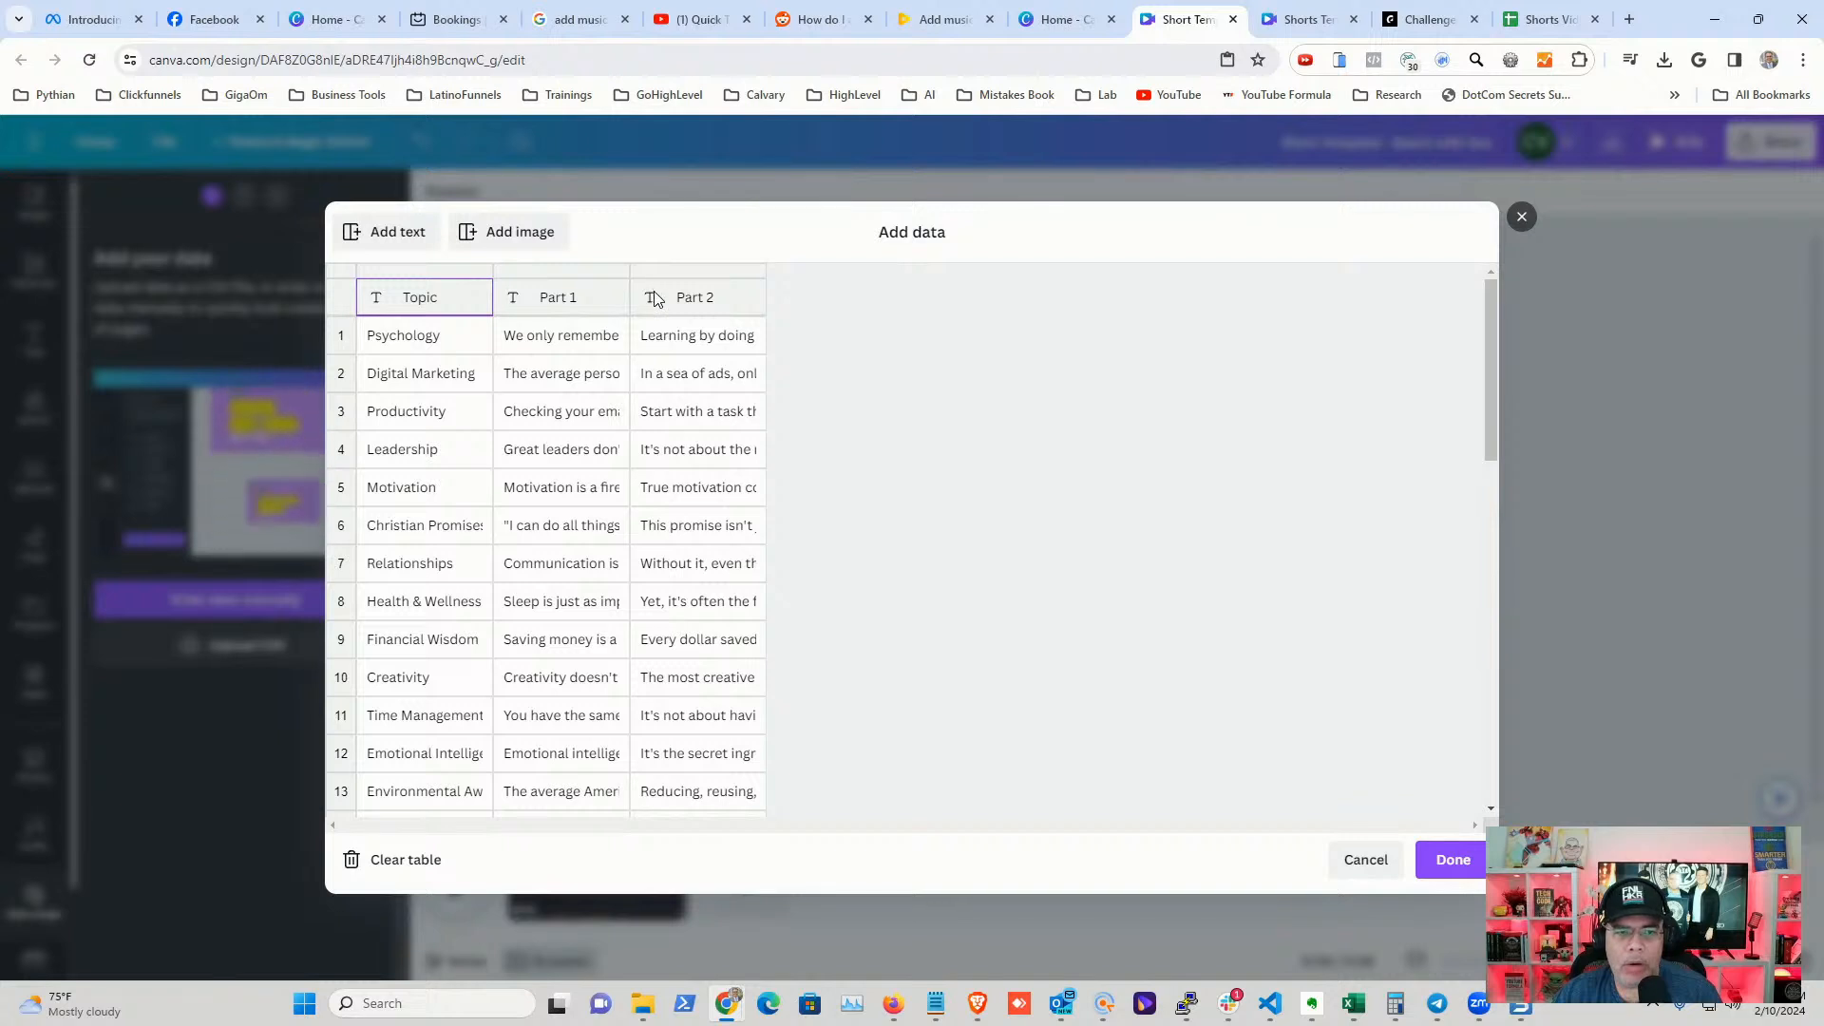
click(1451, 860)
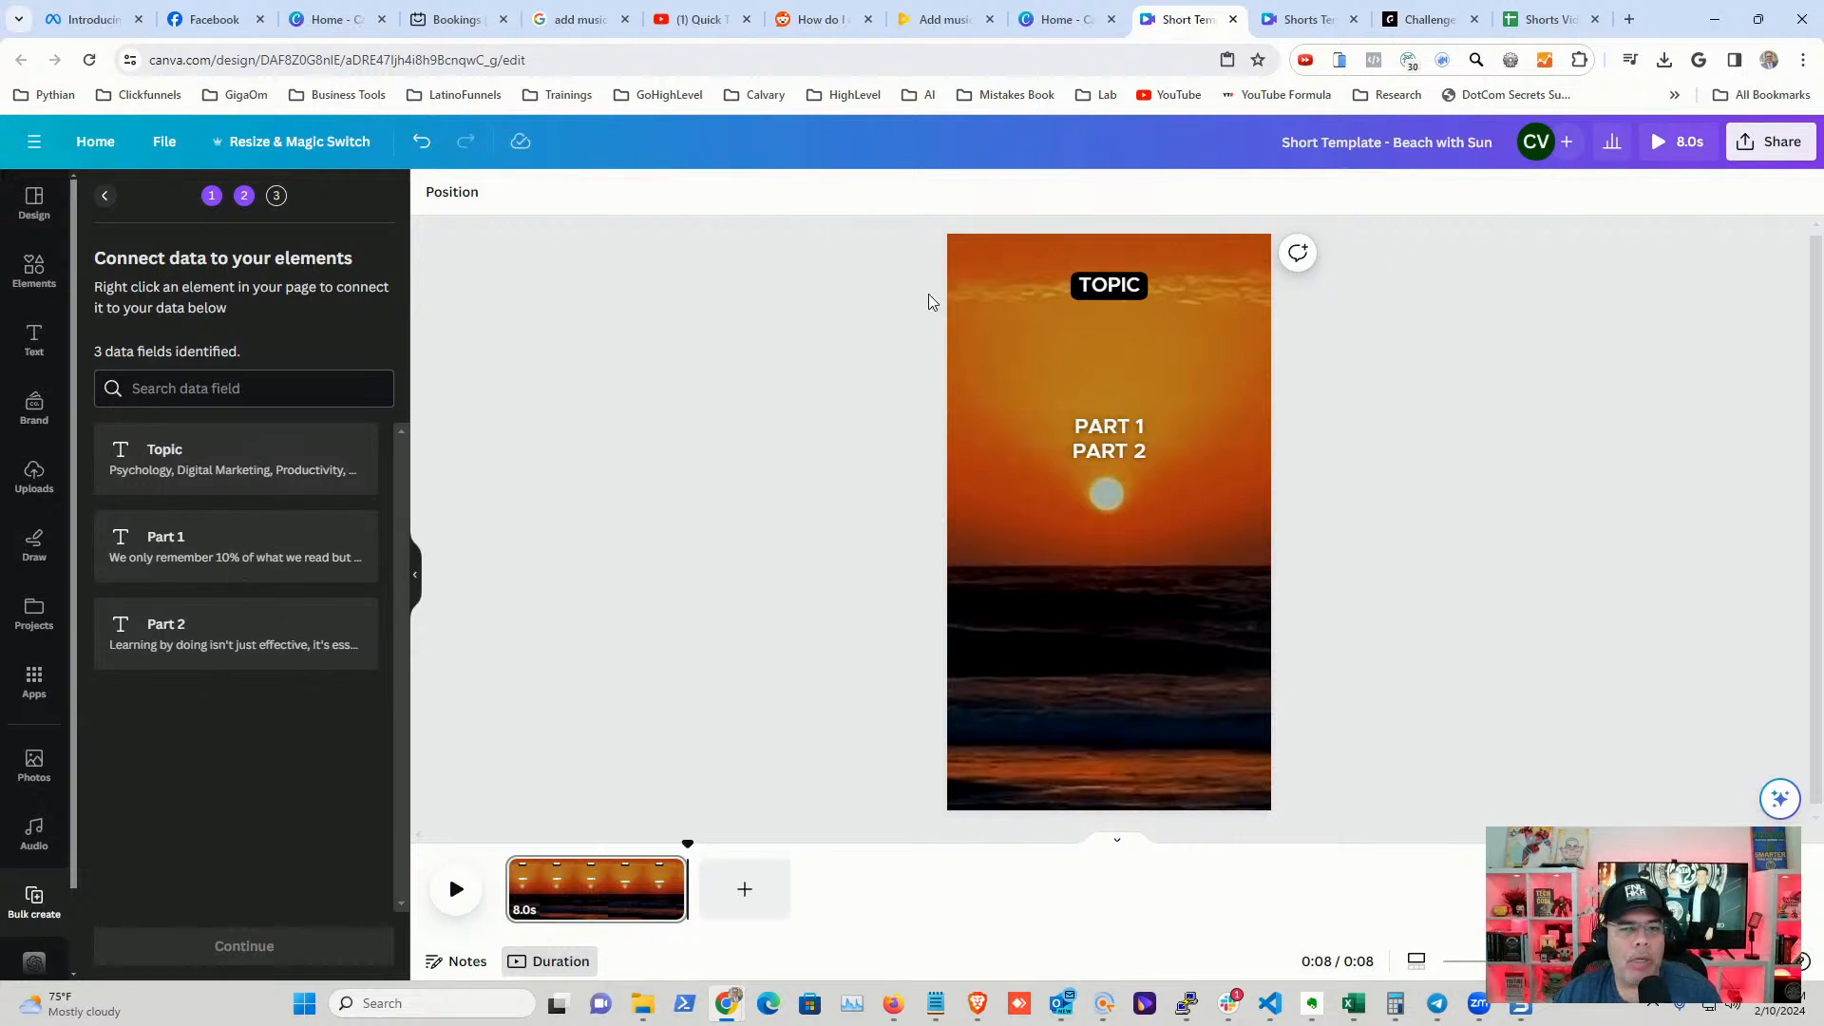
- Connect the TOPIC text to the Topic data field
click(1121, 288)
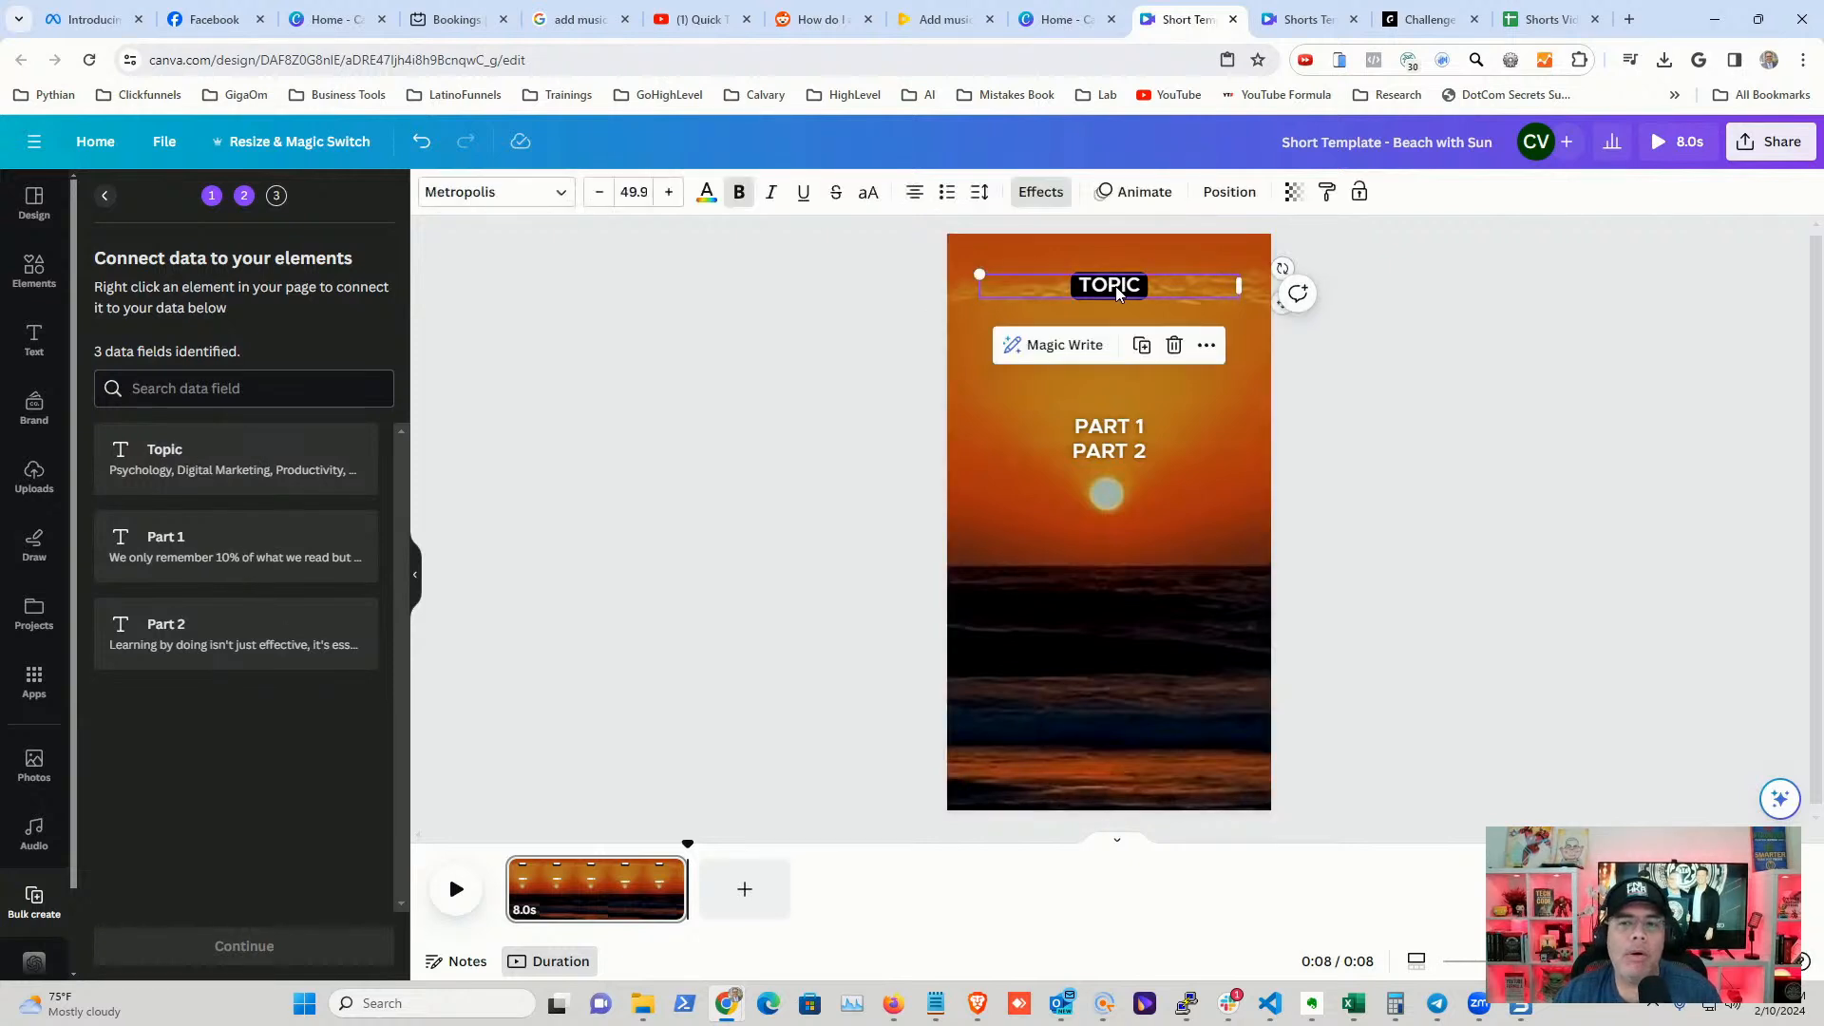
right_click(1116, 287)
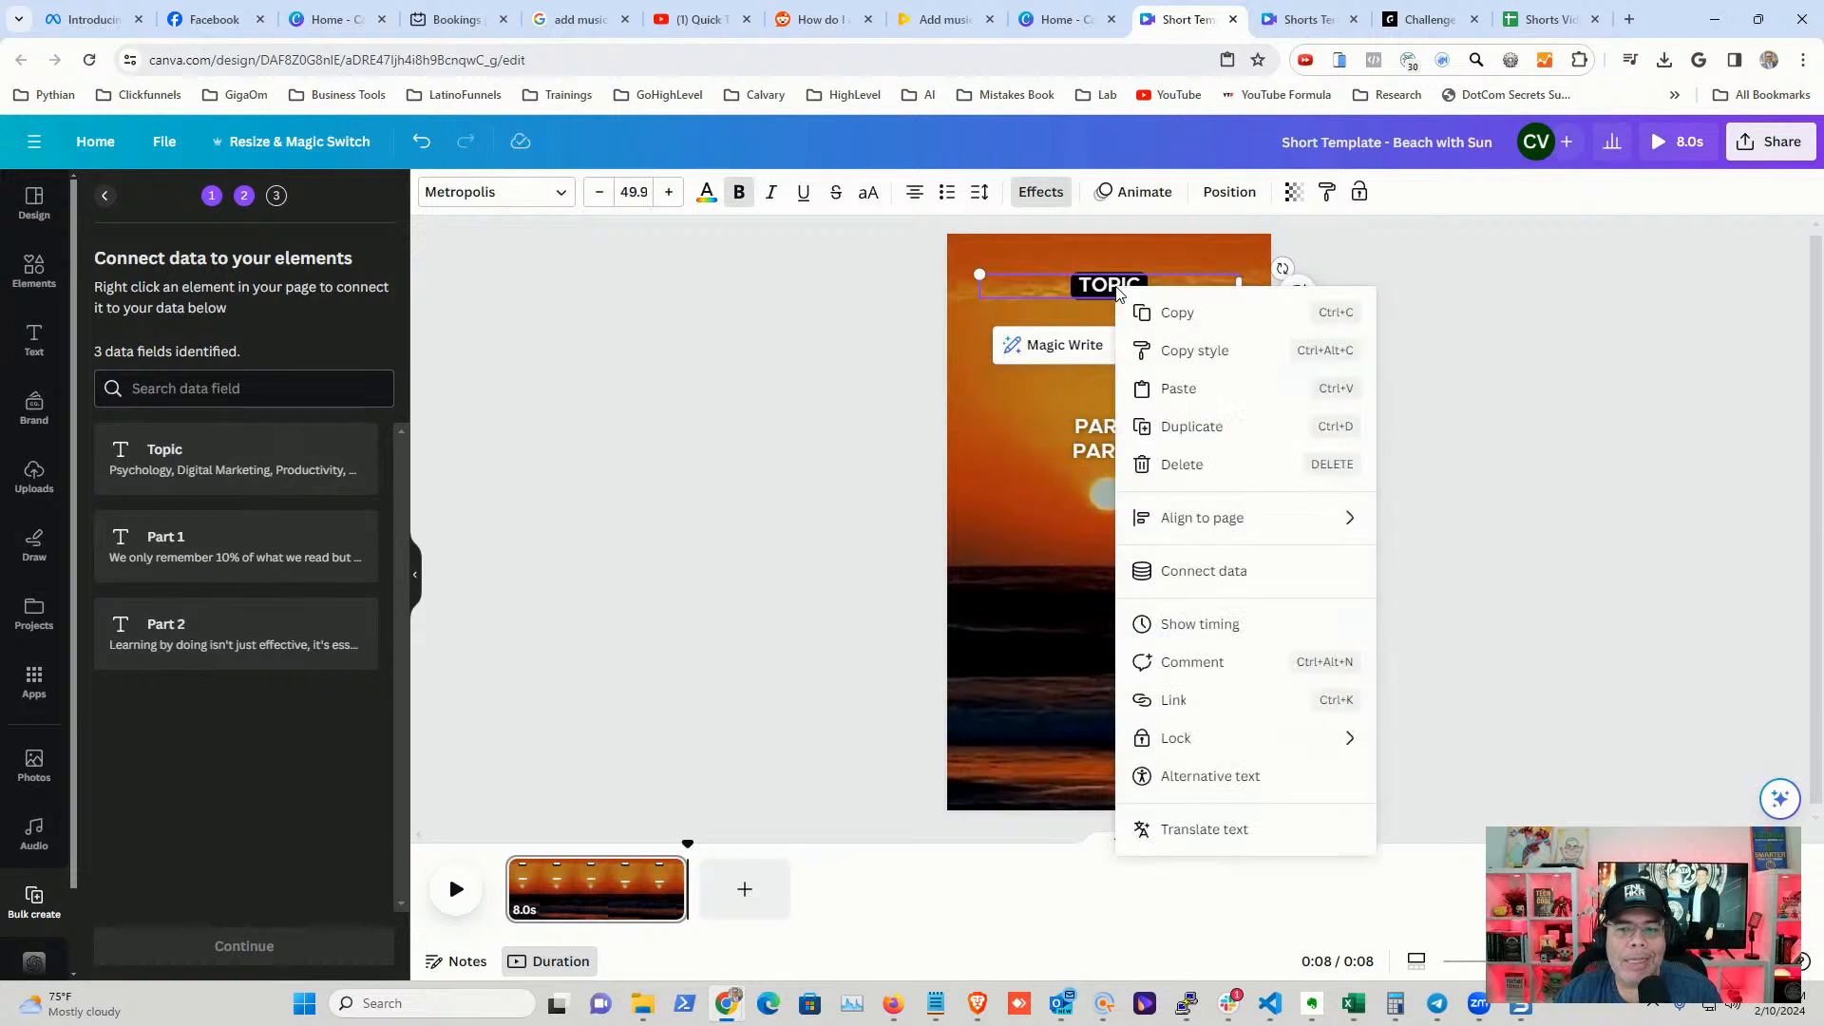
click(1241, 579)
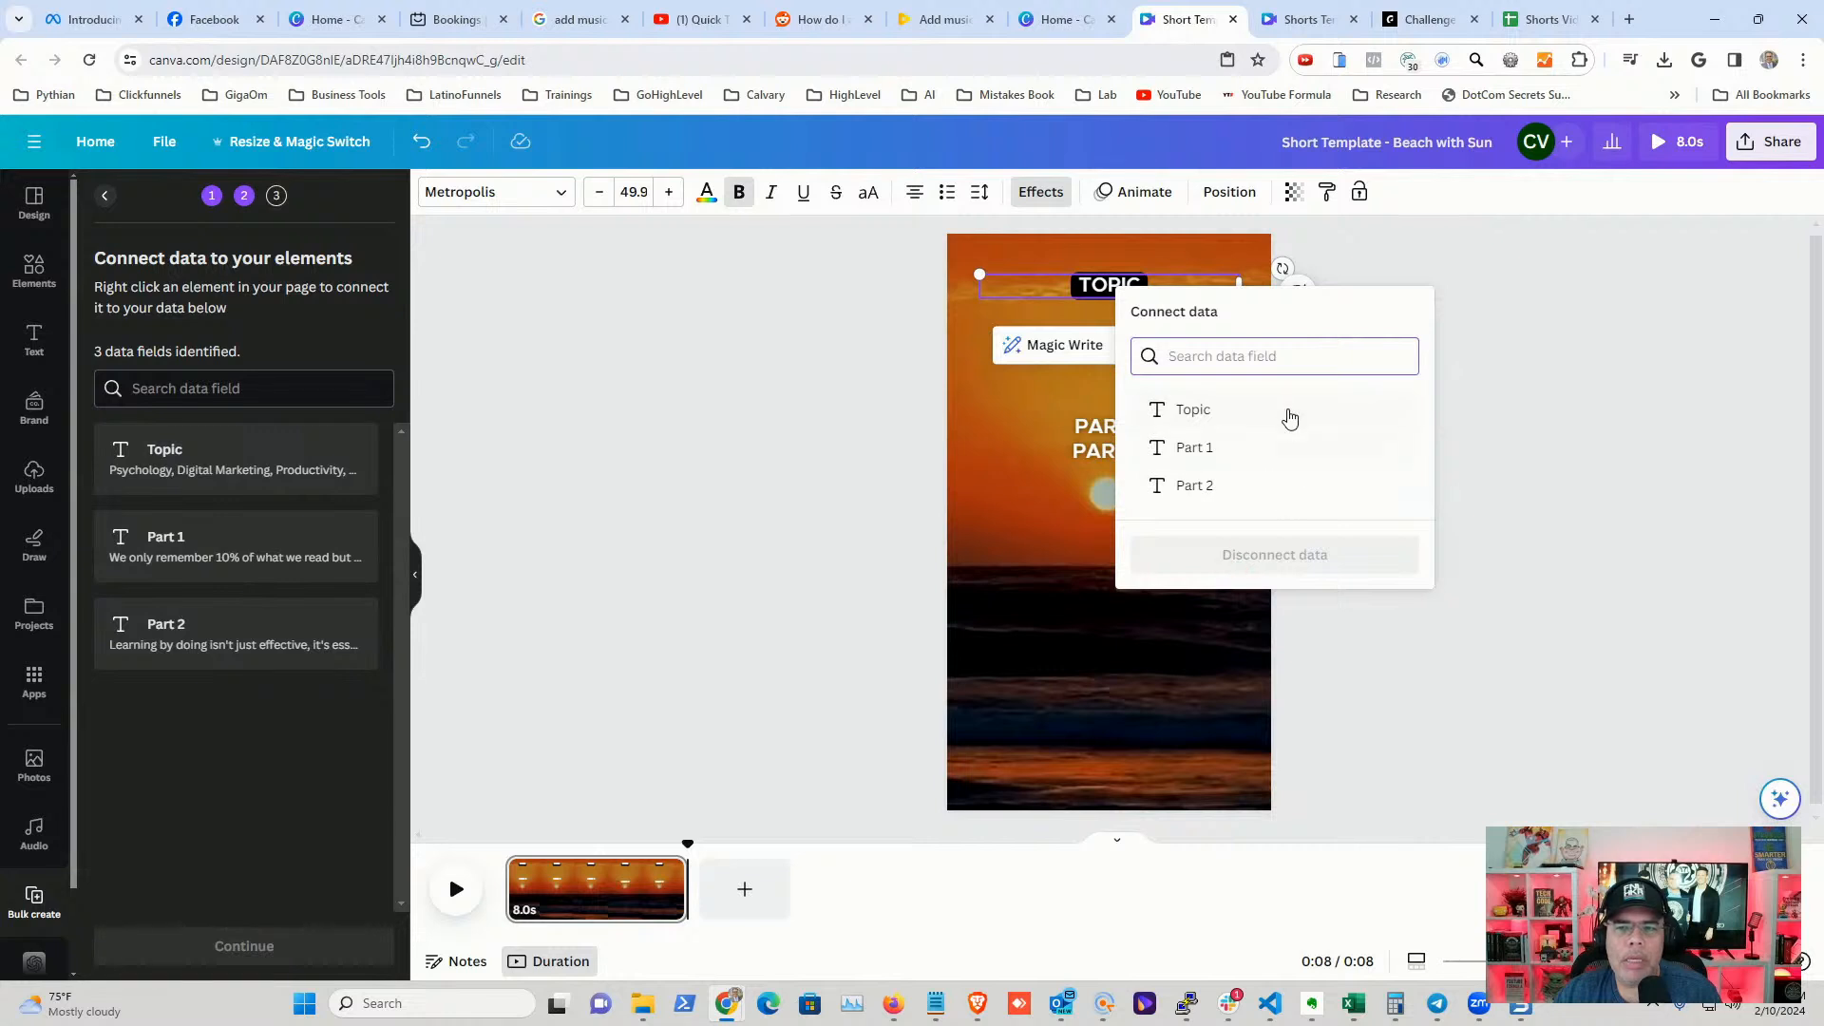
click(1214, 415)
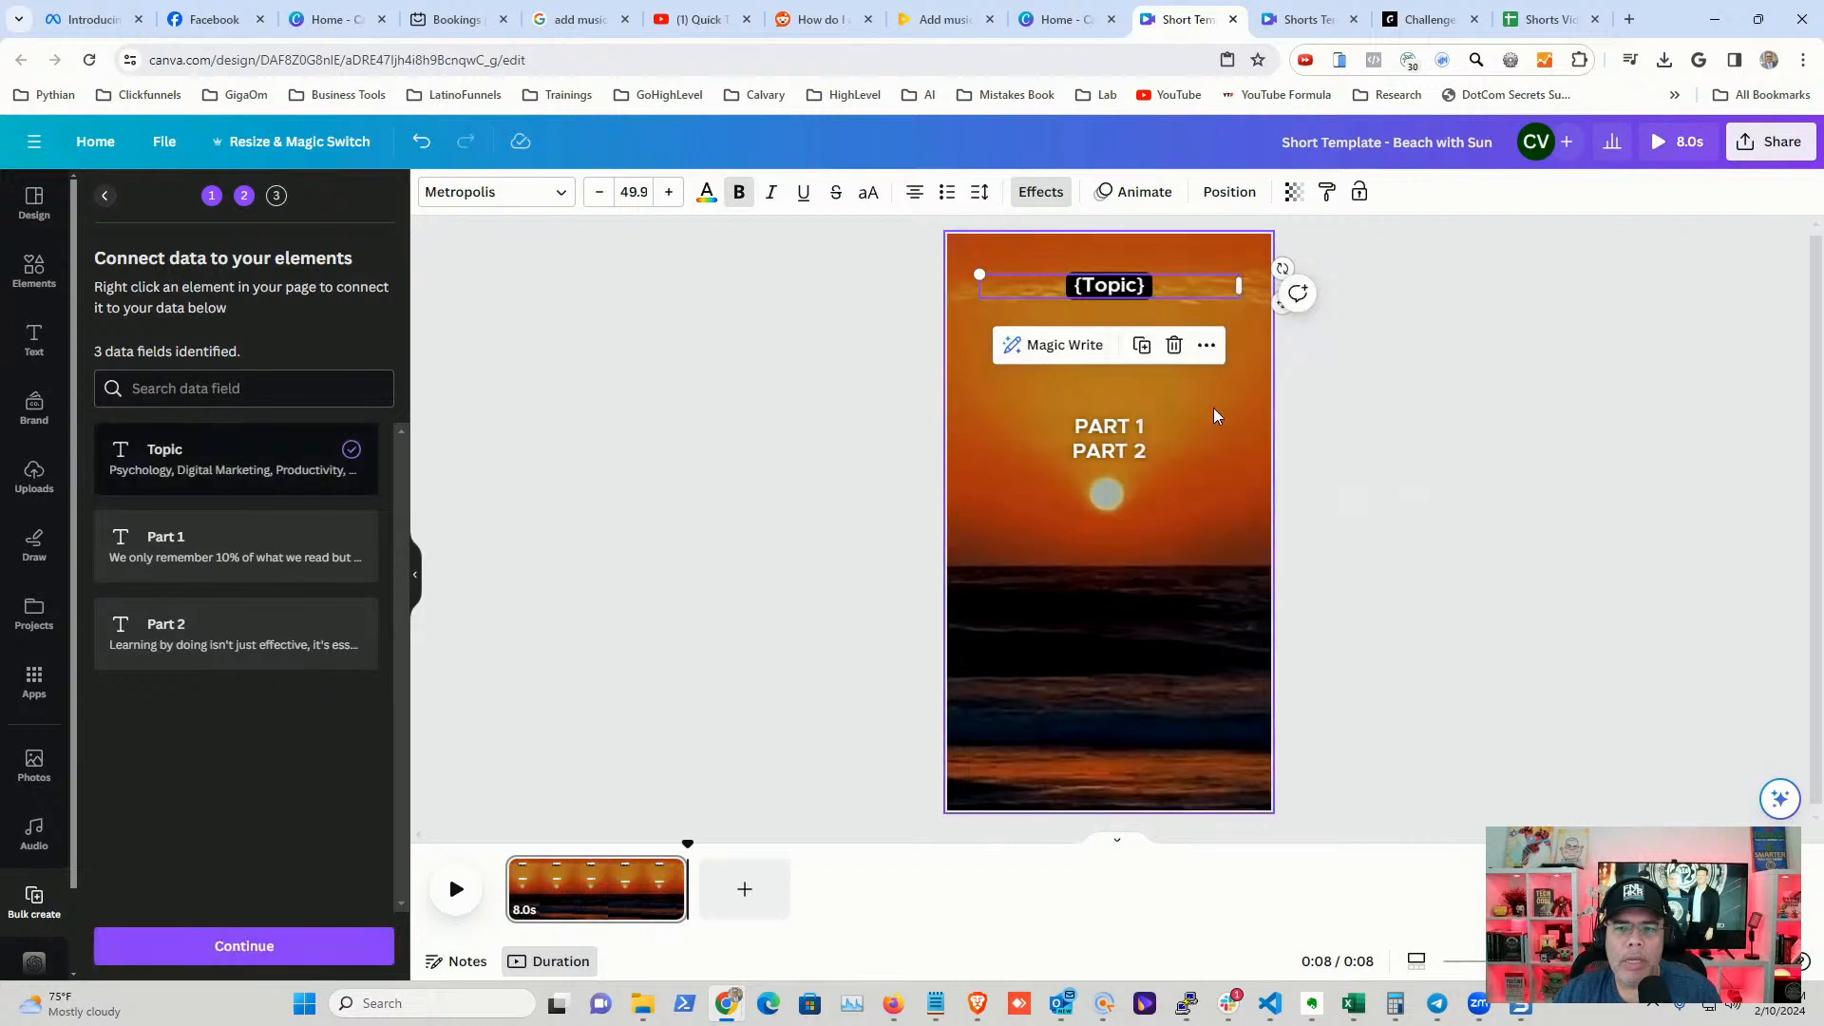
- Connect the PART 1 text to the Part 1 data field and the PART 2 text to the Part 2 data field
click(1108, 429)
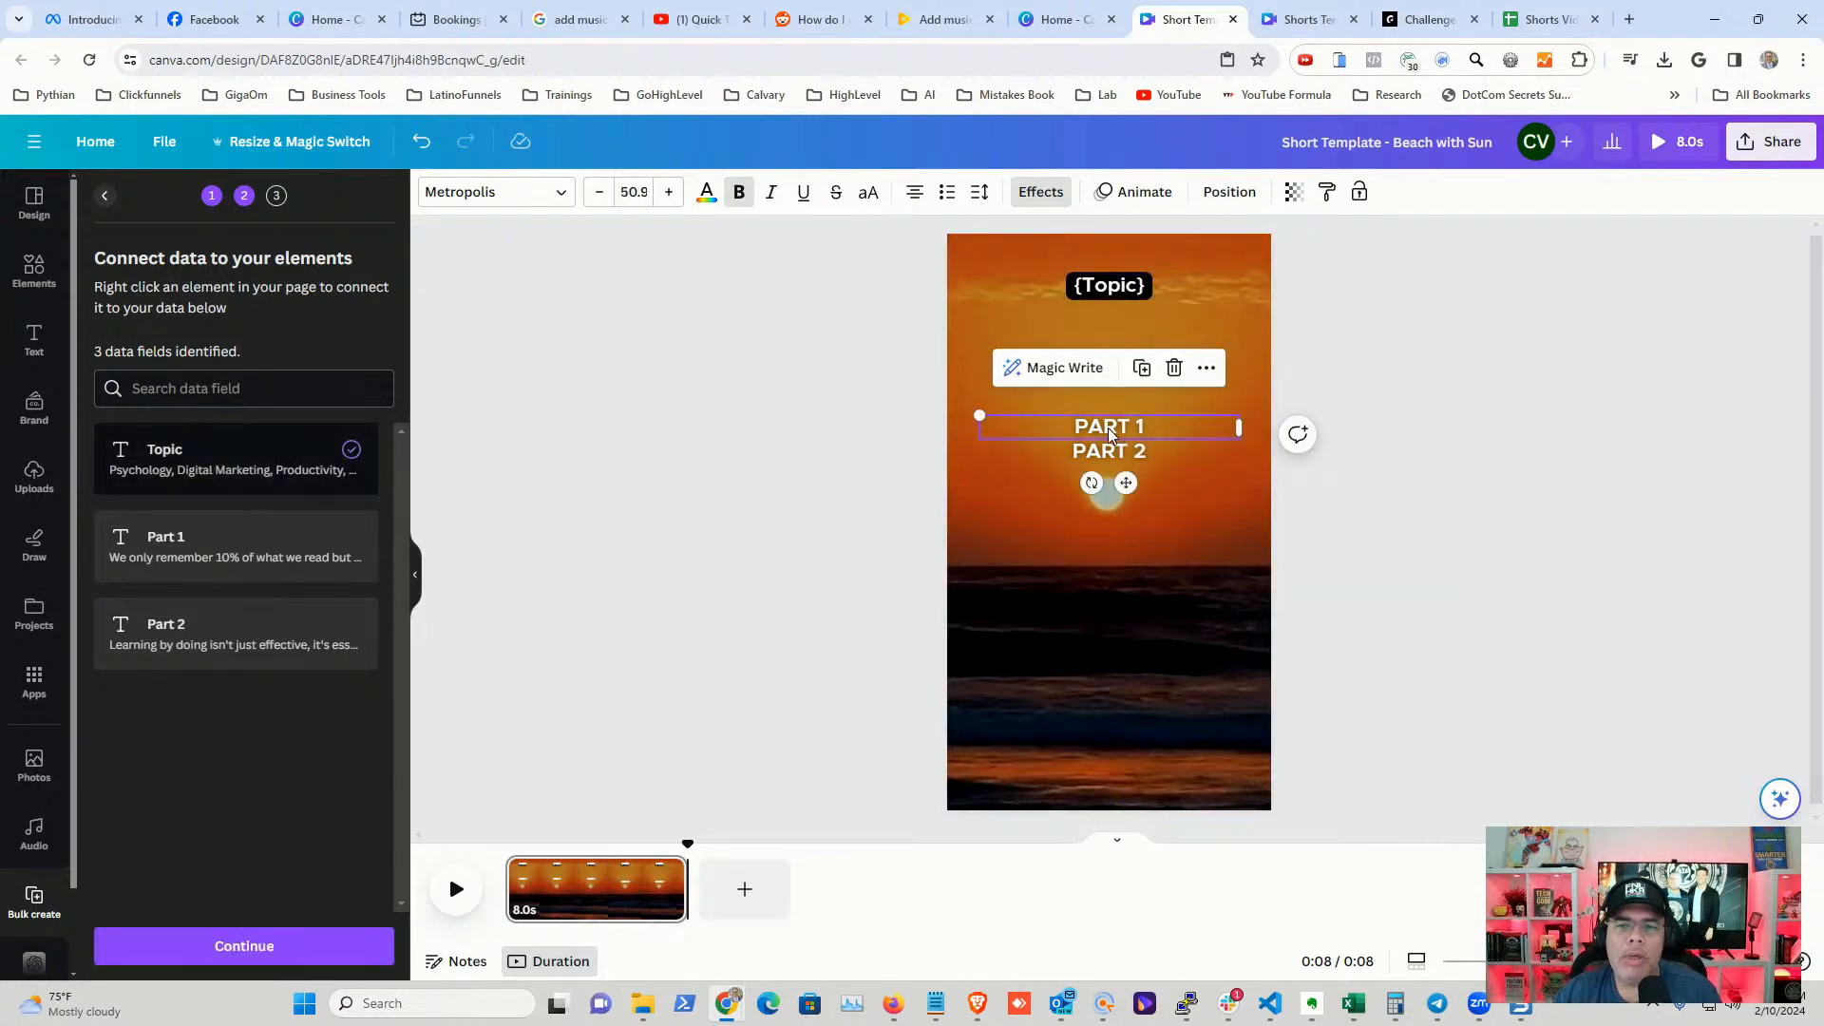
right_click(1108, 428)
click(1225, 691)
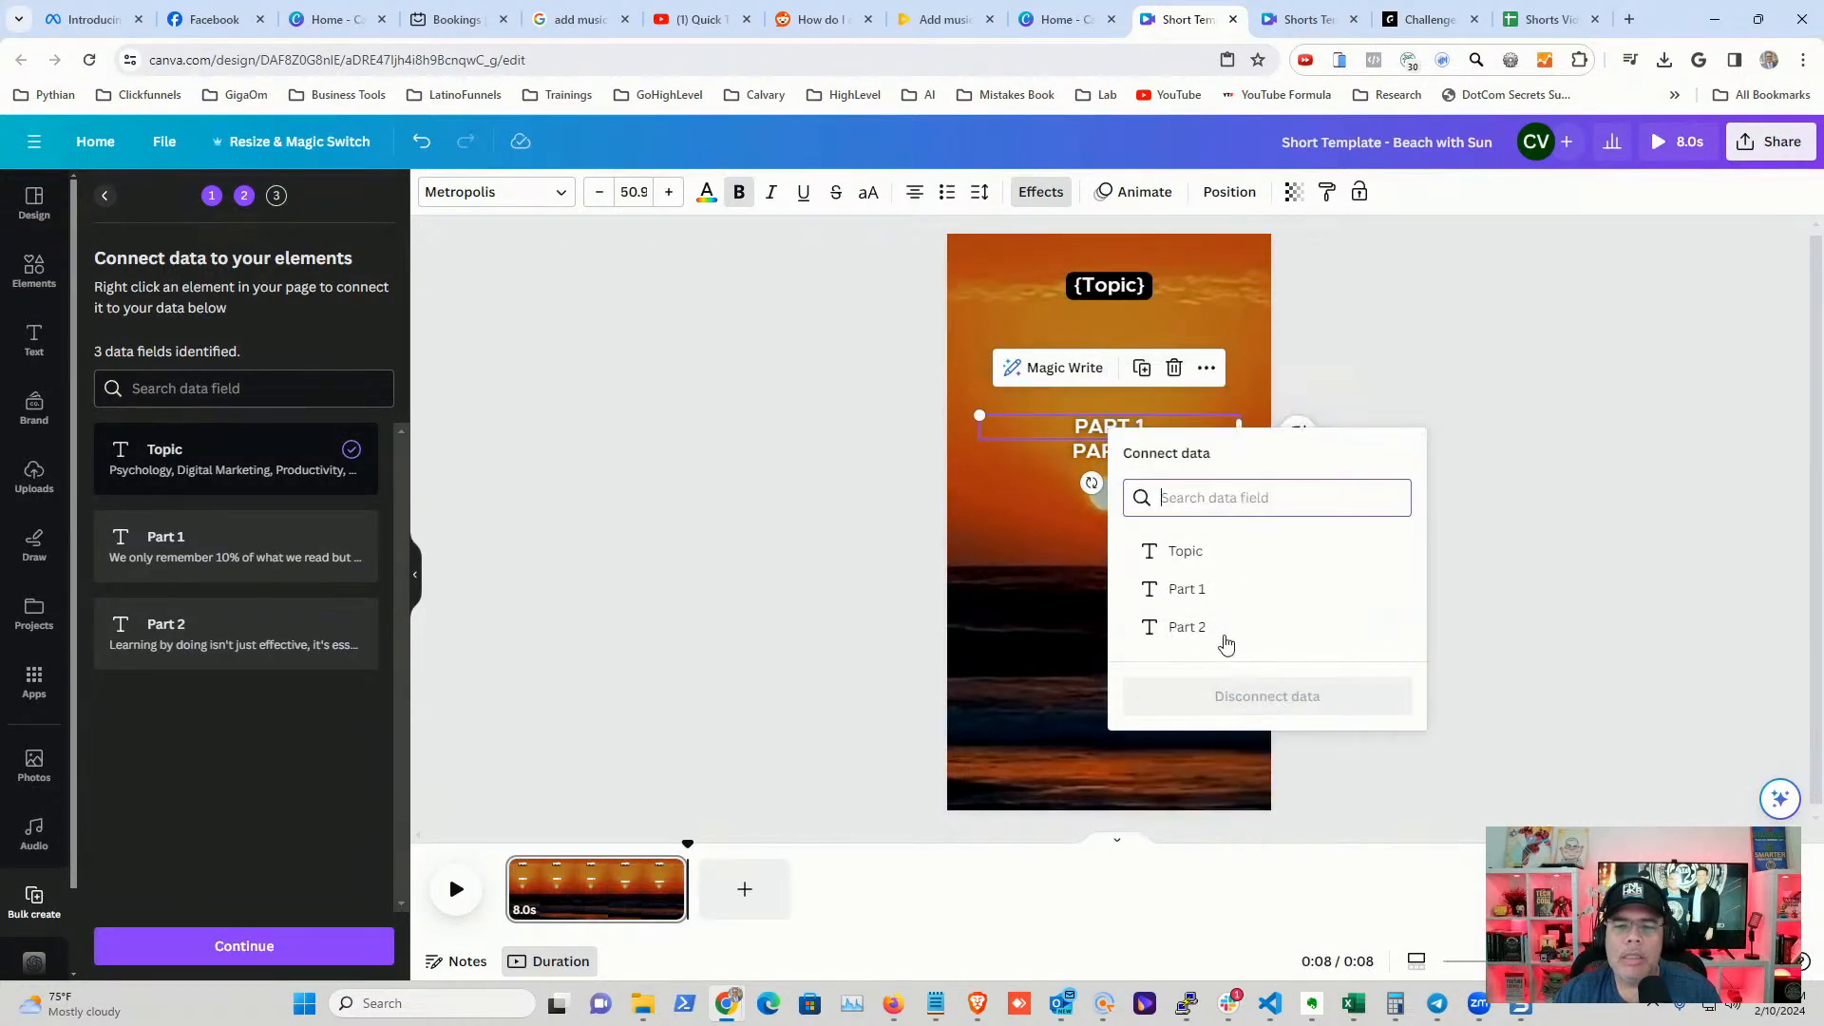
click(1209, 590)
click(1112, 450)
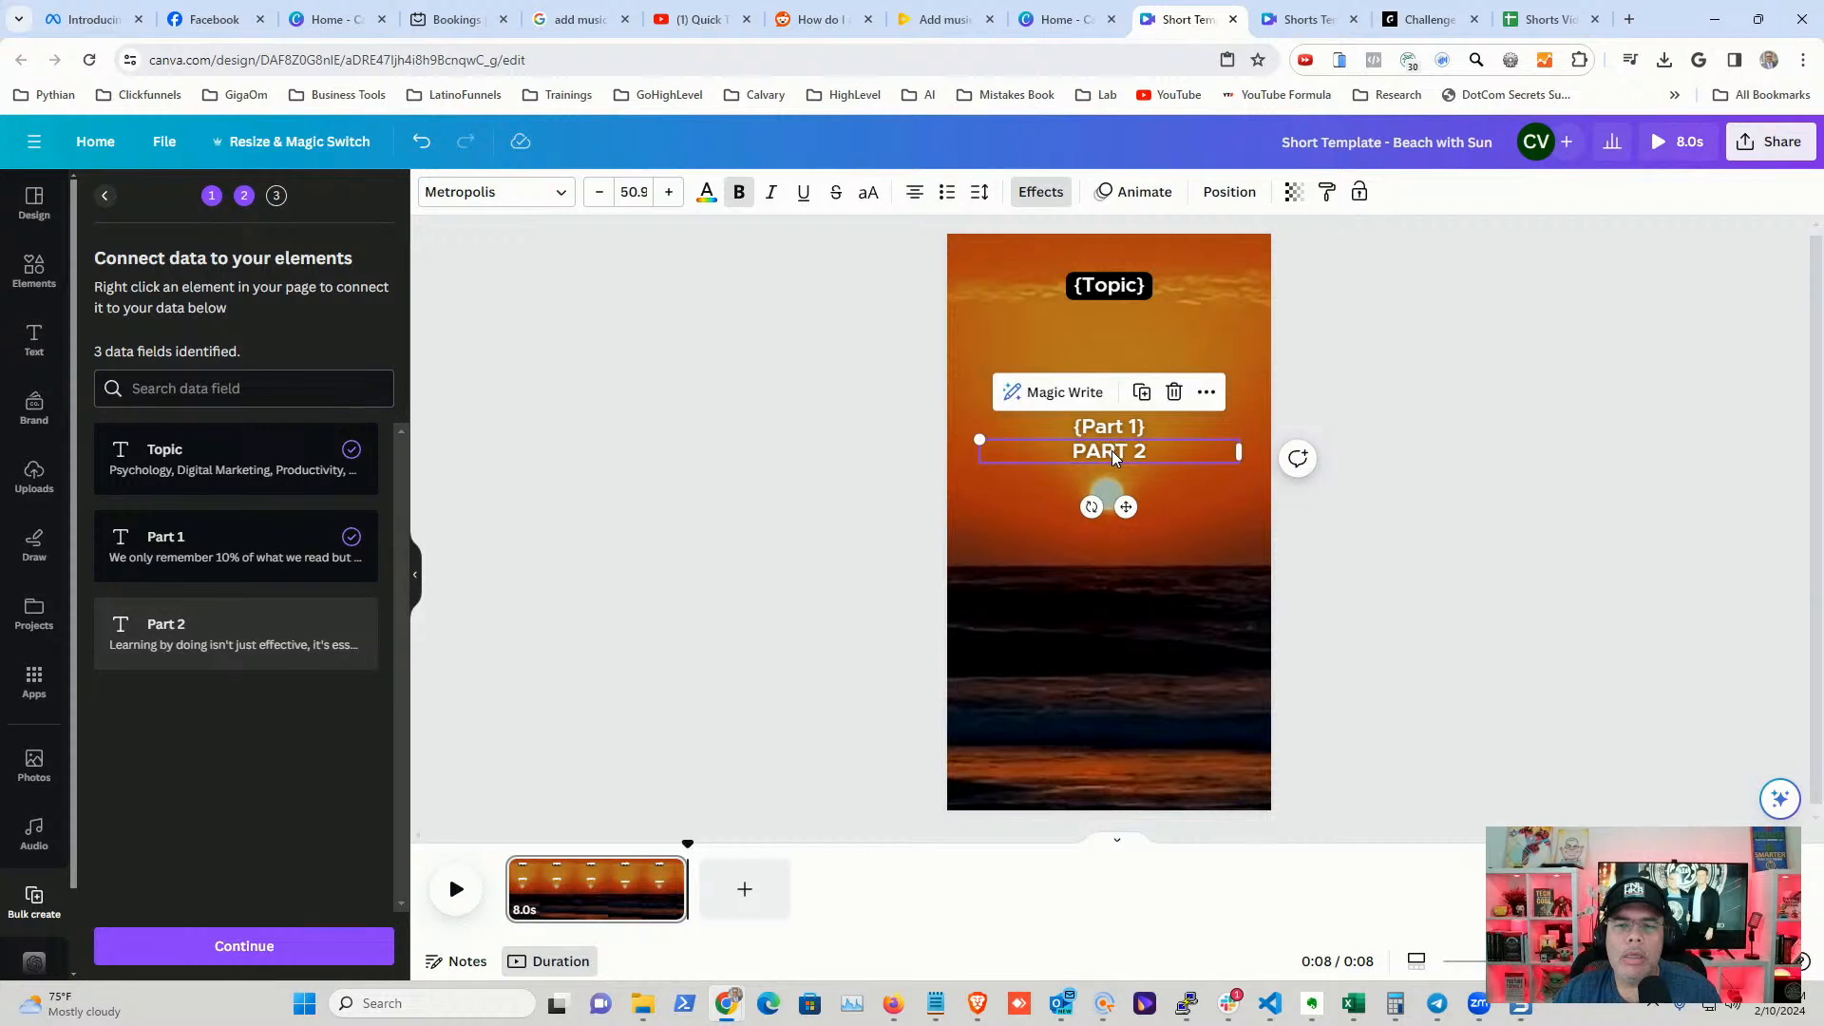
right_click(1111, 450)
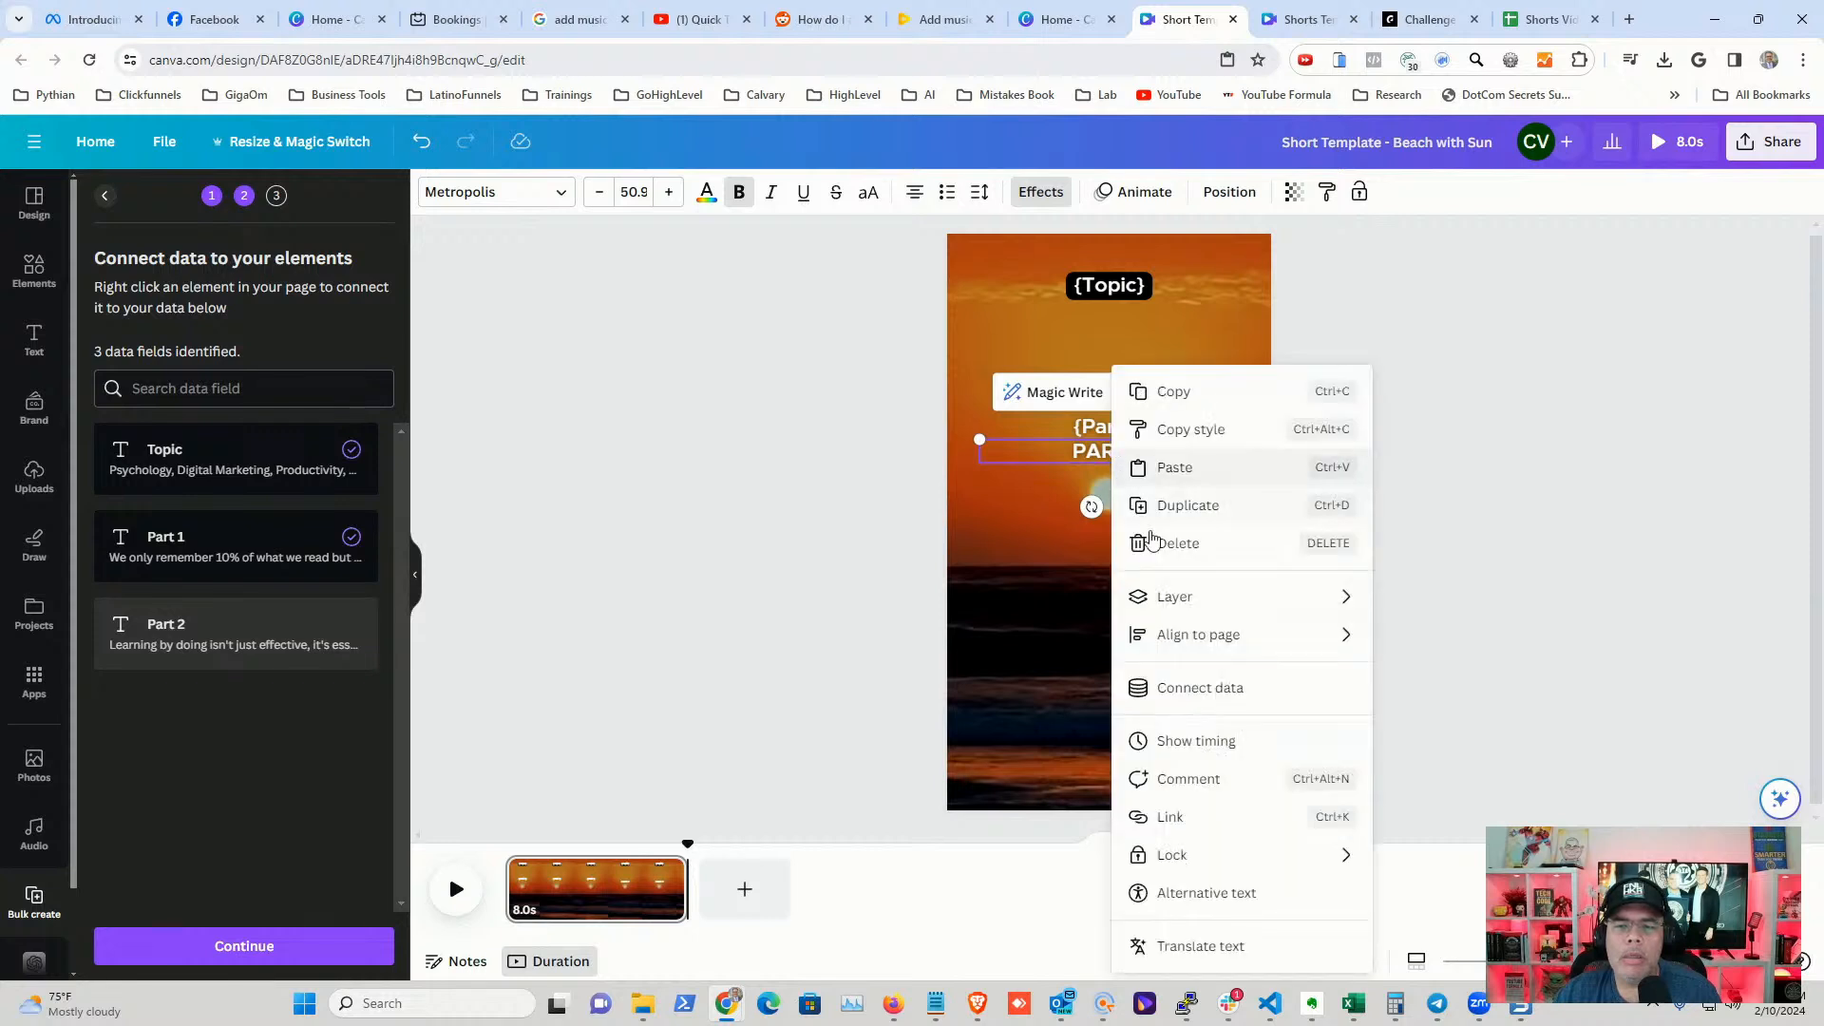
click(1206, 696)
click(1188, 647)
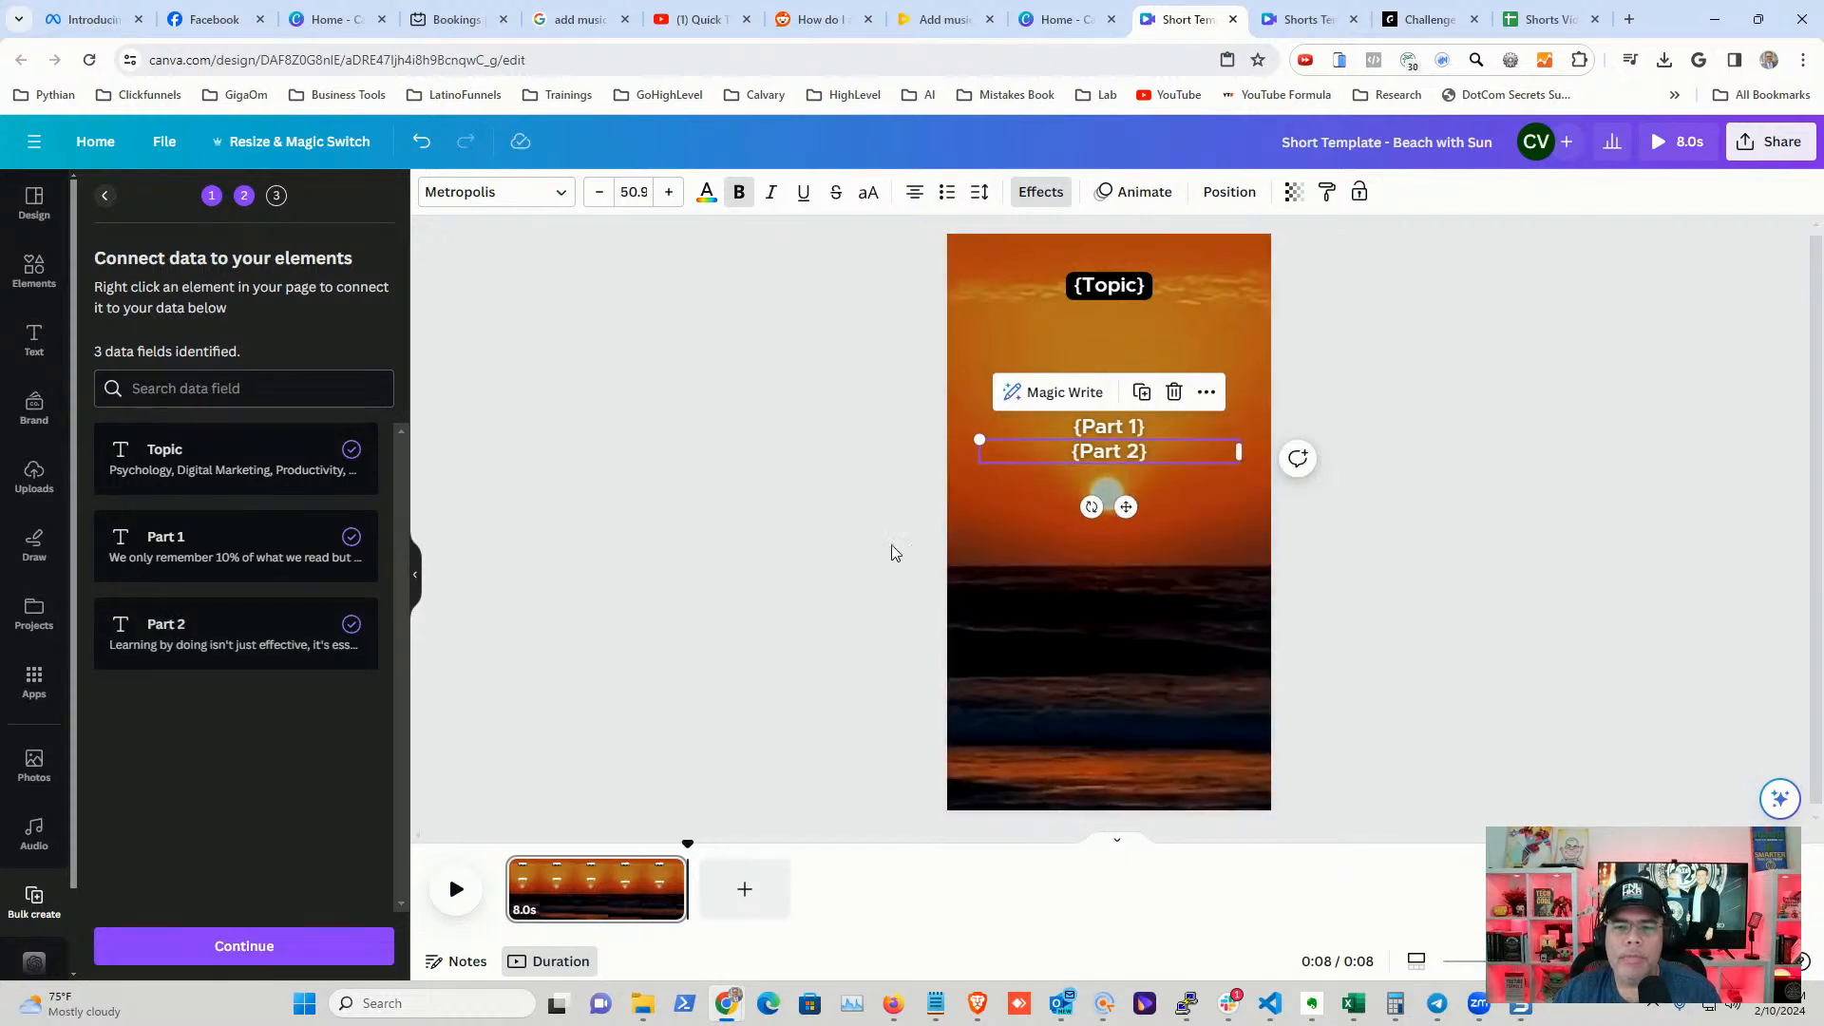
- Move the {Part 2} text up so it lies exactly over the {Part 1} text
click(1135, 553)
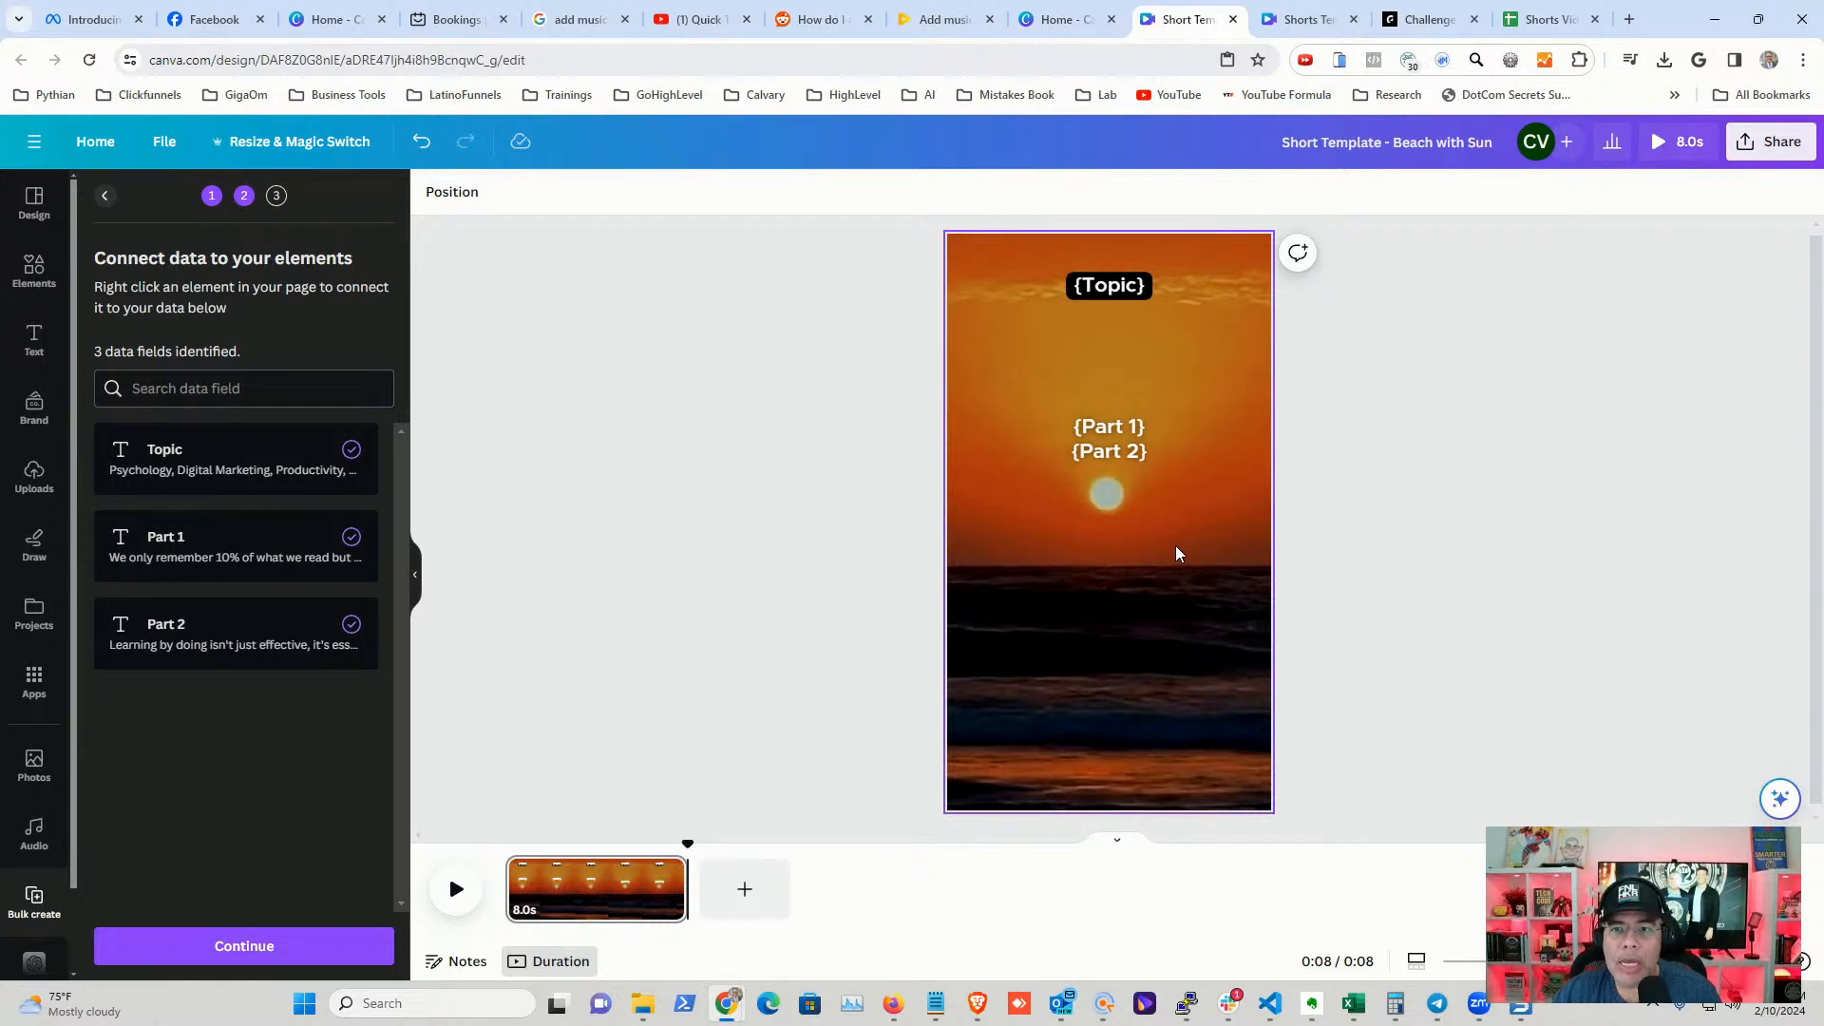
click(1136, 448)
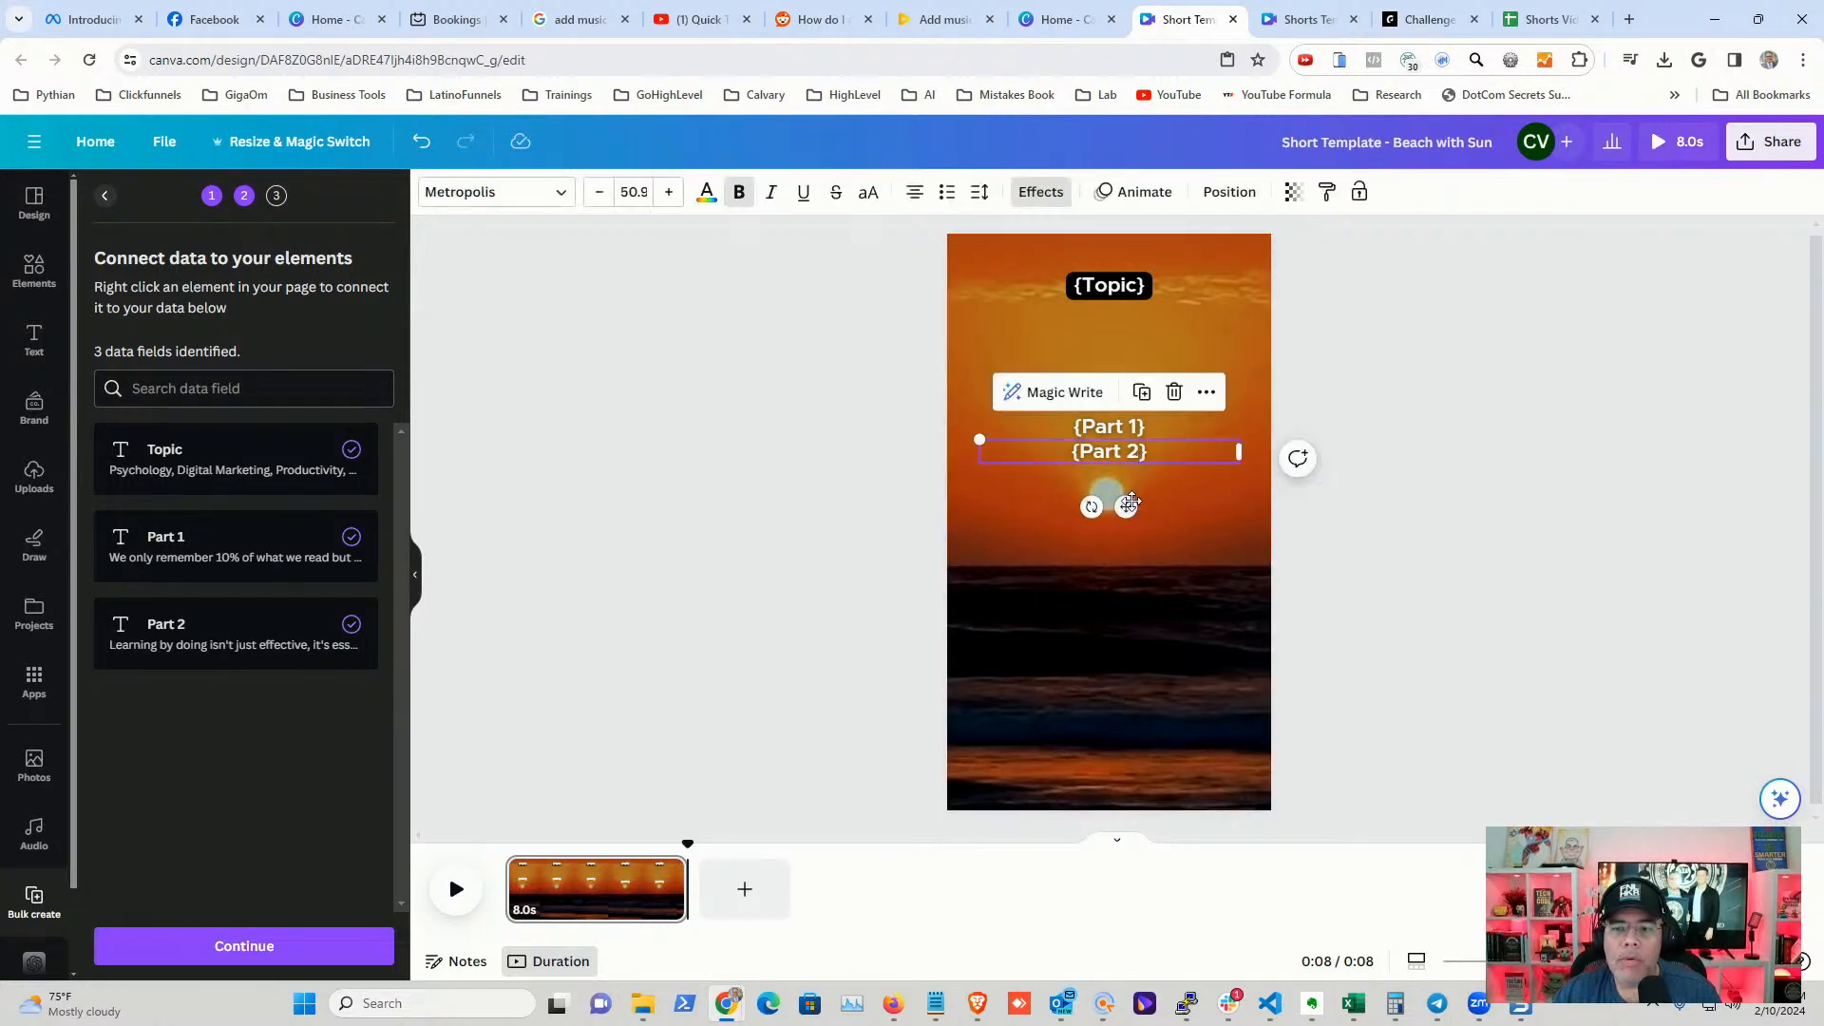
drag(1124, 510, 1125, 484)
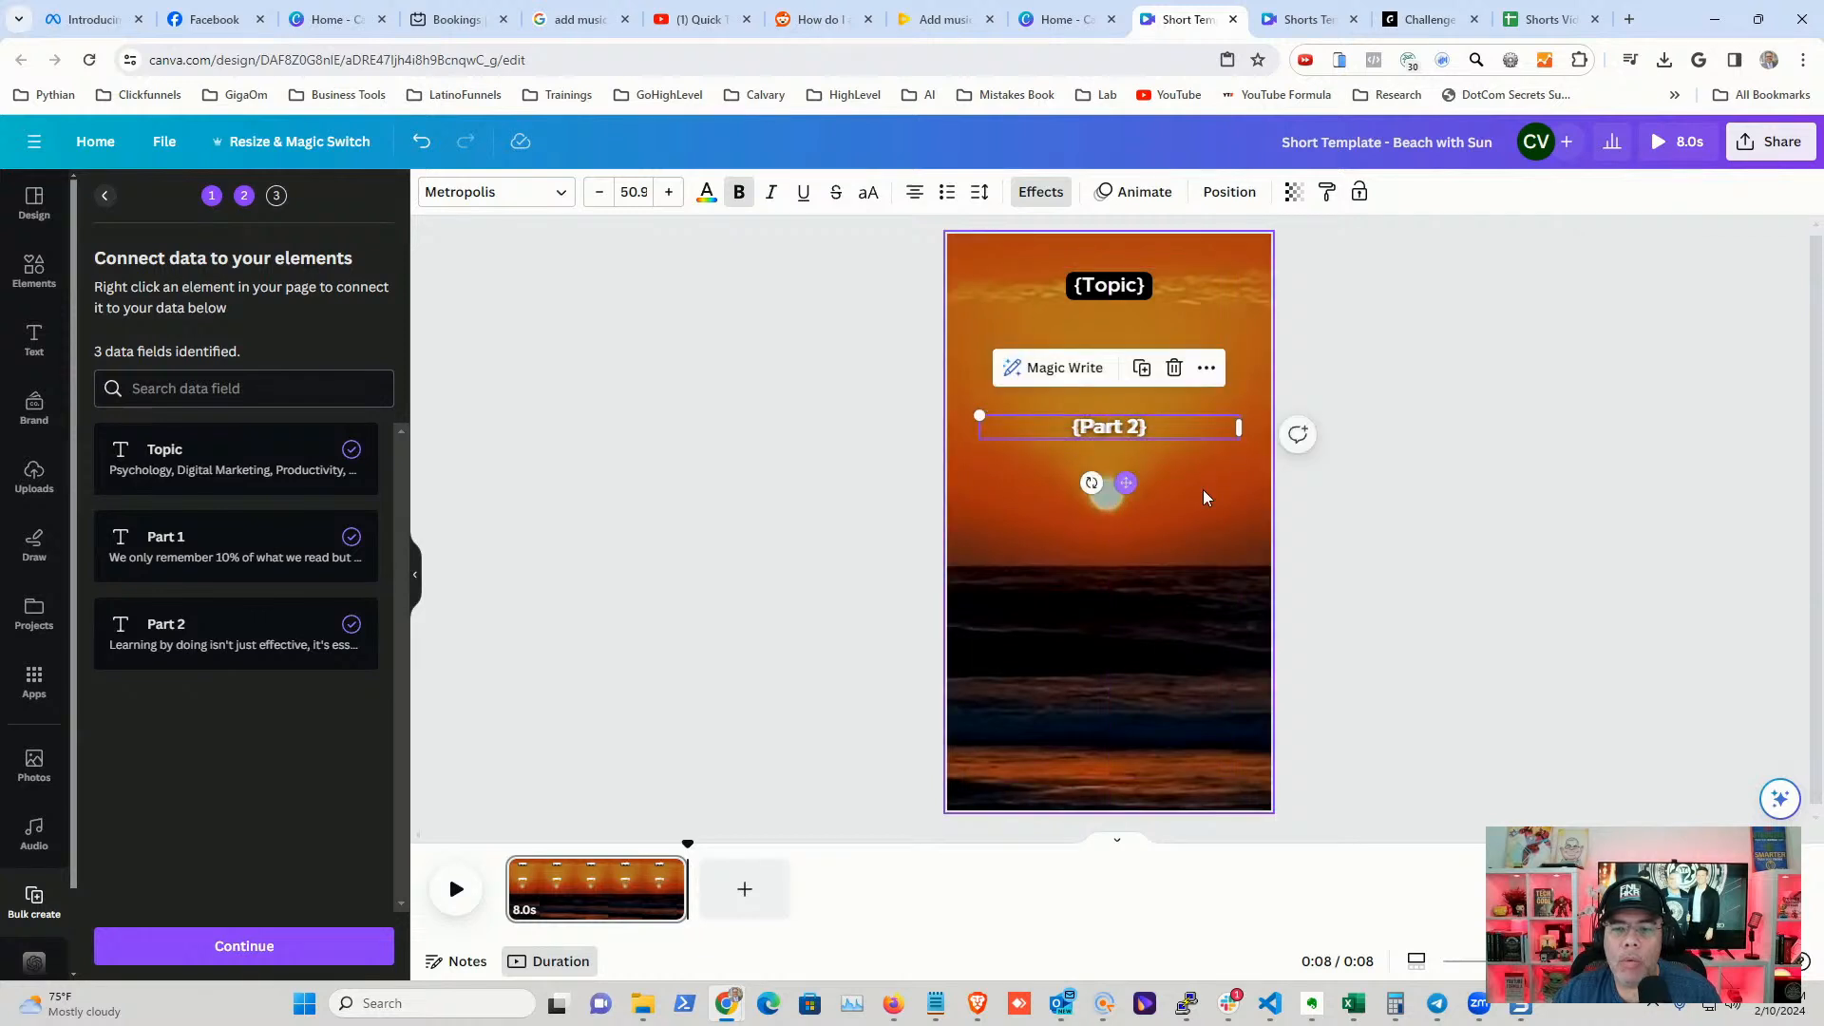
click(1362, 496)
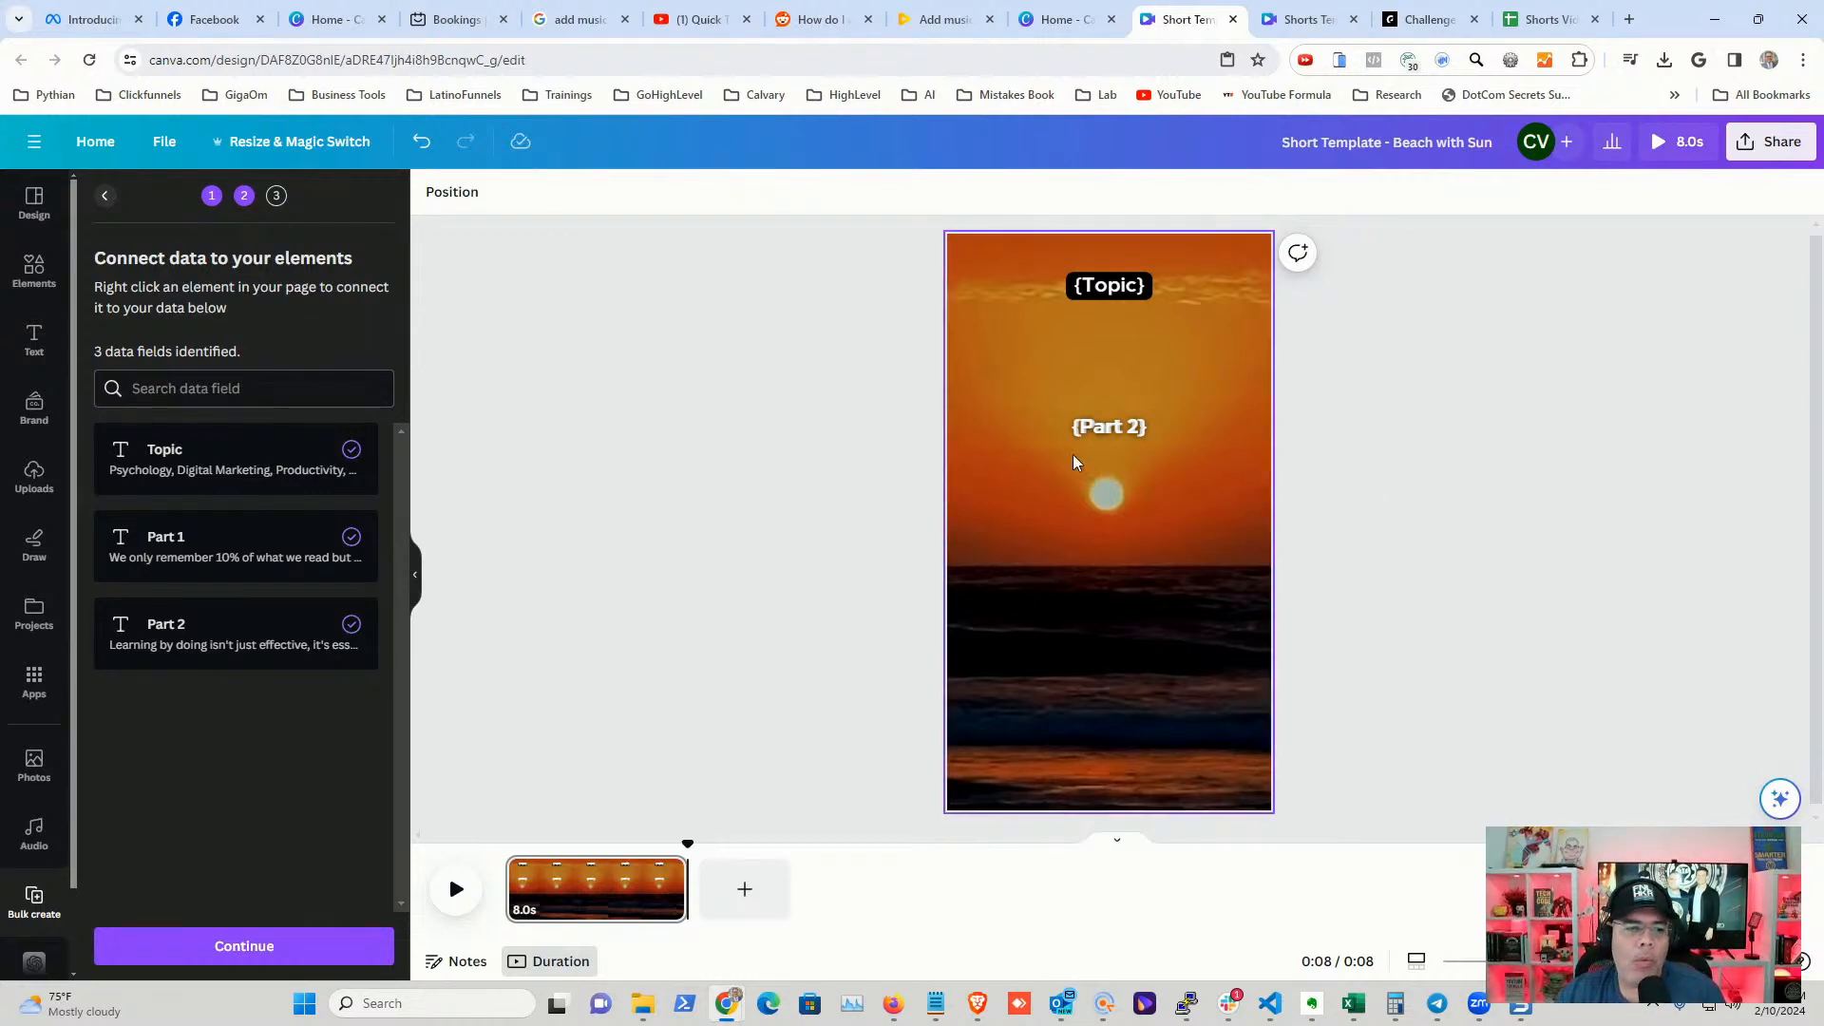
- Continue to applying the data, review the list with all rows selected, and generate the 40 designs
click(193, 956)
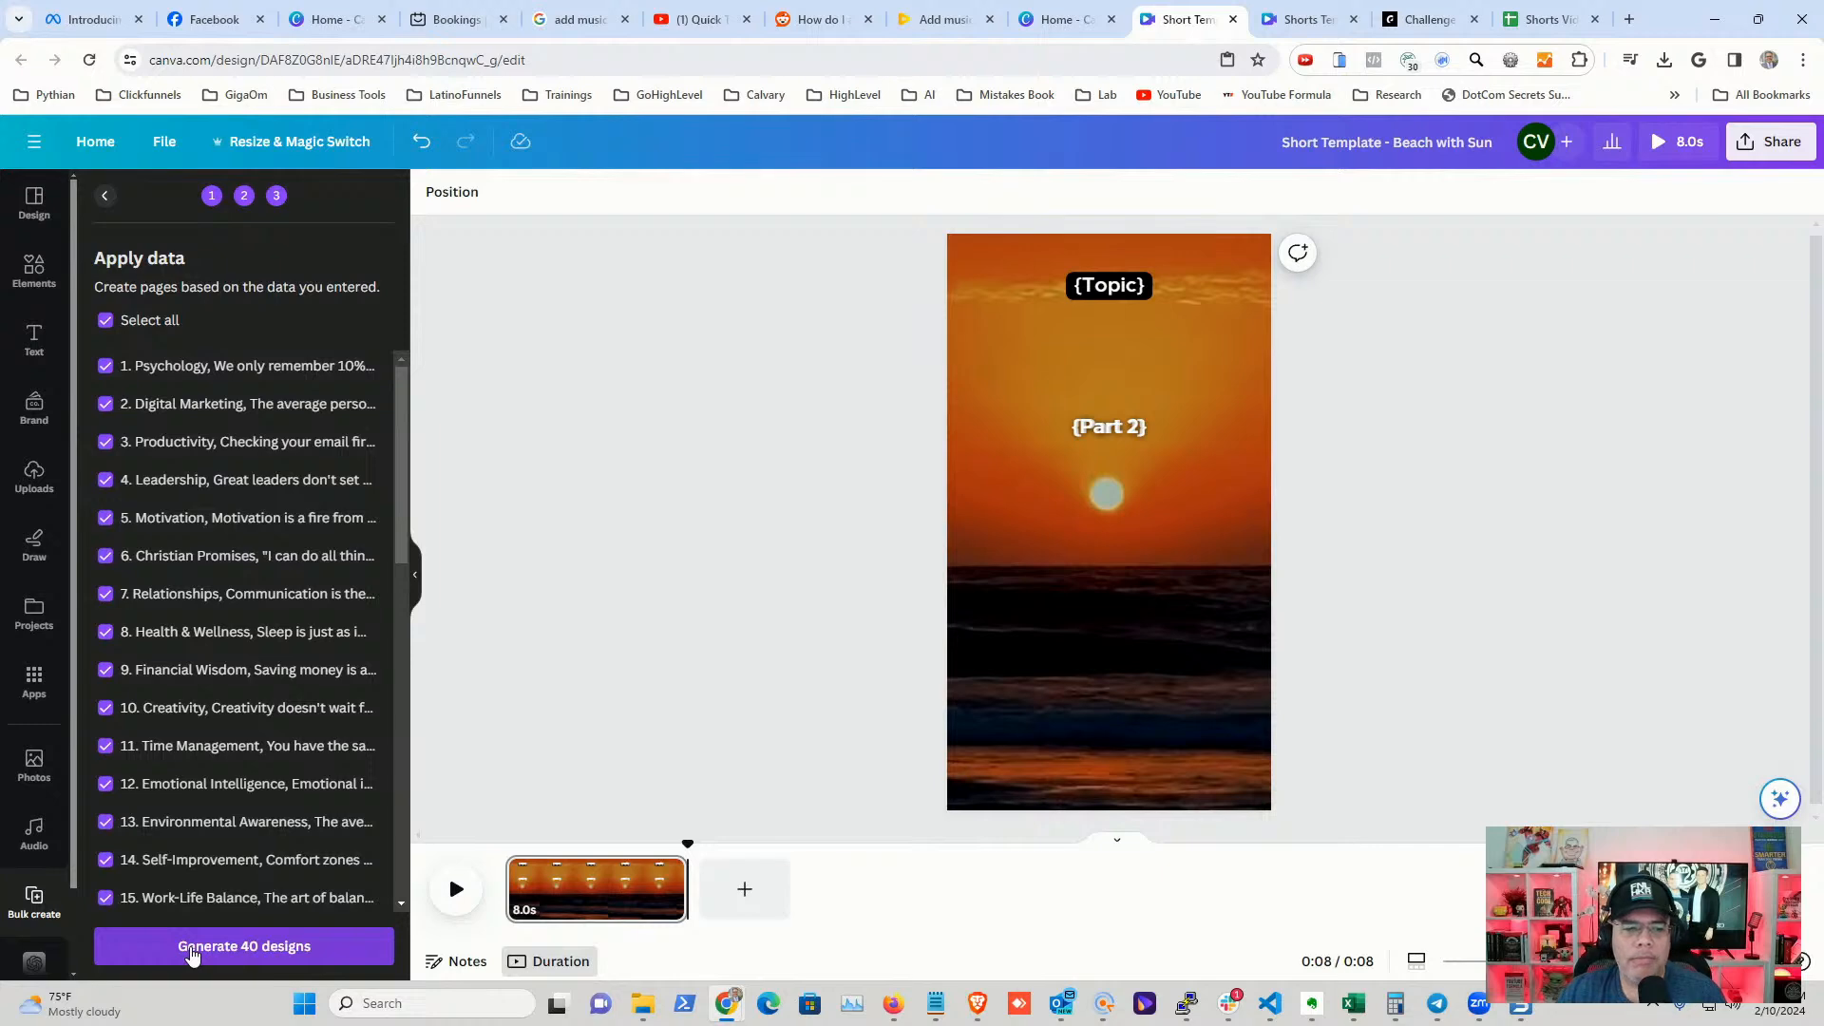
scroll(264, 378, down, 10)
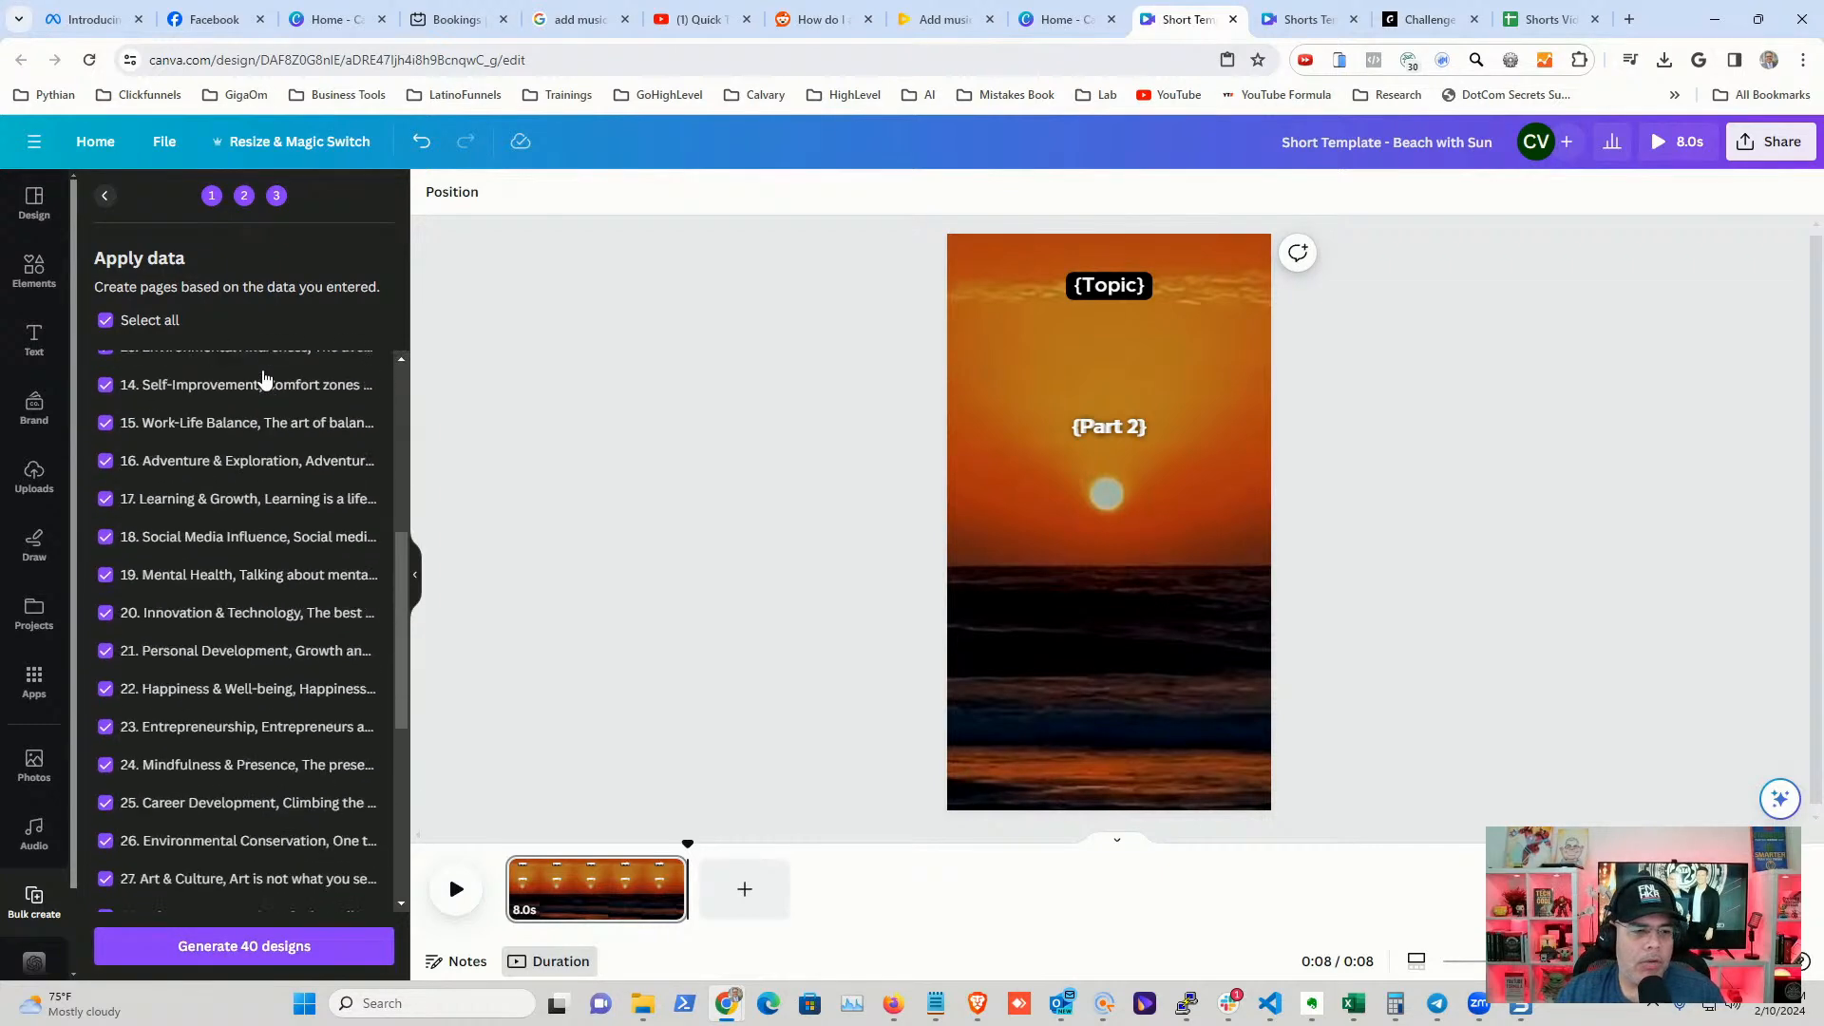
scroll(266, 385, up, 5)
scroll(266, 385, up, 4)
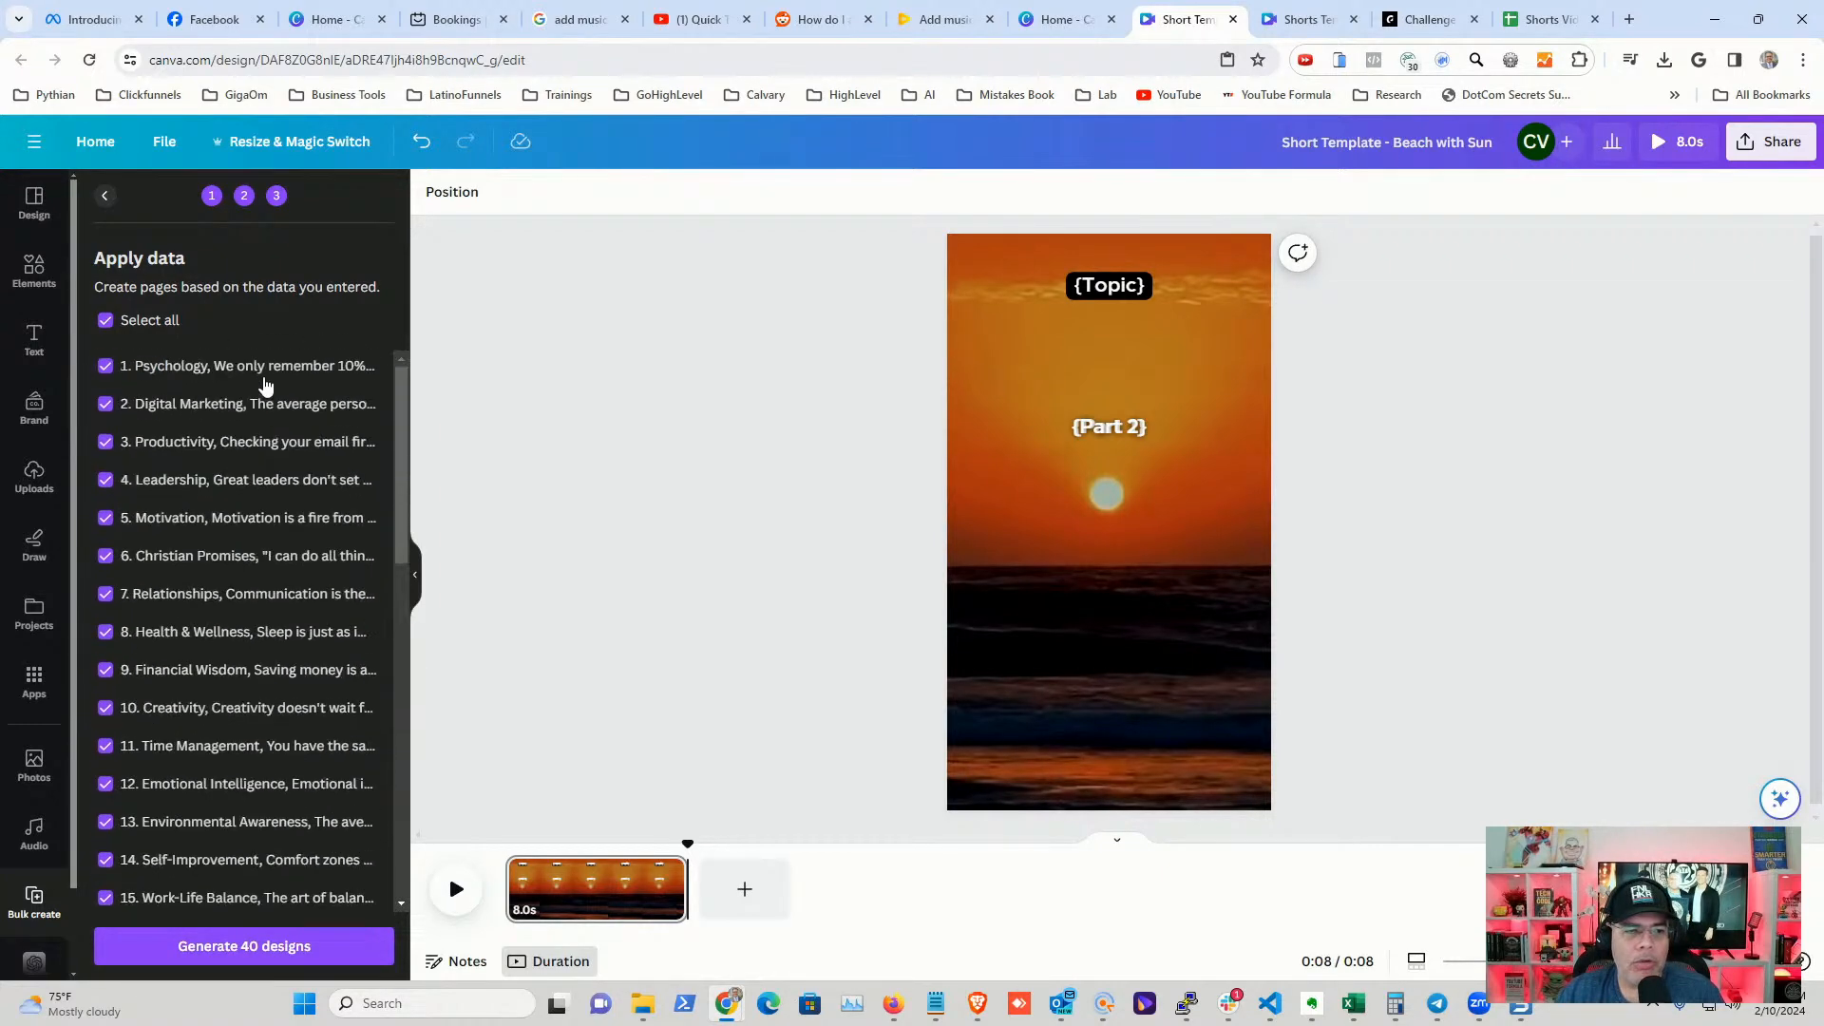
click(238, 950)
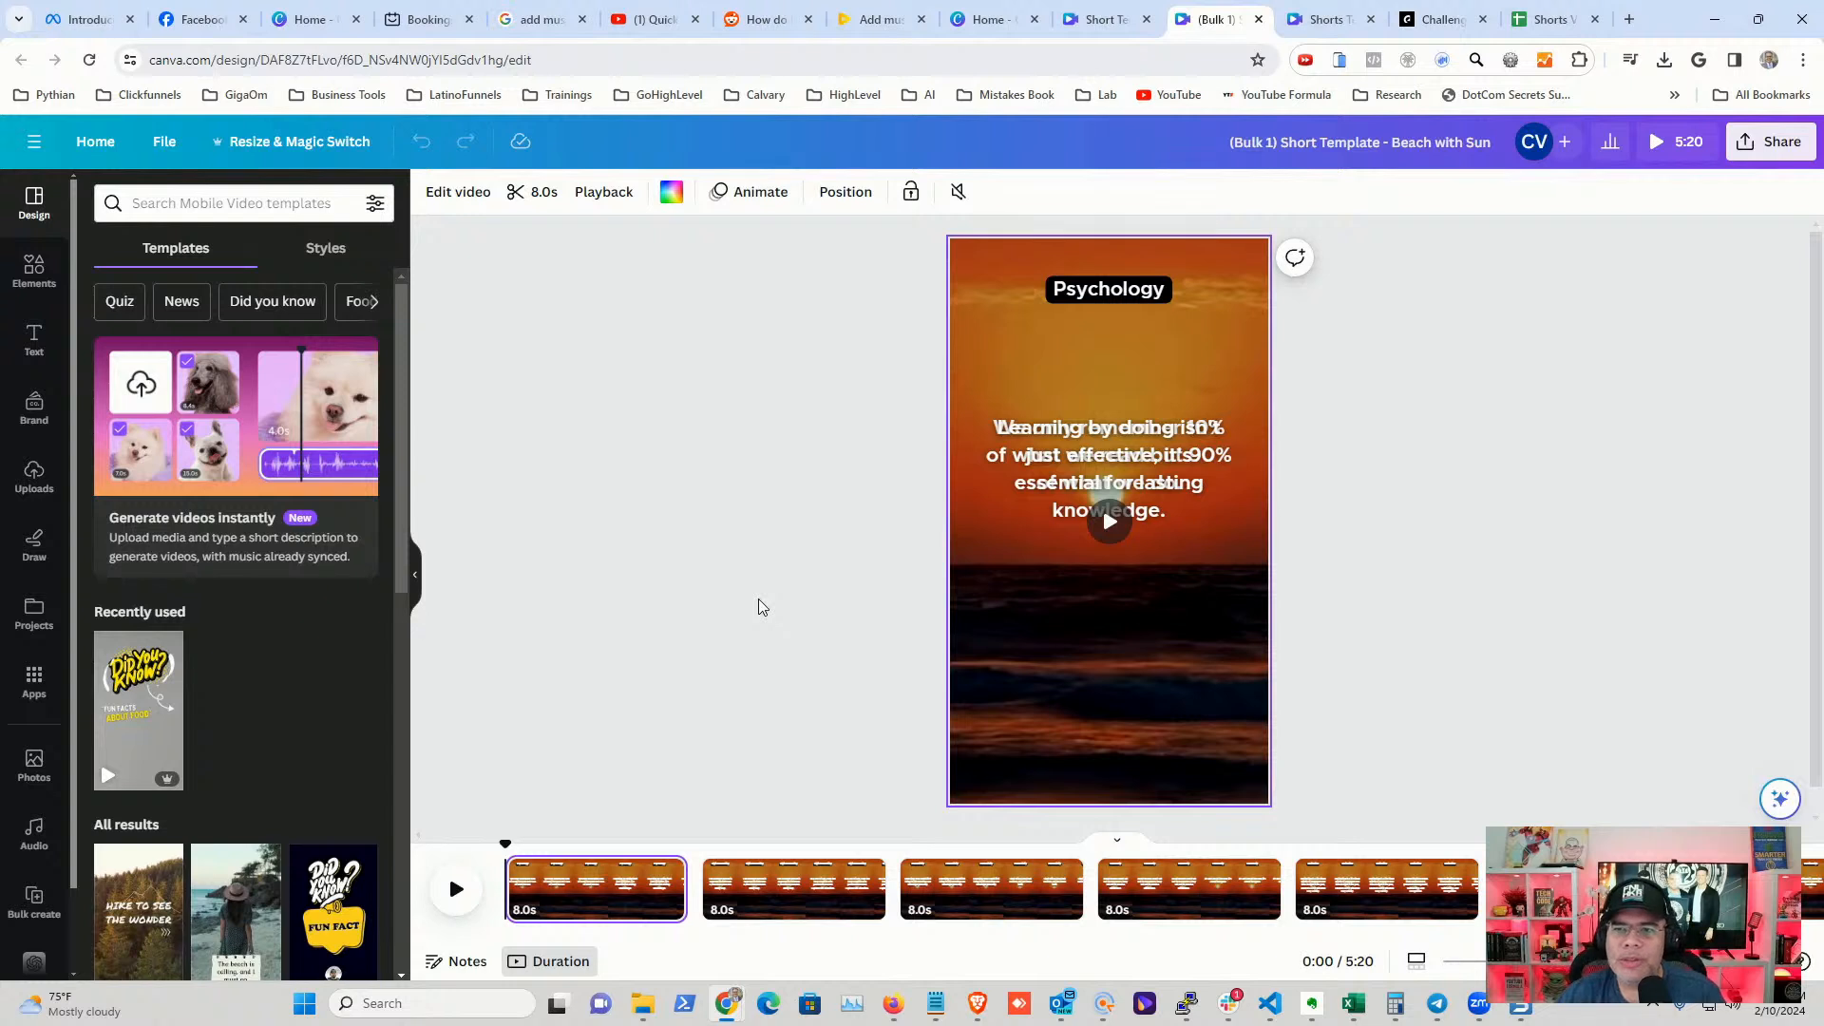
- Play the generated video through the Psychology page into the Digital Marketing page, pause it, and close the bulk design
click(454, 889)
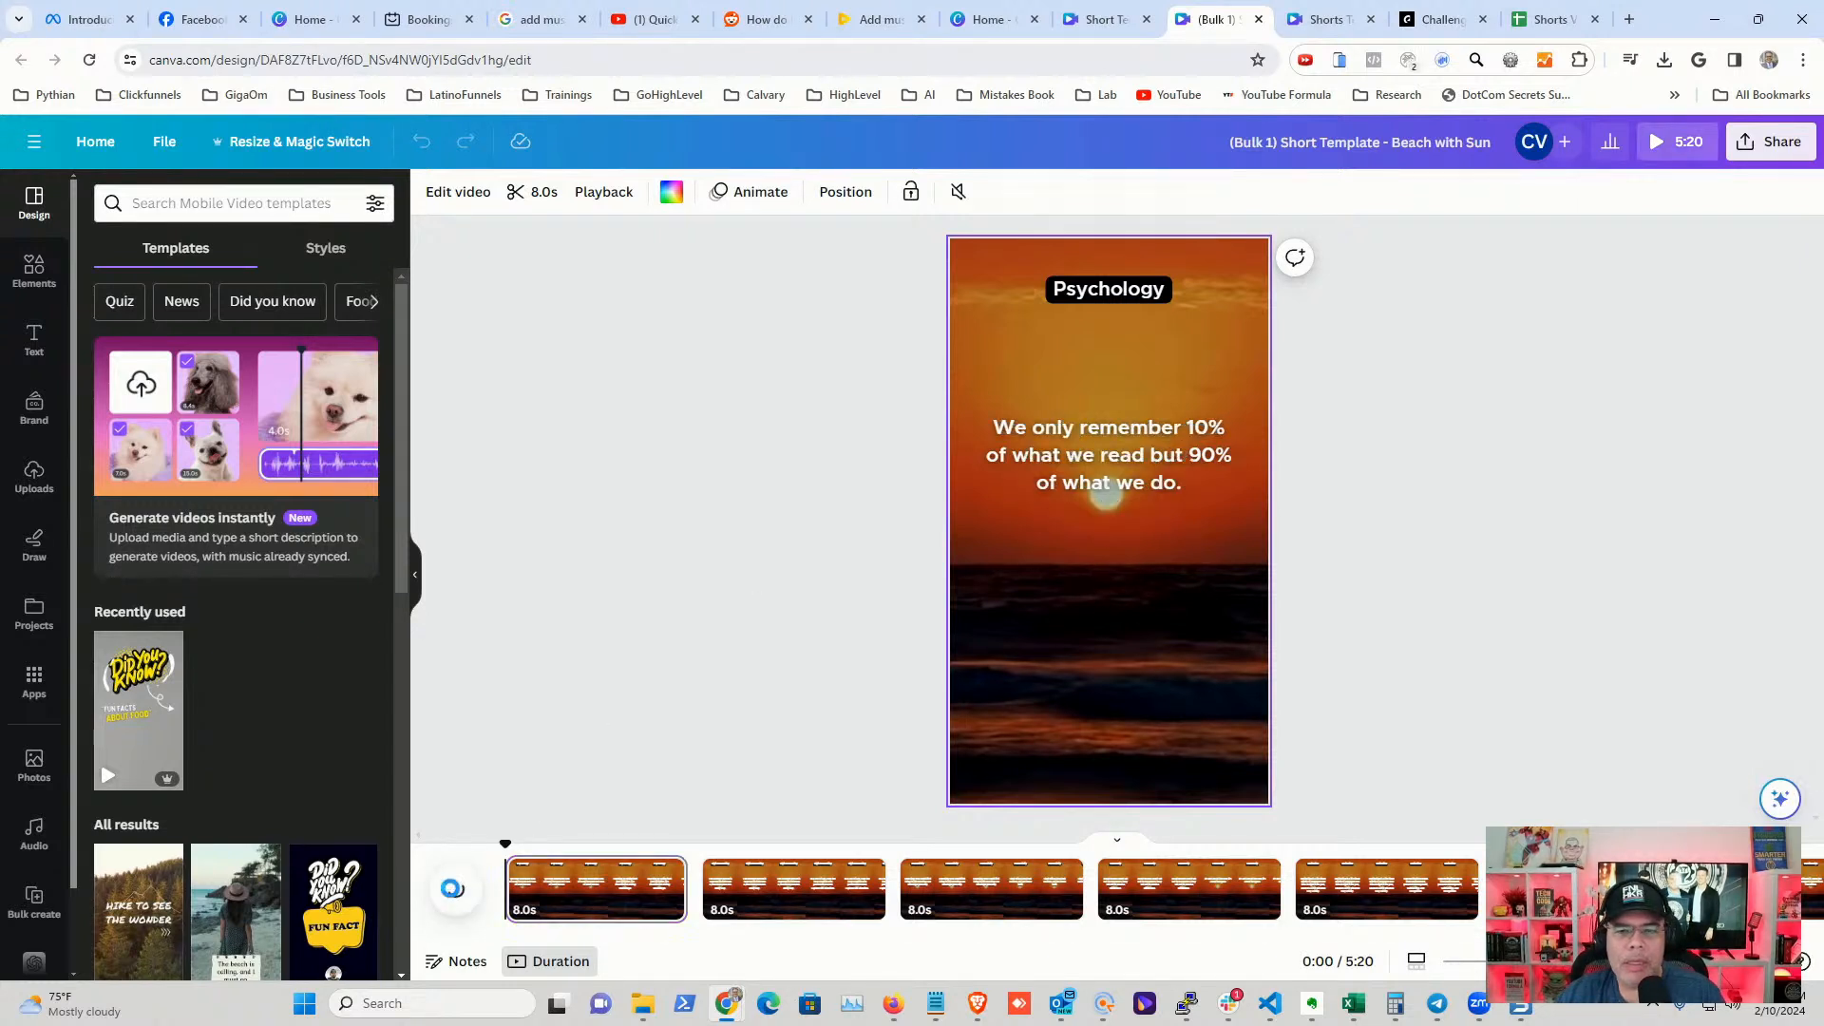
click(454, 892)
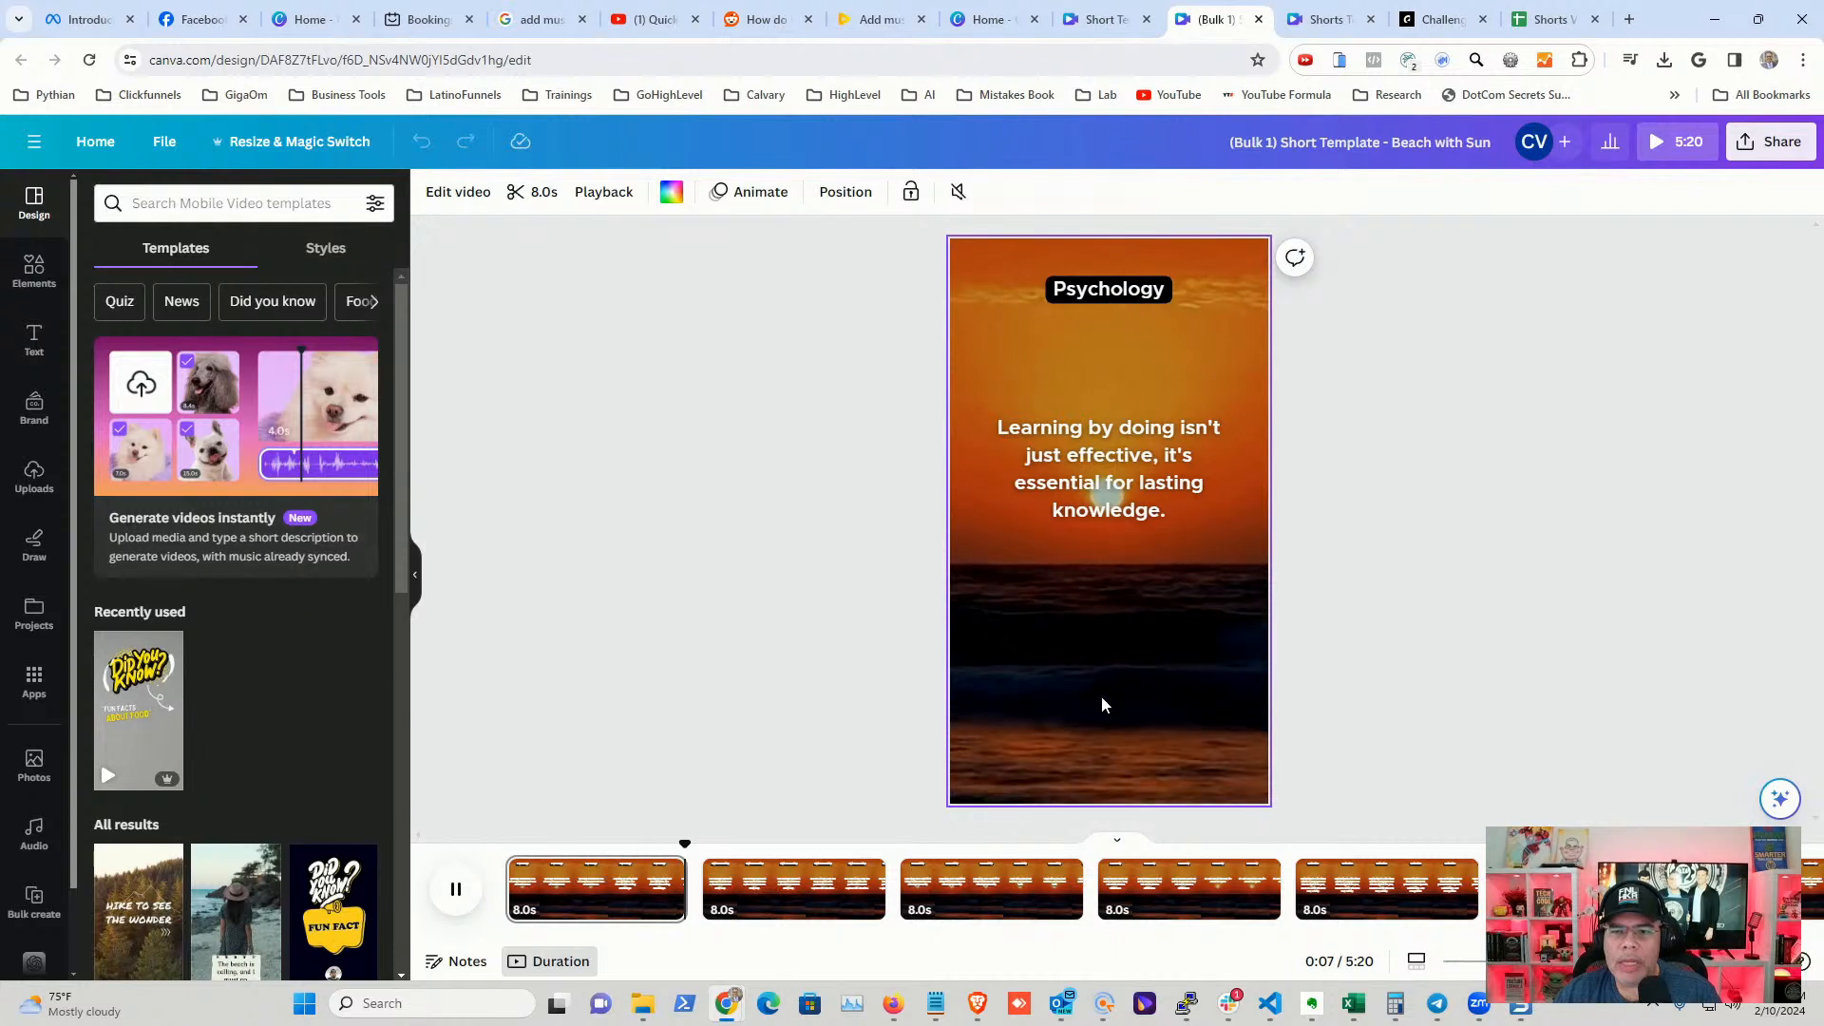
click(457, 890)
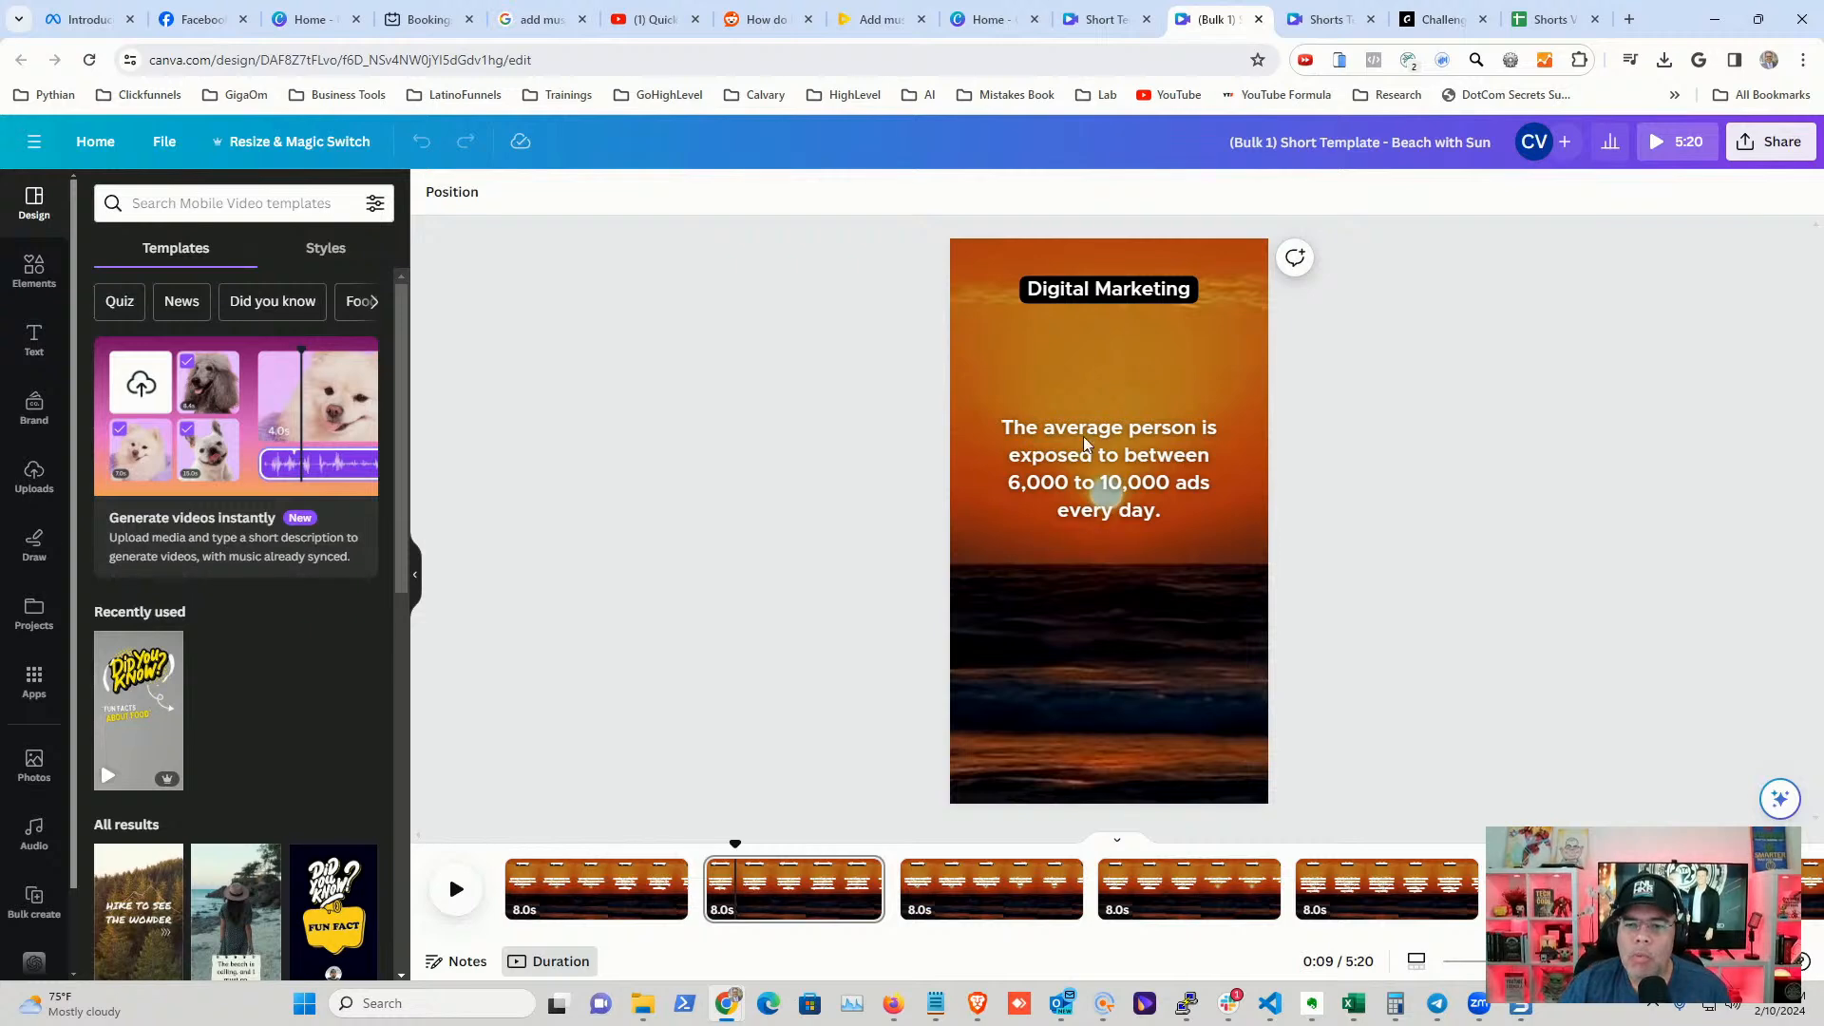
click(1259, 19)
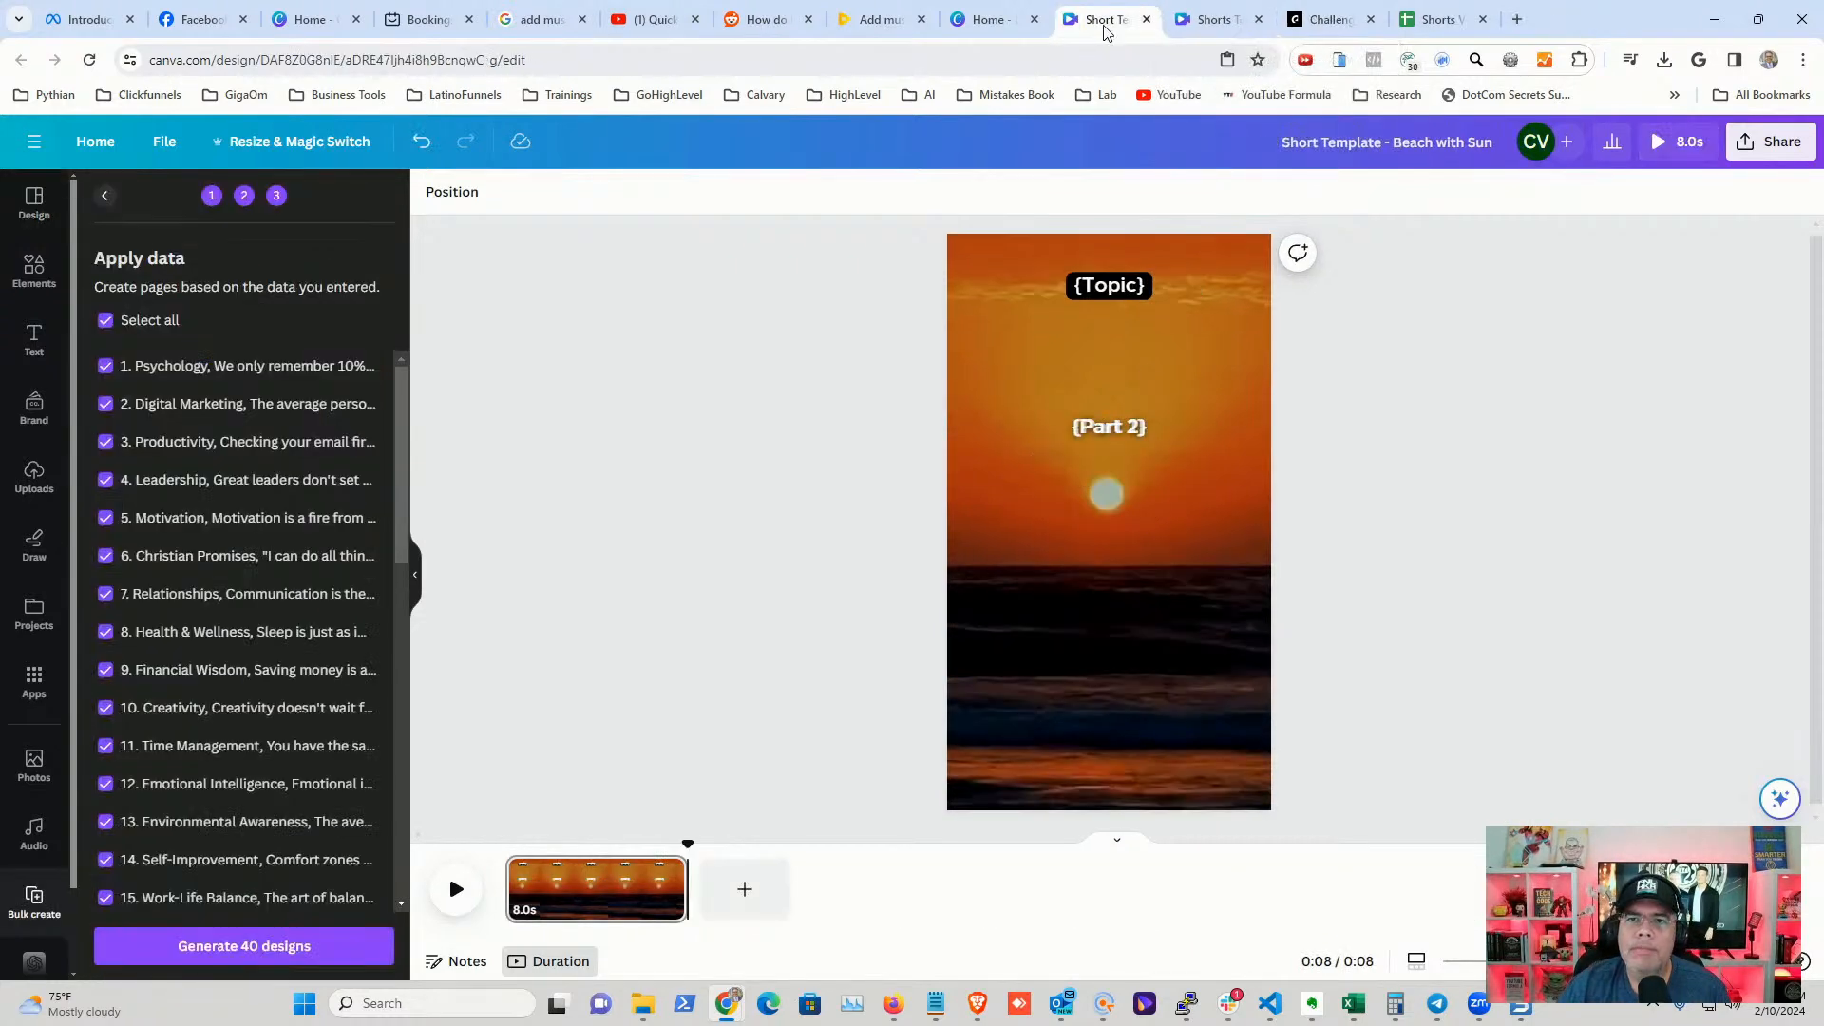
- Move the {Part 2} text just below {Part 1} in the template, and set the {Part 1} font size to 64
click(1116, 428)
drag(1127, 482, 1127, 517)
click(1108, 430)
click(1108, 427)
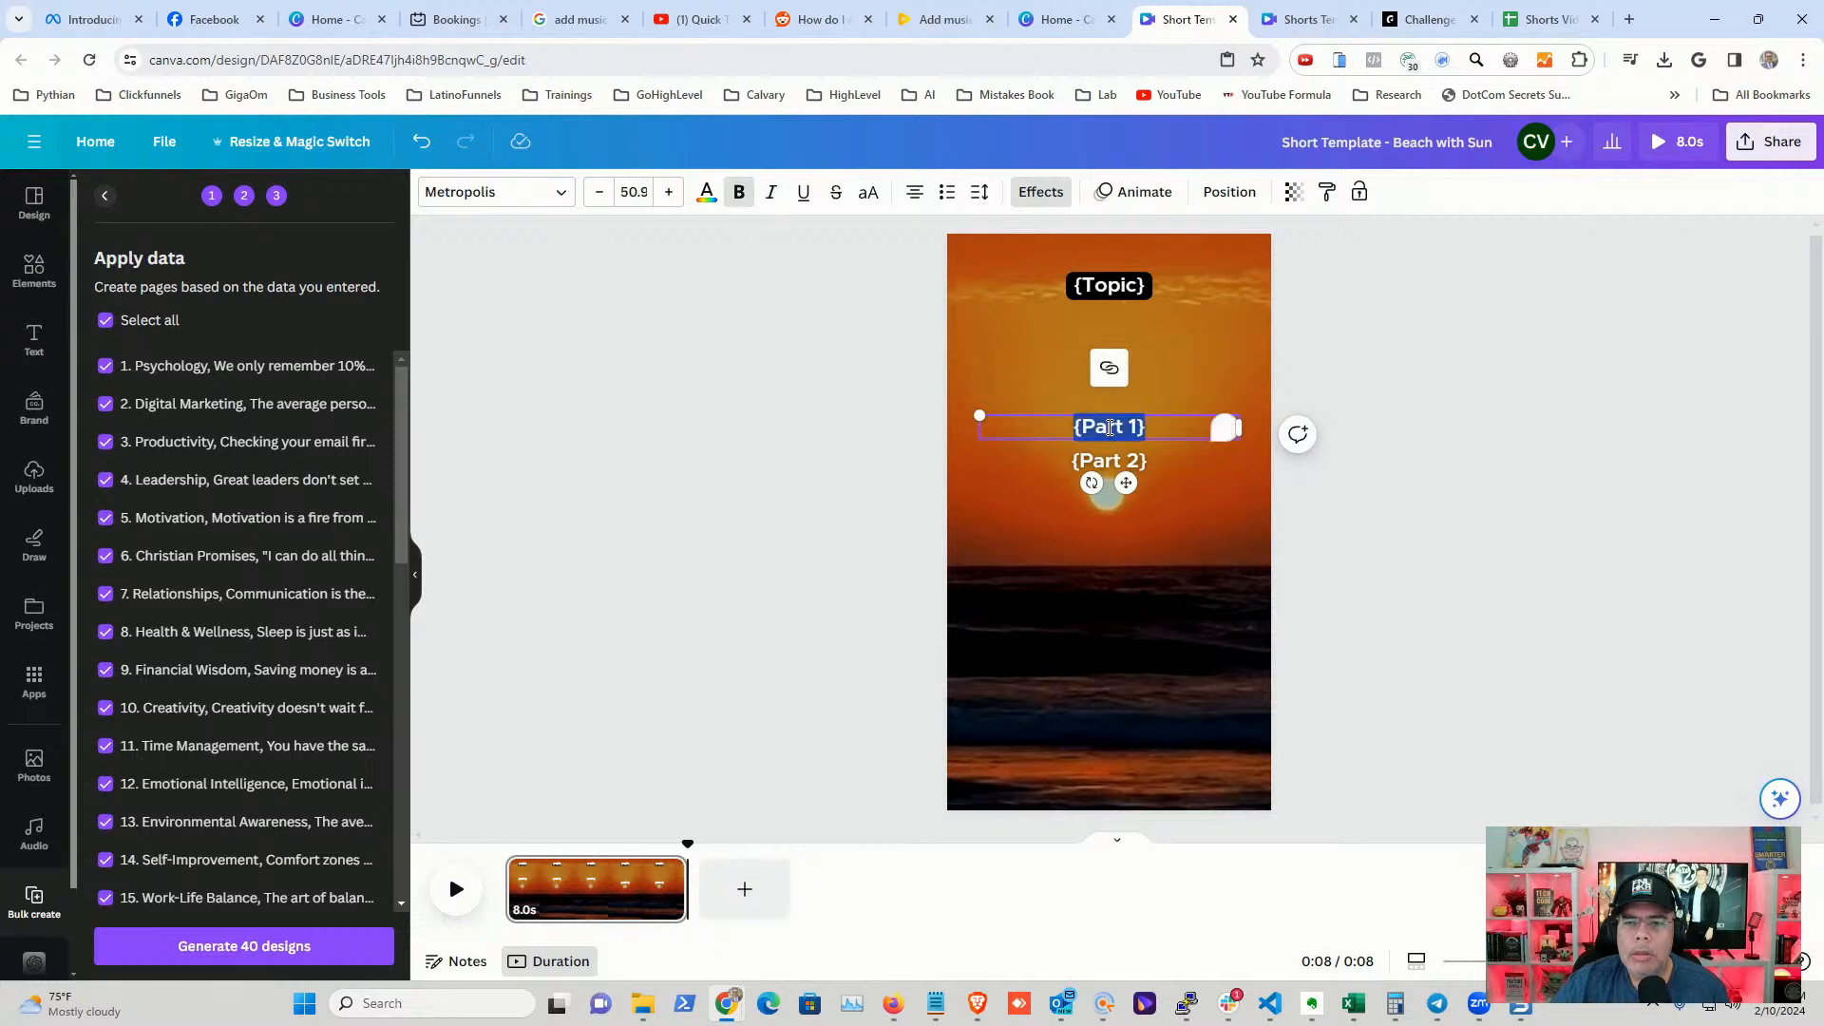
click(644, 189)
text(64)
key(Return)
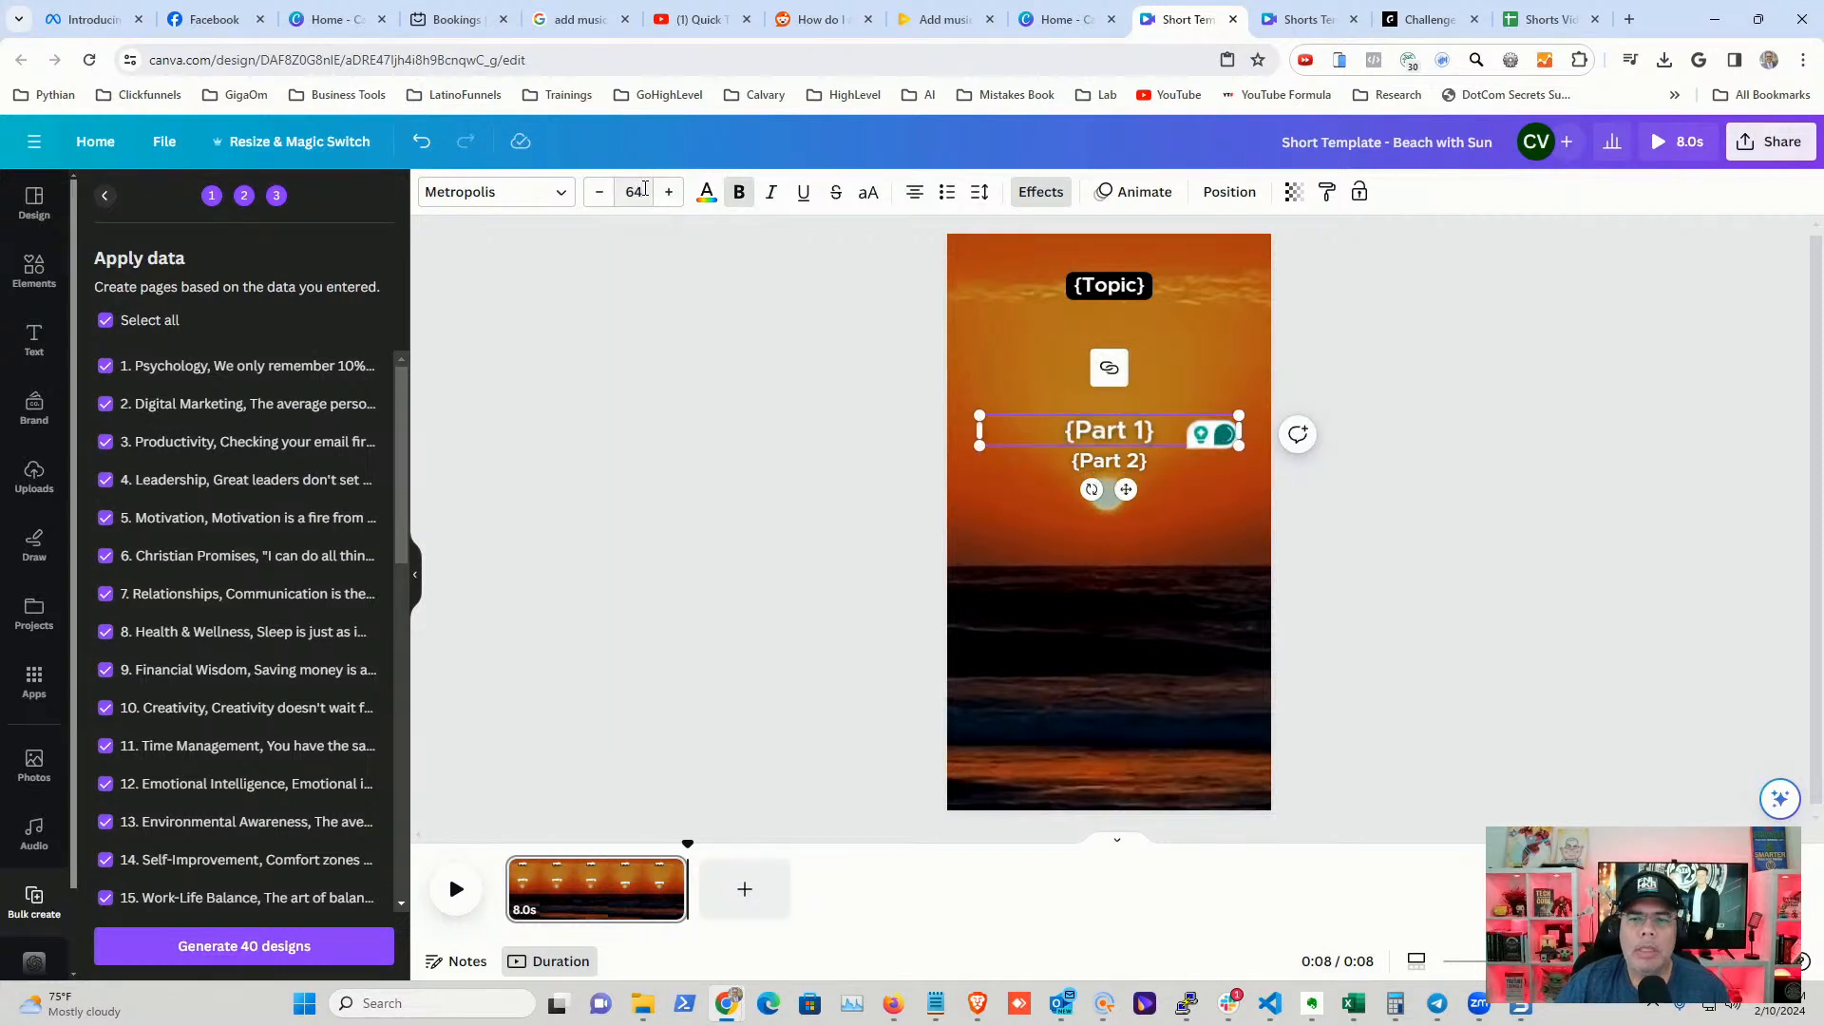
- Set the {Part 2} font size to 64 and move it up so it lies exactly over {Part 1}
click(1137, 463)
click(633, 190)
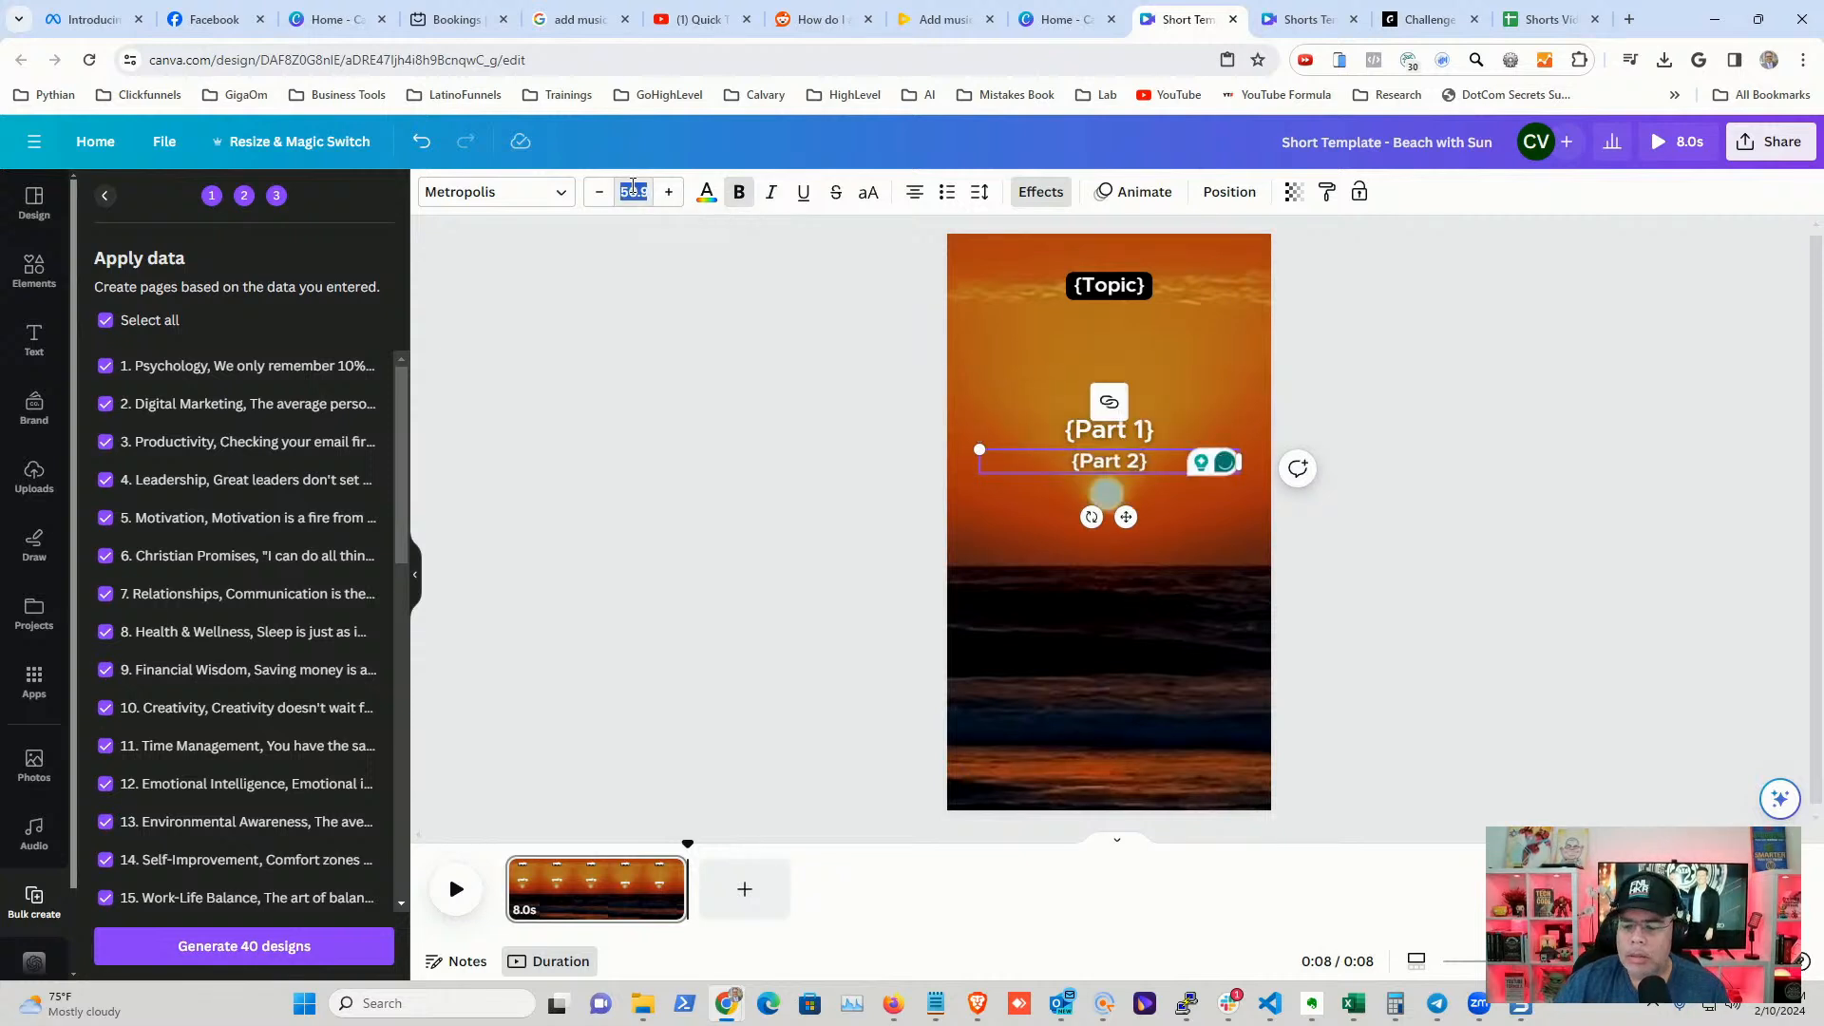
text(64)
key(Return)
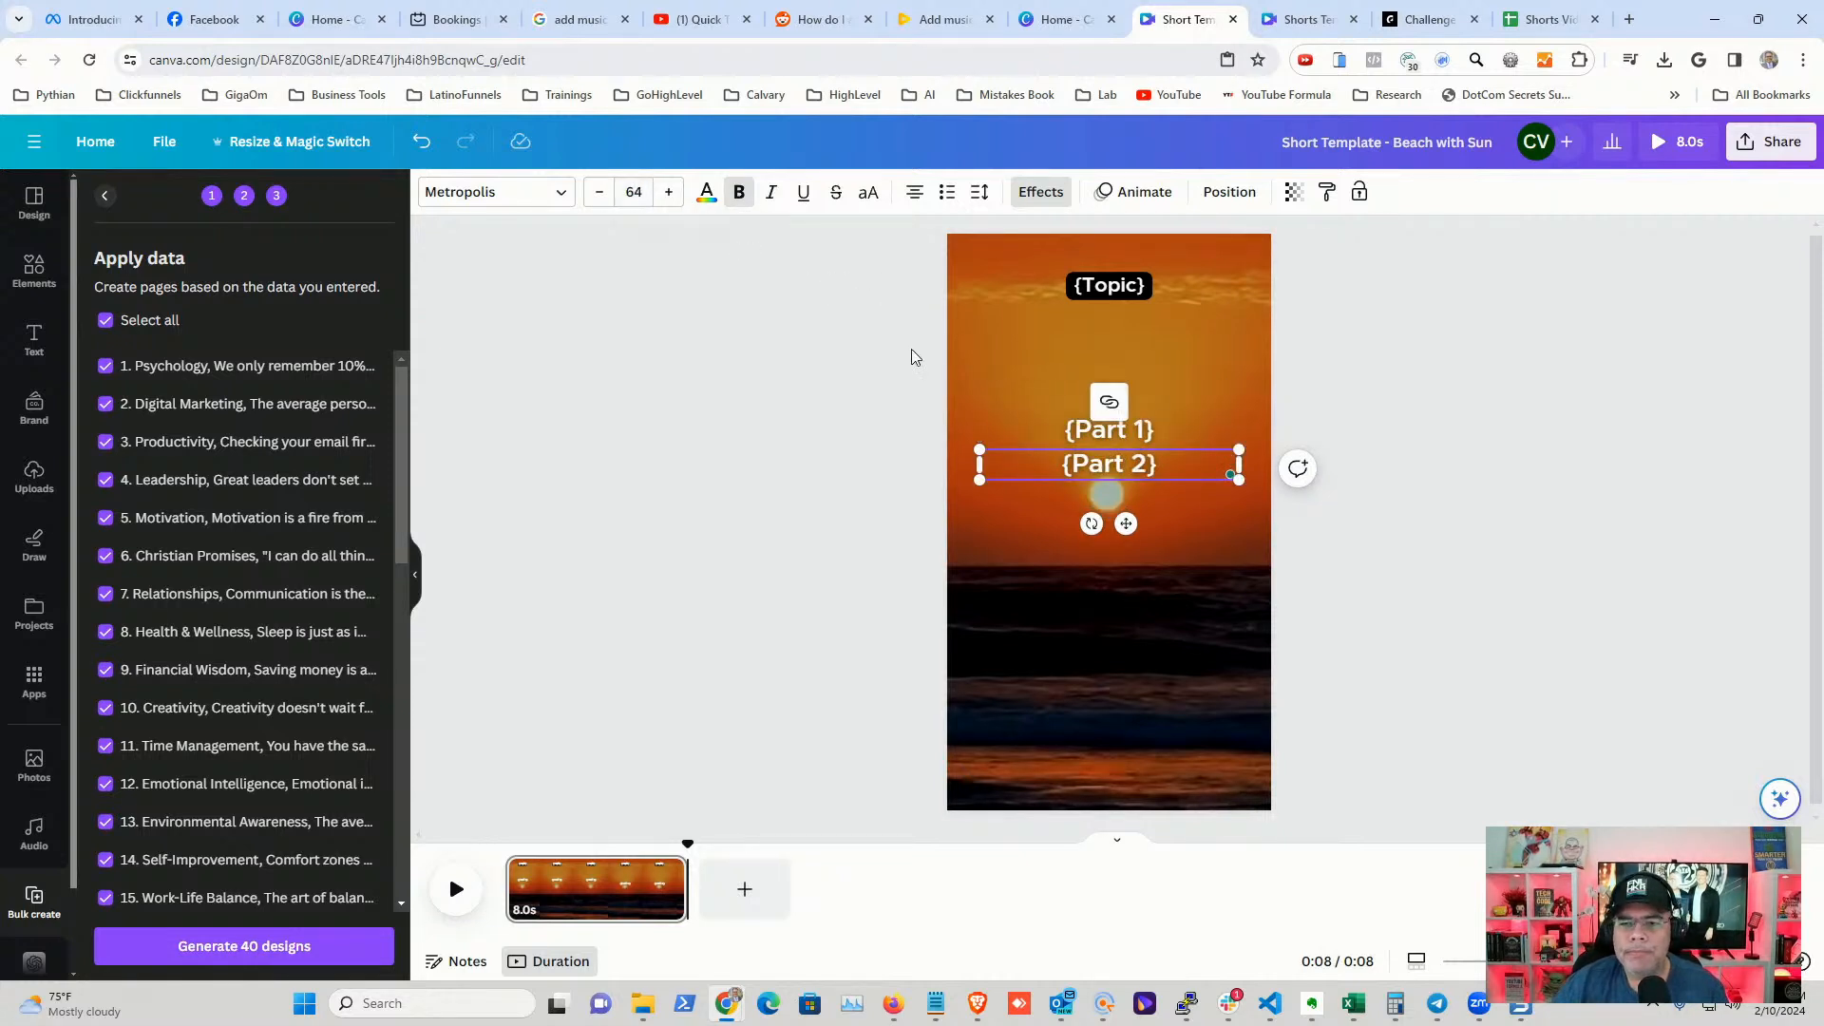
drag(1126, 523, 1128, 493)
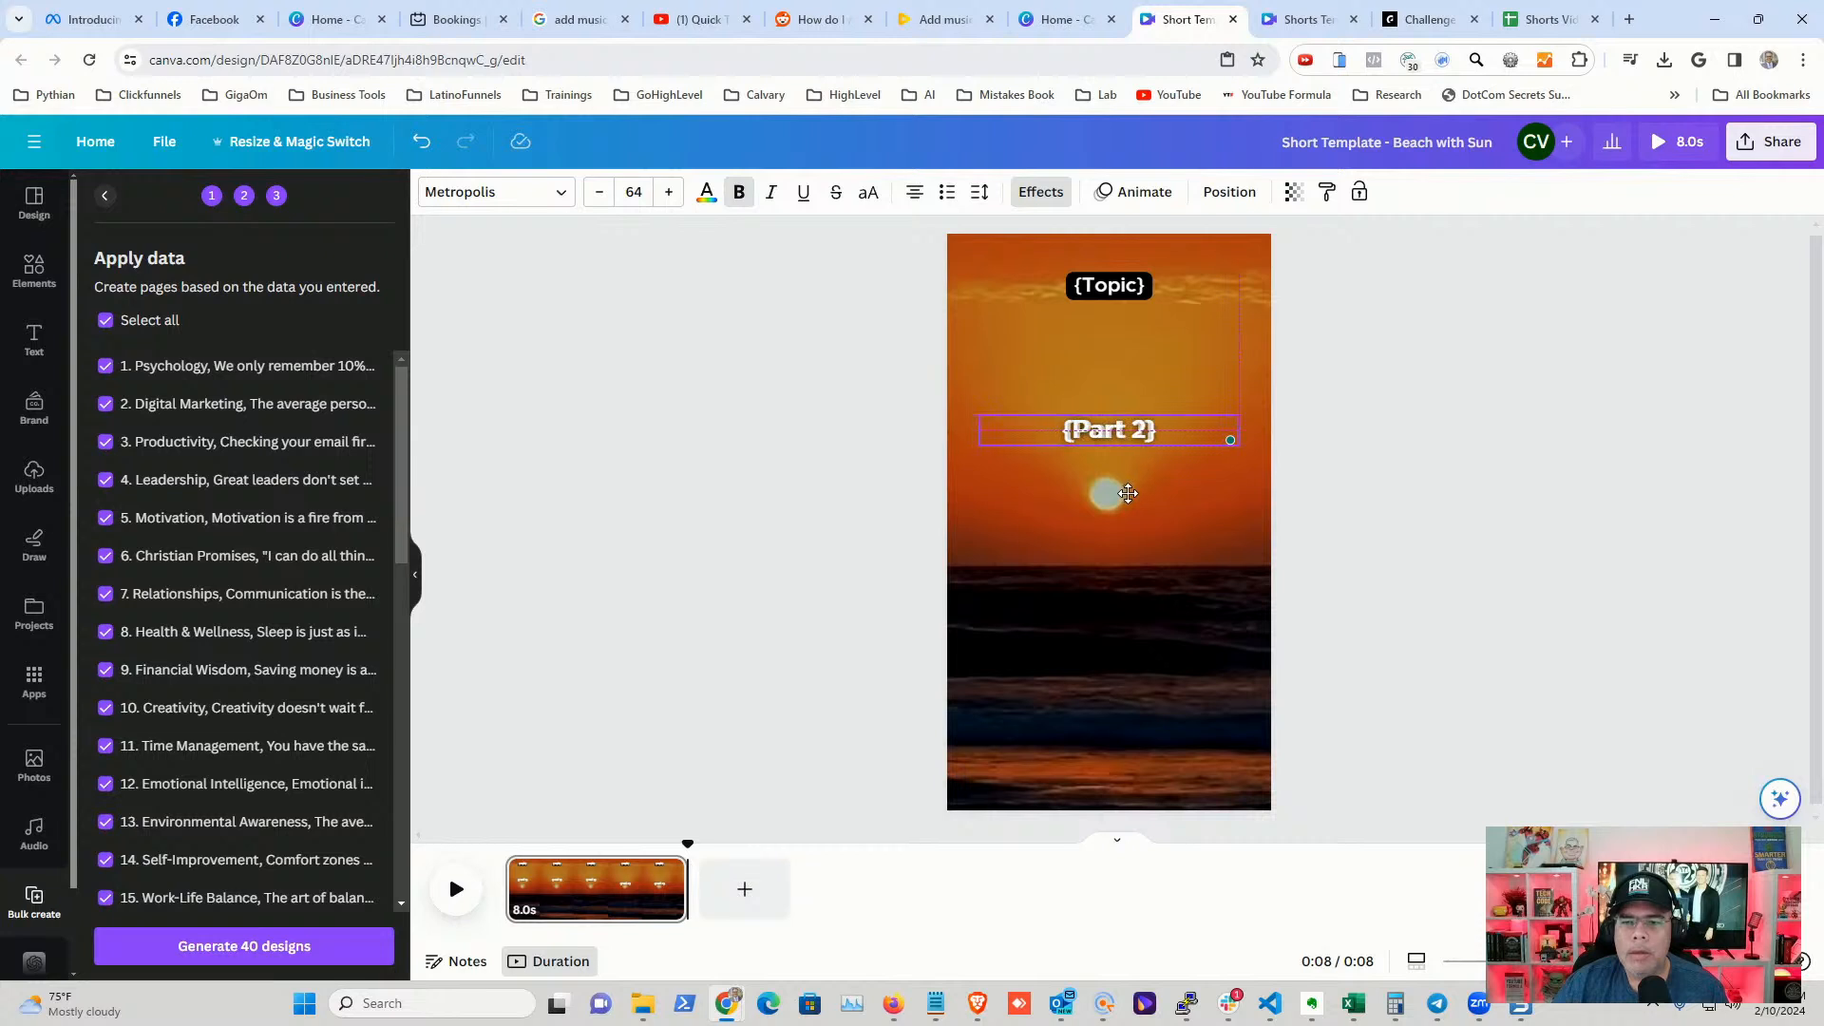
click(756, 655)
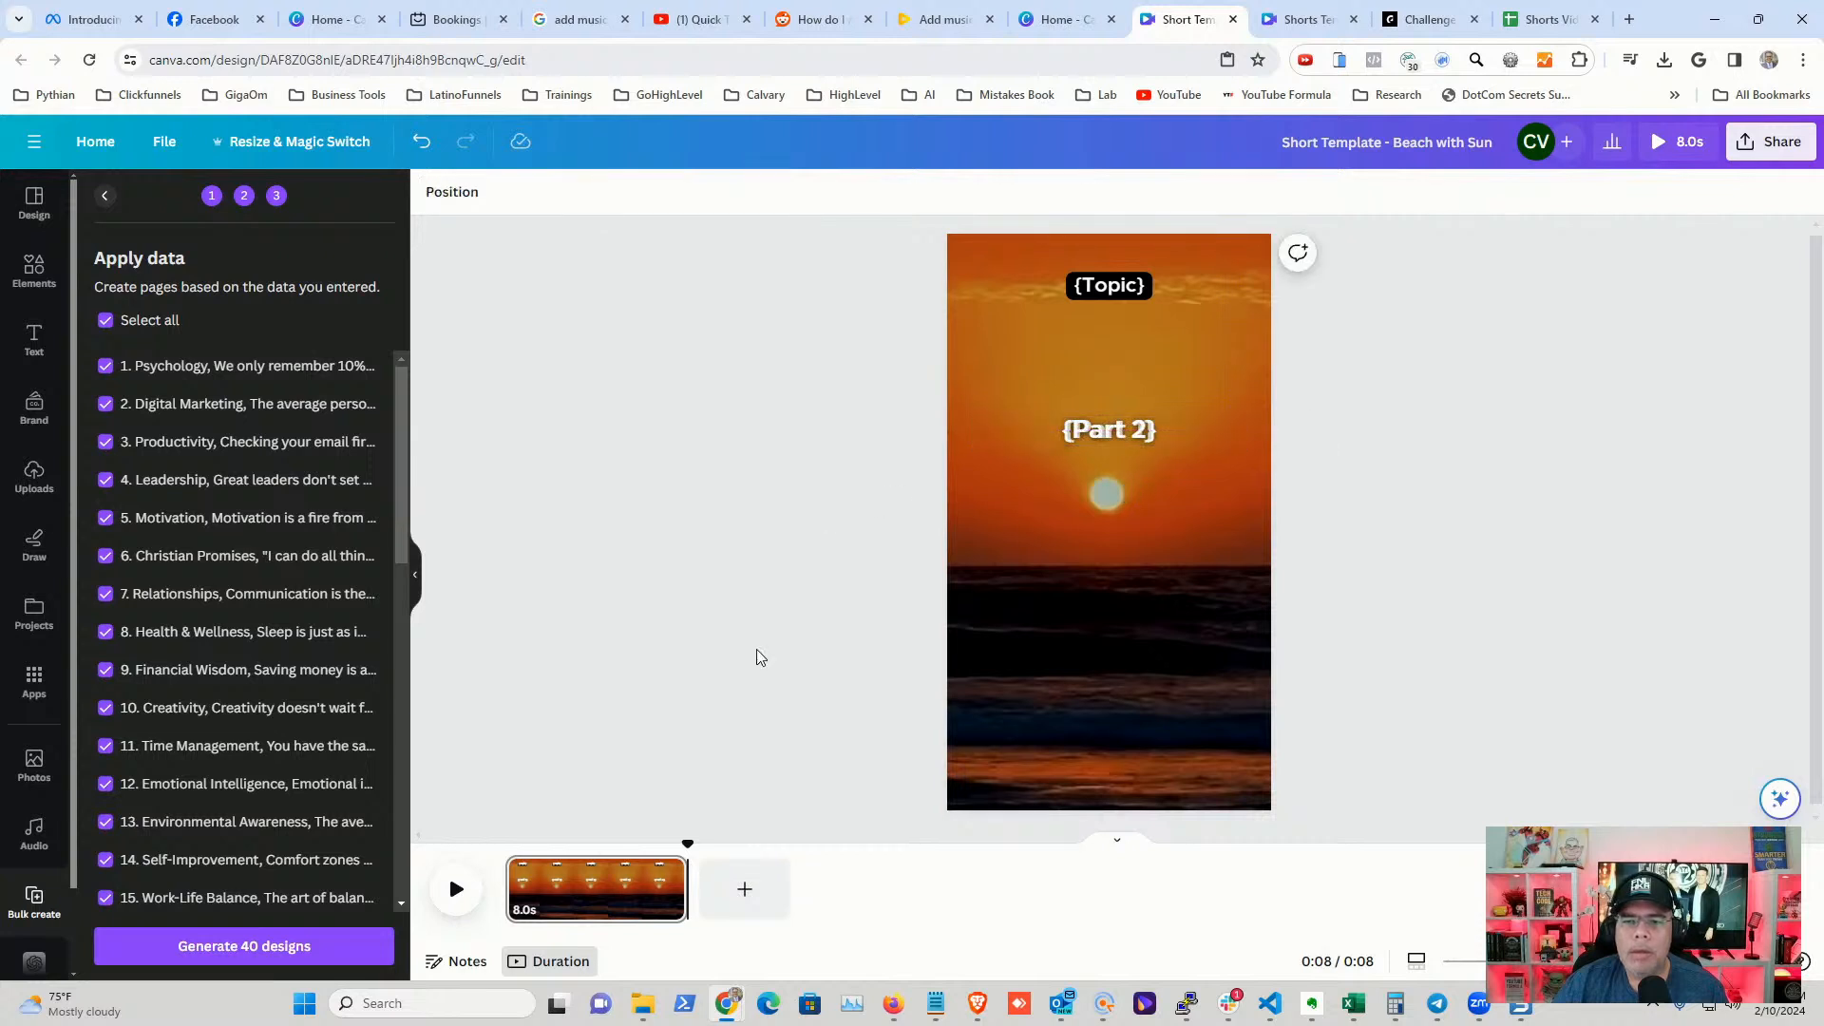
- Generate the 40 designs, preview the Psychology page until the second text shows, and close the bulk design
click(234, 947)
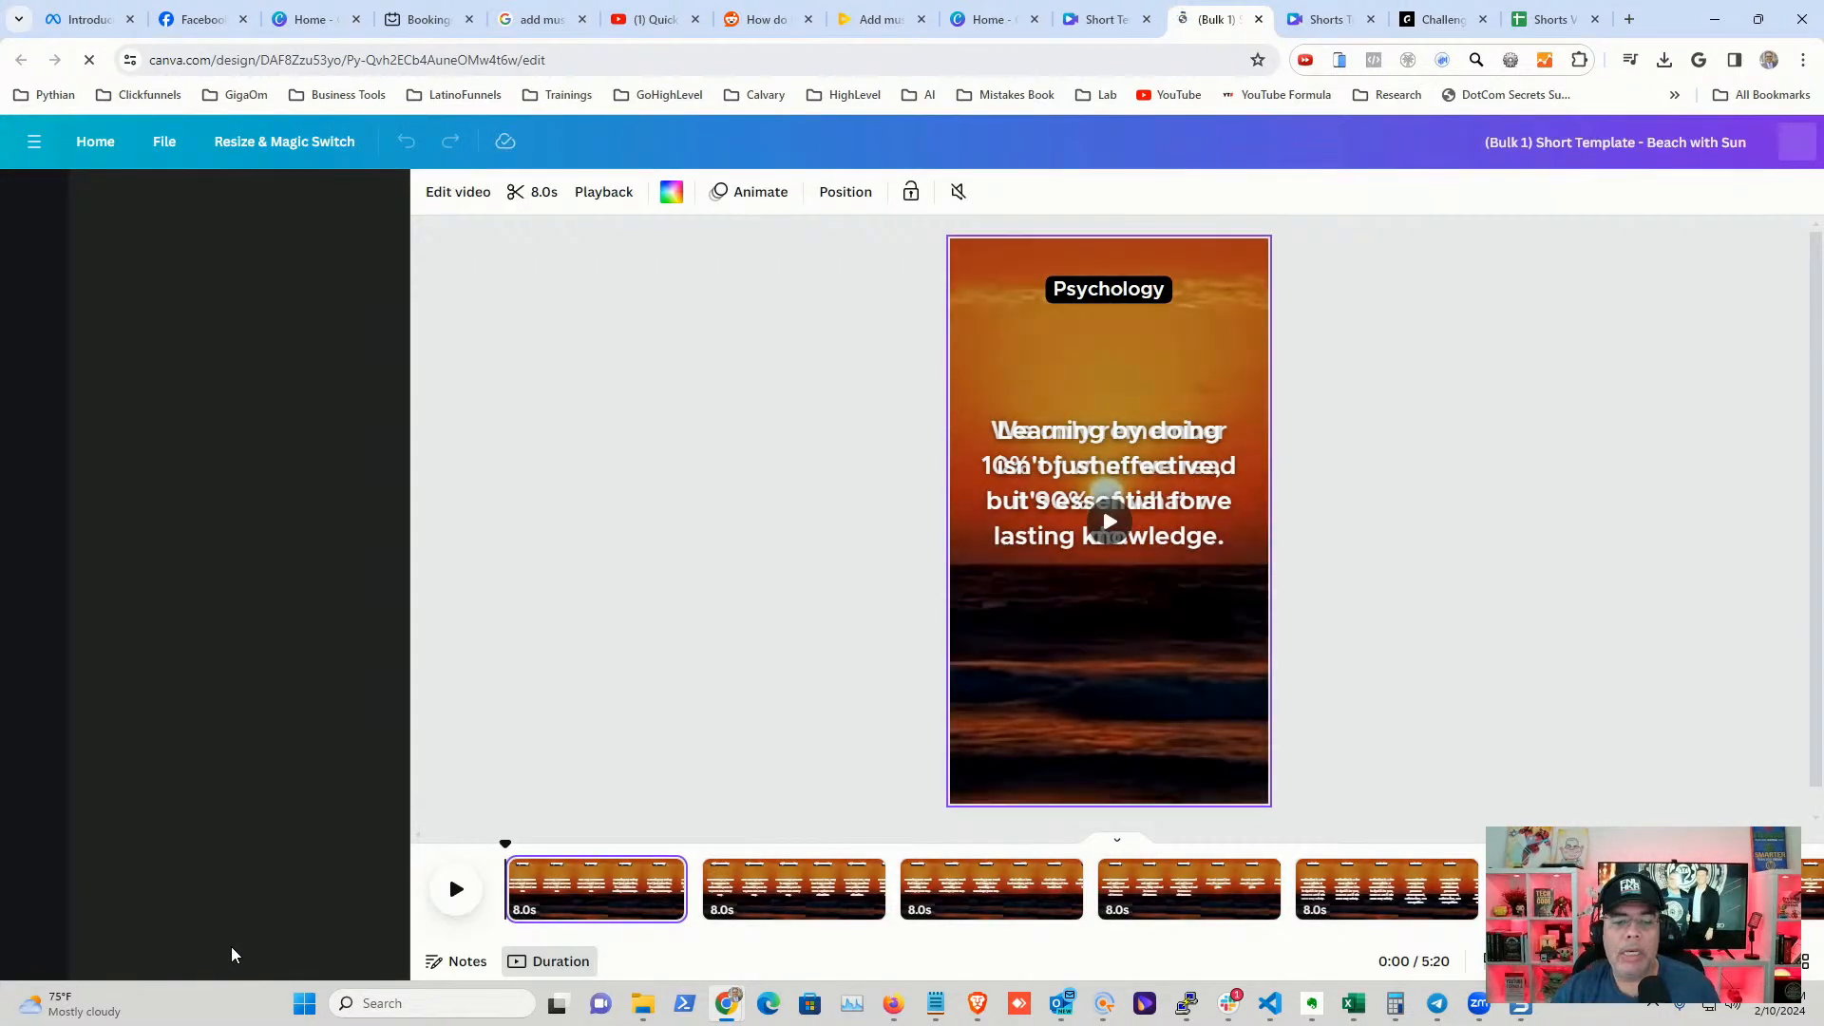
click(456, 893)
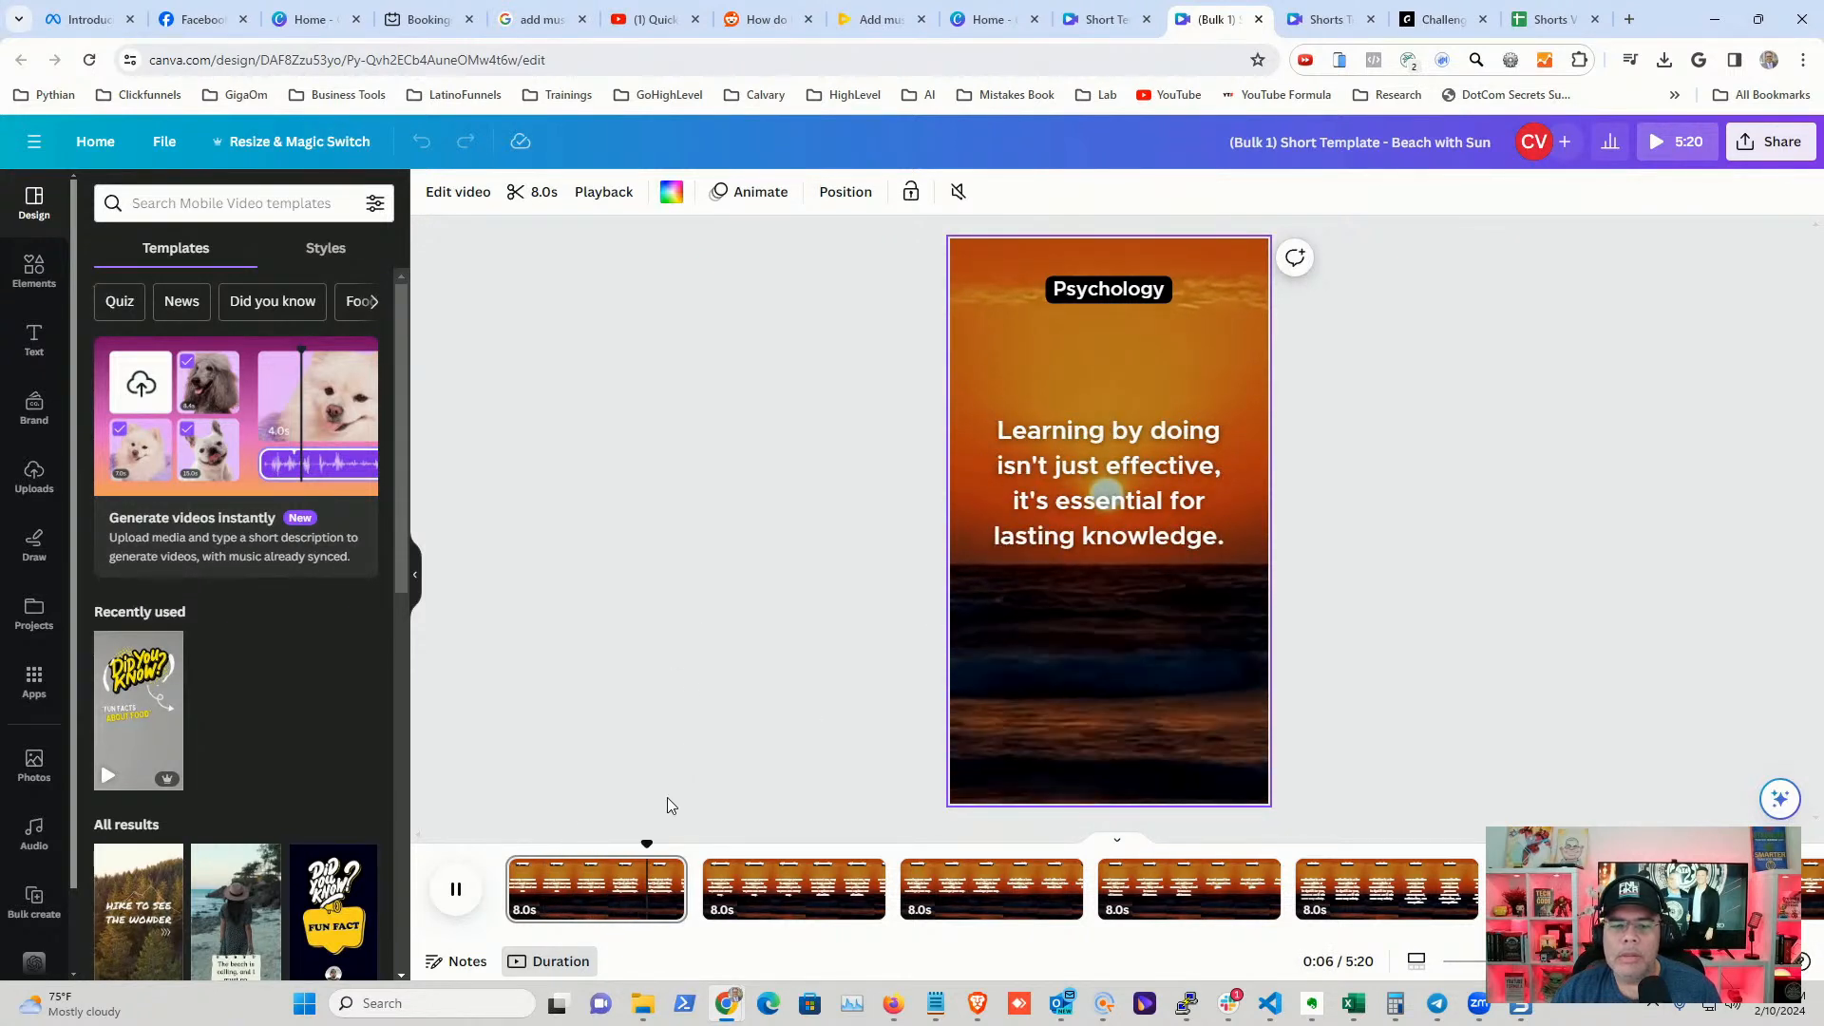
click(457, 890)
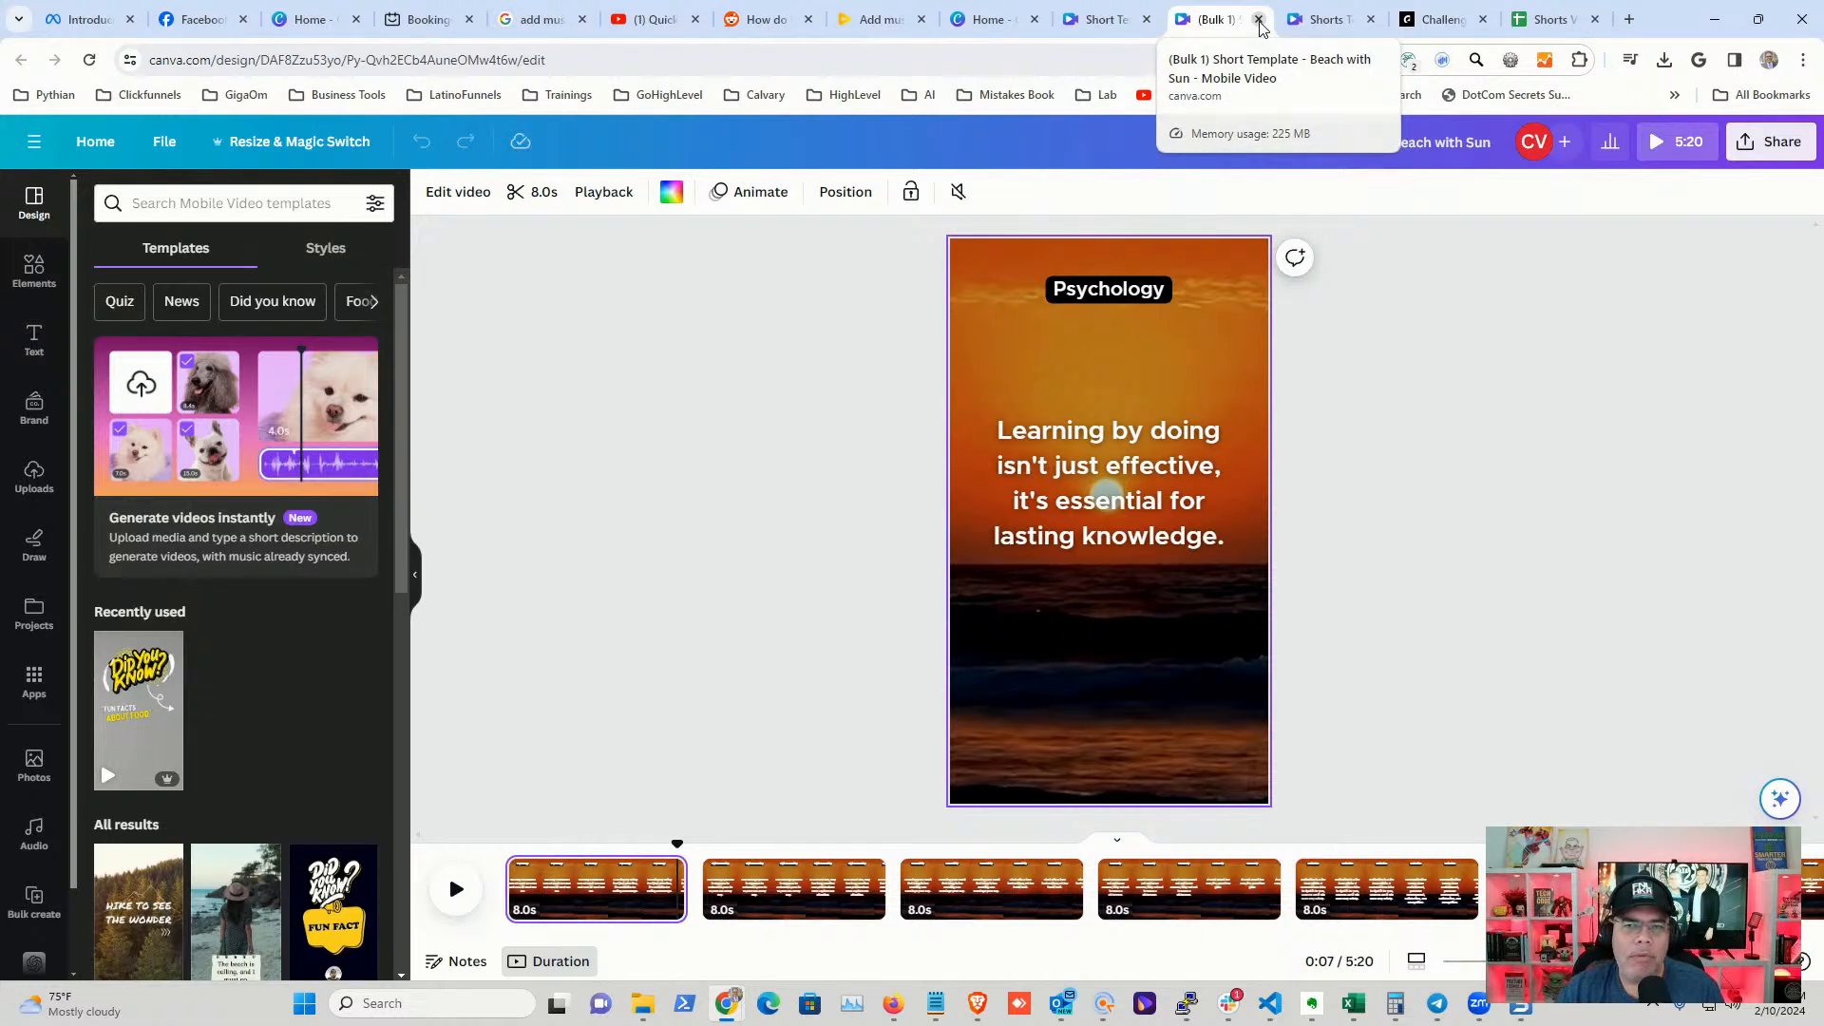
click(1258, 19)
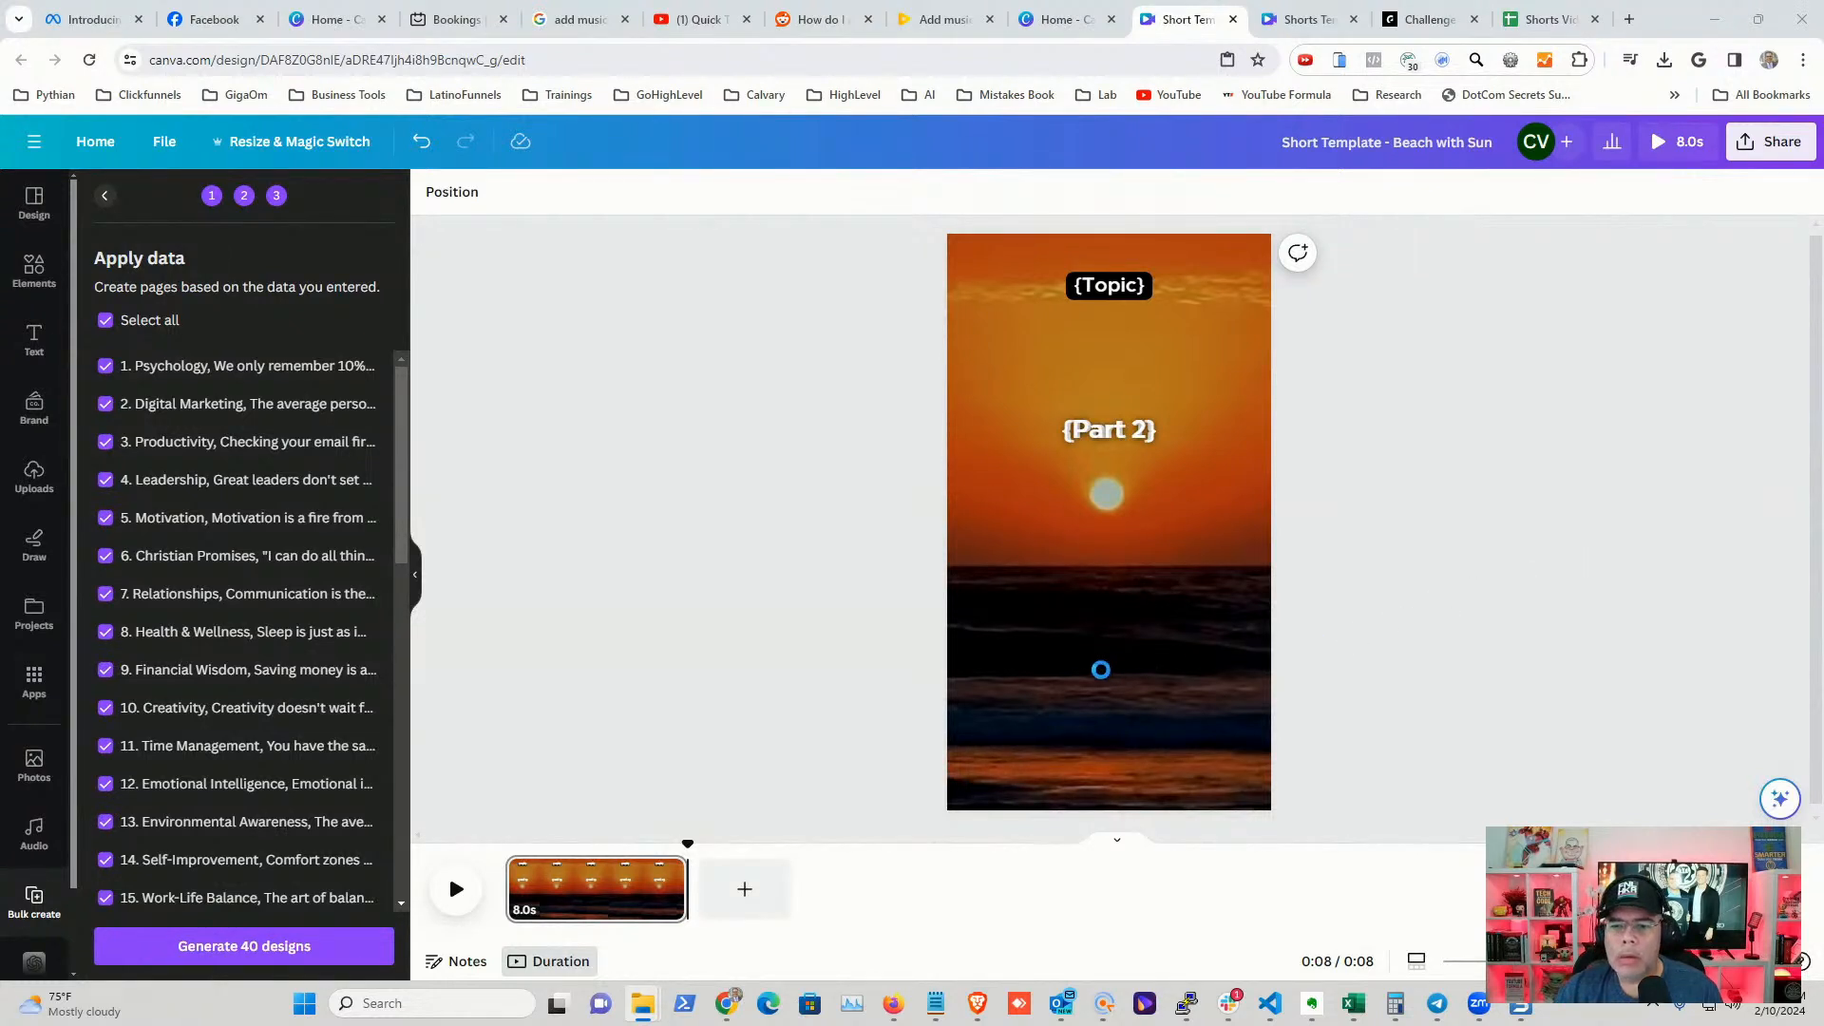
- Upload the gold CV hexagon logo onto the template page and reopen the bulk creation data
drag(1100, 670, 1102, 670)
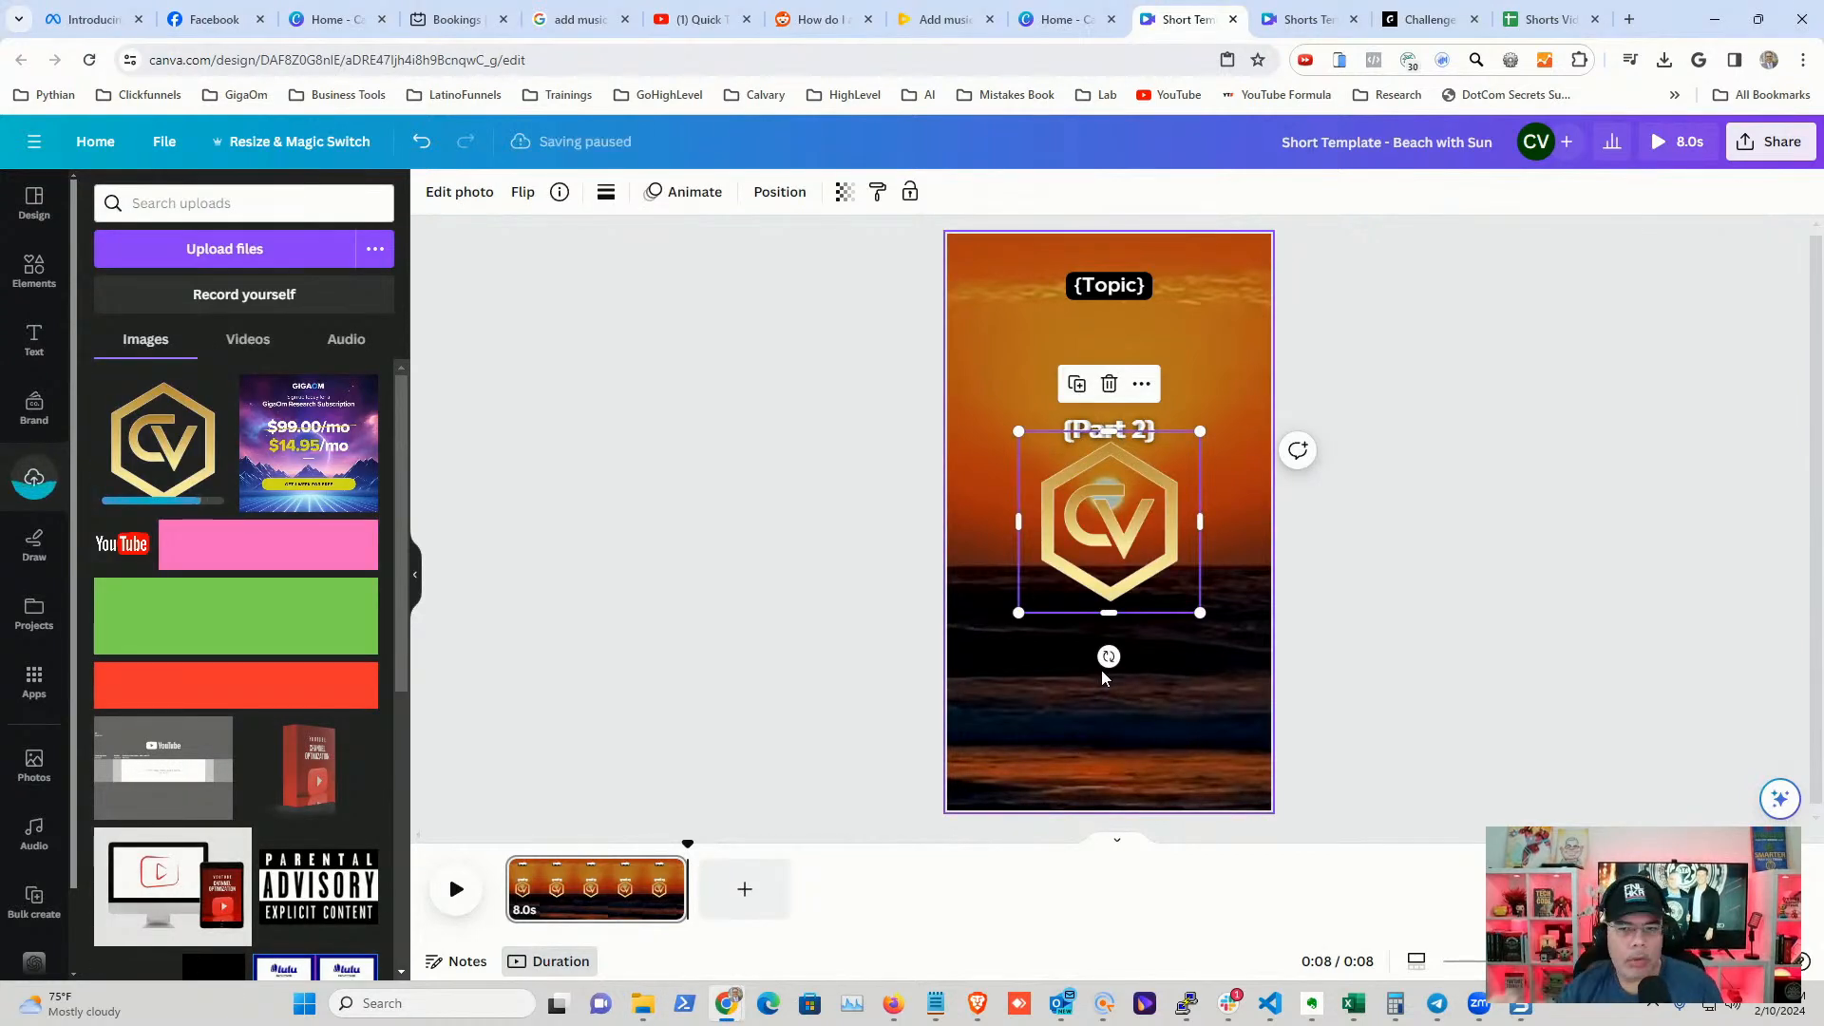
click(813, 550)
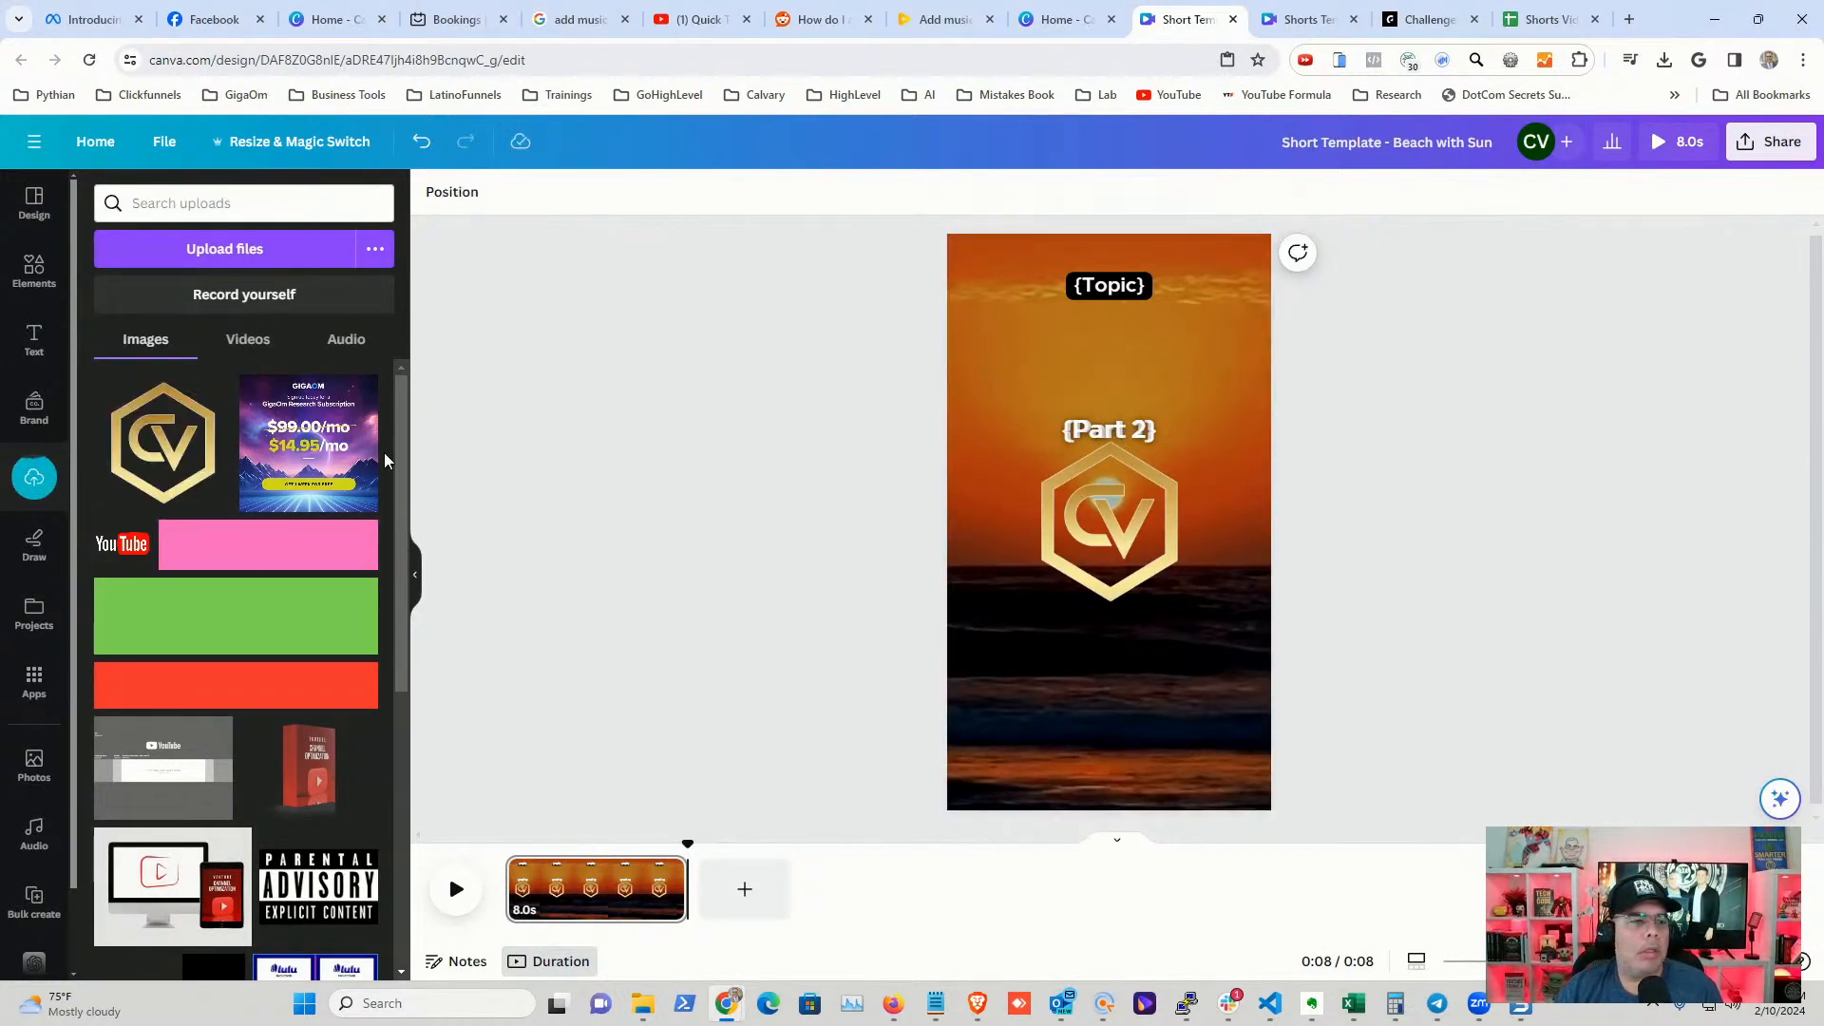
click(34, 682)
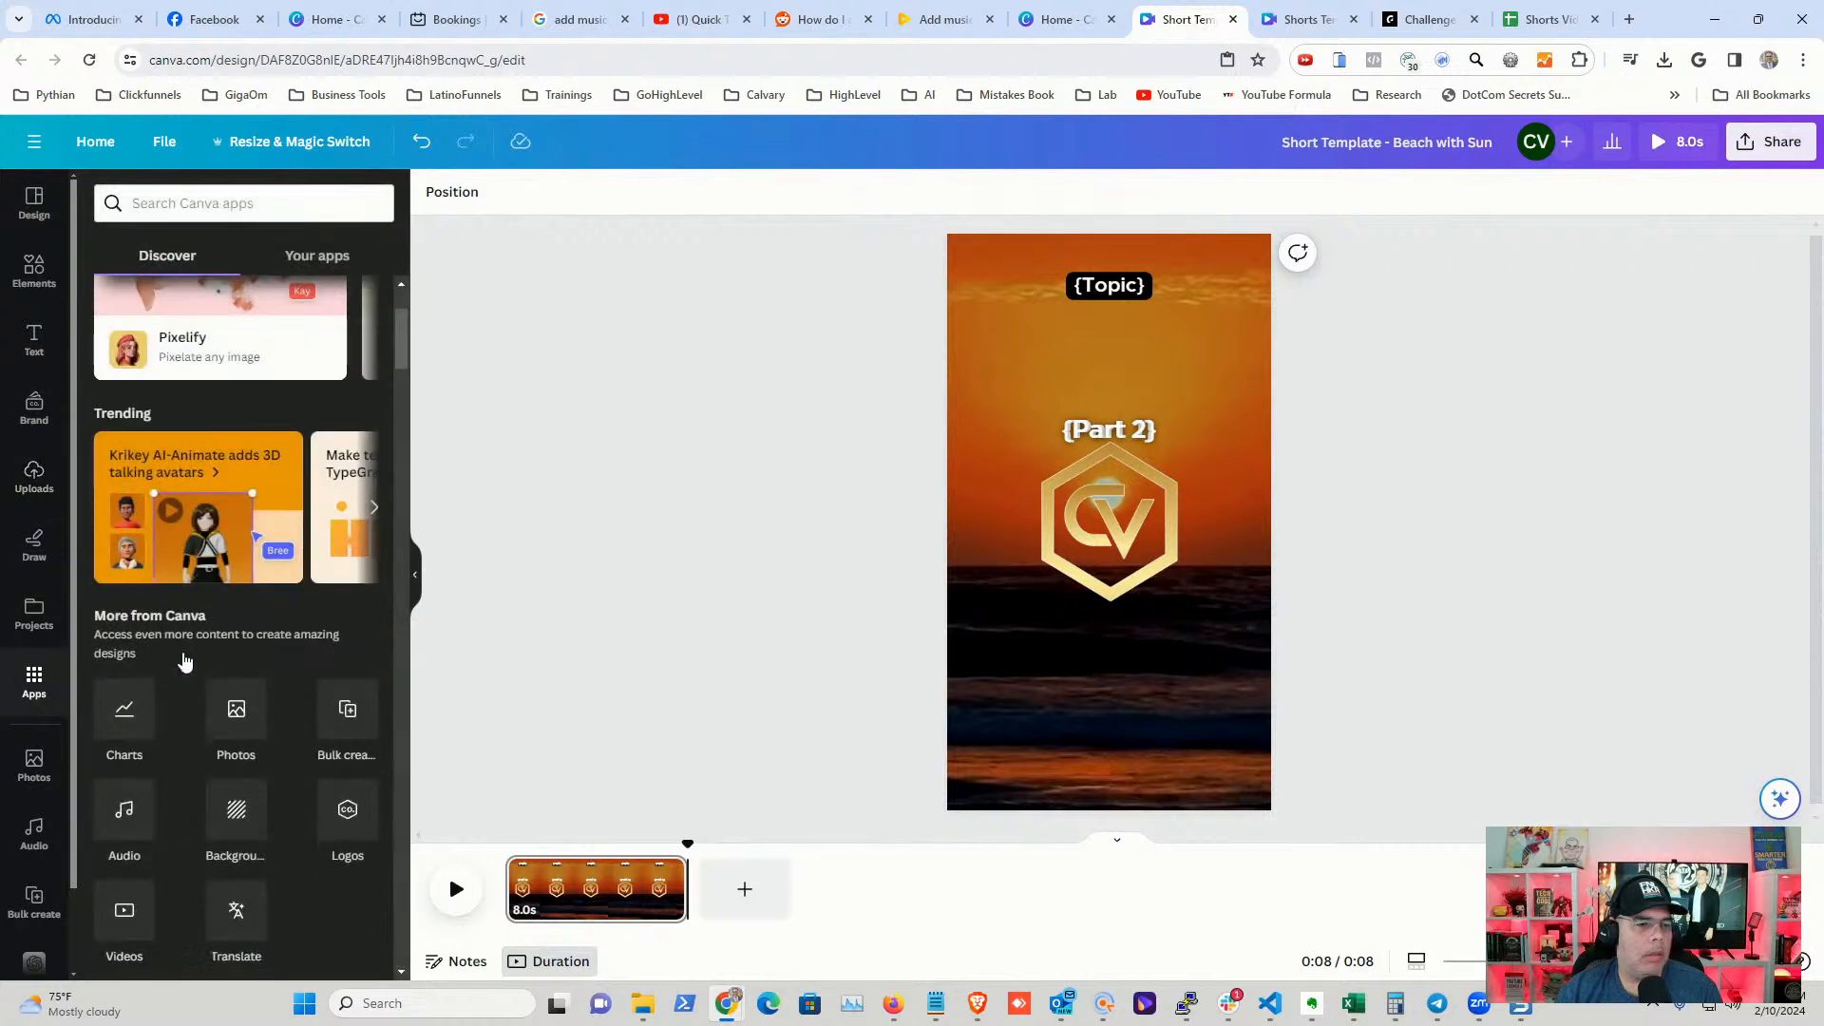
click(330, 719)
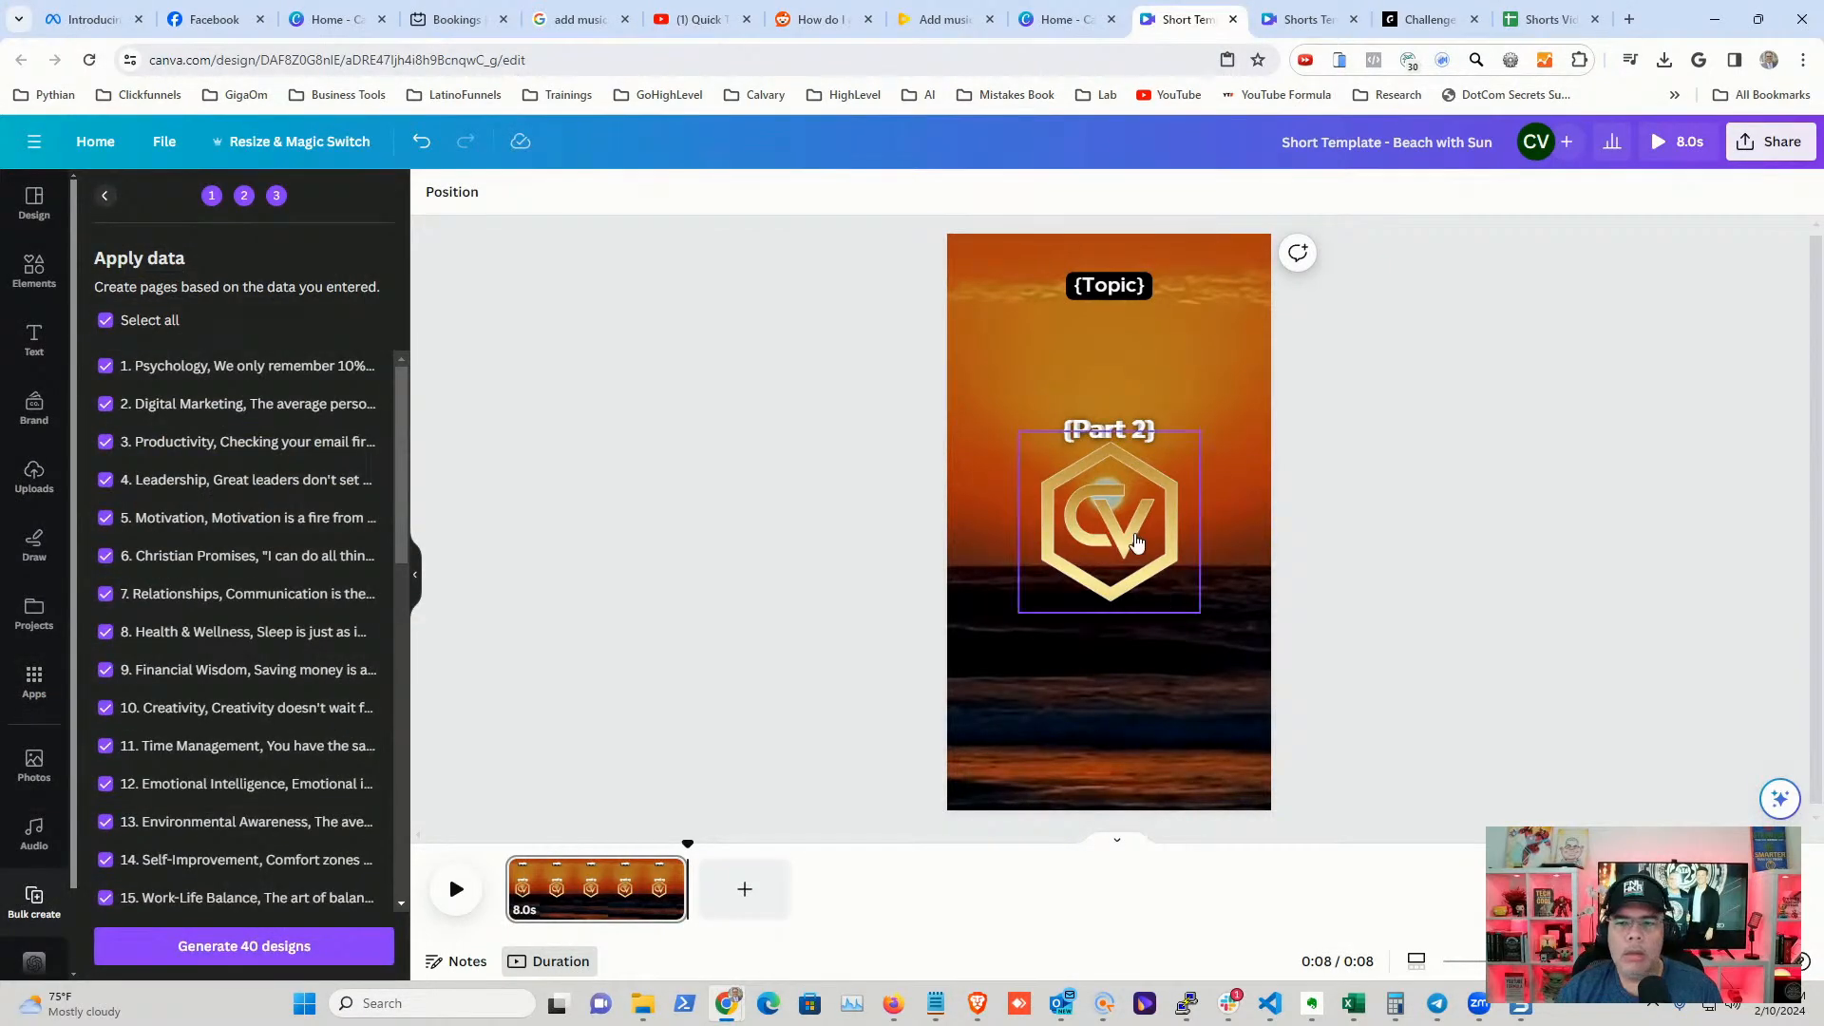
- Shrink the CV logo to a small watermark and place it near the page's lower-right corner
drag(1140, 546, 1140, 739)
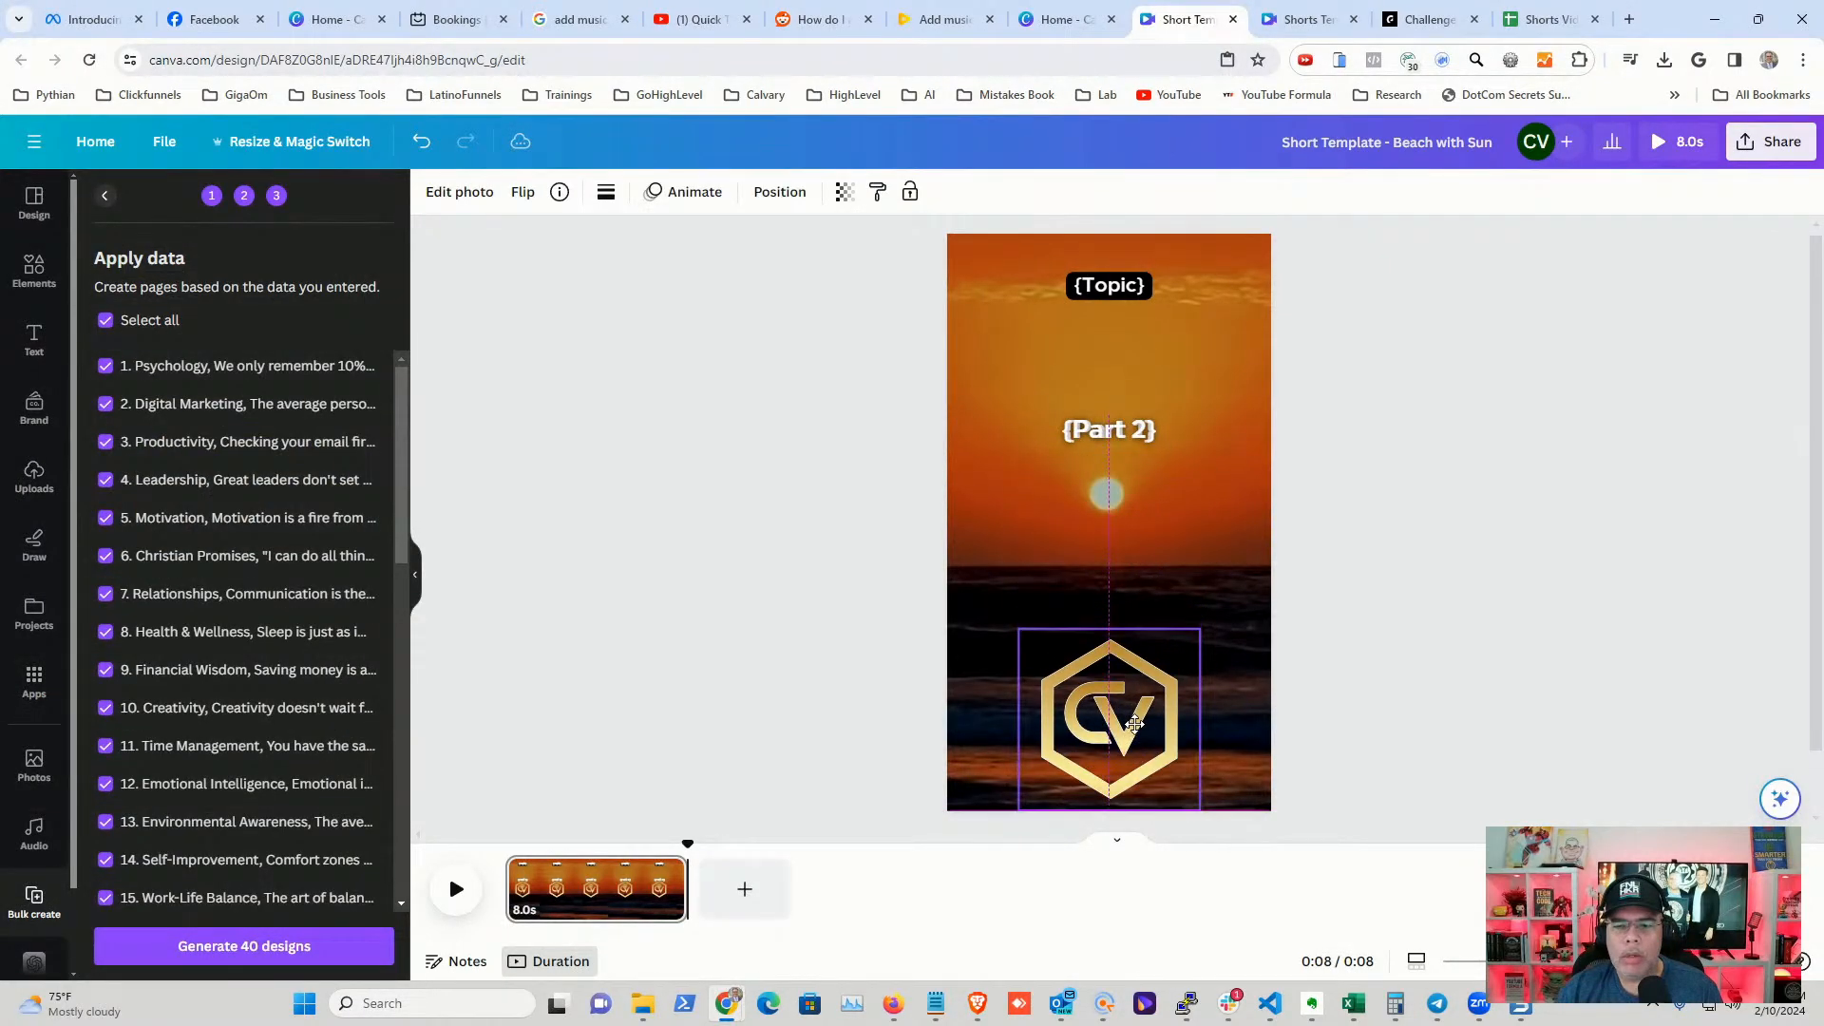
drag(1189, 628, 1188, 714)
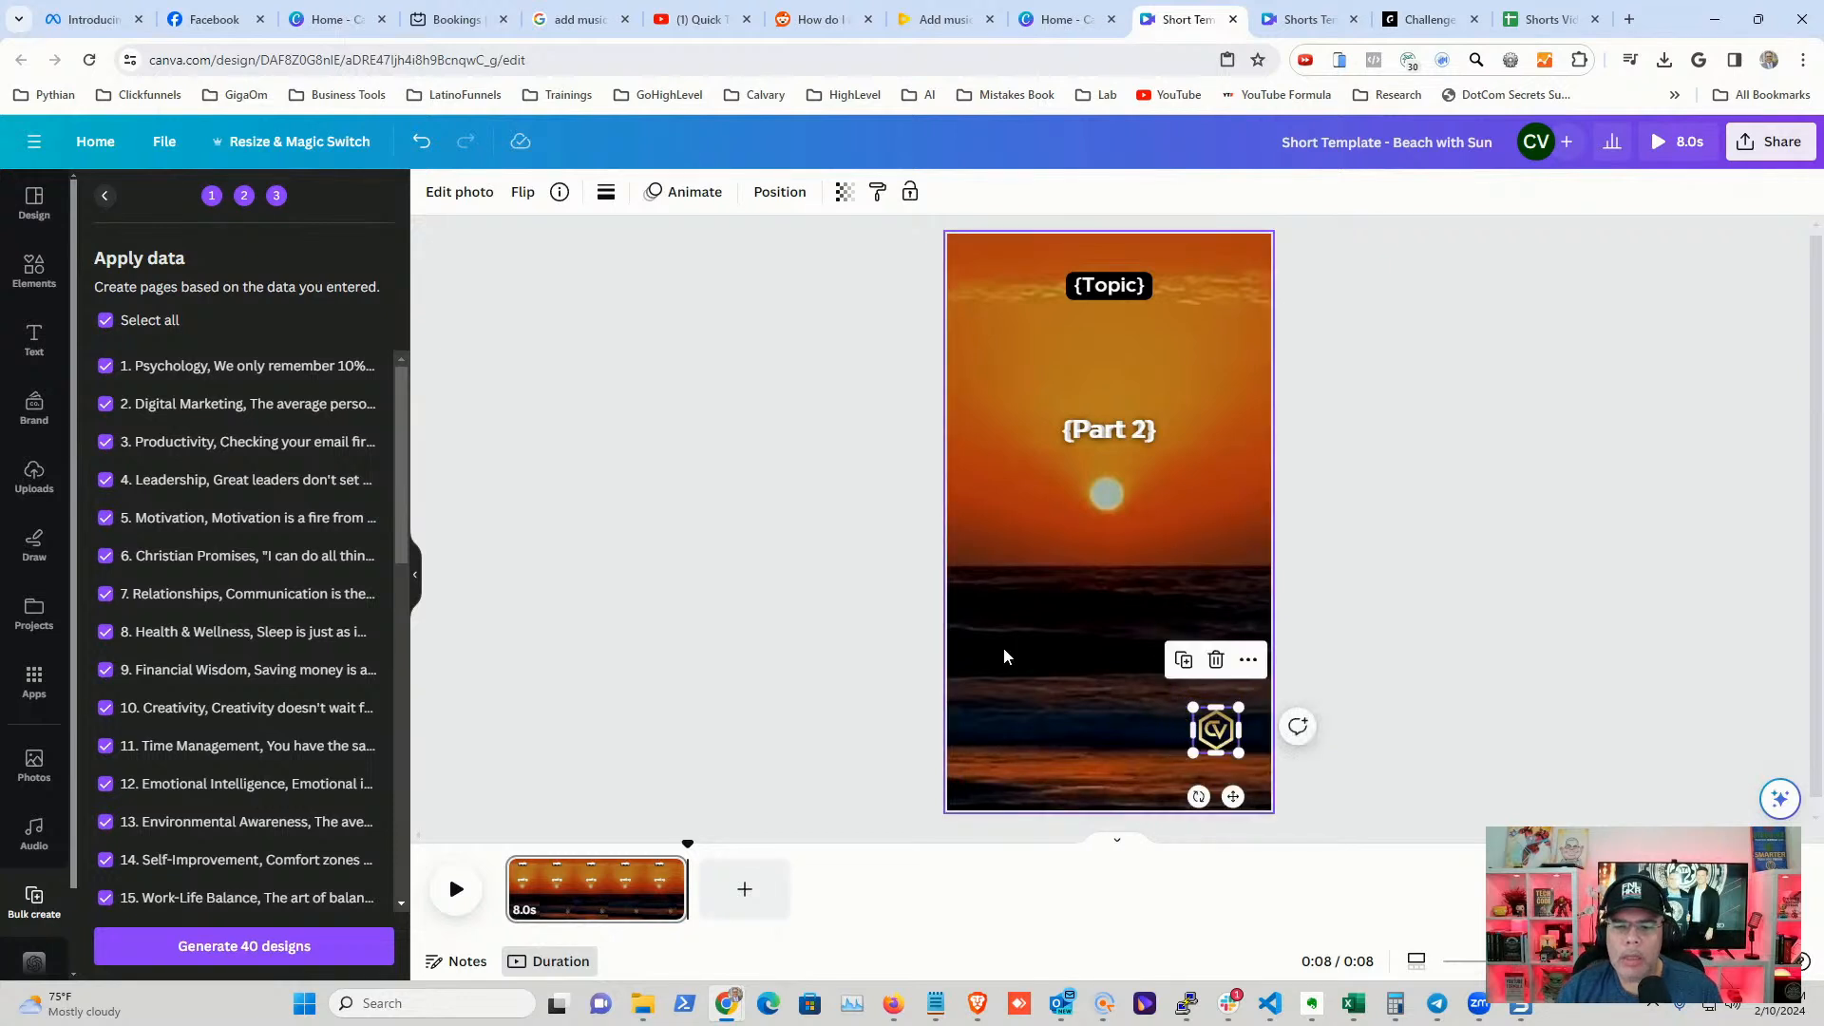
click(862, 596)
- Set the CV logo's transparency to 55
click(1219, 732)
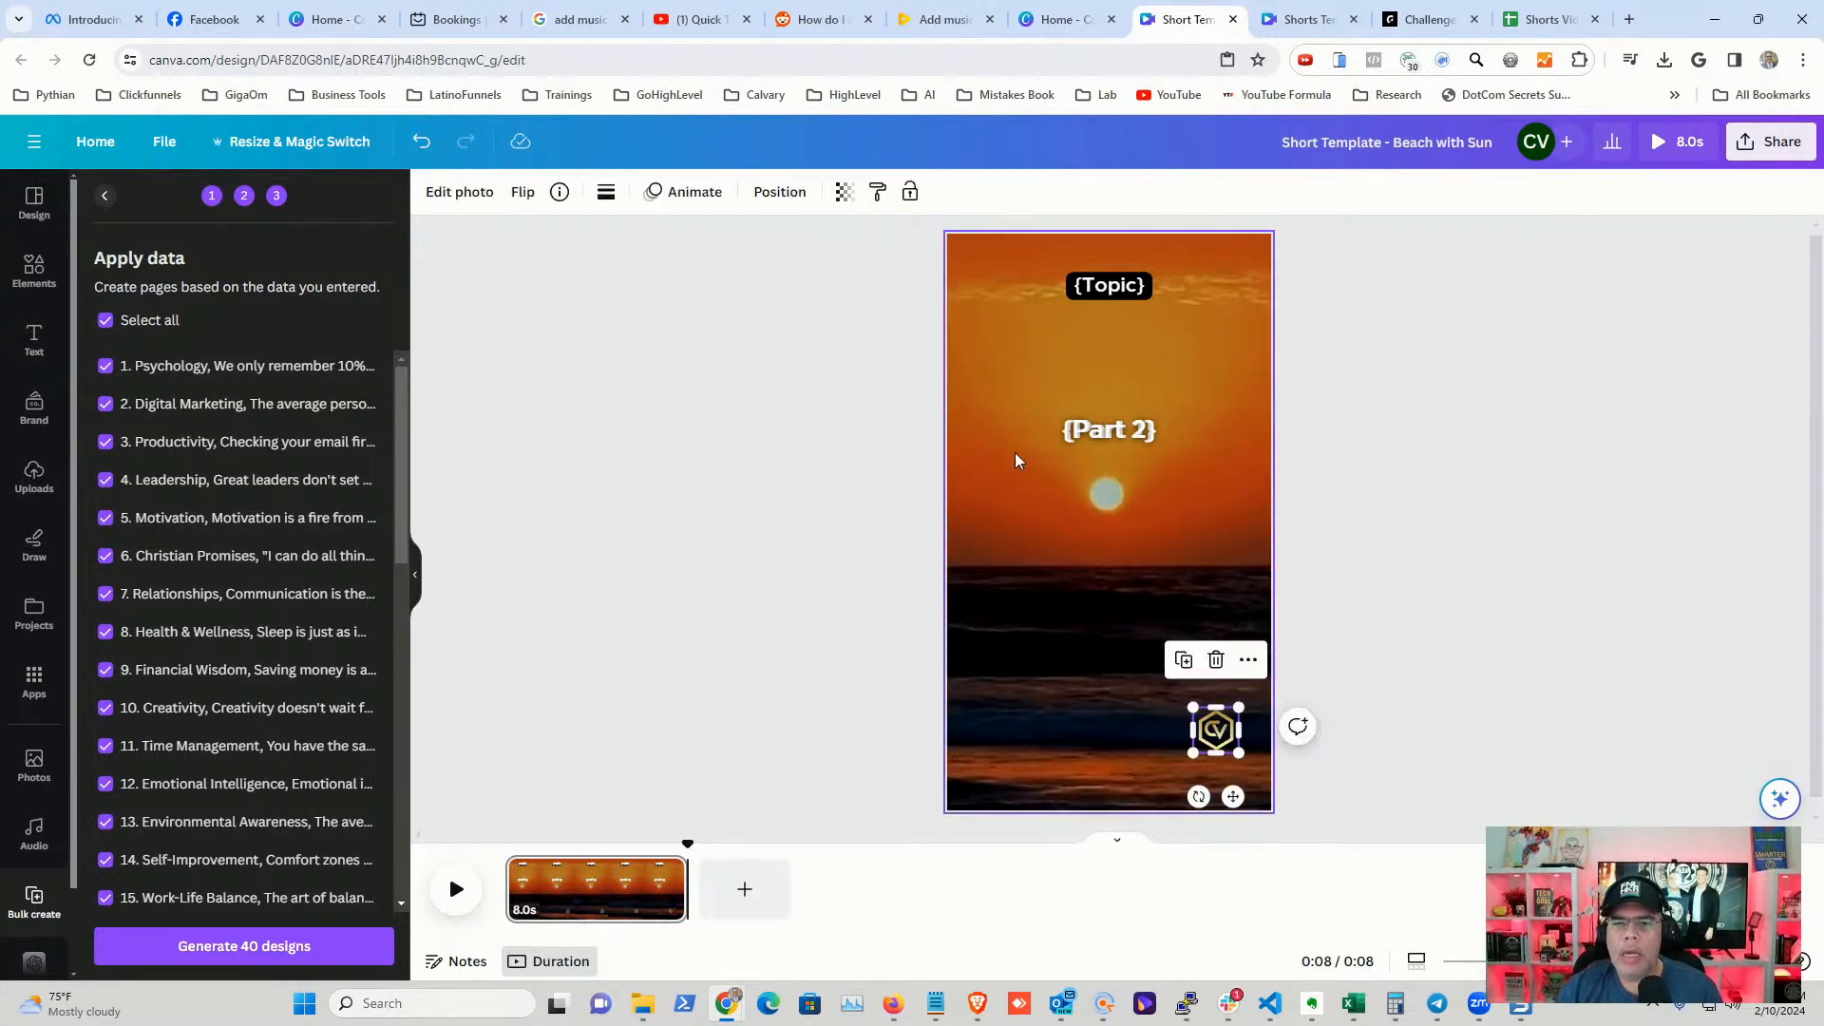
click(843, 200)
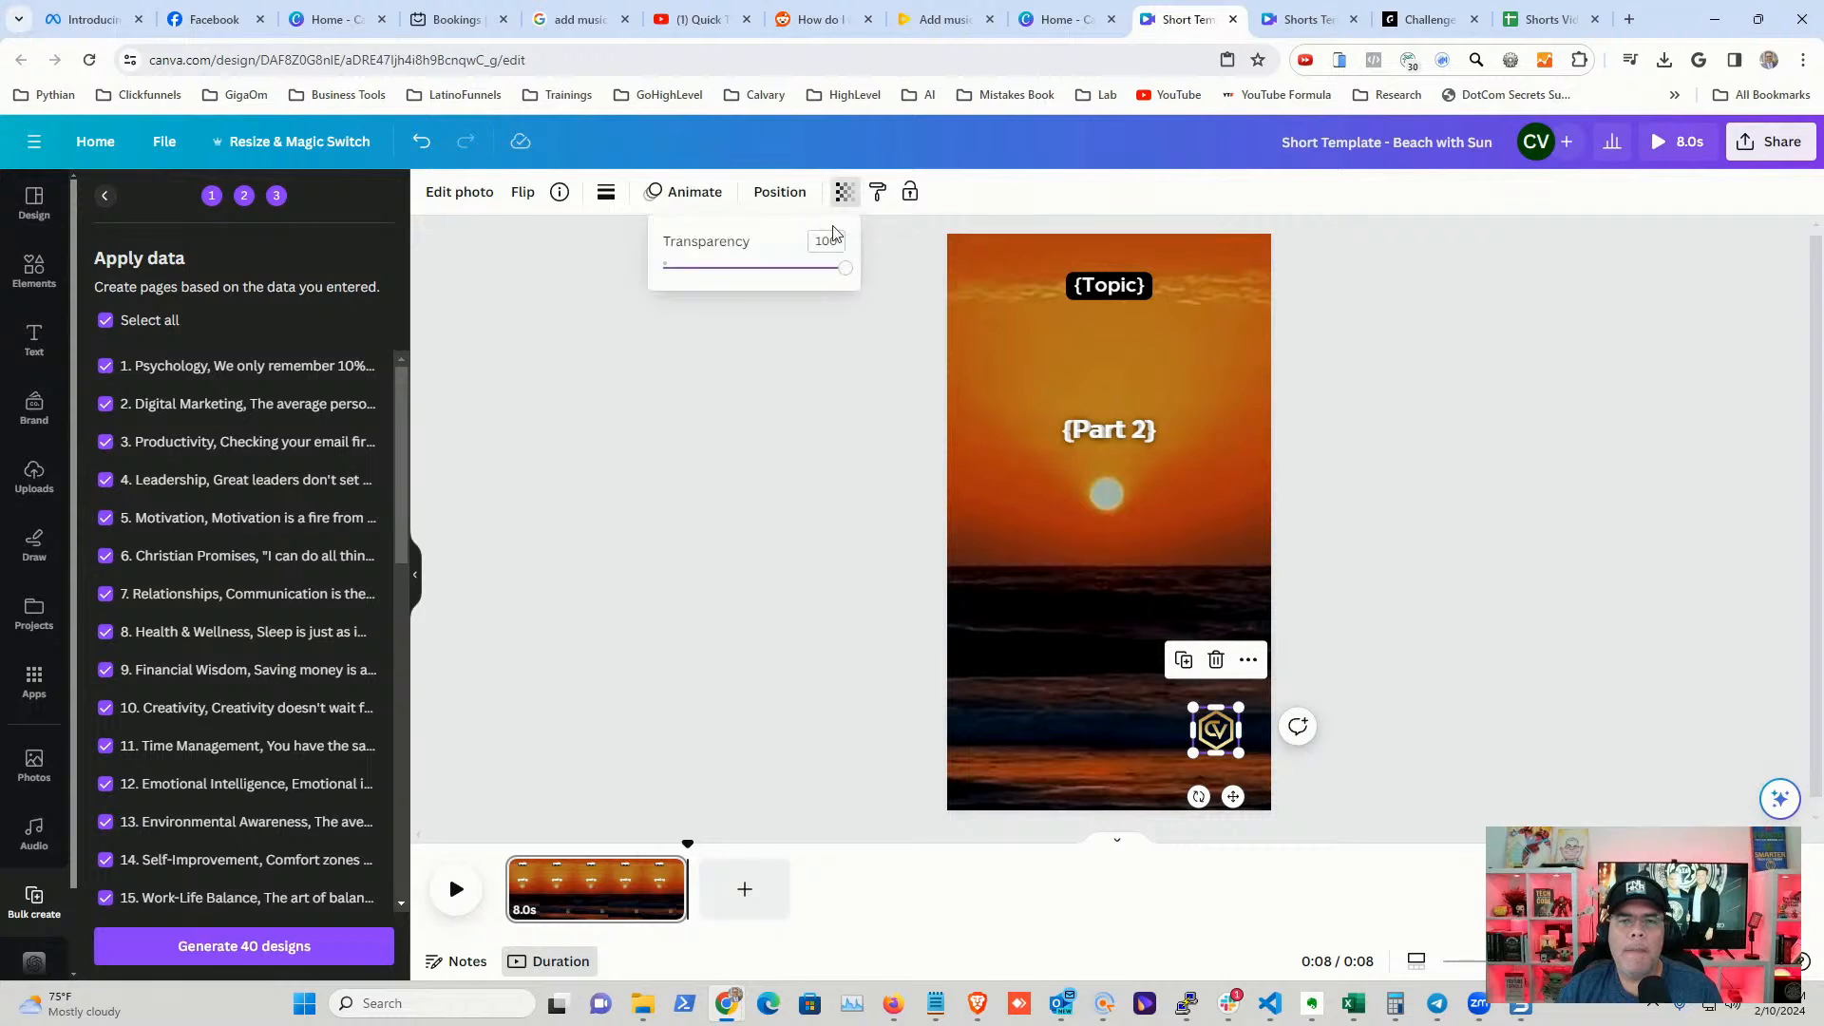
drag(843, 268, 766, 287)
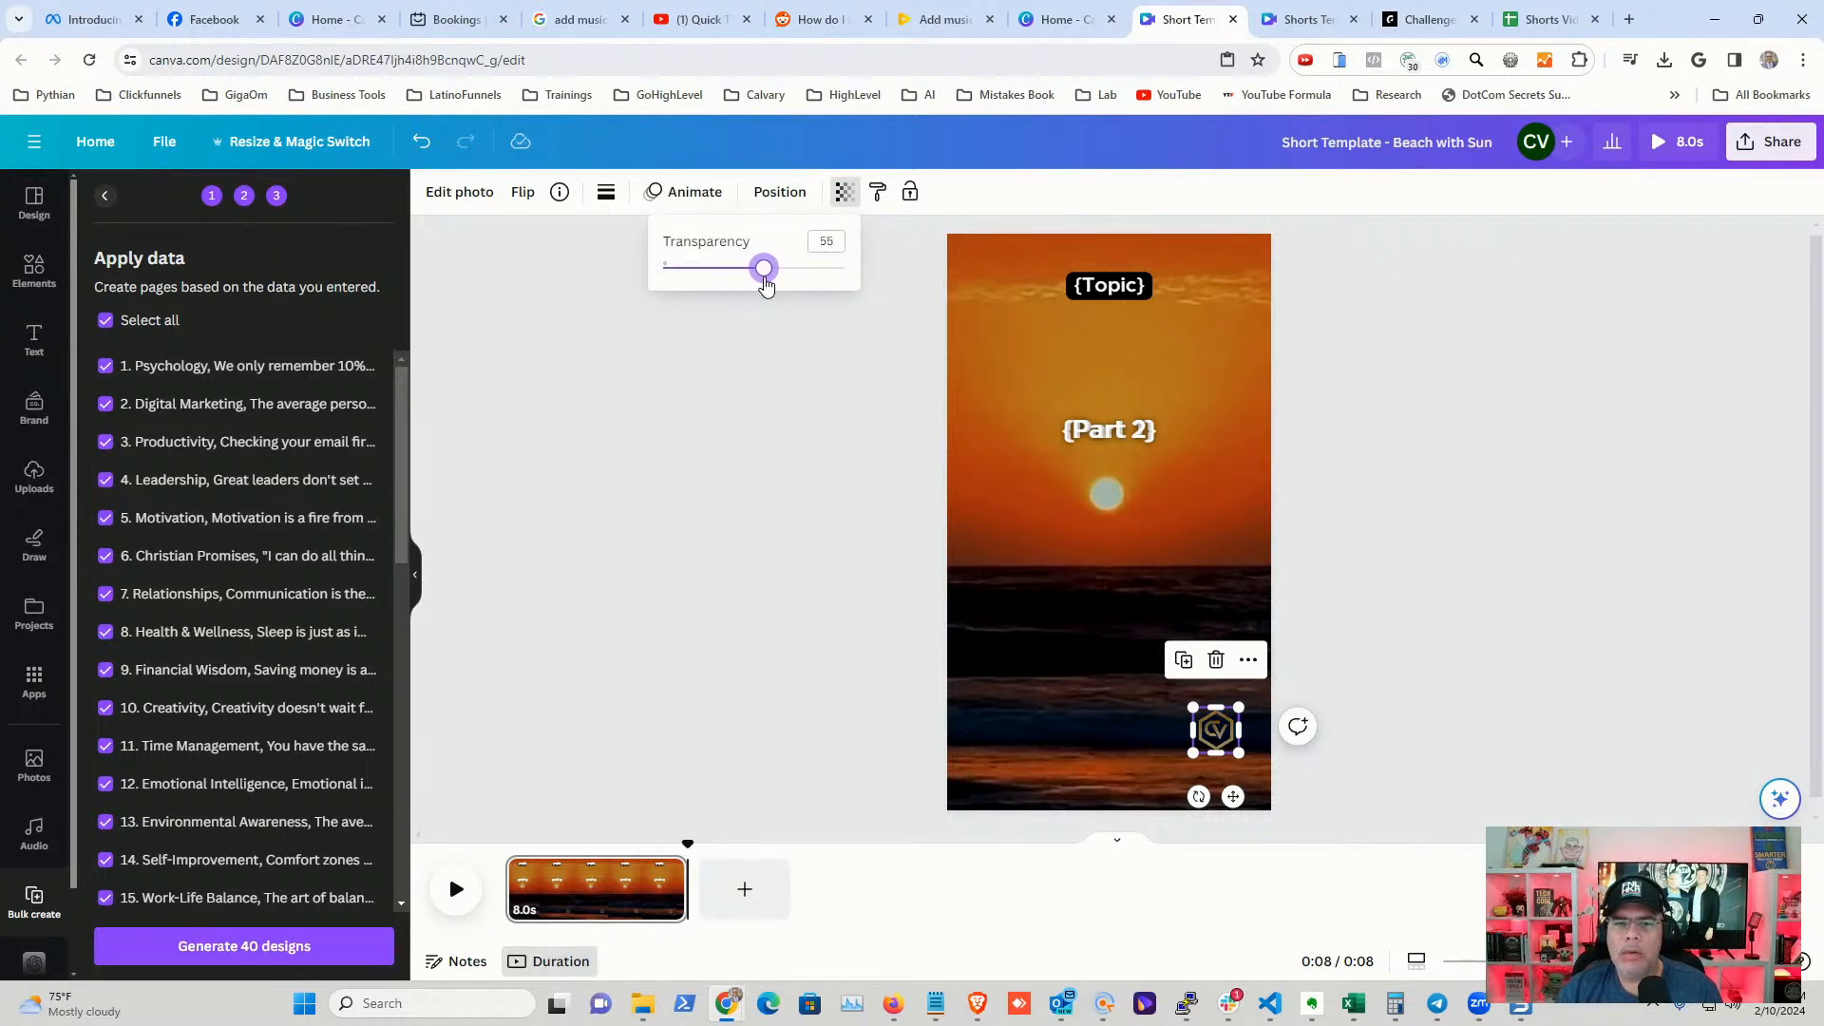
click(771, 463)
click(771, 464)
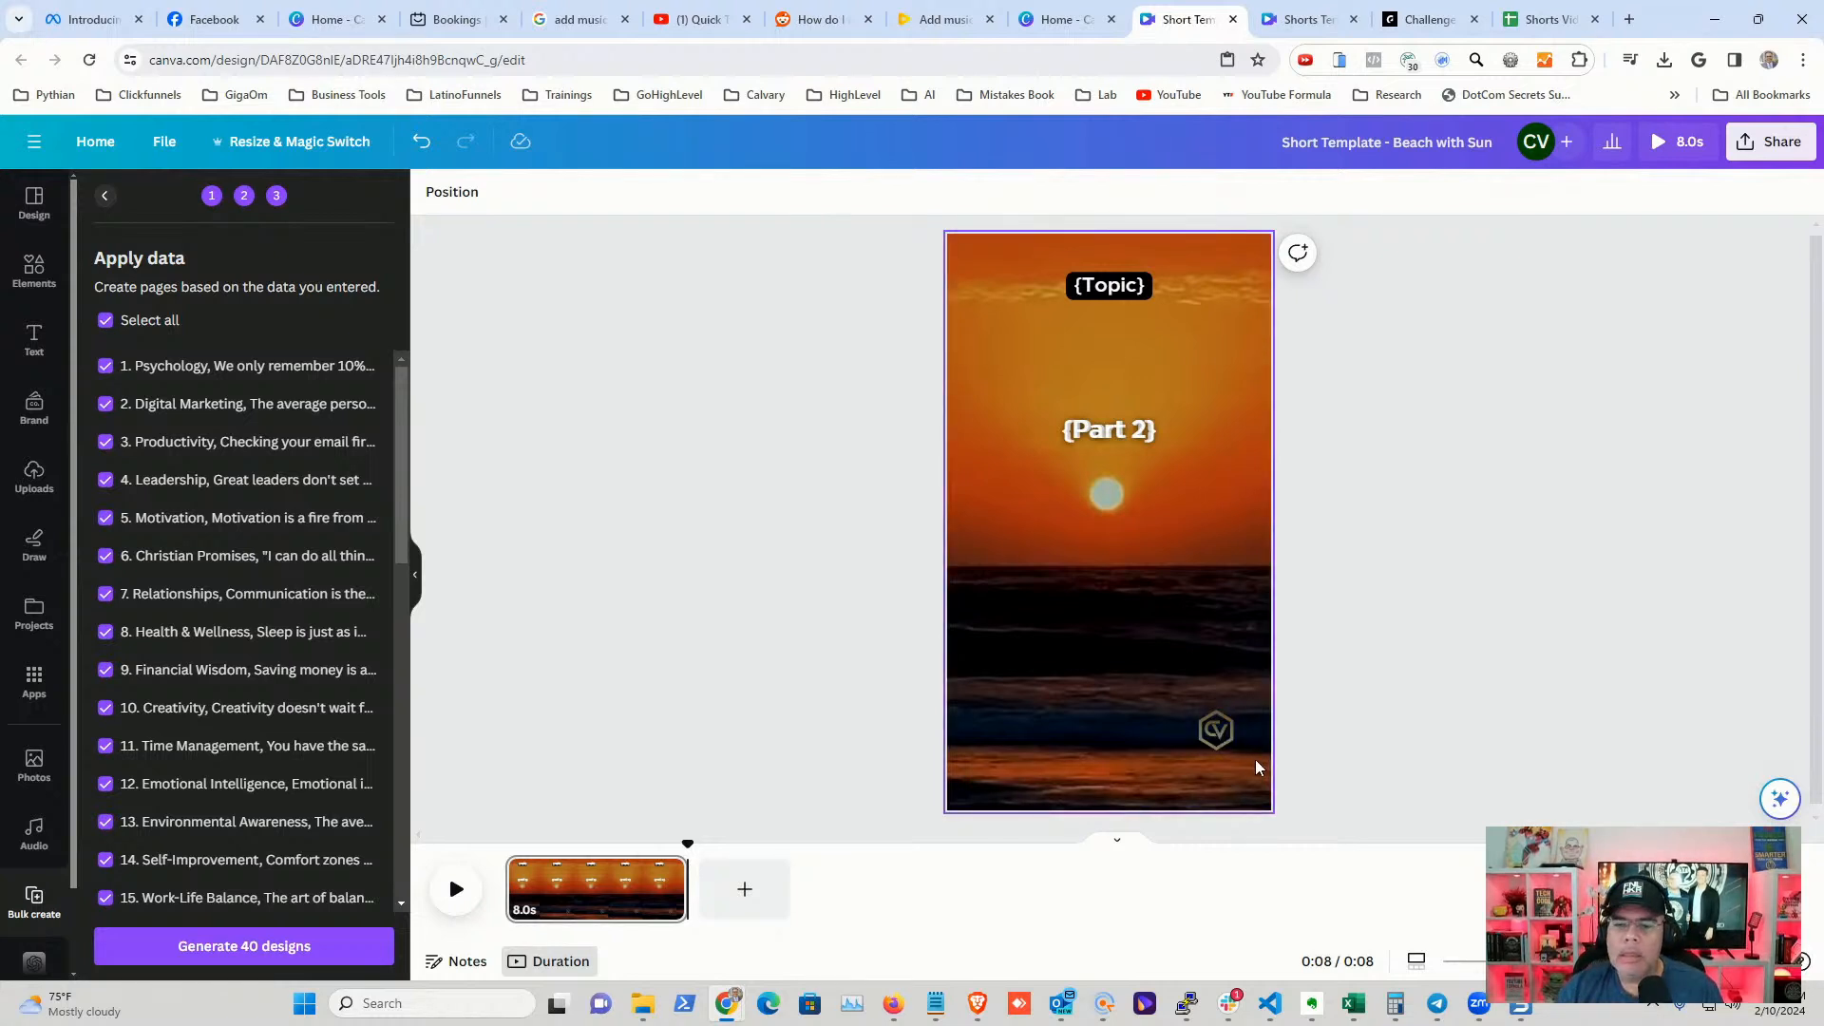
- Shrink the CV logo slightly, try it below the {Topic} label, and place it back lower near the page's lower-right corner
click(1216, 733)
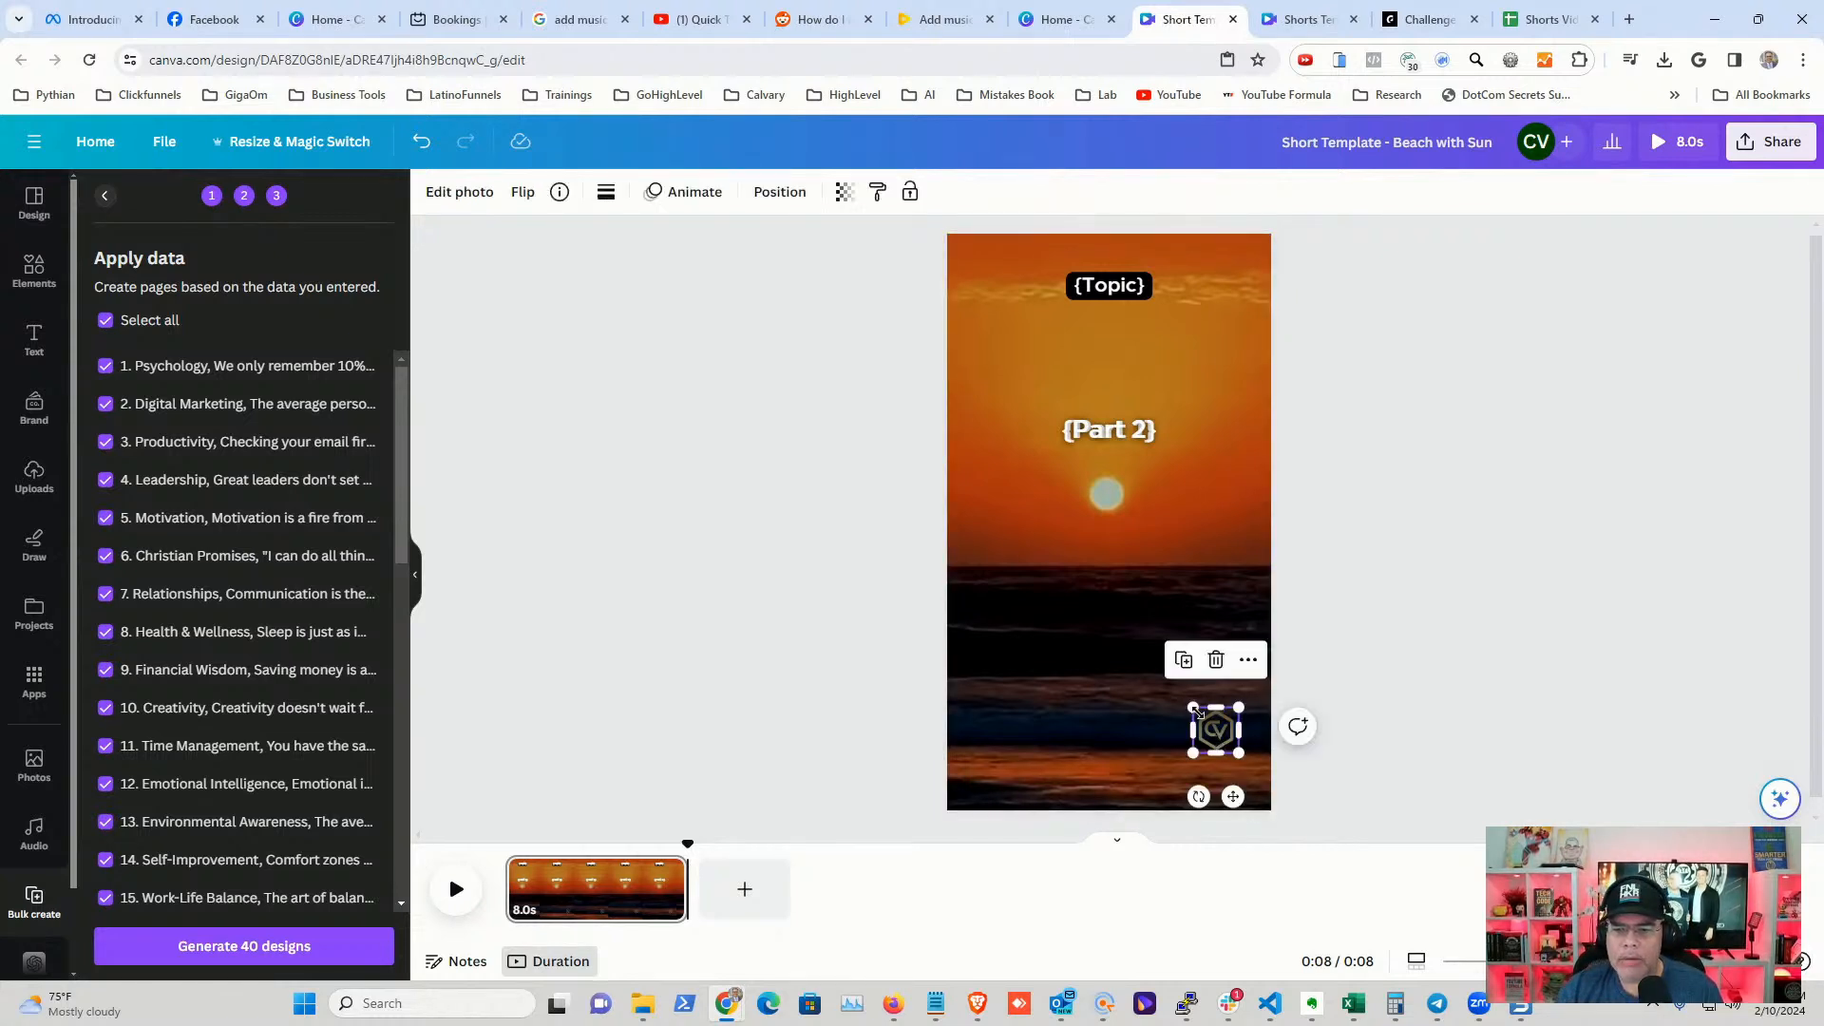
drag(1216, 734, 1221, 747)
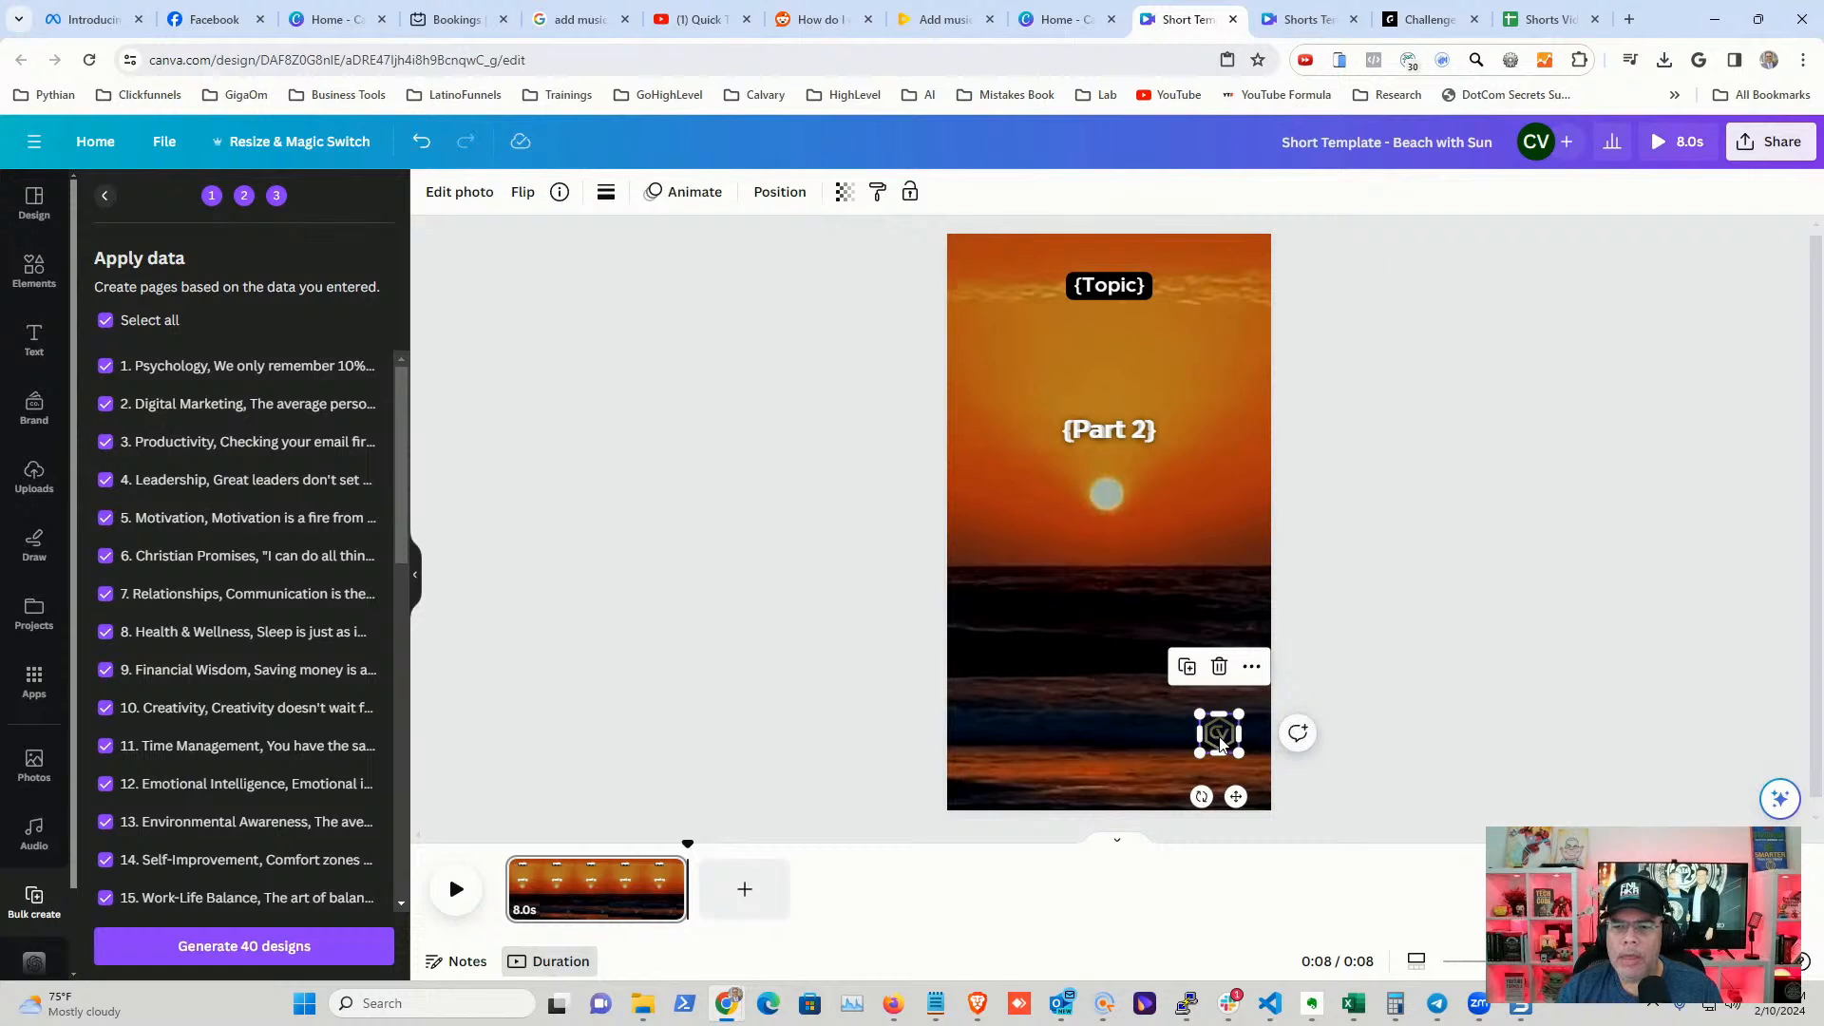
click(1289, 707)
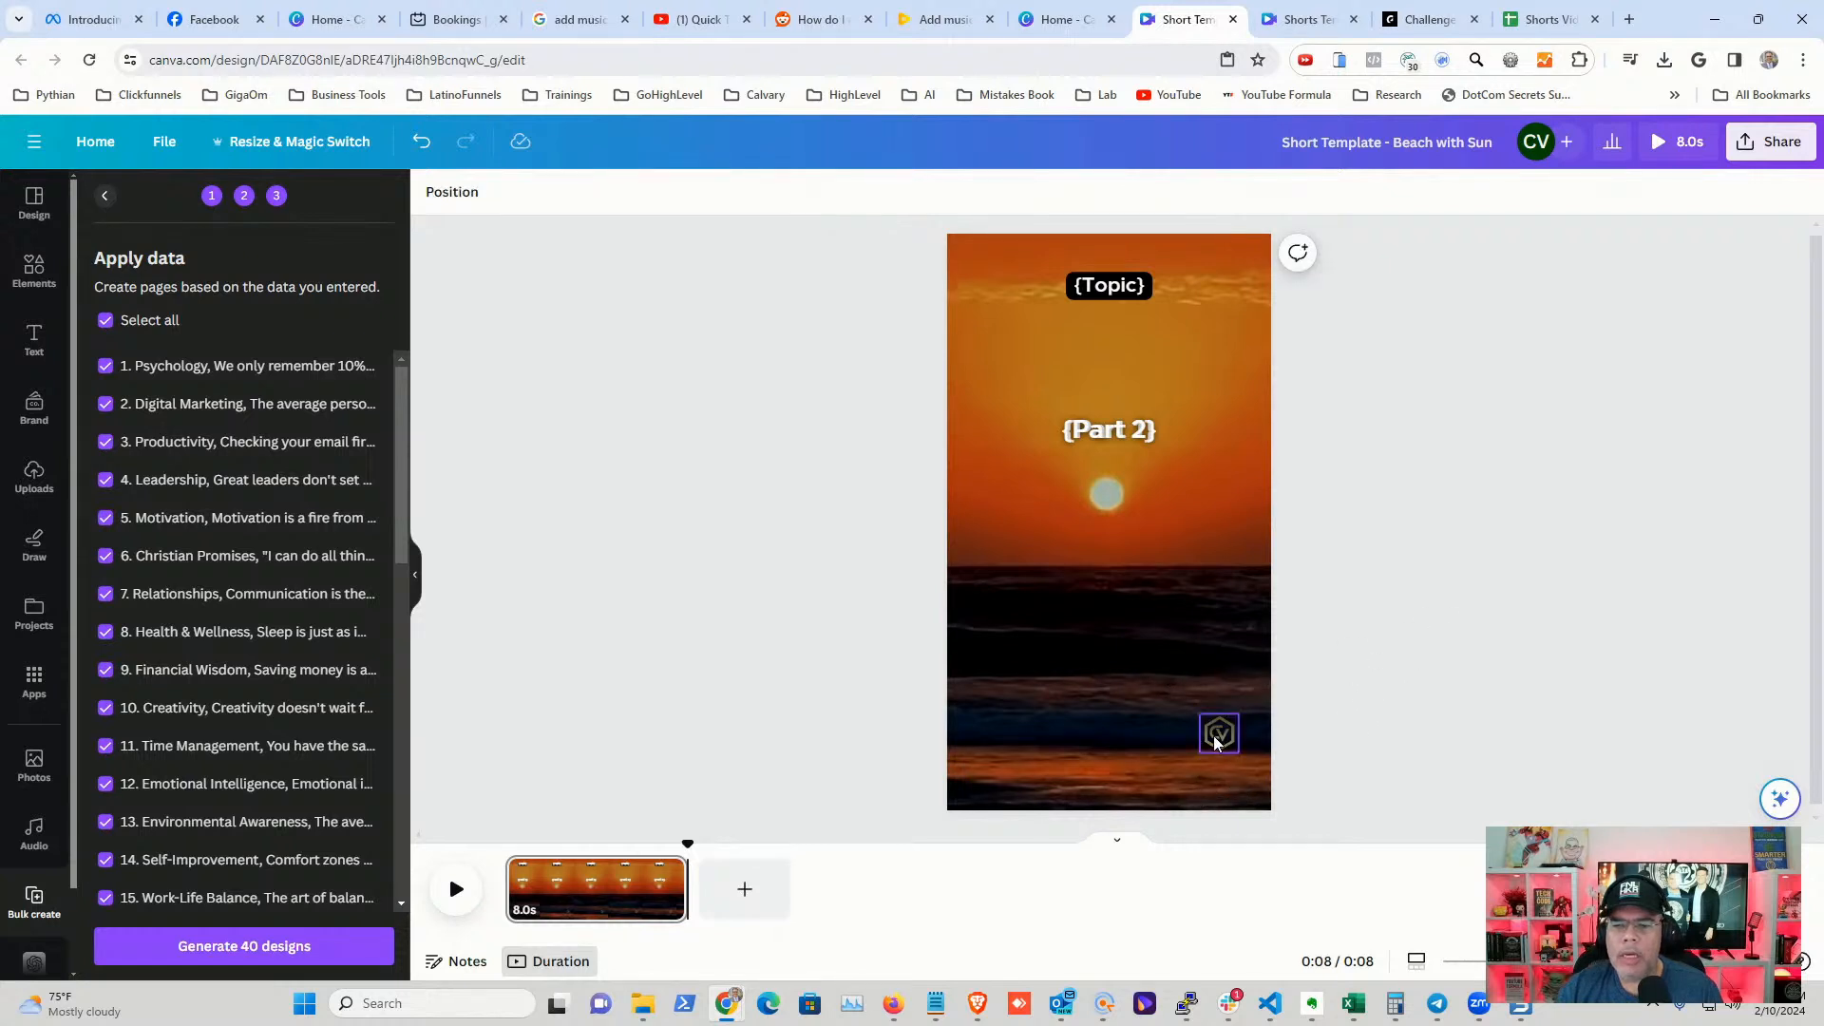
drag(1214, 738, 1108, 321)
drag(1145, 377, 1219, 750)
click(1368, 680)
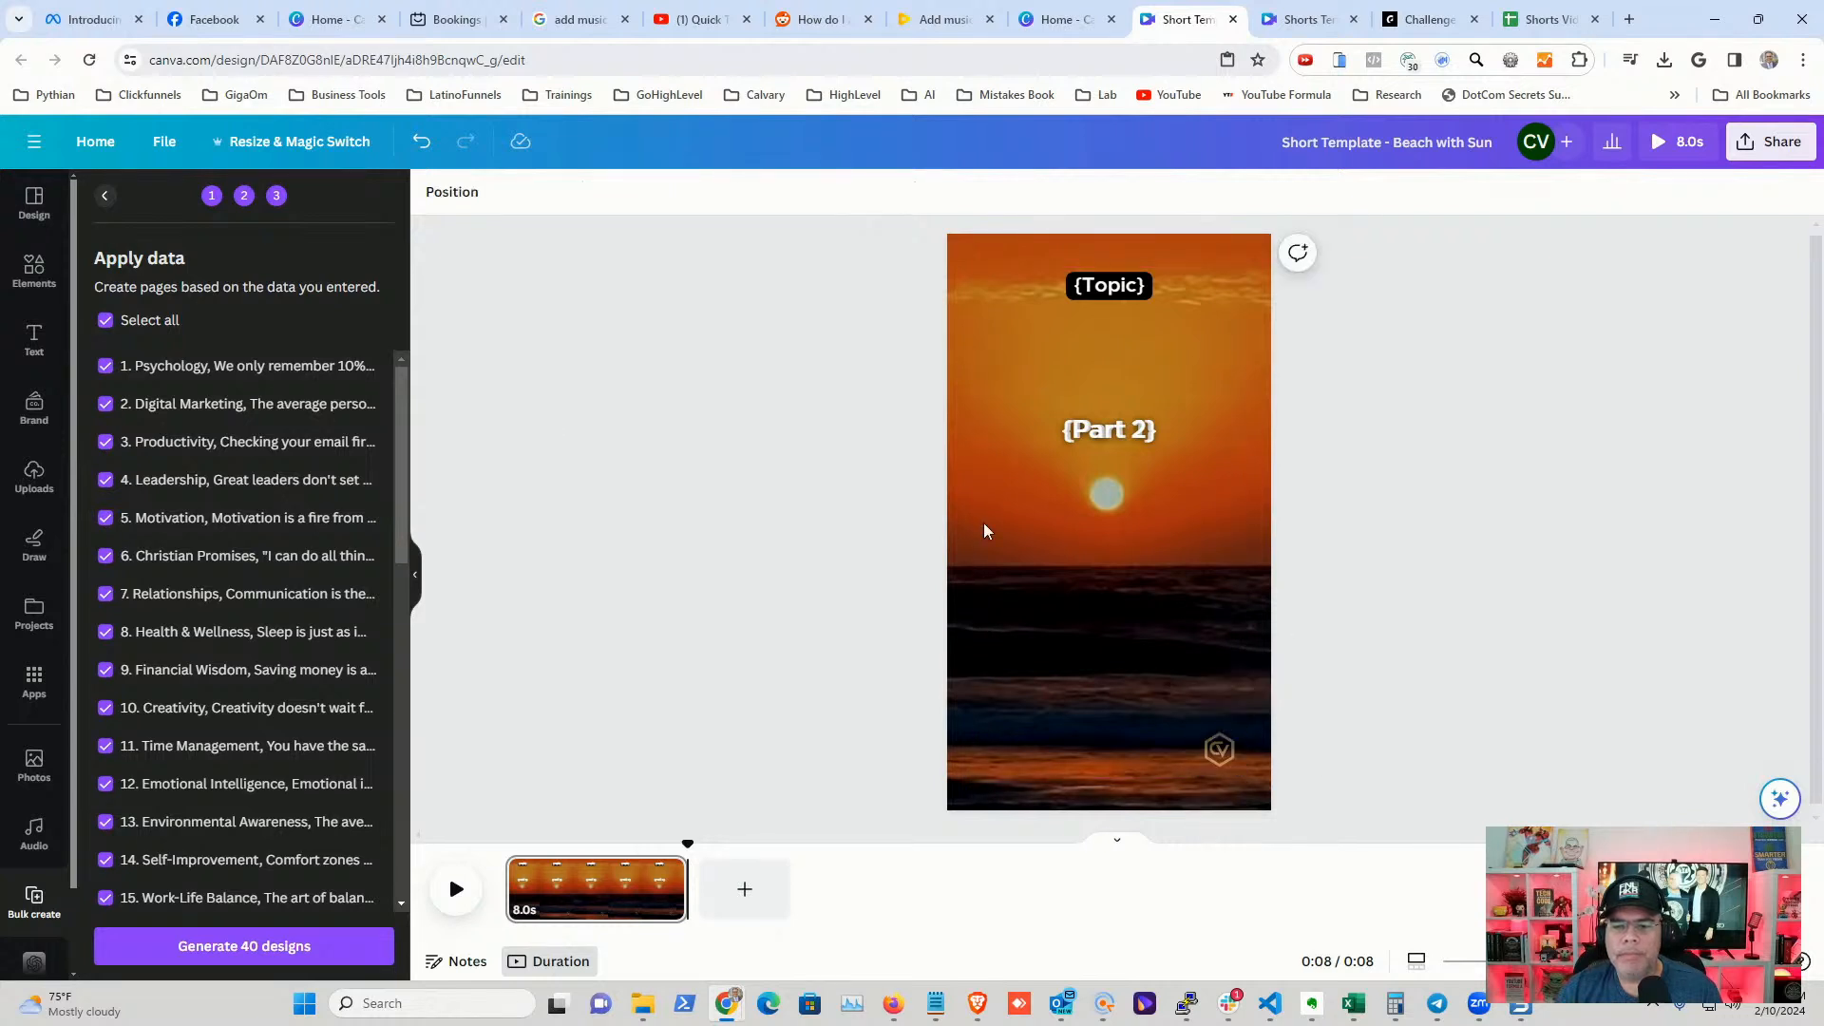
- Generate the 40 designs with the logo and play the Psychology page to check both text parts
click(233, 947)
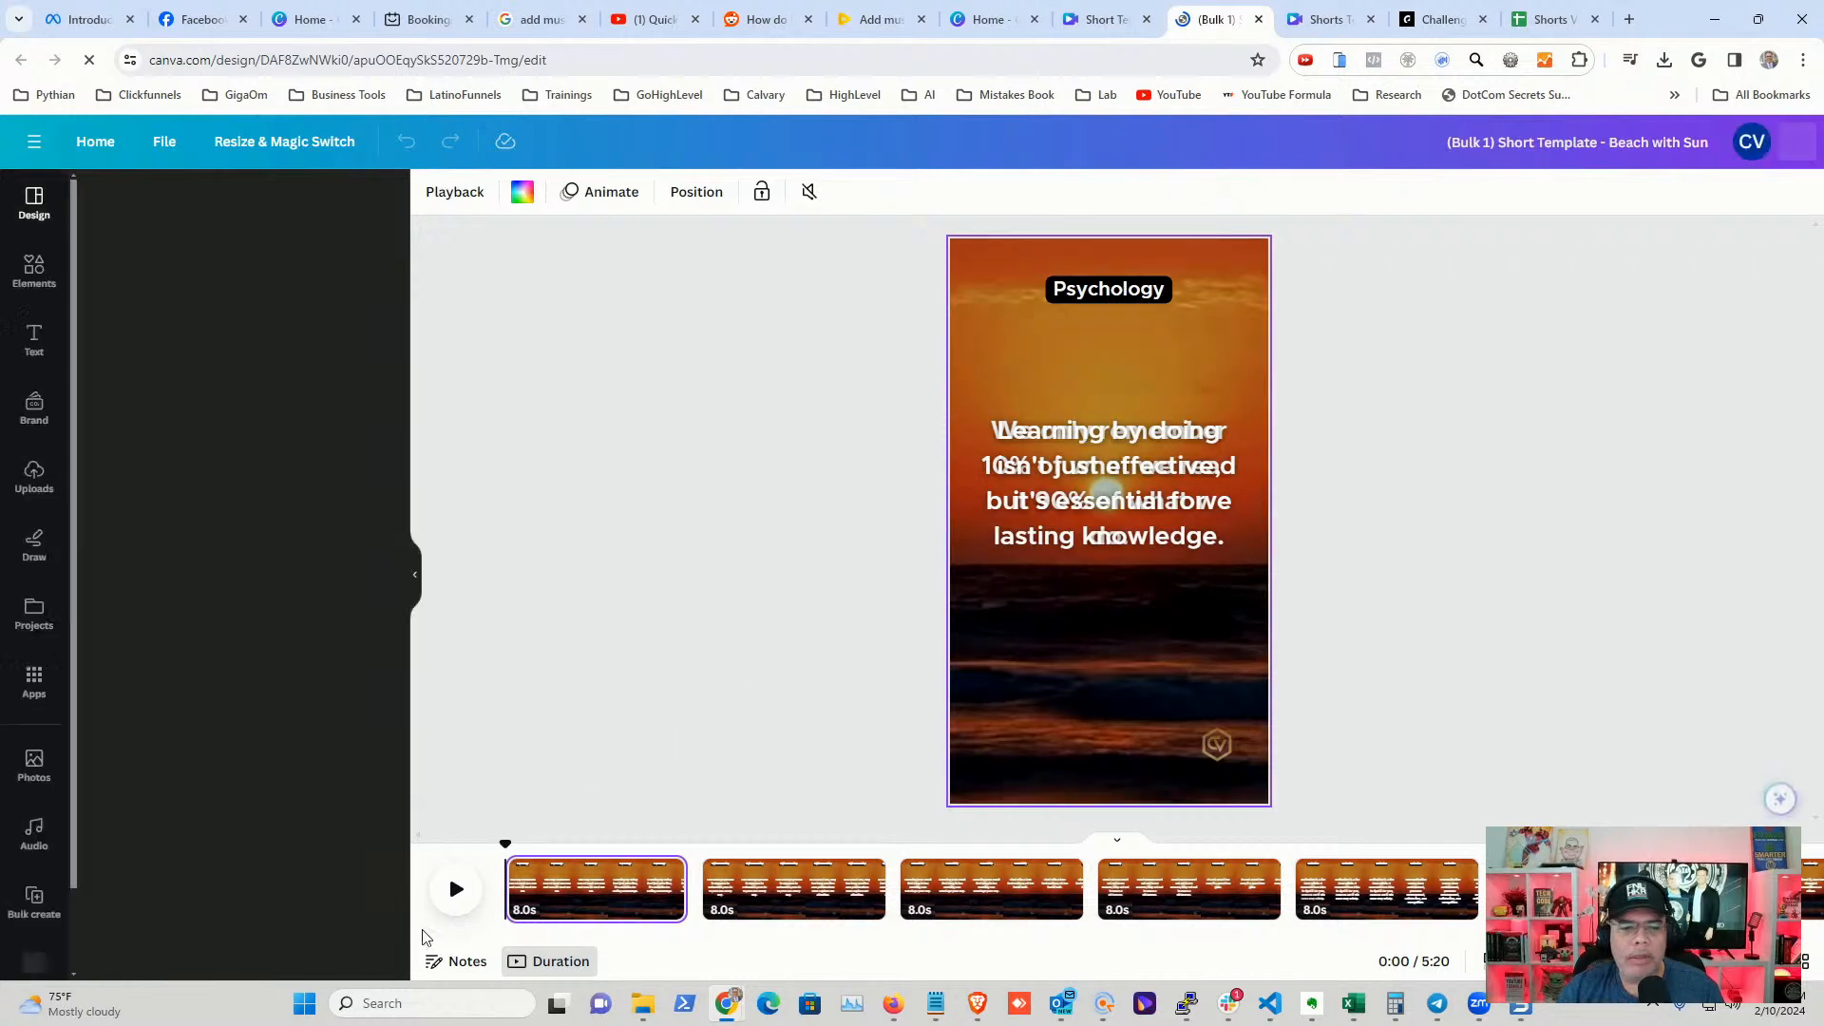
click(457, 889)
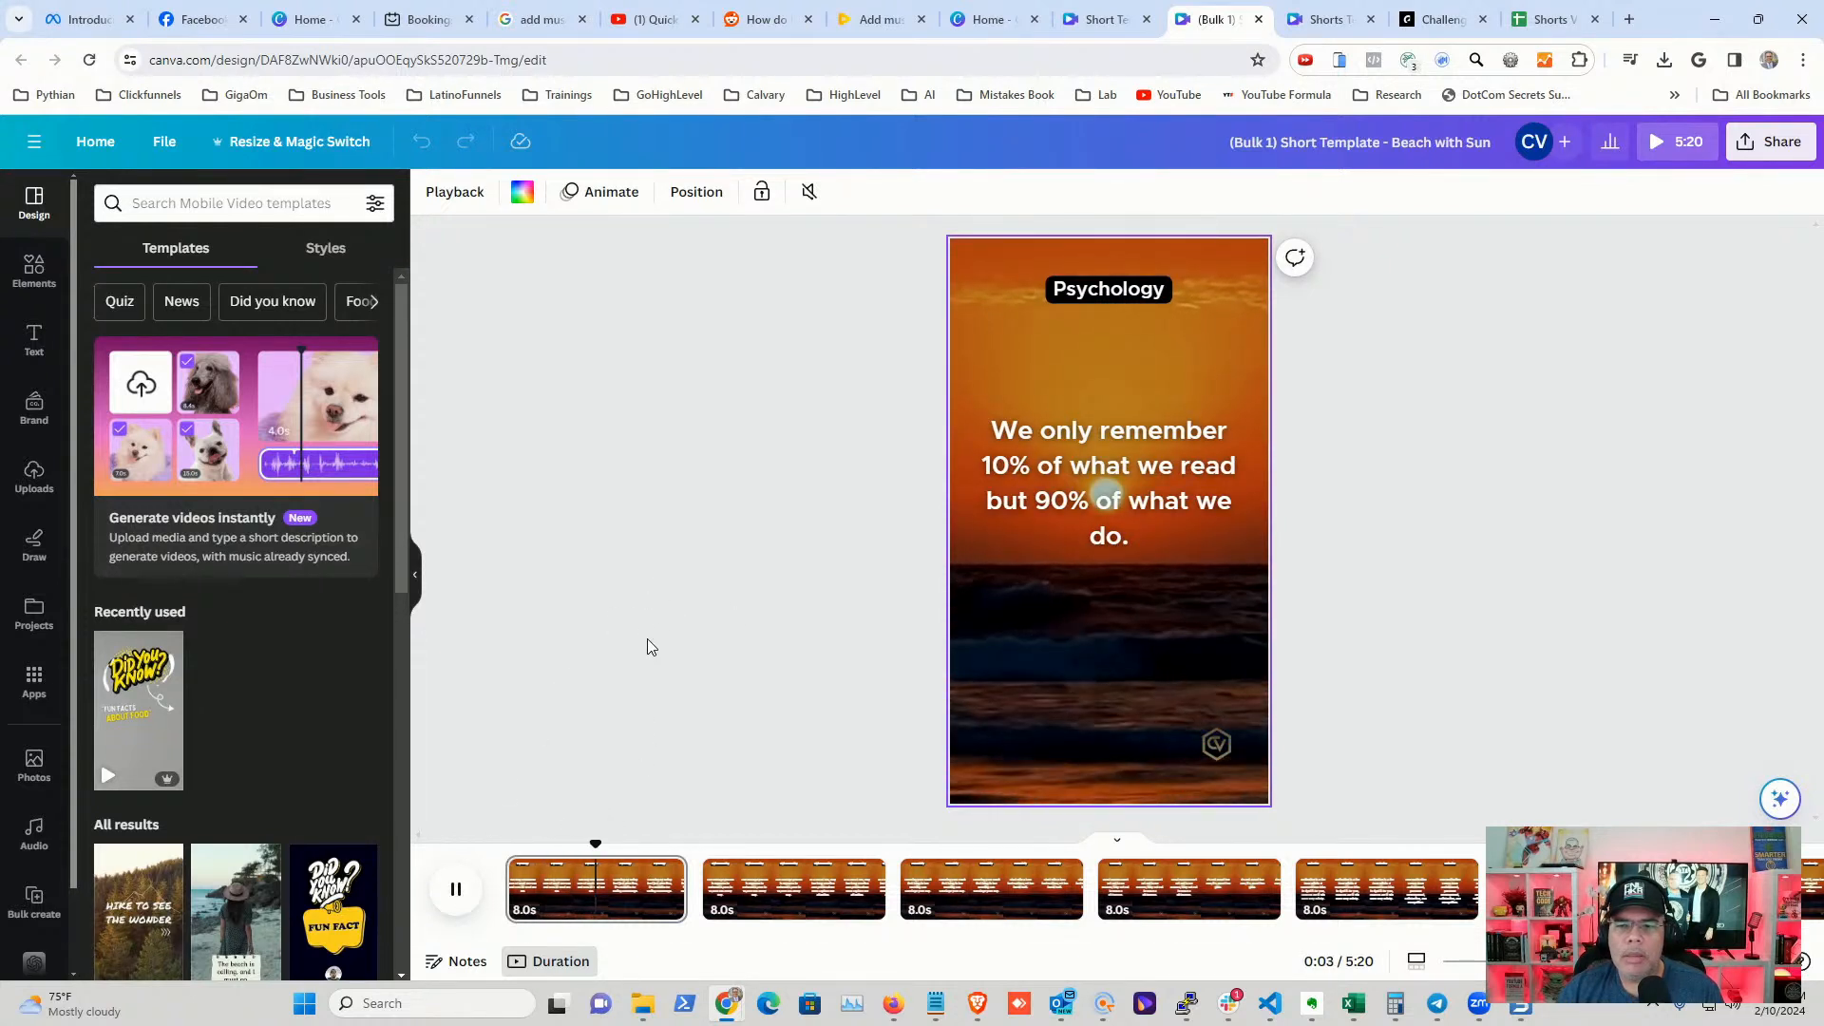
click(456, 893)
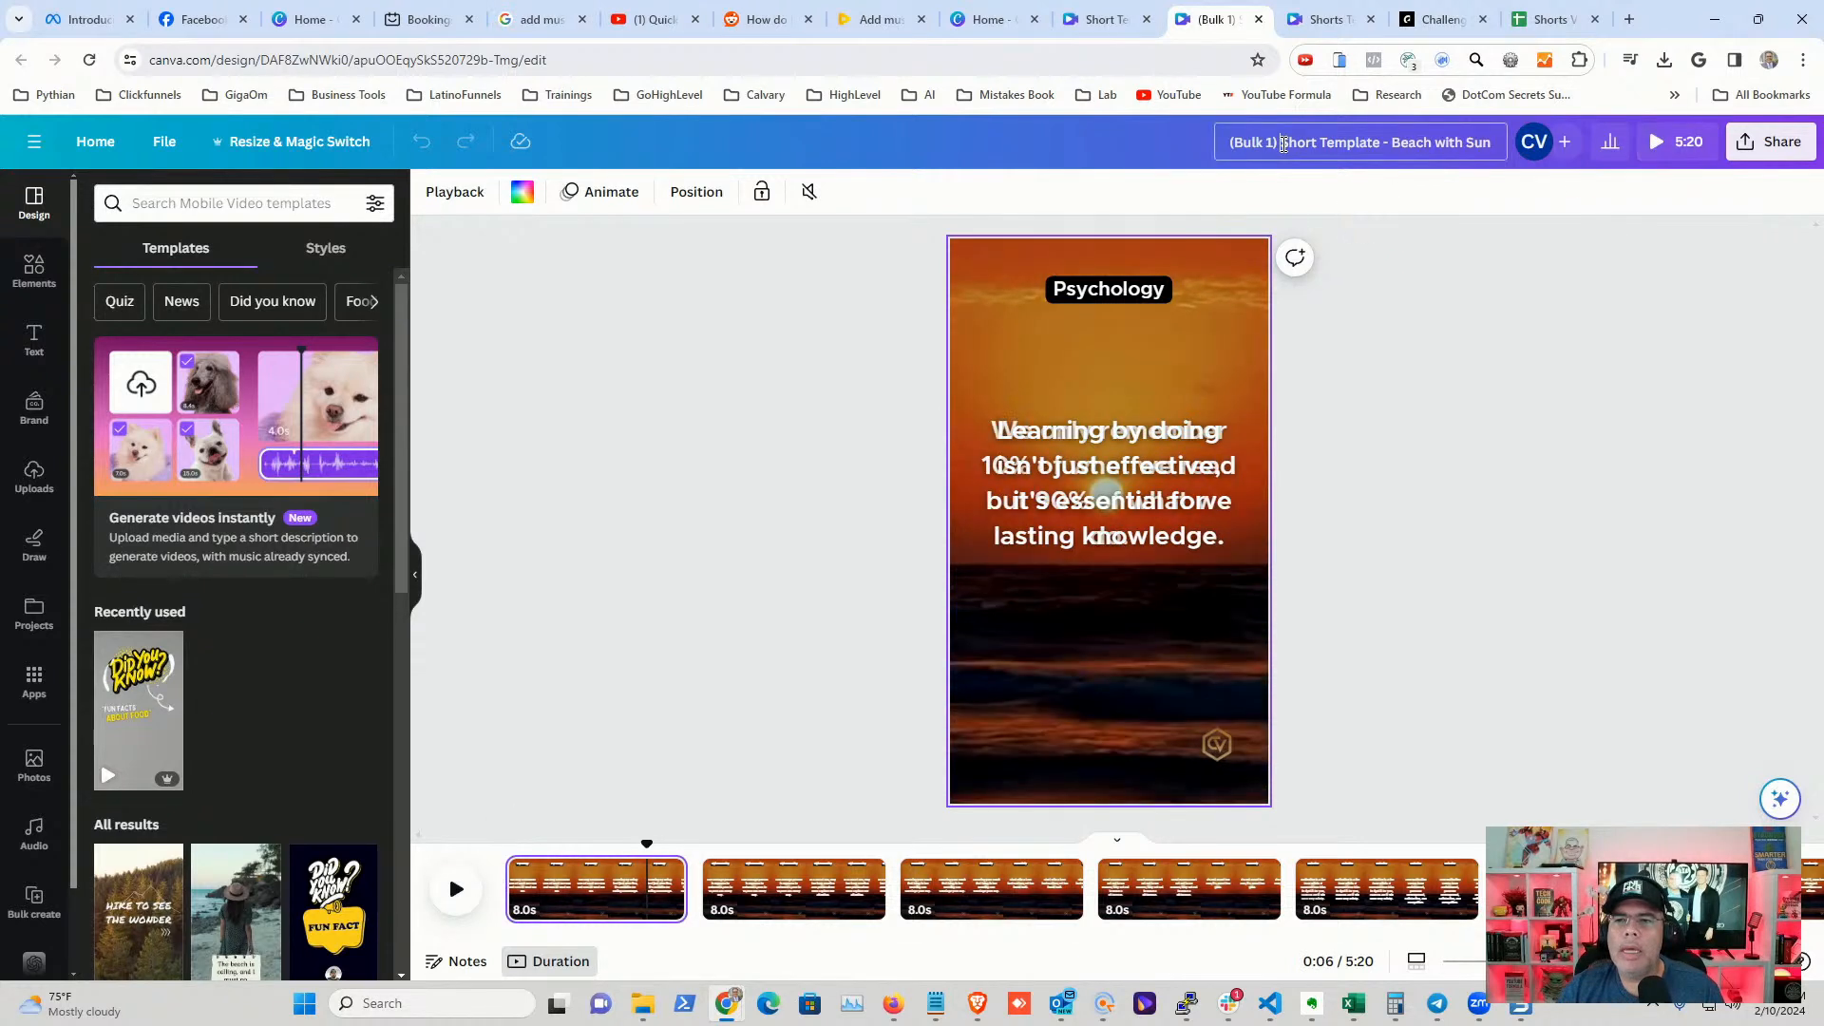
- Rename the generated bulk design as "CV Short- Batch 1 - Beach with Sun"
drag(1283, 144, 1155, 145)
key(BackSpace)
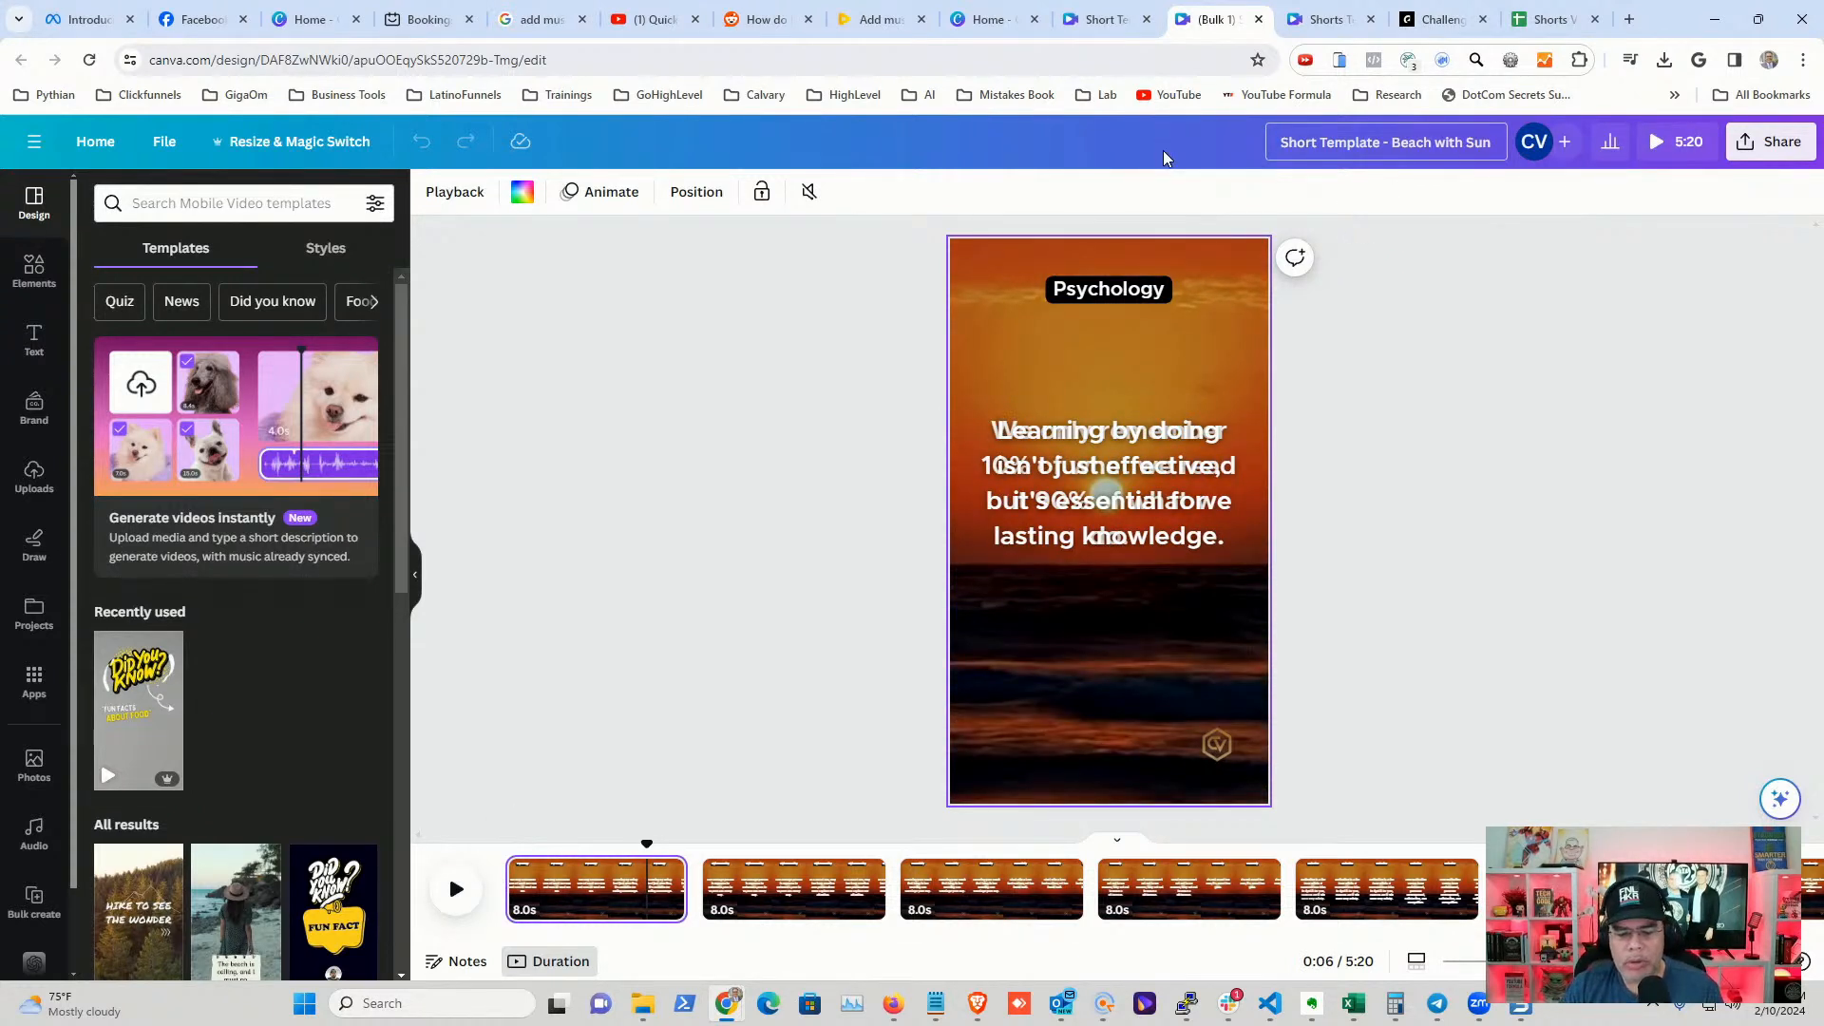
text(CV)
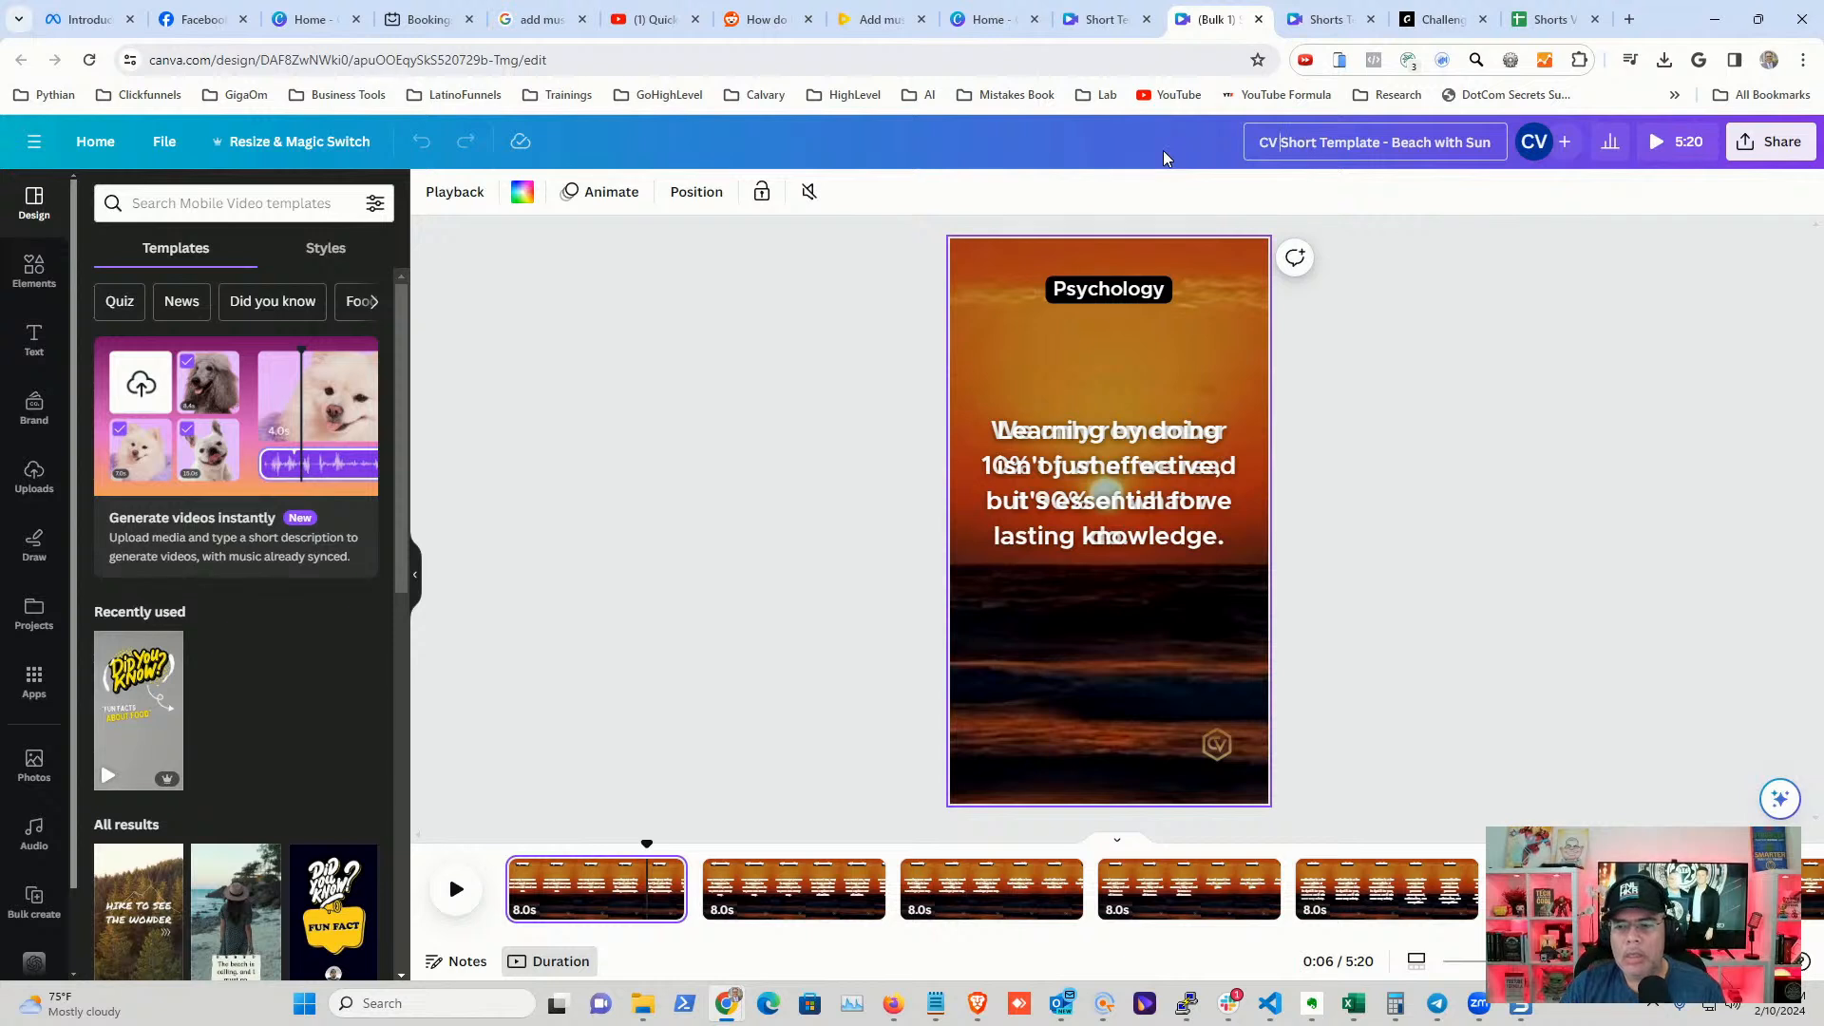
key(Right)
key(Right)
key(Right)
key(Right)
key(Right)
key(Delete)
key(Delete)
key(Delete)
key(Delete)
key(Delete)
key(Delete)
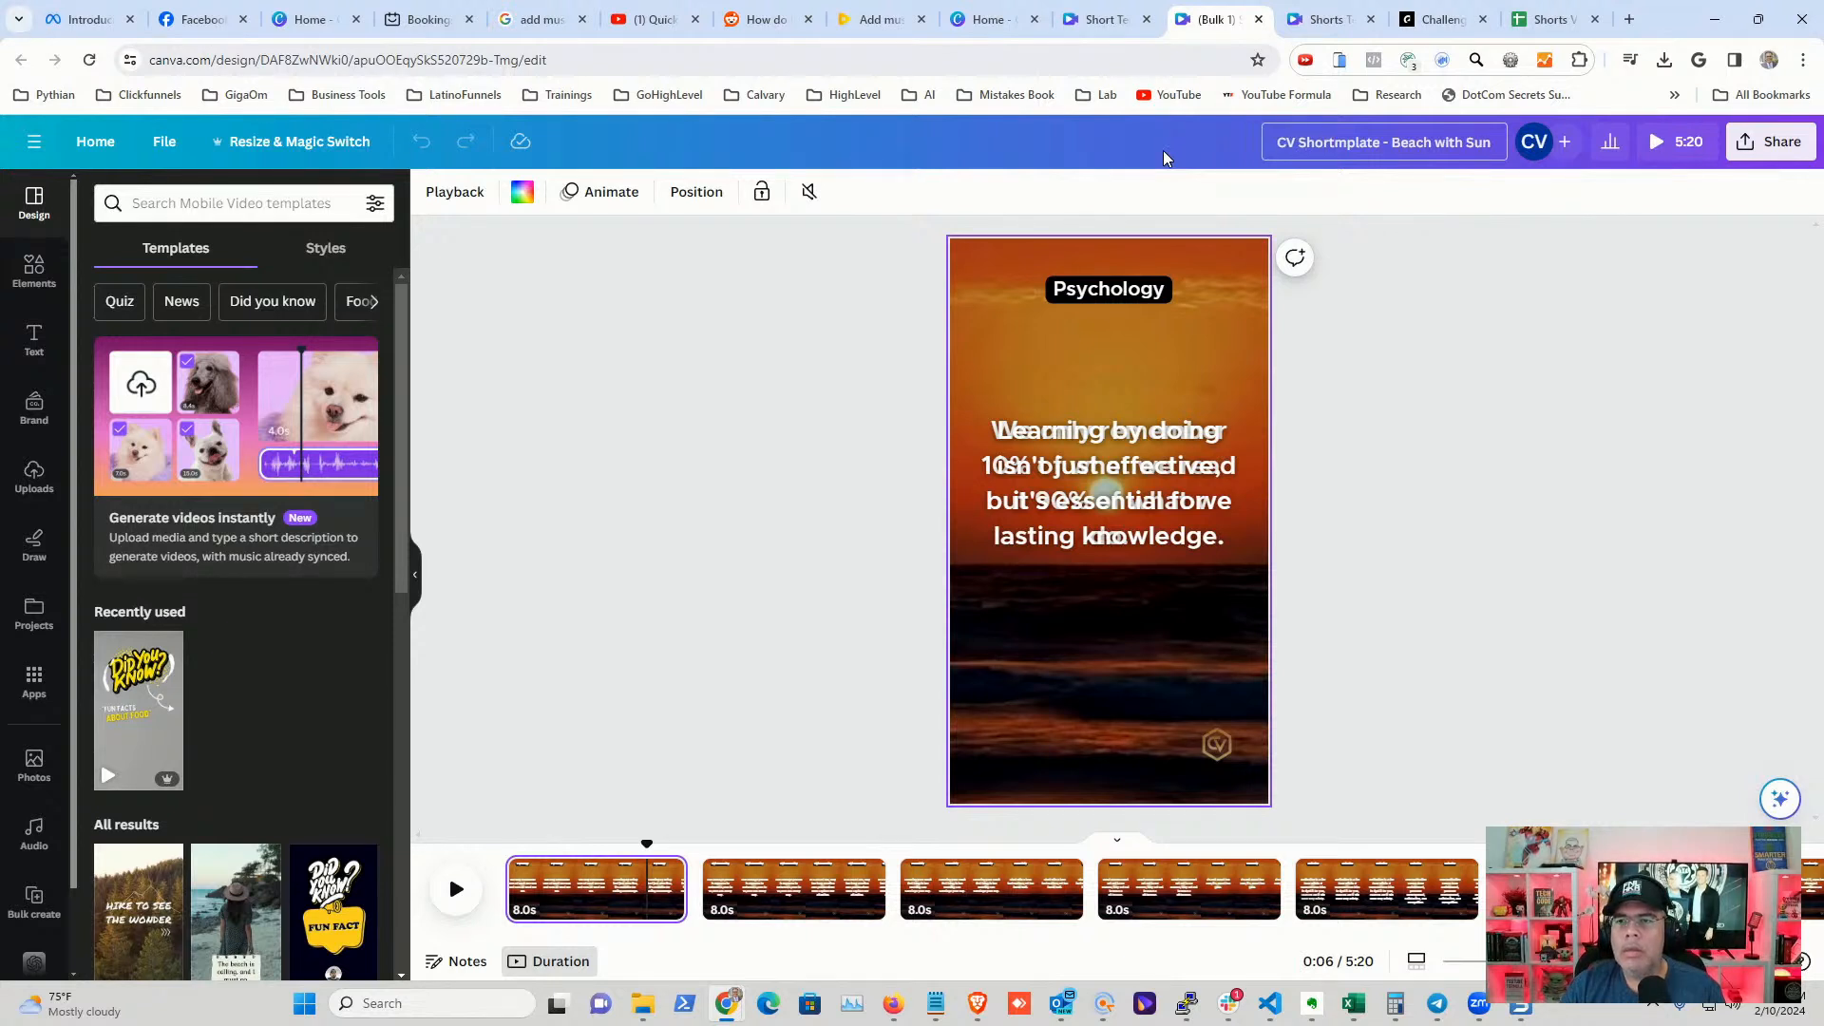
key(Delete)
key(Delete)
key(Delete)
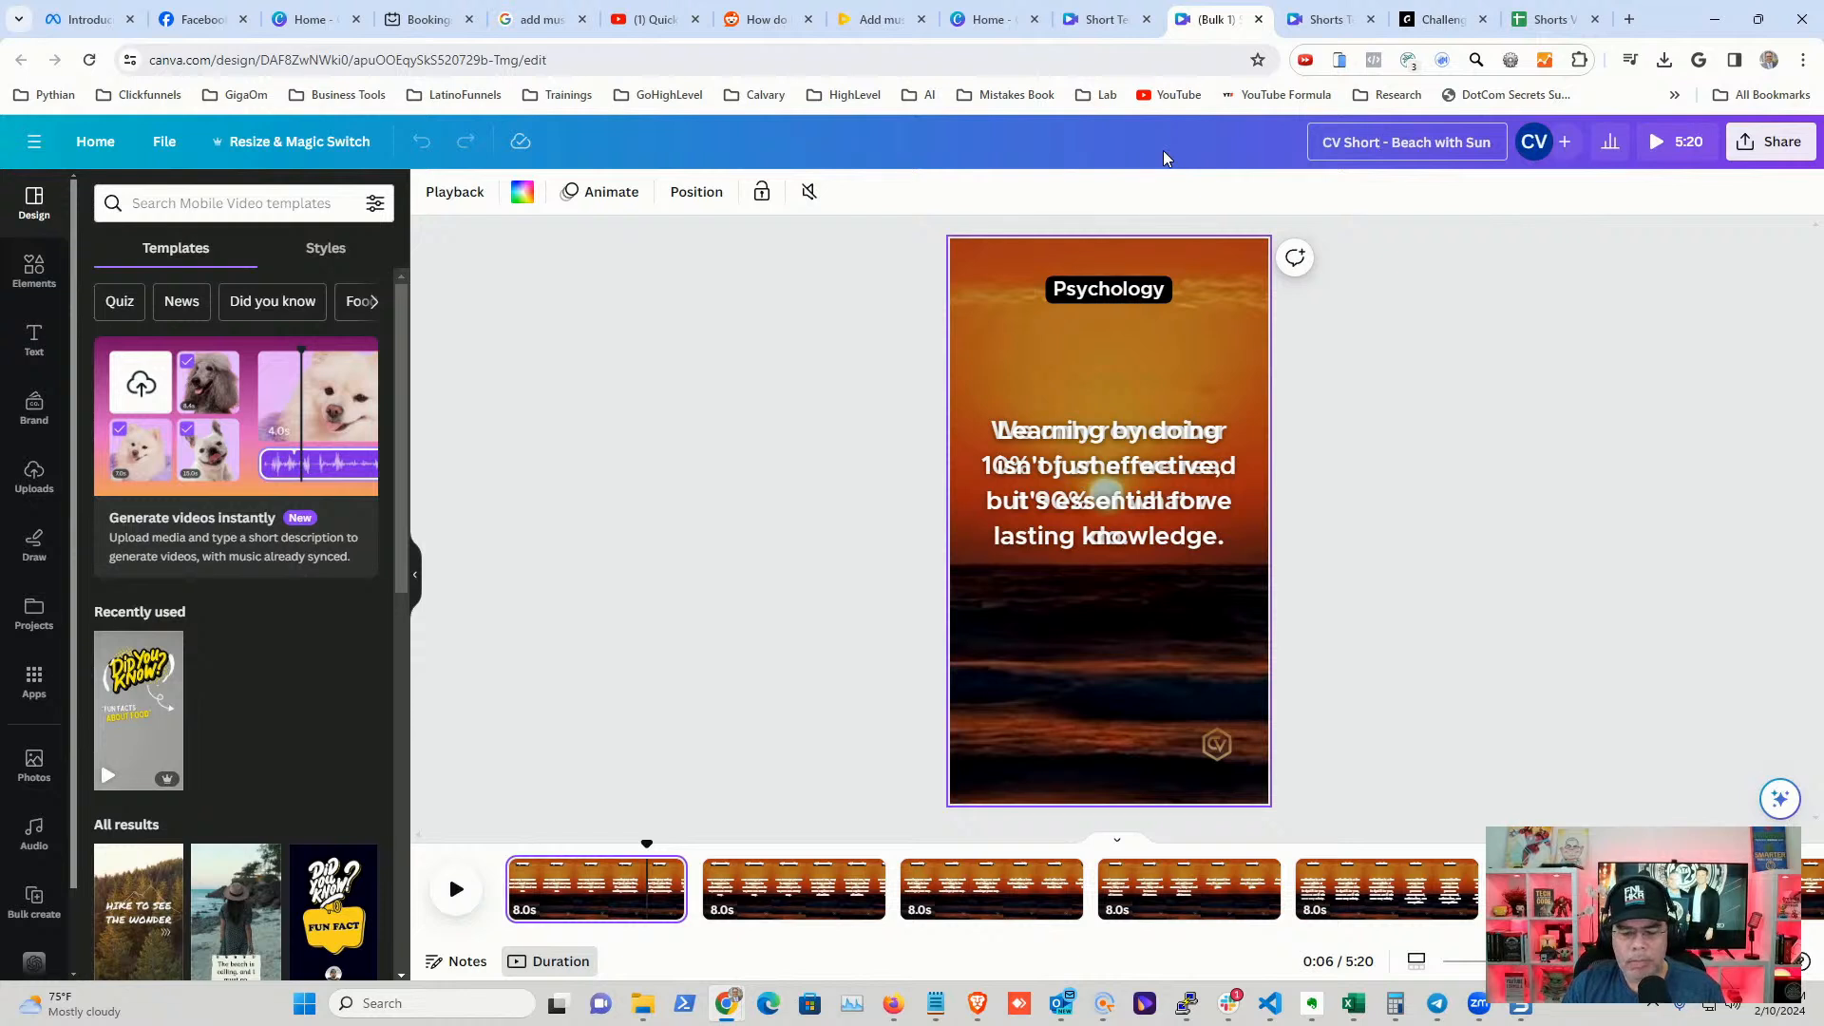
text(- Batch 1)
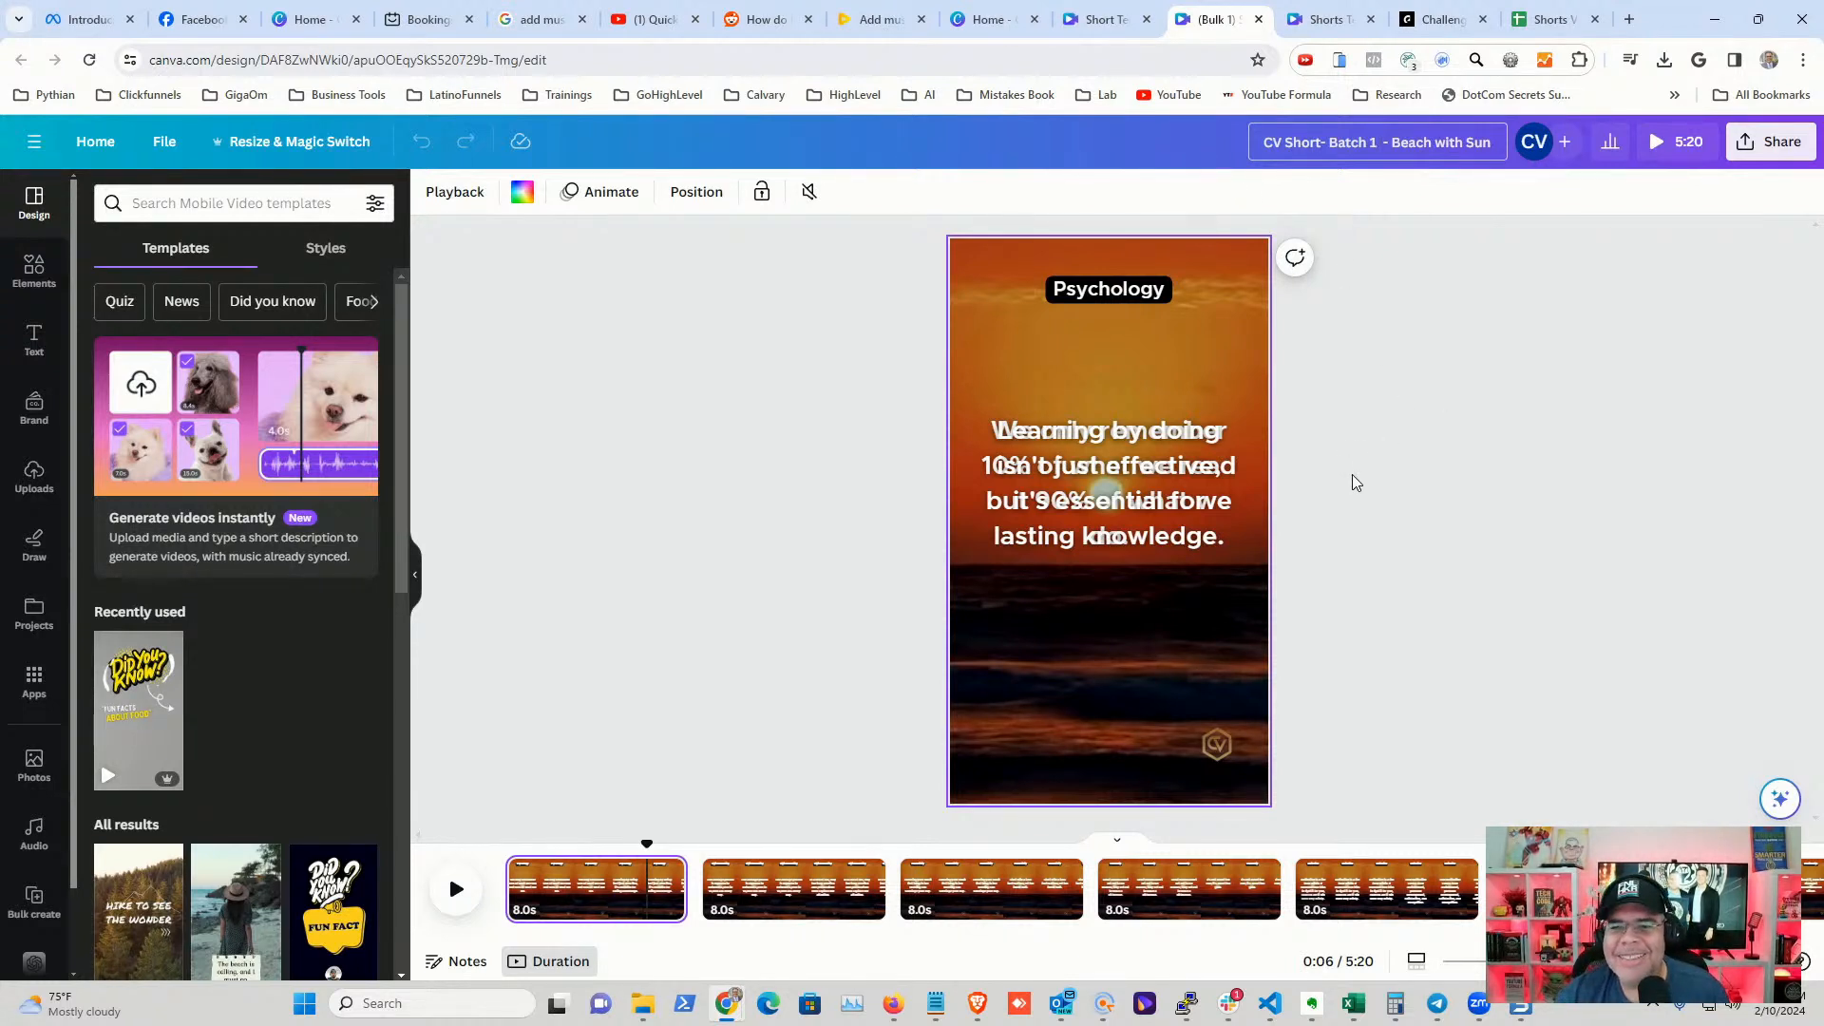
click(1353, 517)
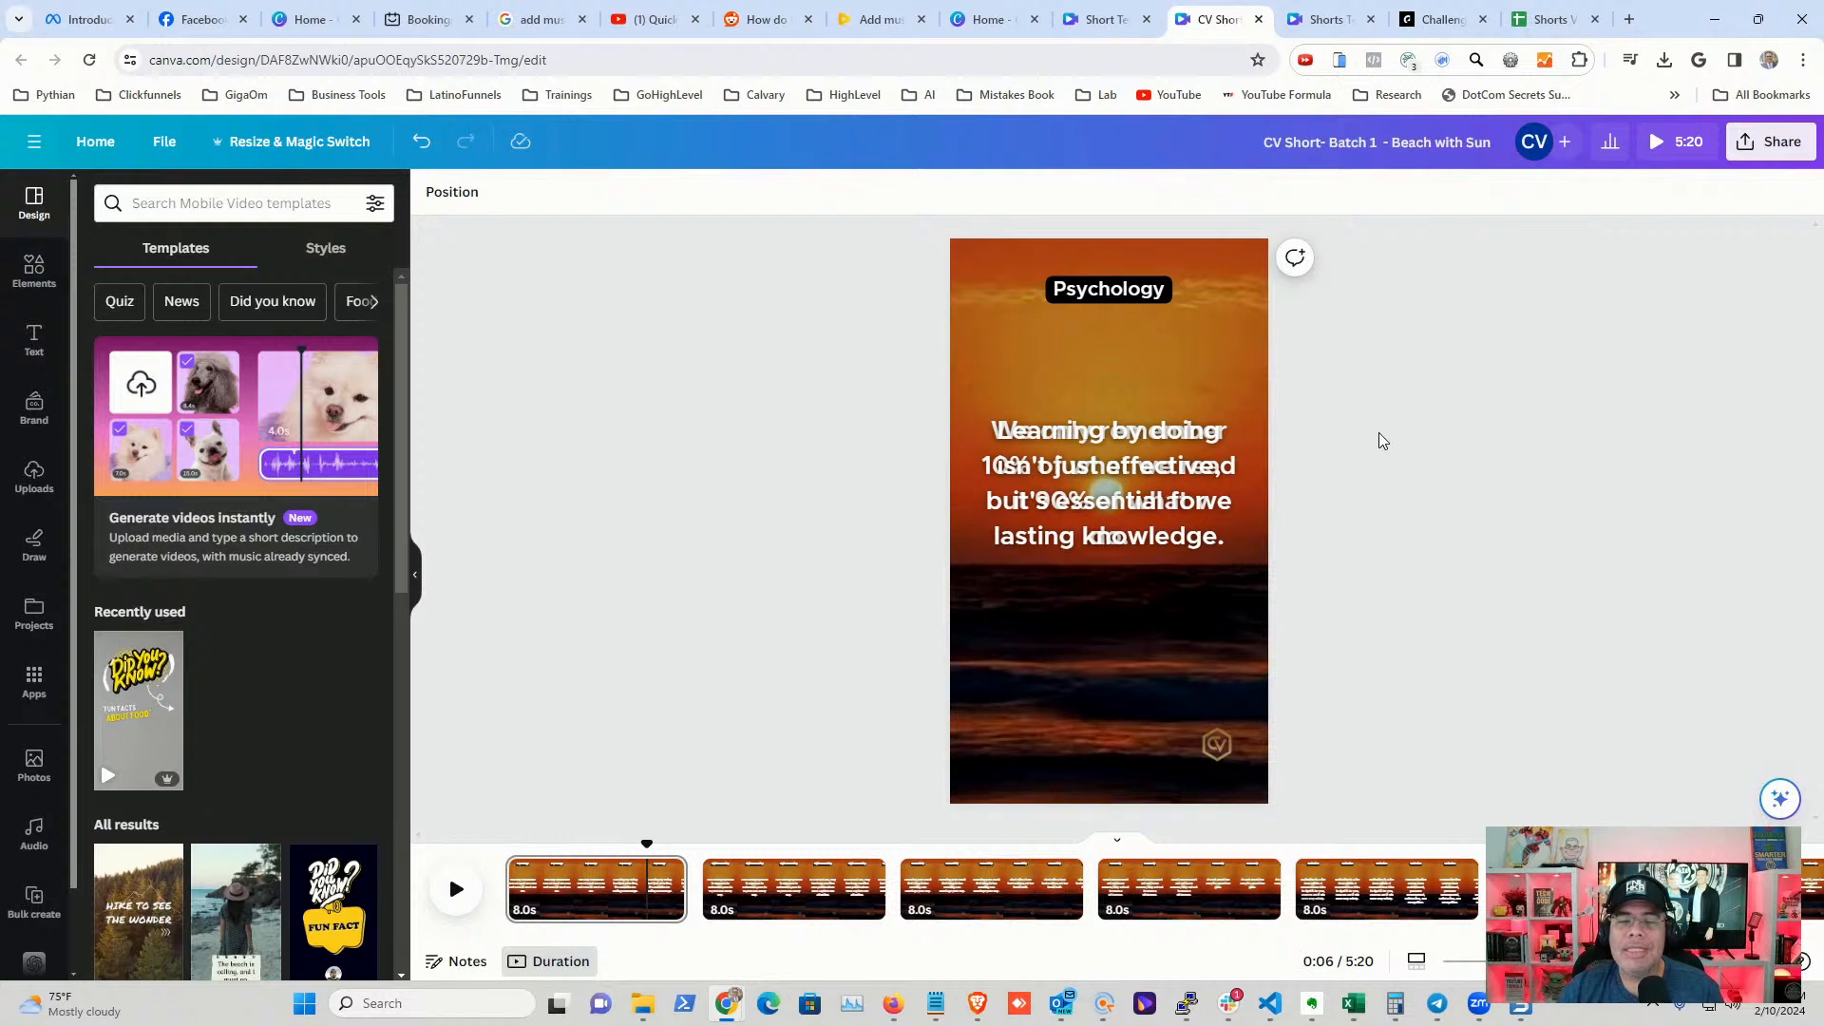
- Download all 40 pages as separate MP4 video files at 1080p quality
click(1771, 150)
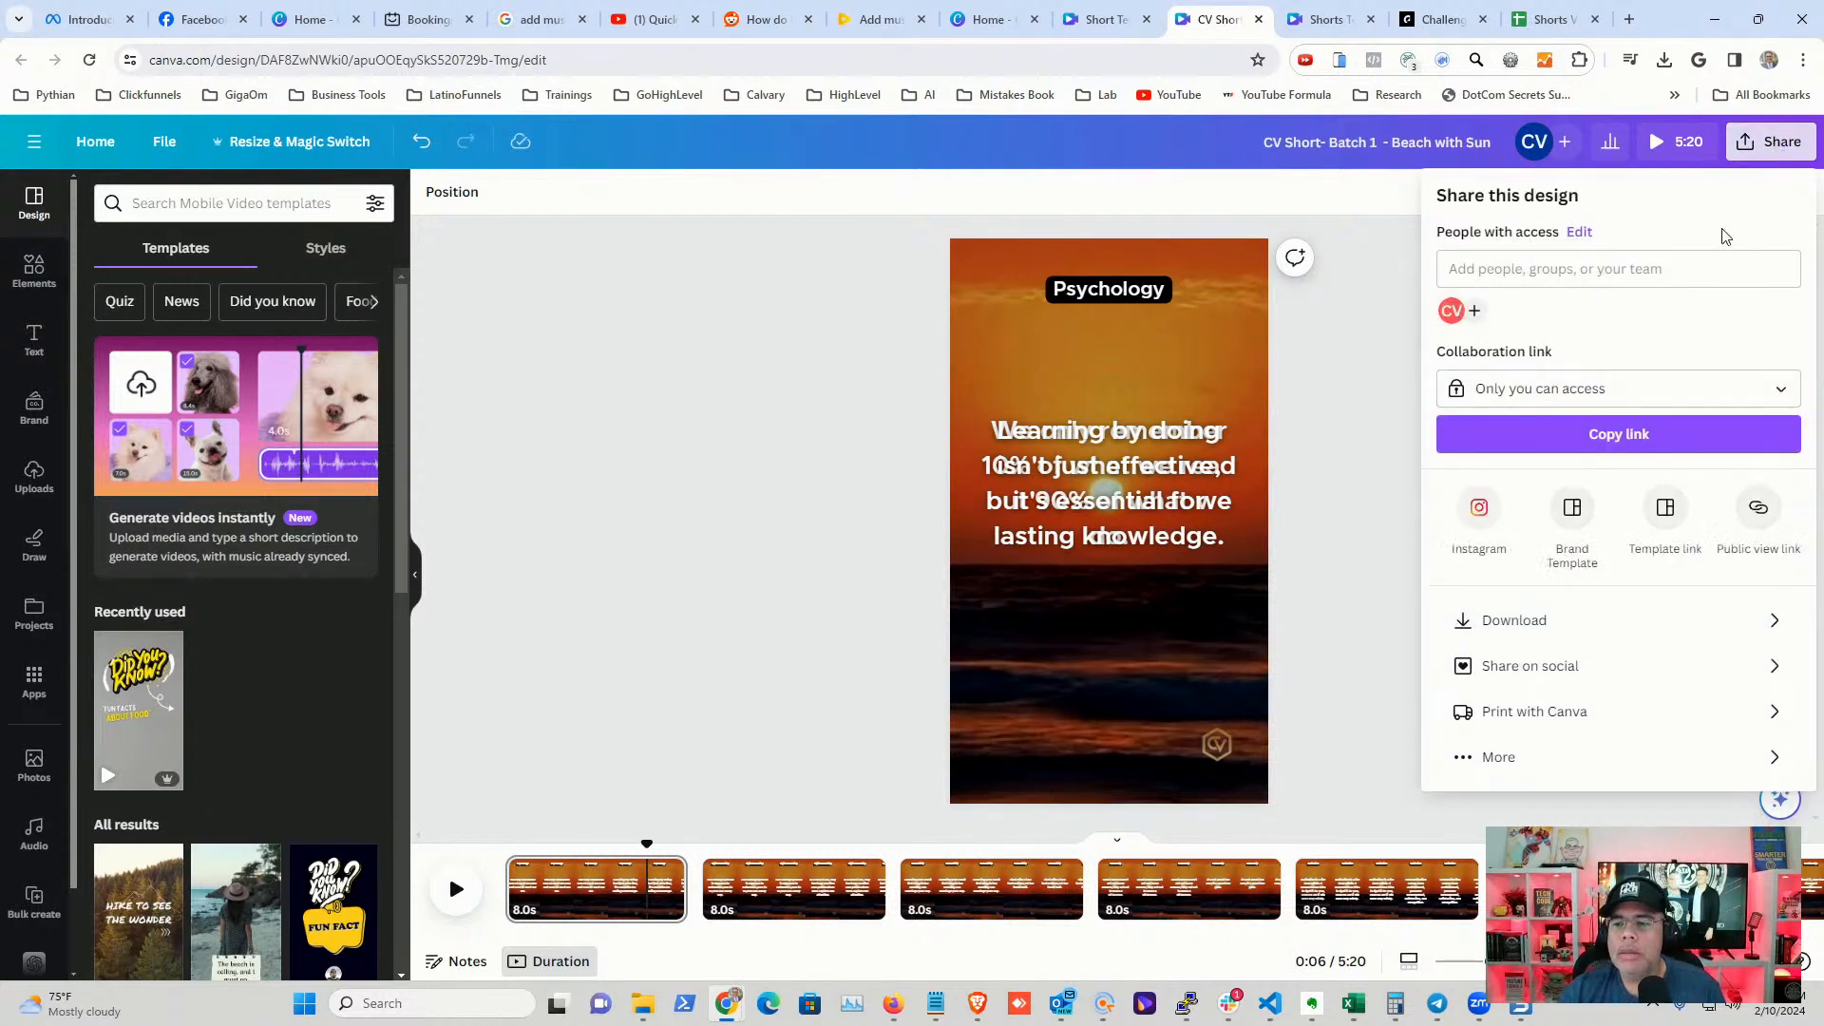
click(1607, 619)
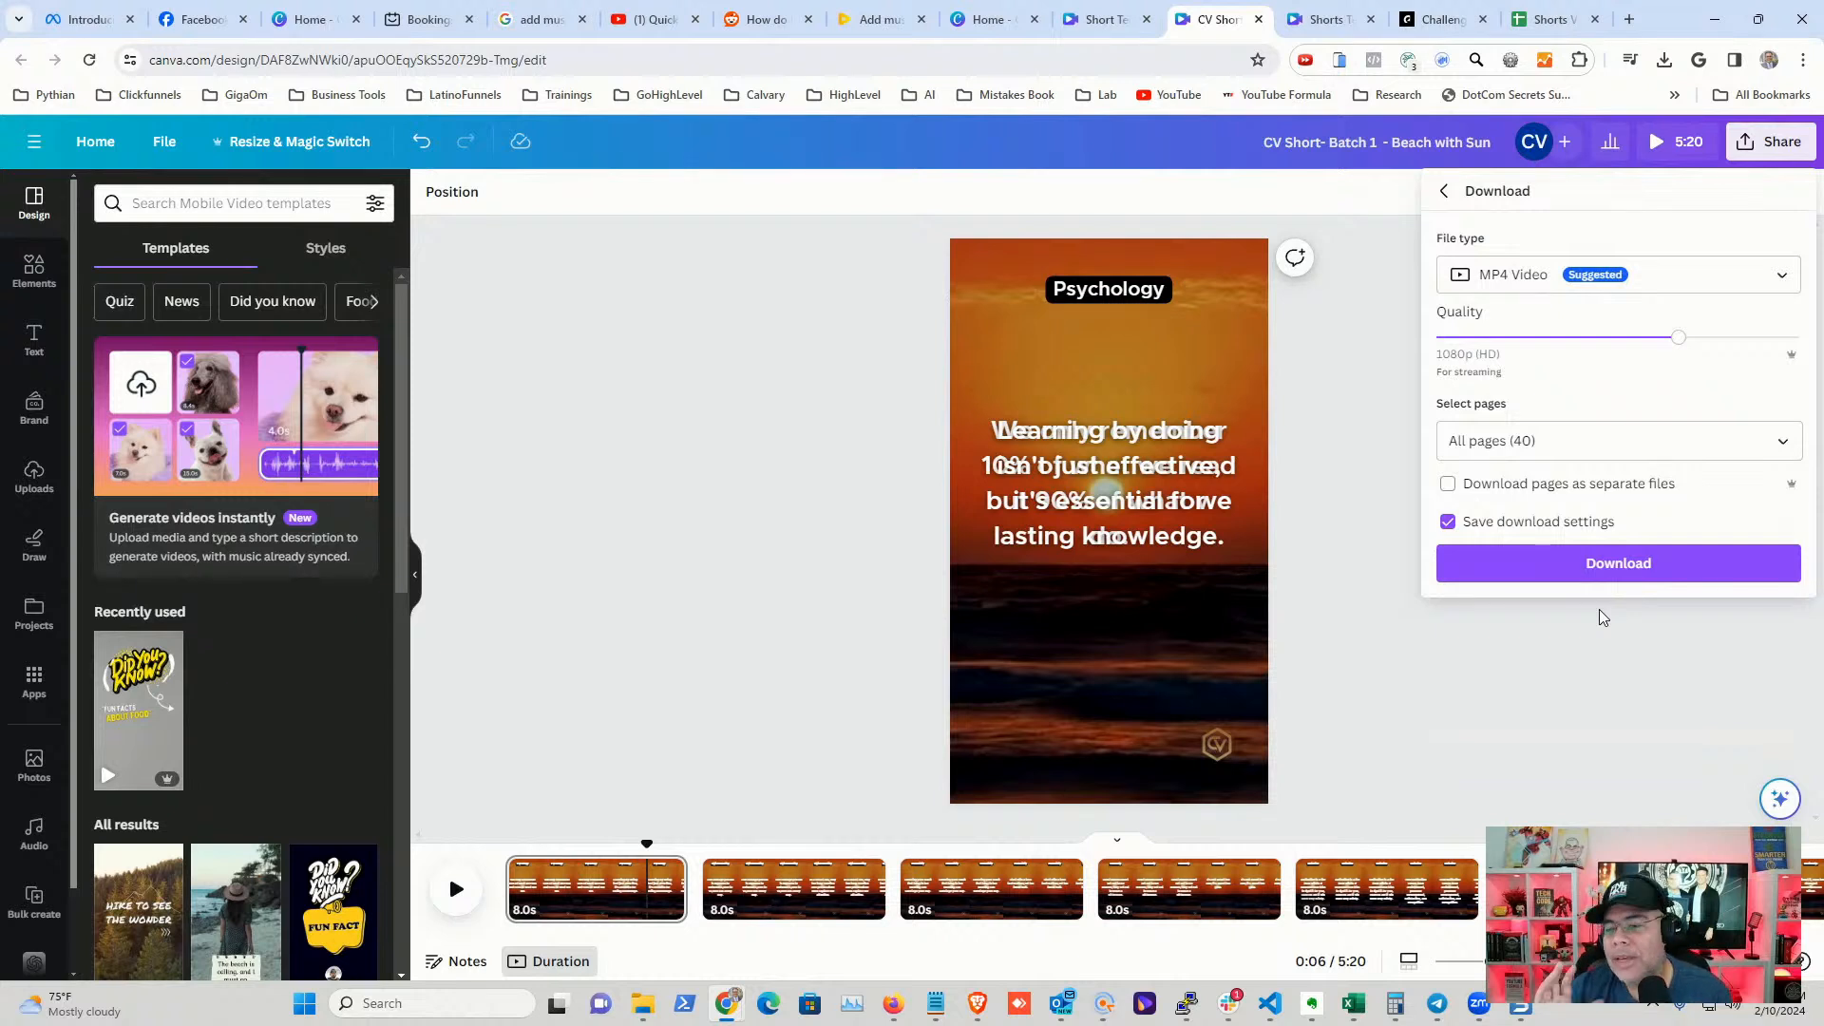
click(1446, 486)
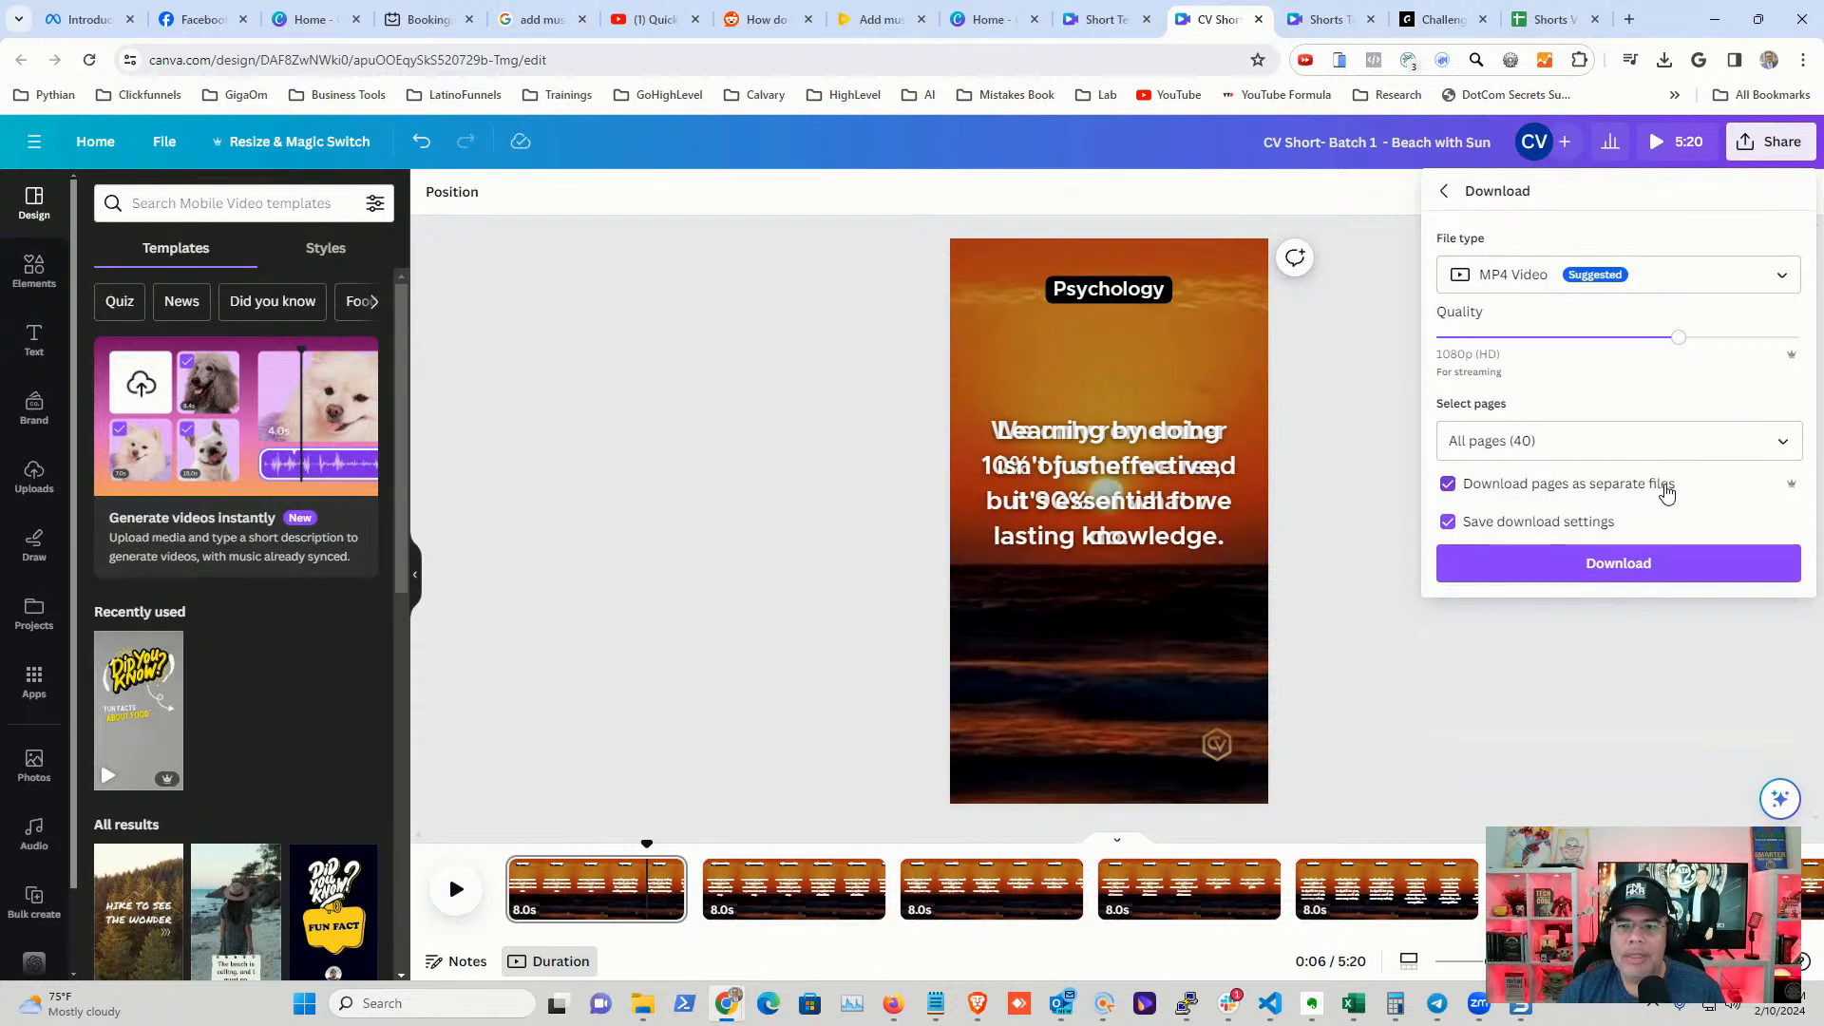
click(1615, 564)
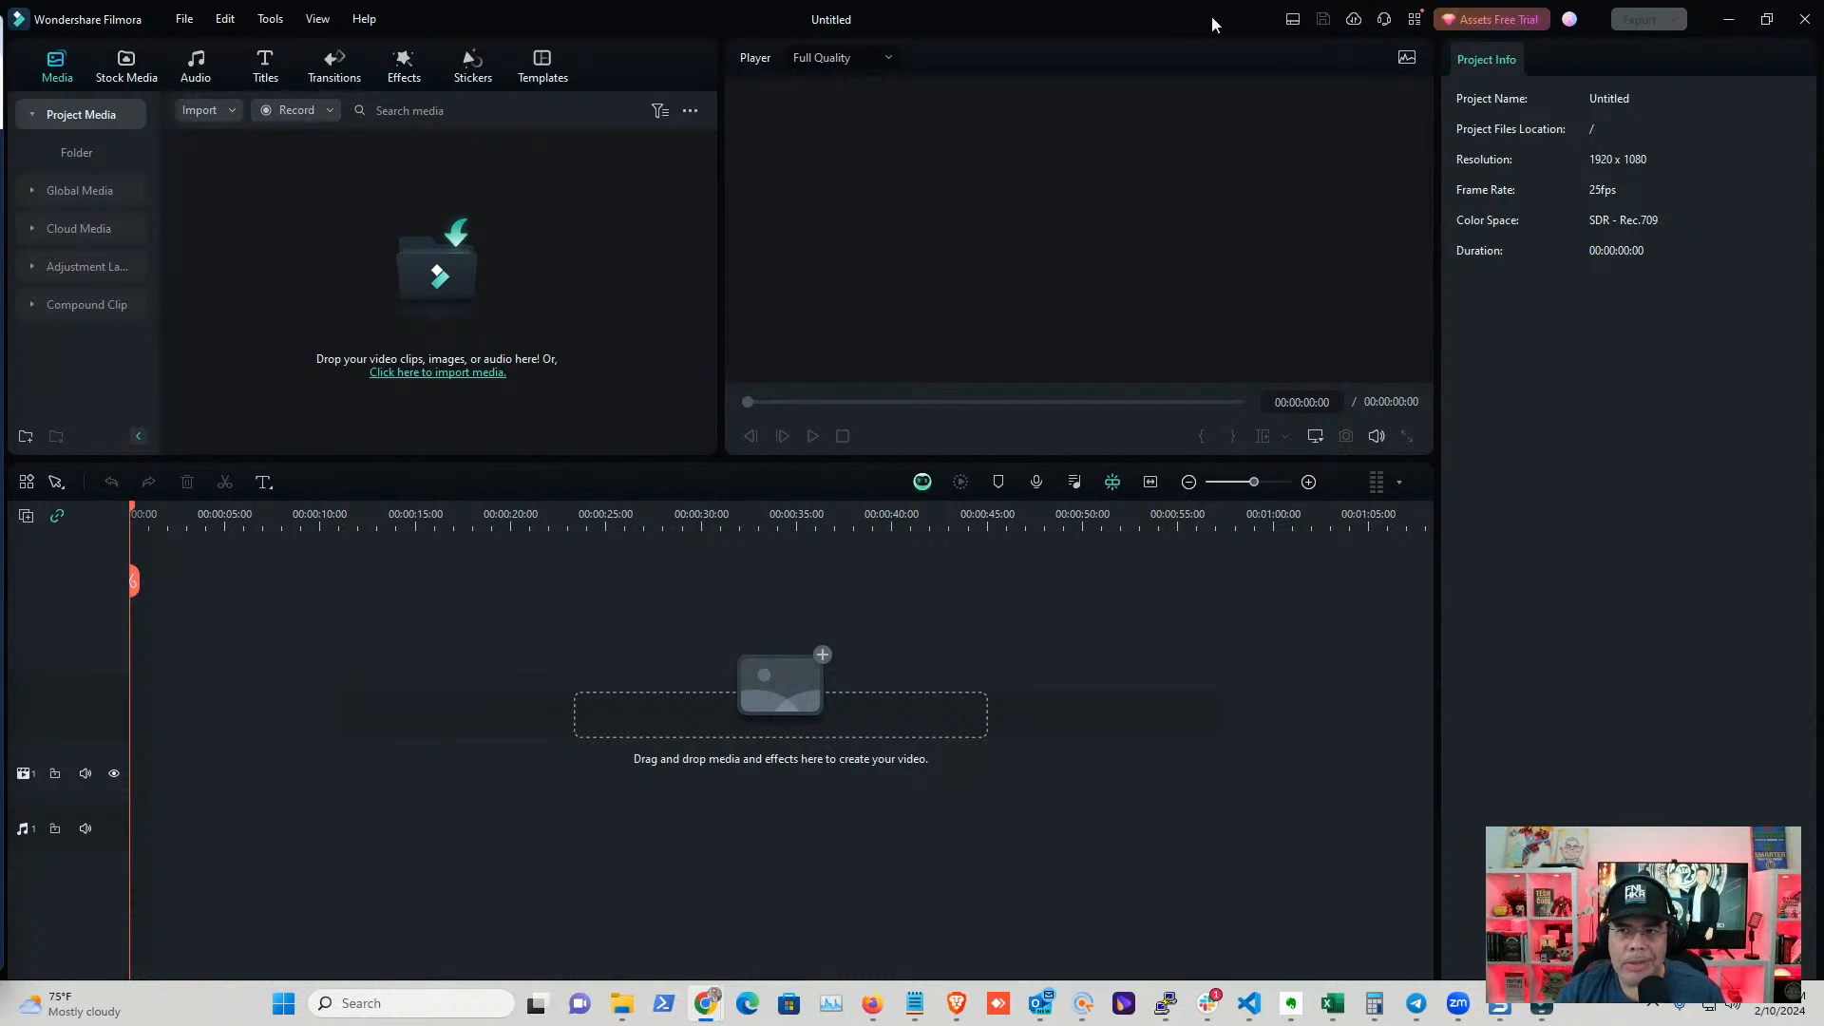
- Switch to the browser and open the Filmora website, filmora.wondershare.com, in a new tab to show the Filmora 13 heading
click(1731, 20)
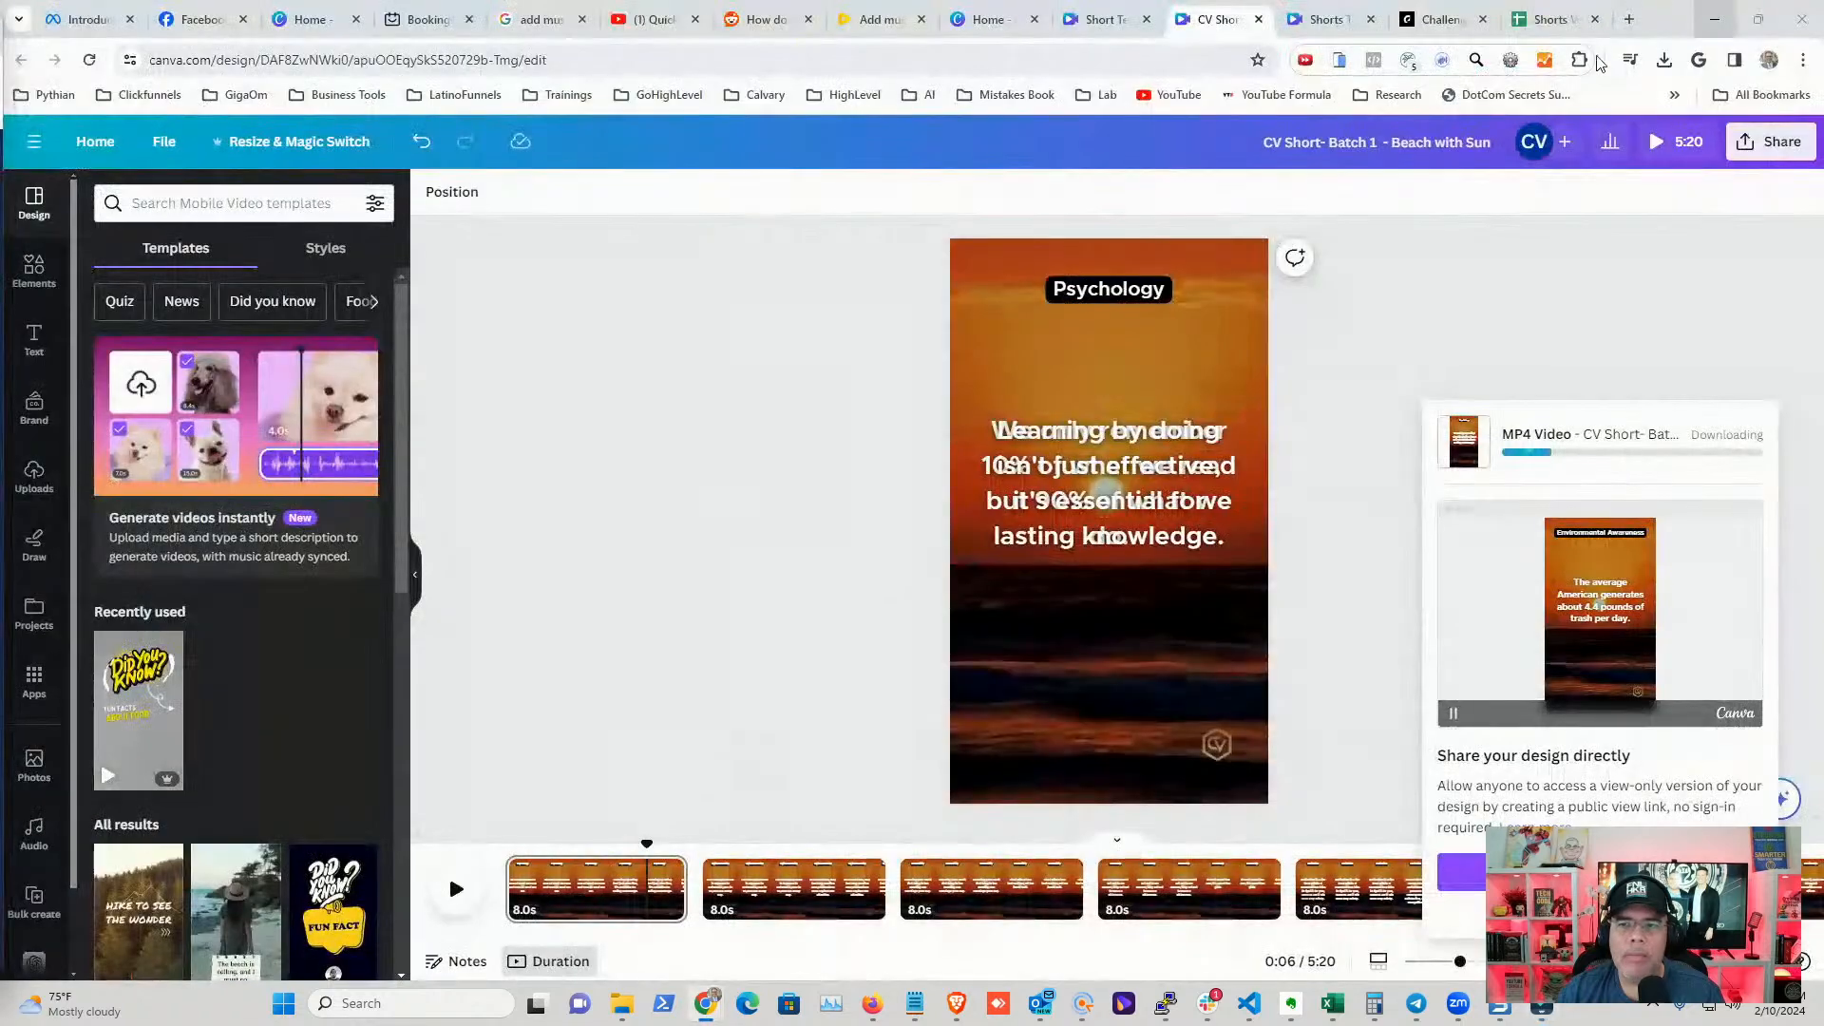
key(ctrl+t)
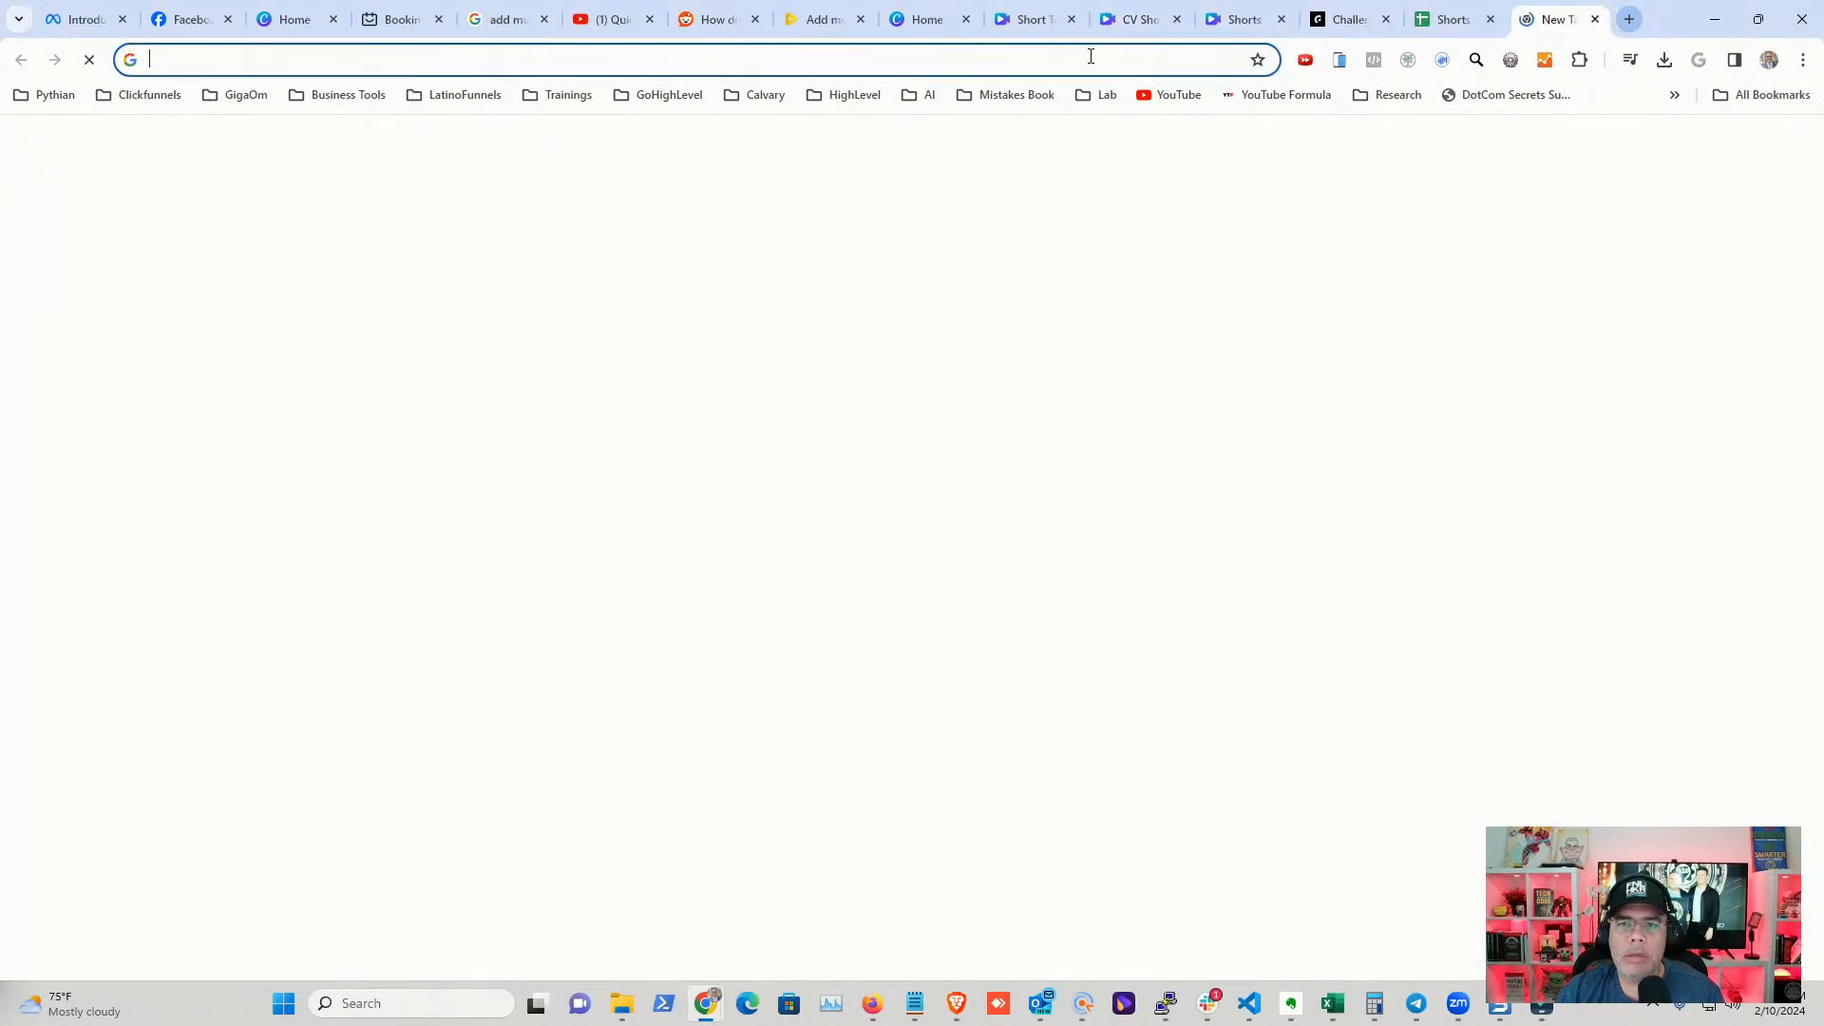
click(1090, 56)
text(filmora)
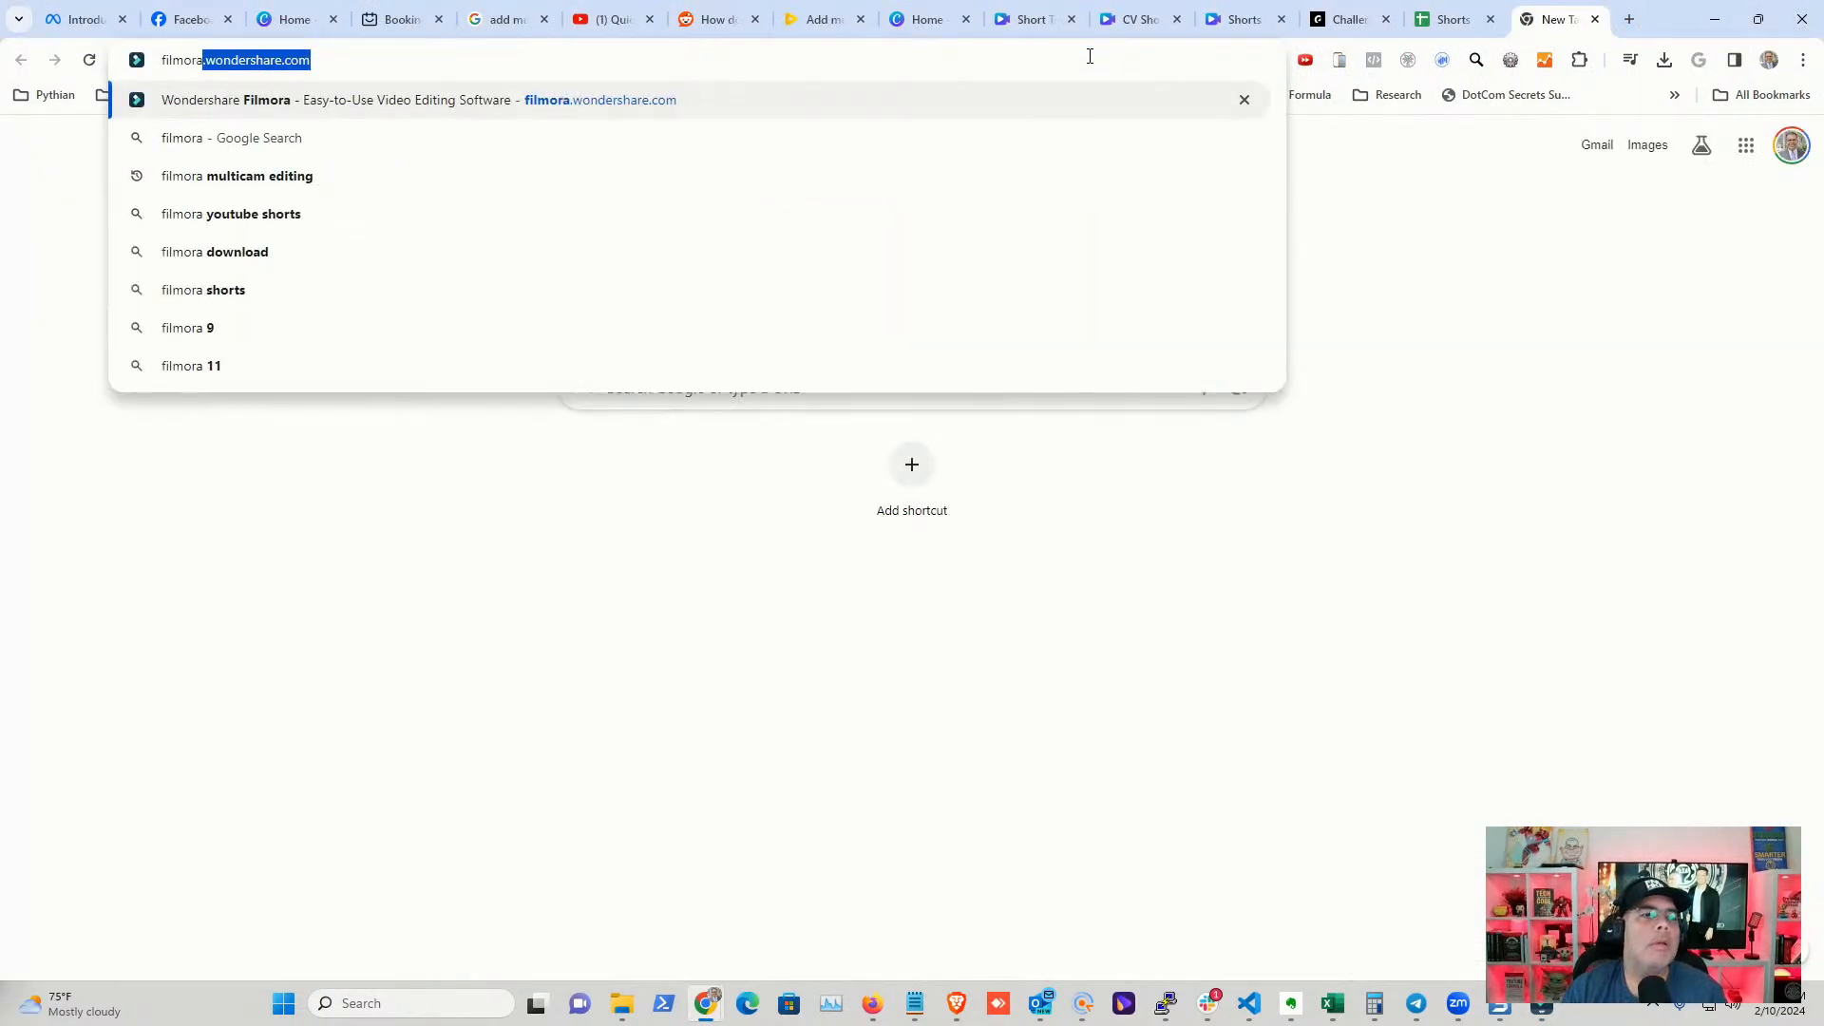
key(Return)
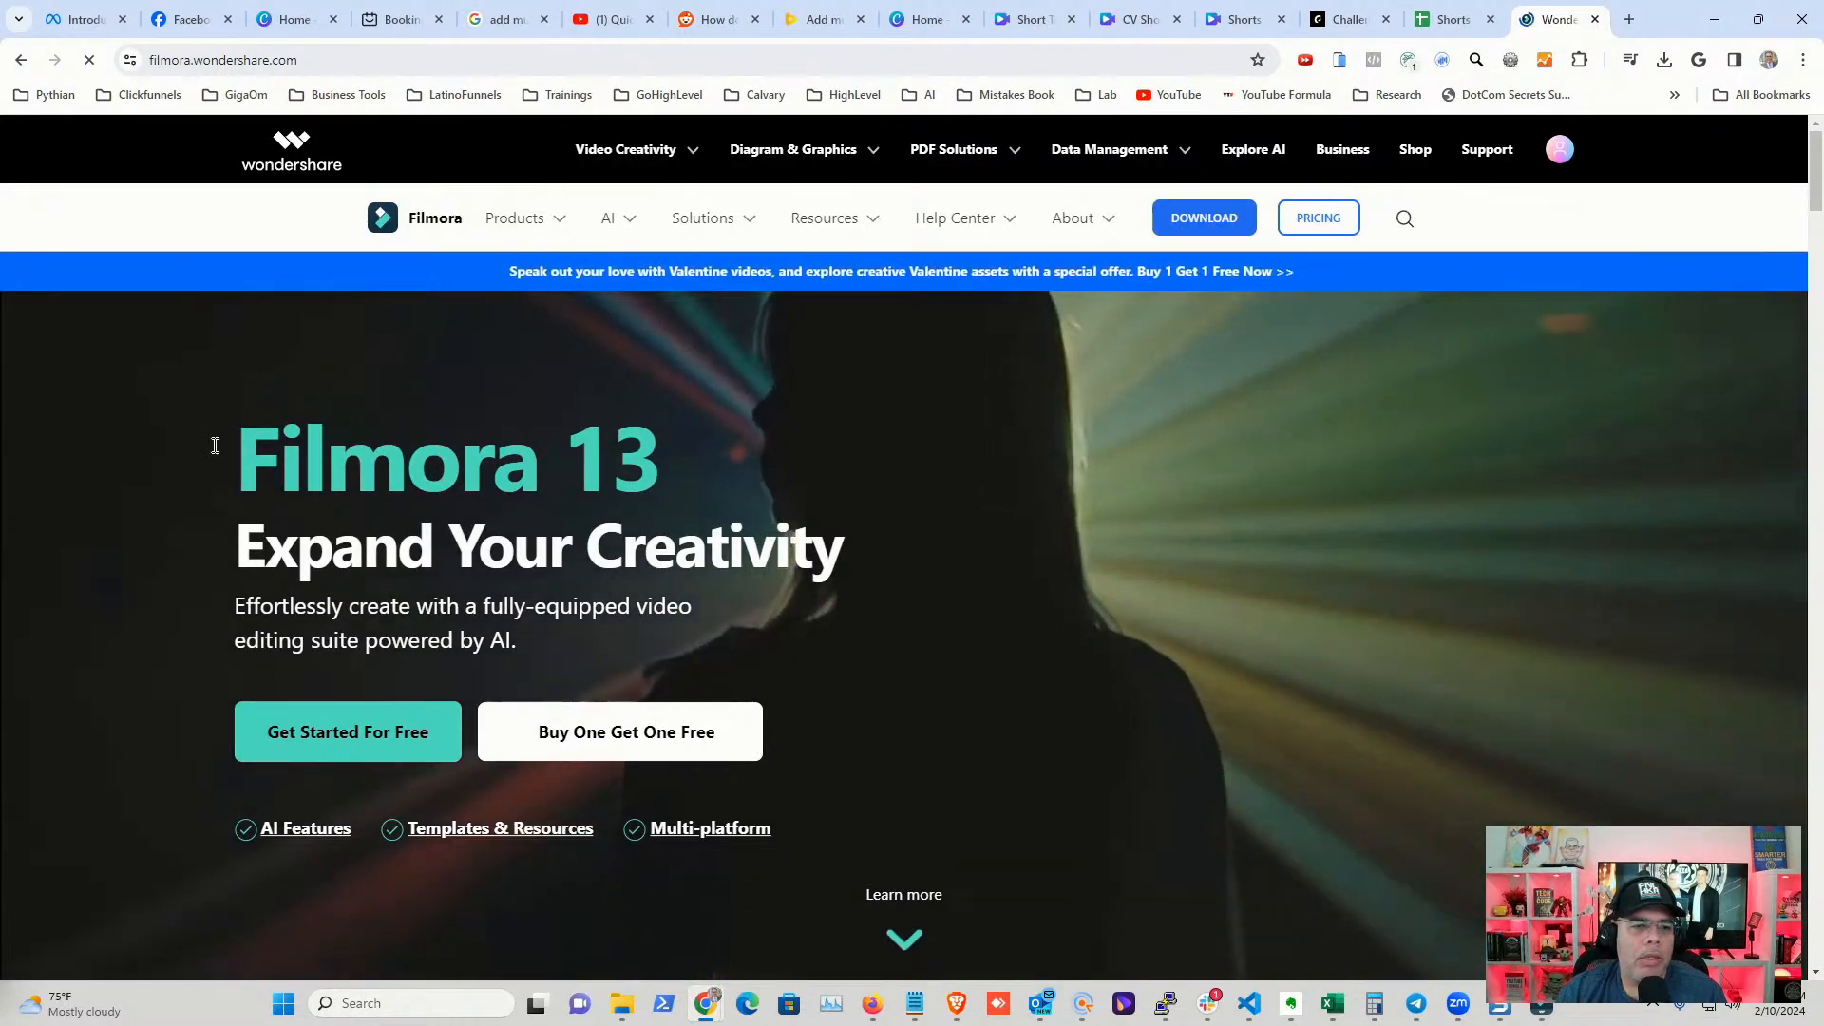
drag(241, 452, 716, 447)
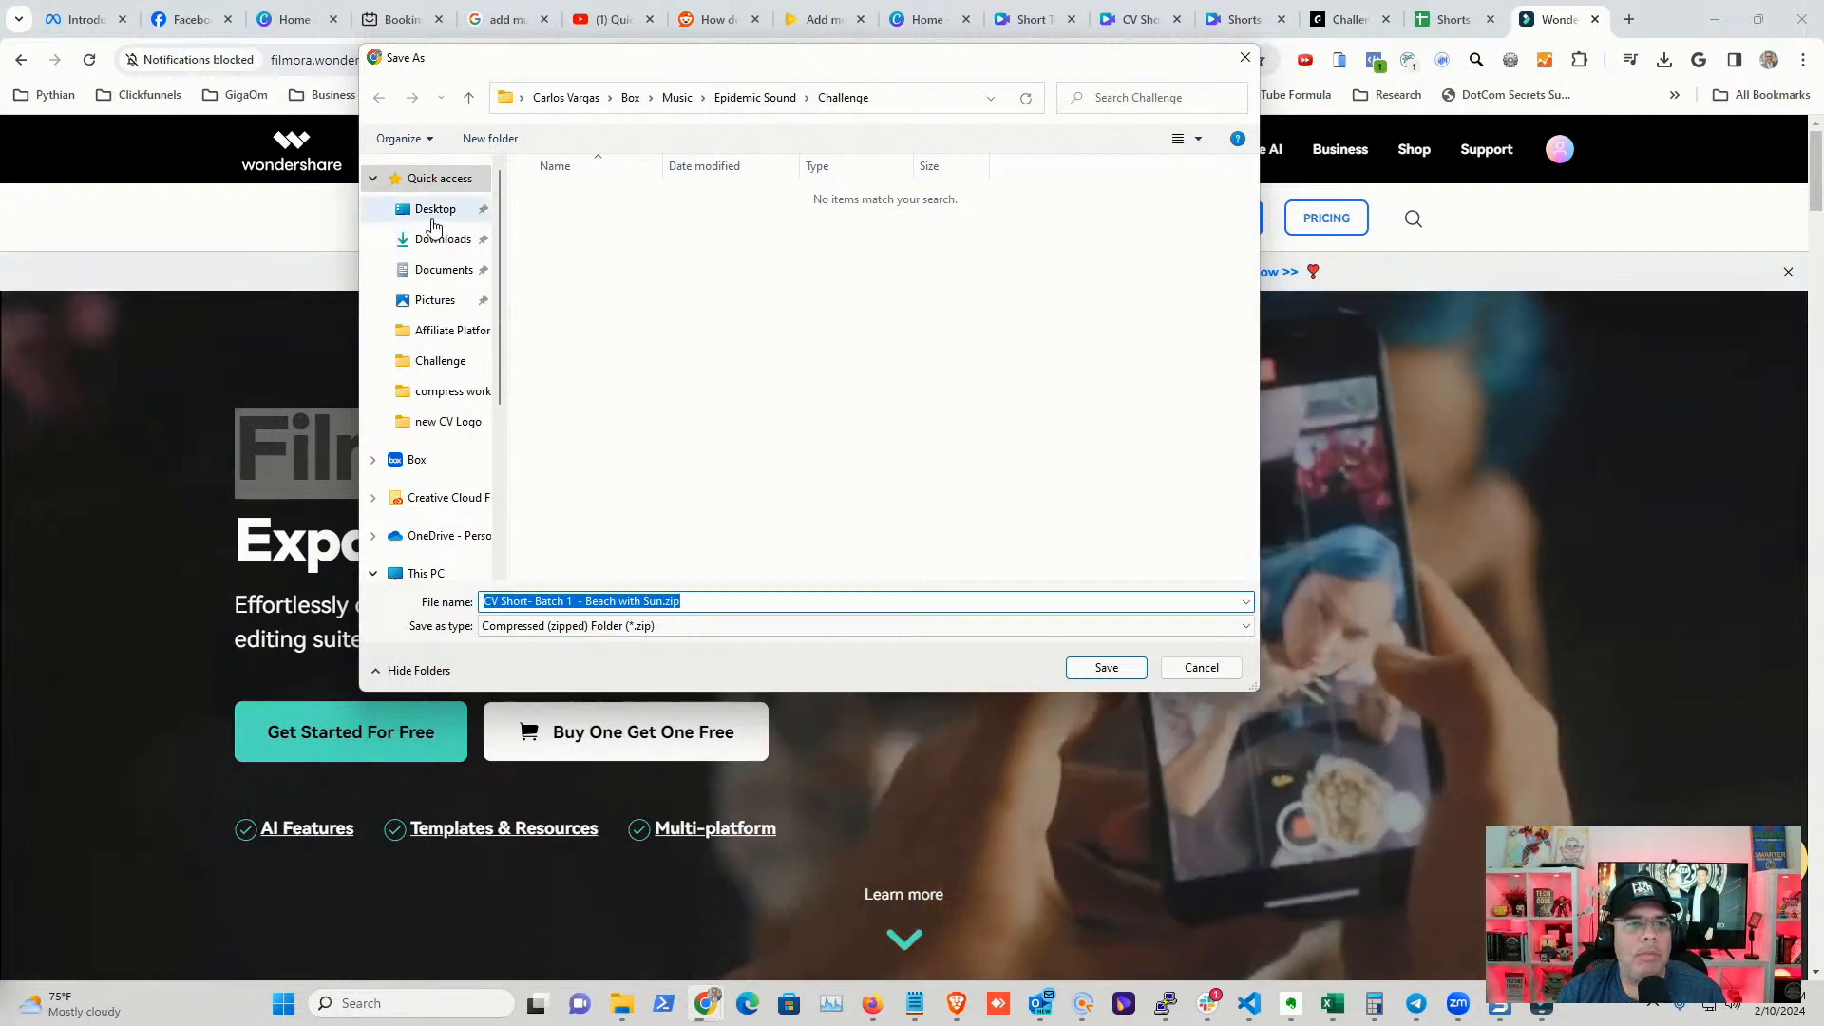
- Save "CV Short- Batch 1 - Beach with Sun.zip" in a new folder named "Shorts" inside Downloads
click(439, 239)
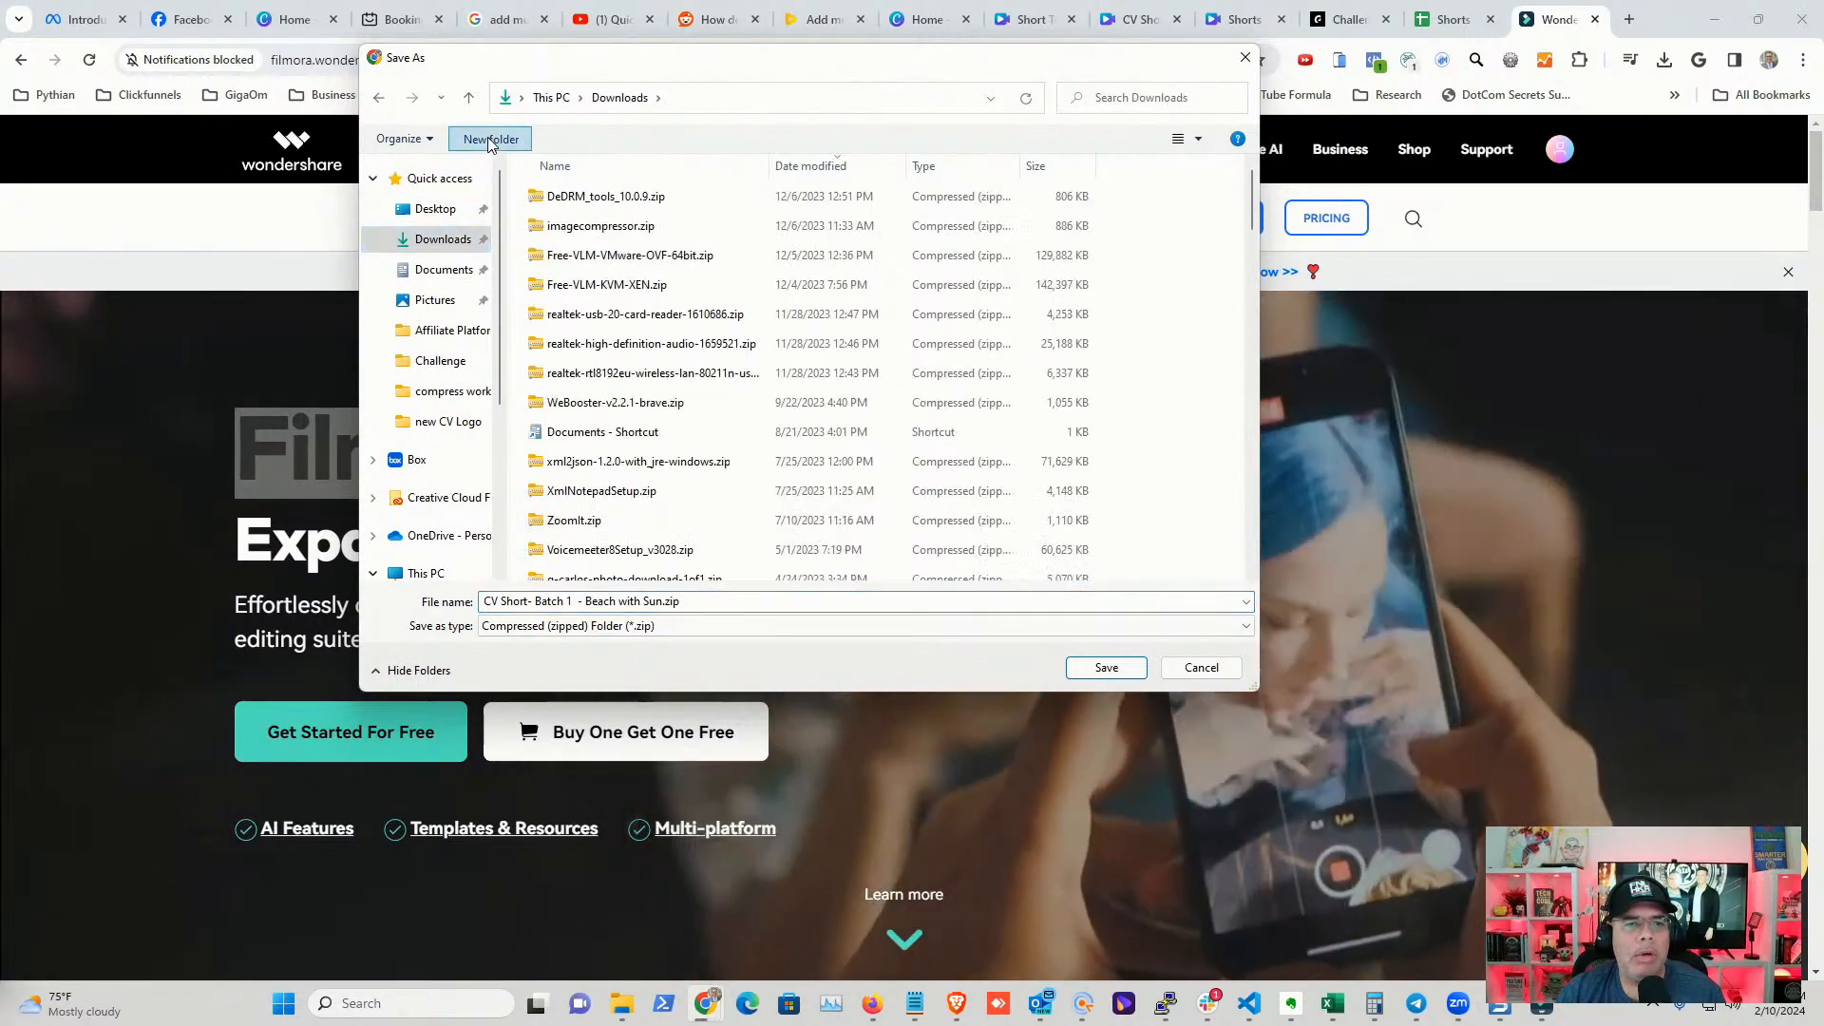
click(489, 139)
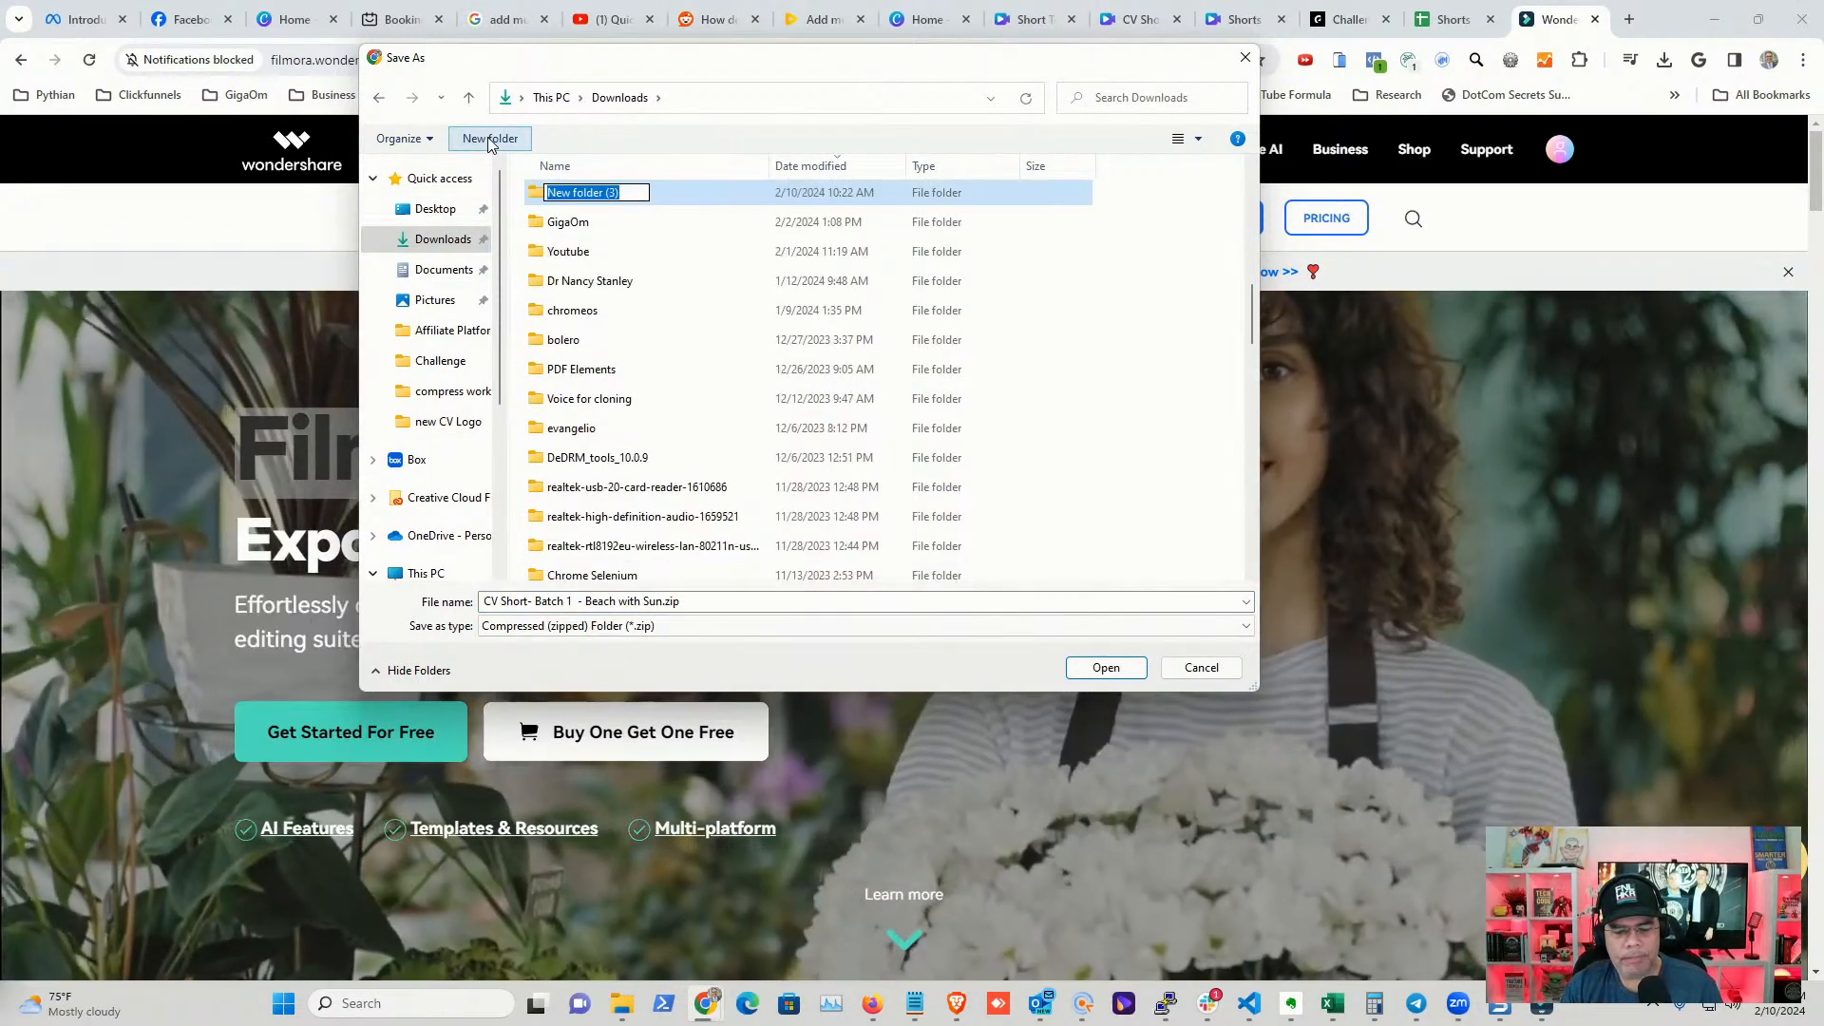
text(Shorts)
key(Return)
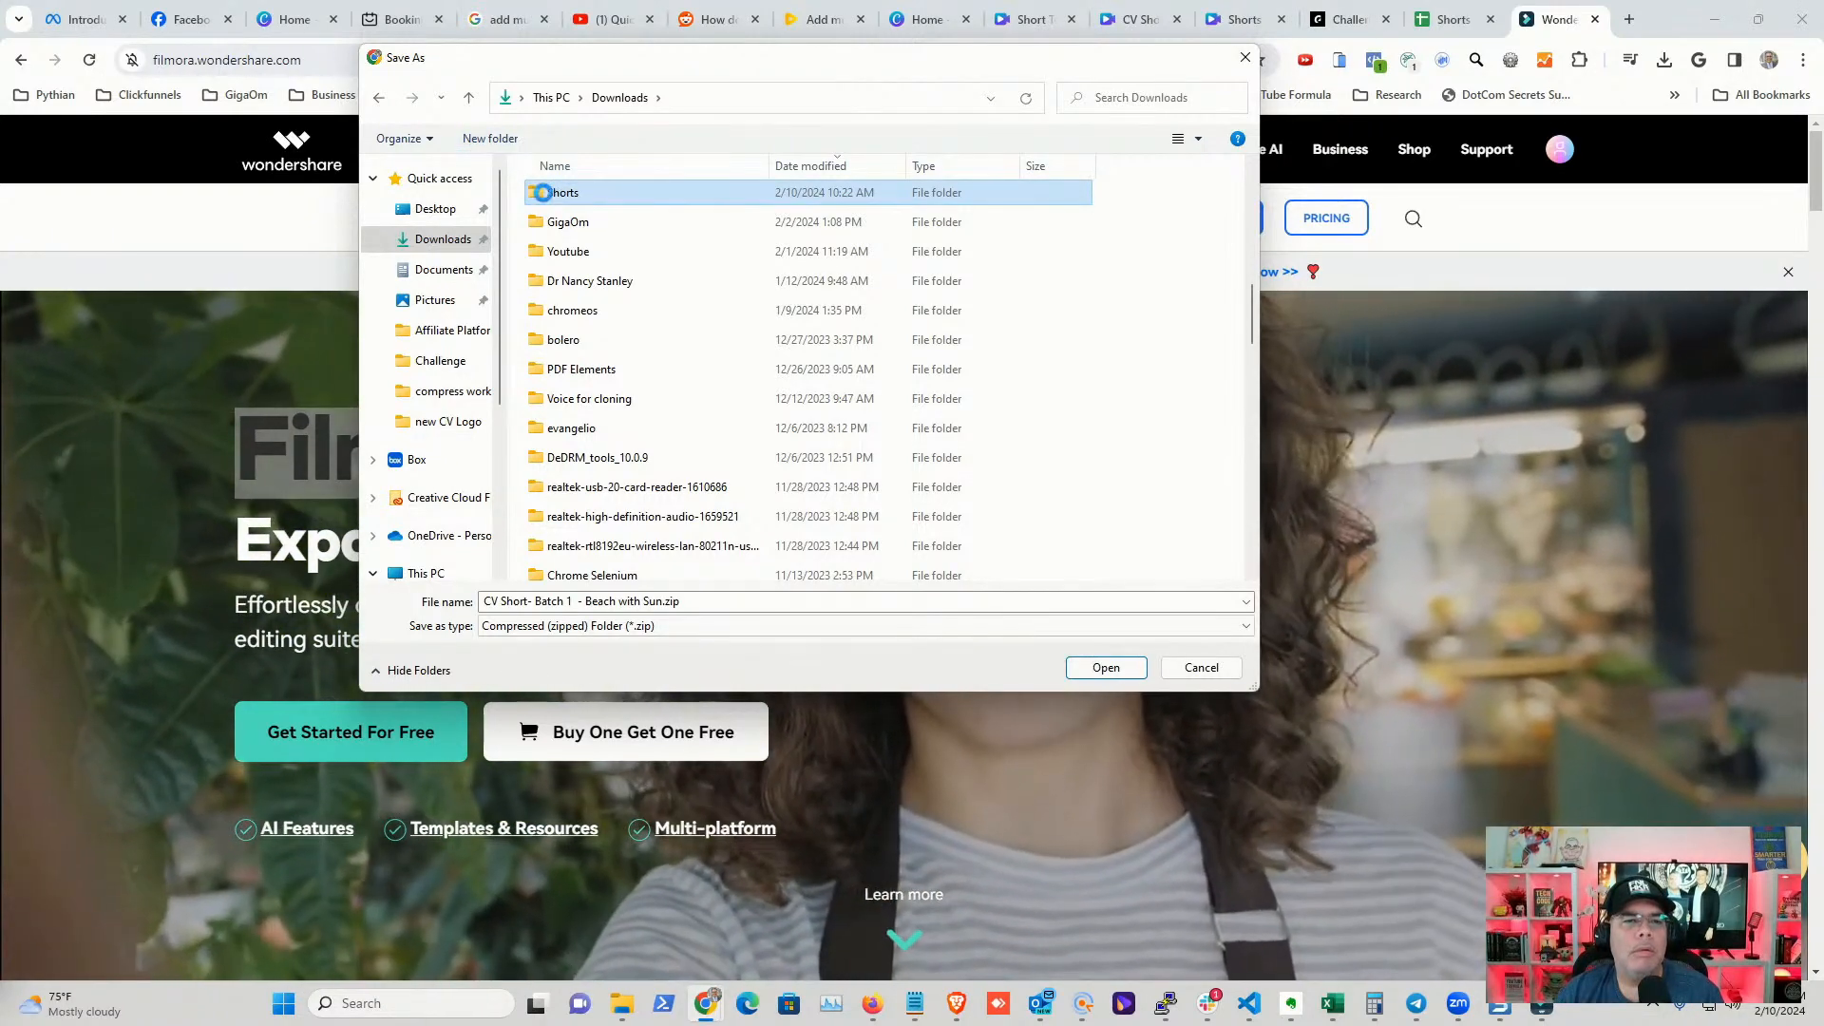
double_click(556, 193)
click(1105, 667)
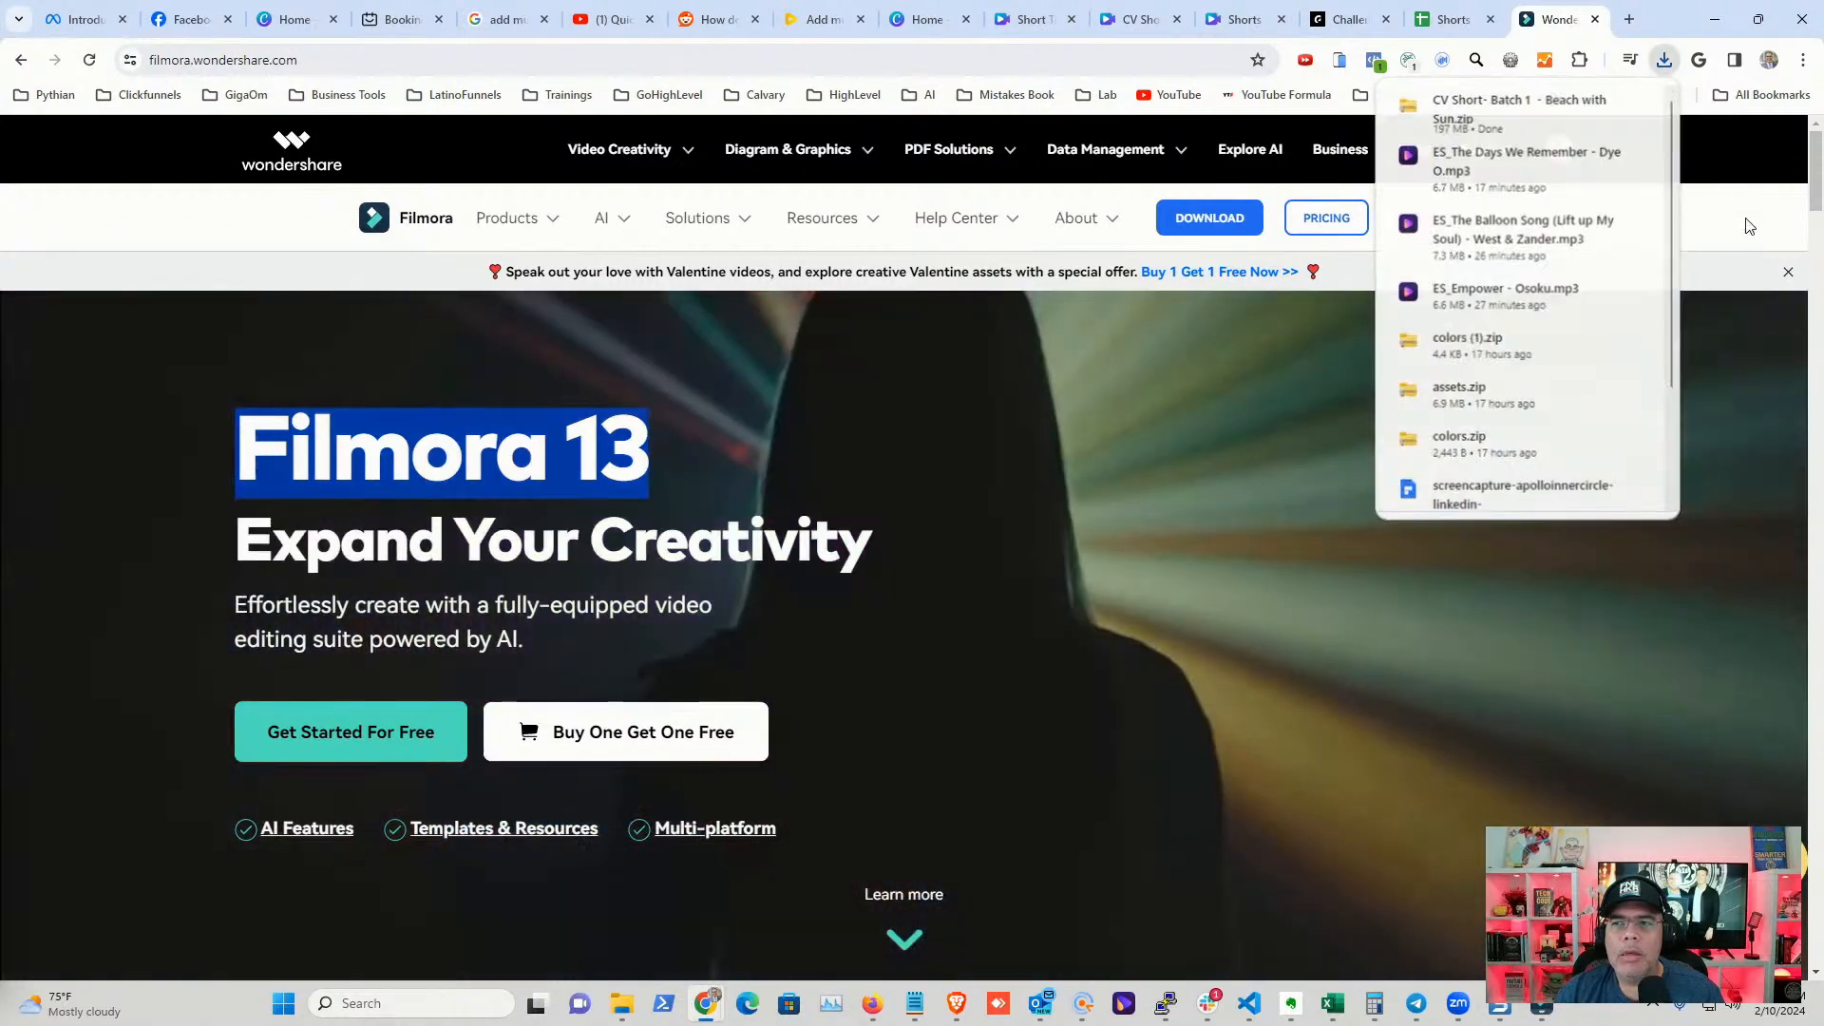
click(1747, 222)
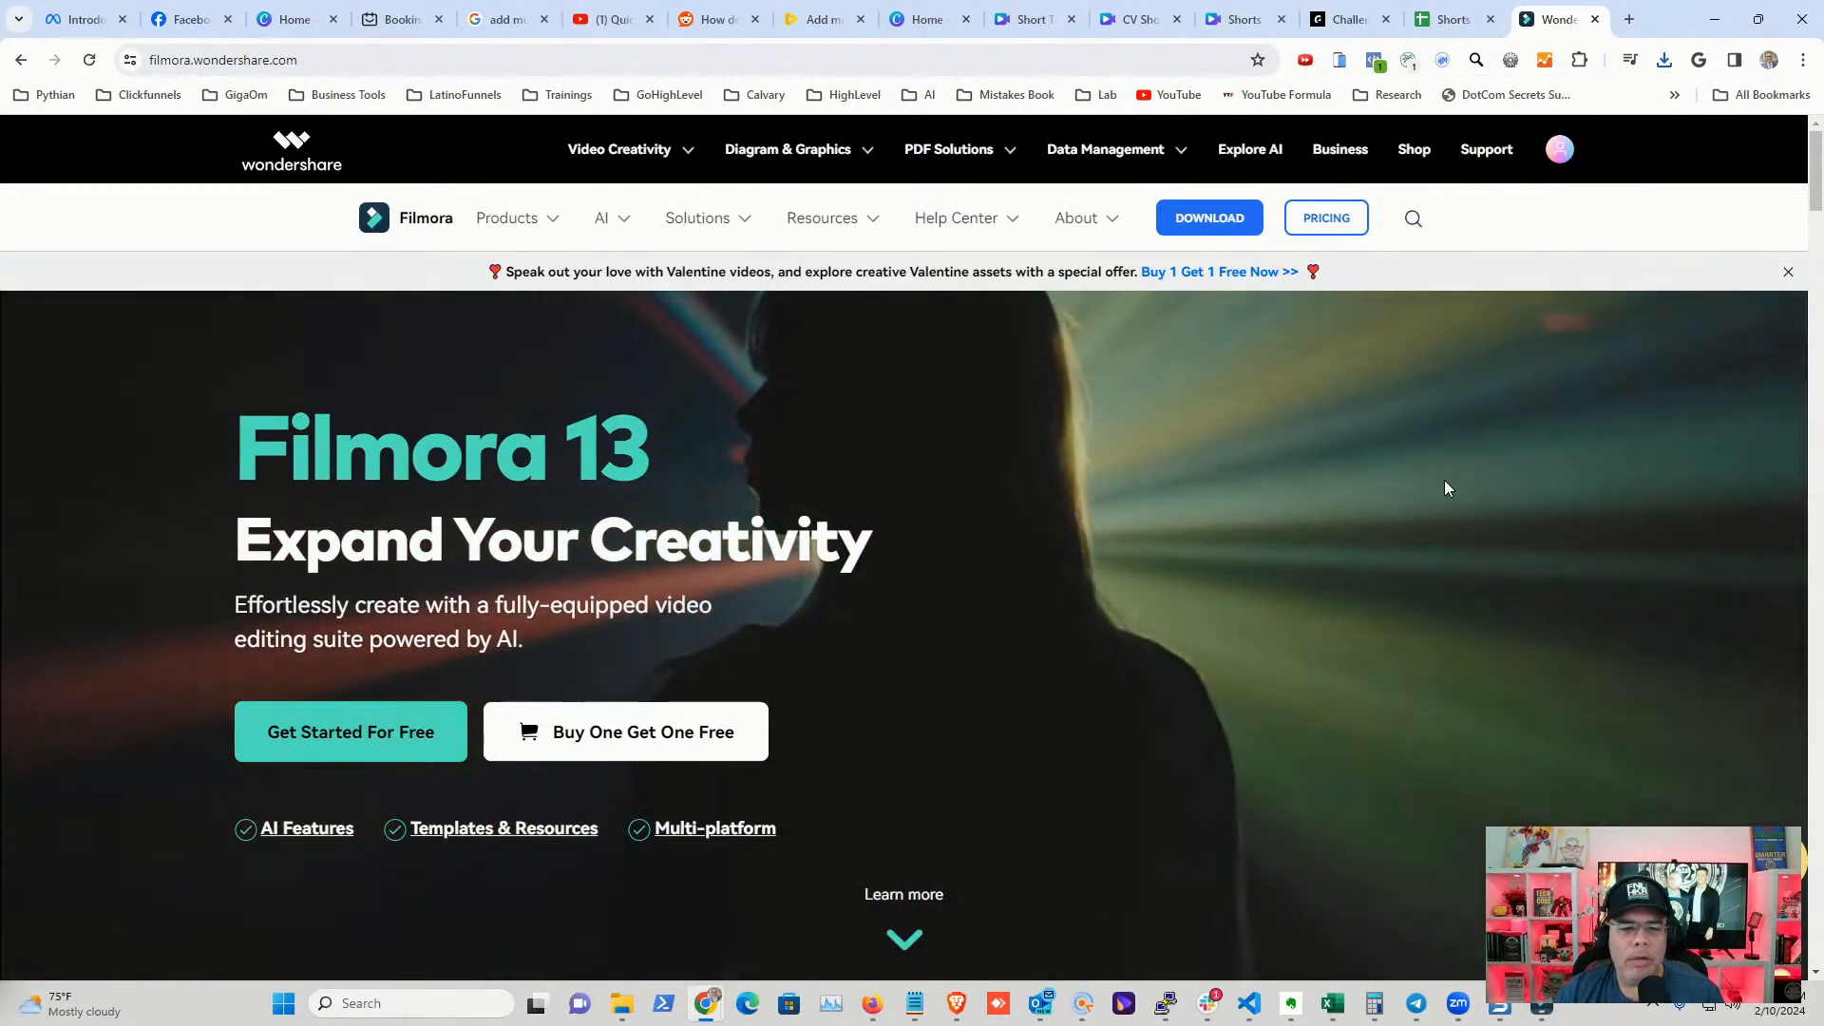
scroll(1393, 488, down, 6)
scroll(1391, 488, up, 6)
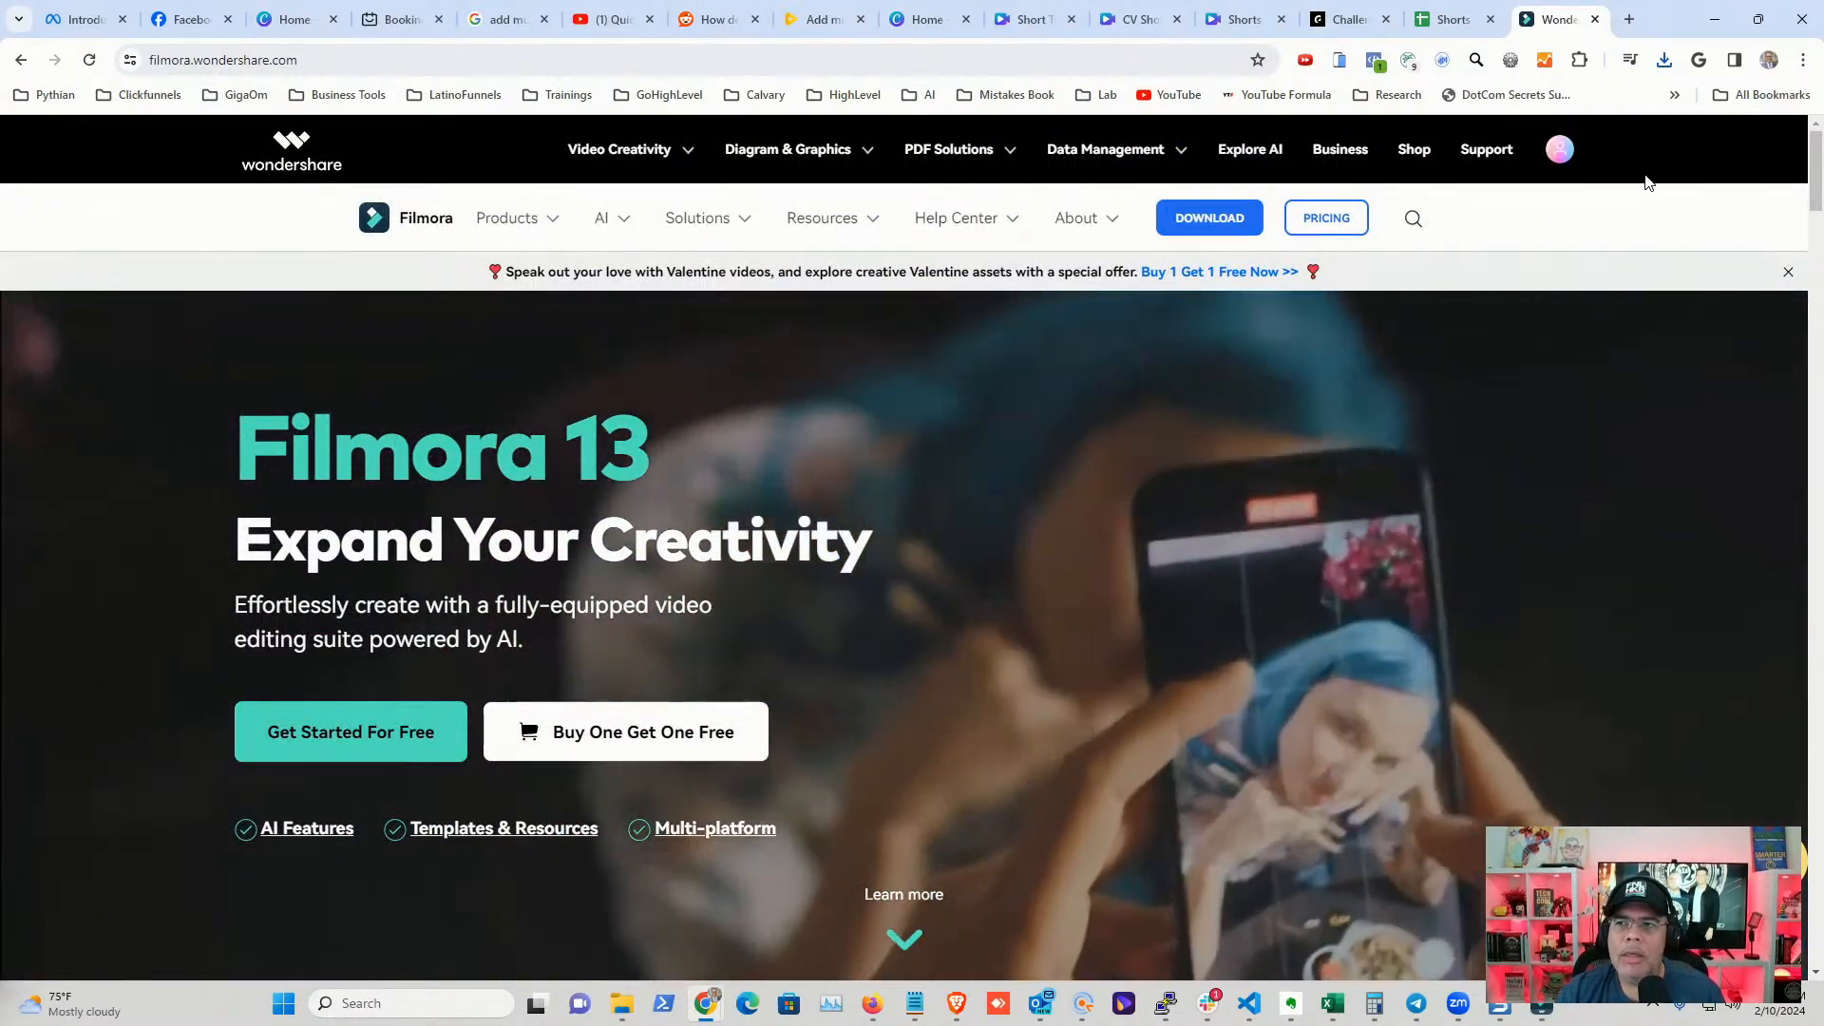
- Switch to Filmora, import the "ES_The Days We Remember" music track into the project media, and briefly preview it
click(1541, 1009)
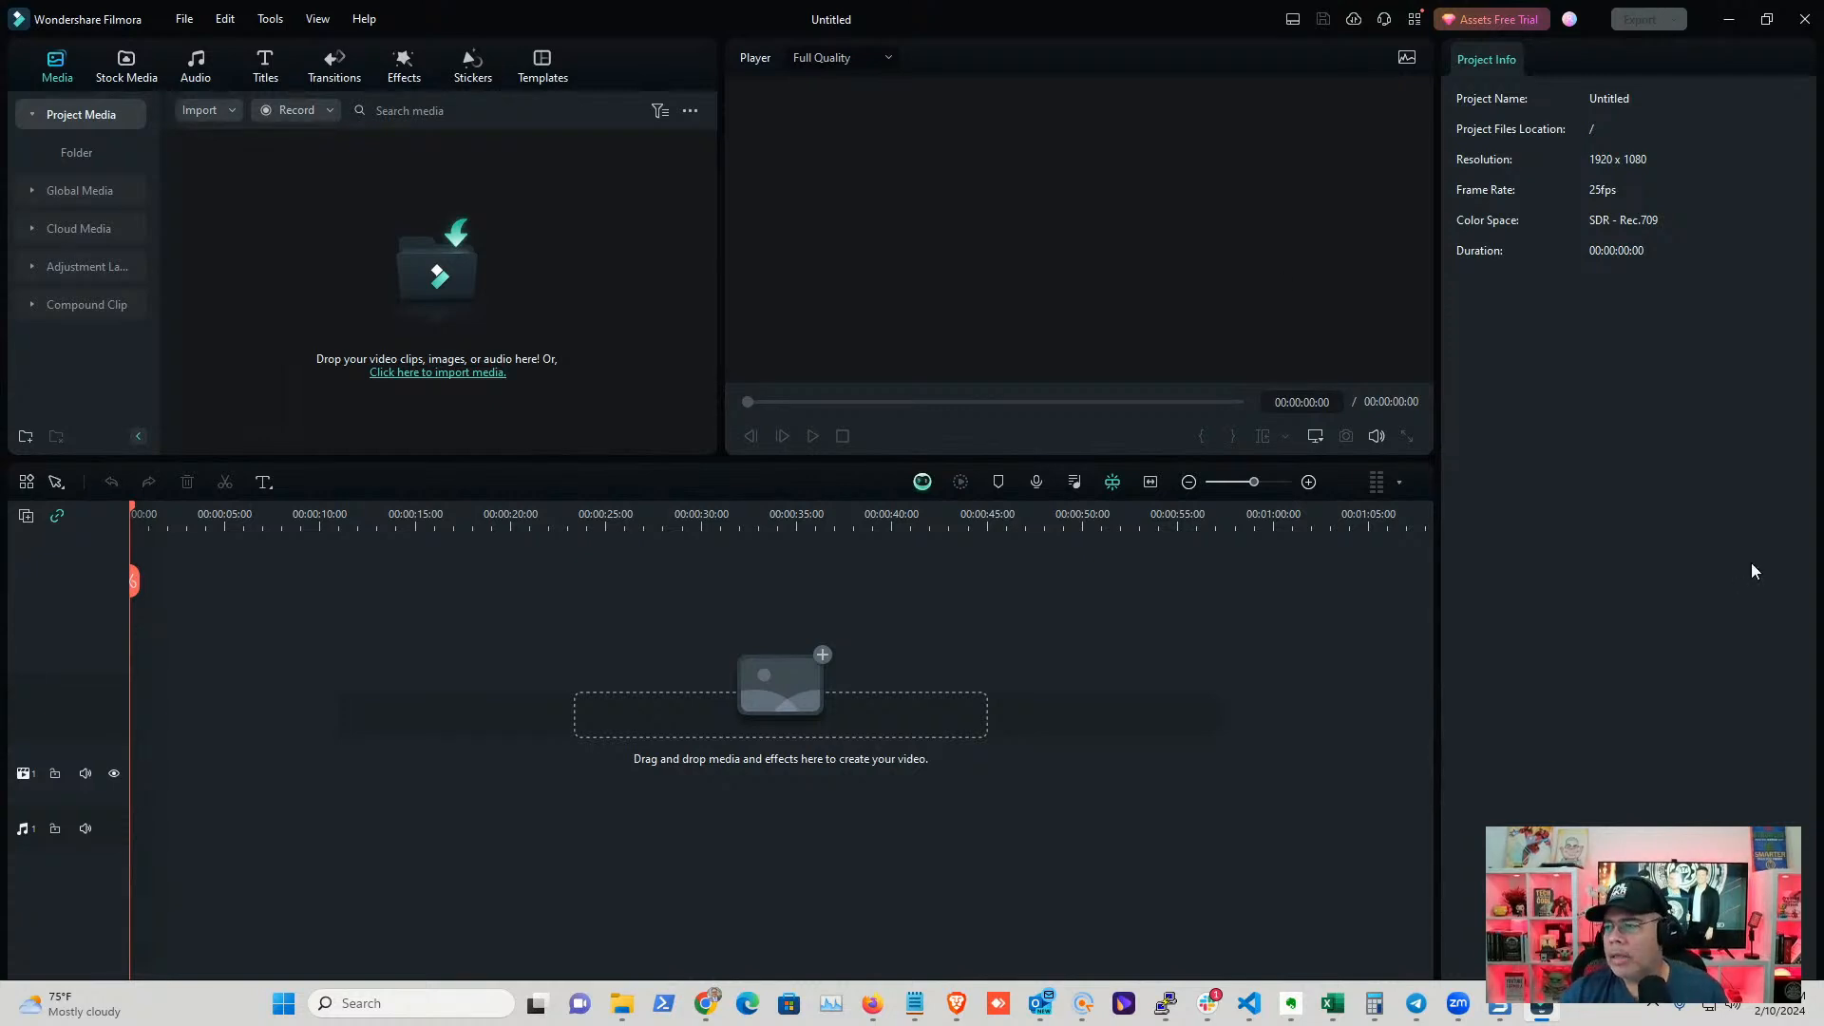
key(alt+Tab)
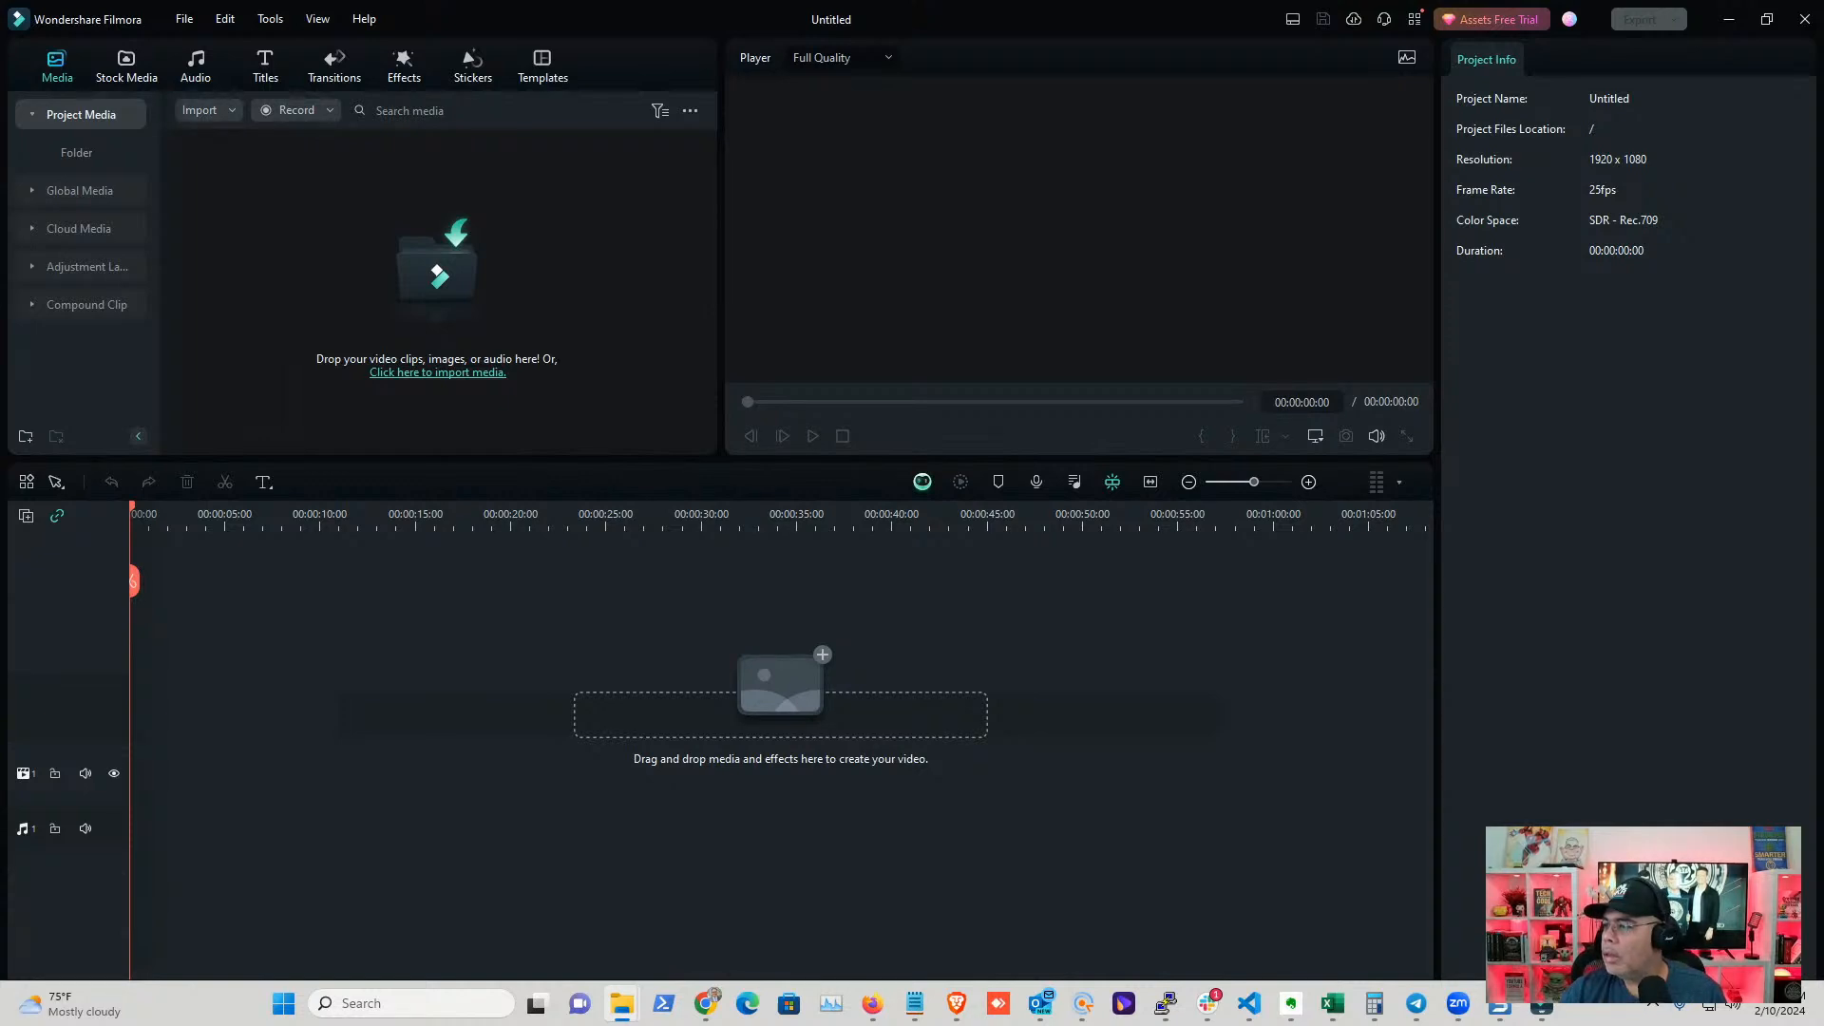
drag(602, 372, 423, 242)
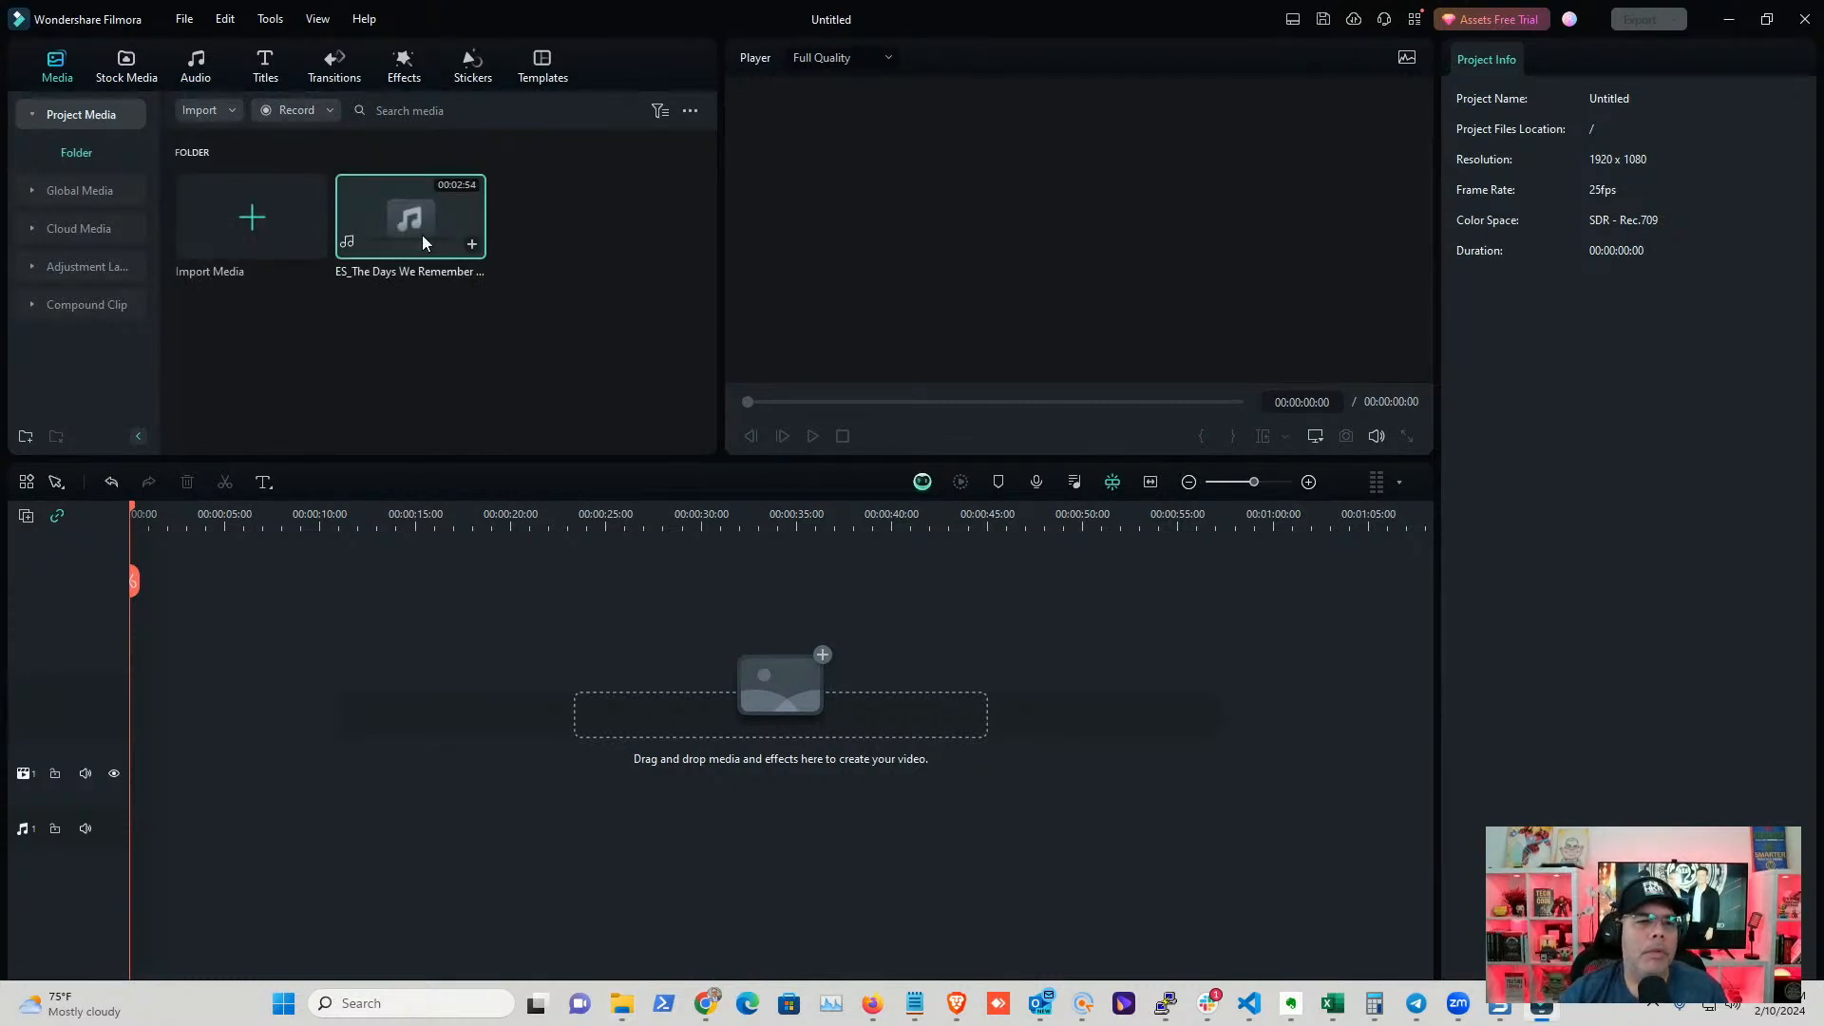
double_click(412, 228)
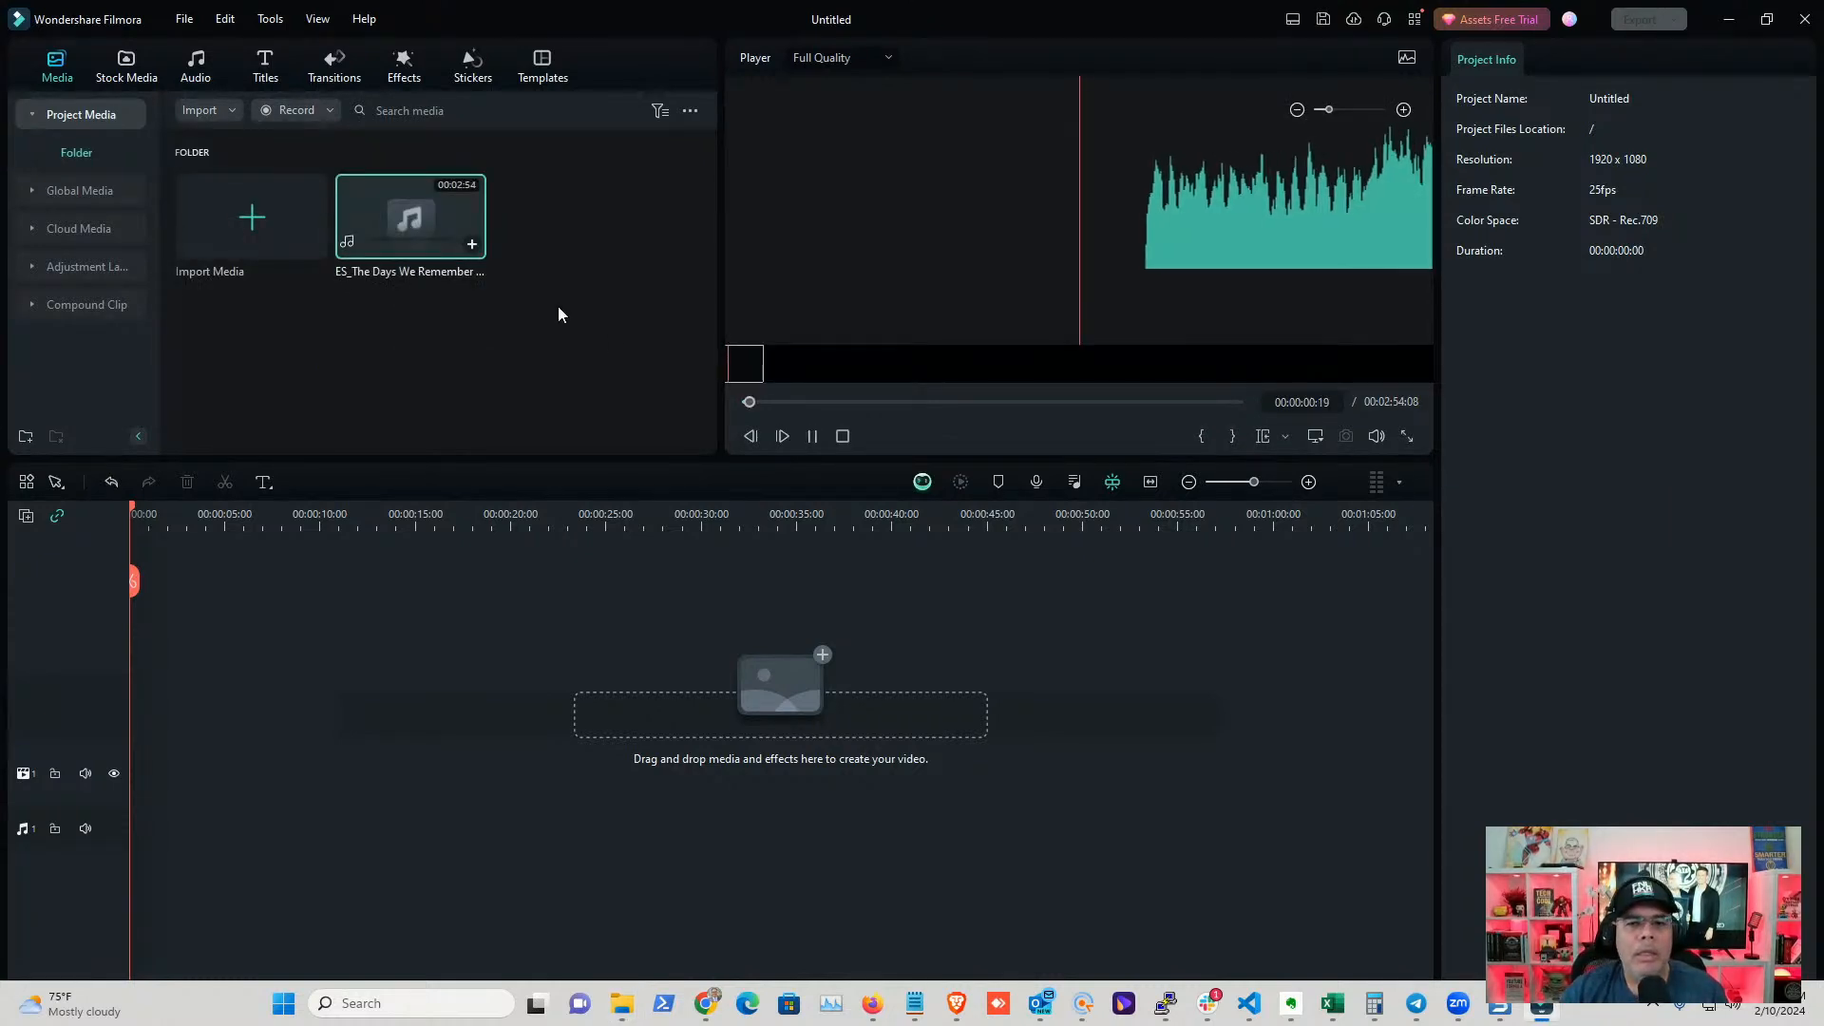
click(812, 436)
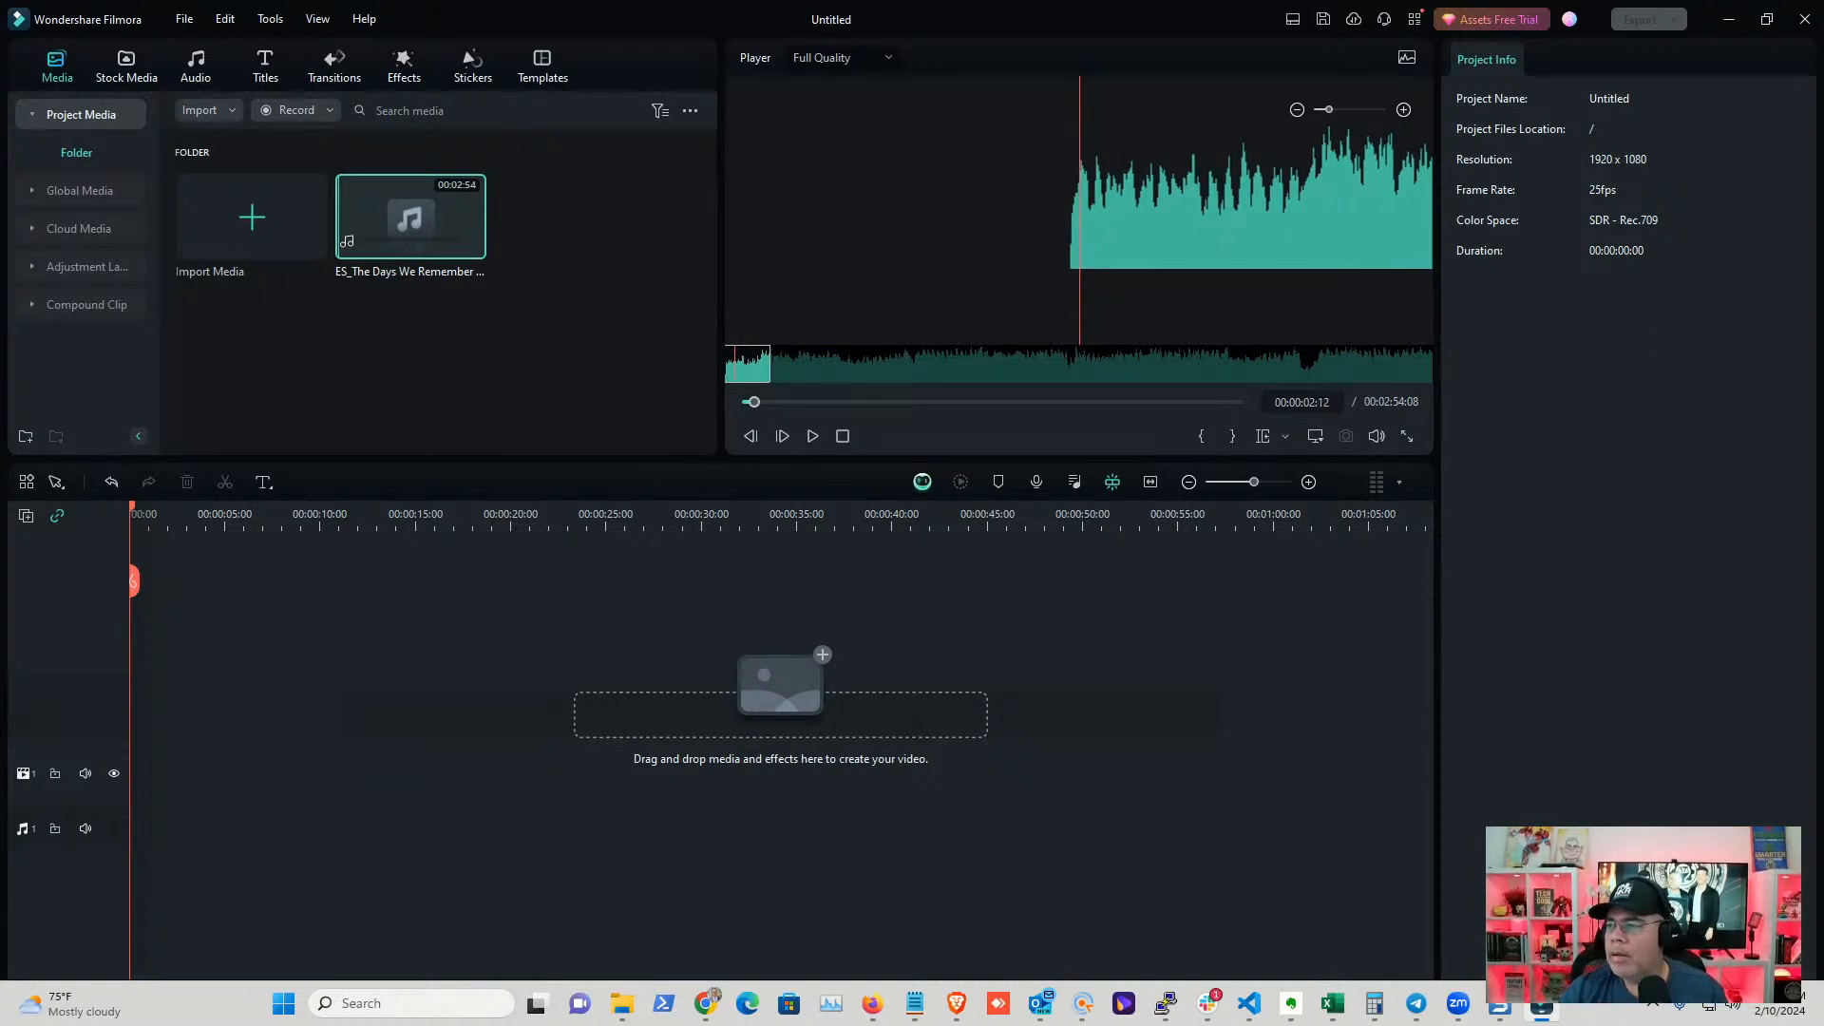
- Show the downloaded "CV Short- Batch 1 - Beach with Sun.zip" in its folder and extract it within the Shorts folder
key(alt+Tab)
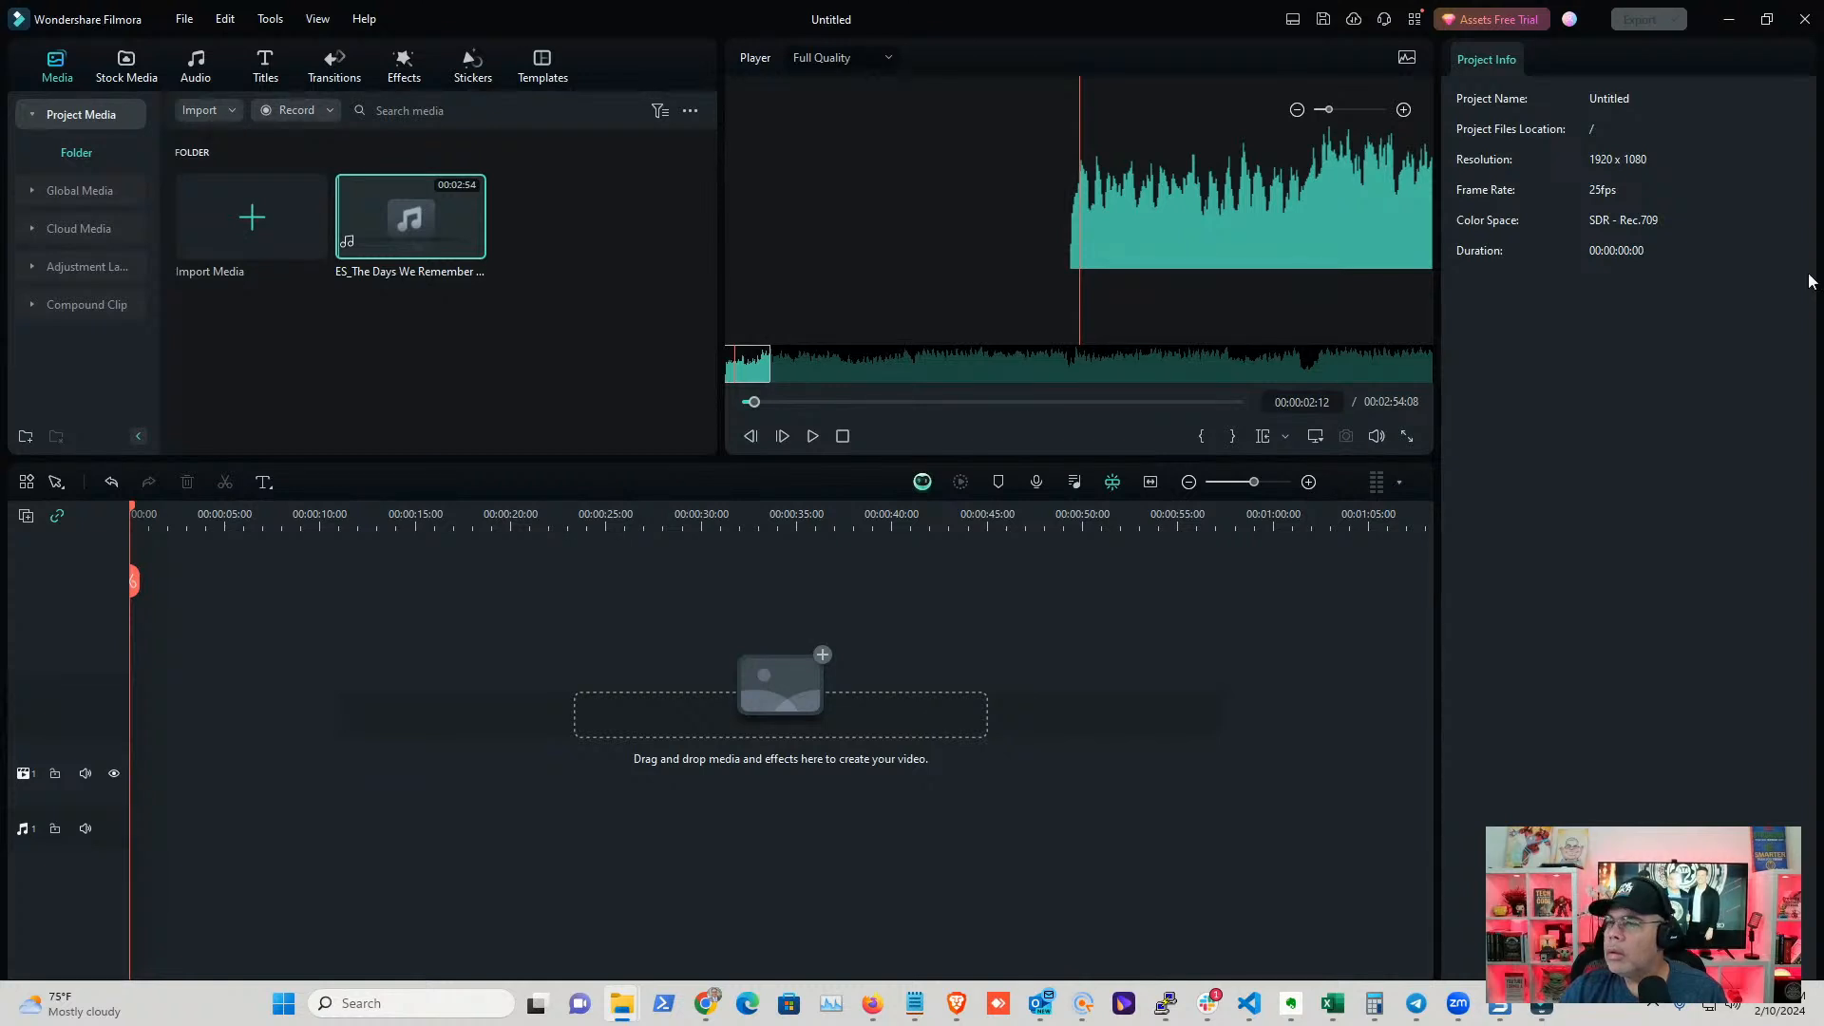
click(1729, 19)
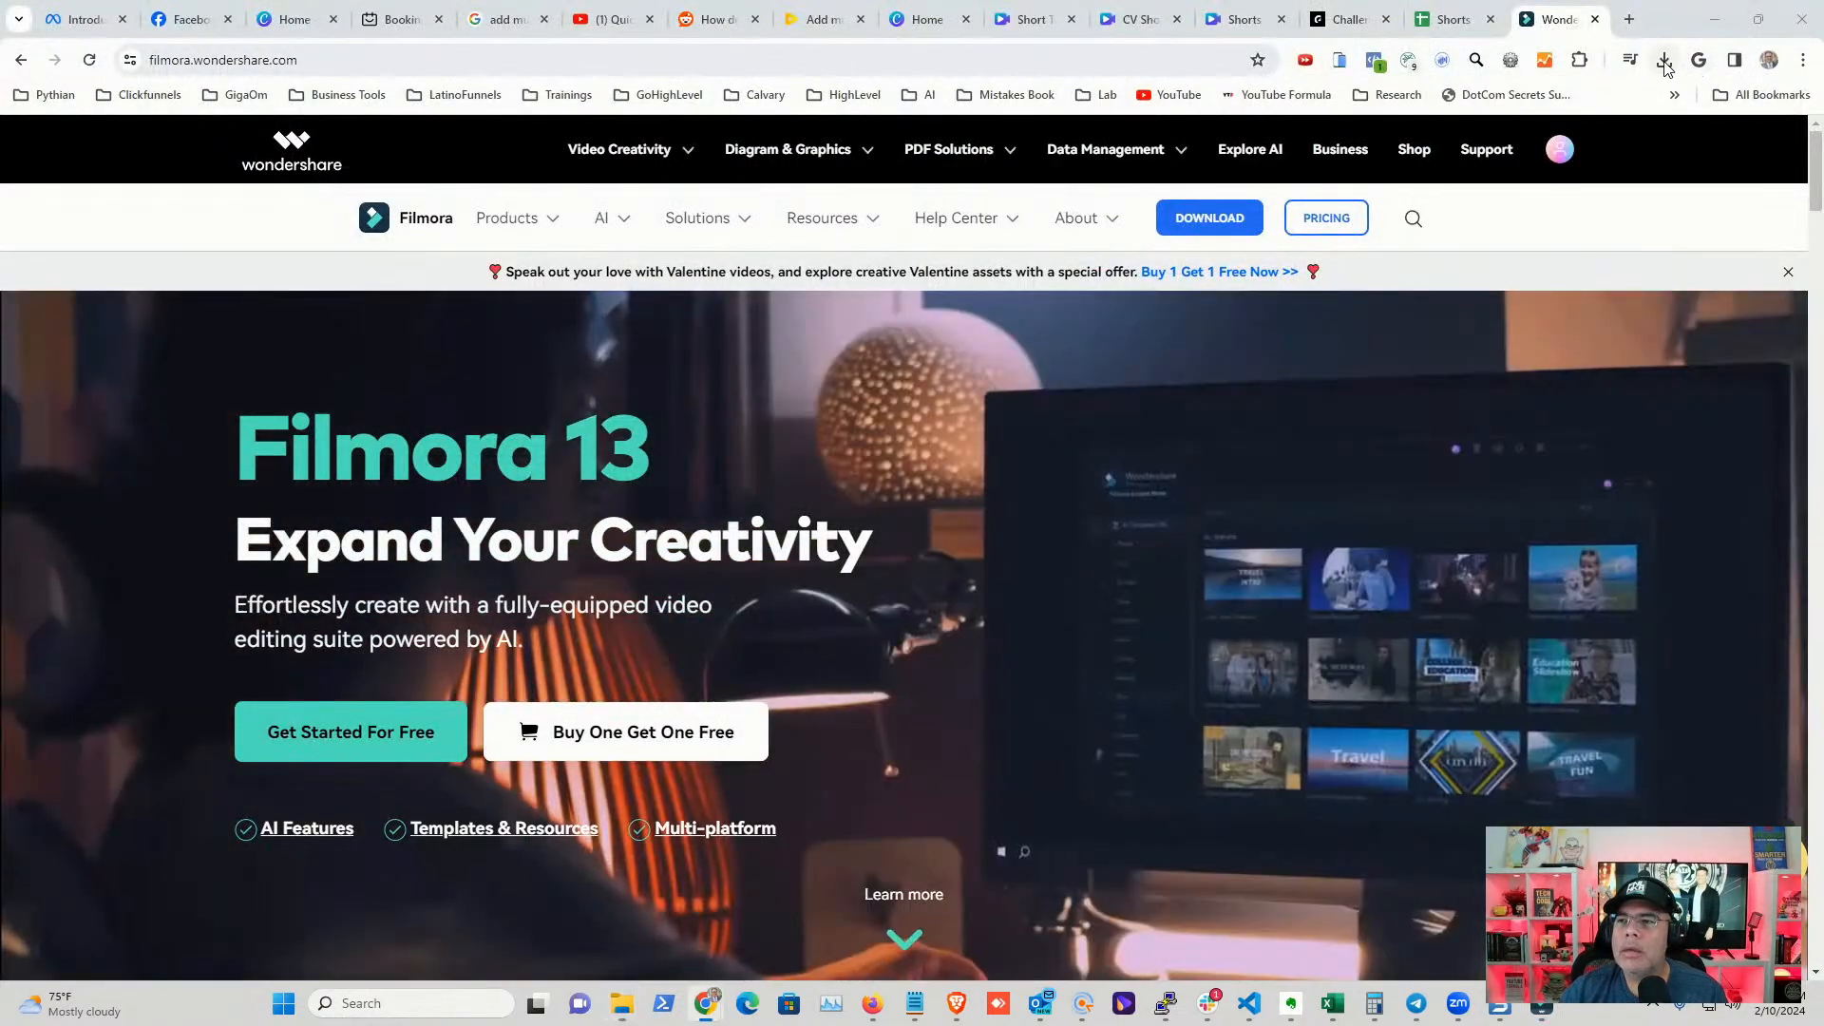
click(1663, 60)
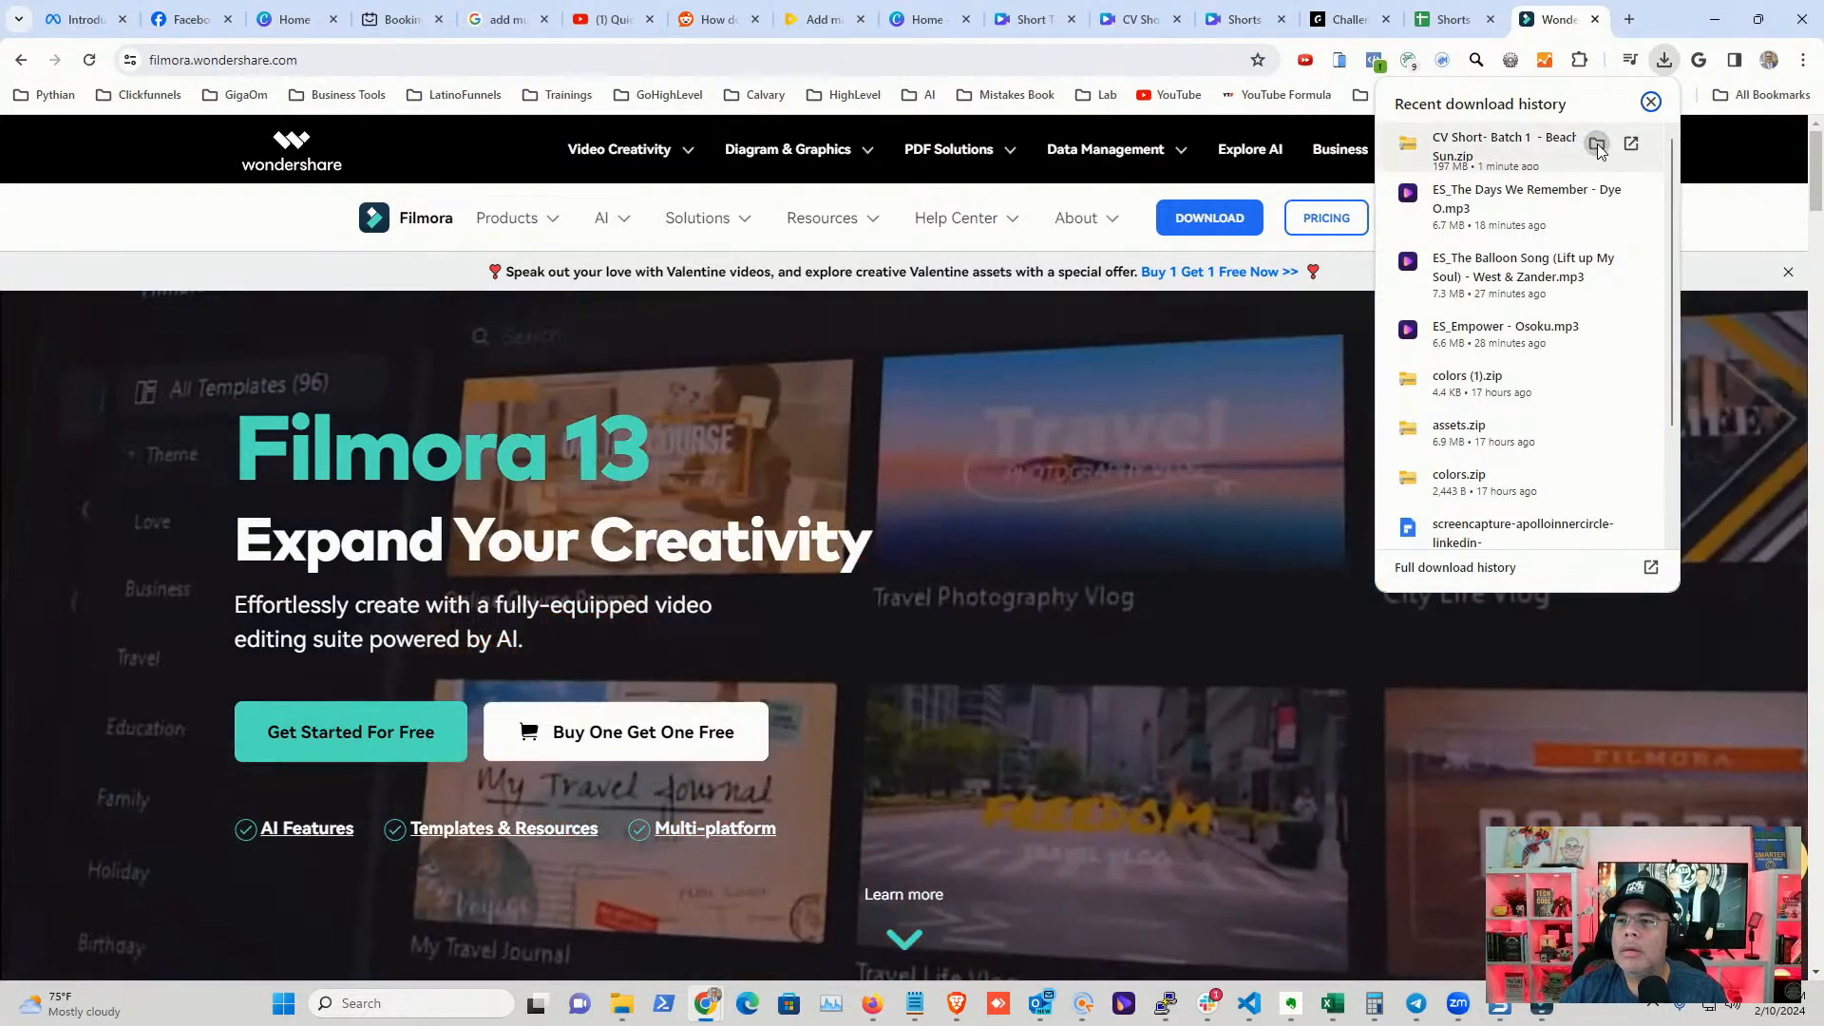
click(1598, 144)
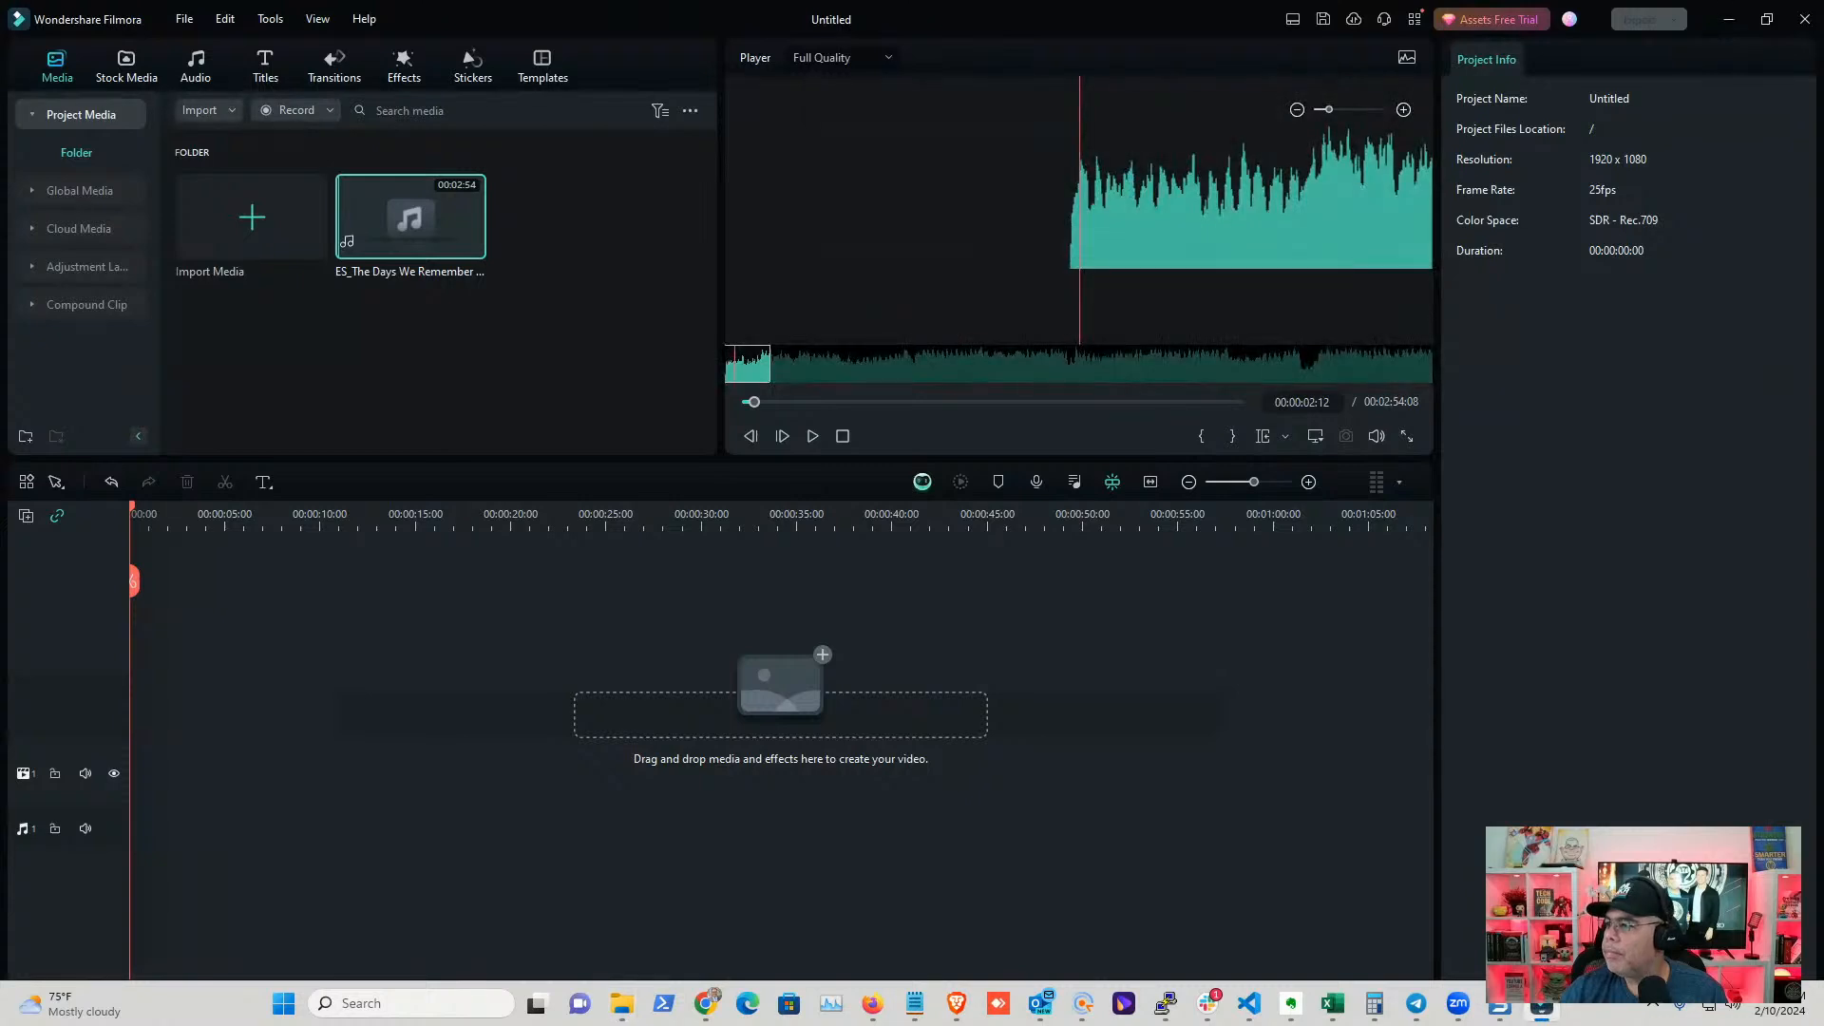
key(alt+Tab)
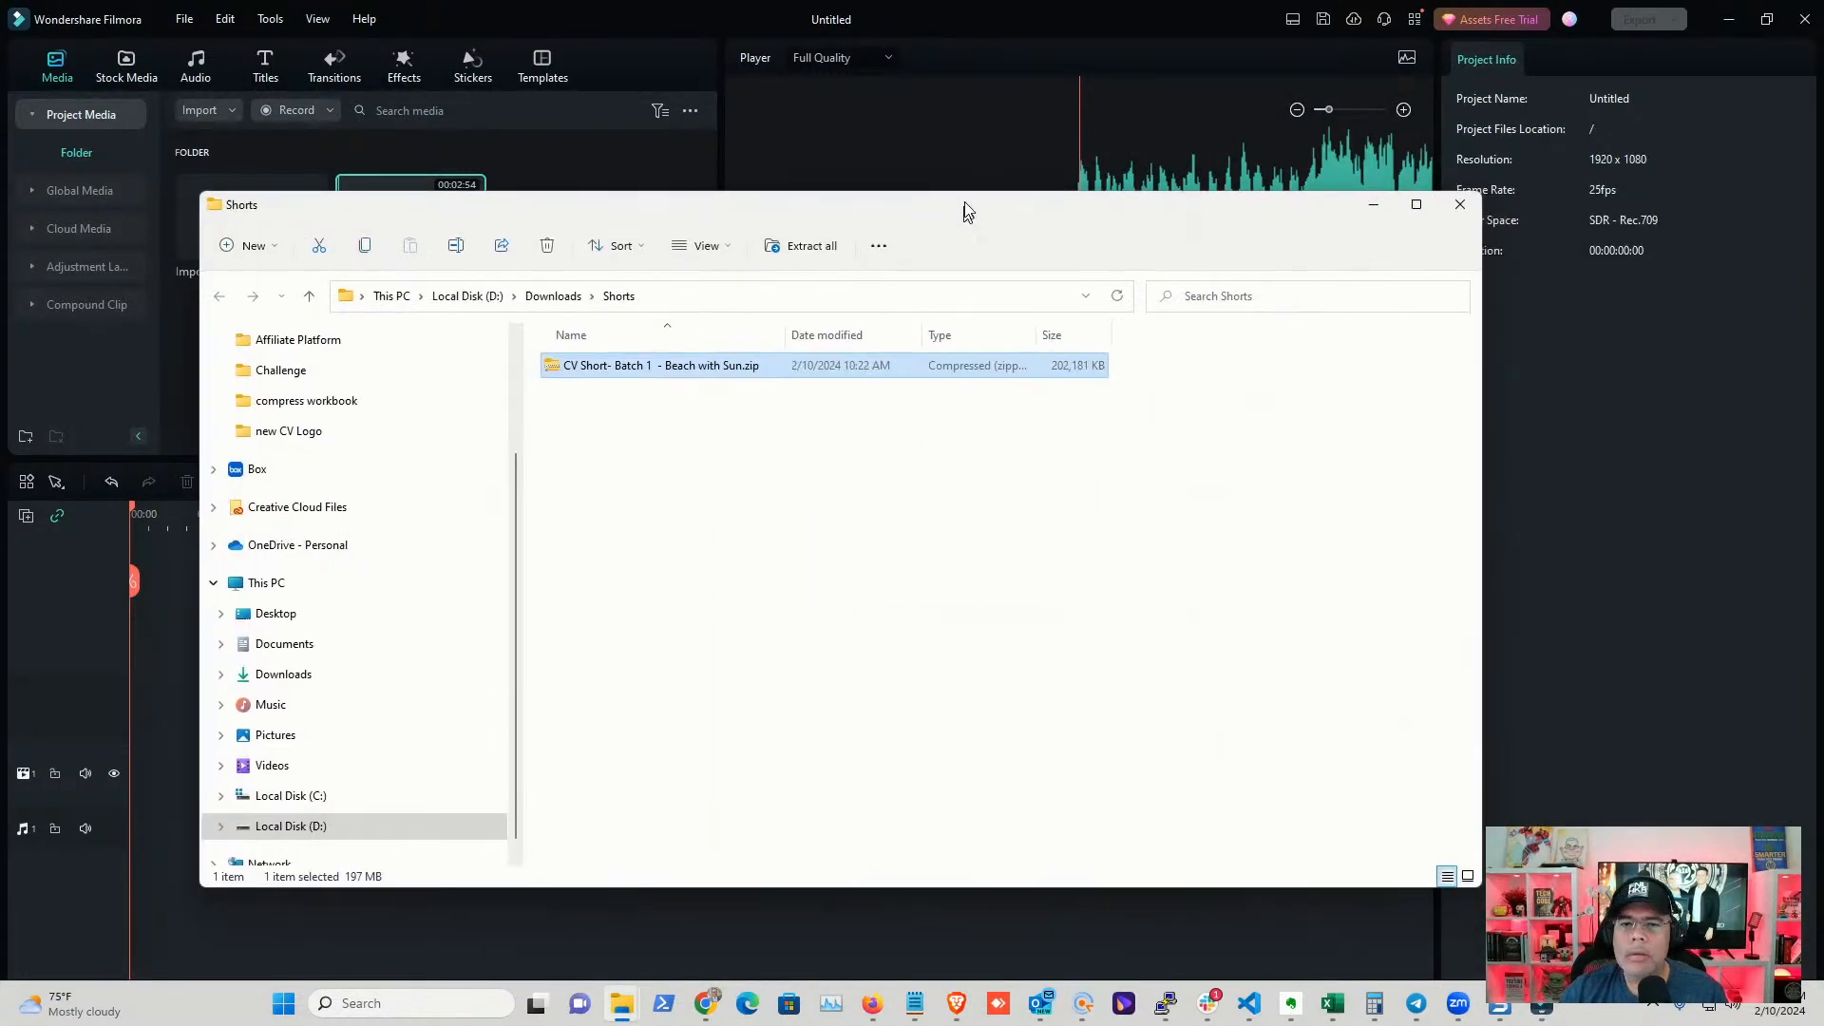
click(827, 228)
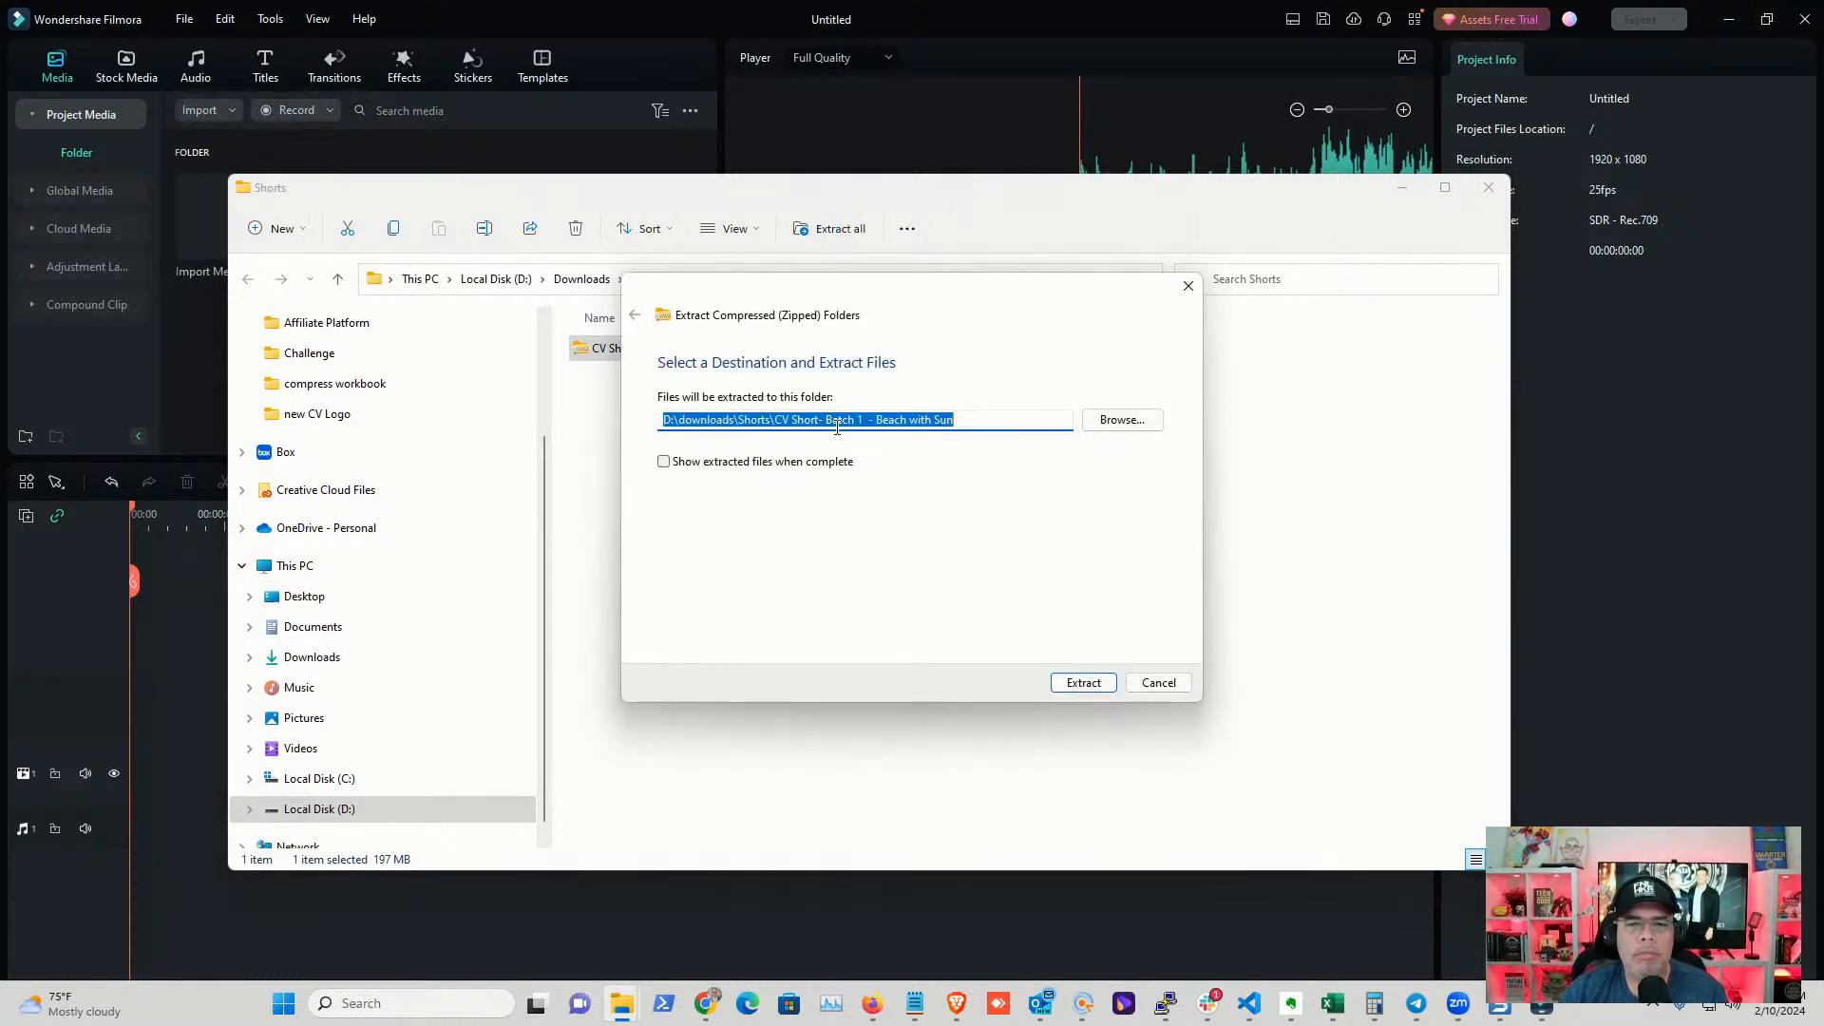
click(1082, 682)
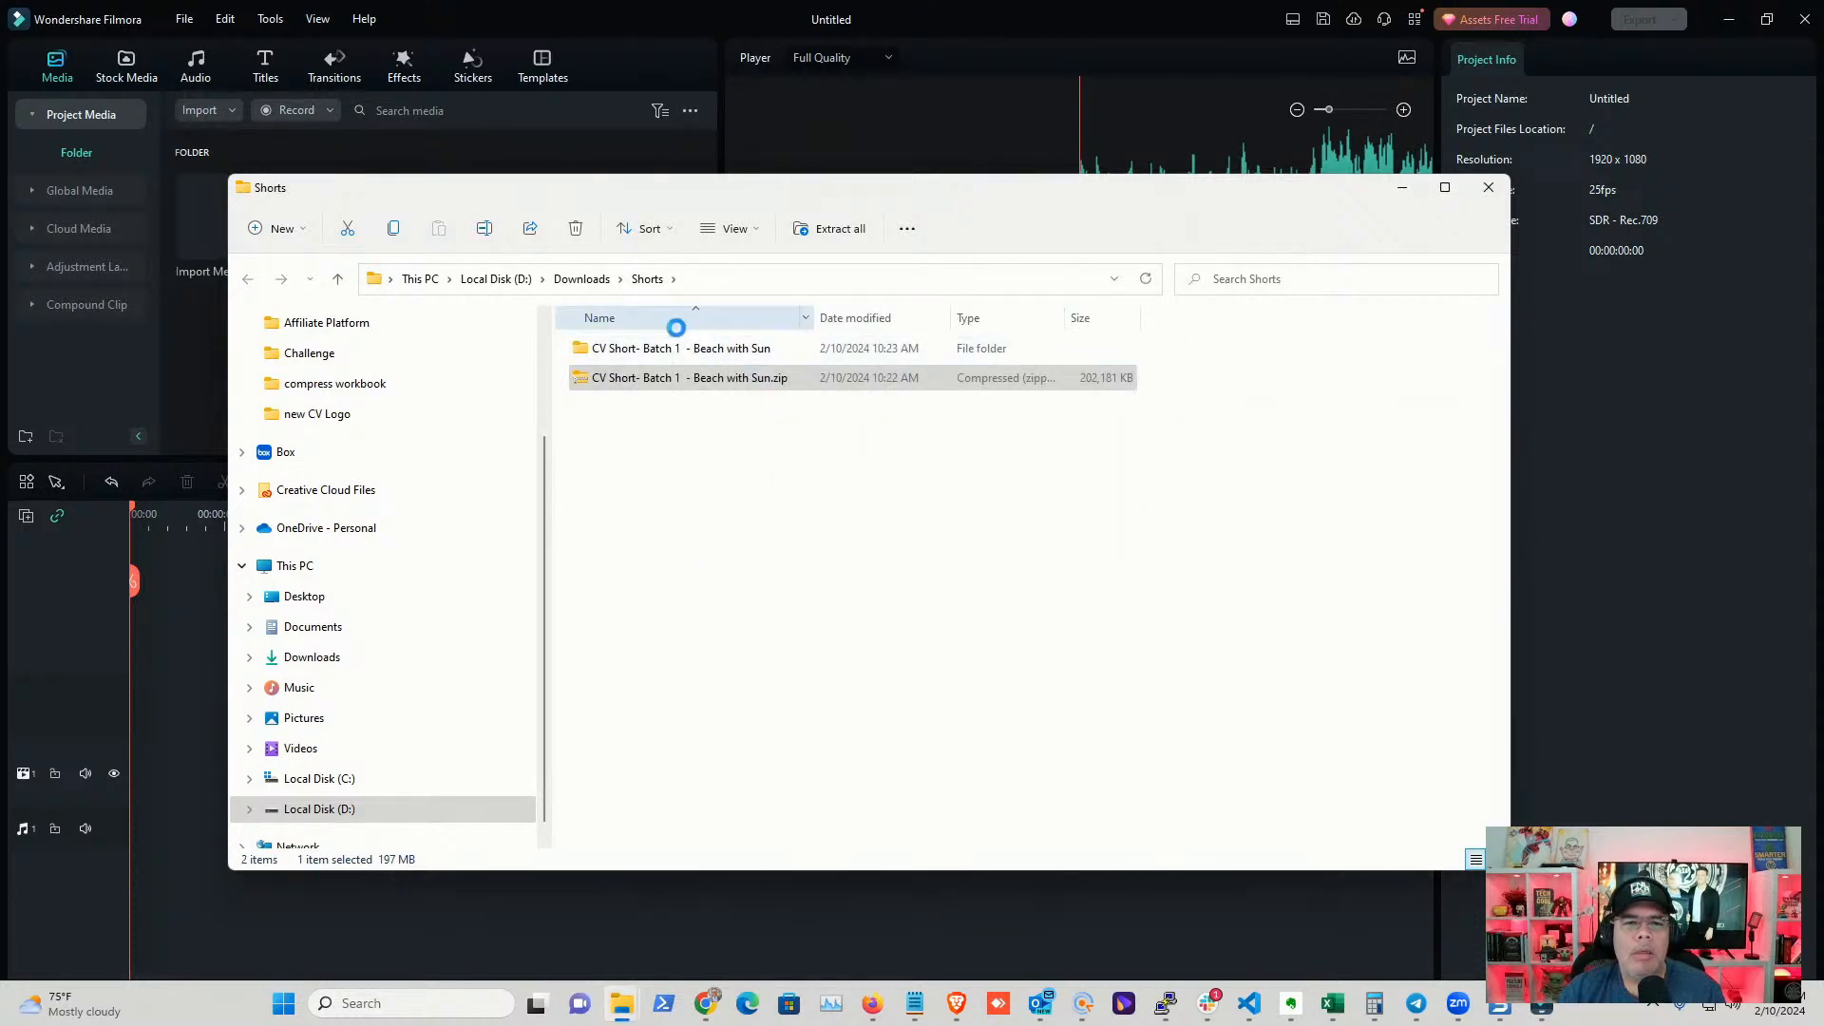
- Open the extracted "CV Short- Batch 1 - Beach with Sun" folder and import 1.mp4 into the Filmora project media
double_click(662, 351)
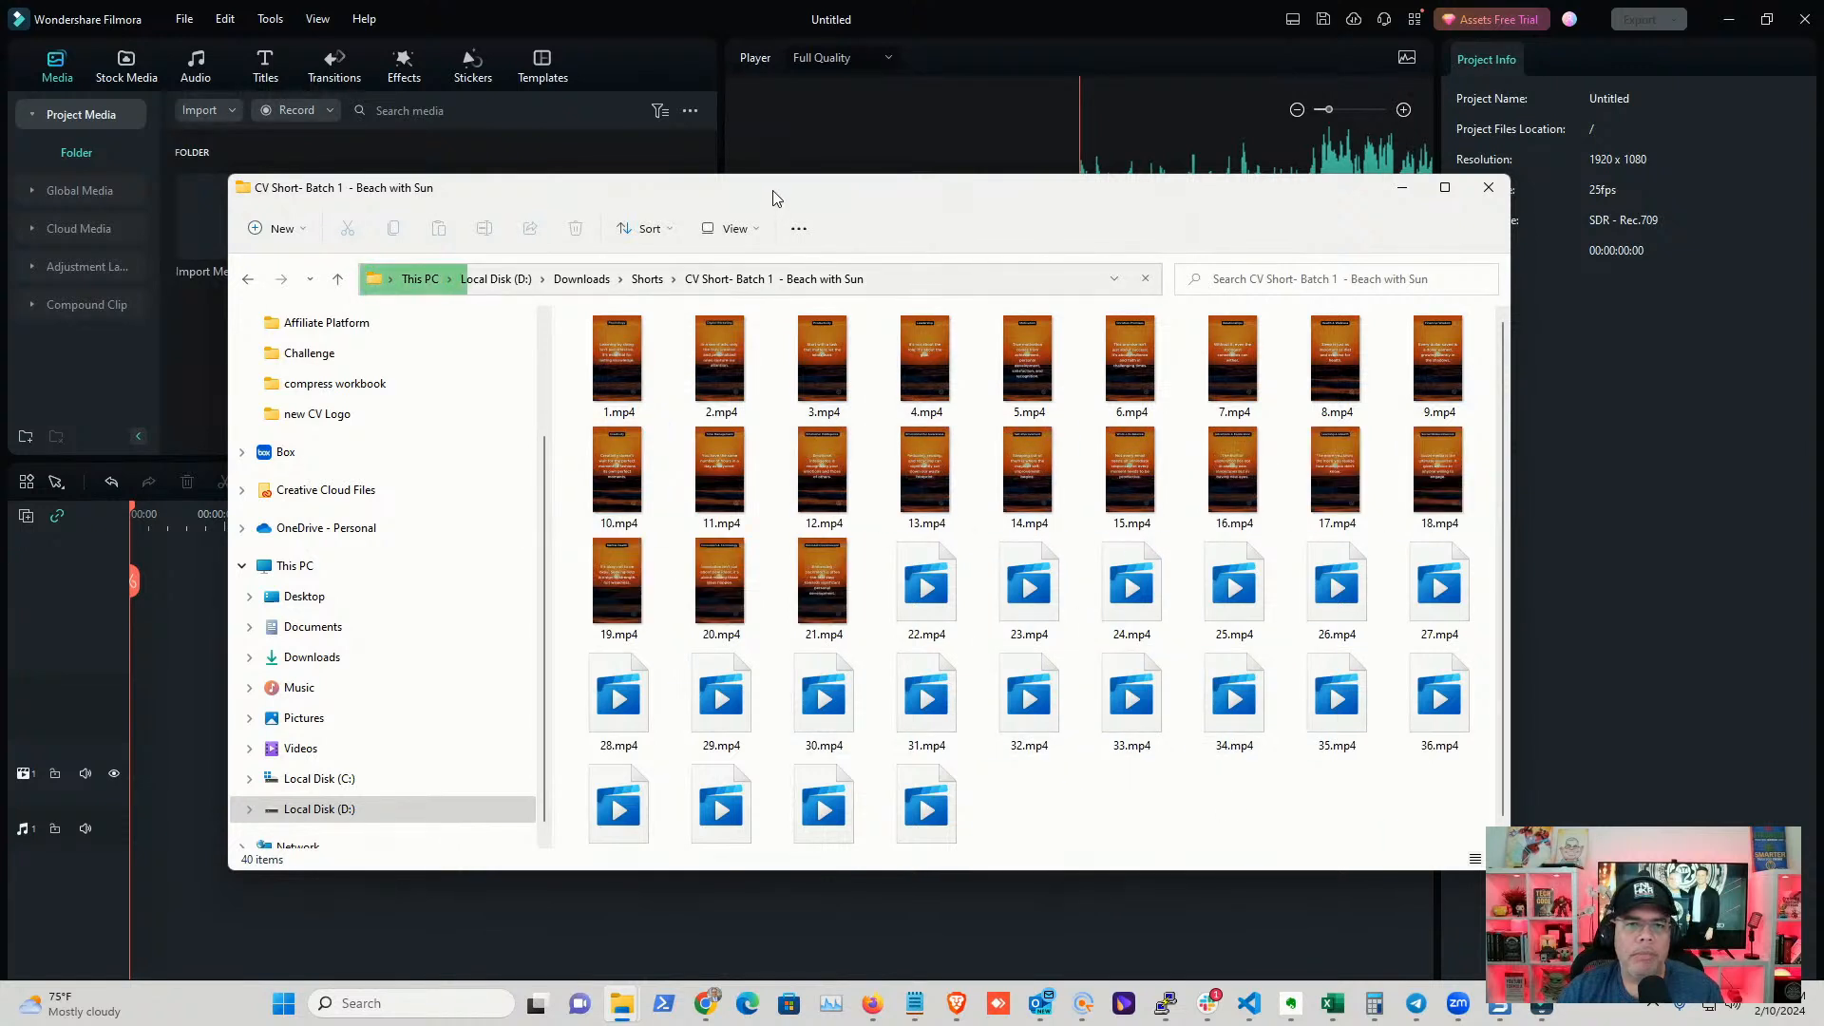
drag(786, 189, 1230, 187)
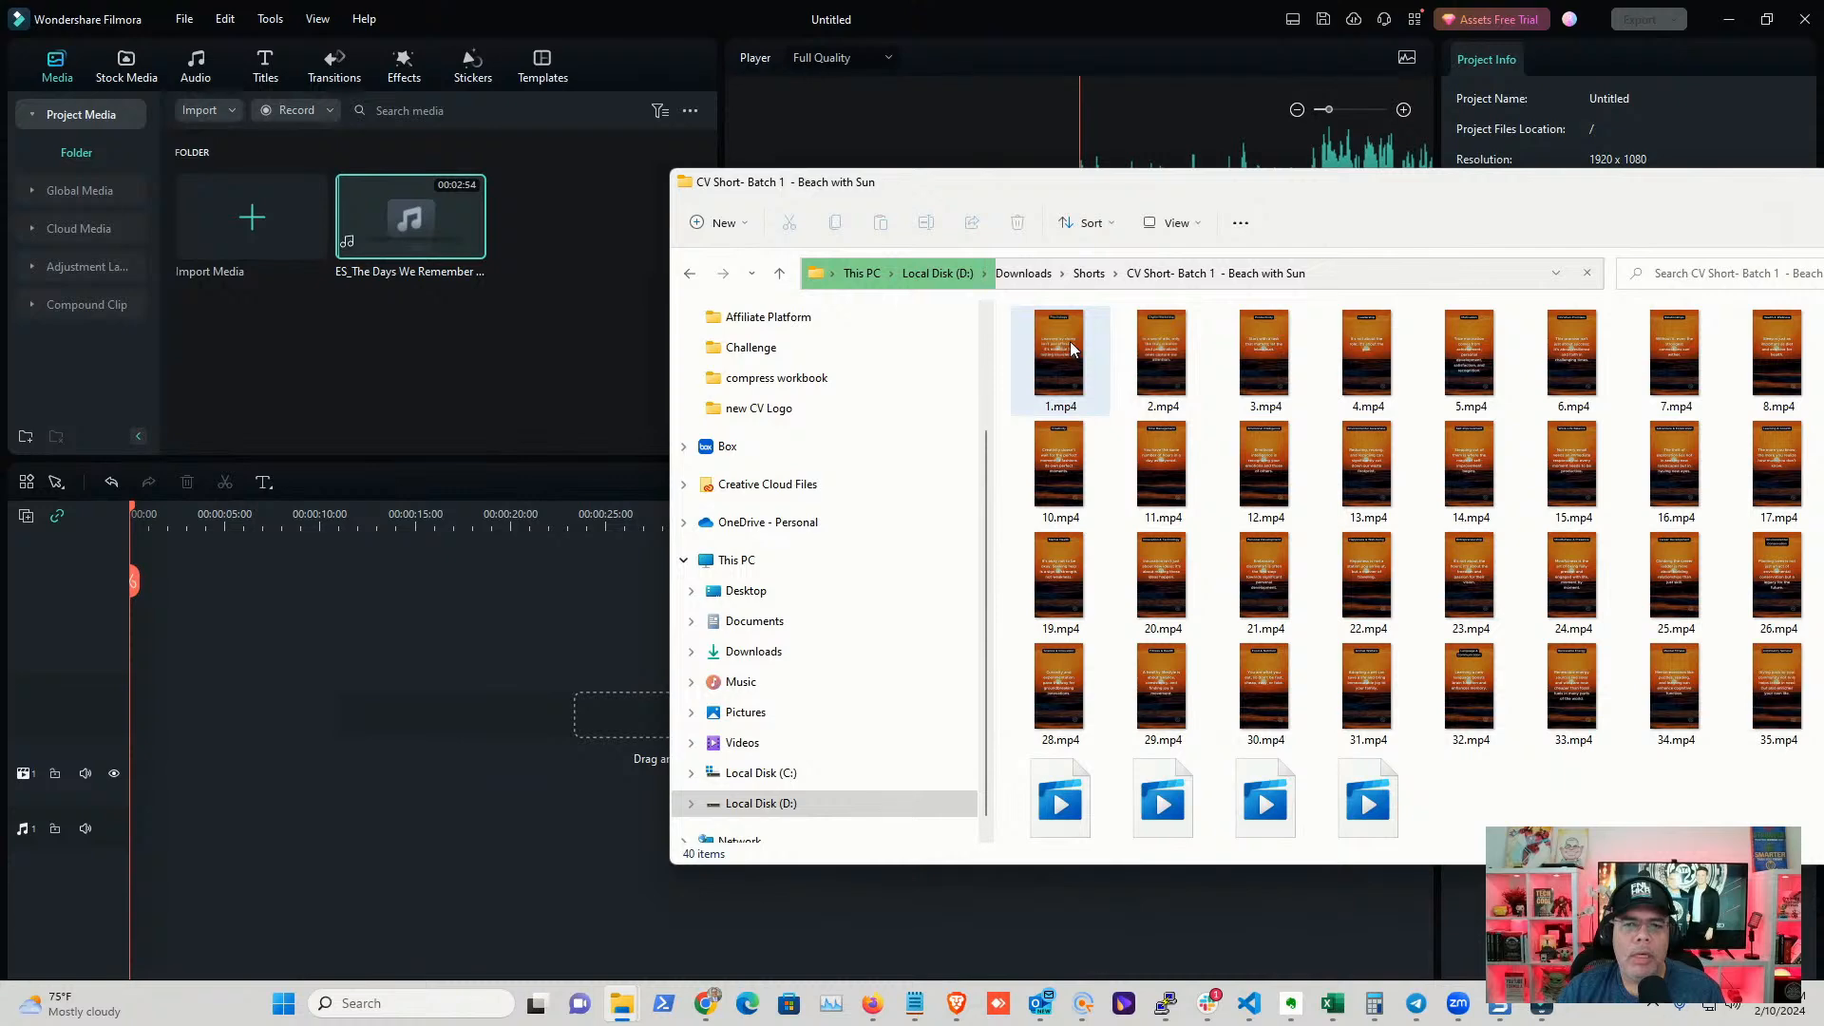
drag(1069, 335, 532, 254)
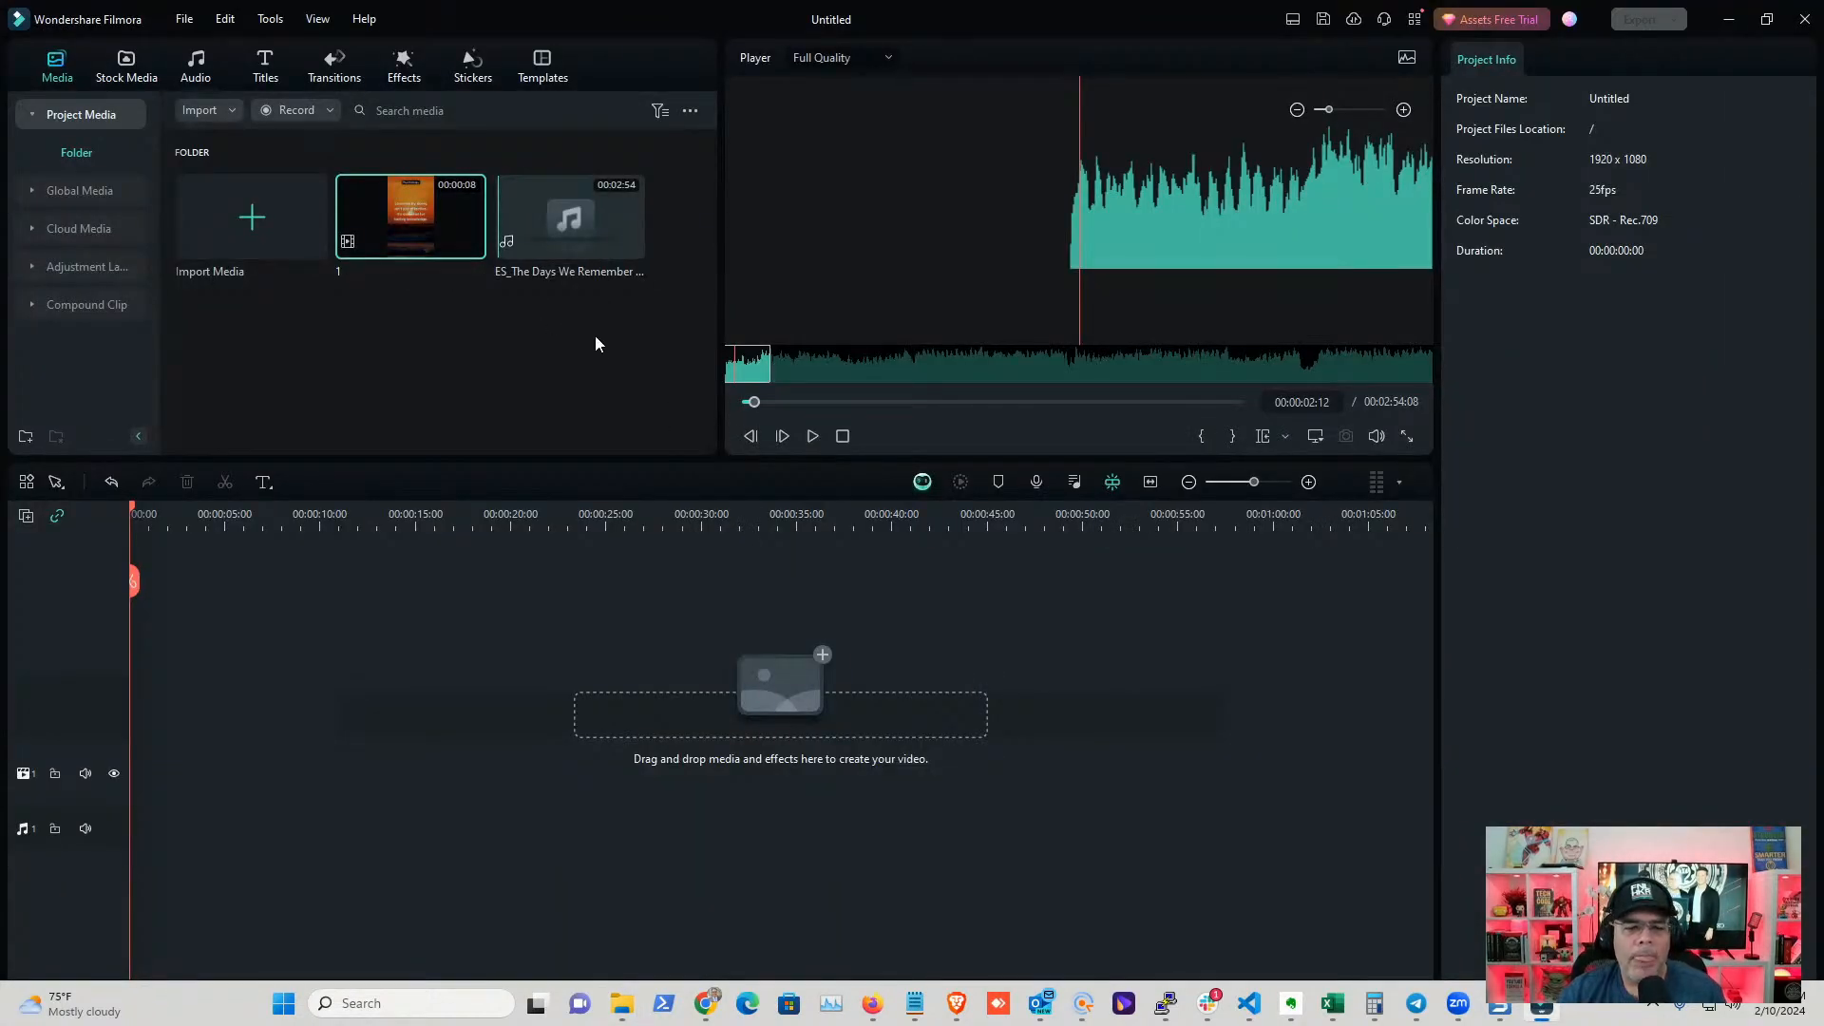
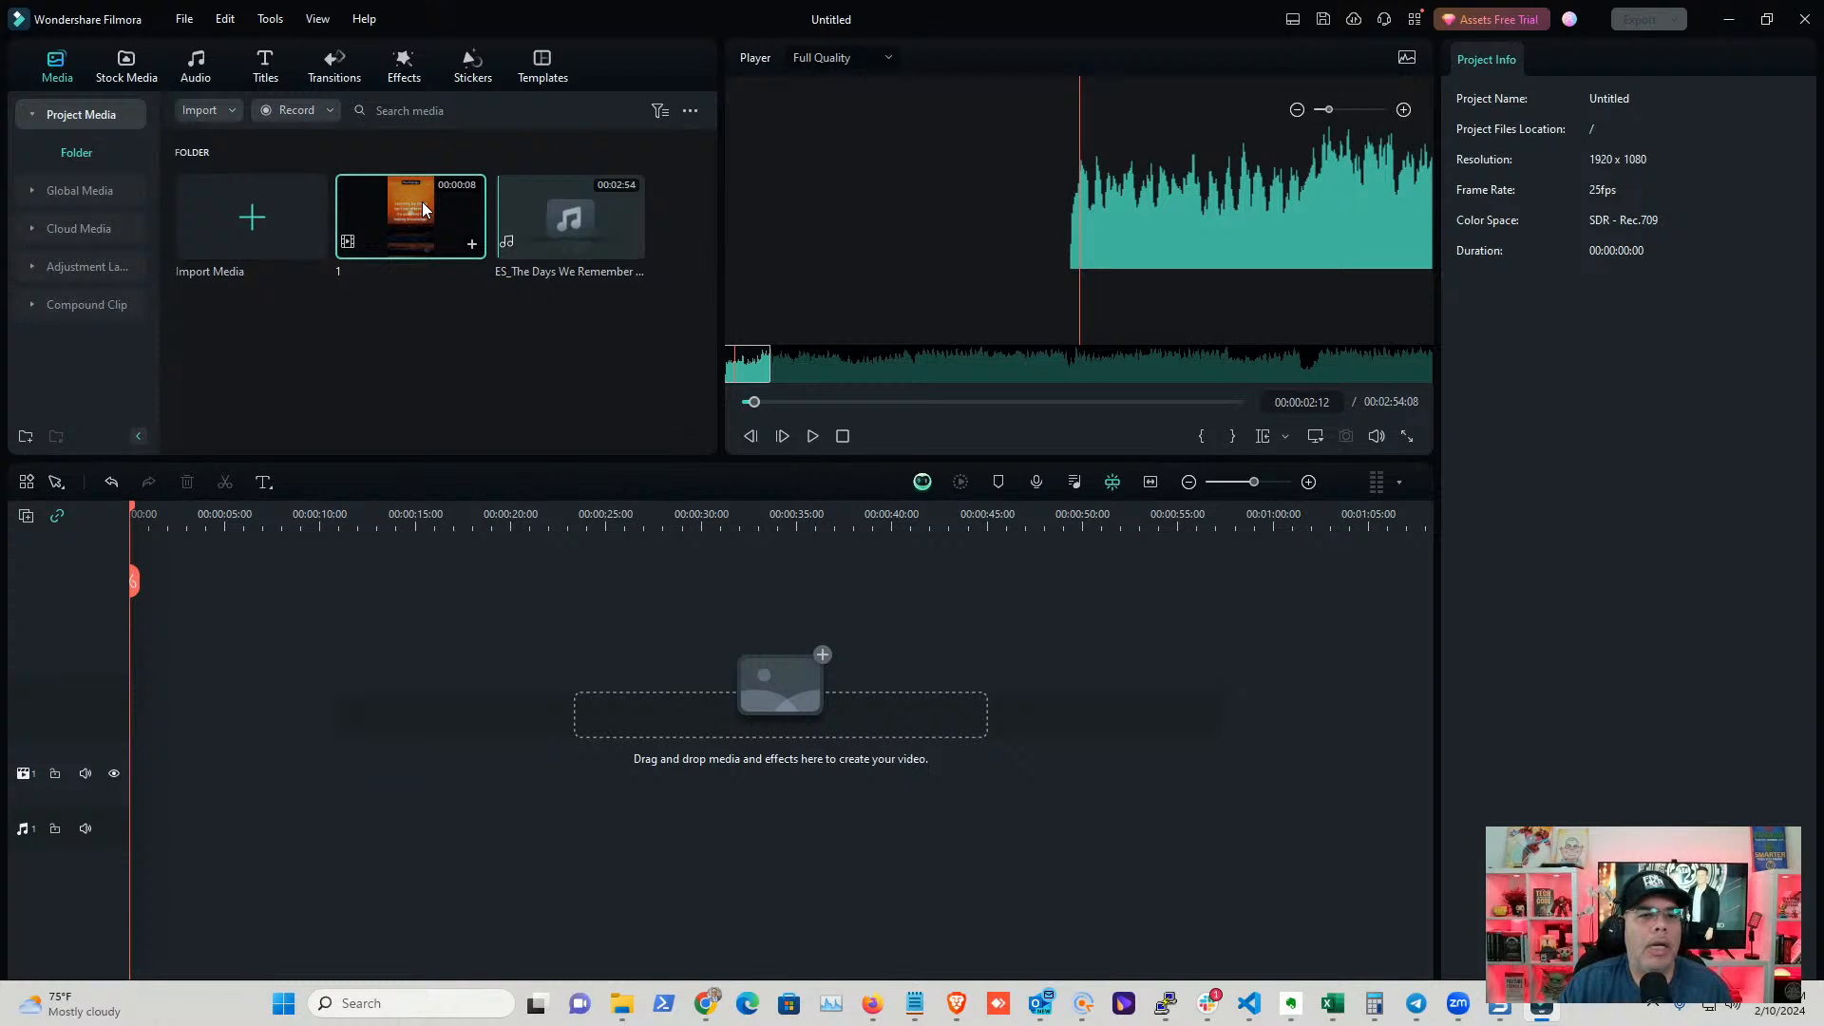
- Place clip 1 at the timeline start with project settings matched to 1080 x 1920 60fps, and add the music track beneath it
drag(424, 198, 125, 786)
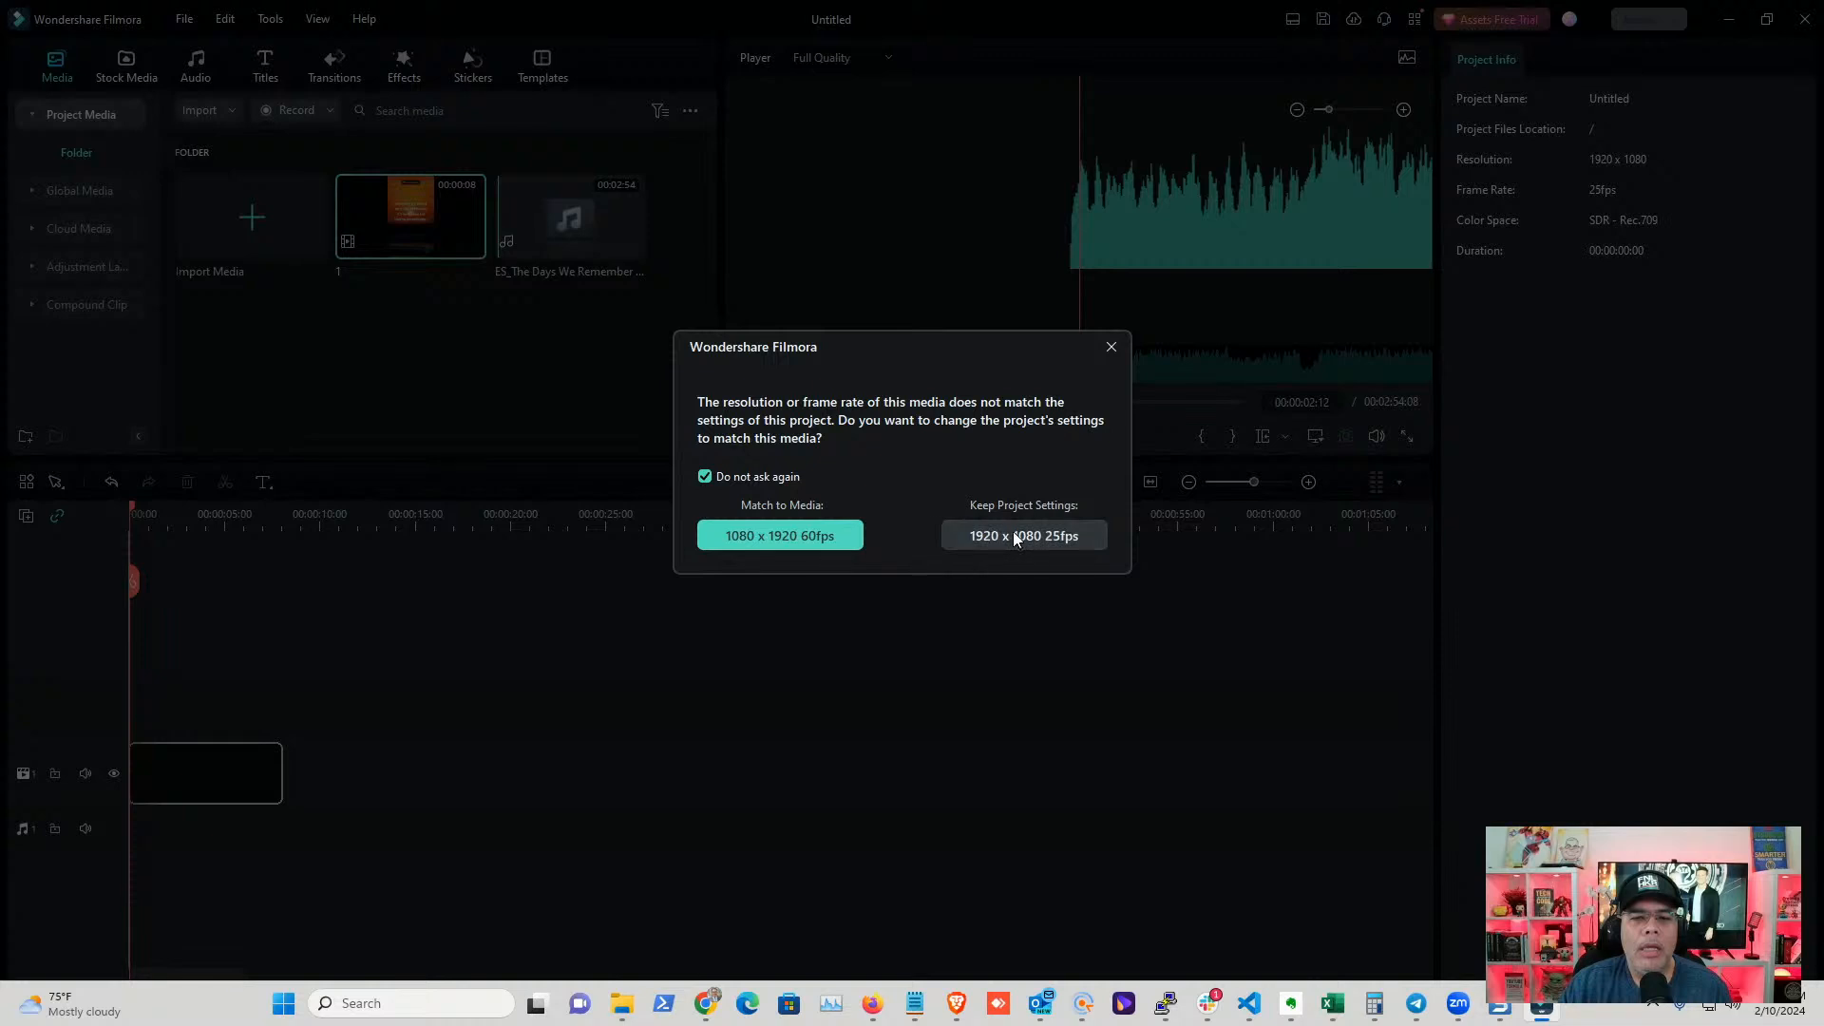
click(835, 532)
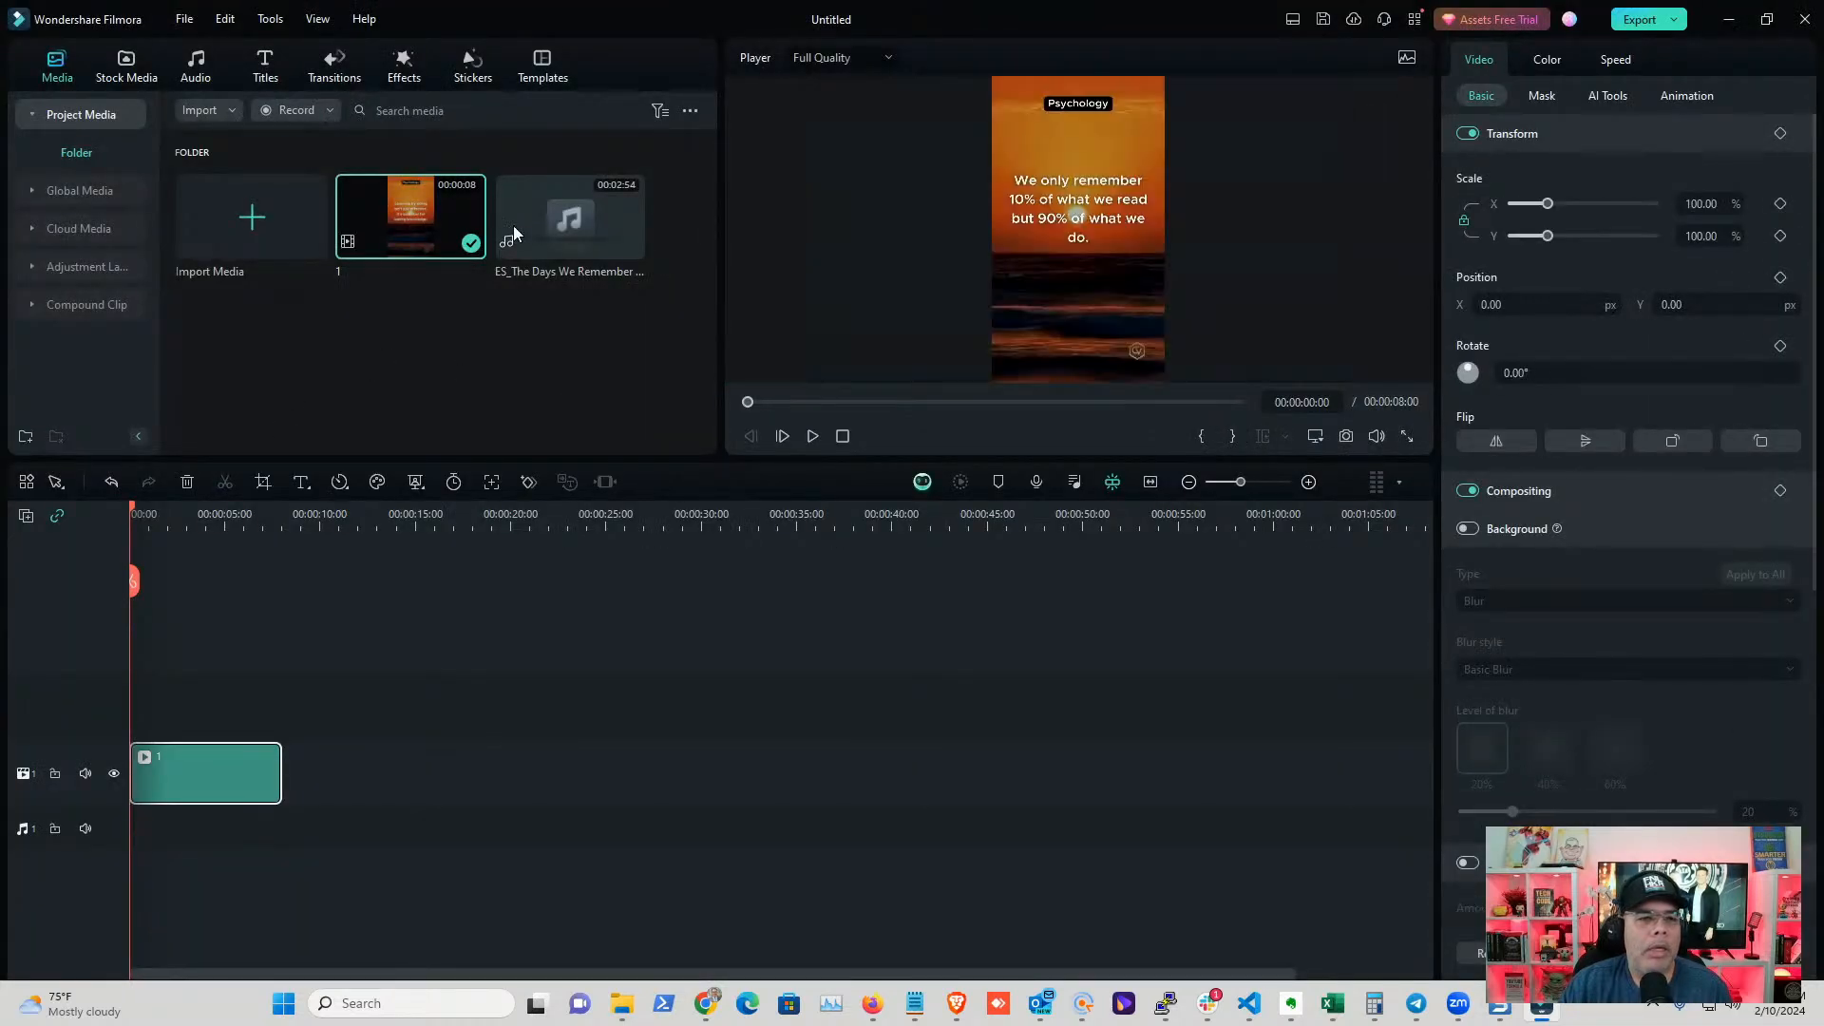
drag(585, 215, 135, 838)
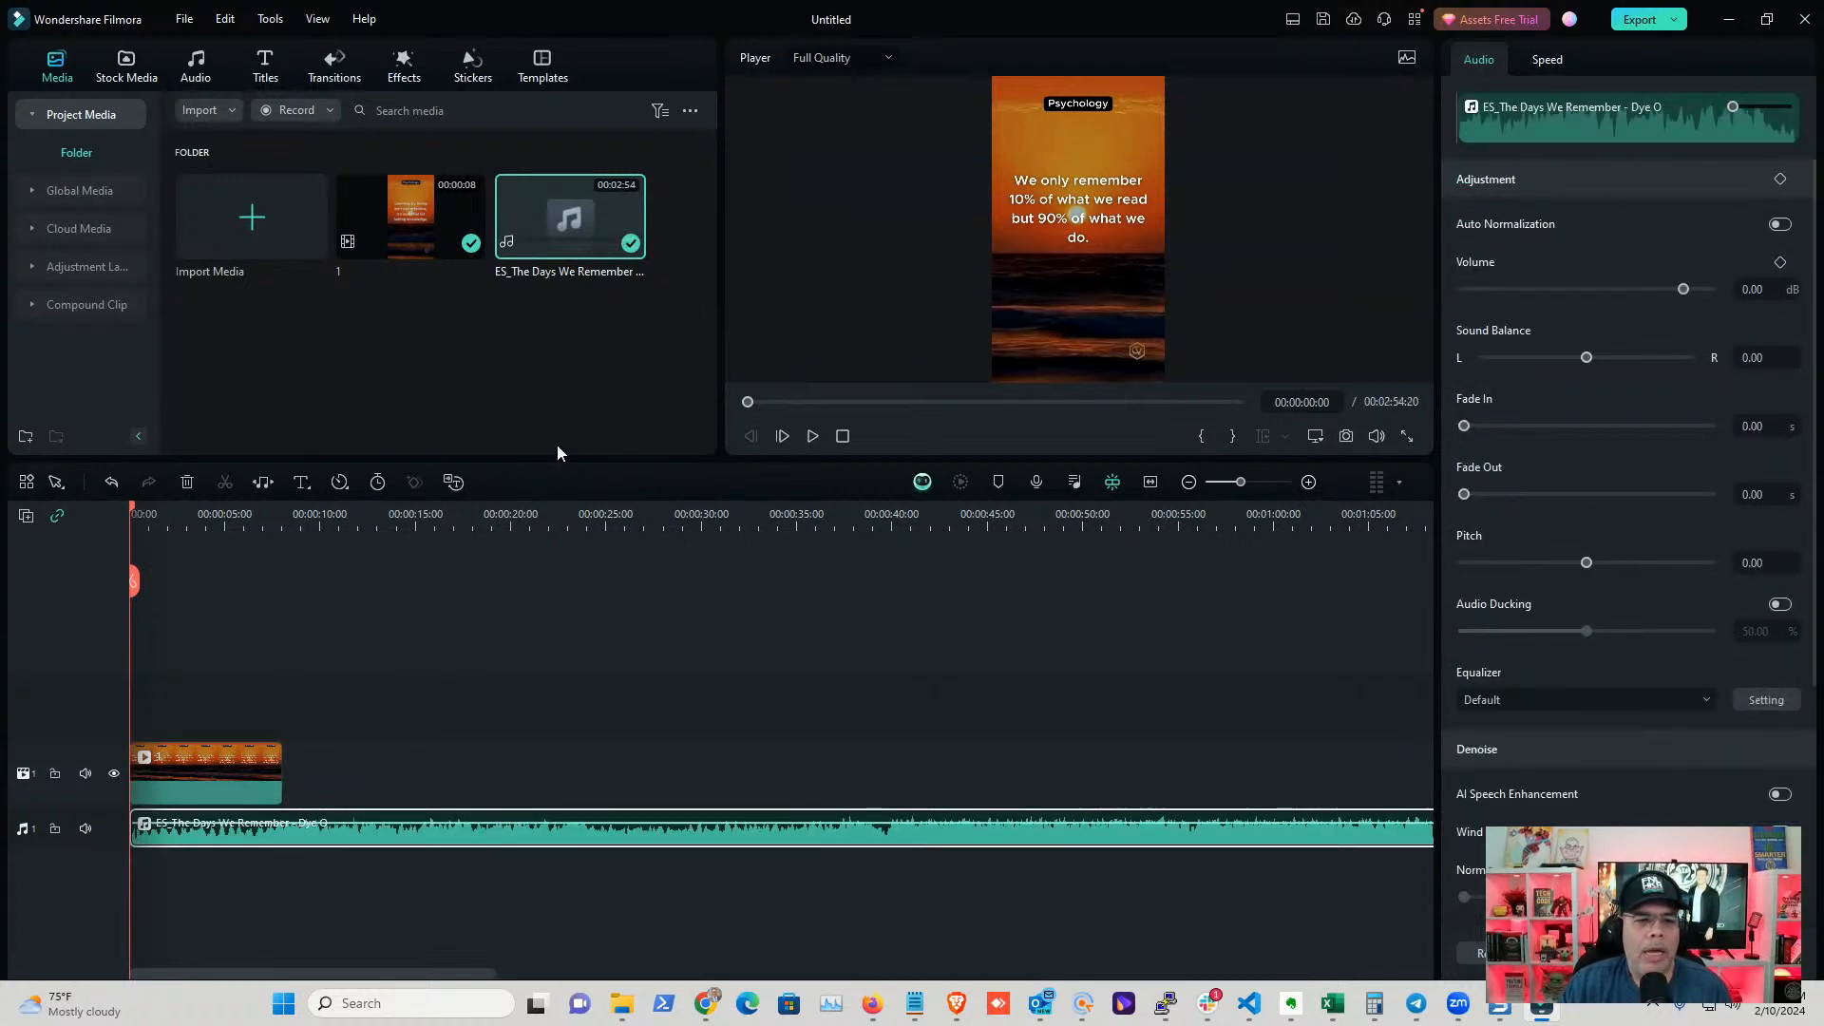
- Play the short with its music and lower the music track's volume to -12 dB, and further to -23 dB
click(813, 437)
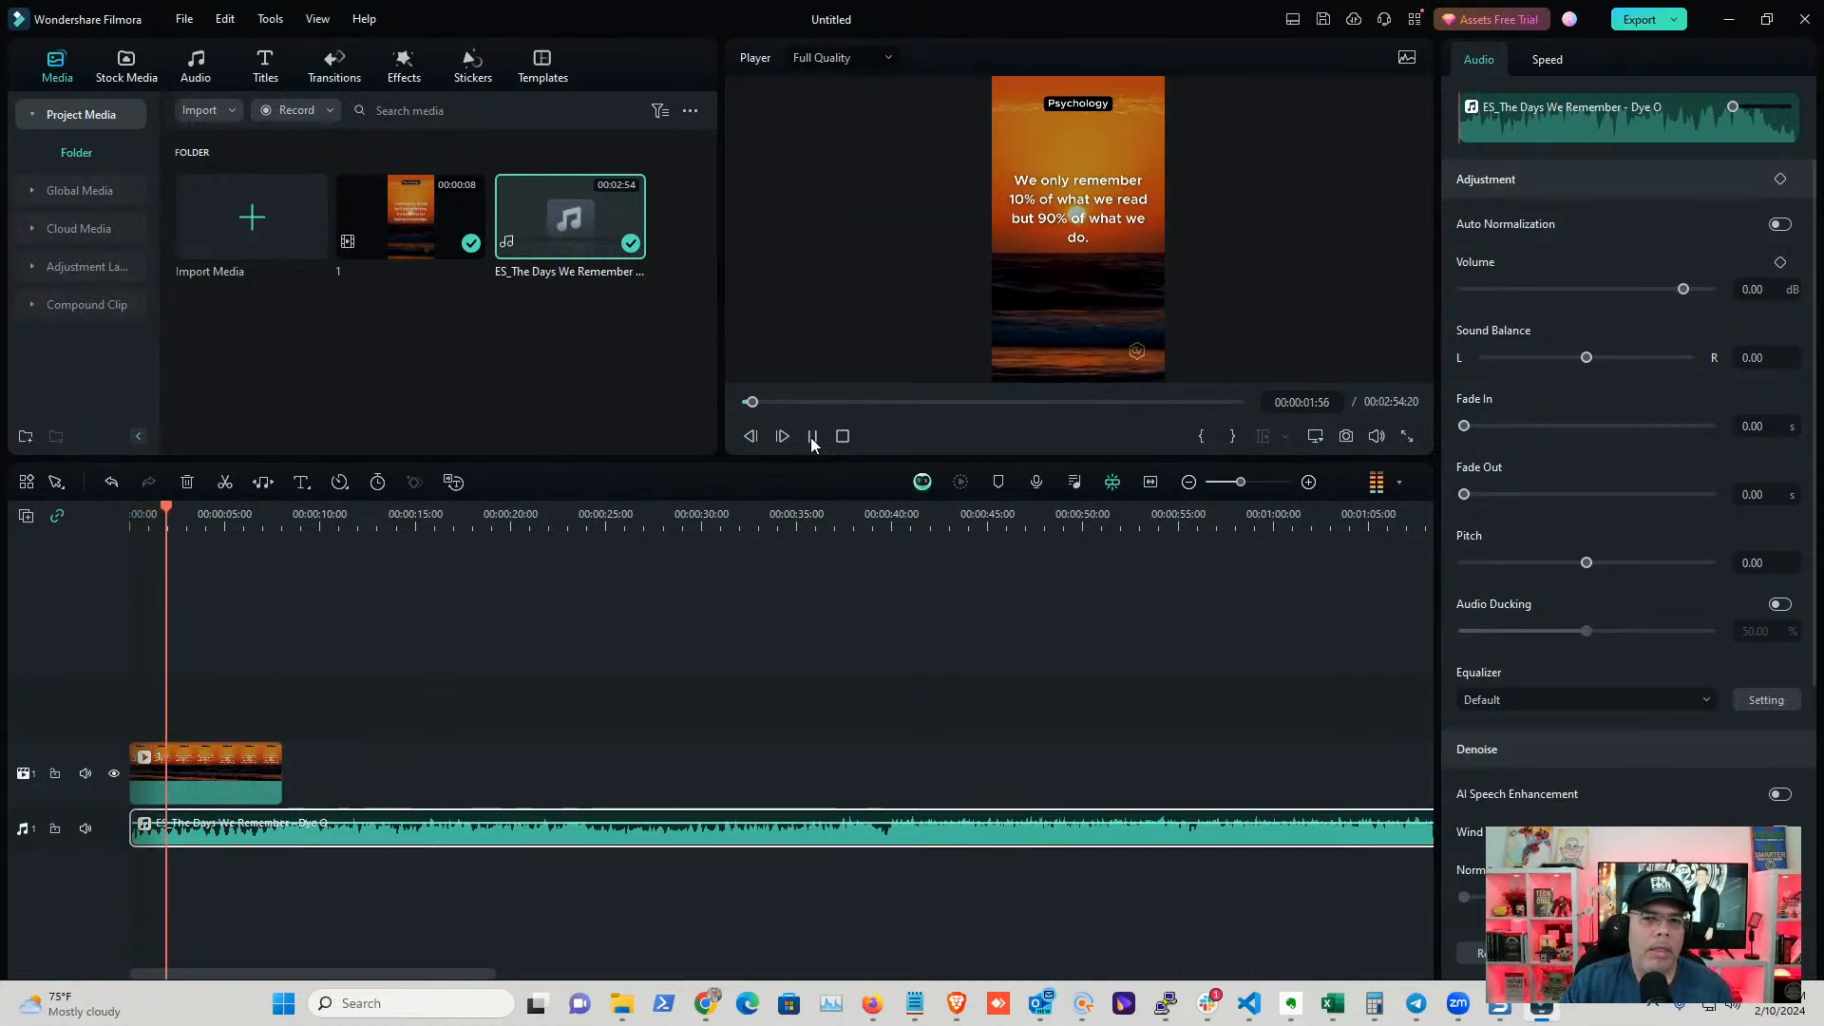
click(812, 439)
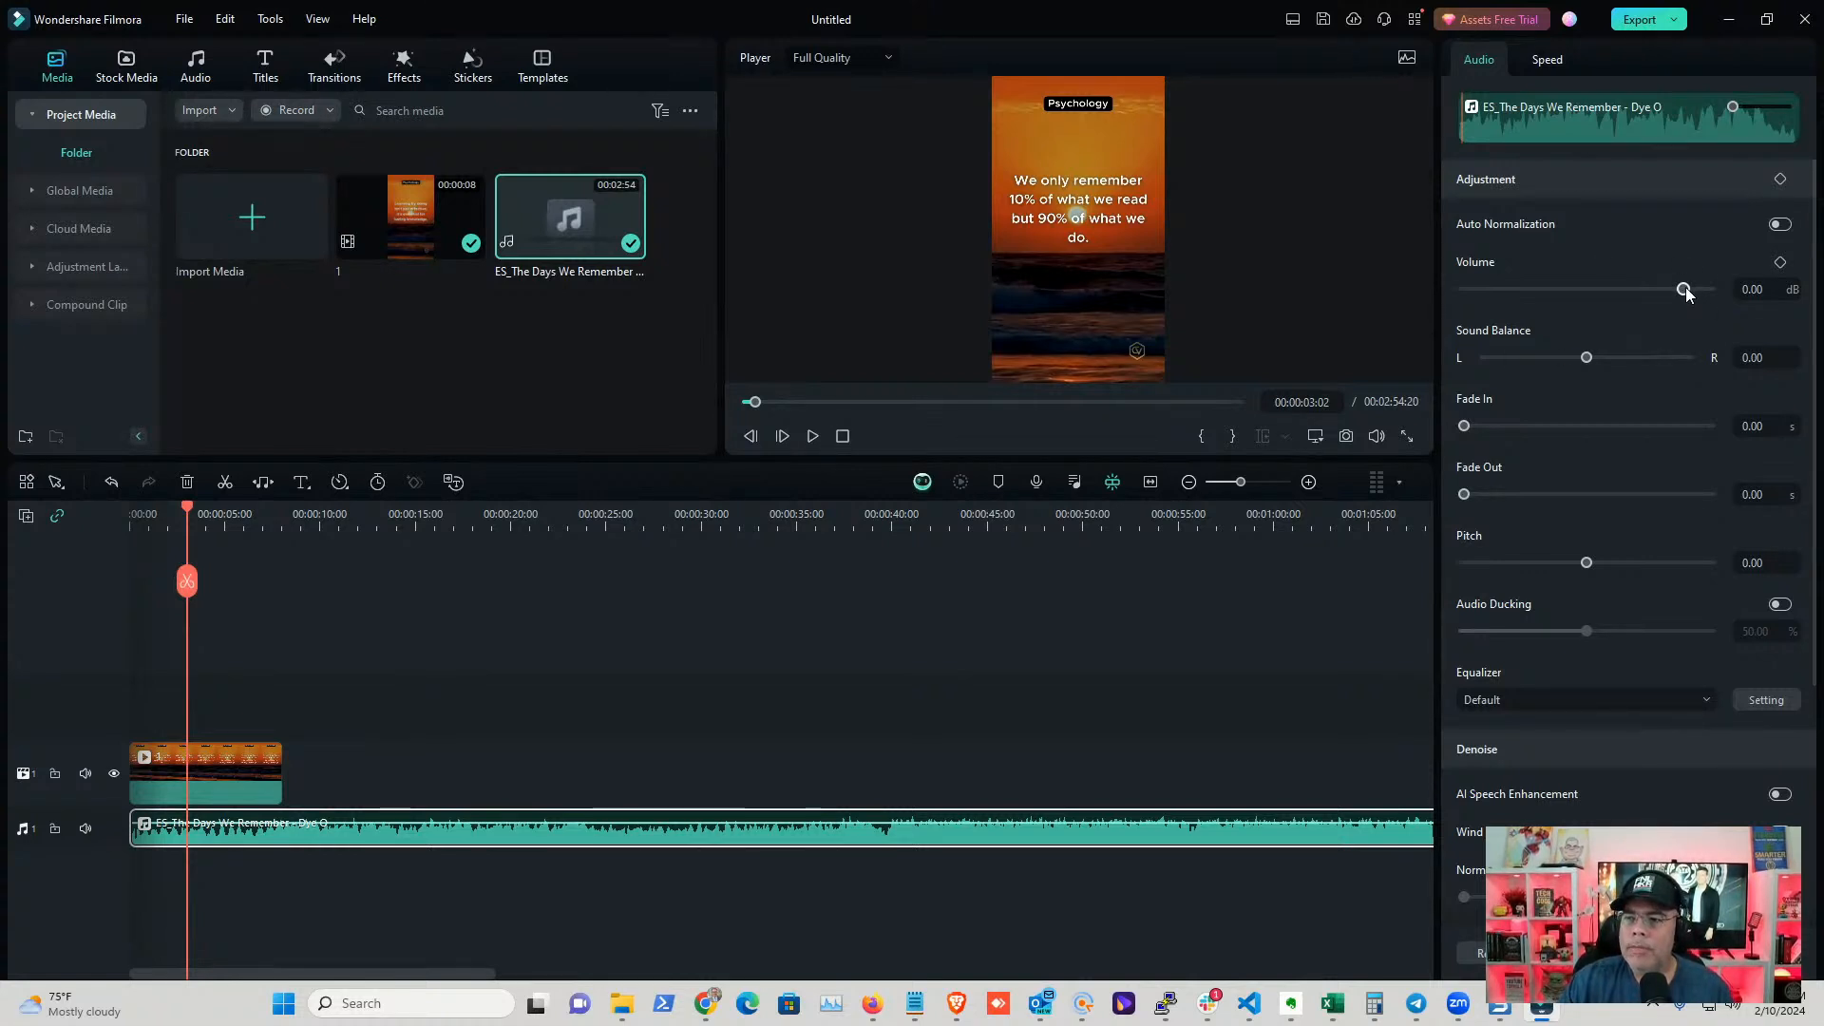
drag(1685, 289, 1658, 290)
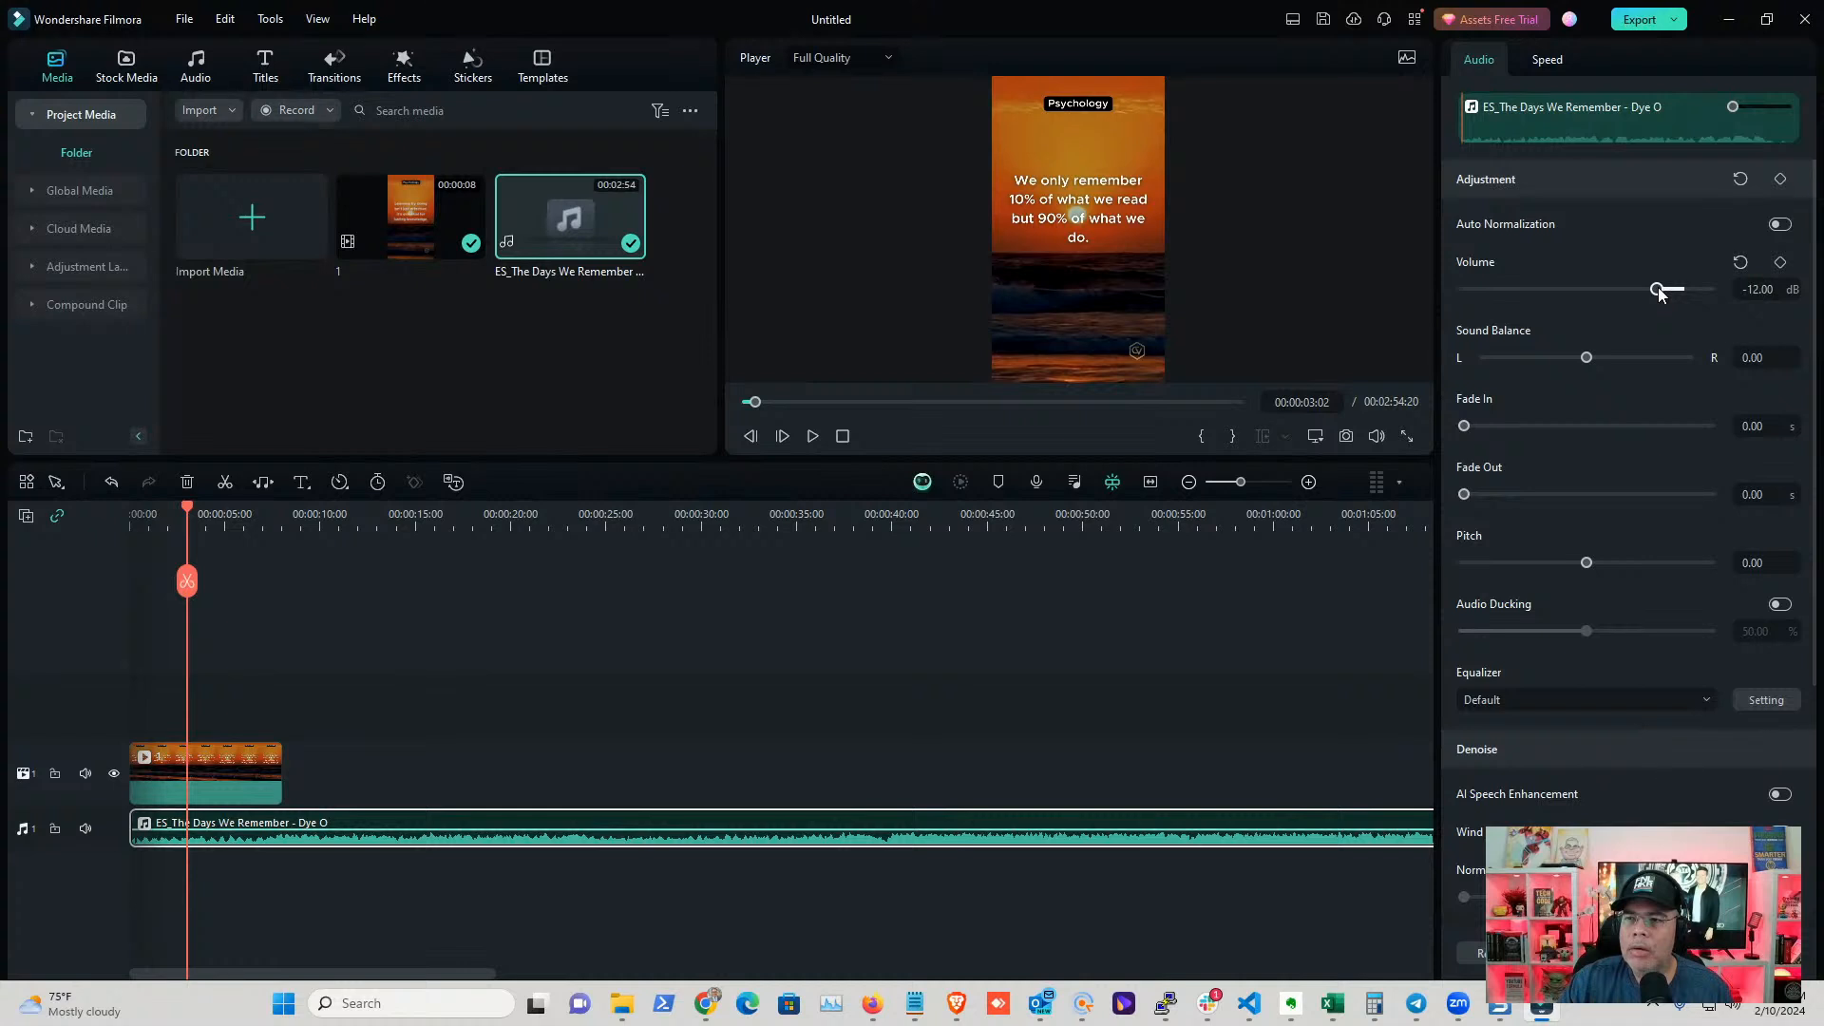
click(812, 437)
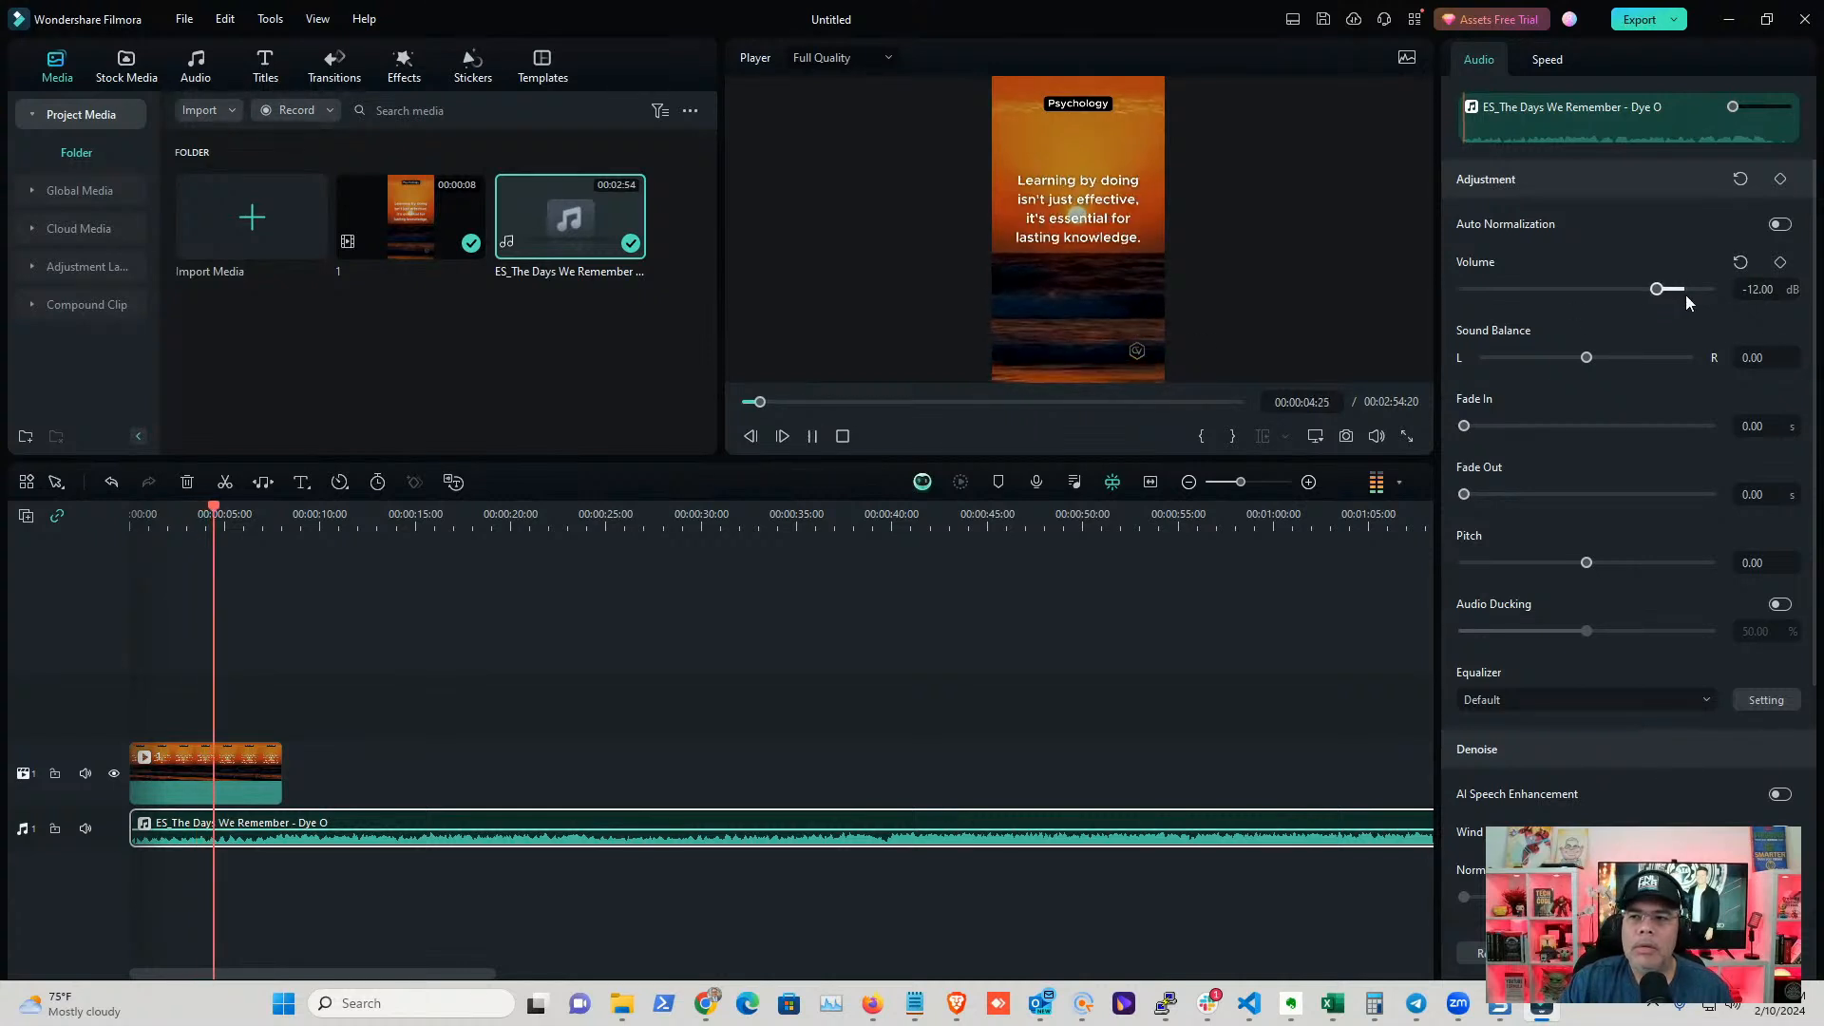
drag(1657, 287, 1635, 297)
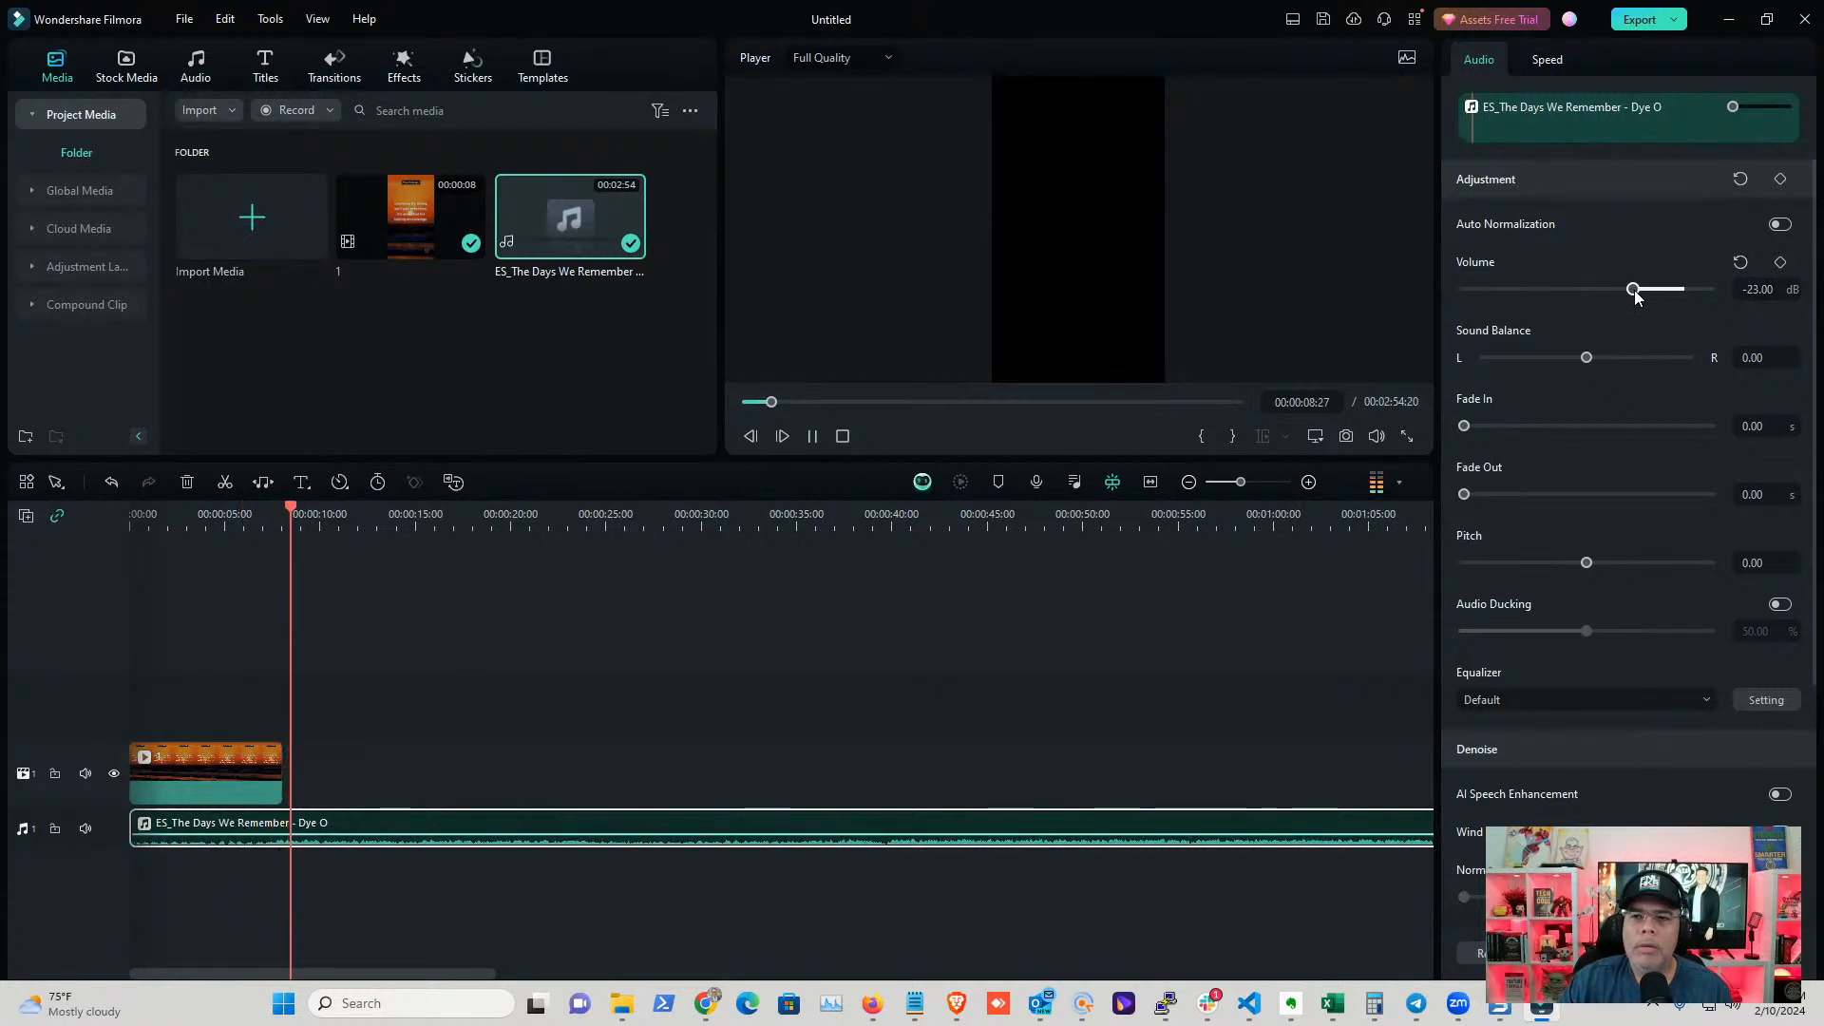
- Split the music track at the end of clip 1 (00:00:08:01), delete the excess music, and play the short from the start
click(810, 436)
drag(326, 513, 121, 516)
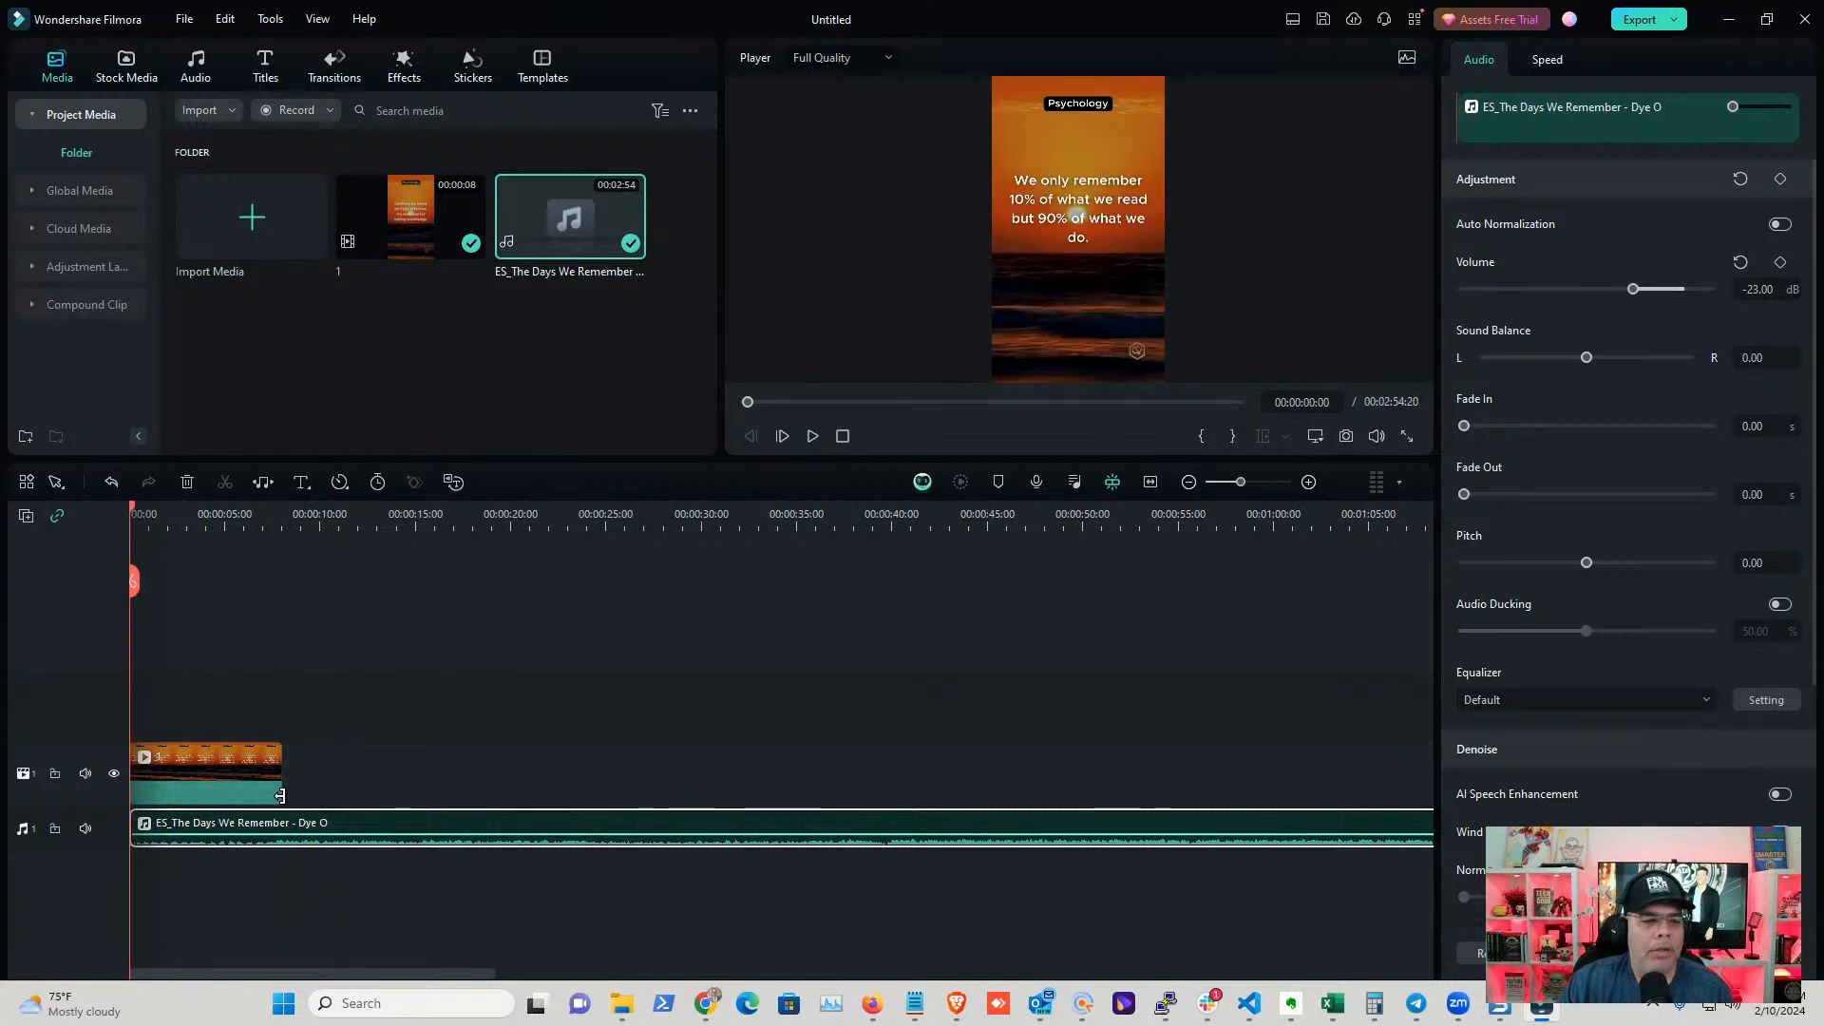
drag(132, 509, 282, 529)
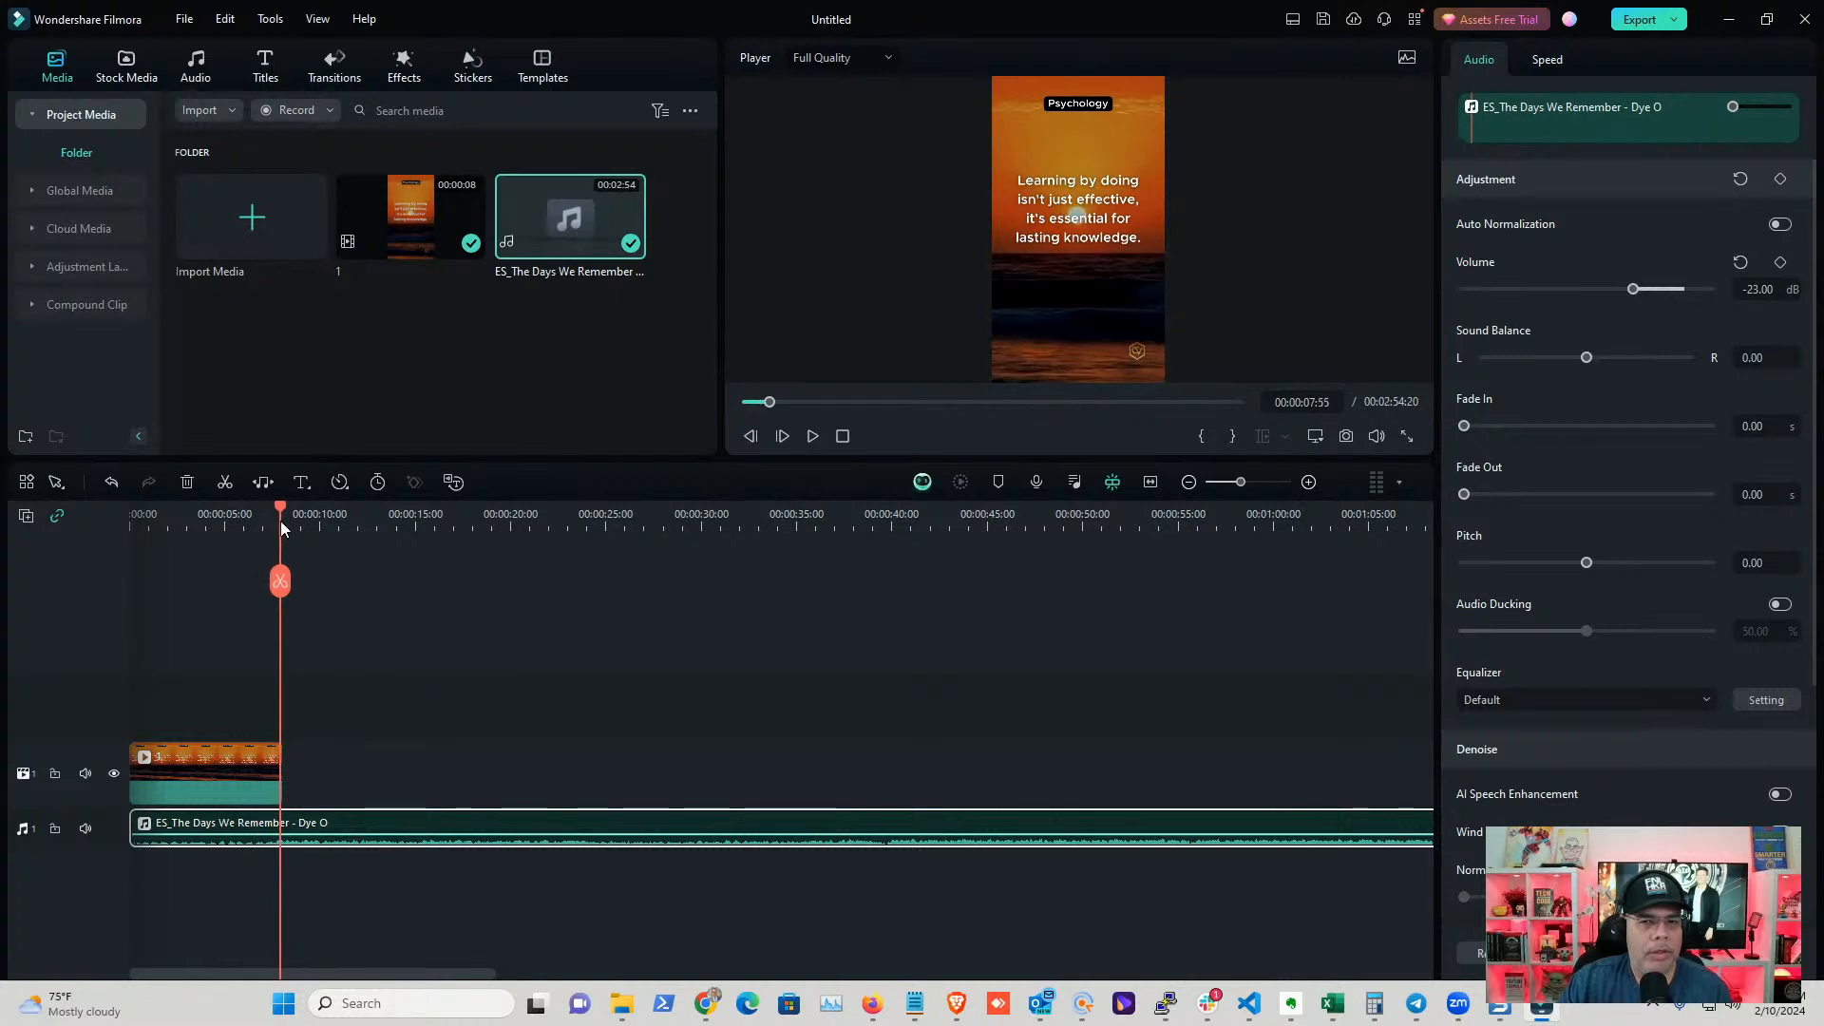
drag(281, 528, 284, 528)
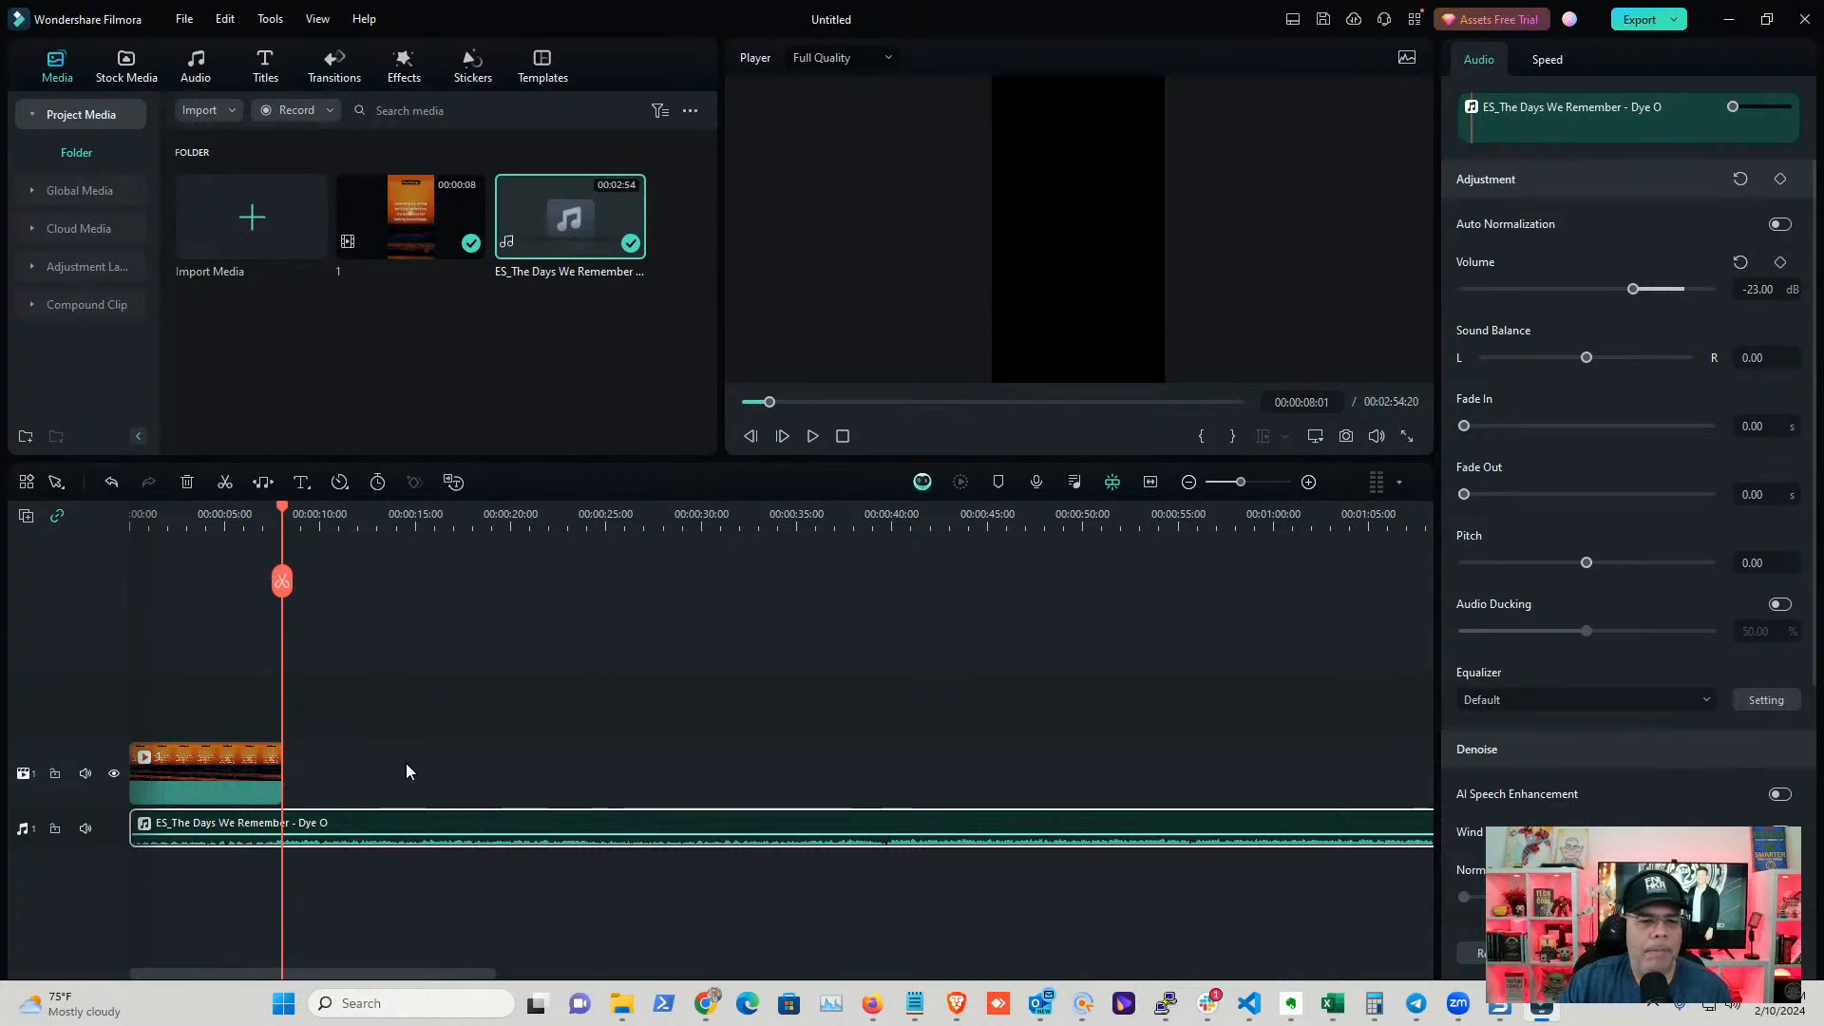
click(283, 582)
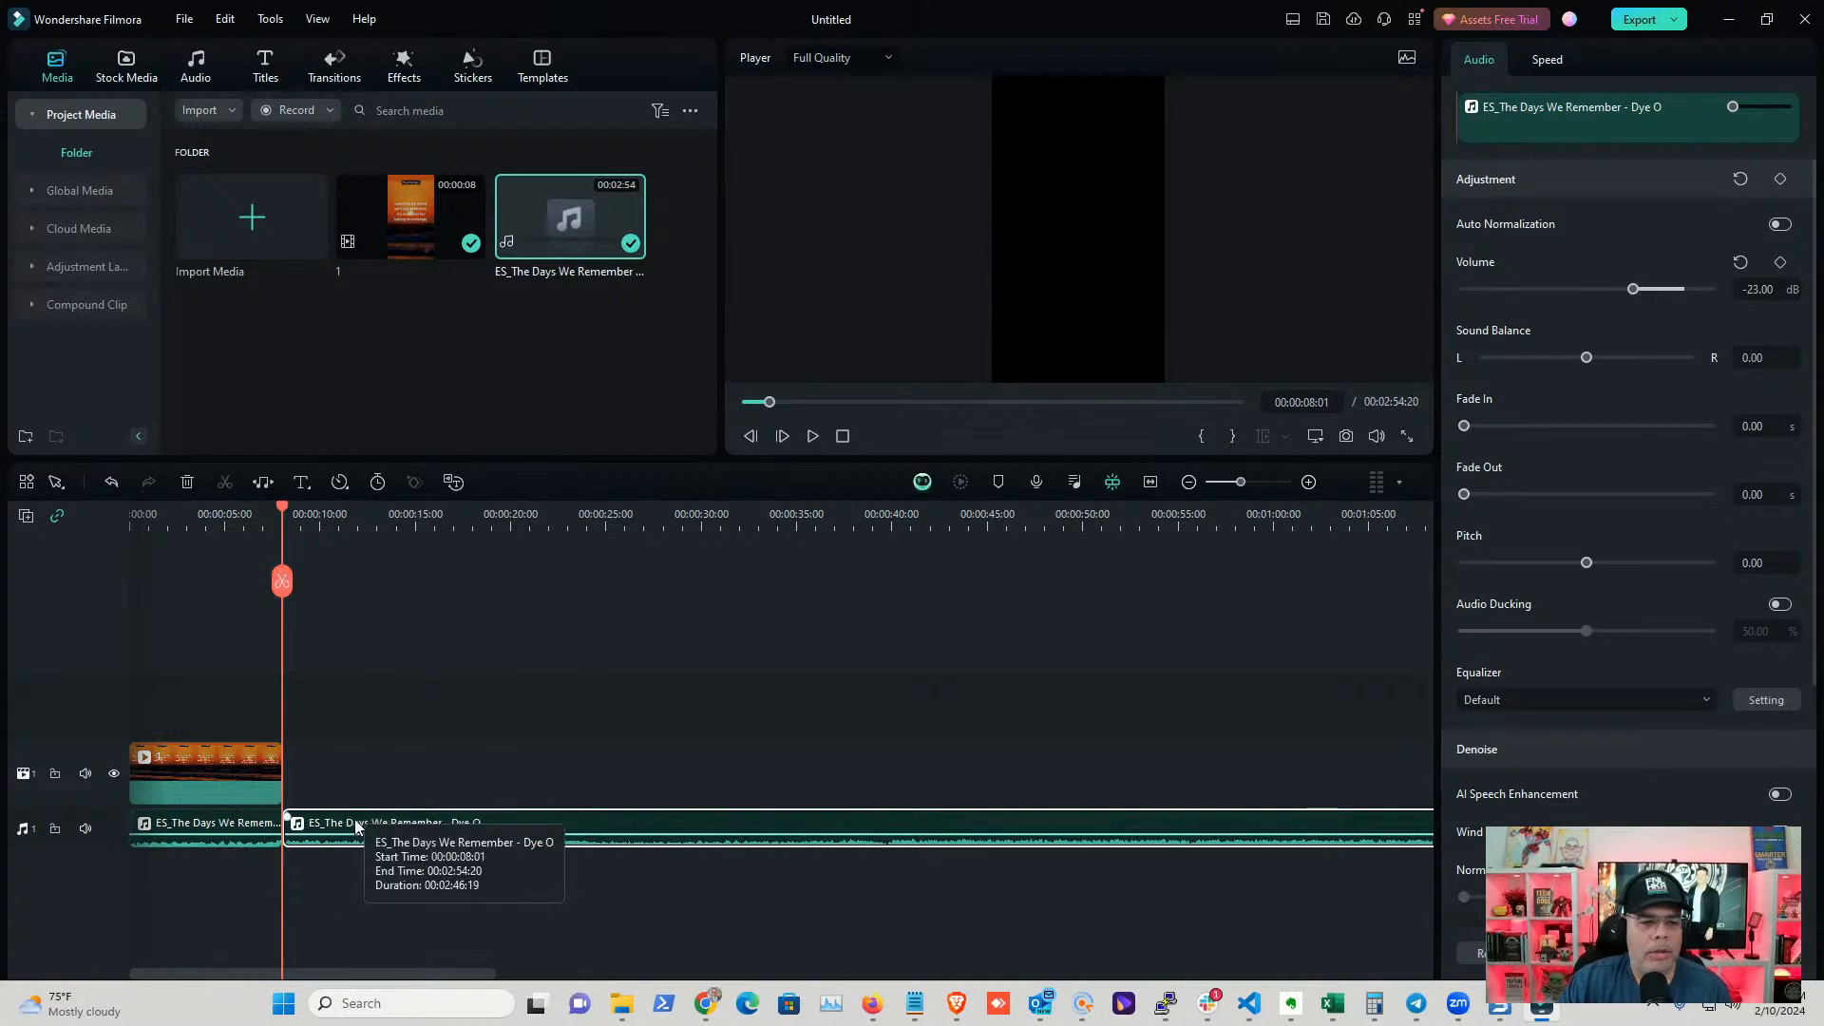
key(Delete)
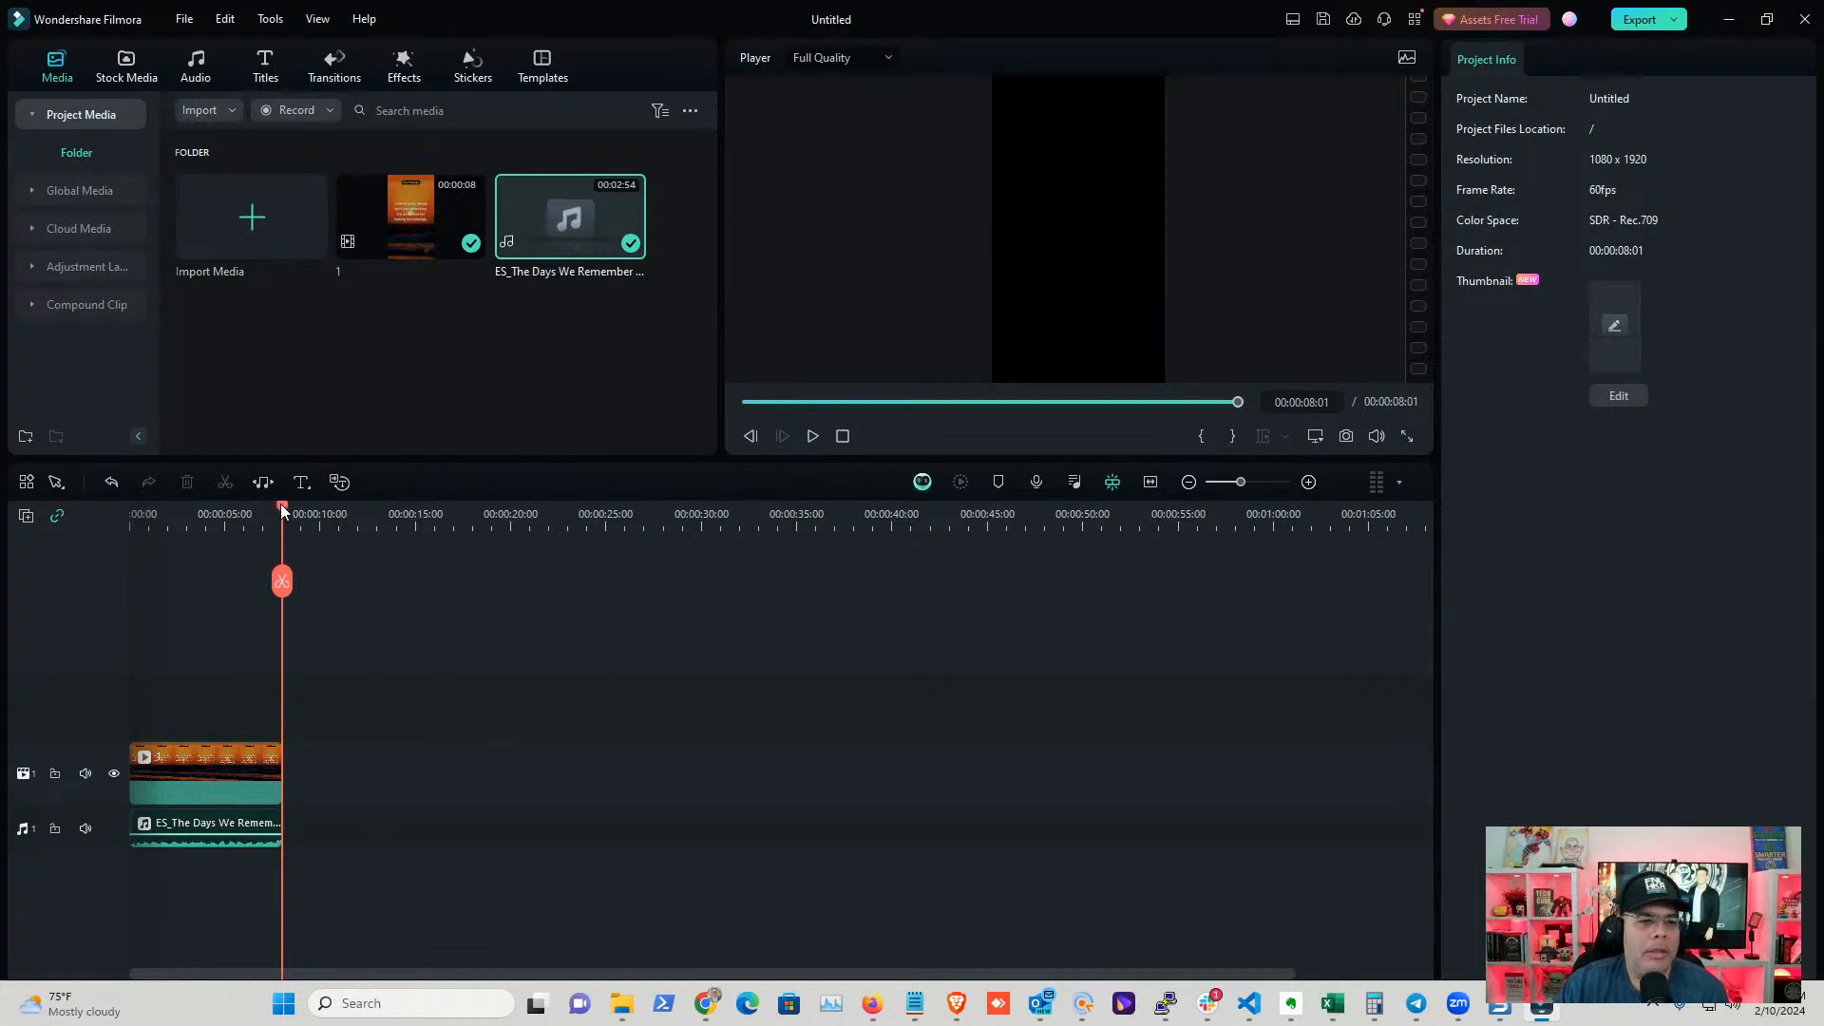
drag(283, 509, 121, 509)
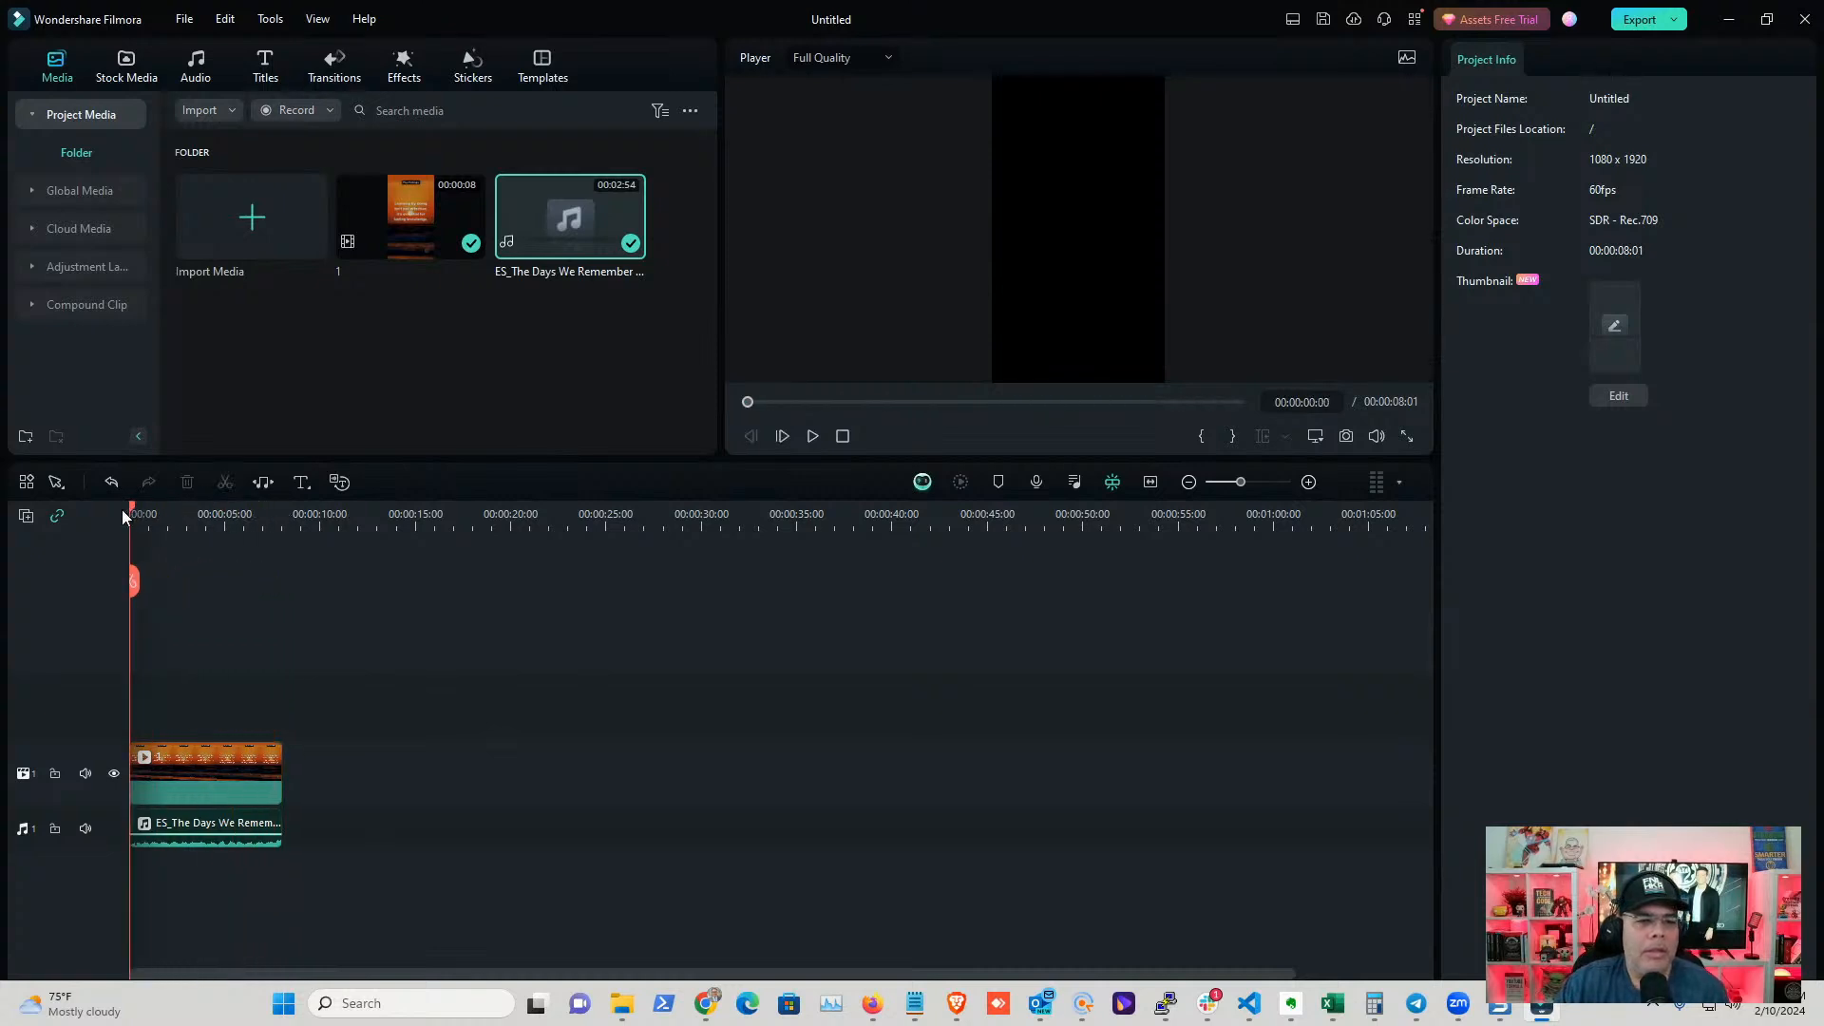
click(813, 437)
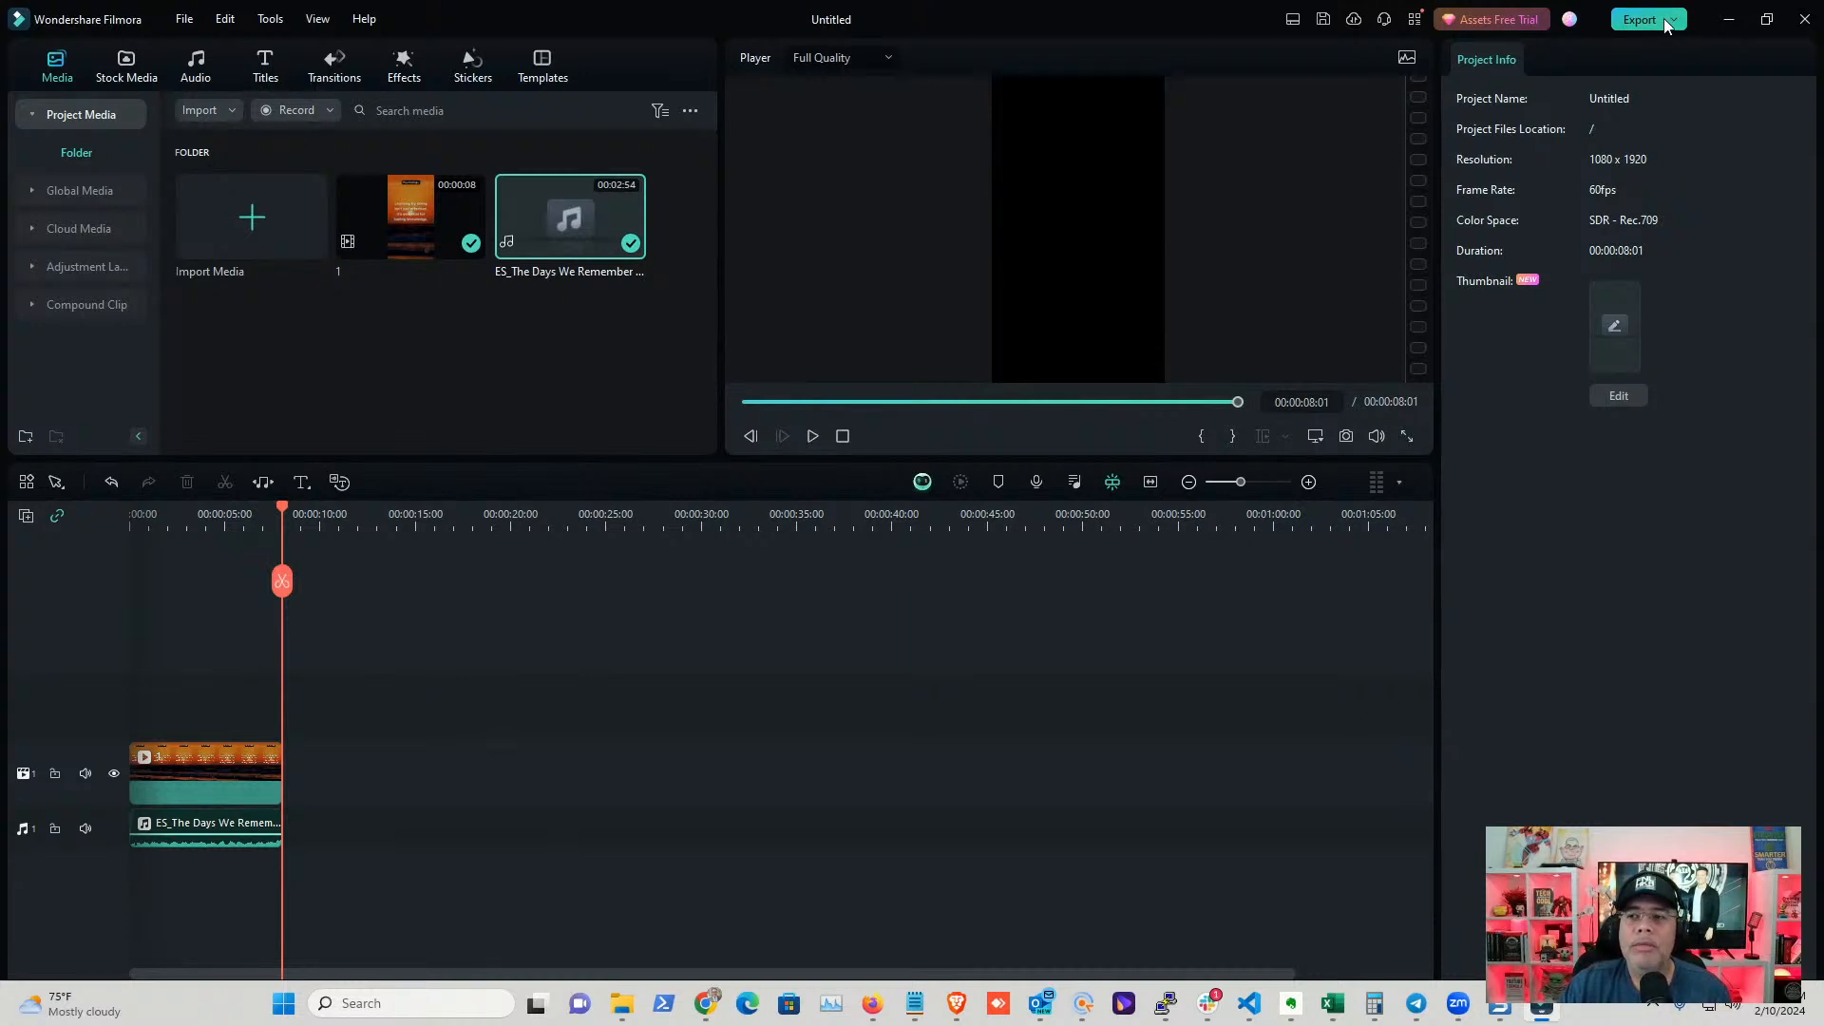
- Export the short locally as an MP4 named Beach1, keeping the preset matched to the project settings
click(1623, 21)
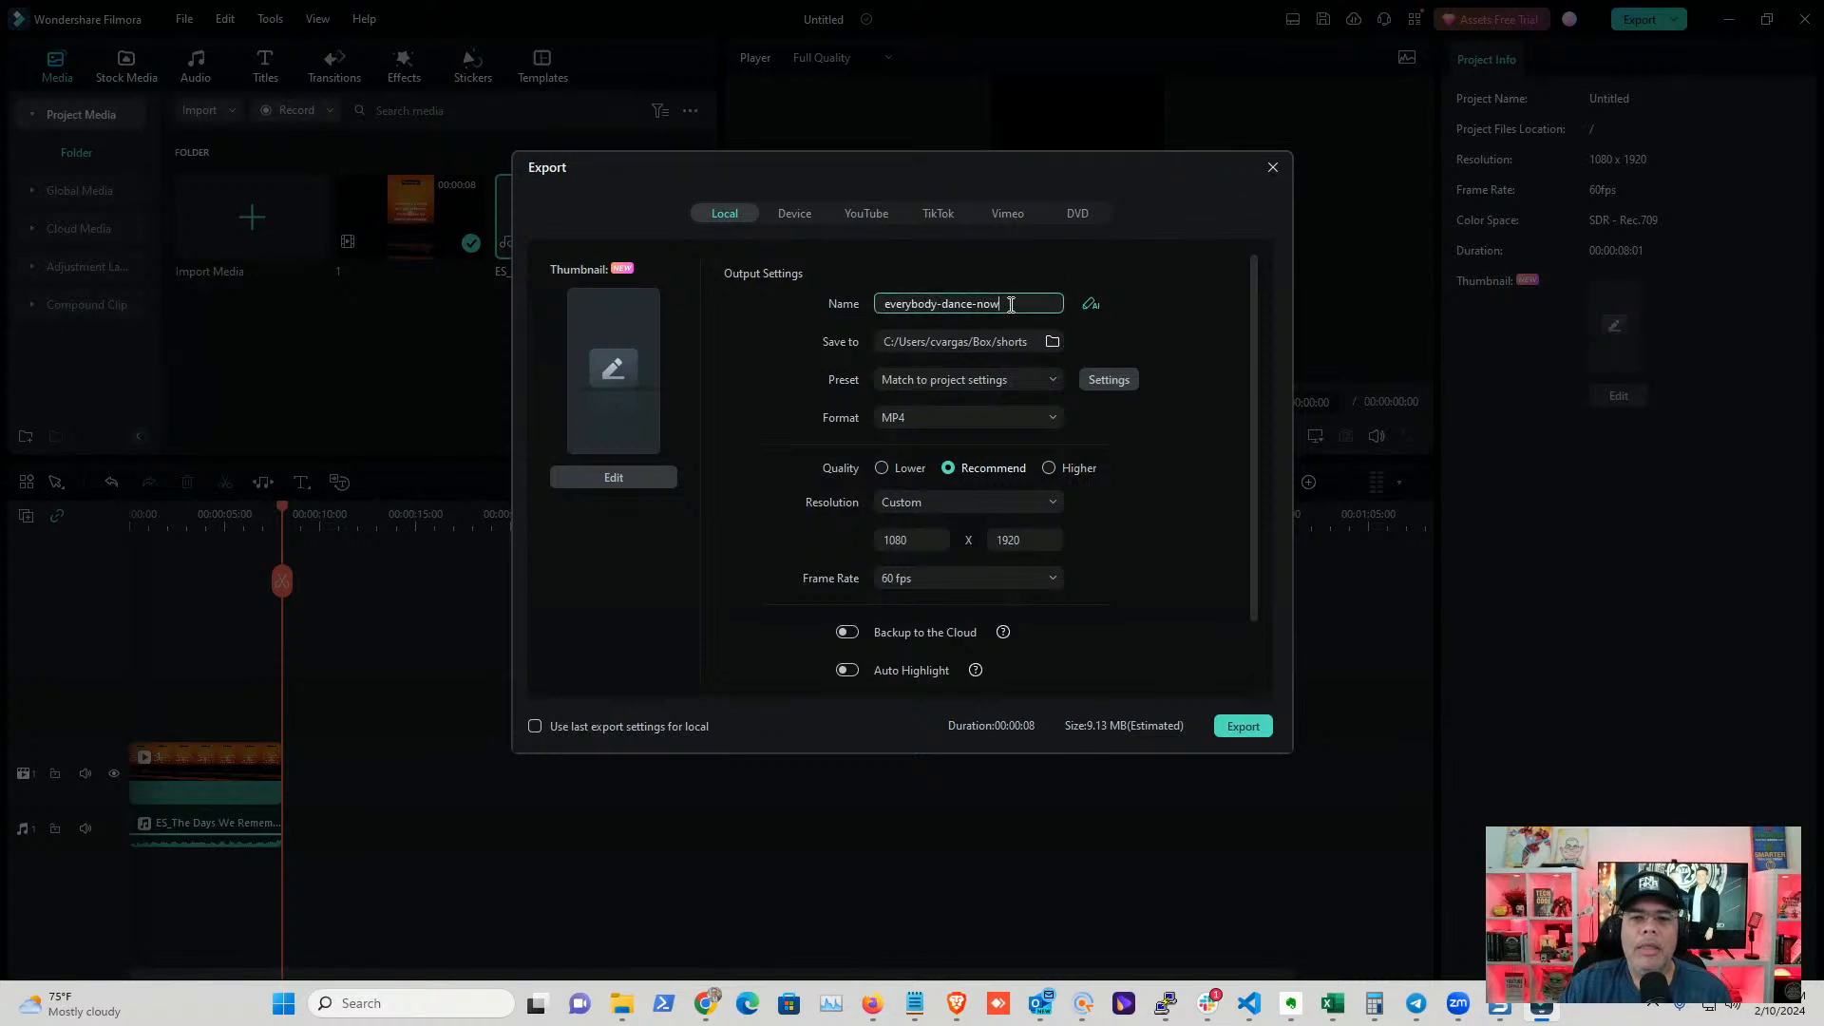
triple_click(1014, 304)
triple_click(1013, 304)
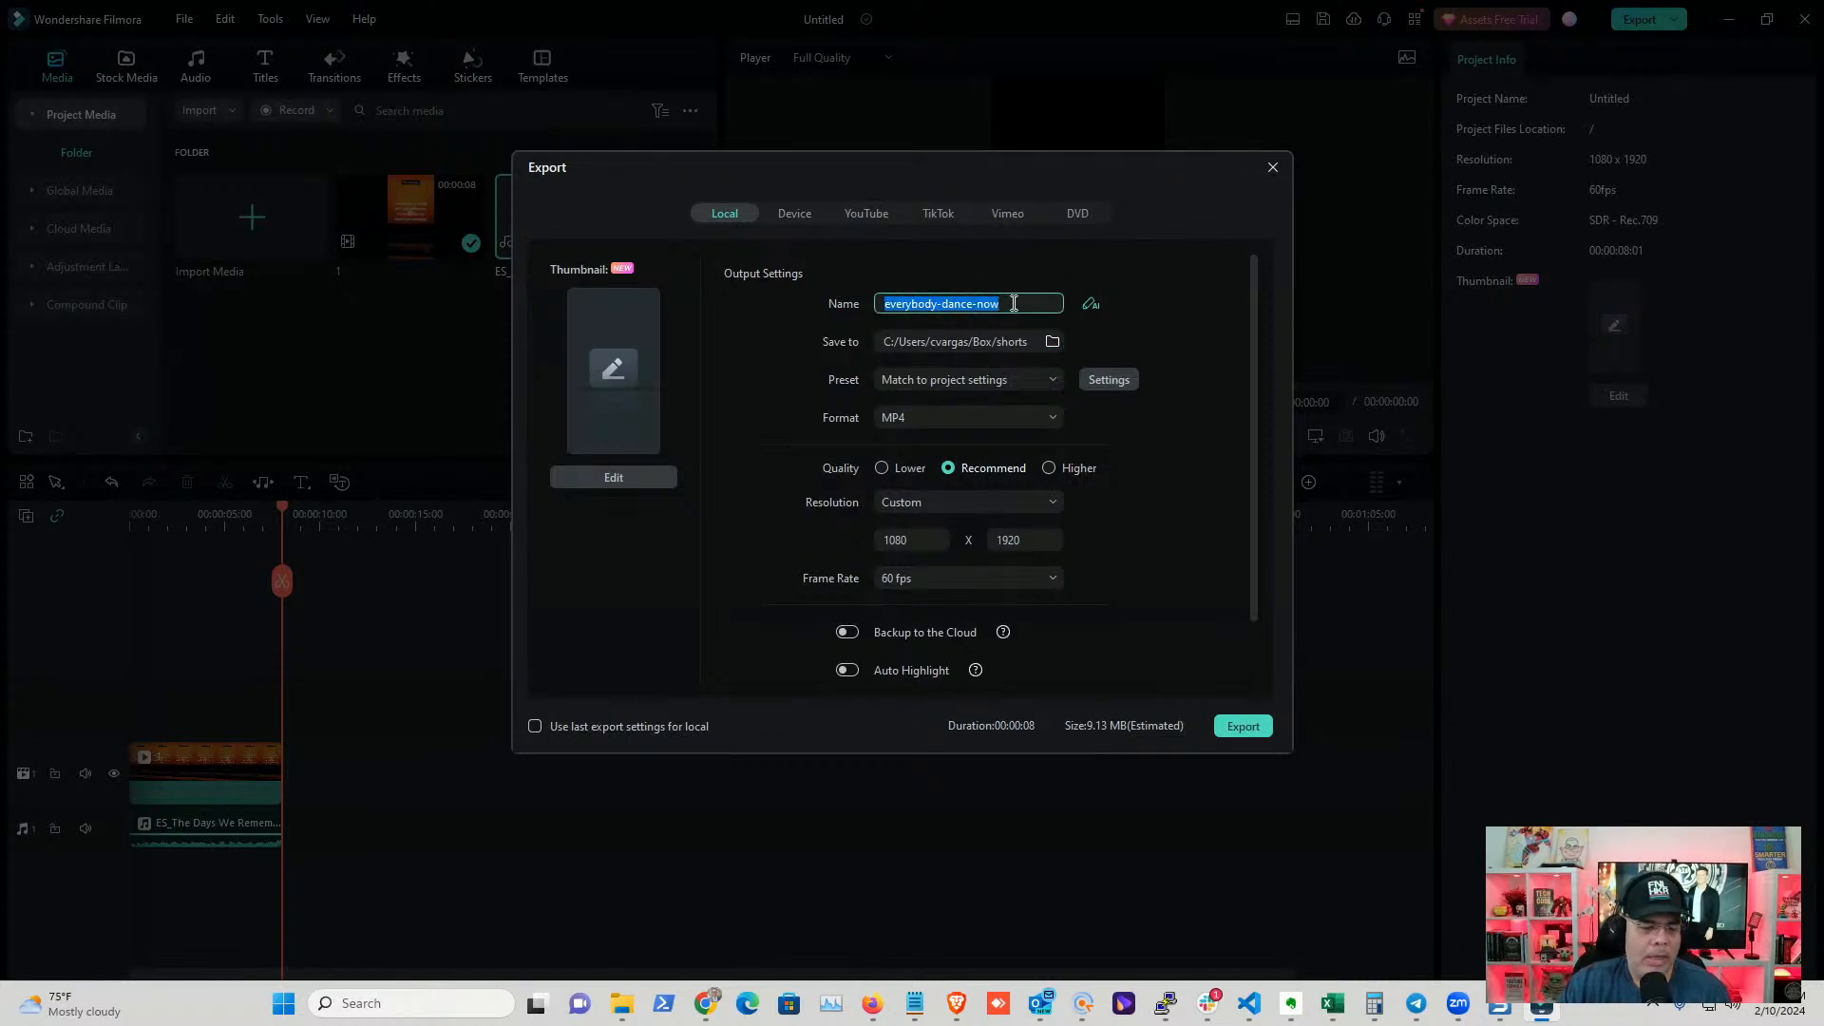
text(1)
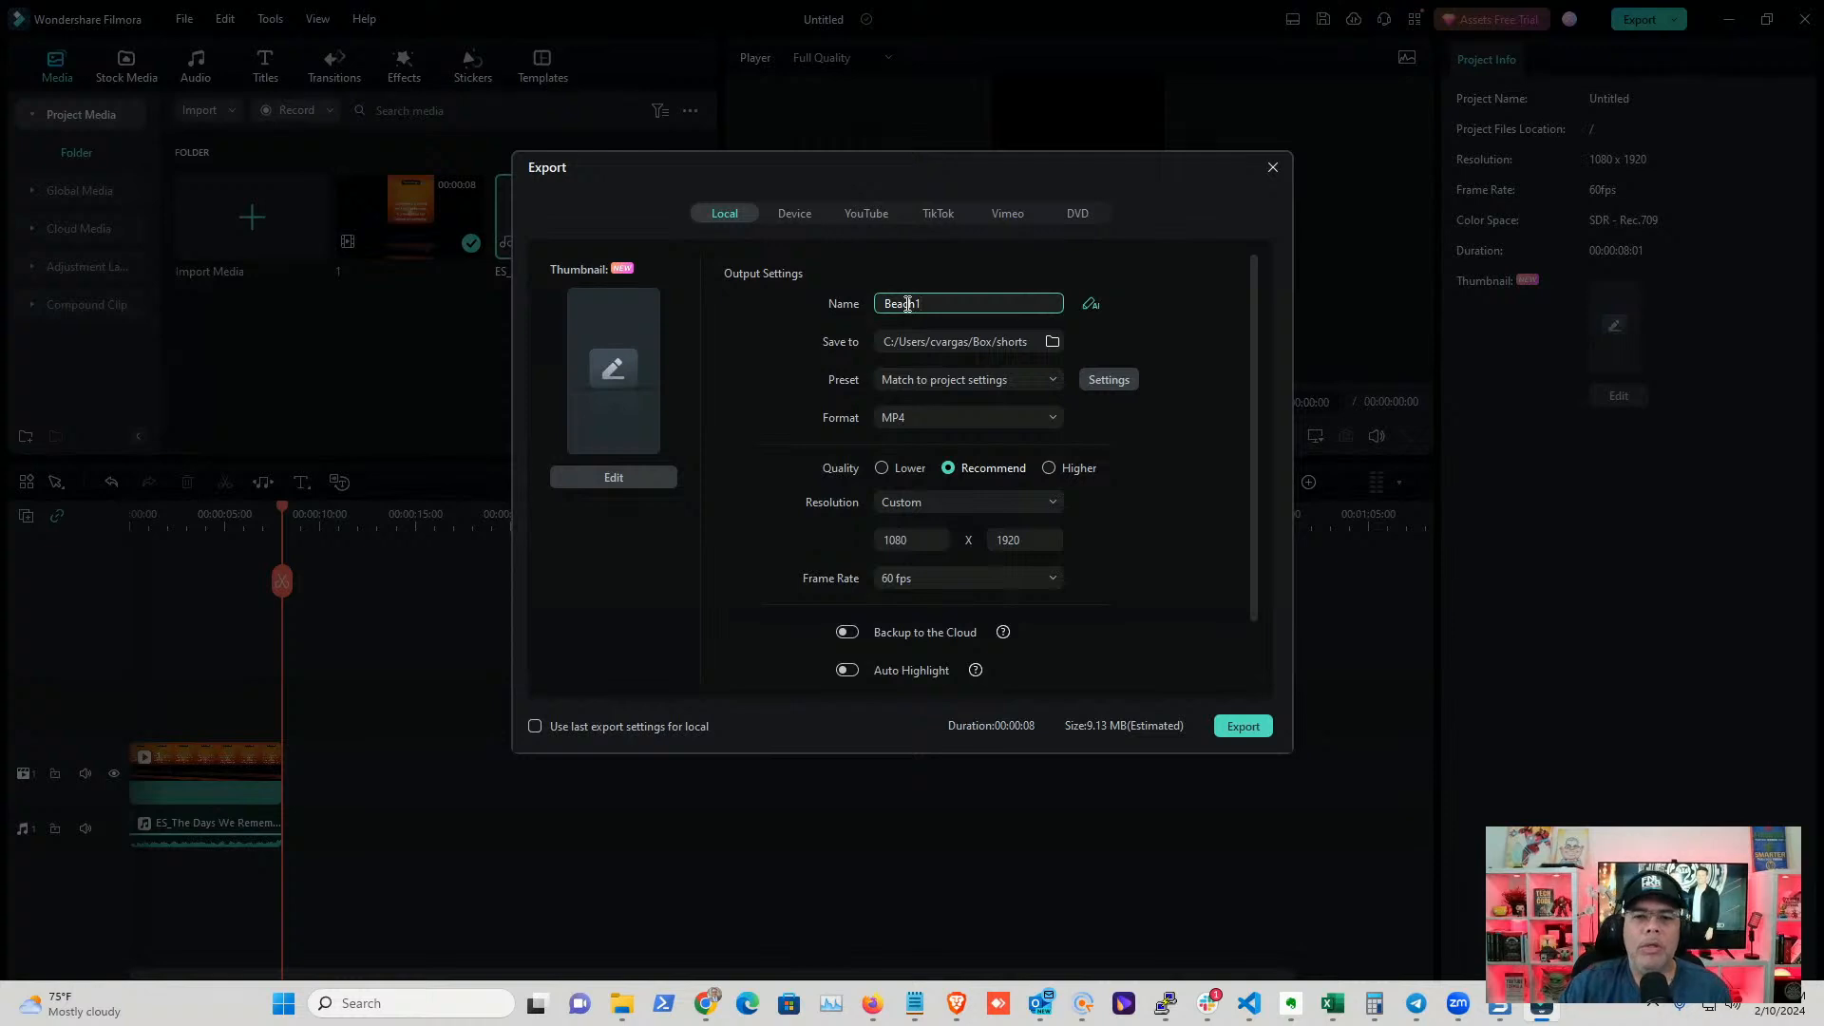
click(1245, 727)
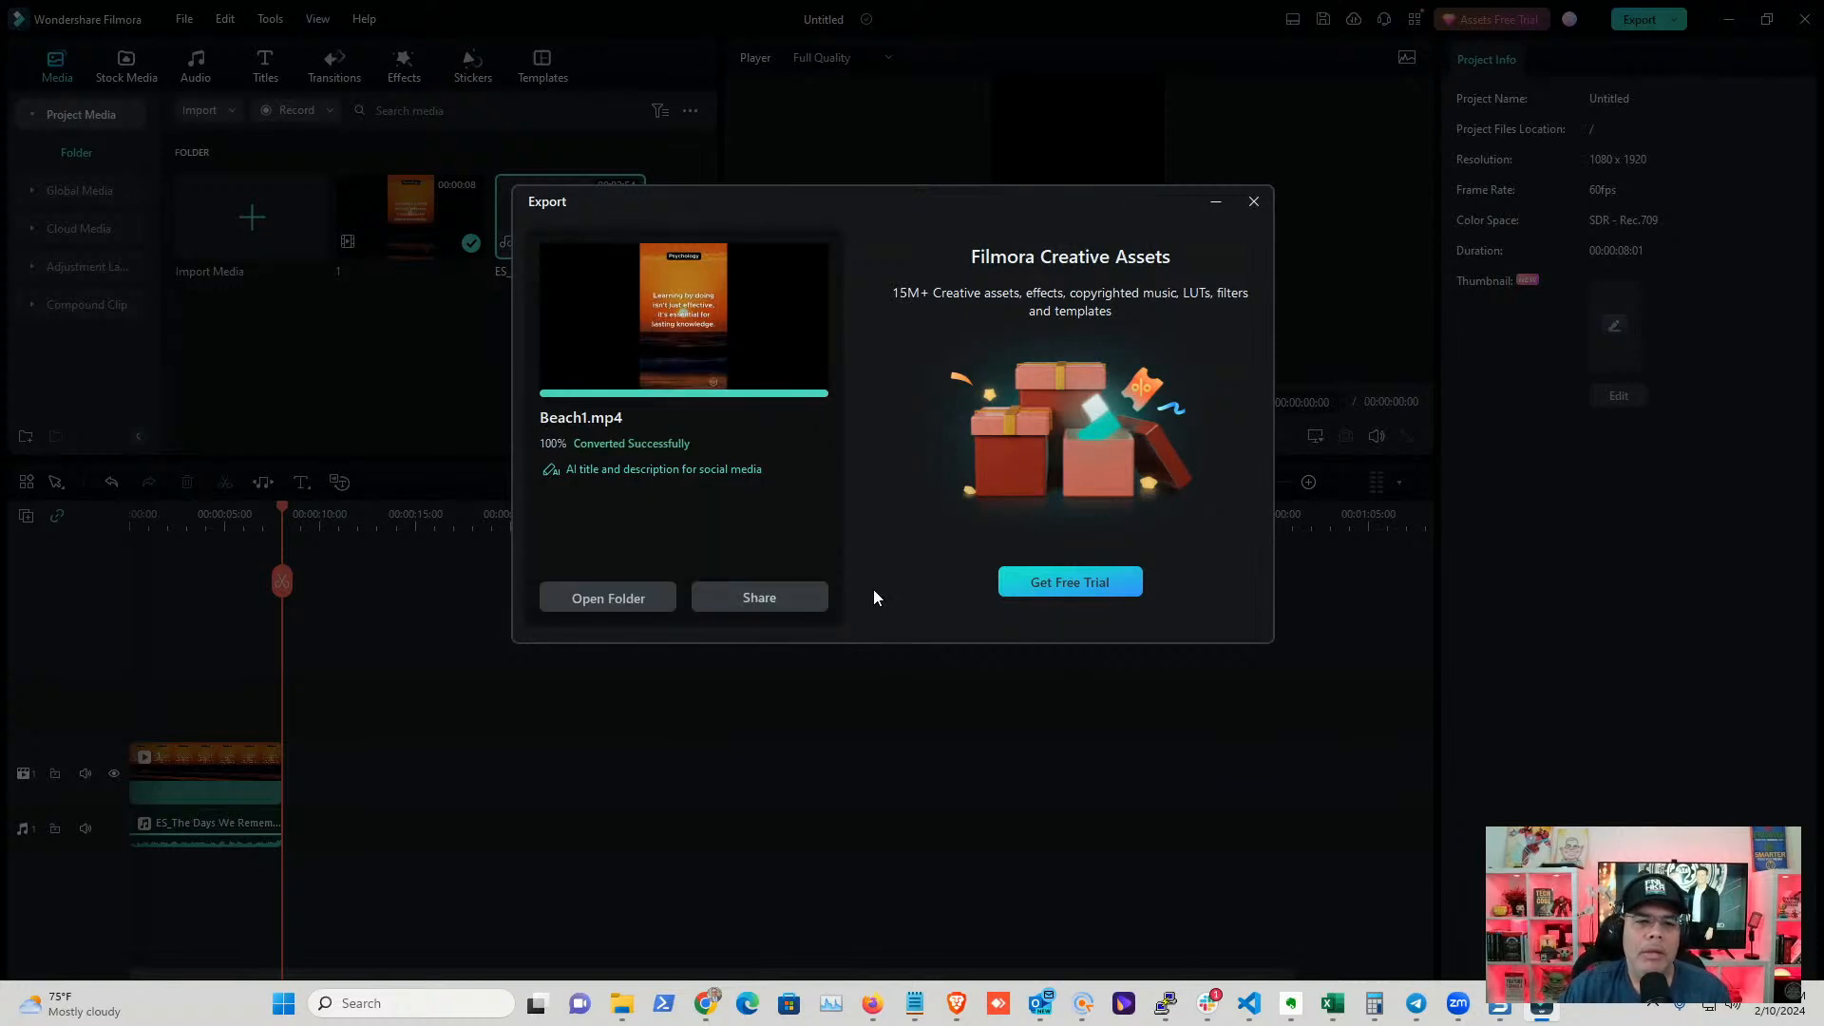
- Open the export folder, play Beach1.mp4 to check the video with its music, and close the player
click(583, 596)
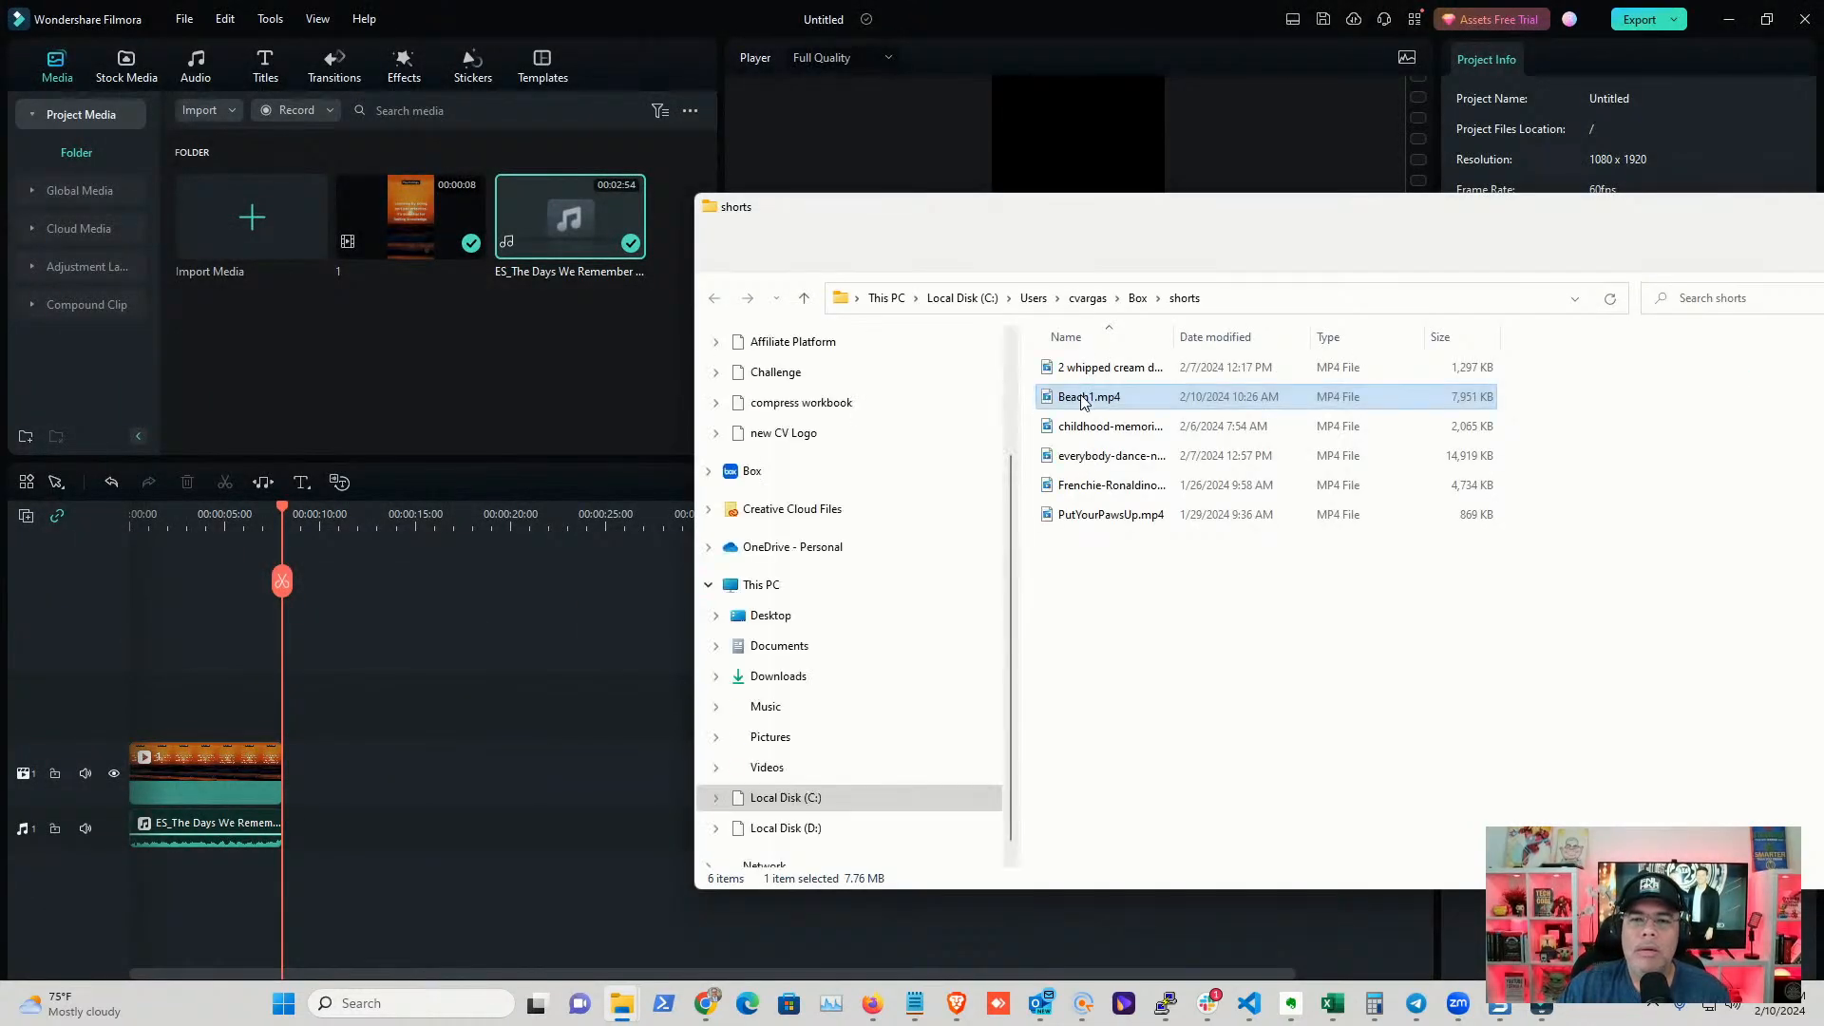
double_click(1240, 394)
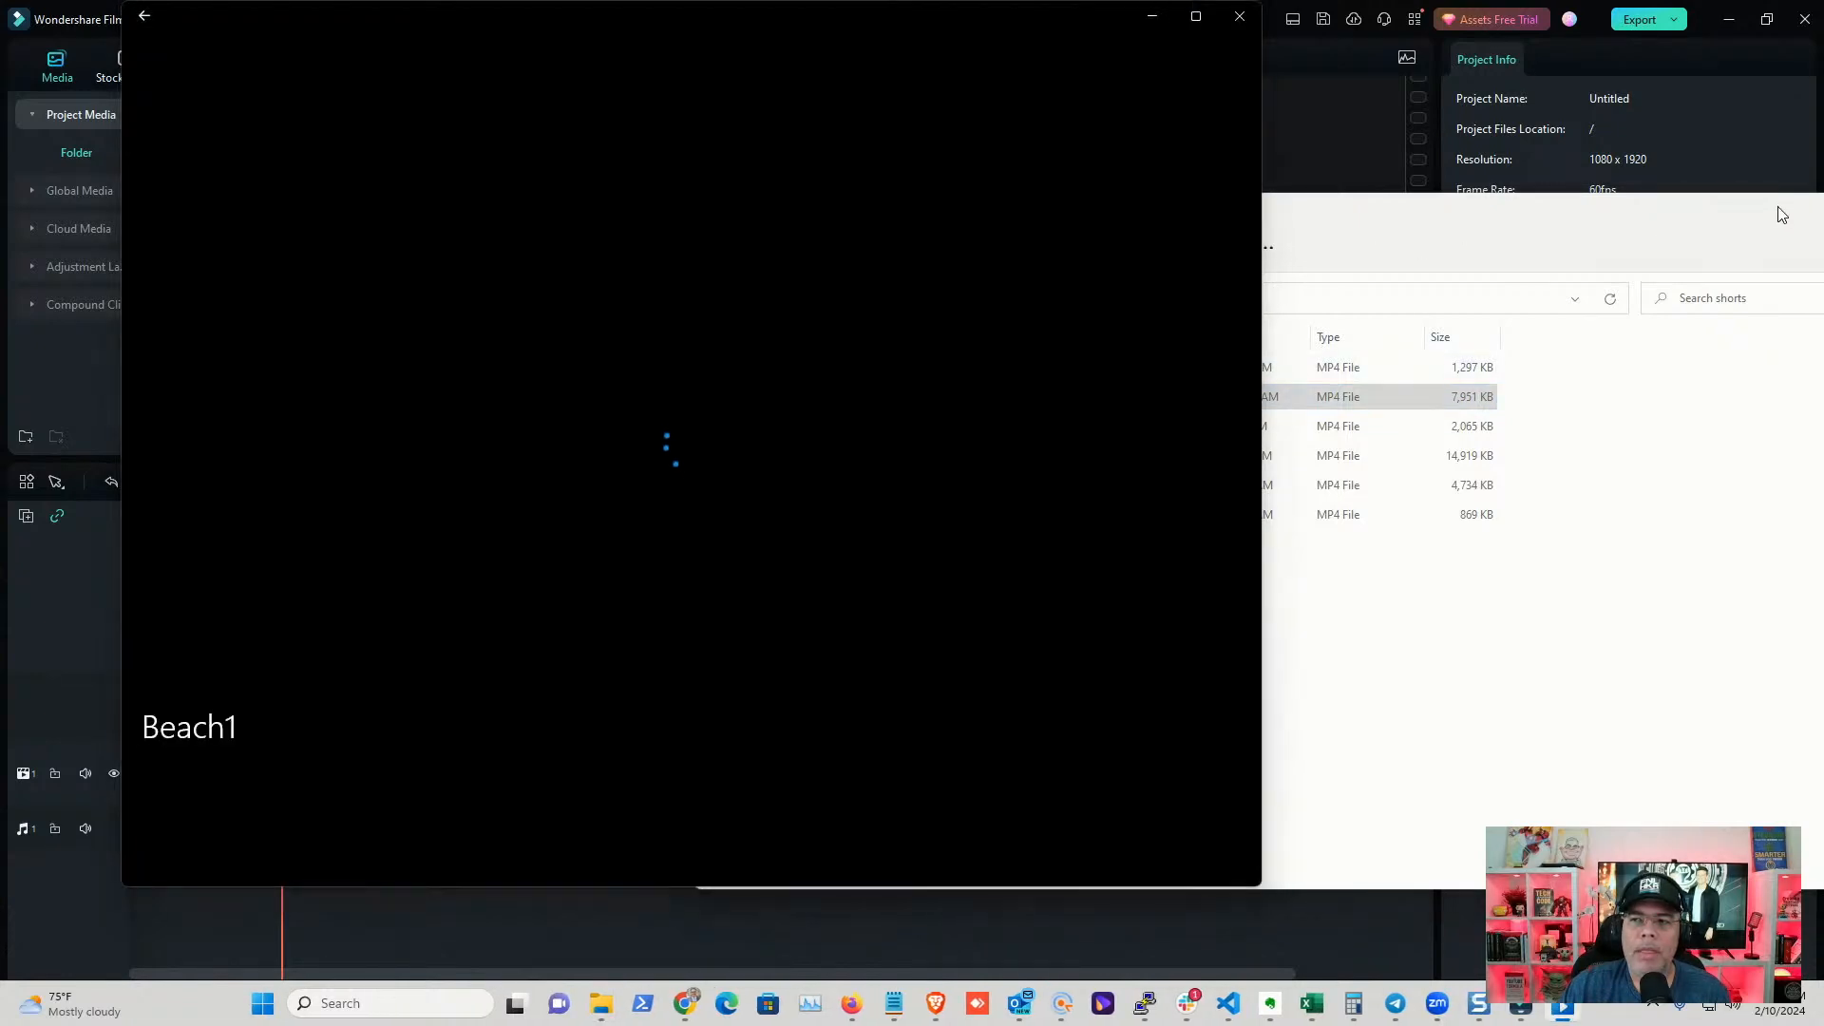
click(1778, 209)
click(1823, 207)
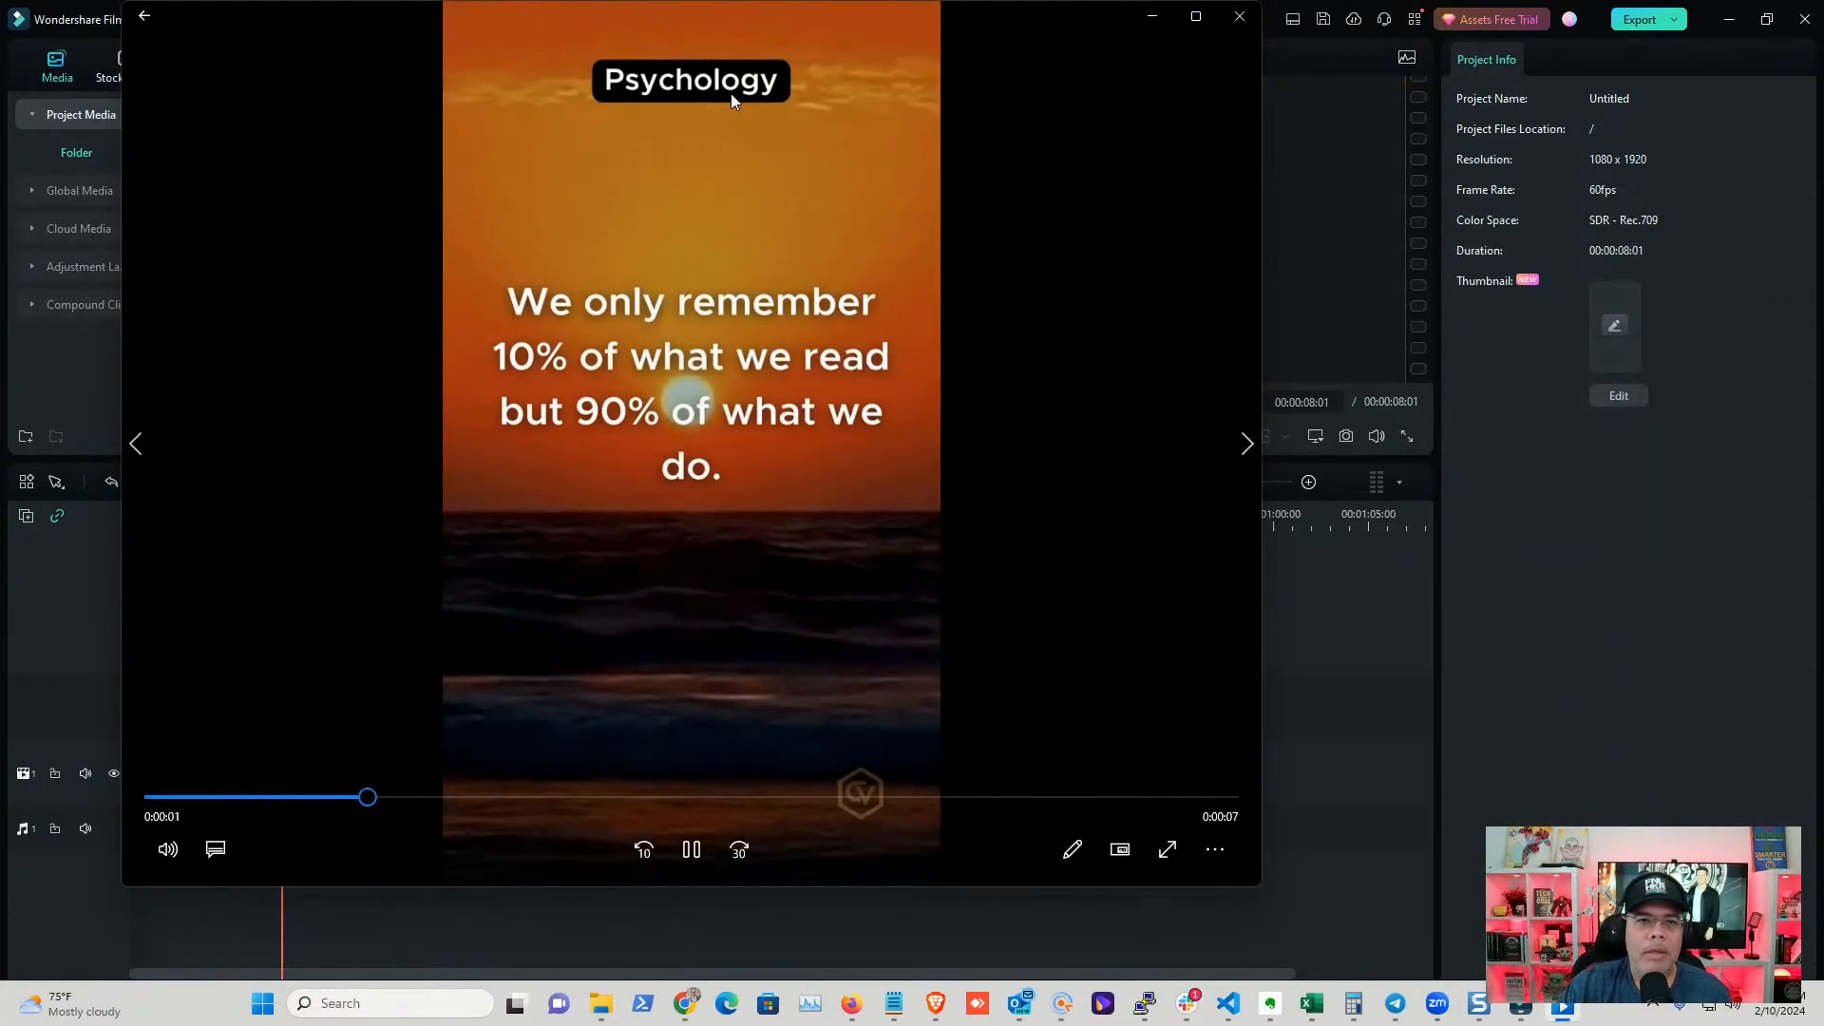
drag(967, 14, 1143, 36)
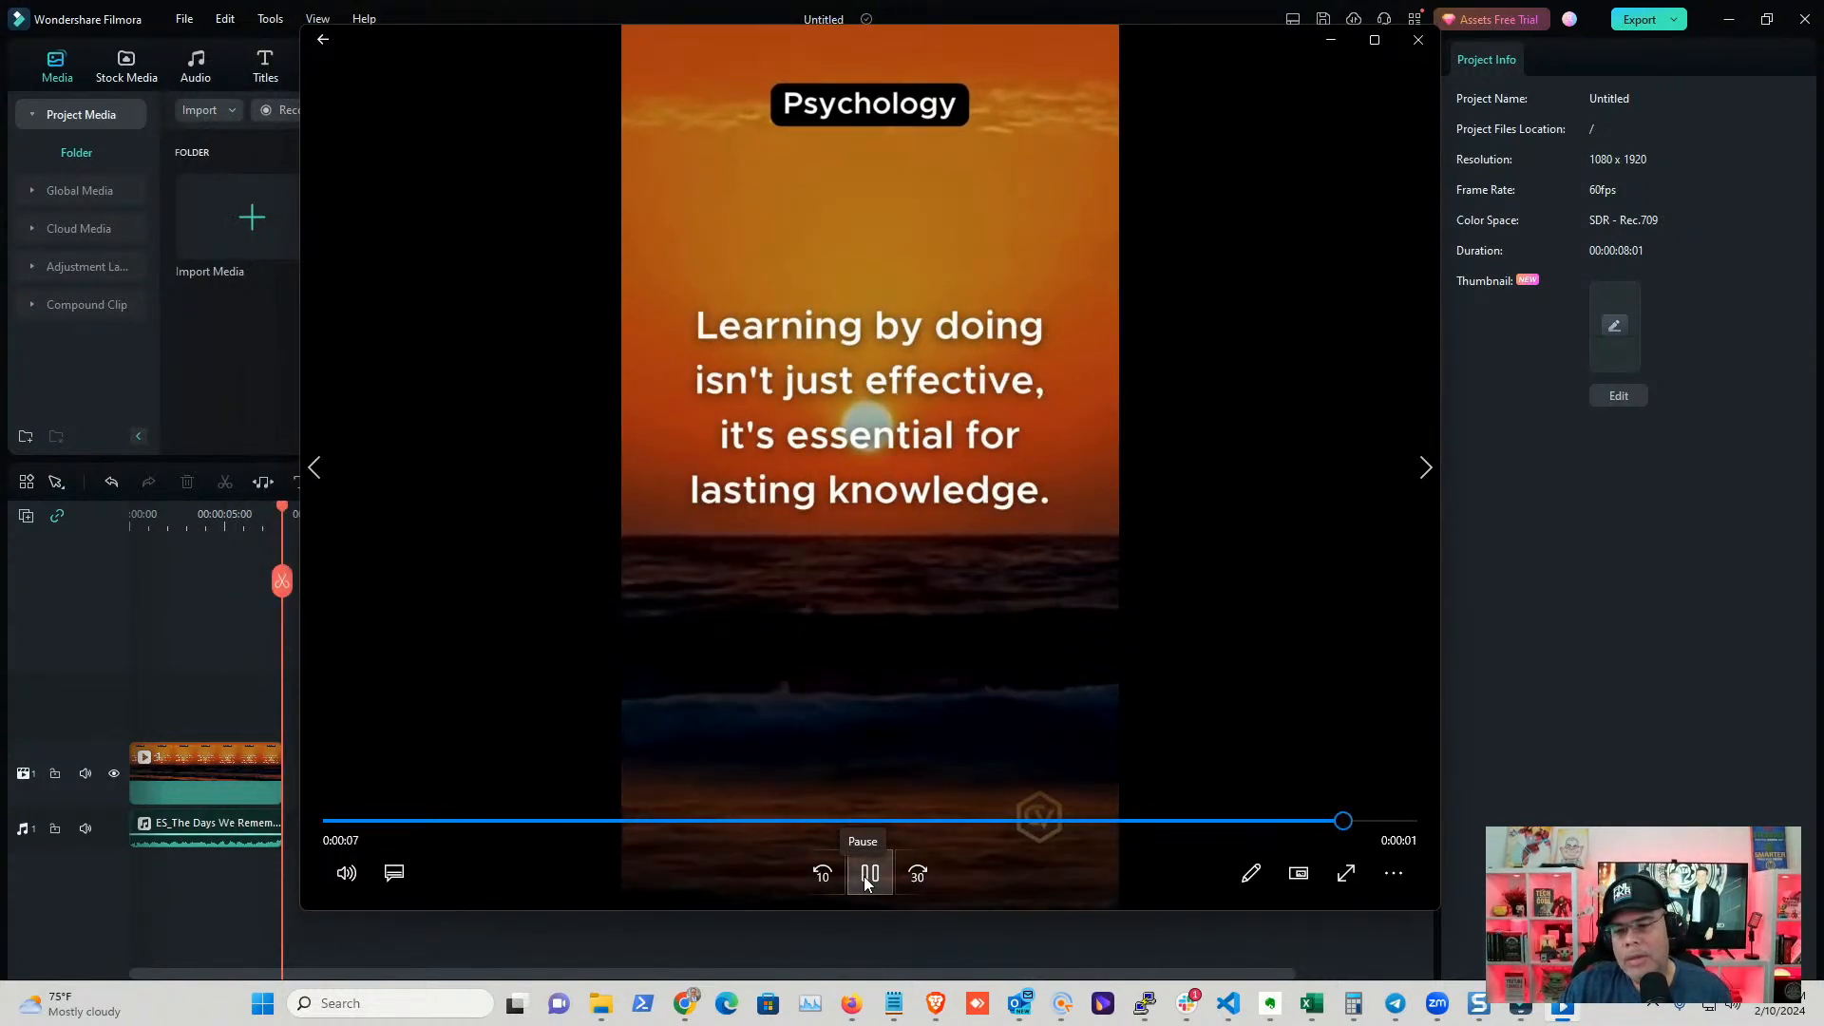
click(1422, 42)
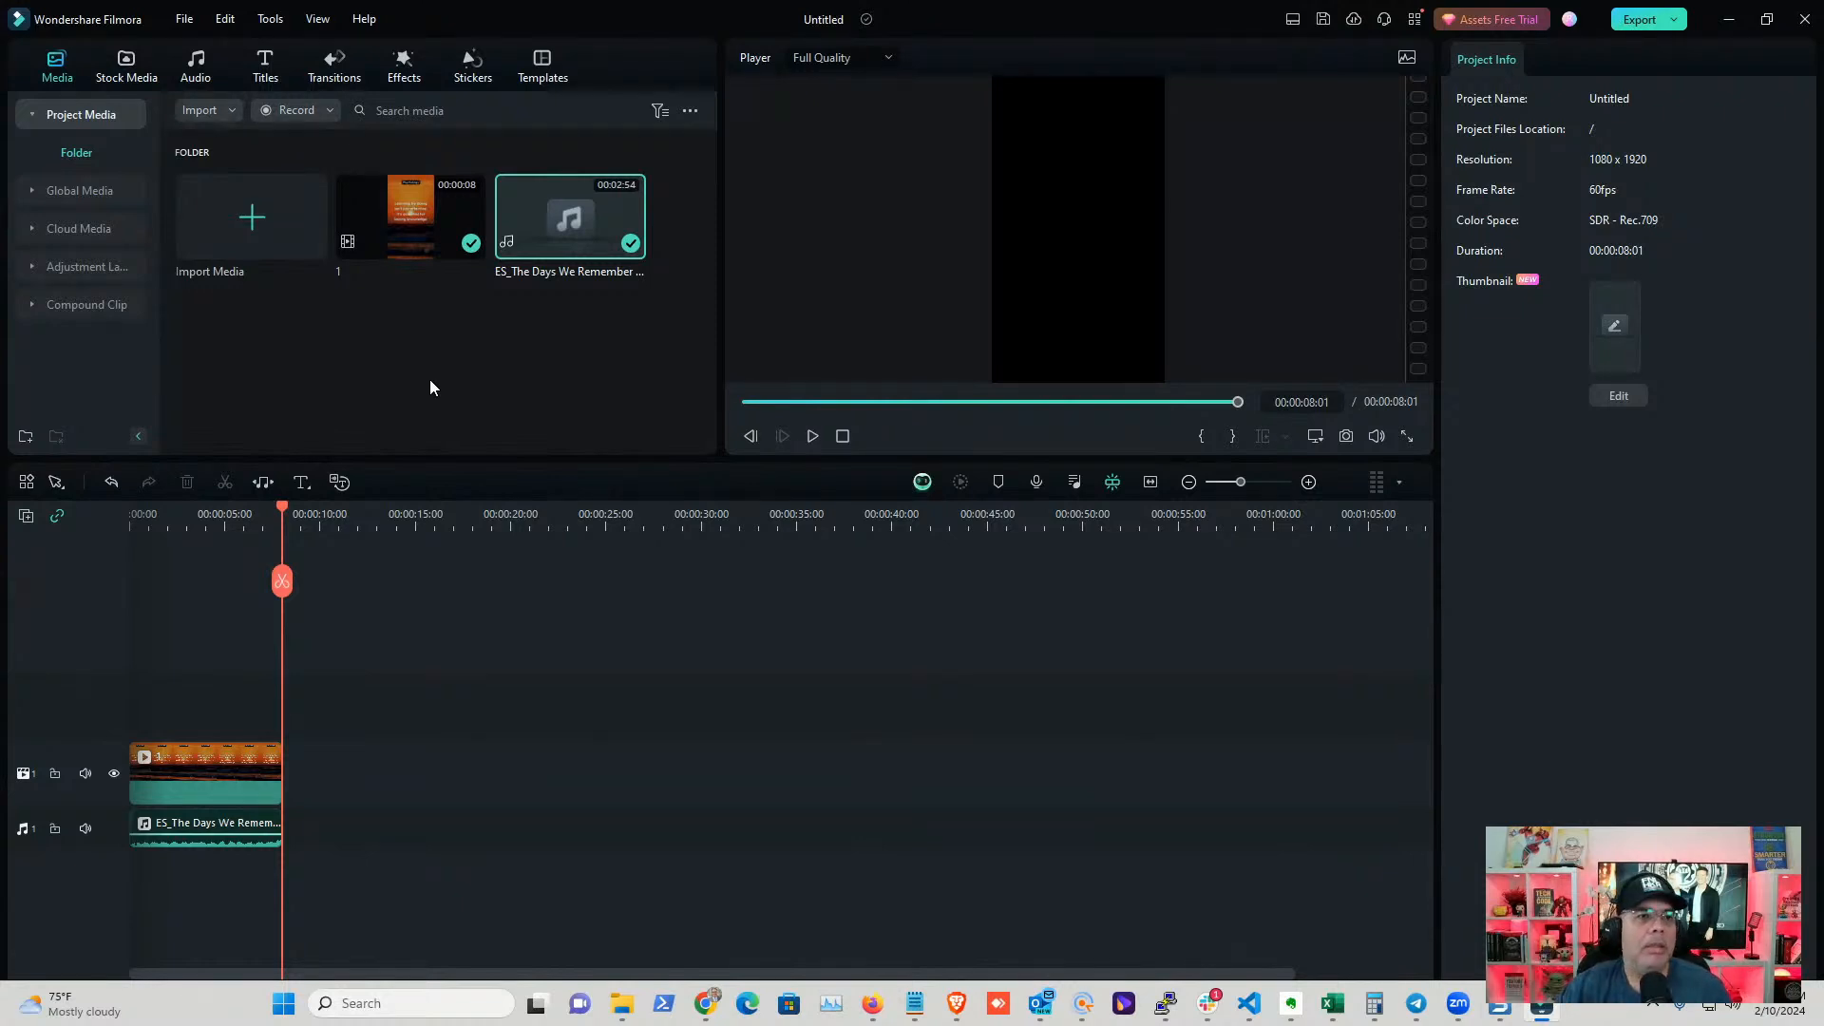
- Save the project under the name "Beach- Shorts-Template" in the shorts folder in Box
click(181, 21)
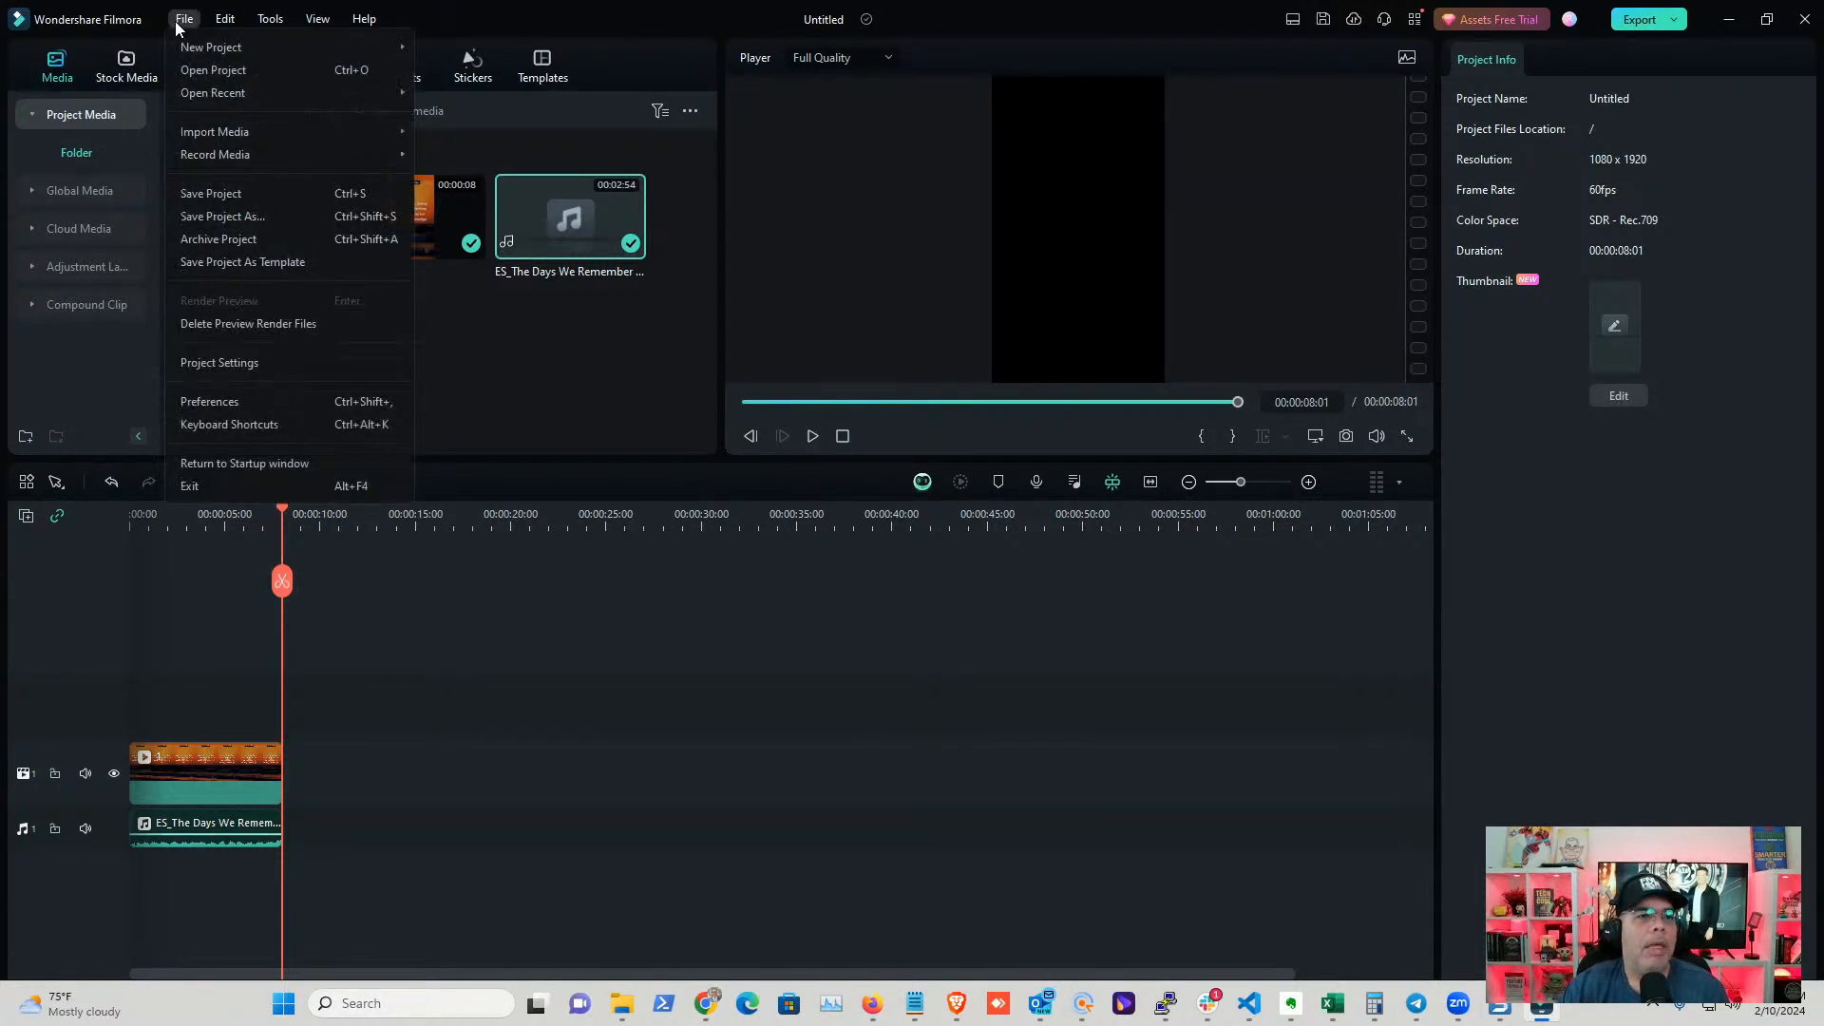
click(226, 220)
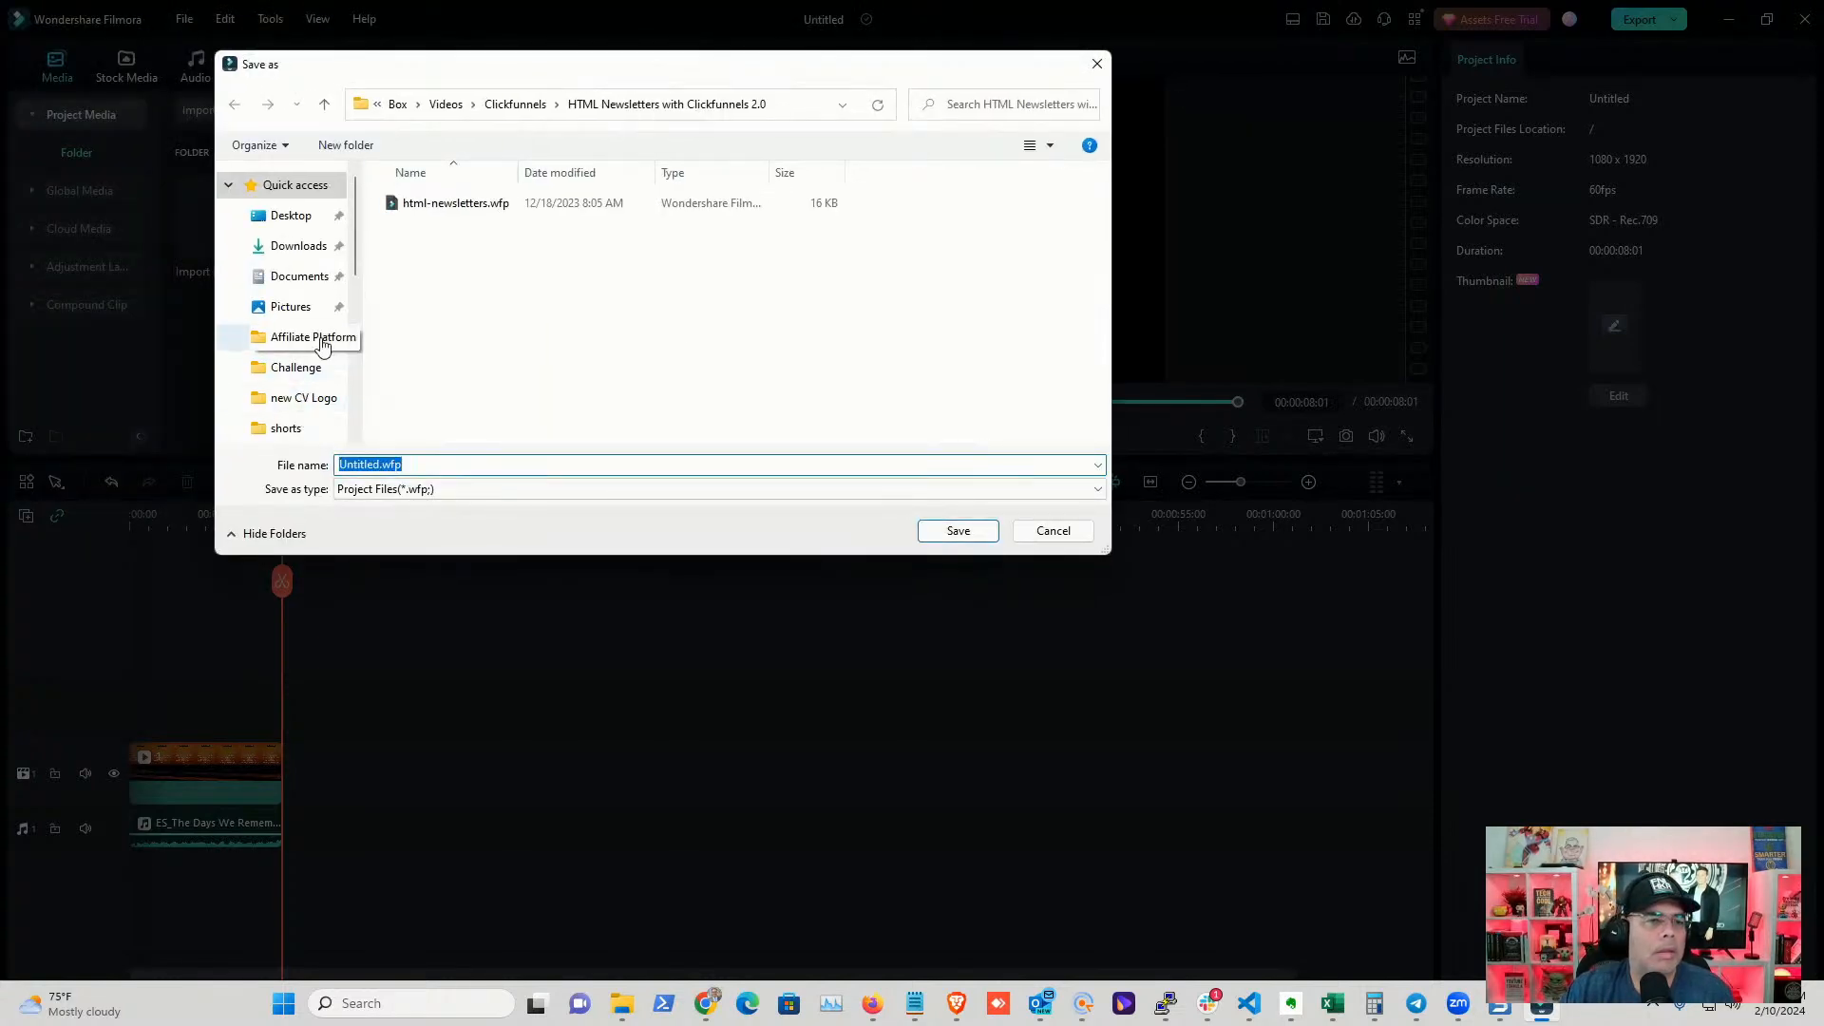
scroll(321, 344, down, 1)
click(271, 367)
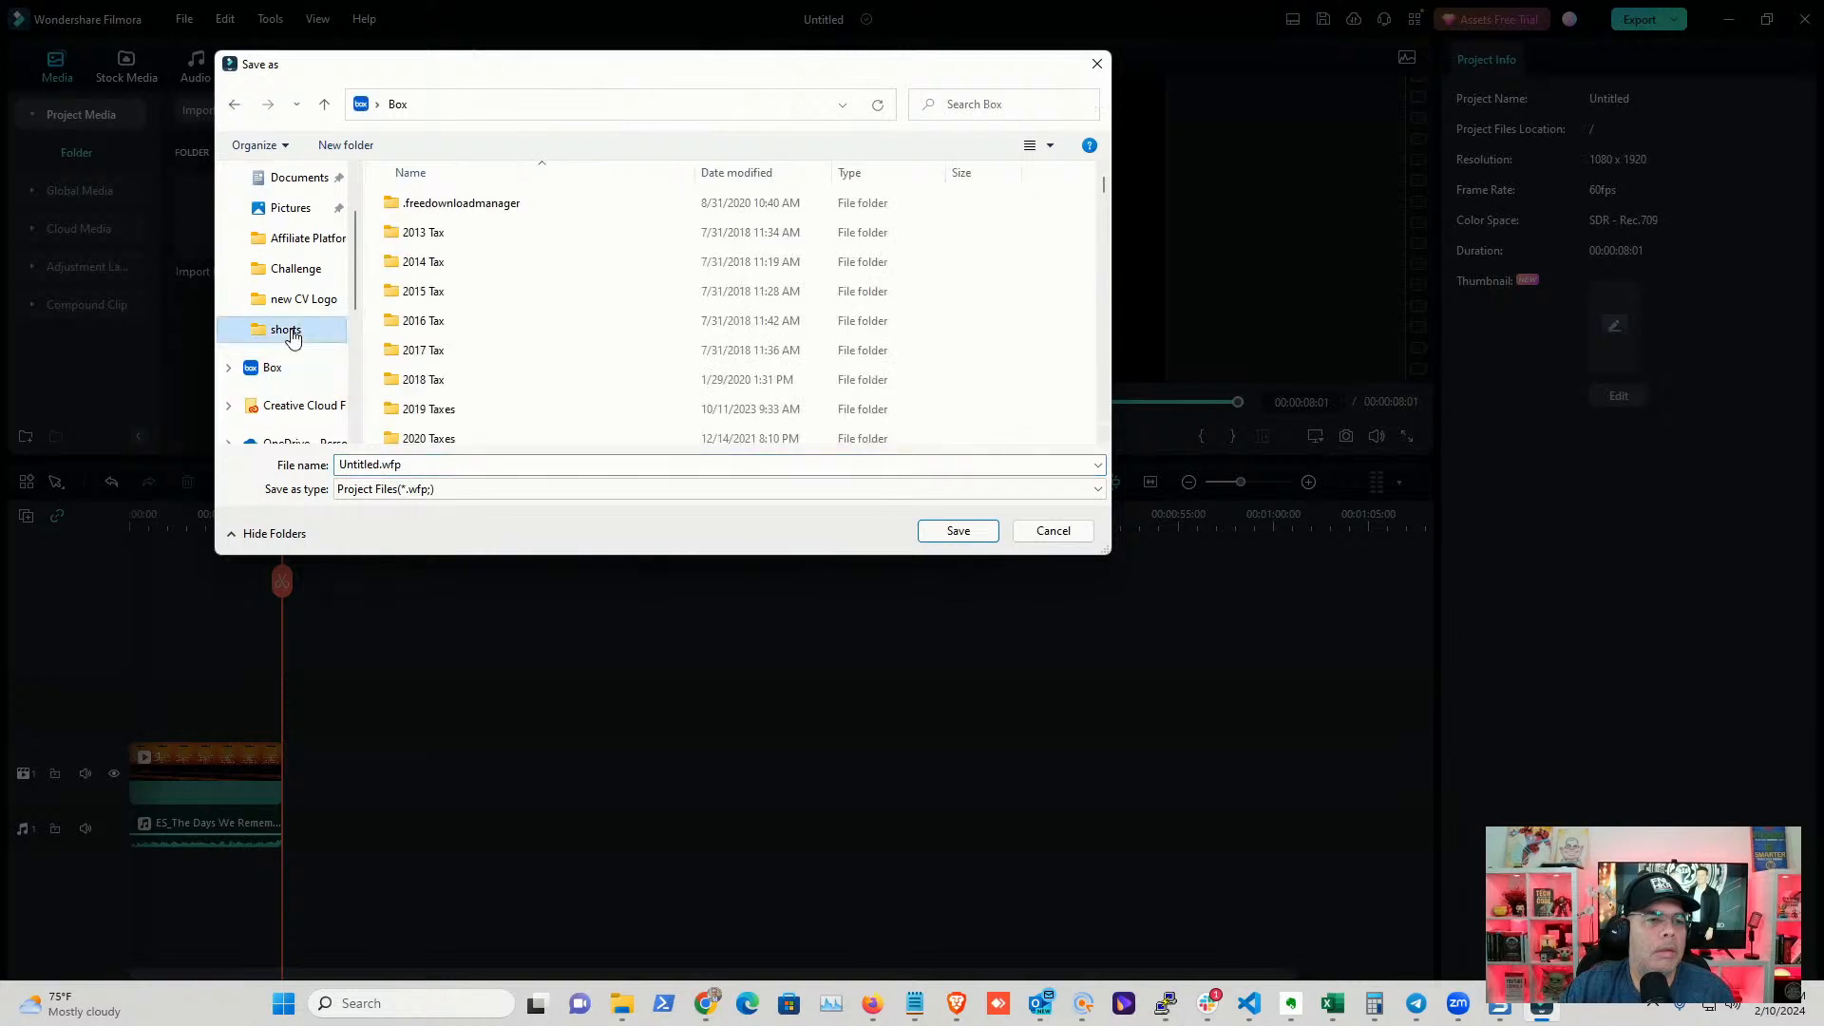
click(288, 330)
click(390, 464)
drag(380, 464, 303, 465)
text(Beach)
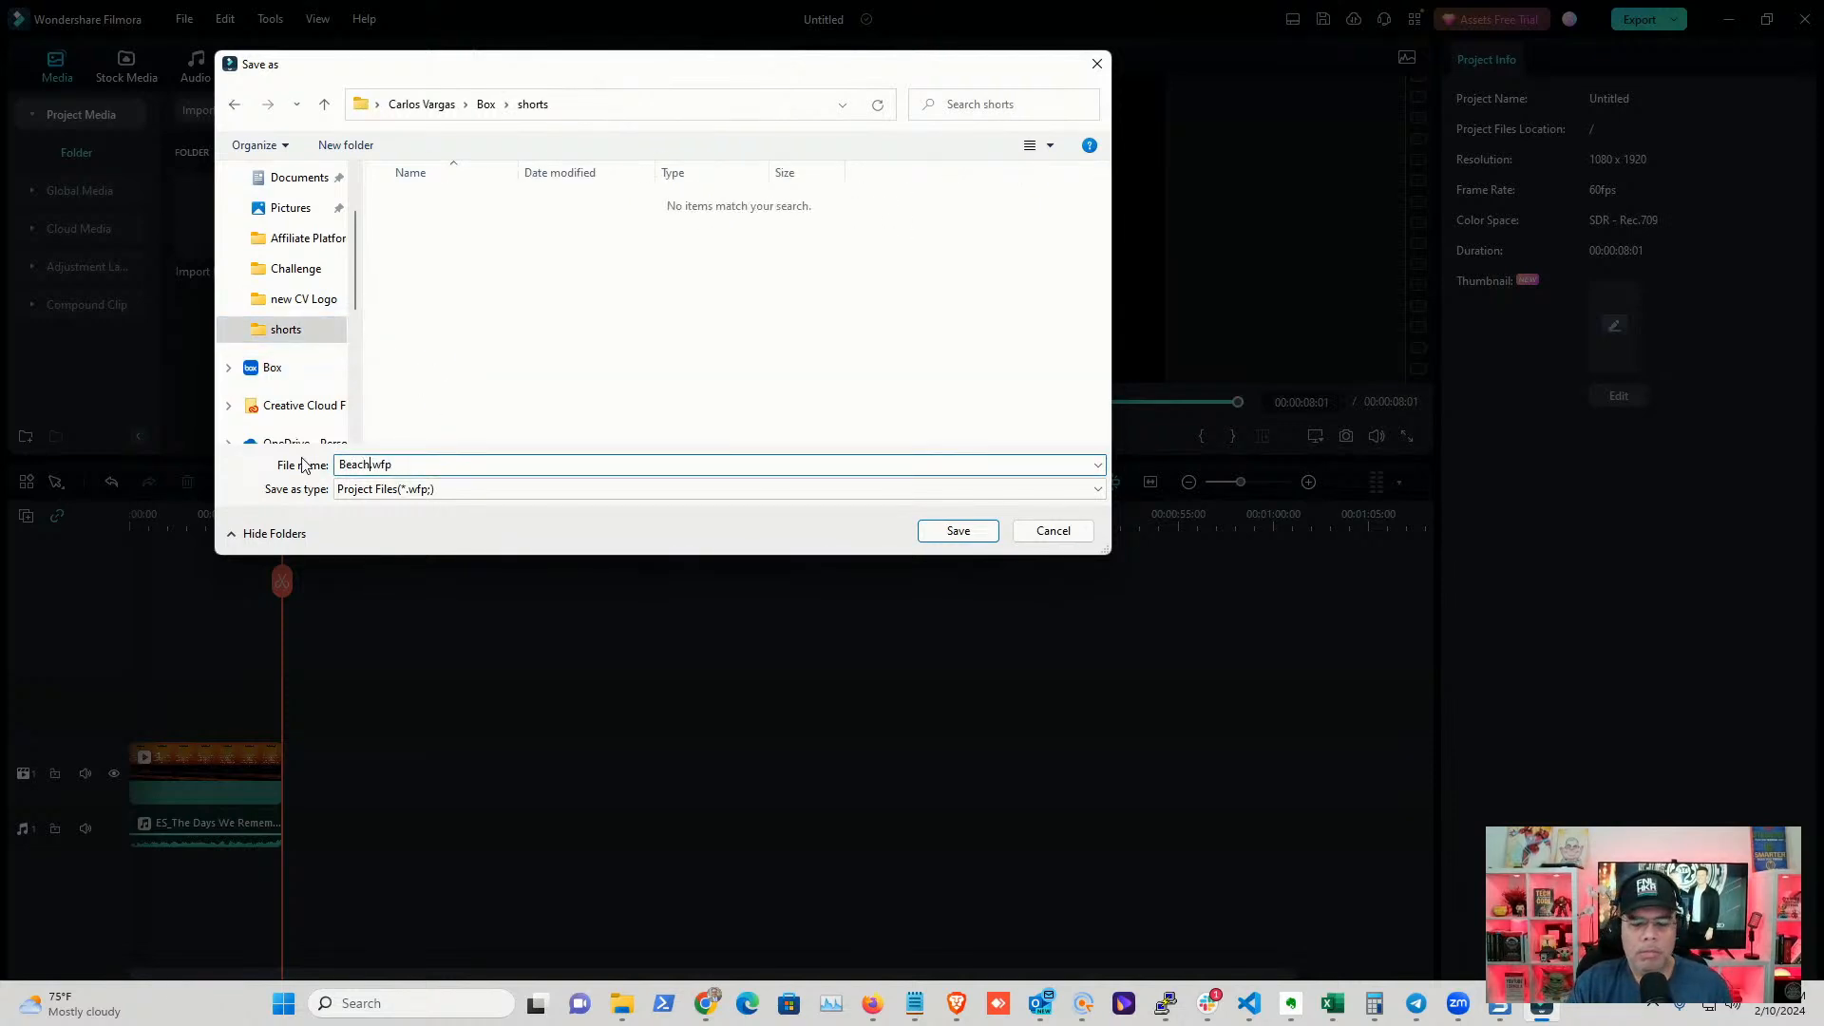
text(- Shorts-Tem)
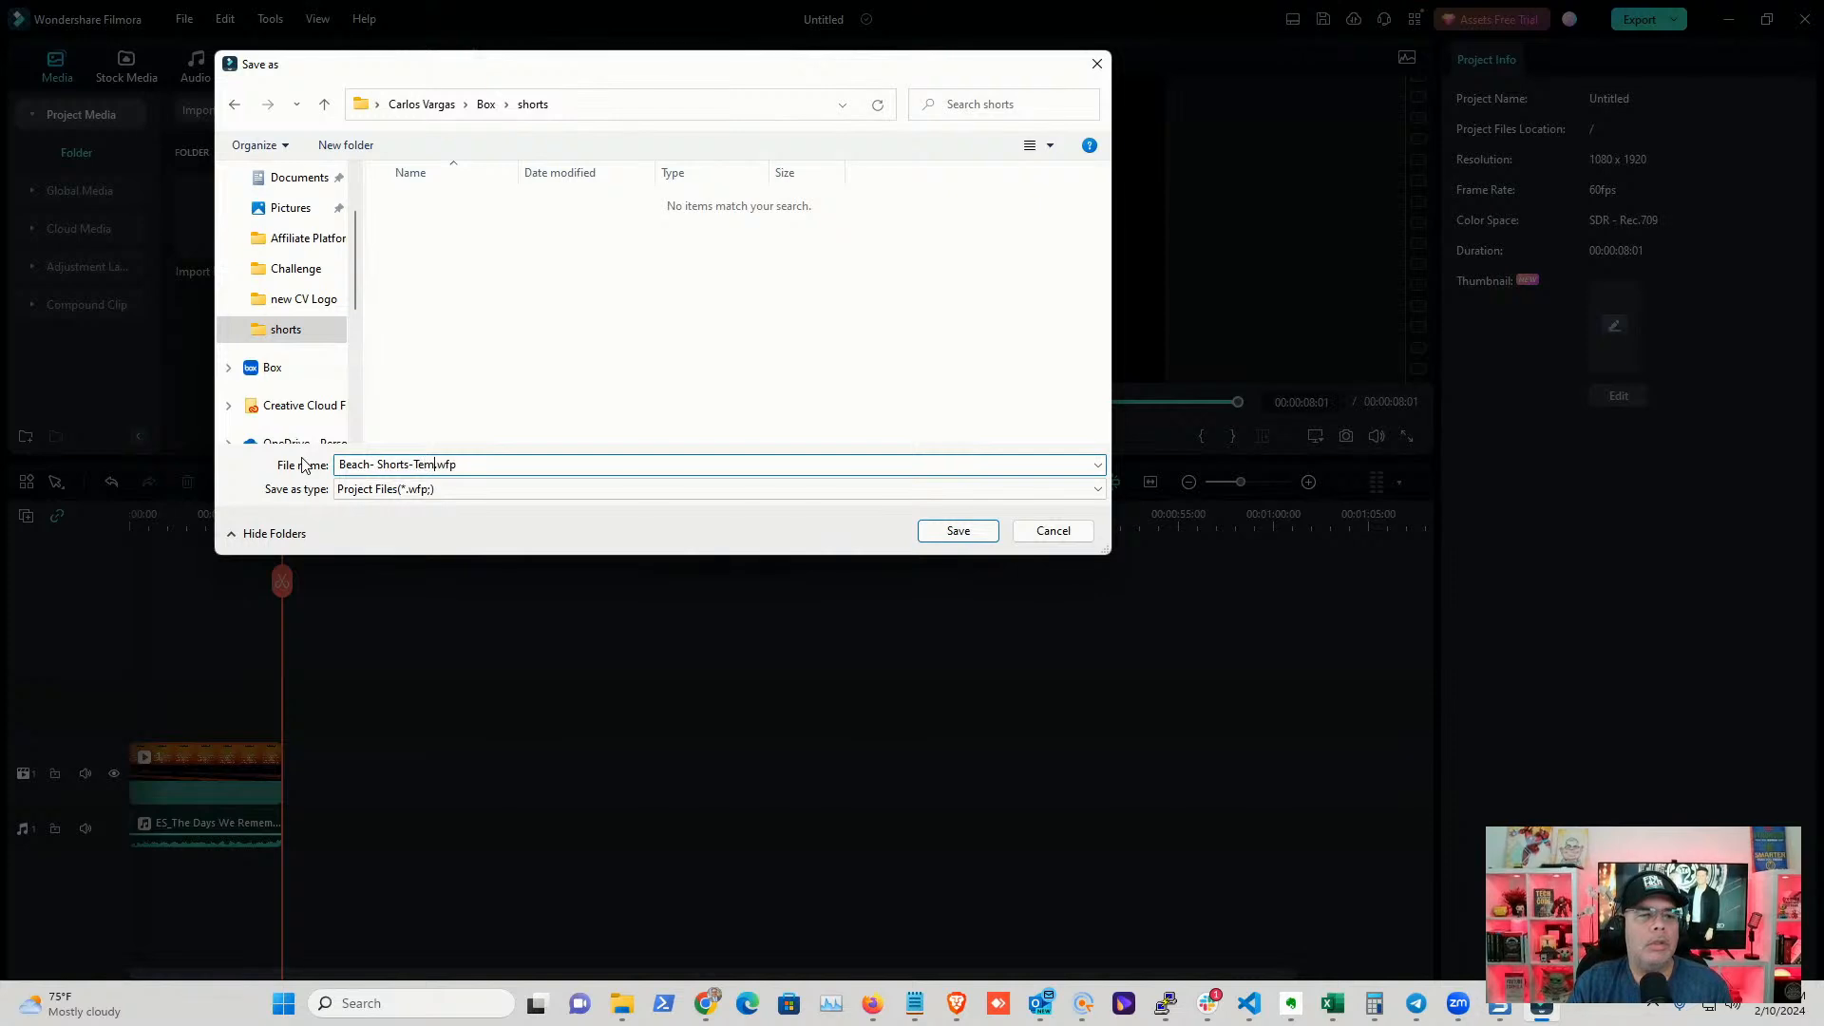
text(plate)
key(Return)
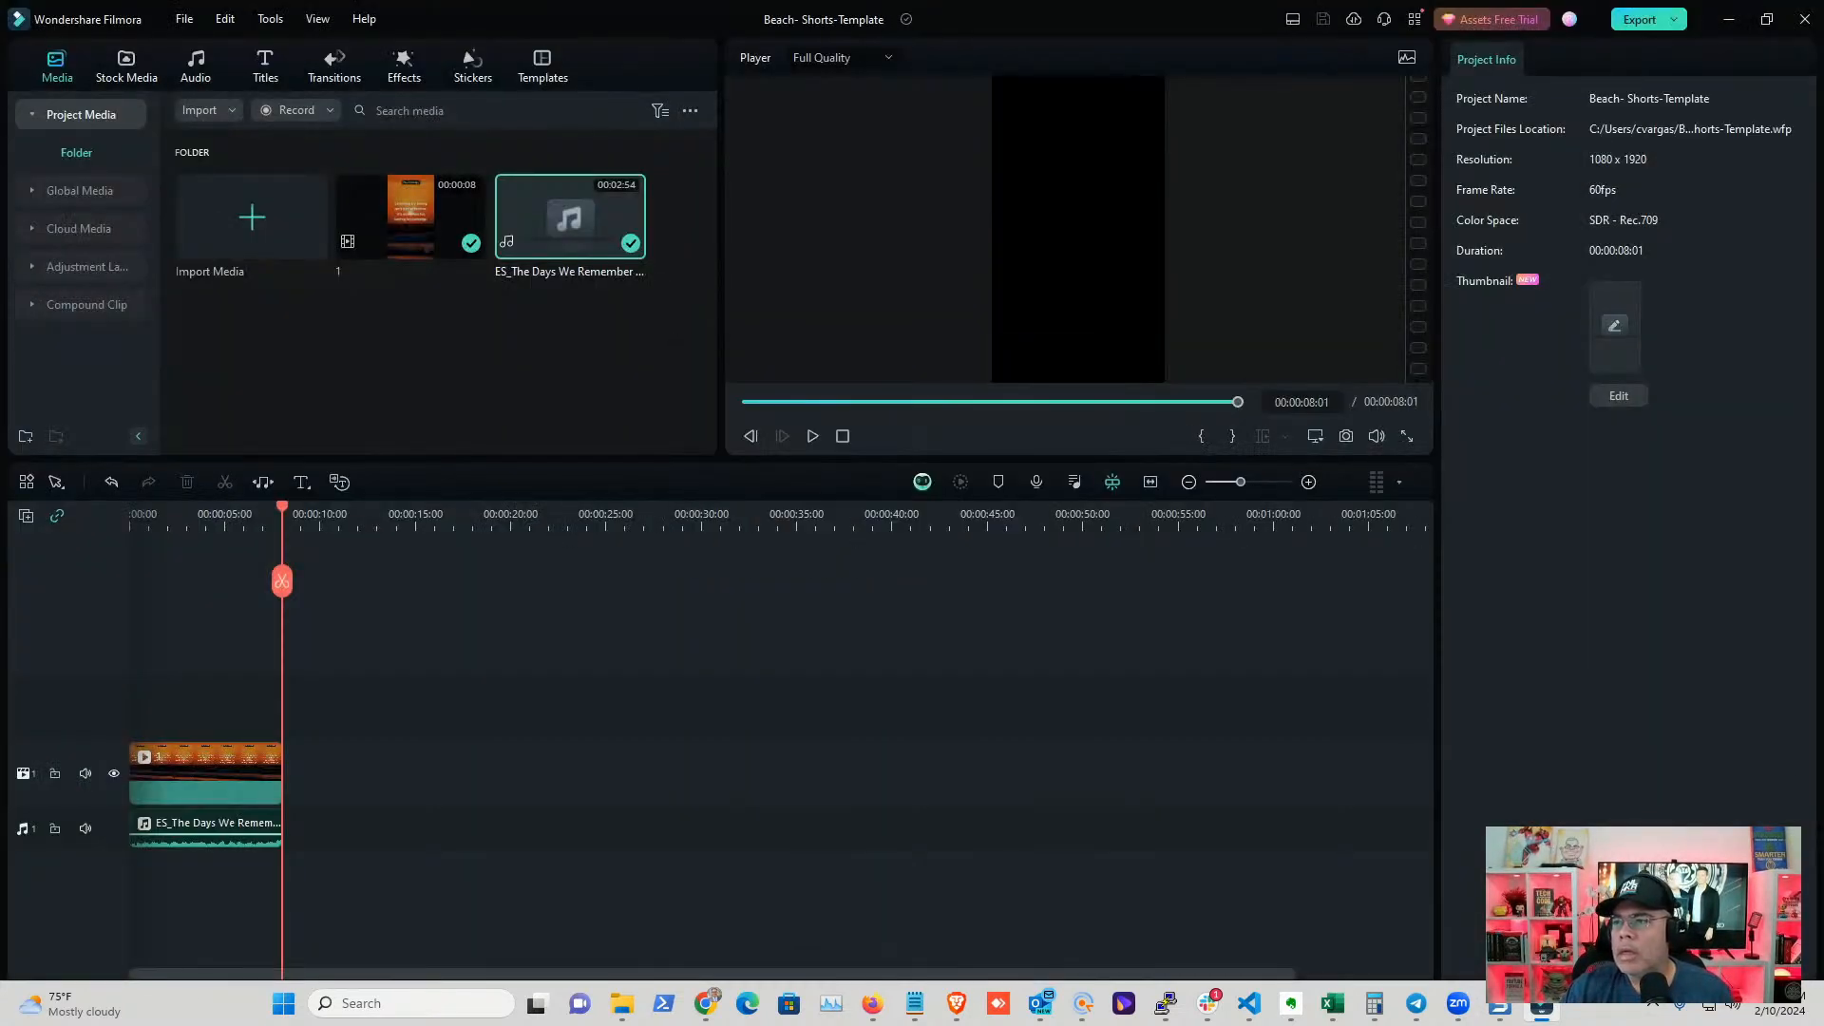
- Import 2.mp4 through 40.mp4 from the "CV Short- Batch 1 - Beach with Sun" folder into the Filmora project media
key(alt+Tab)
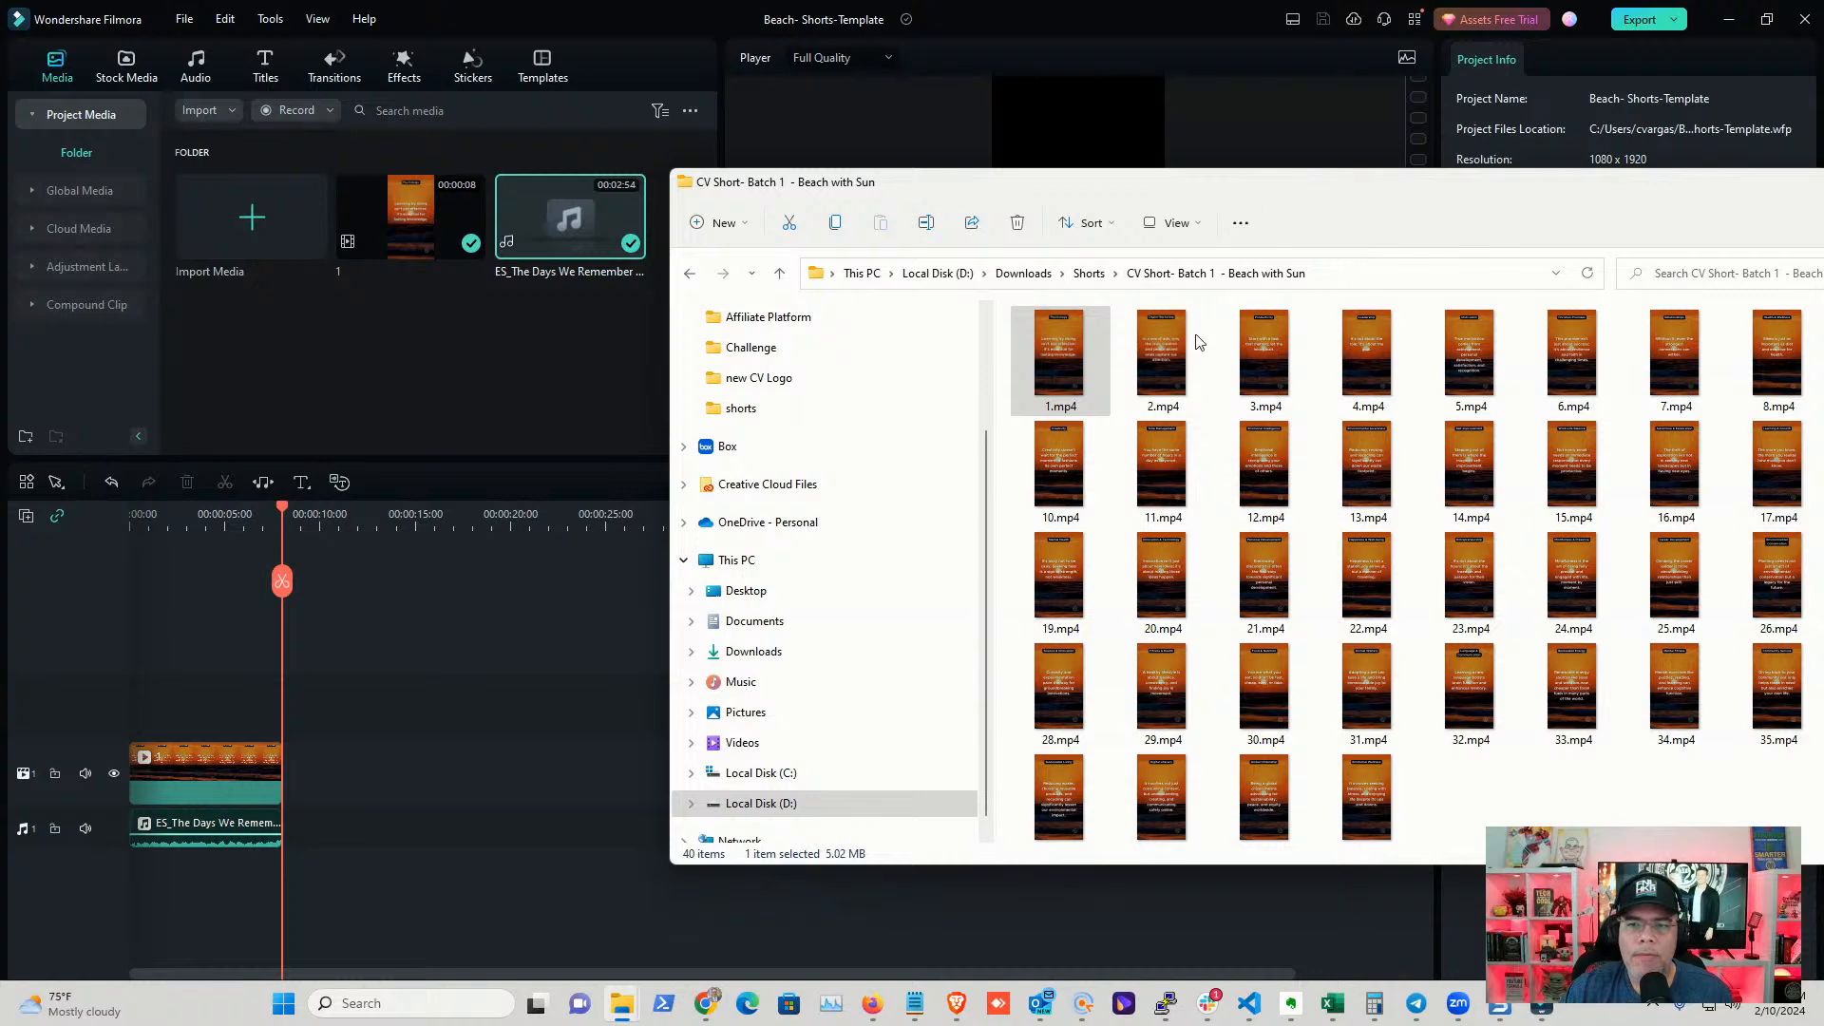
drag(1190, 184, 965, 124)
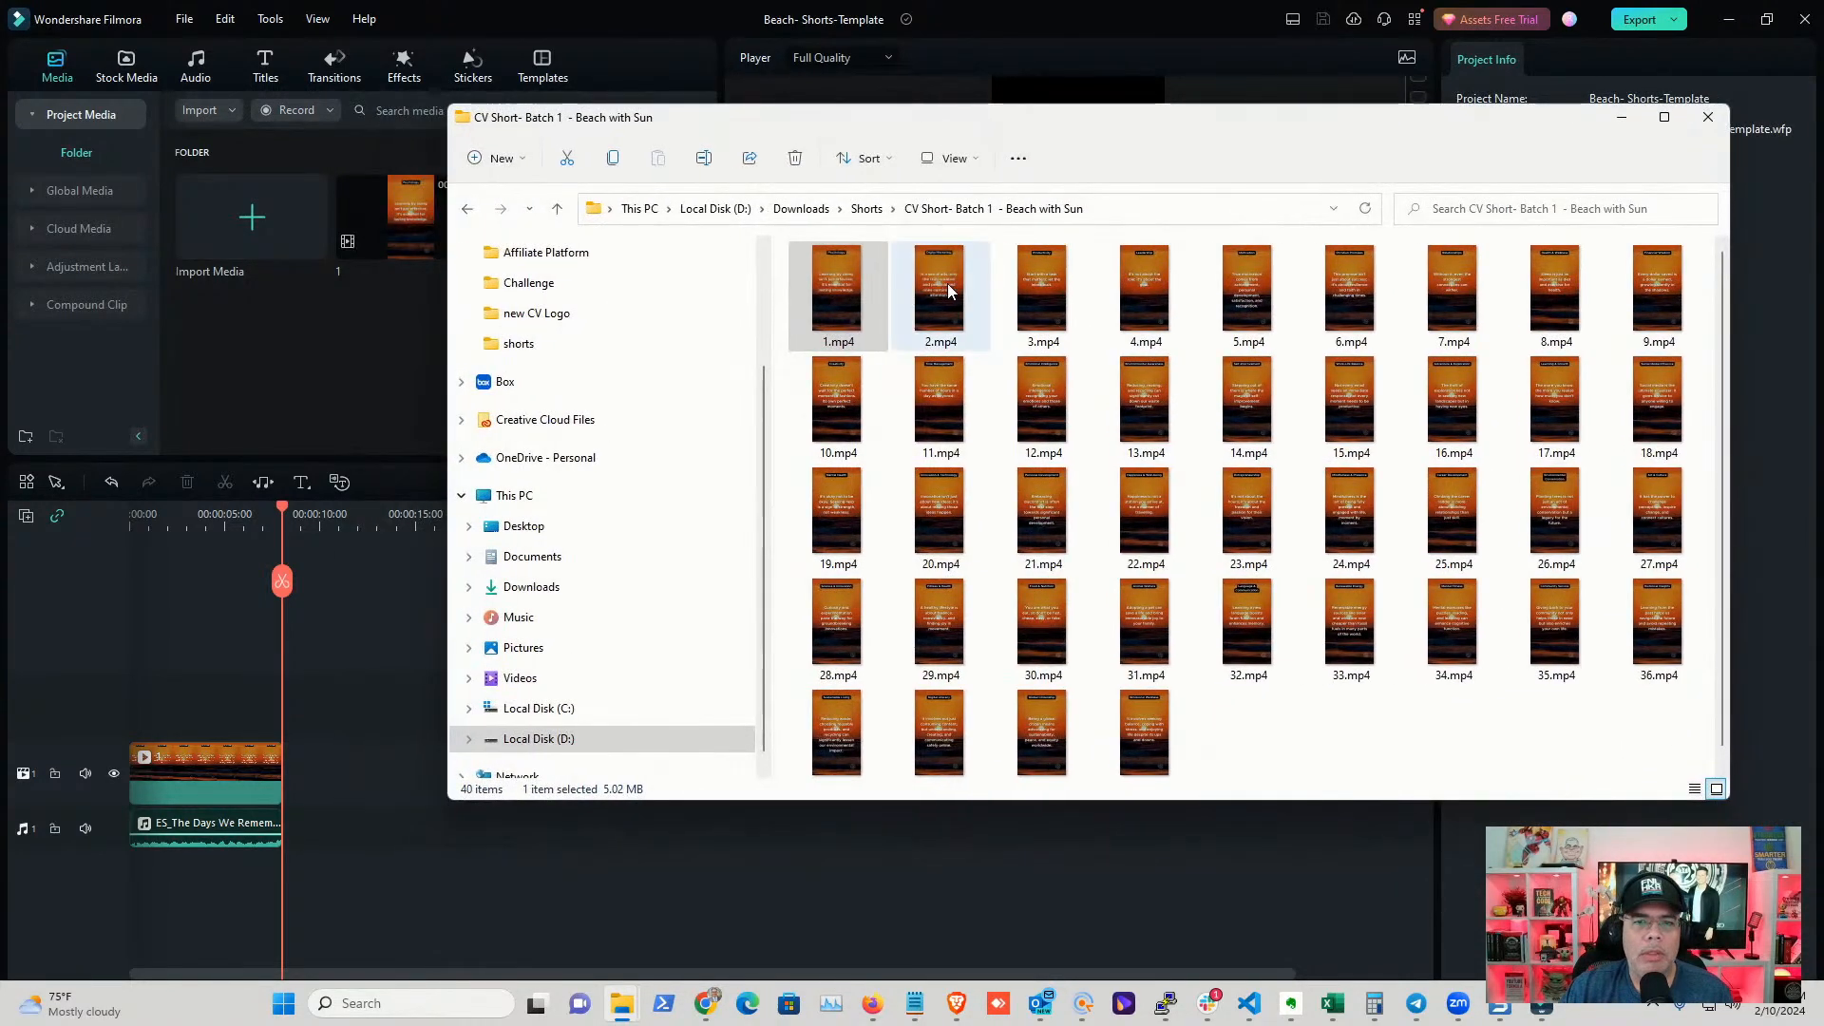
click(944, 281)
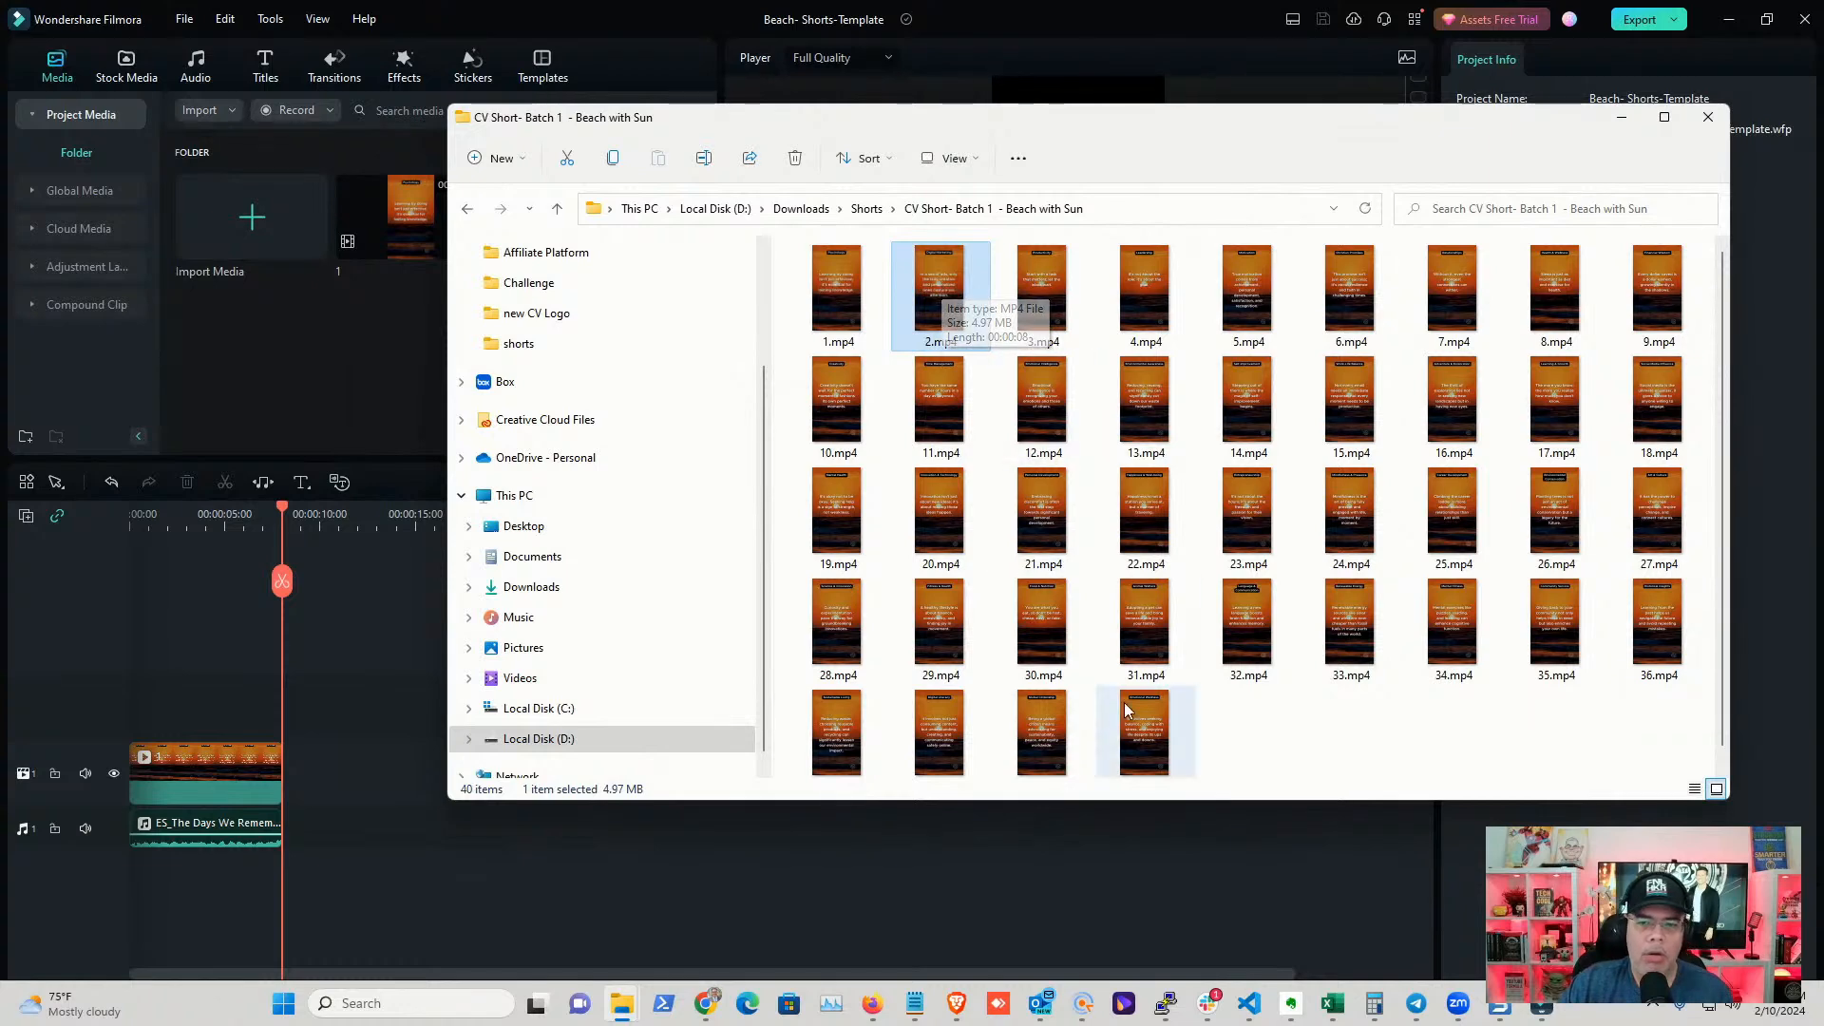
shift+click(1140, 730)
drag(1057, 121, 1451, 148)
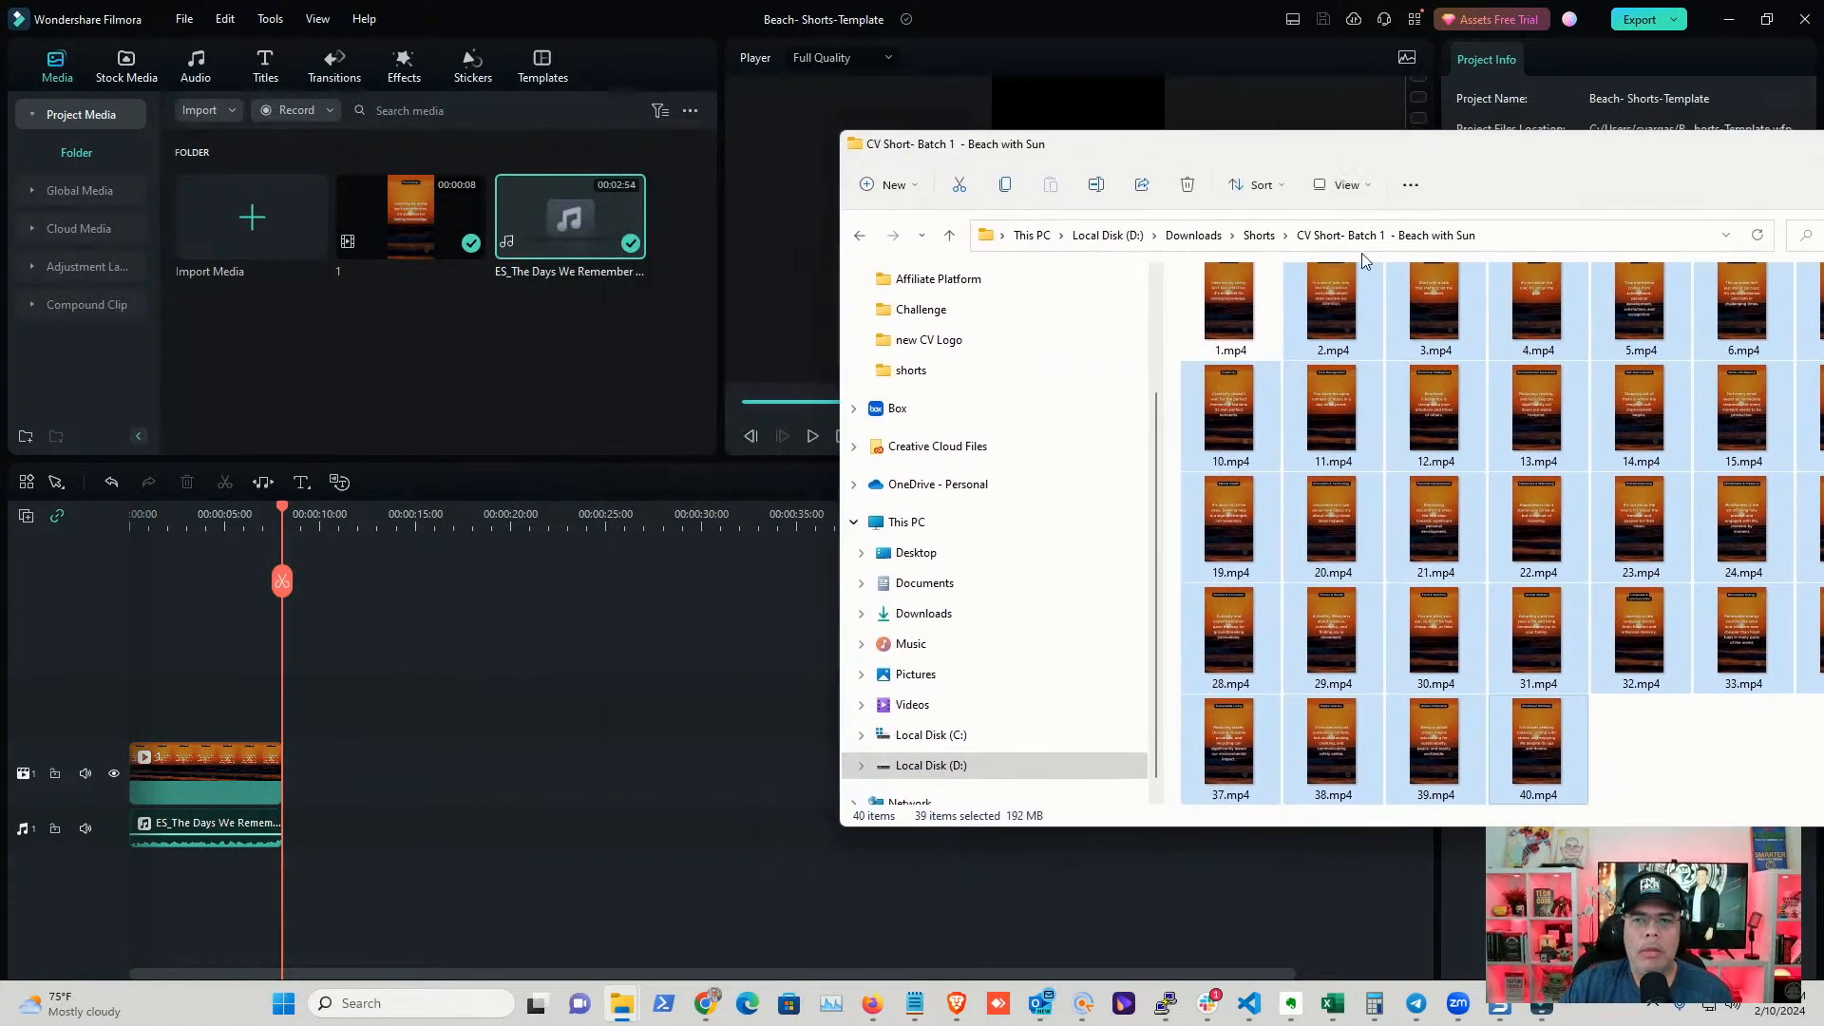
drag(1345, 303, 395, 356)
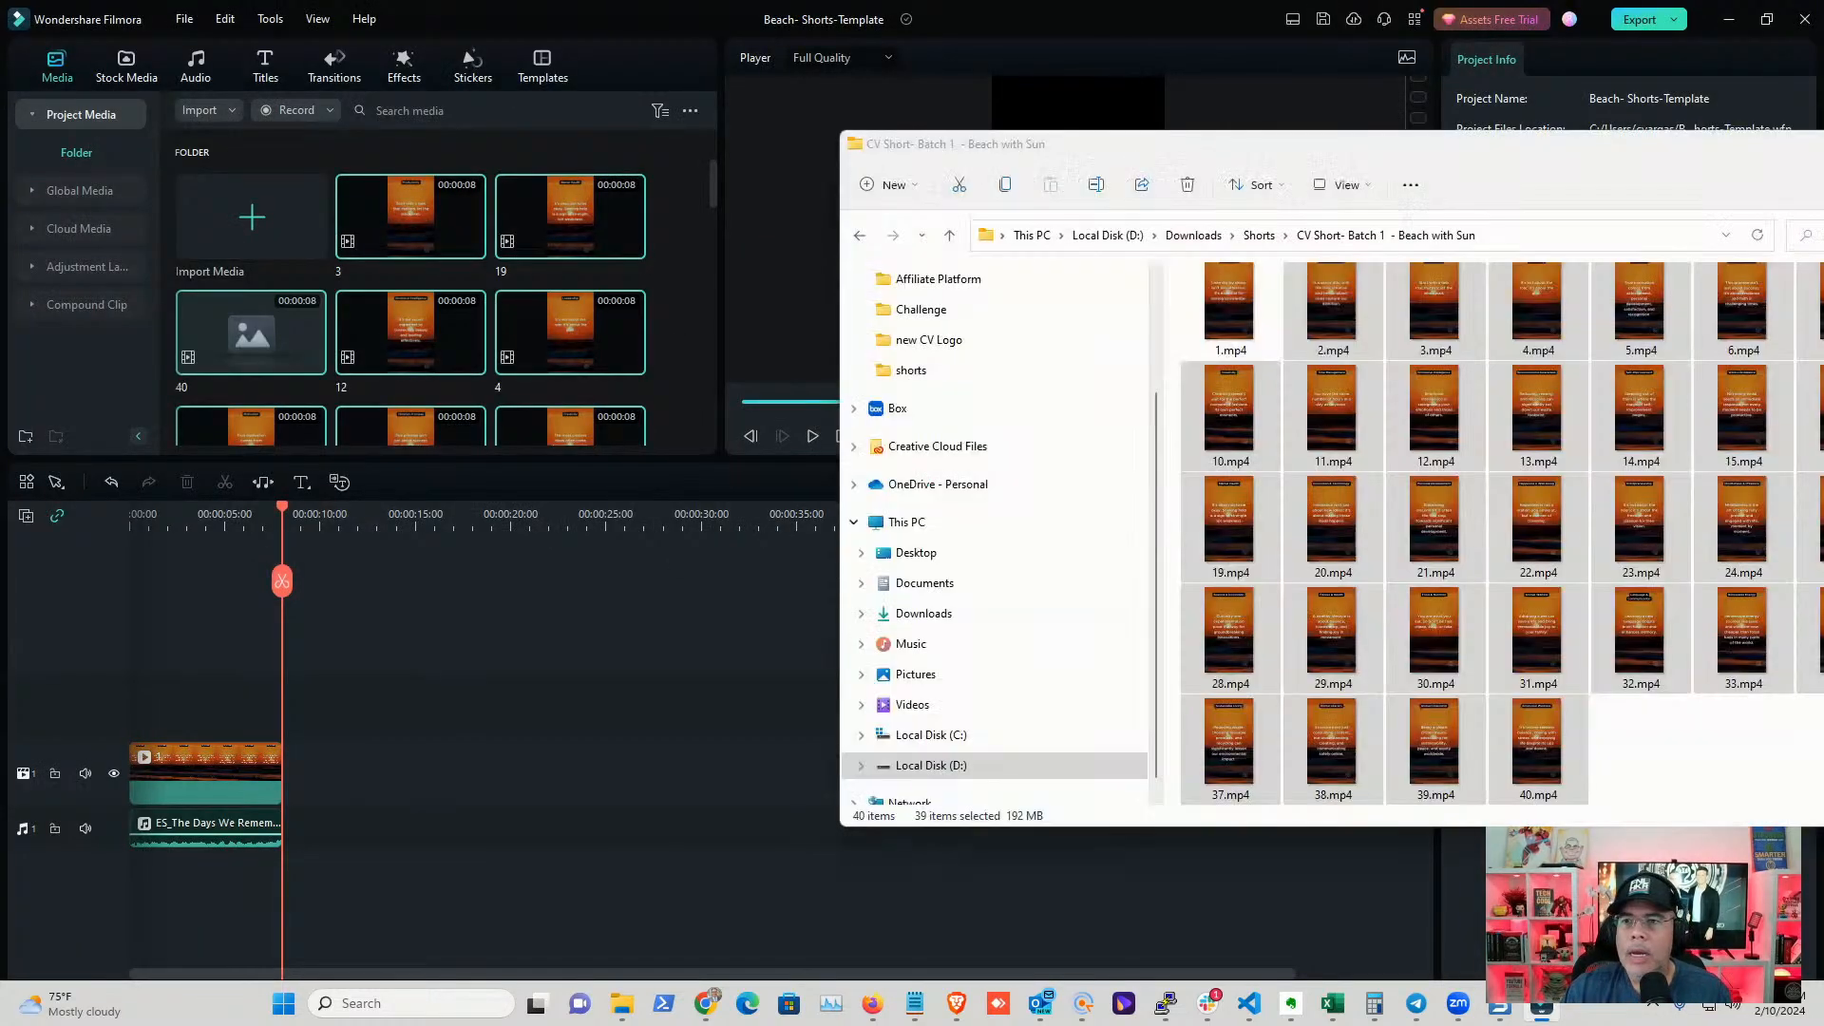
click(1541, 1009)
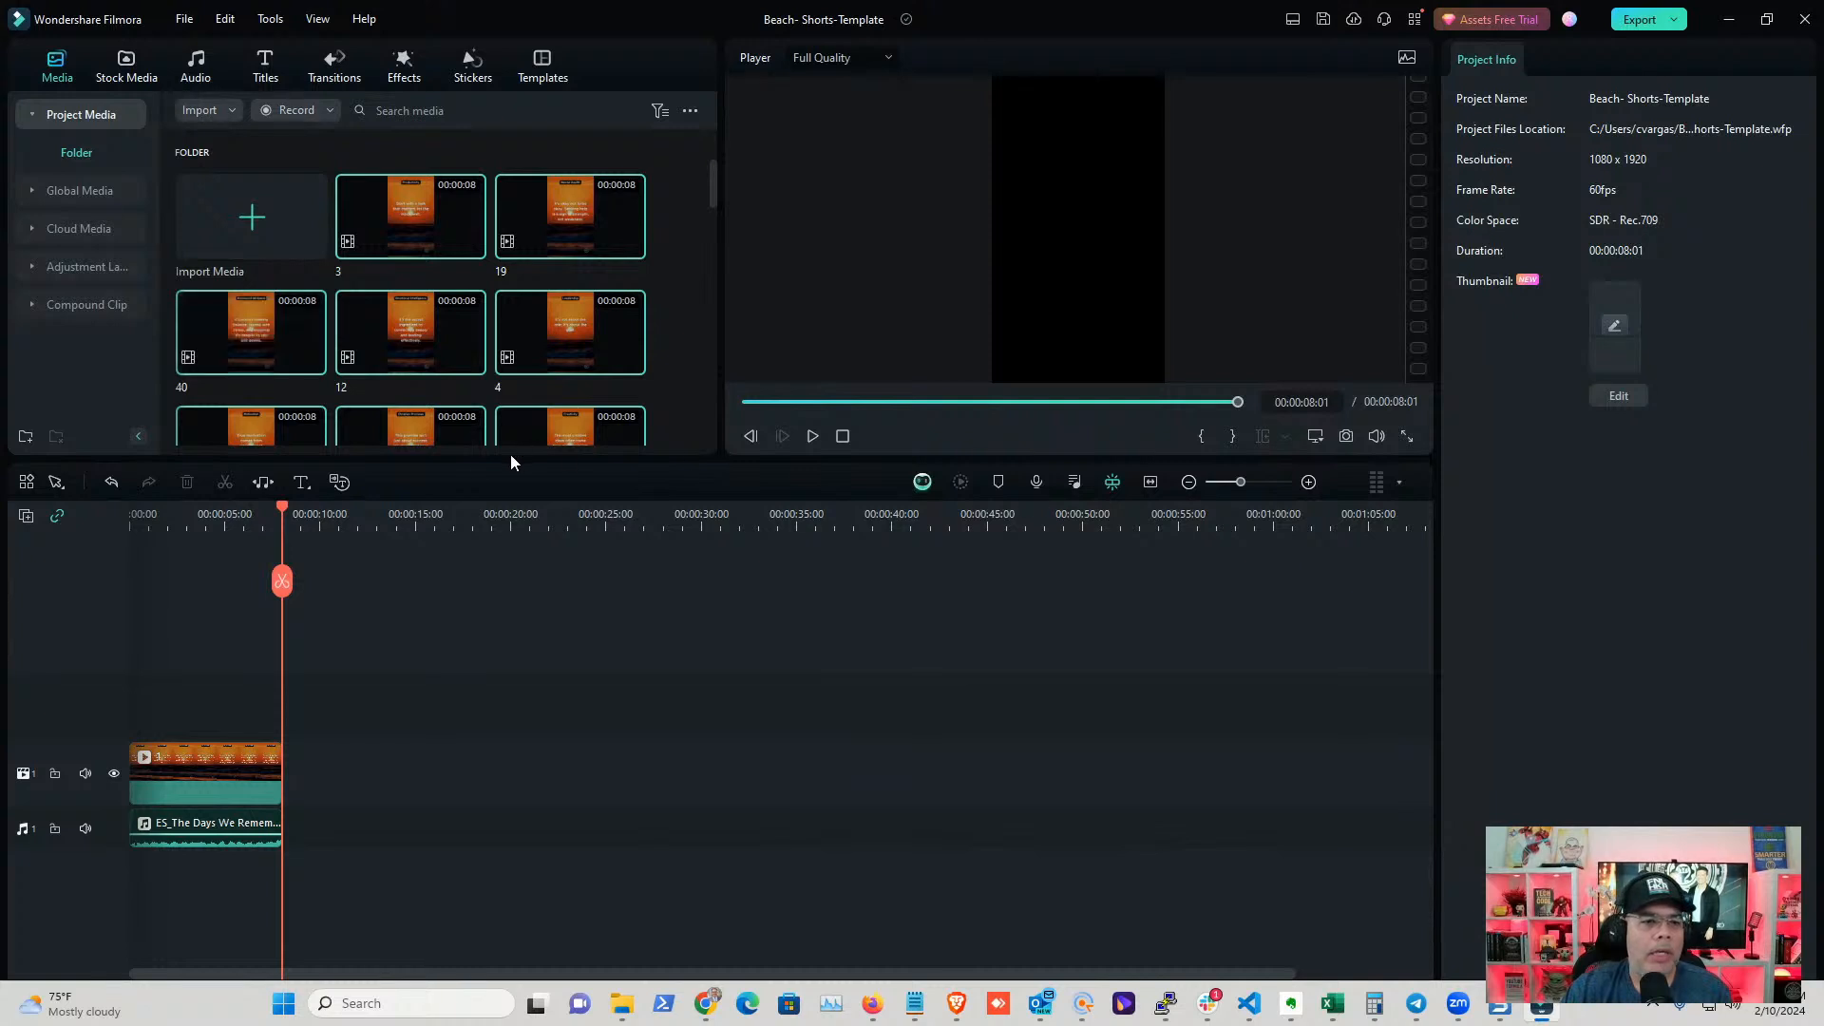
click(665, 278)
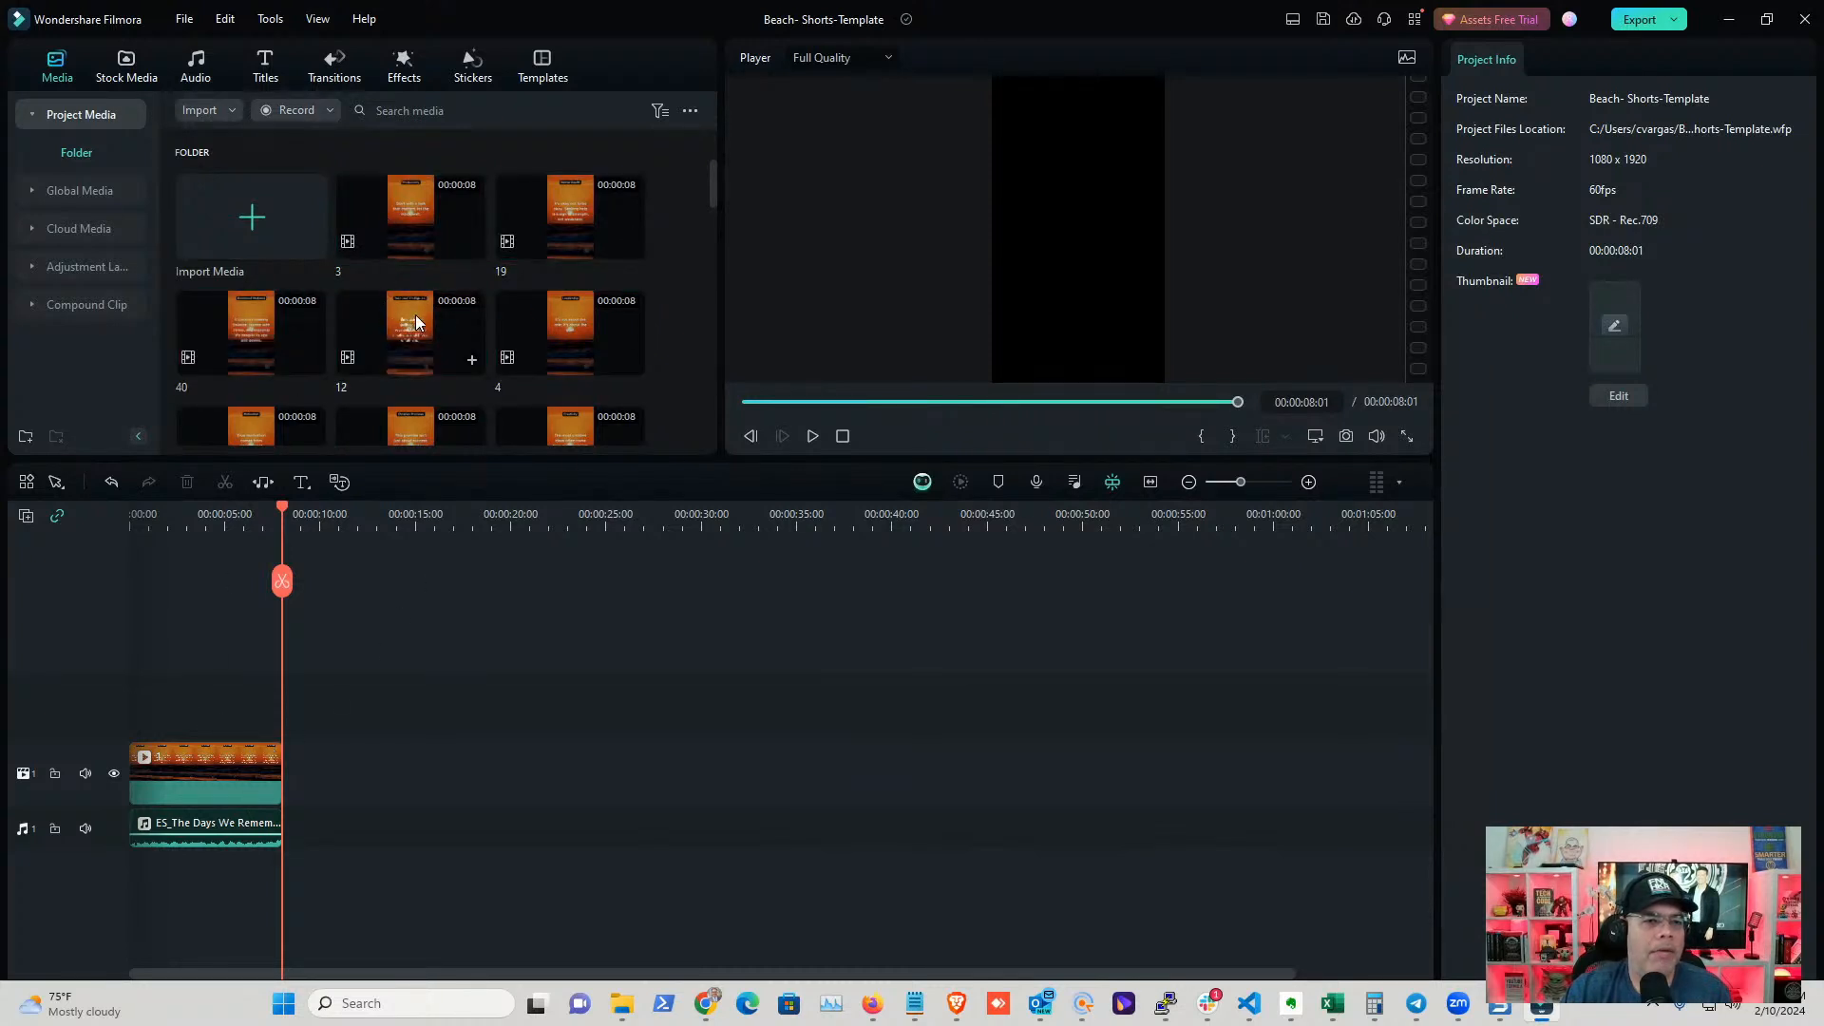
- Widen the project media area and sort the imported clips by name
scroll(415, 321, down, 10)
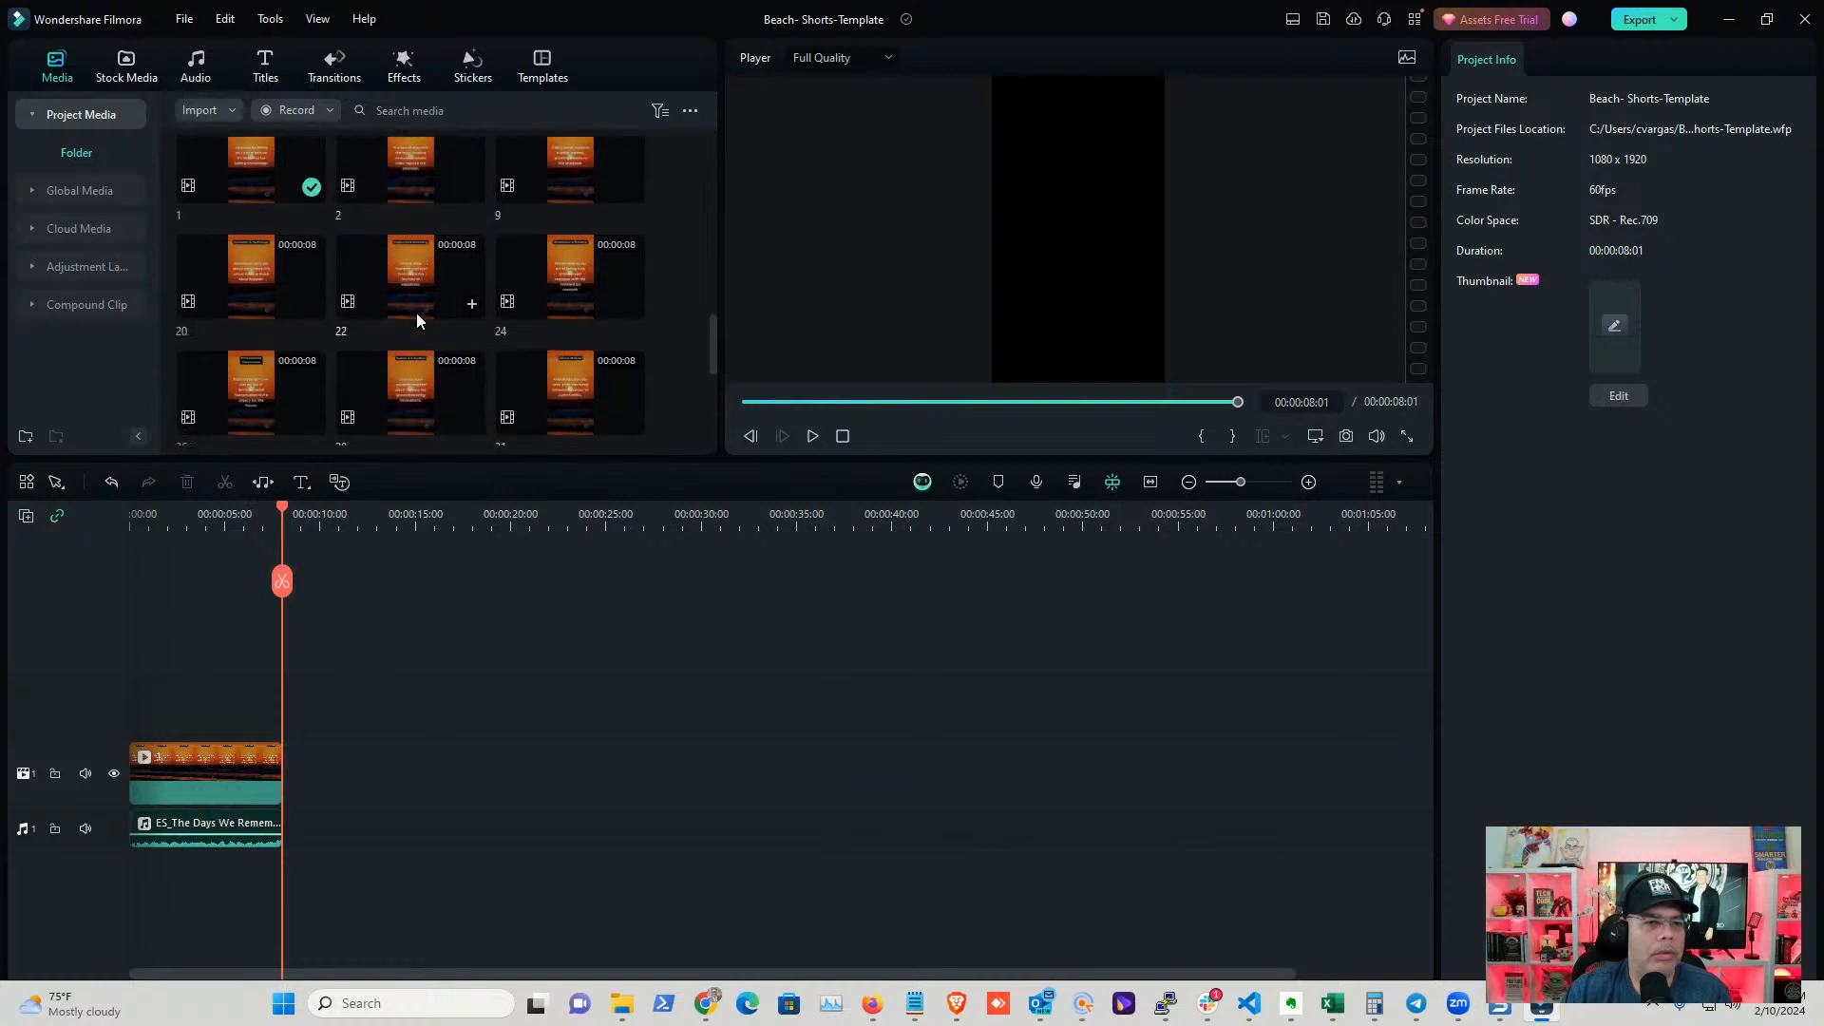
scroll(416, 321, down, 5)
scroll(417, 320, up, 5)
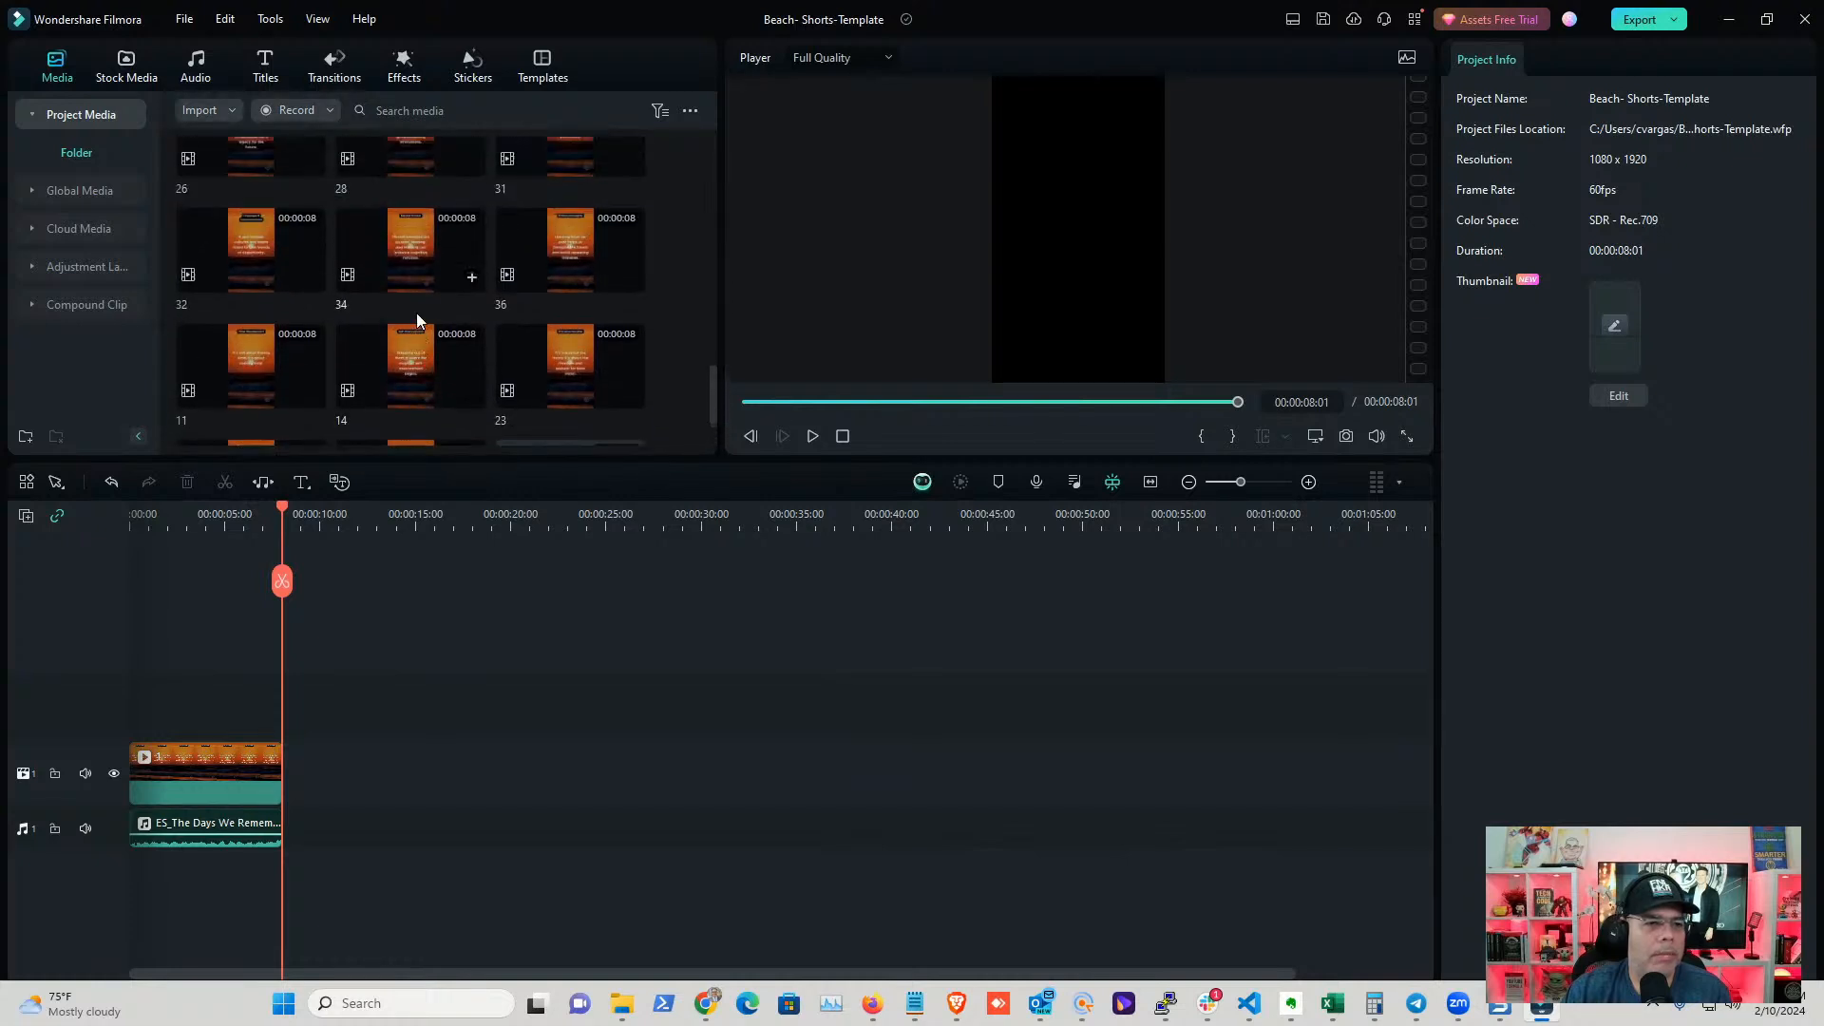
scroll(416, 311, up, 10)
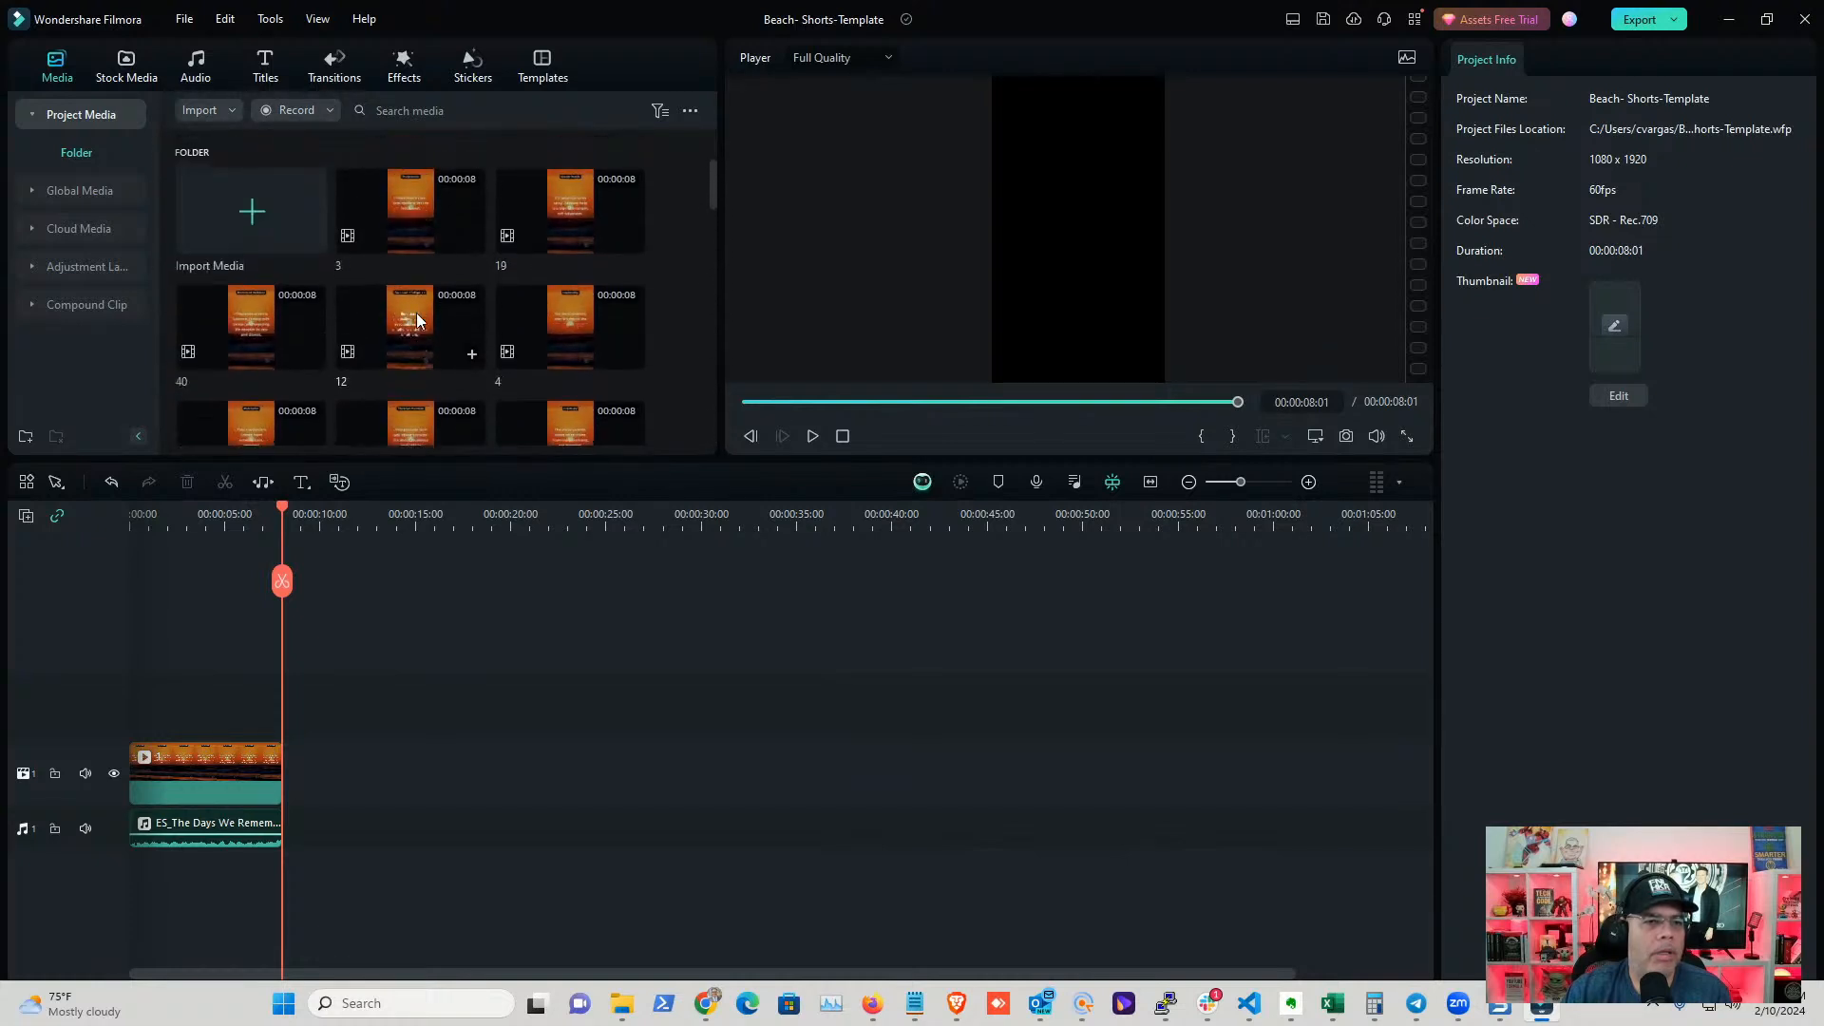
drag(718, 235, 953, 251)
click(899, 114)
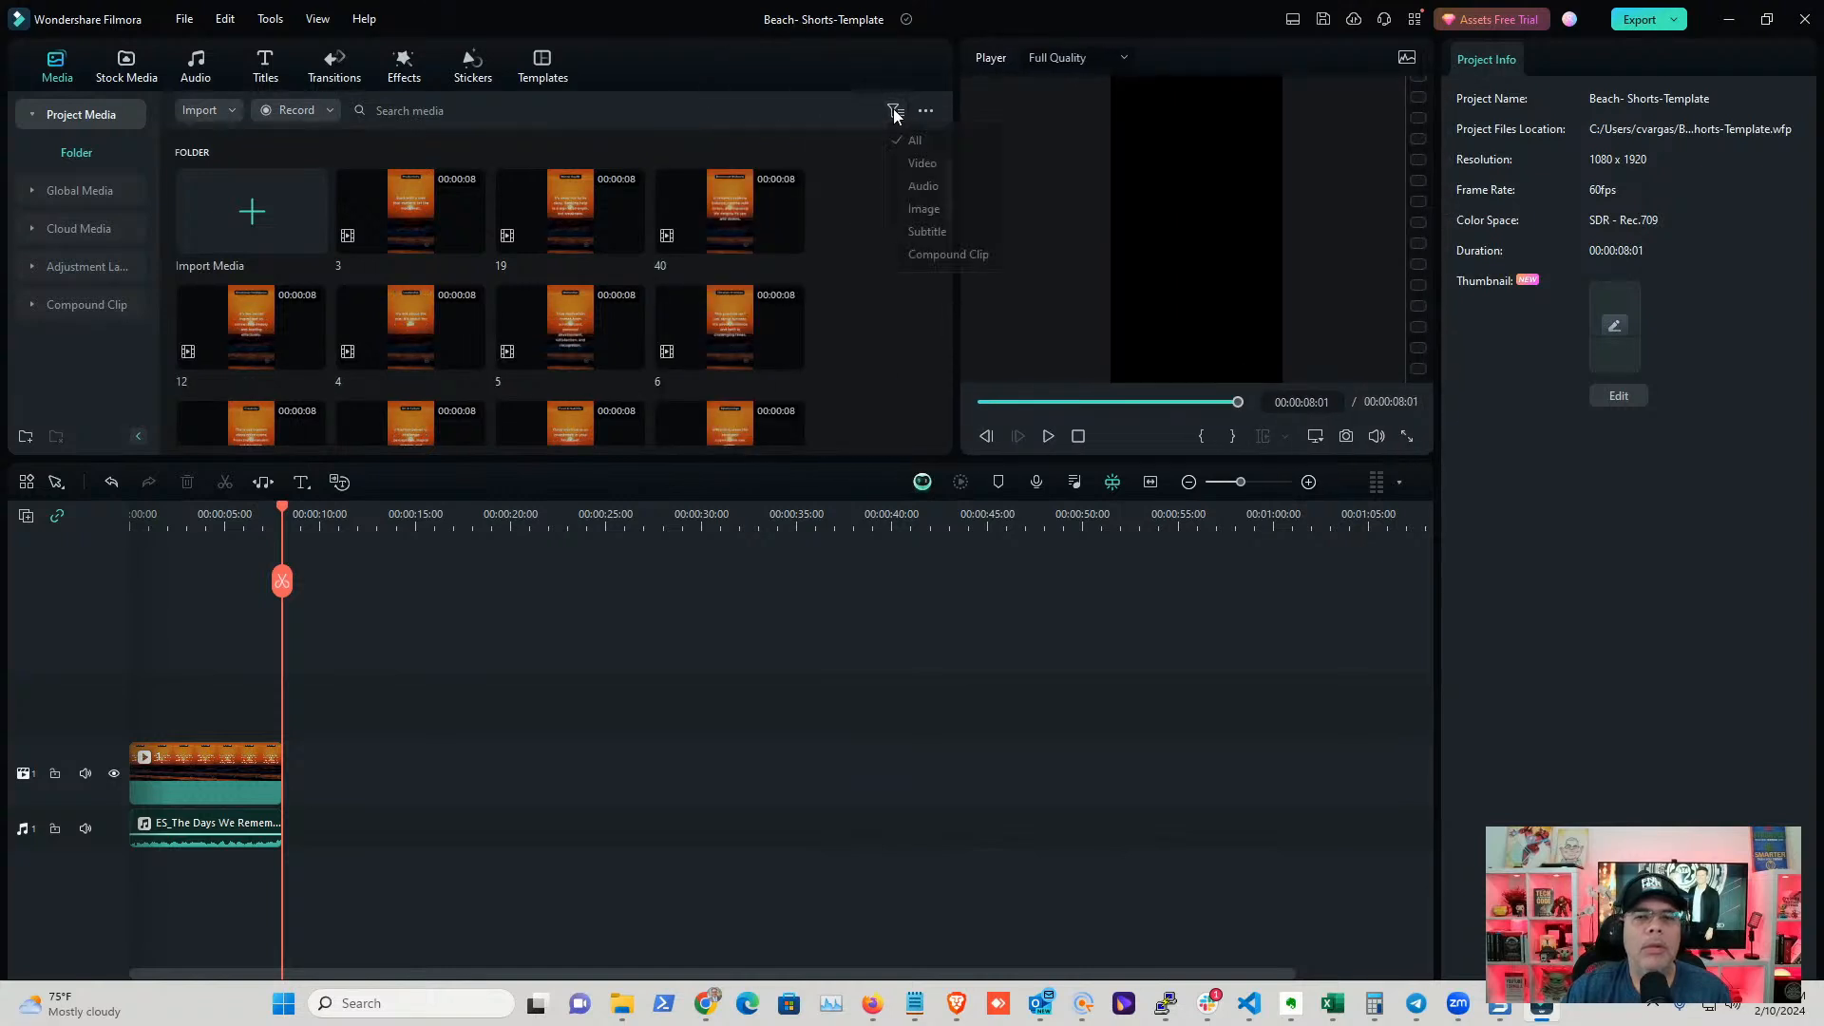
click(927, 113)
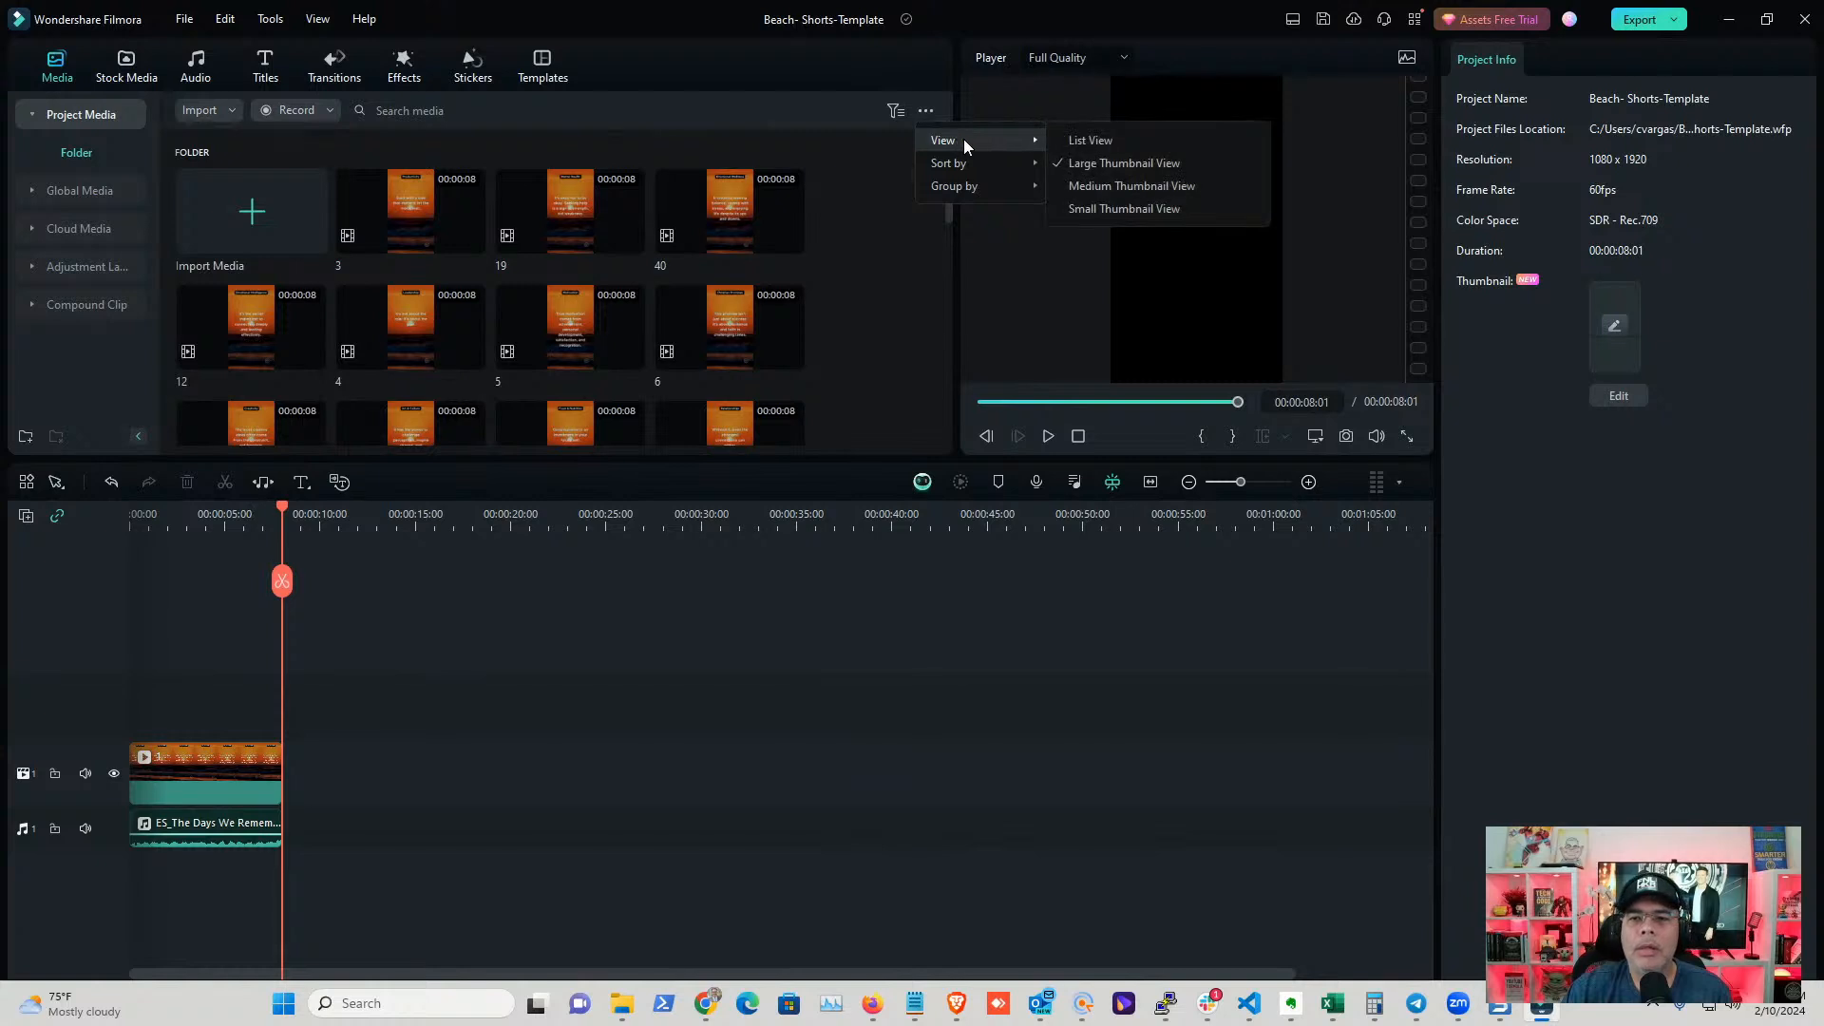
mouse_move(967, 162)
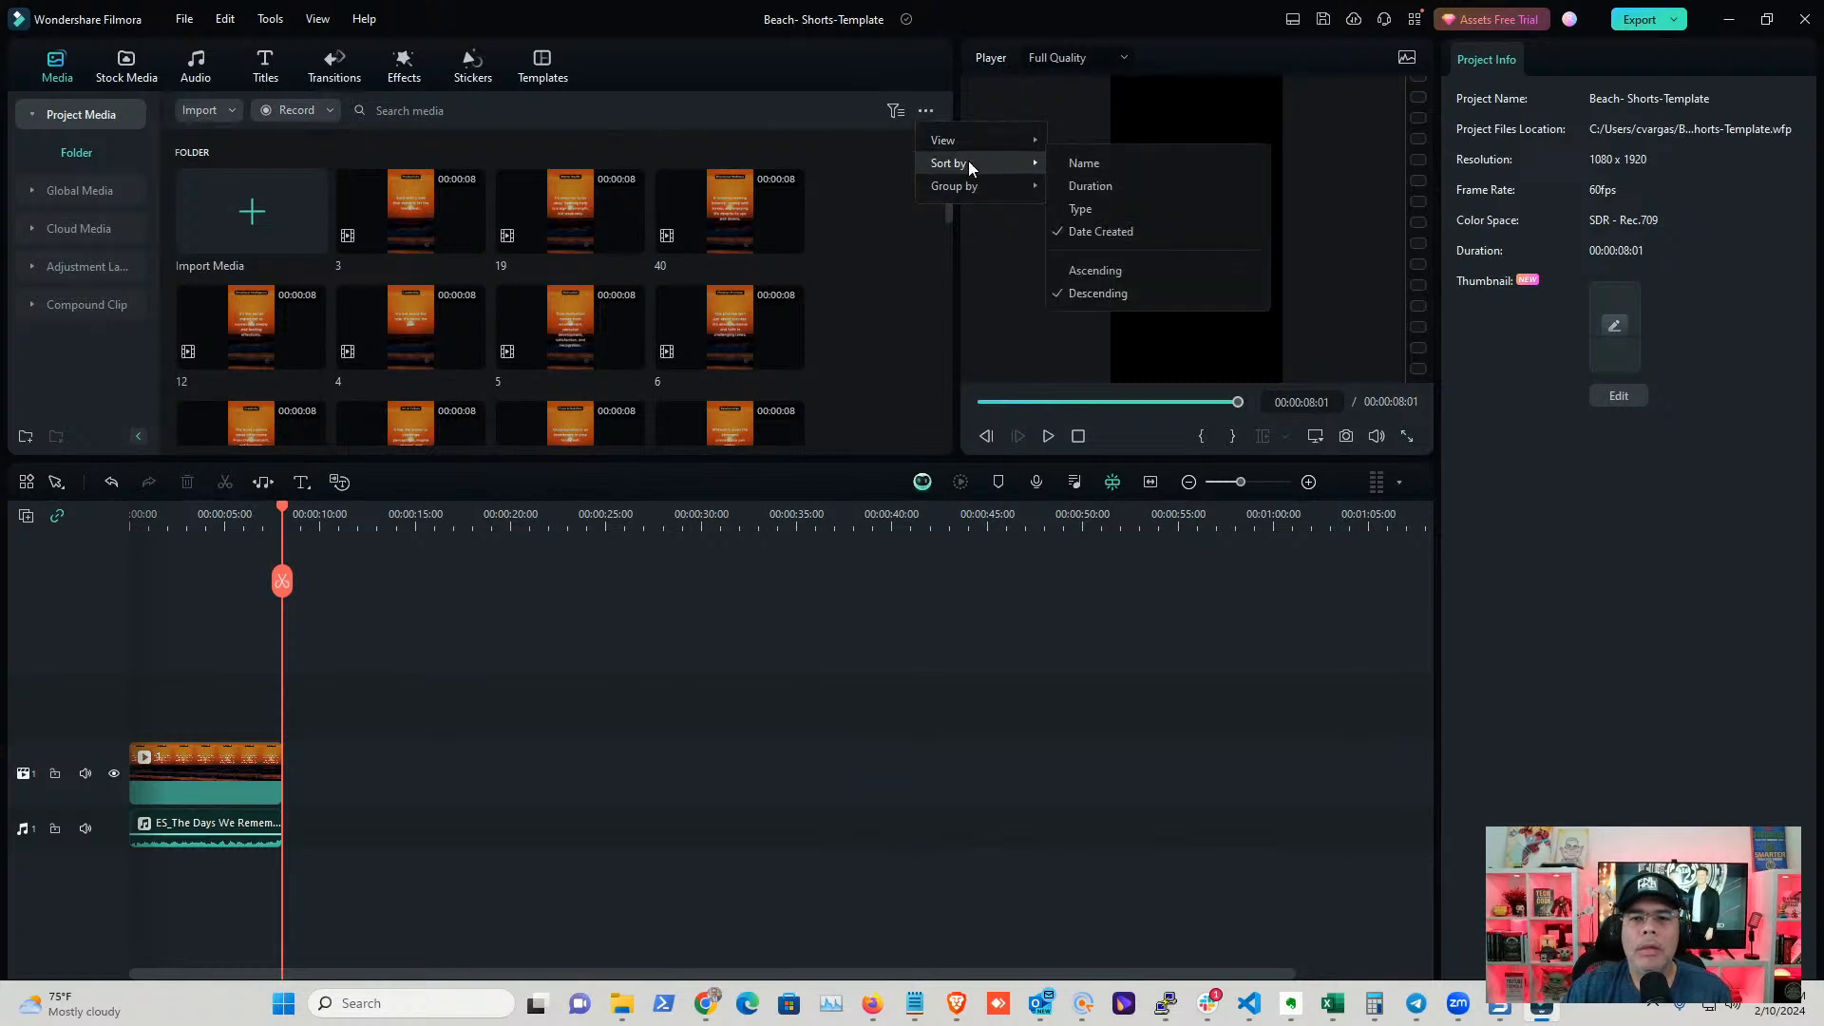
click(1064, 162)
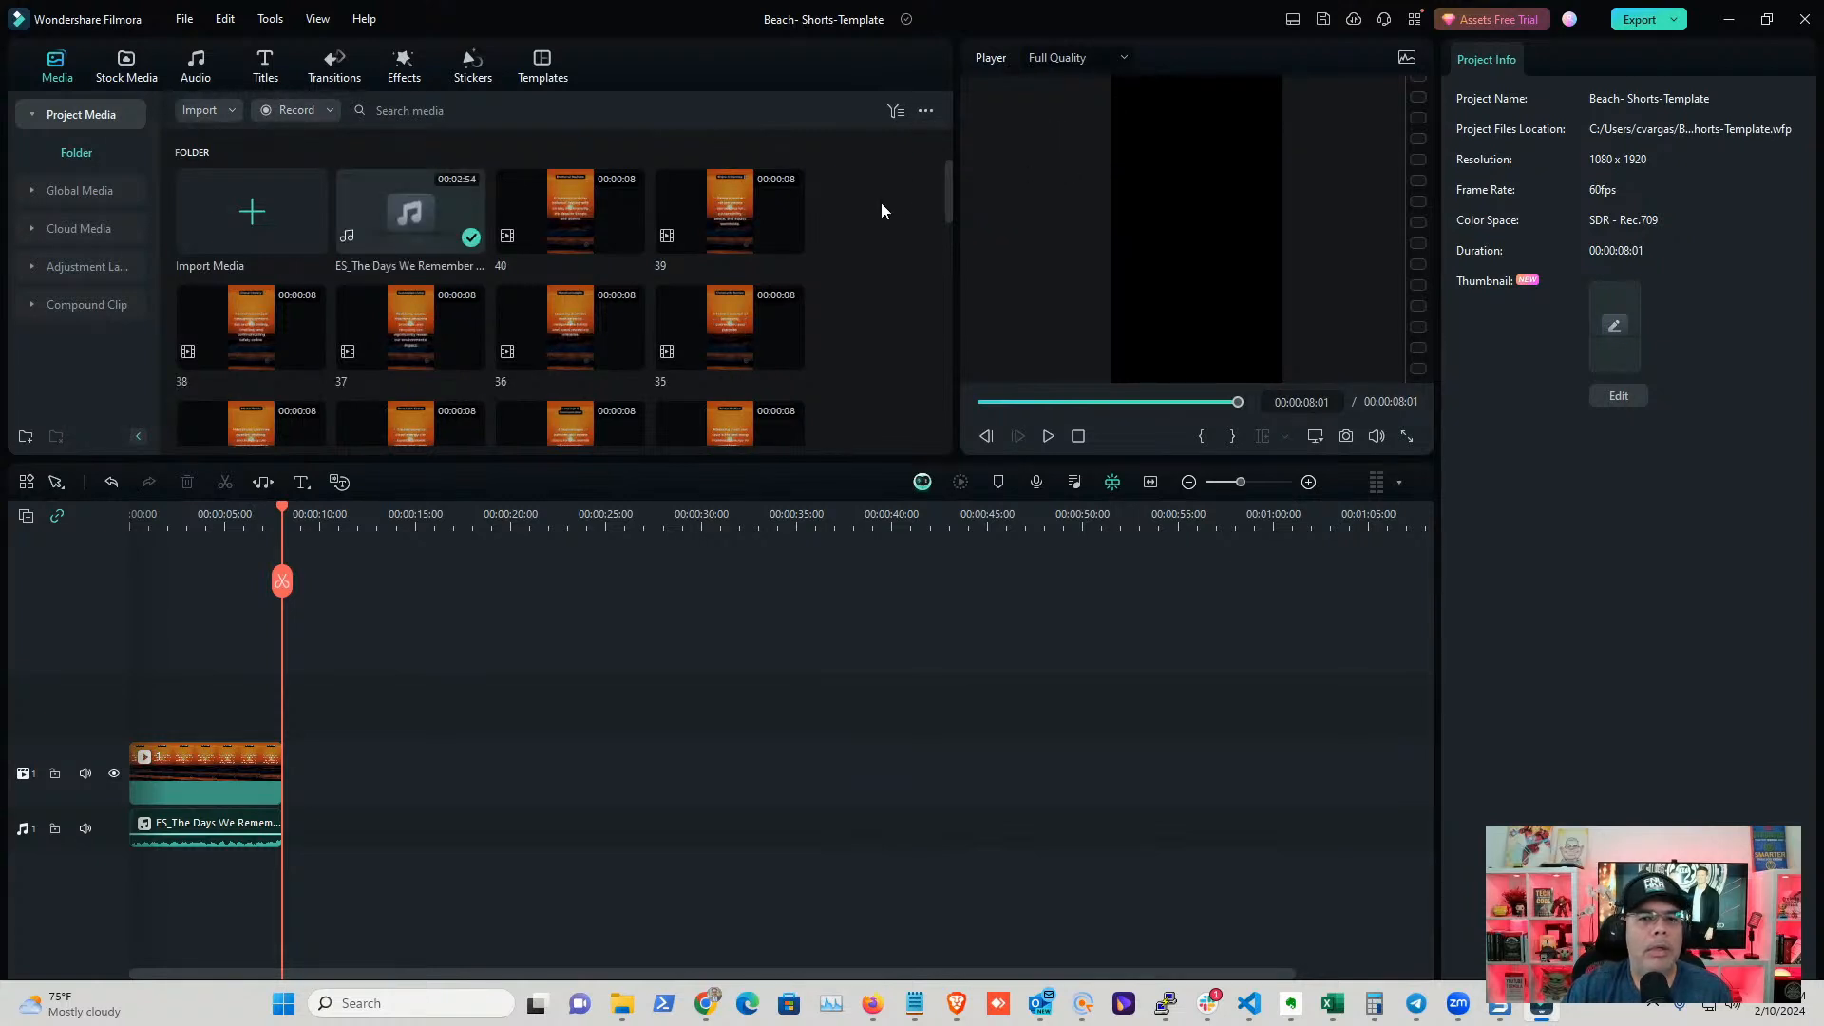
- Replace clip 1 on the video track with clip 2, preview it with the music, and return the playhead to the start
scroll(897, 236, down, 10)
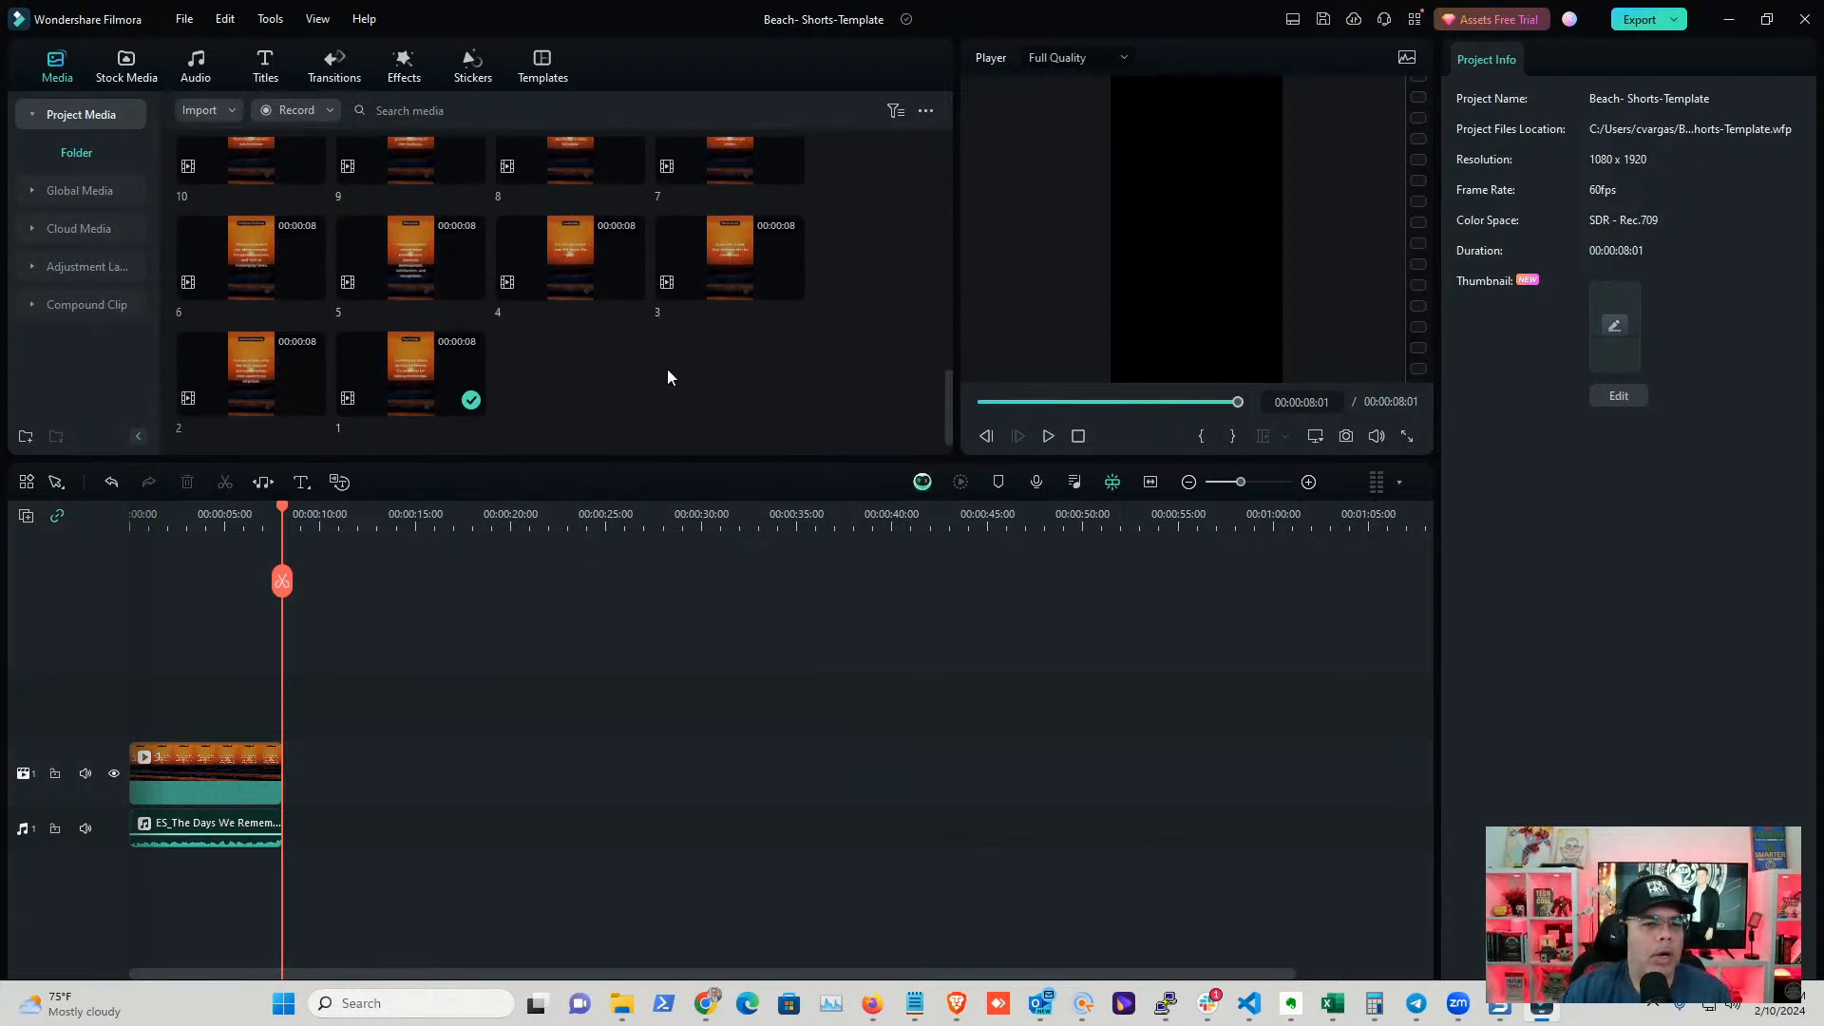
click(186, 773)
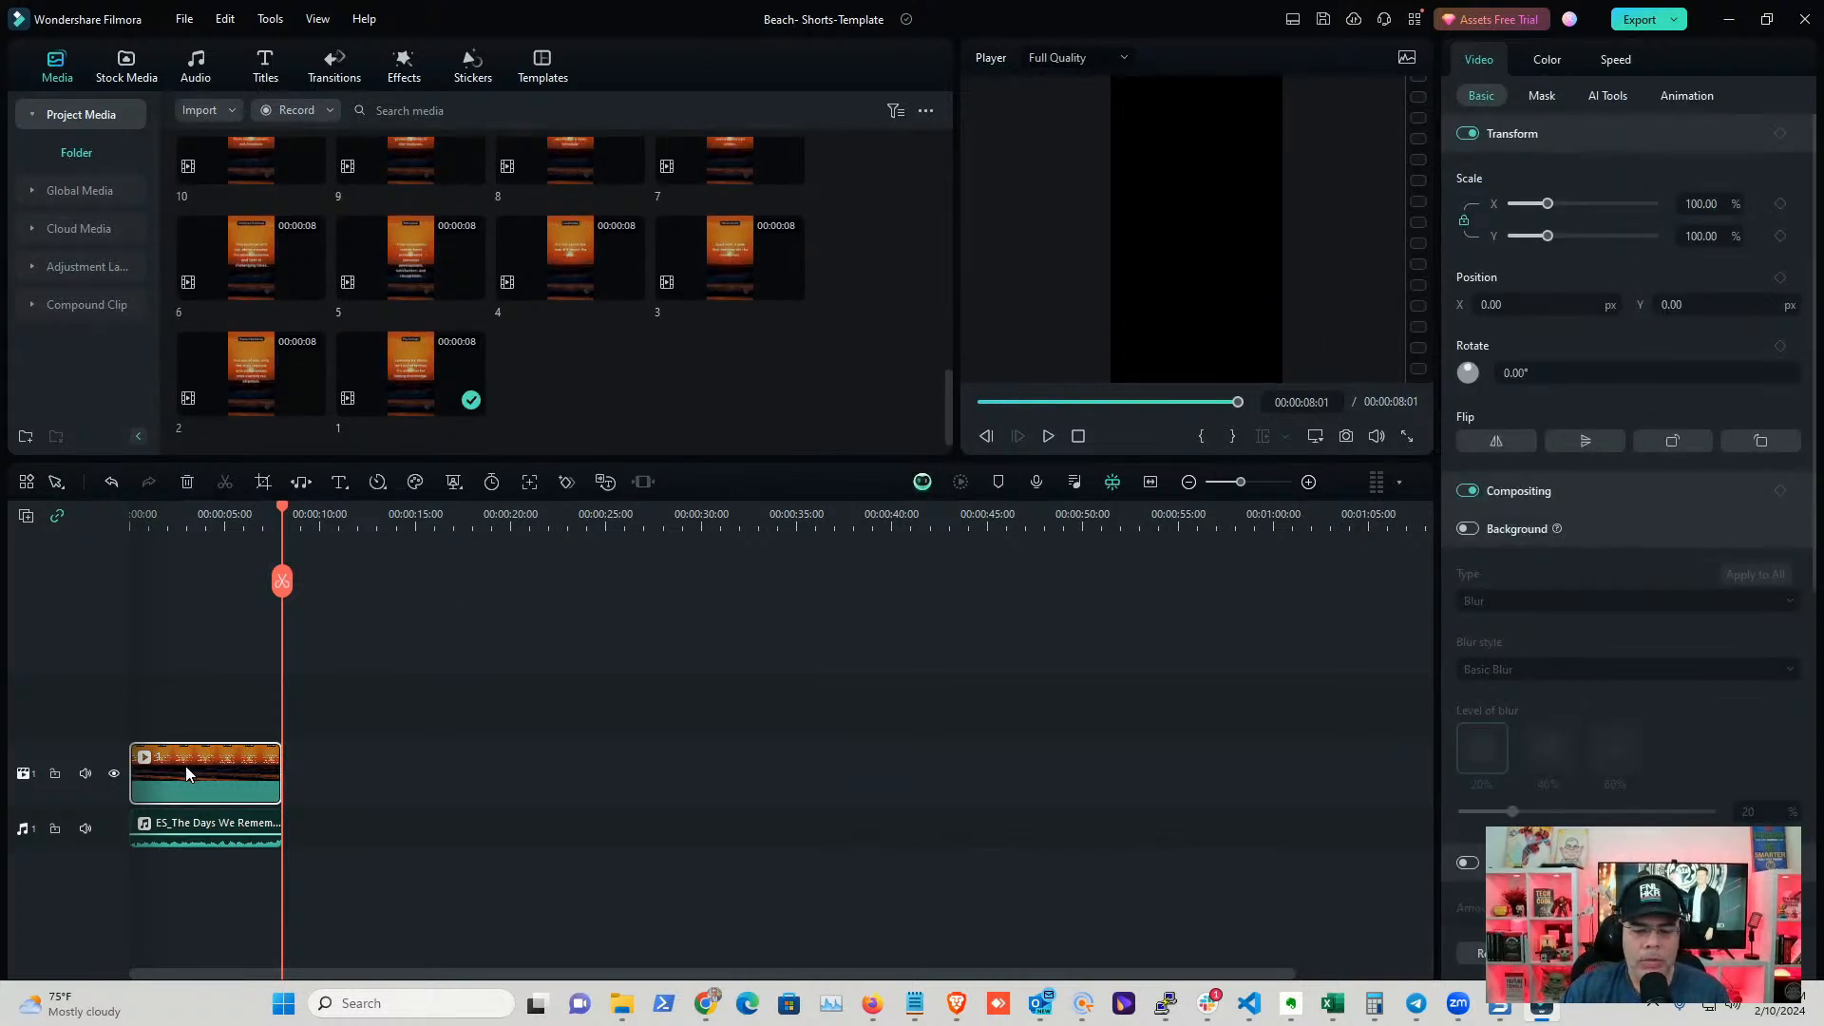
key(Delete)
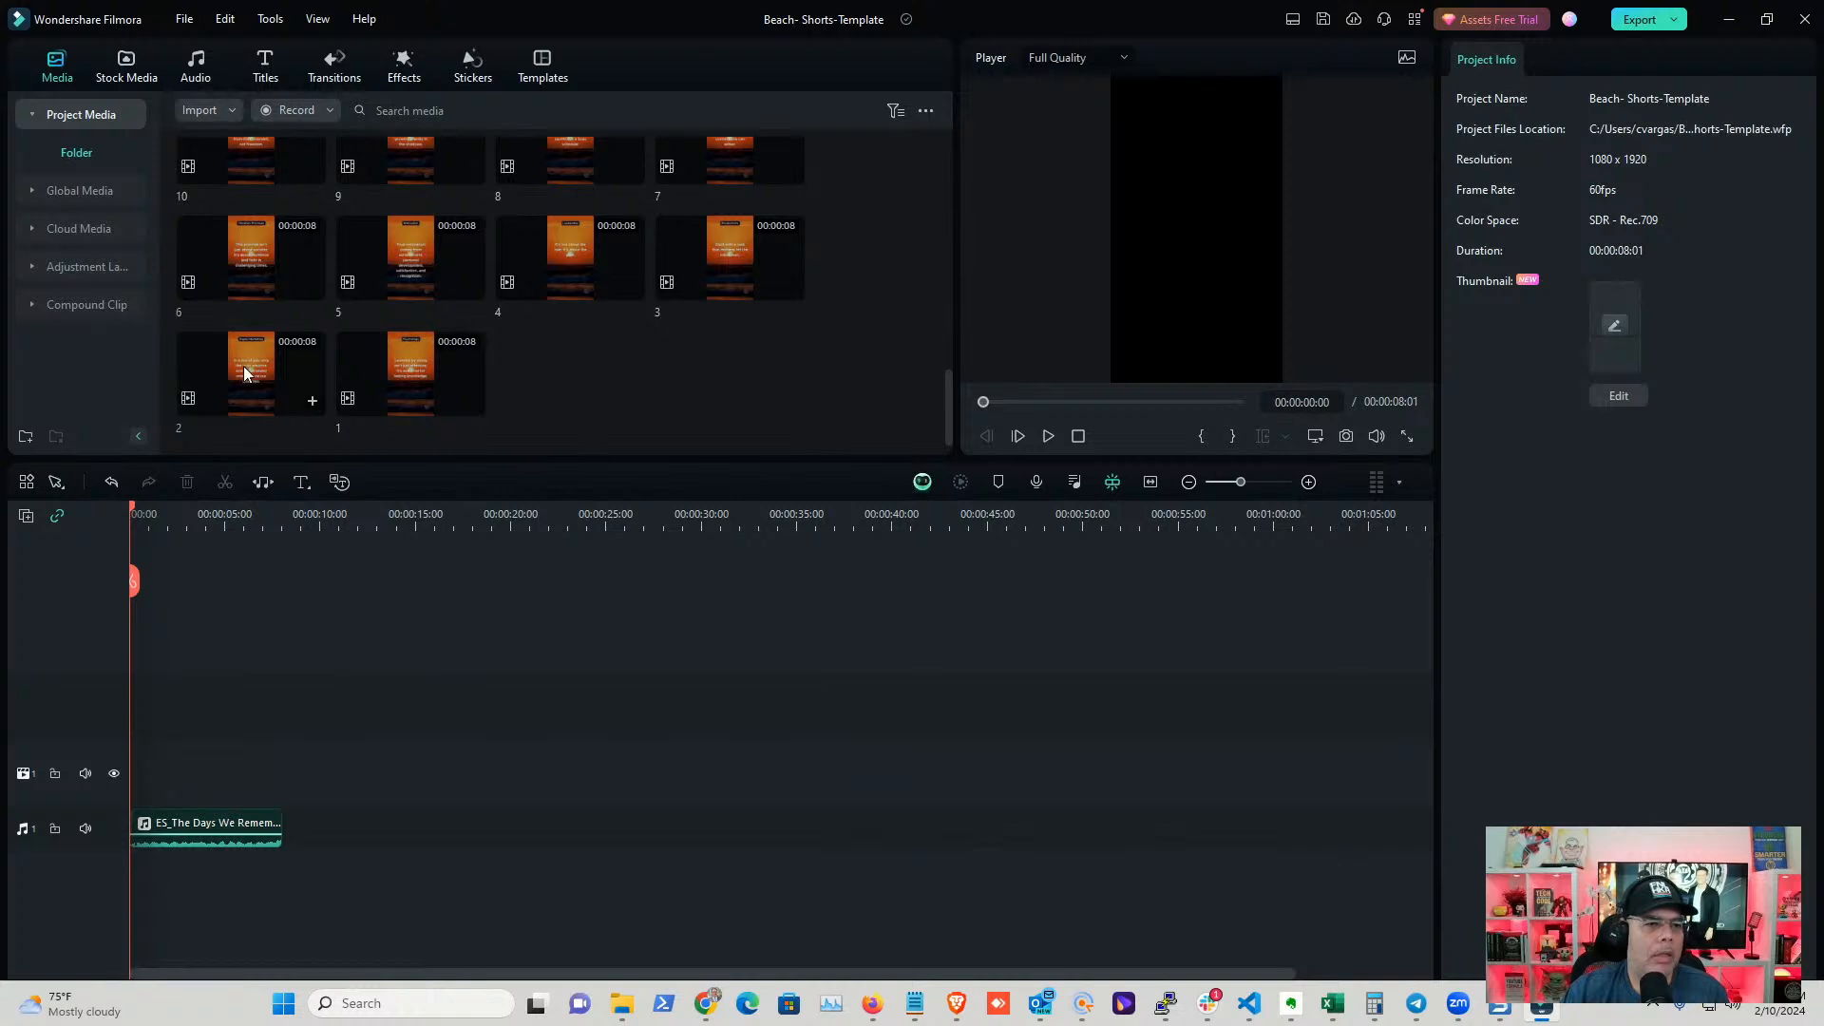
drag(245, 373, 267, 752)
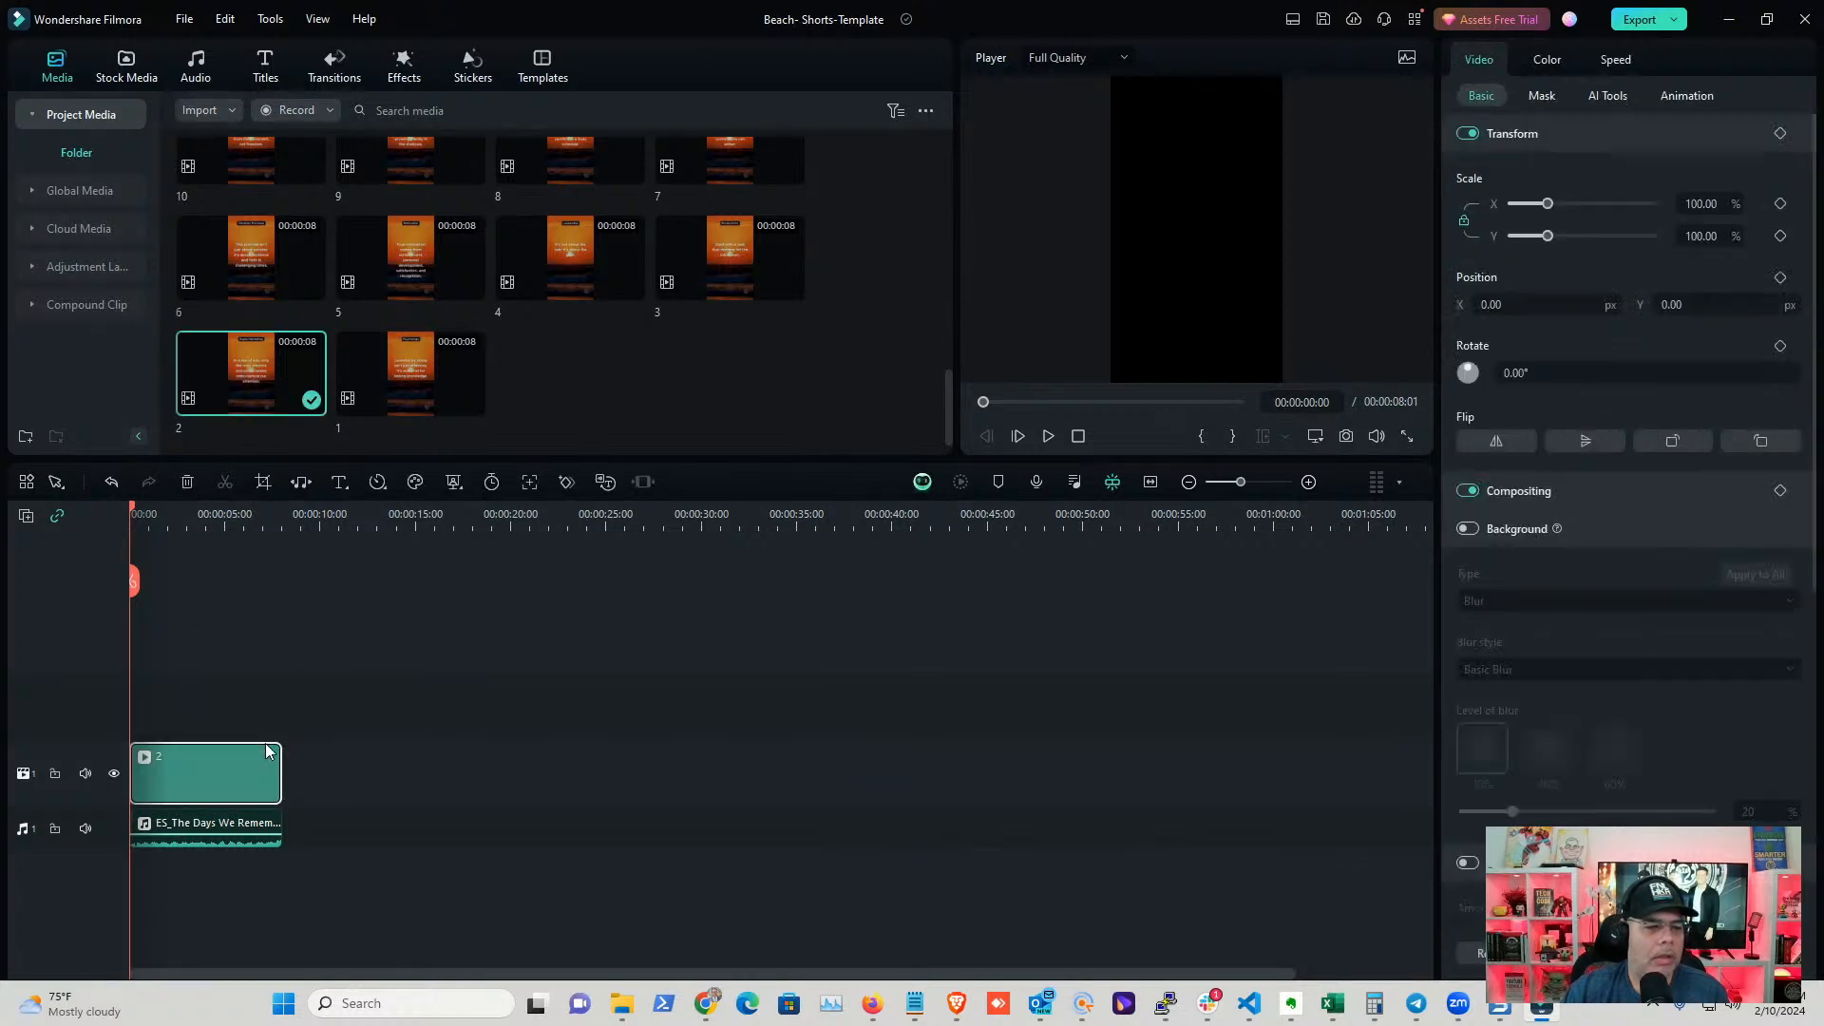
click(1049, 436)
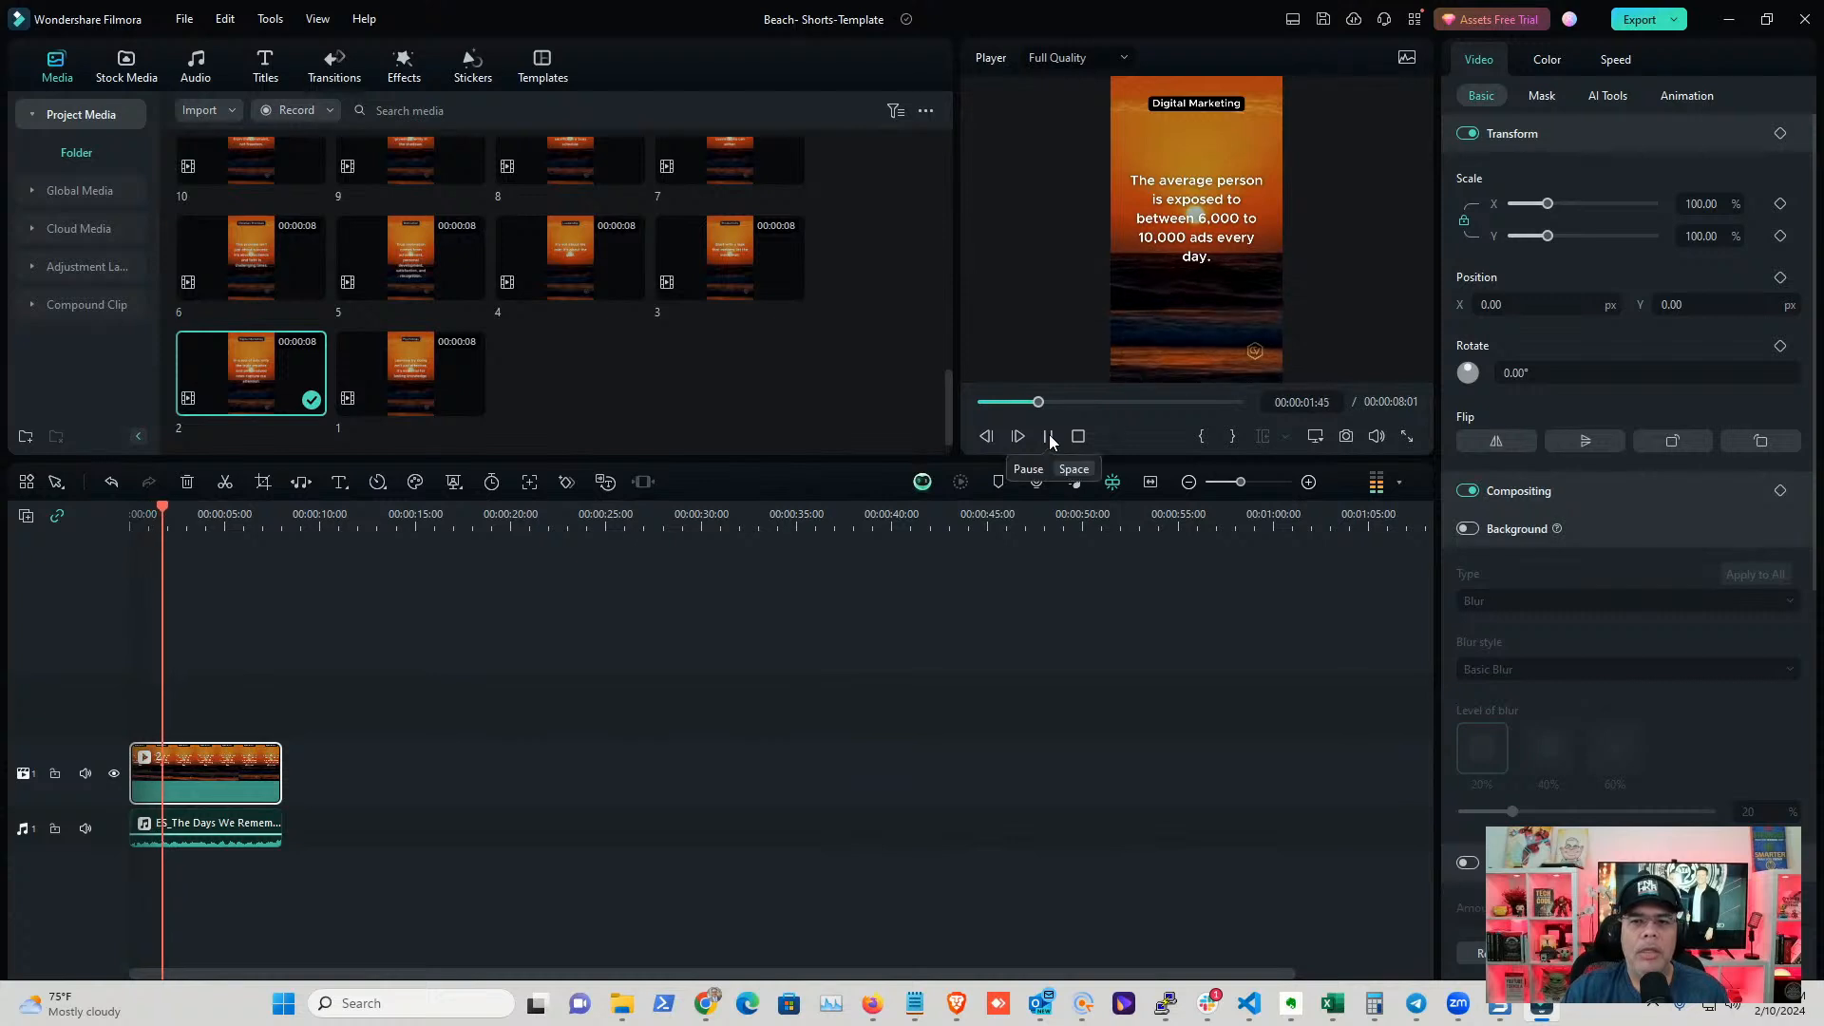
click(1050, 437)
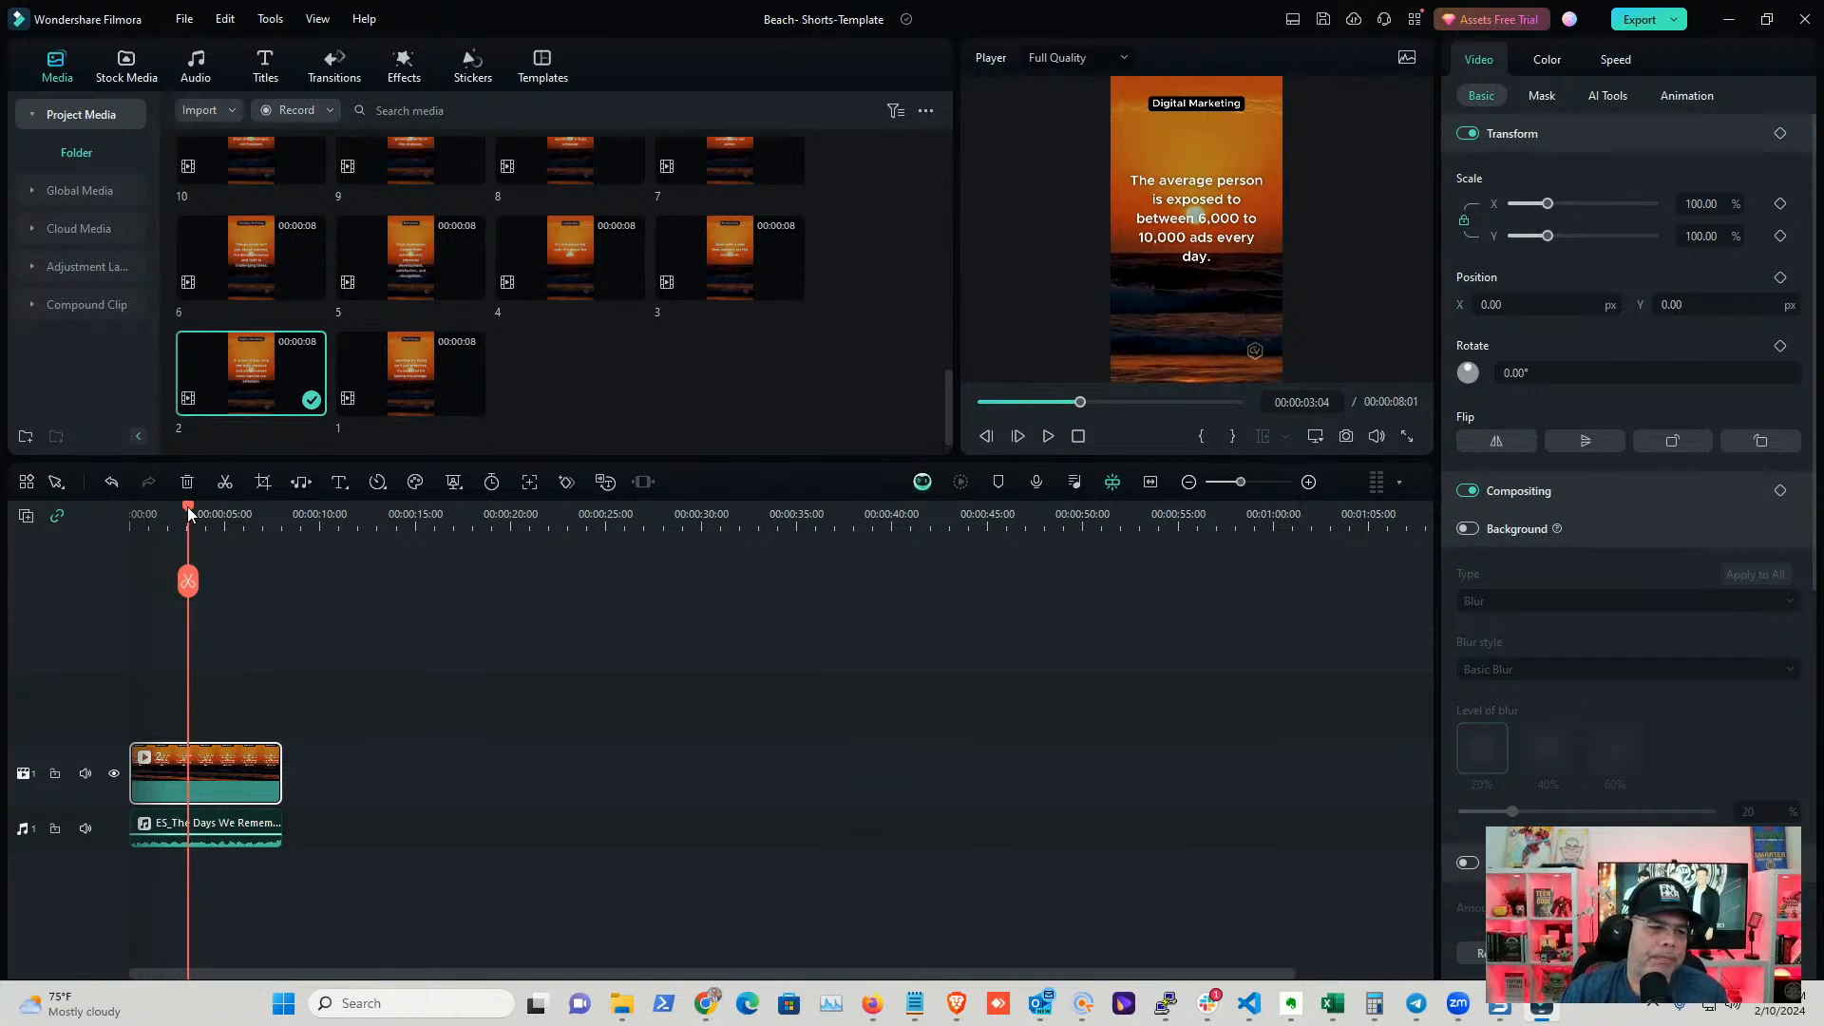
drag(189, 514, 131, 514)
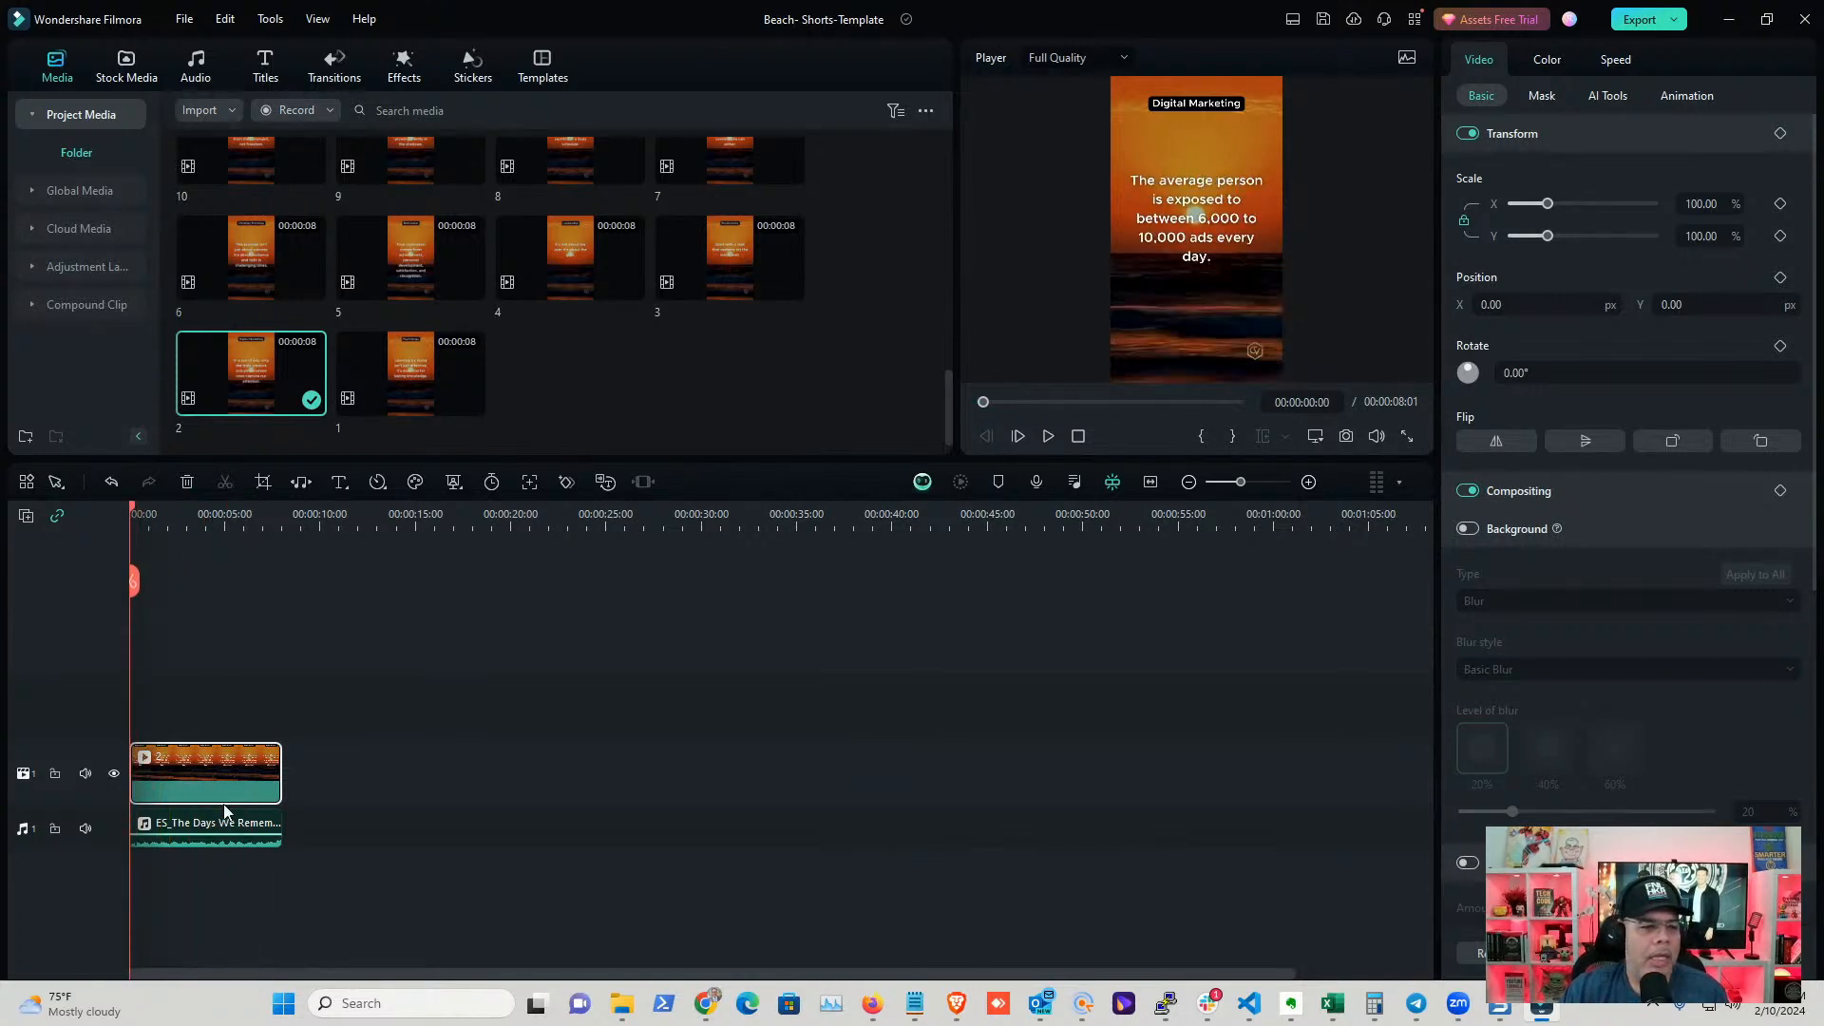
- Extend the music clip to about 24 seconds, split it at the video's end, and delete the first music segment
click(255, 828)
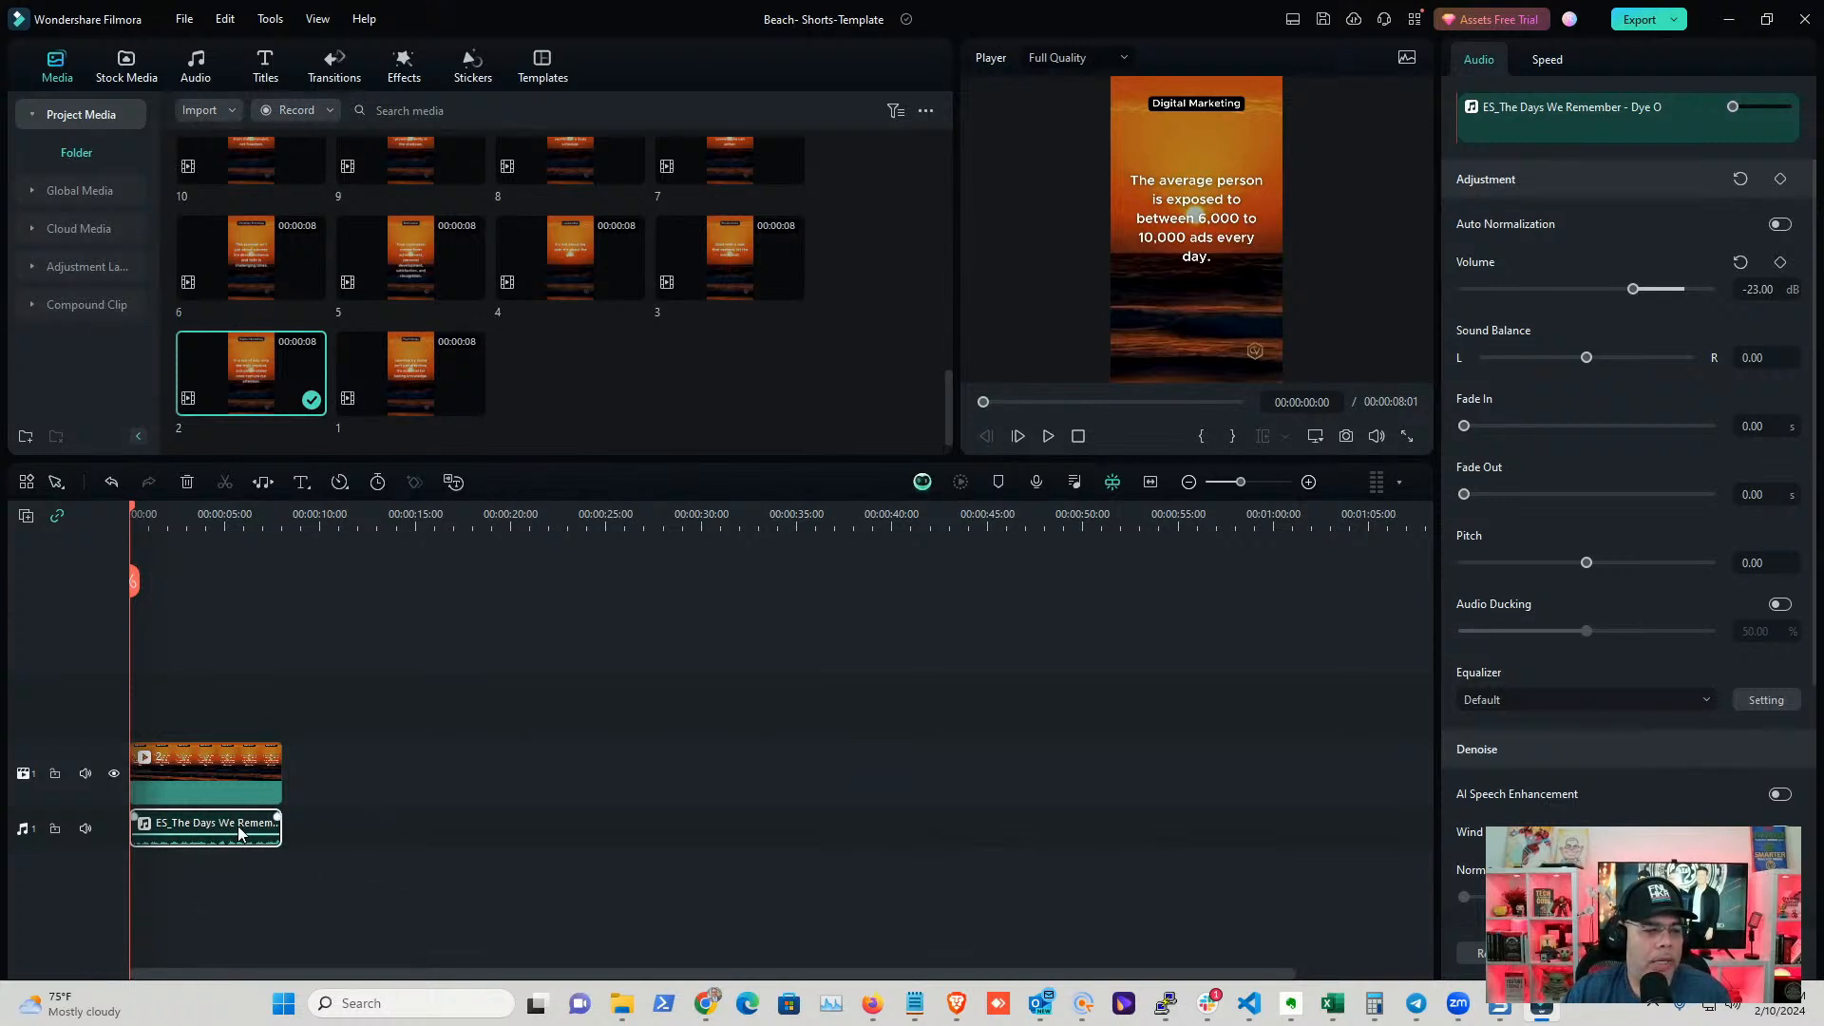
drag(281, 828, 587, 830)
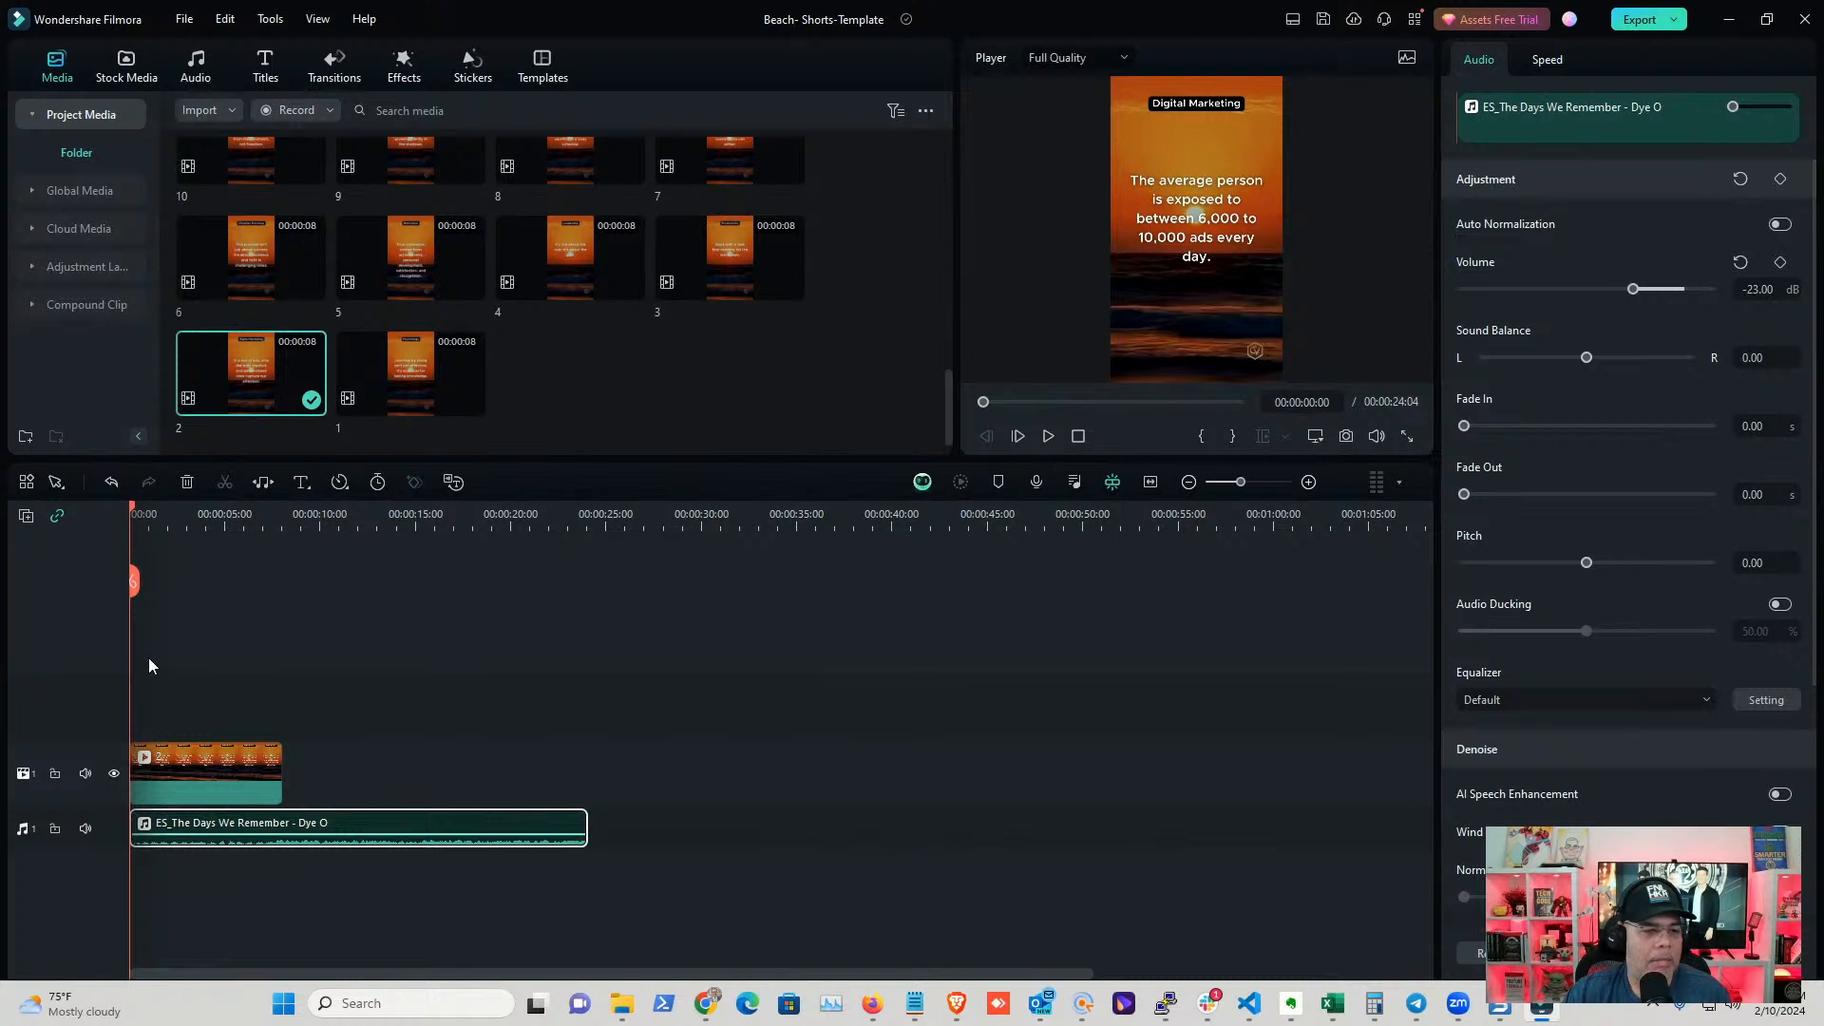
drag(136, 516, 285, 523)
click(281, 581)
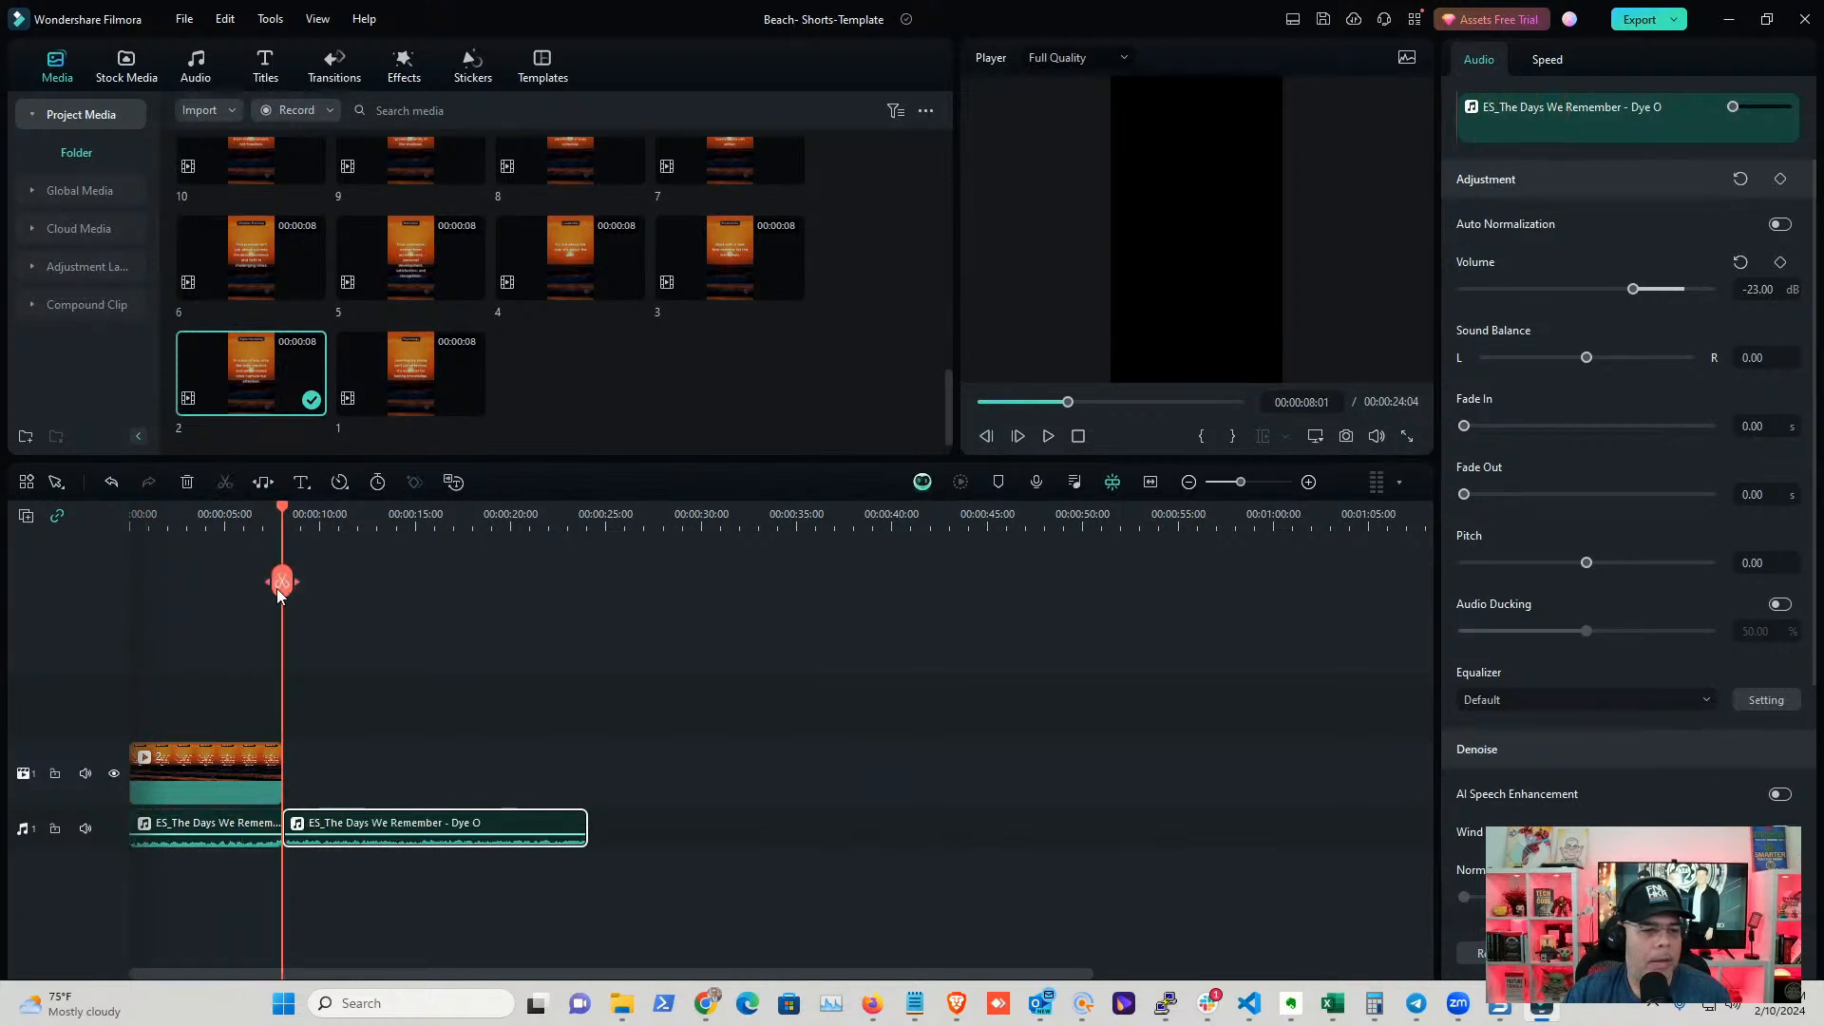
click(226, 836)
key(Delete)
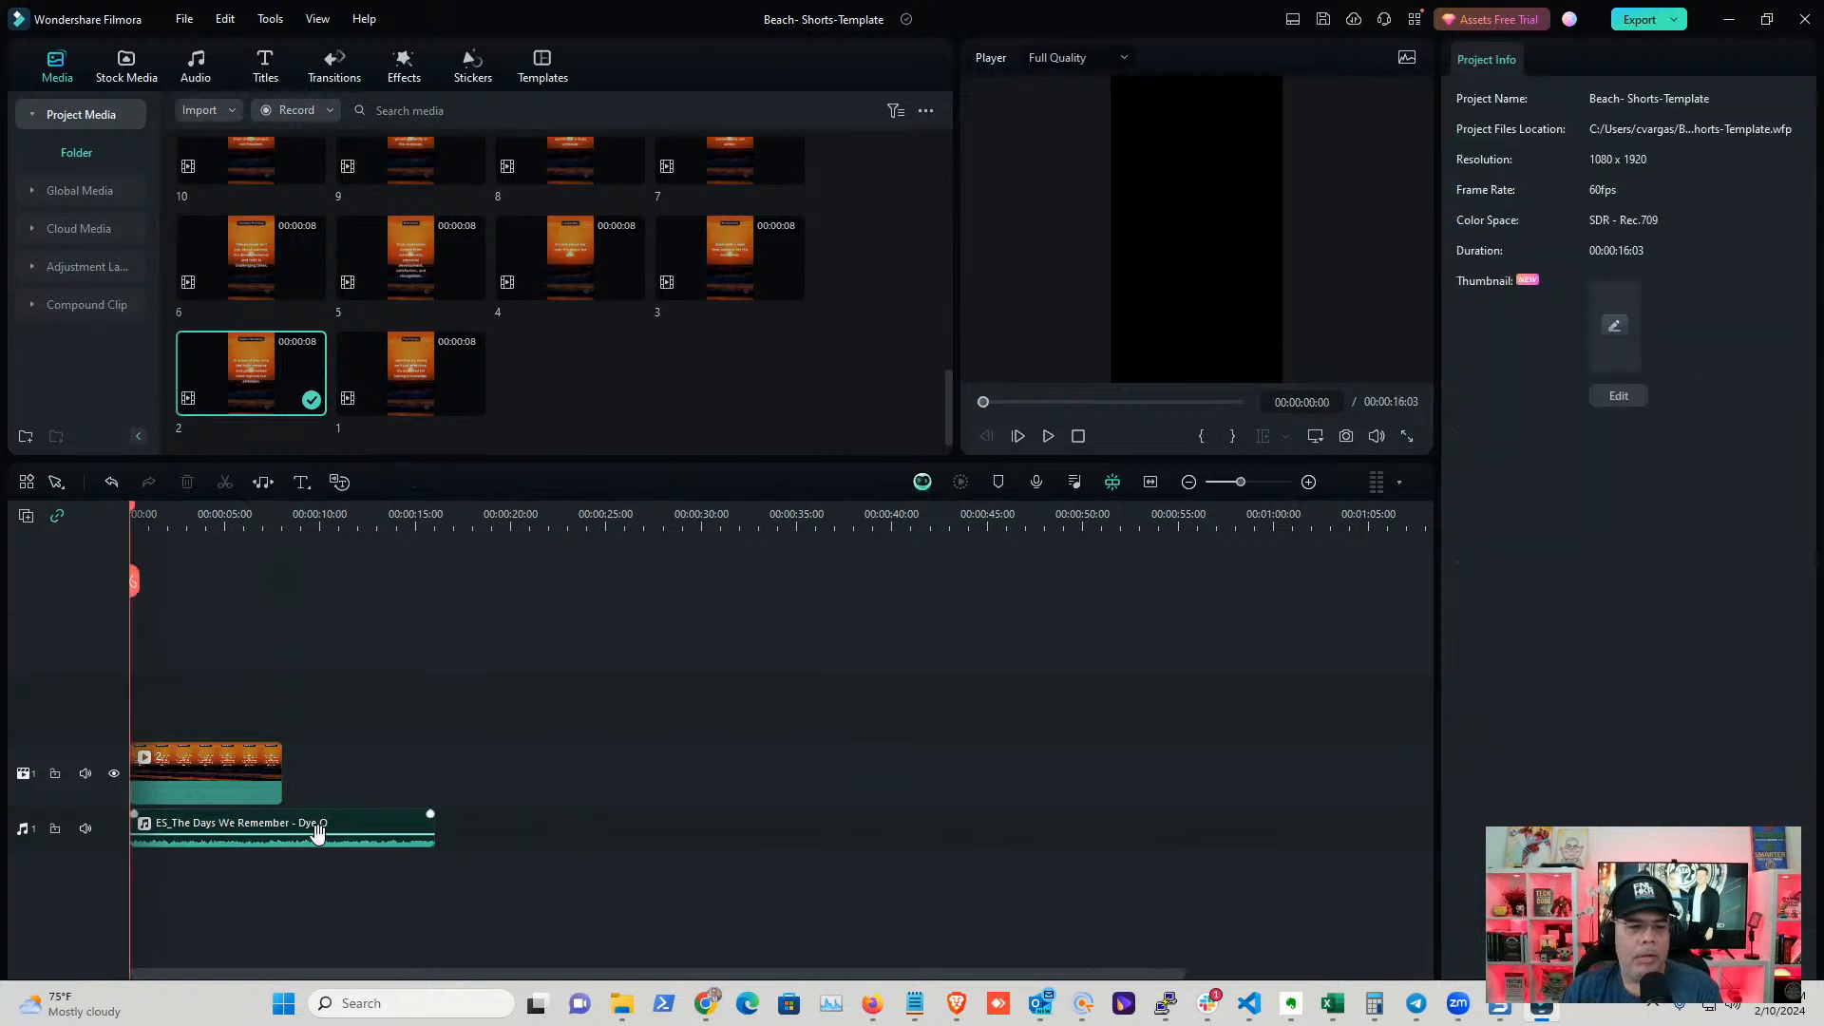
- Play the short with the new music section, then split the music at the video's end and delete the excess
click(1049, 436)
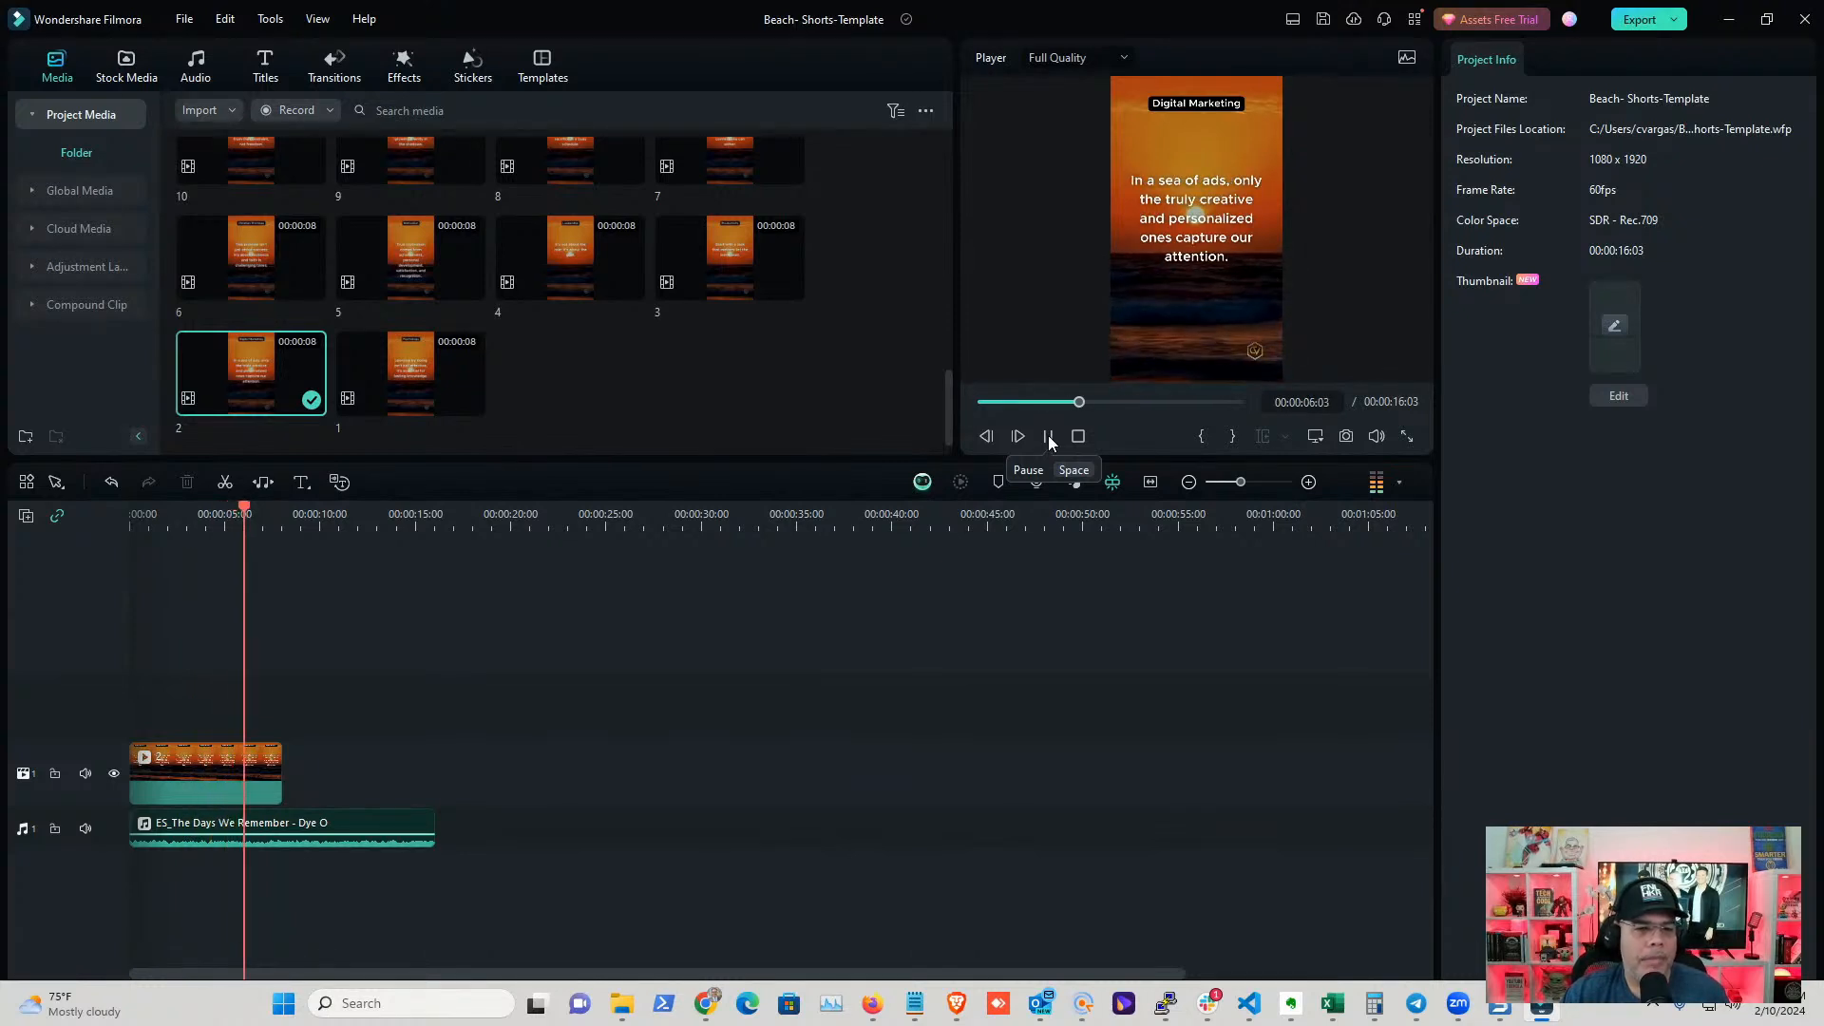
click(1048, 438)
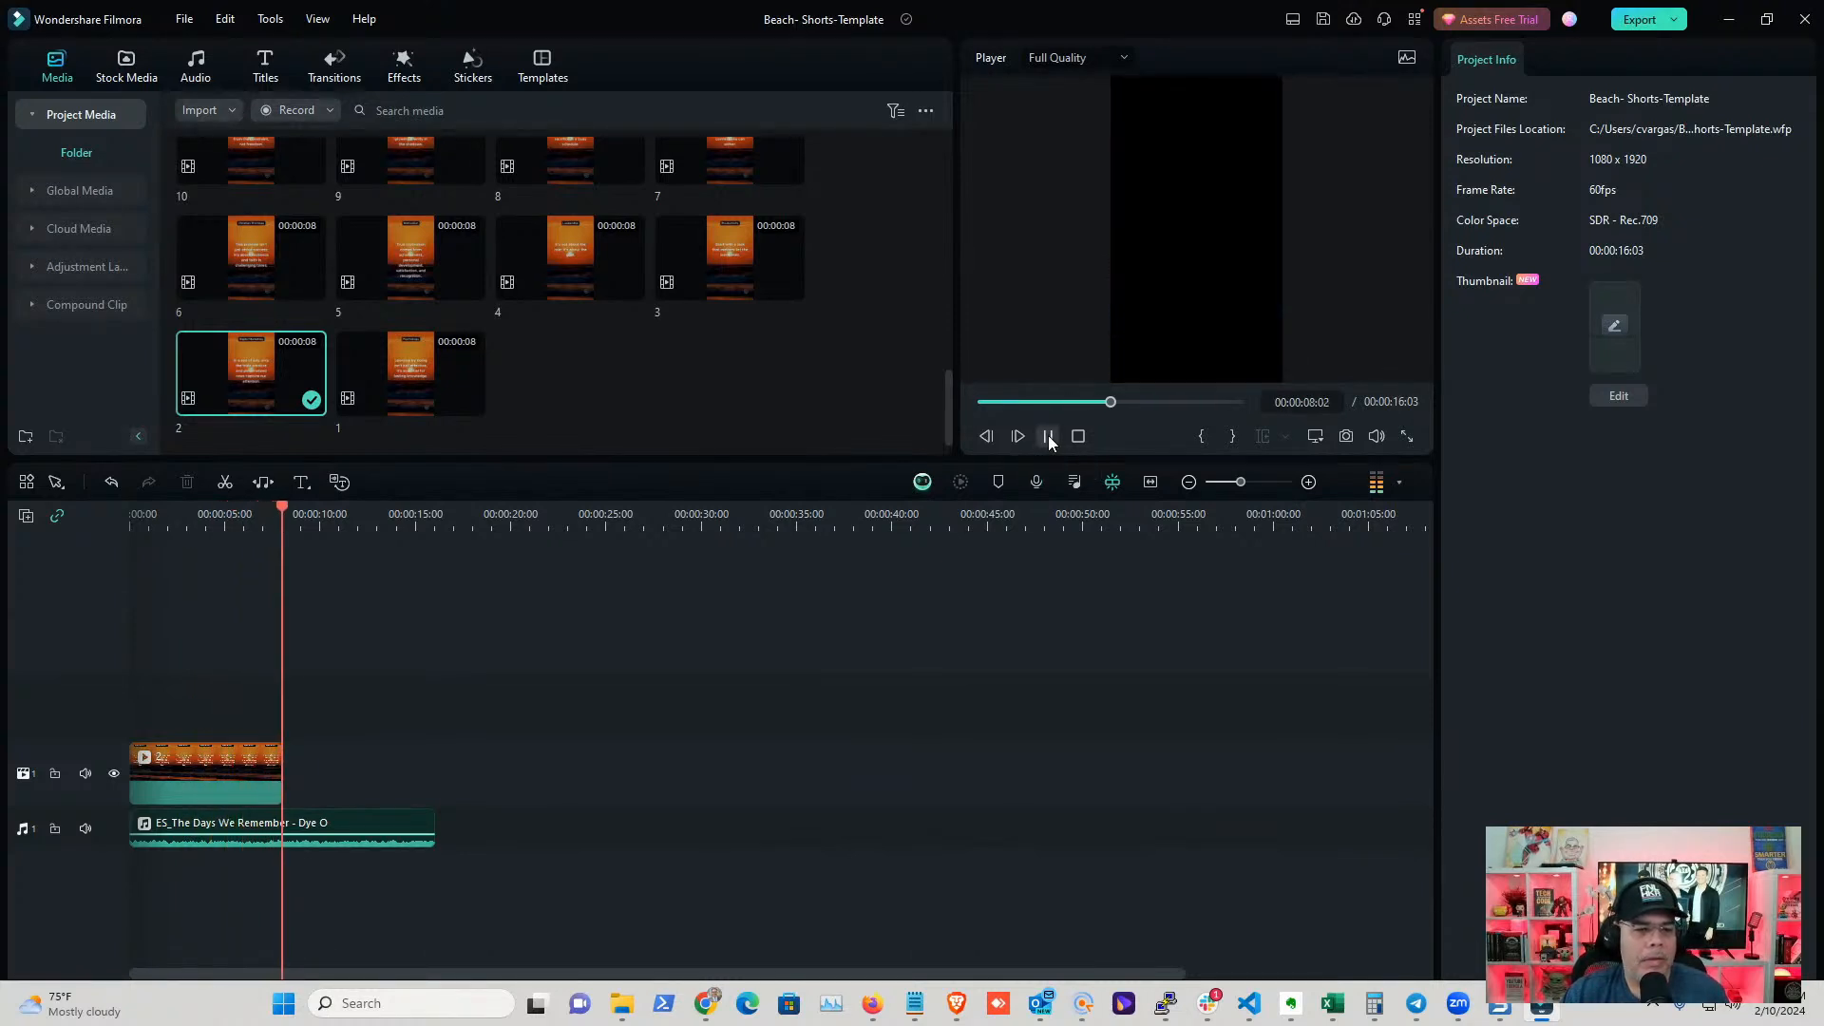
drag(283, 513, 283, 513)
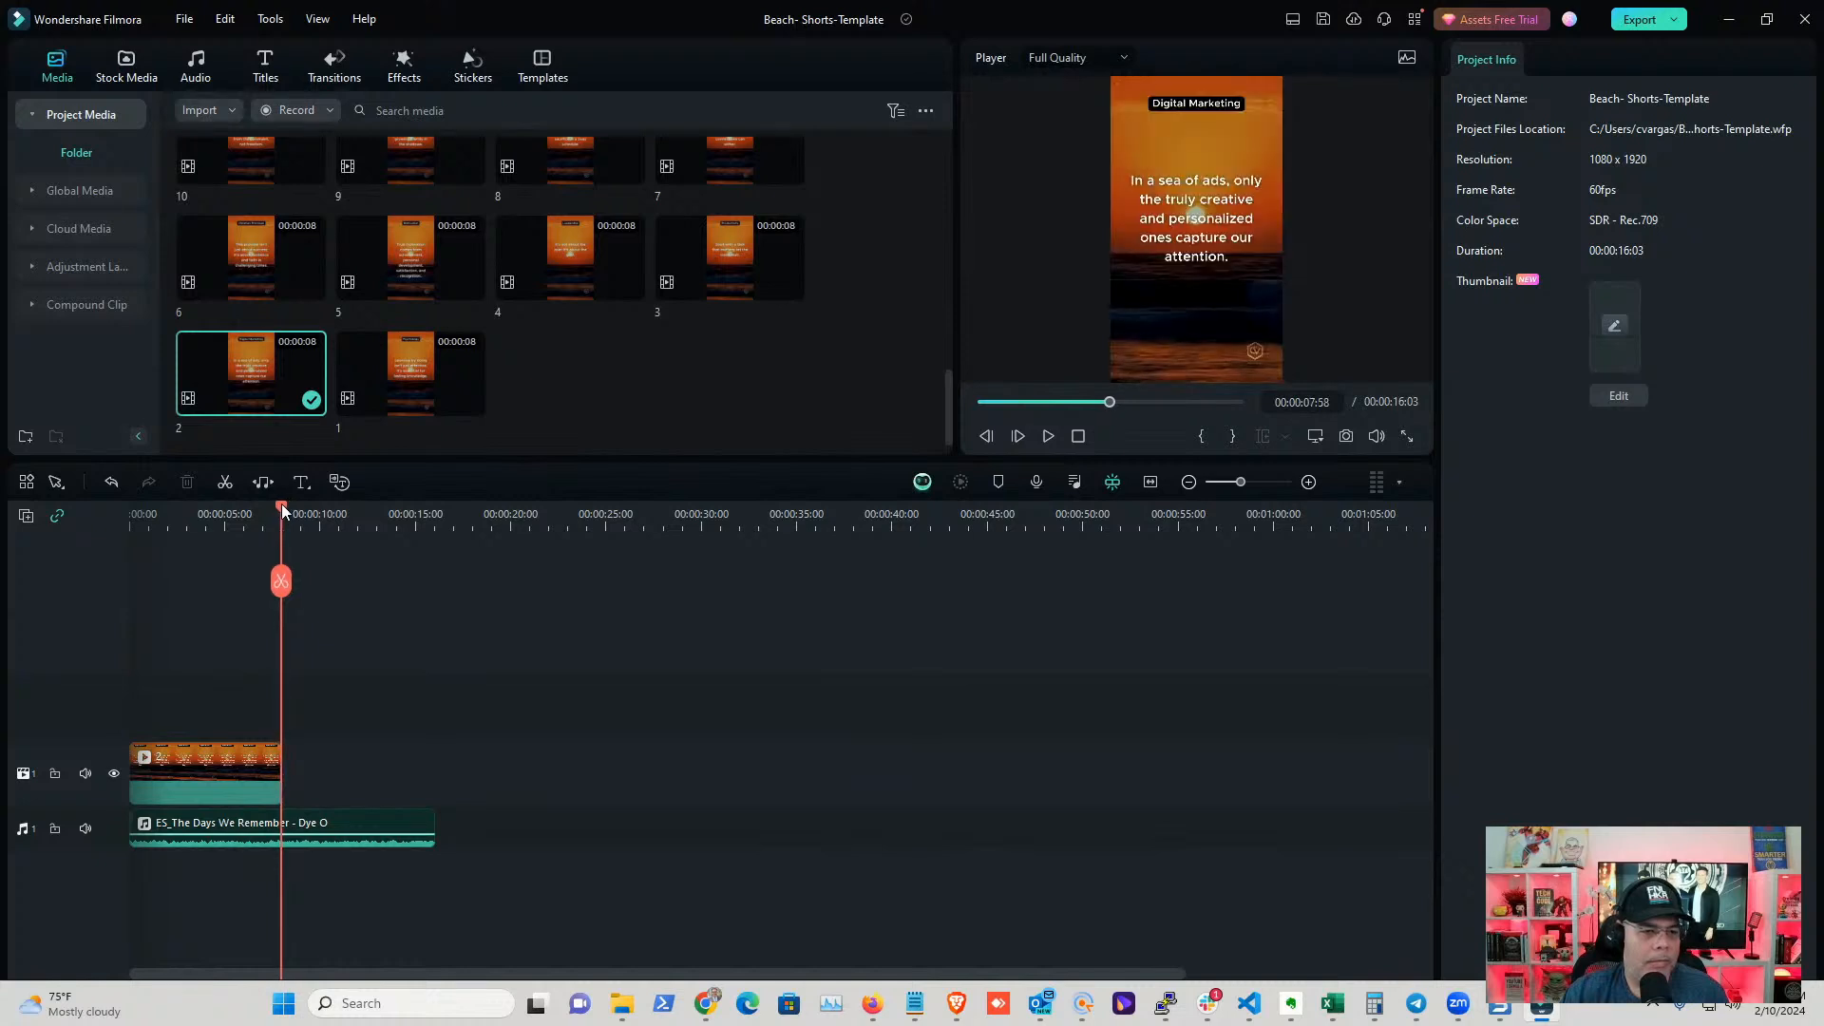
click(282, 580)
key(Delete)
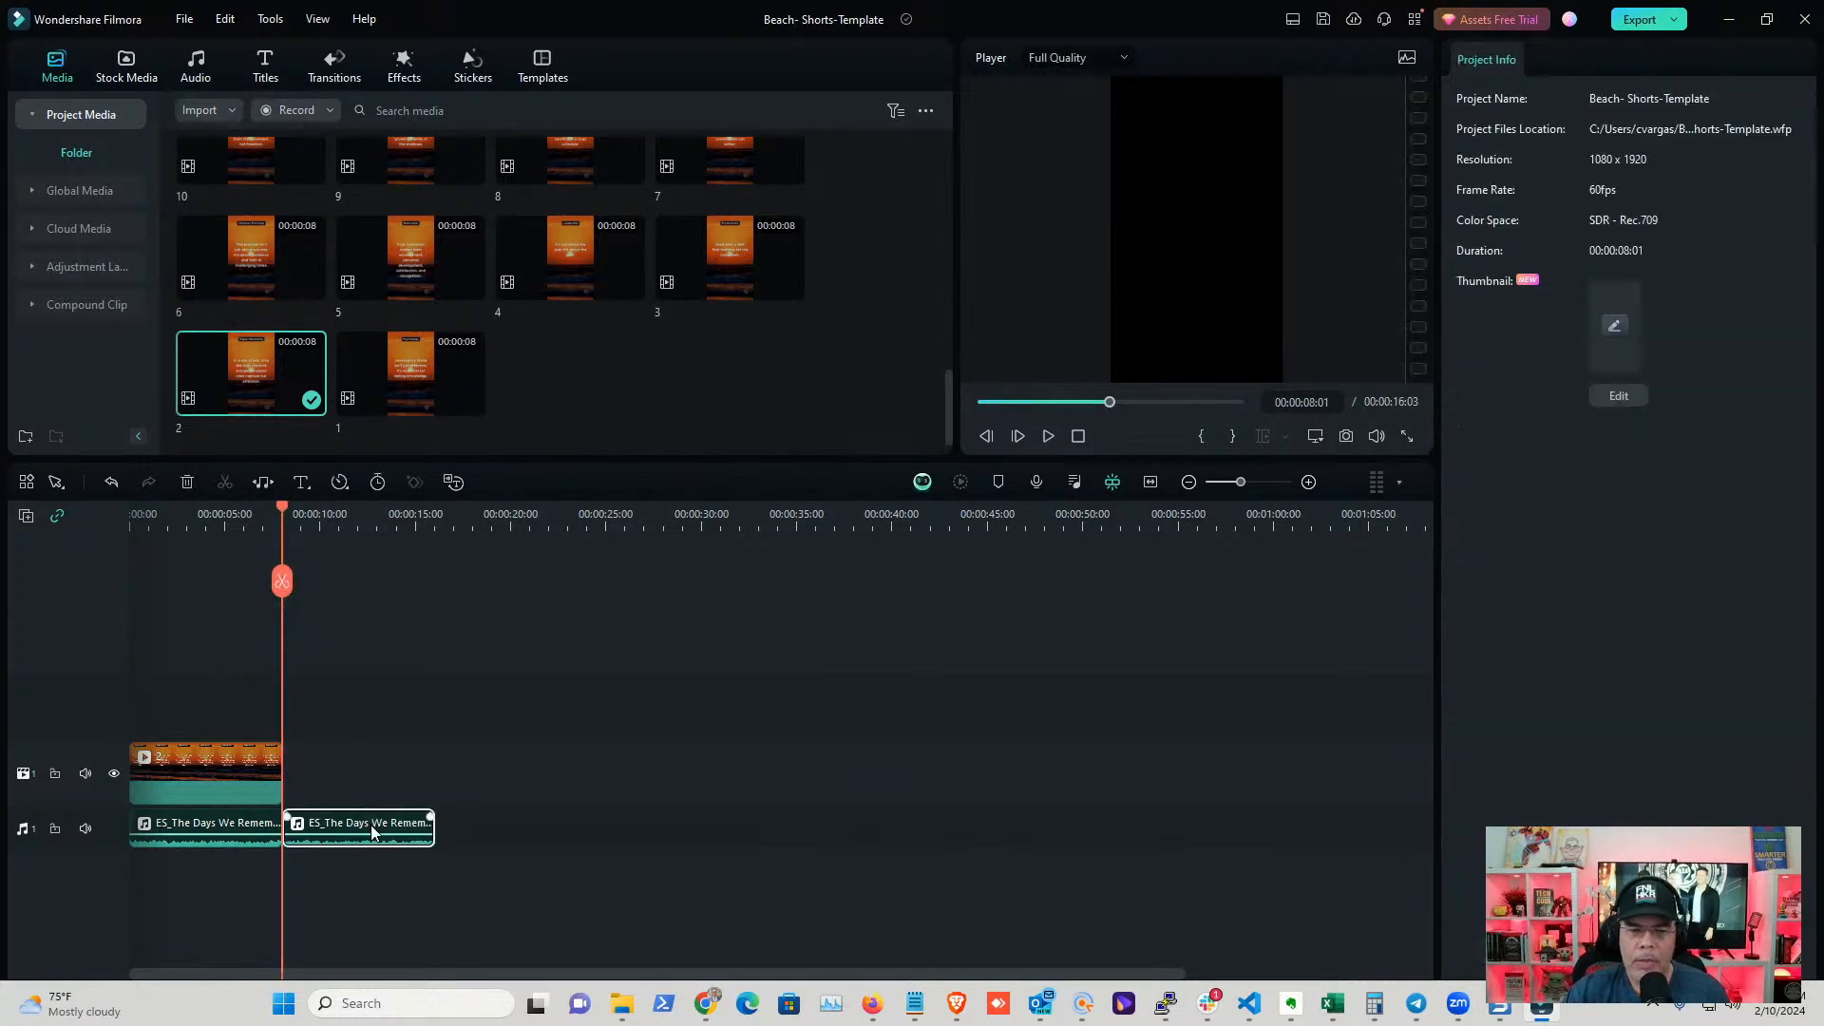
- Export the short locally as an MP4 named Beach2 and close the export window
click(1636, 21)
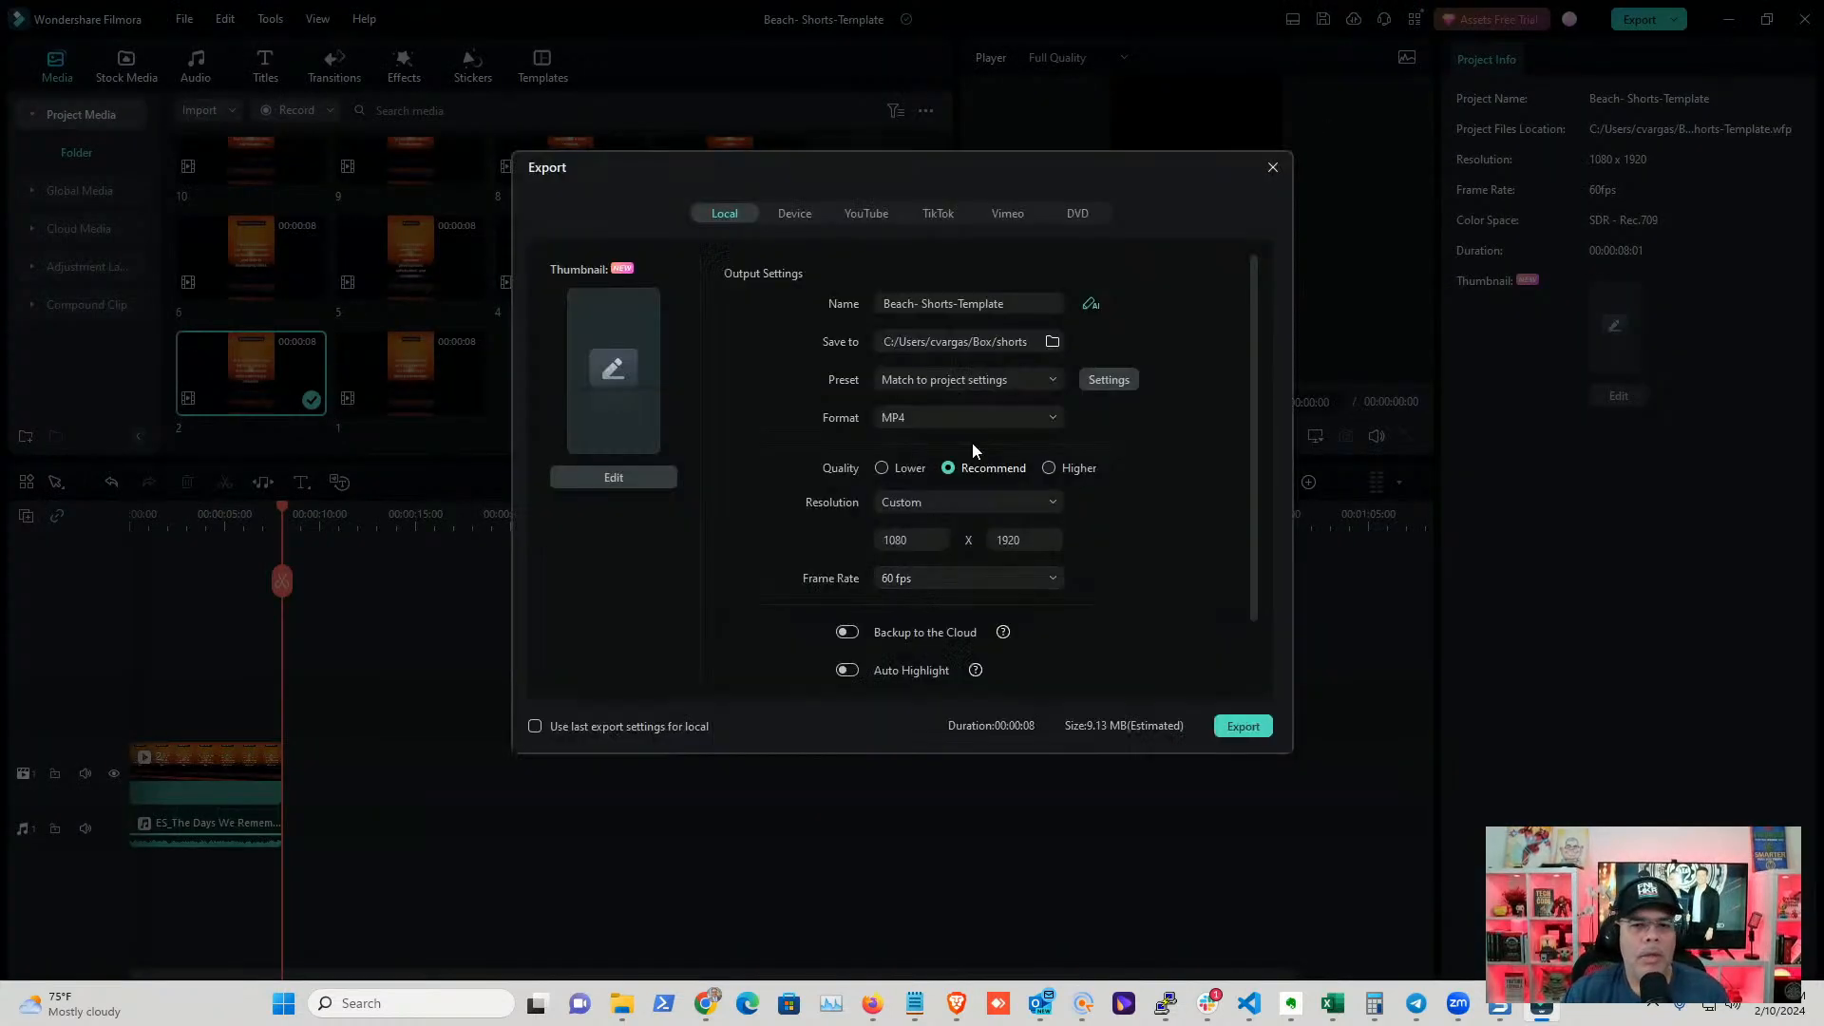
drag(1015, 304, 805, 304)
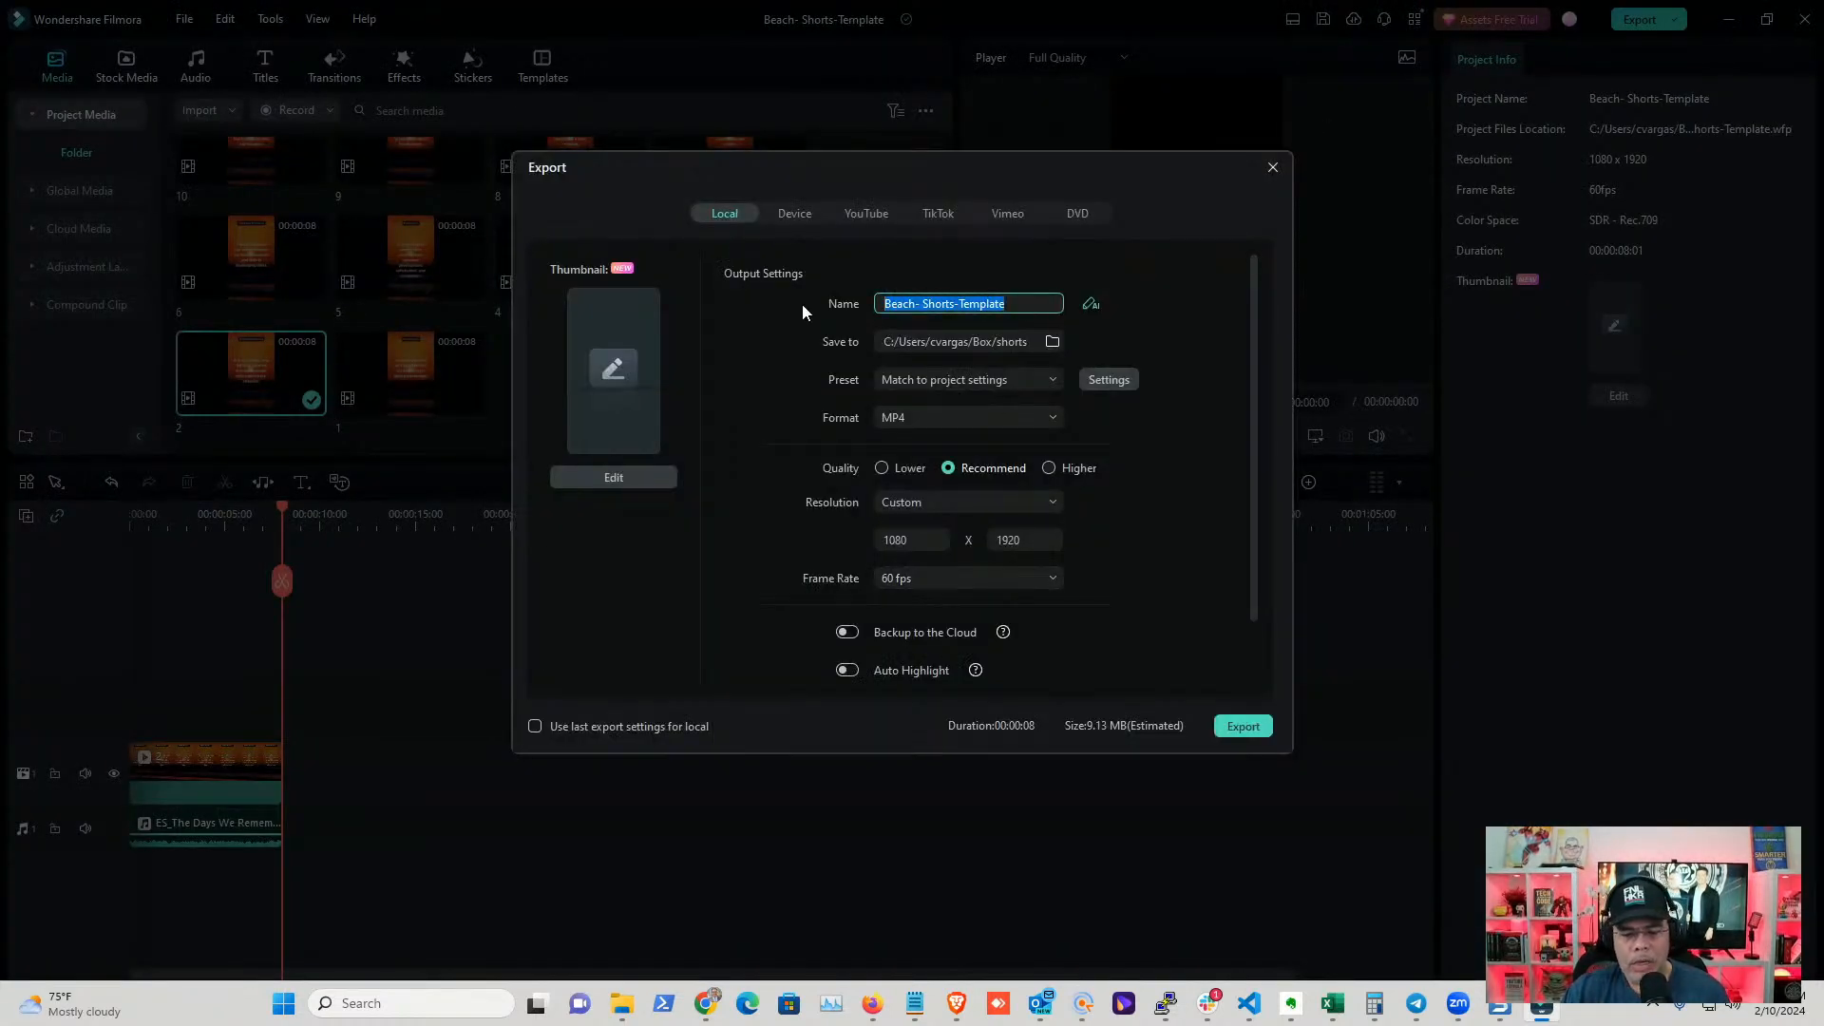
text(Beach2)
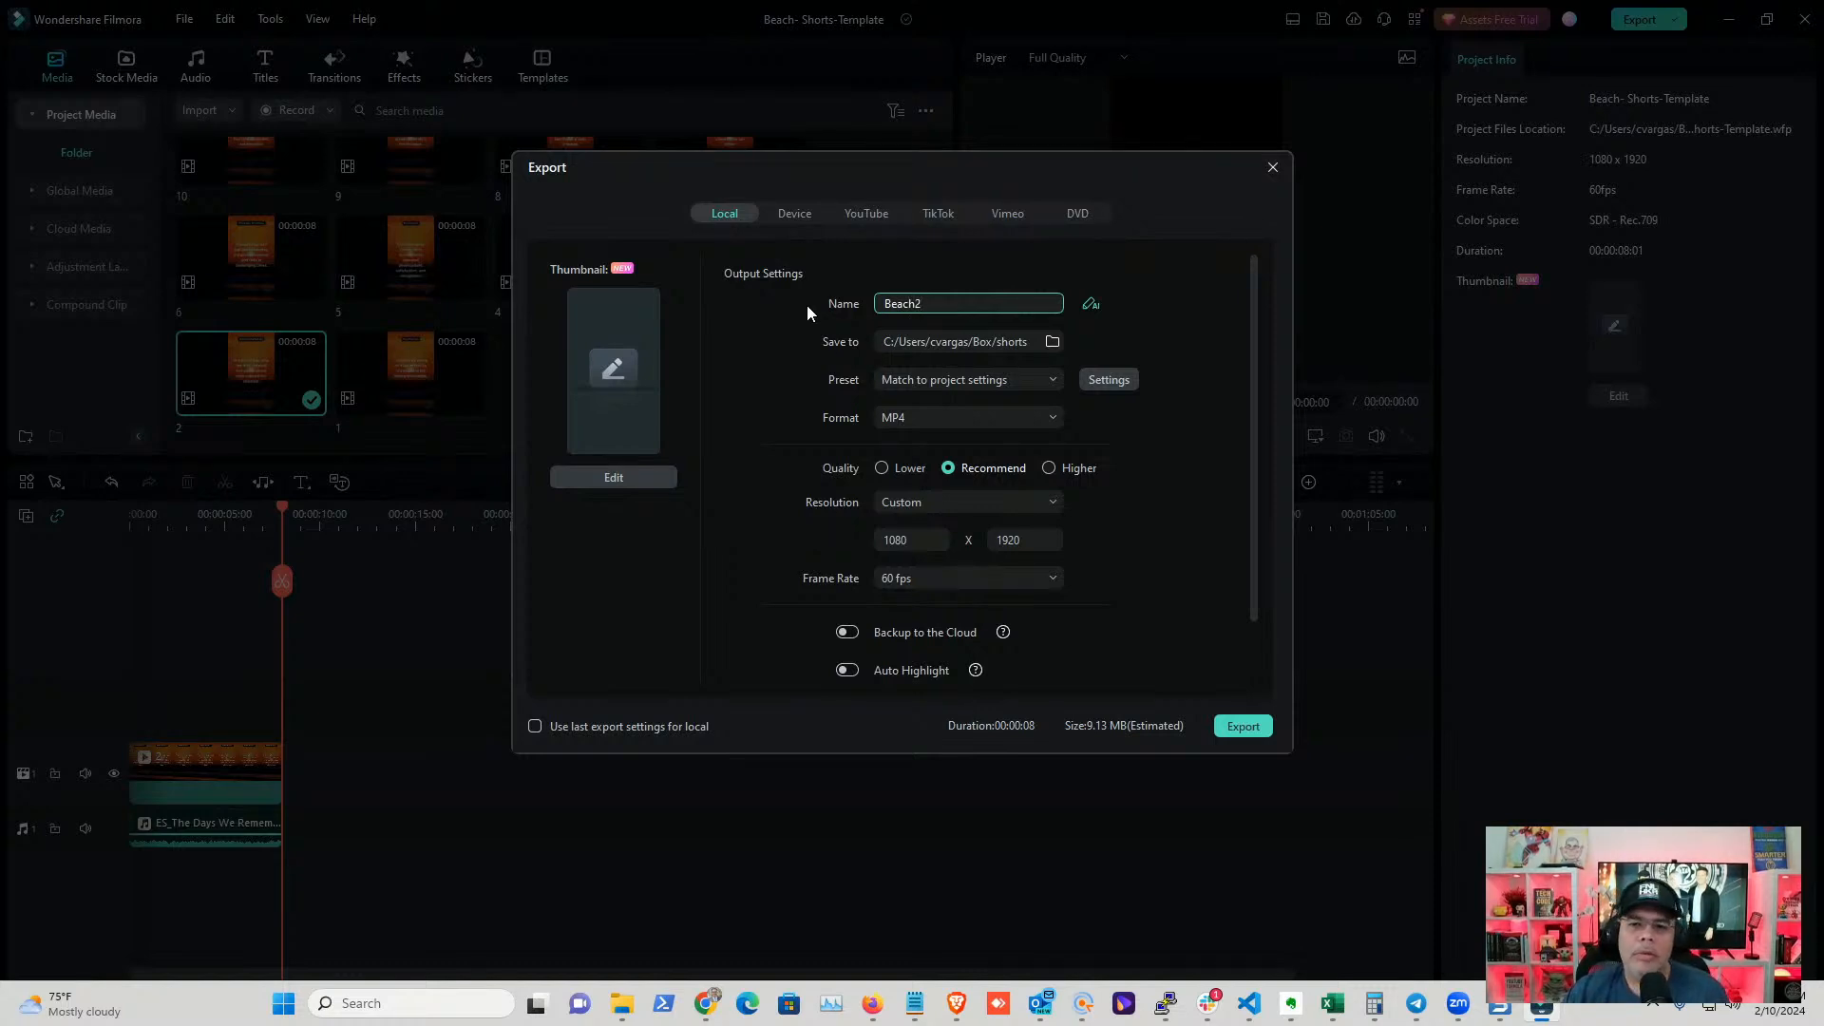
click(1236, 738)
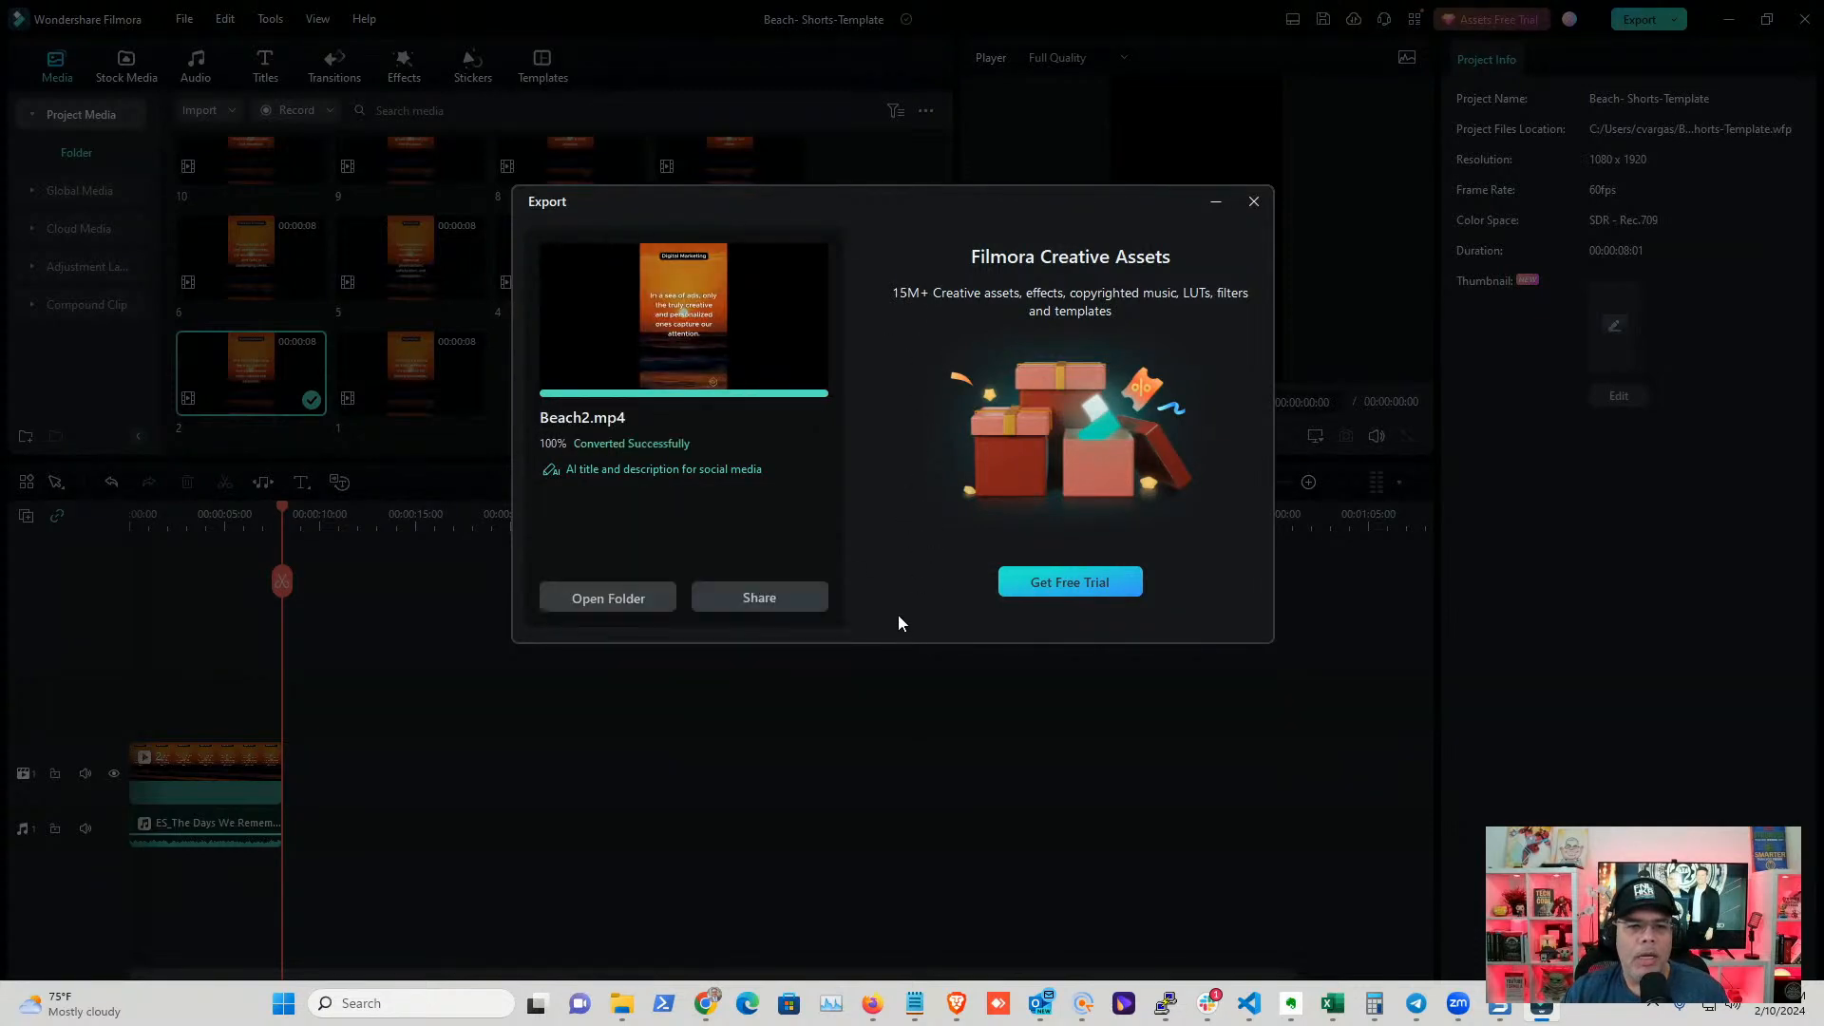
click(1254, 201)
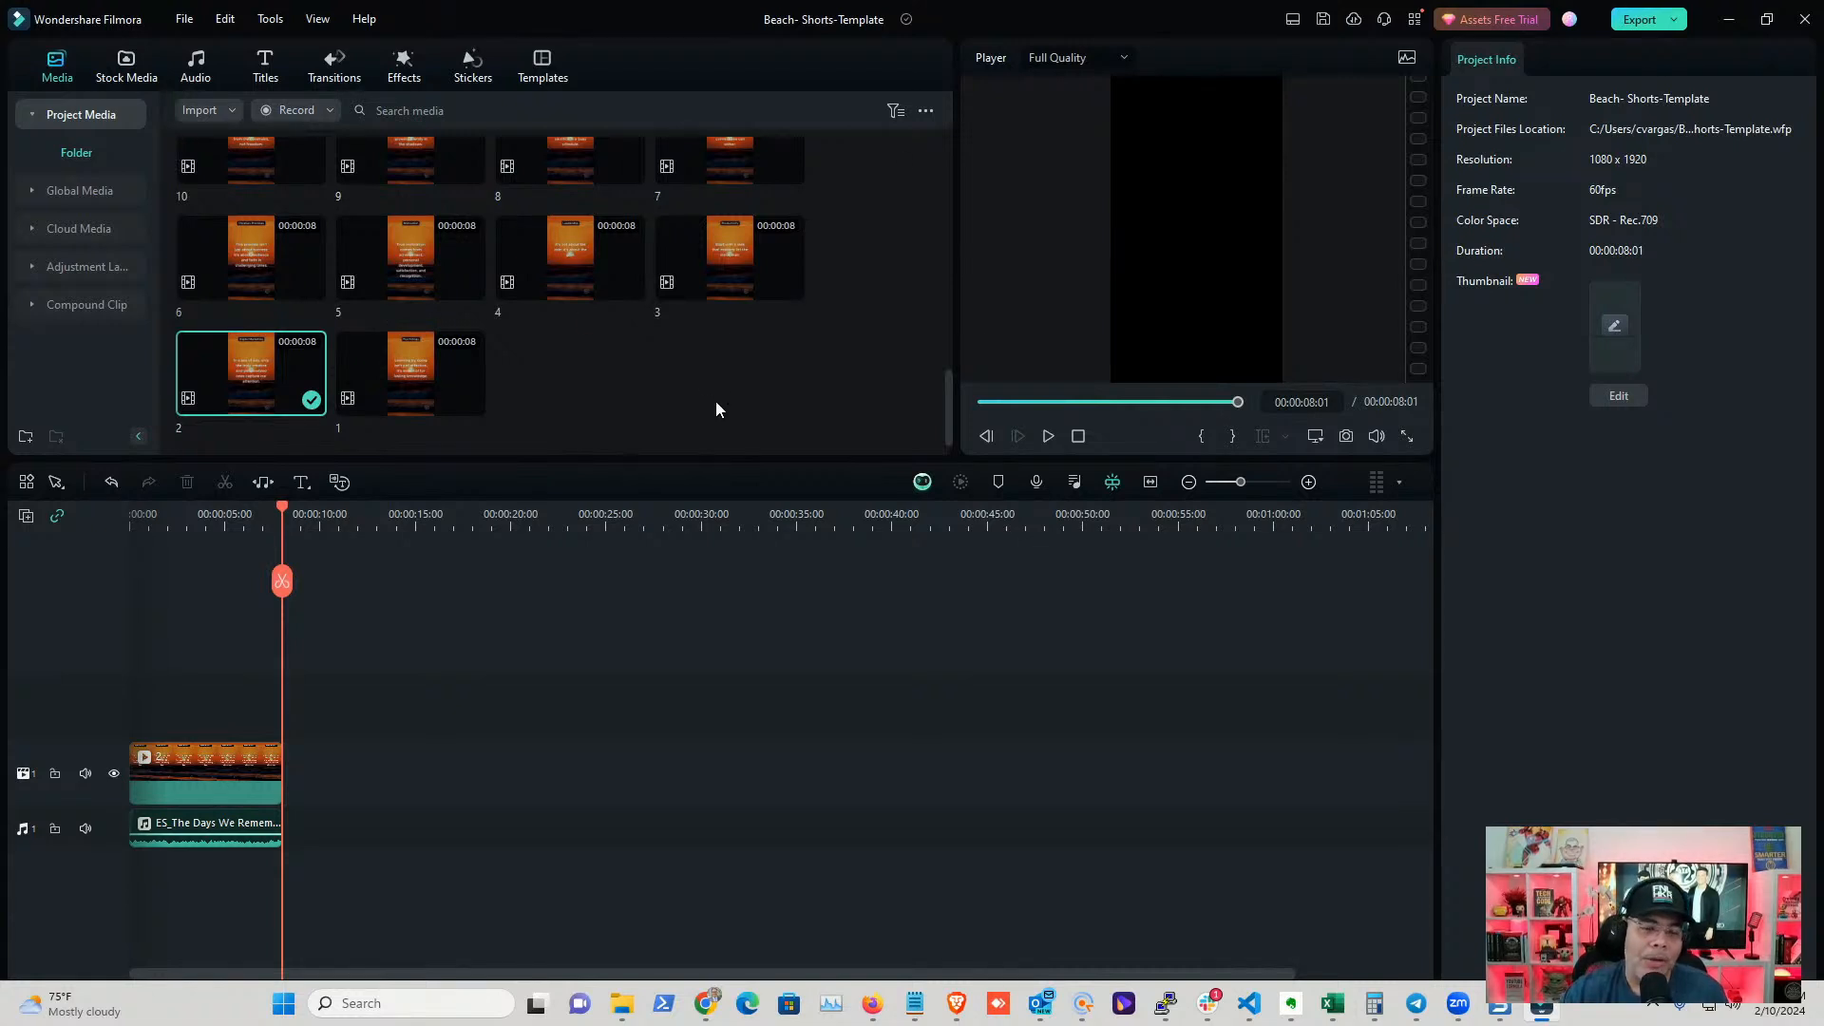
- Switch to Chrome, open YouTube in a new tab, and switch to the MotivationShorts4Today channel account
click(1729, 19)
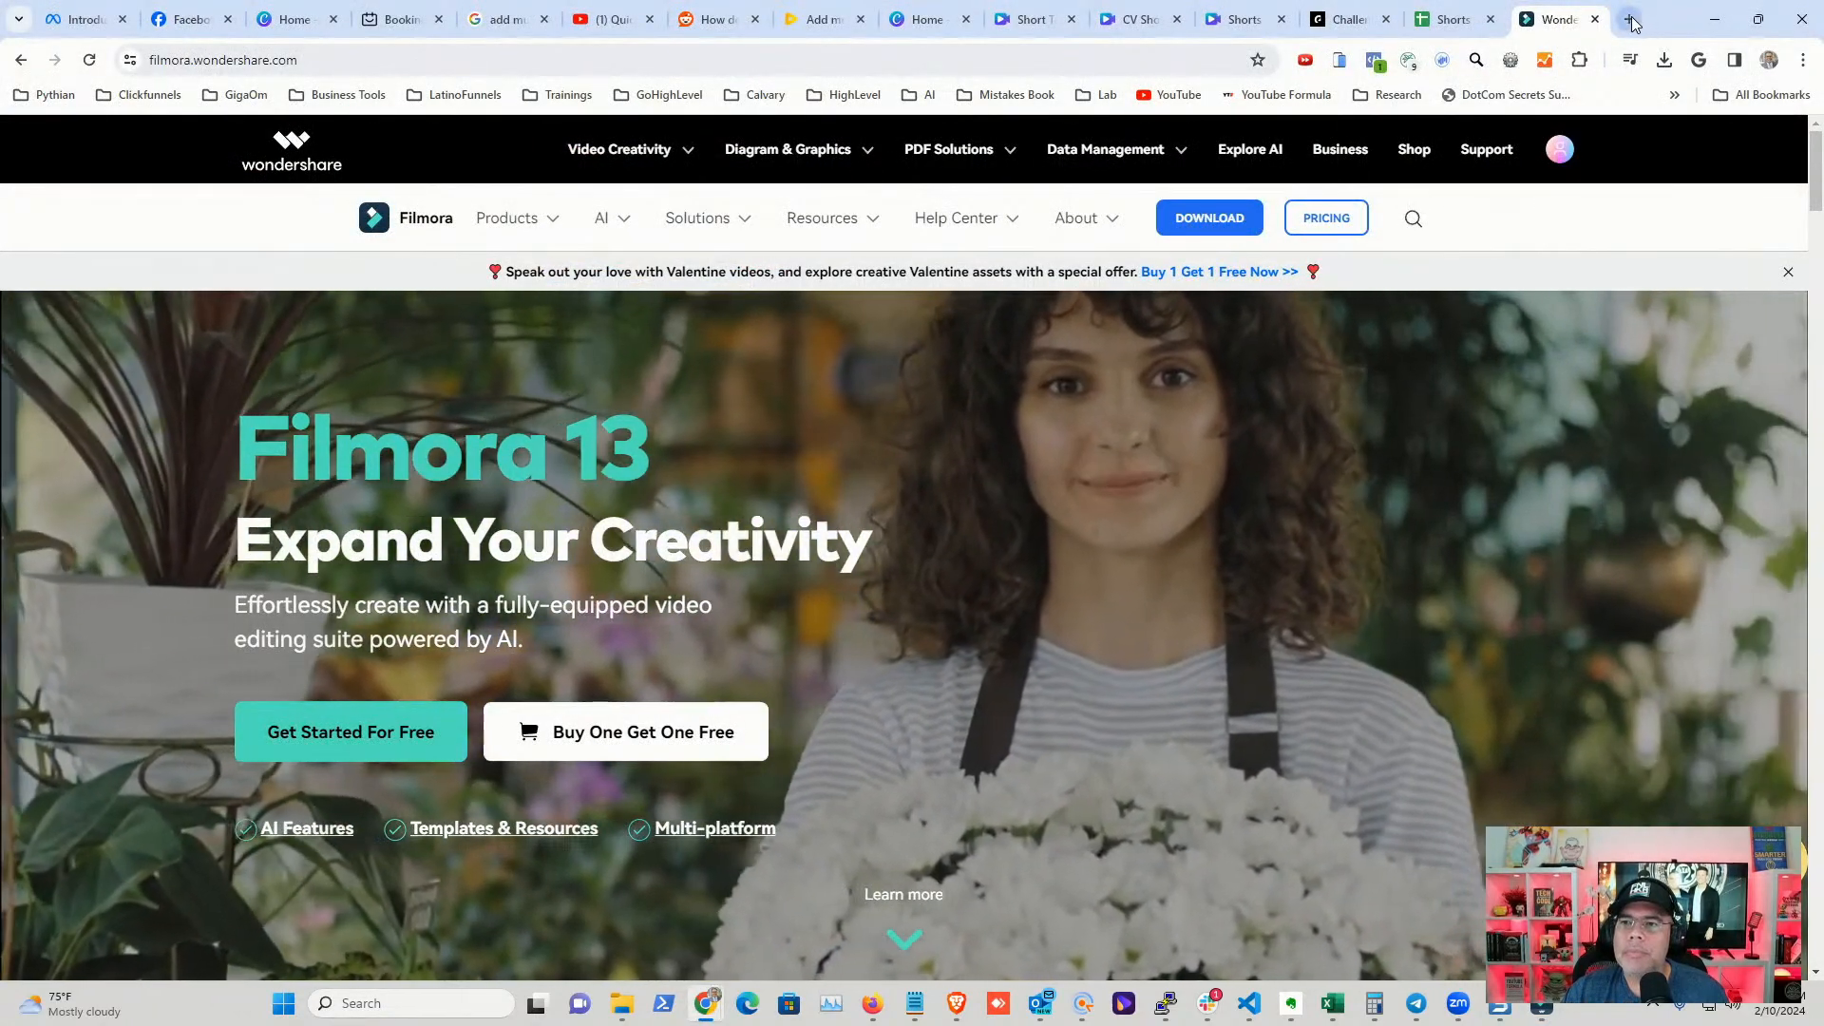
click(1630, 19)
click(1170, 95)
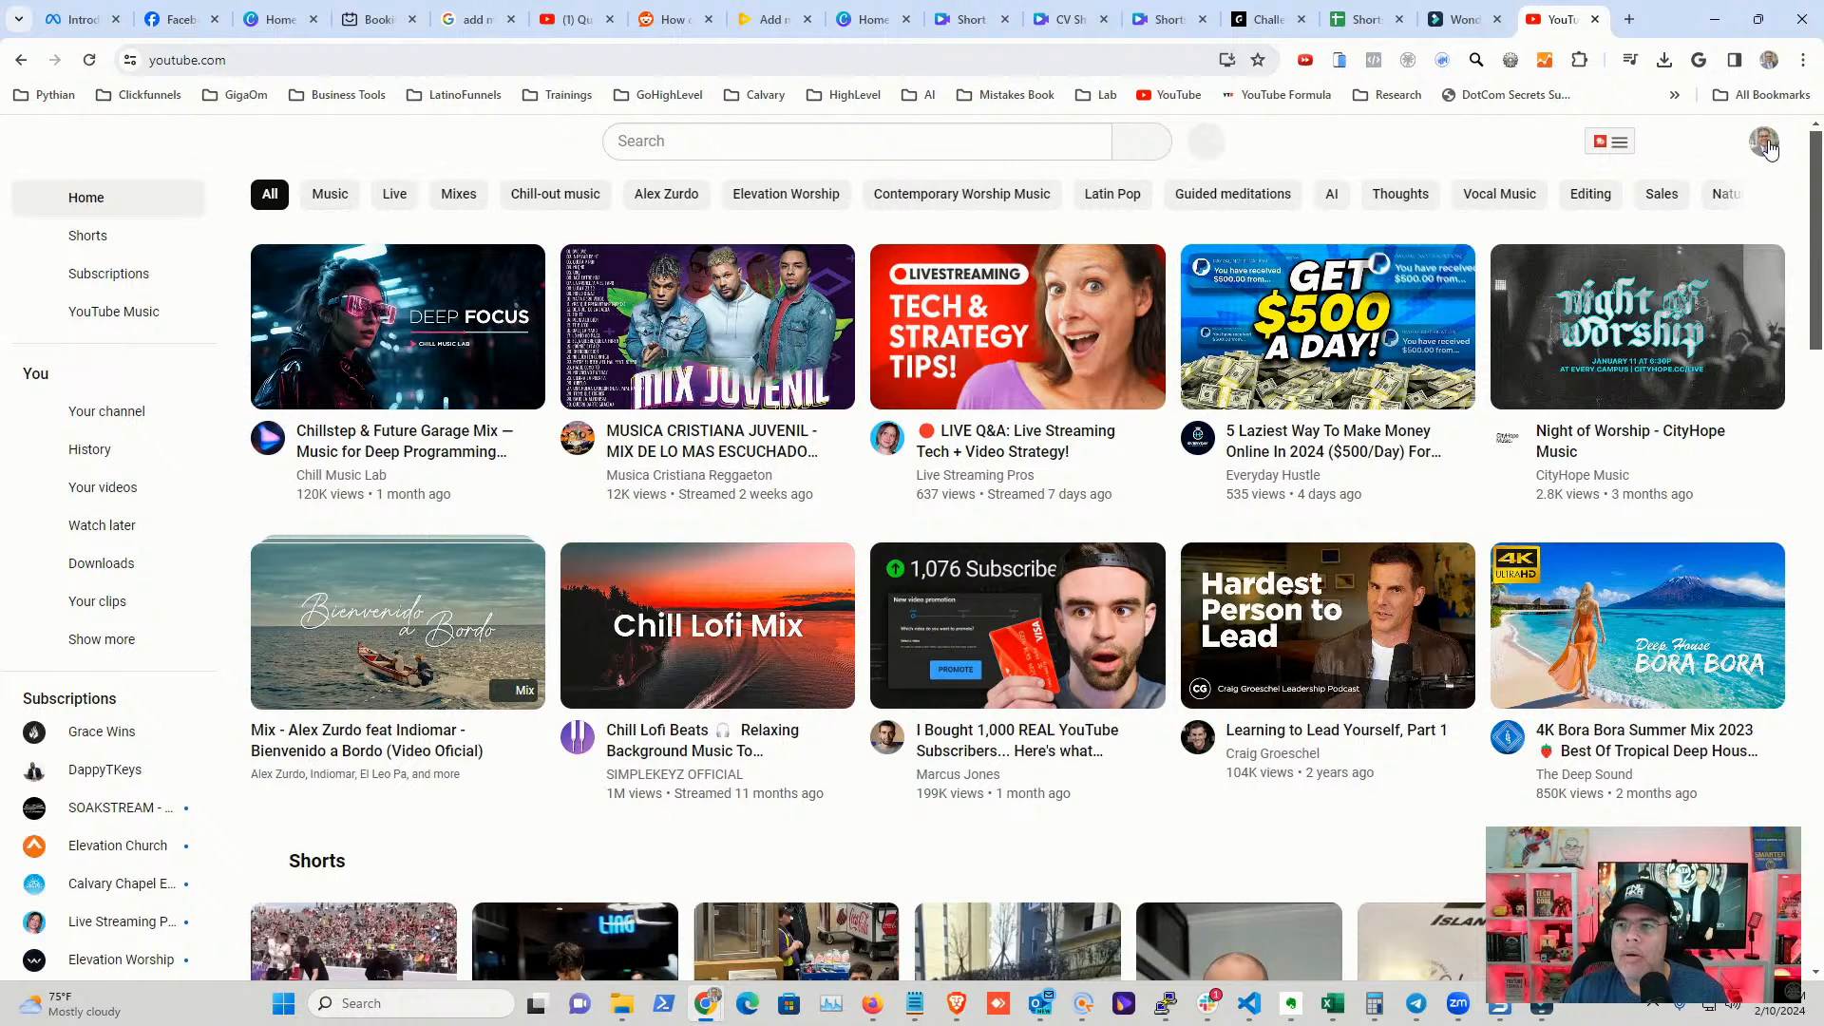
click(1766, 144)
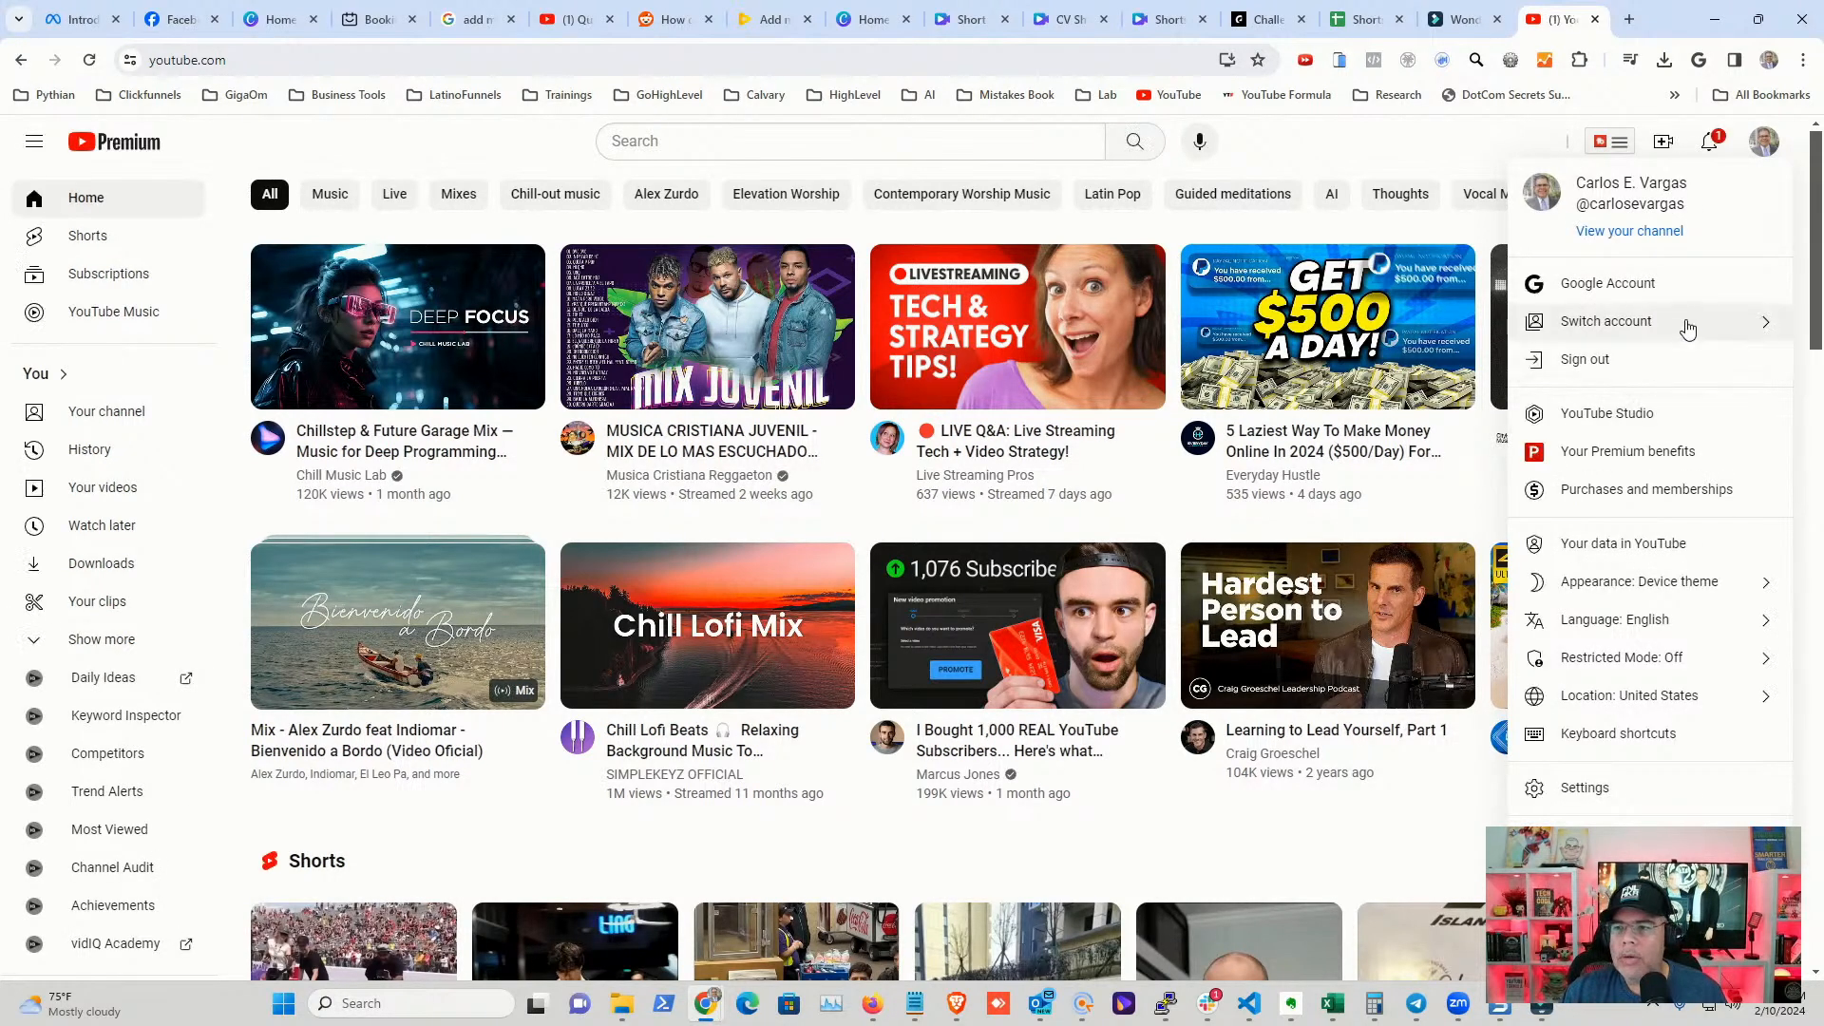
click(1769, 325)
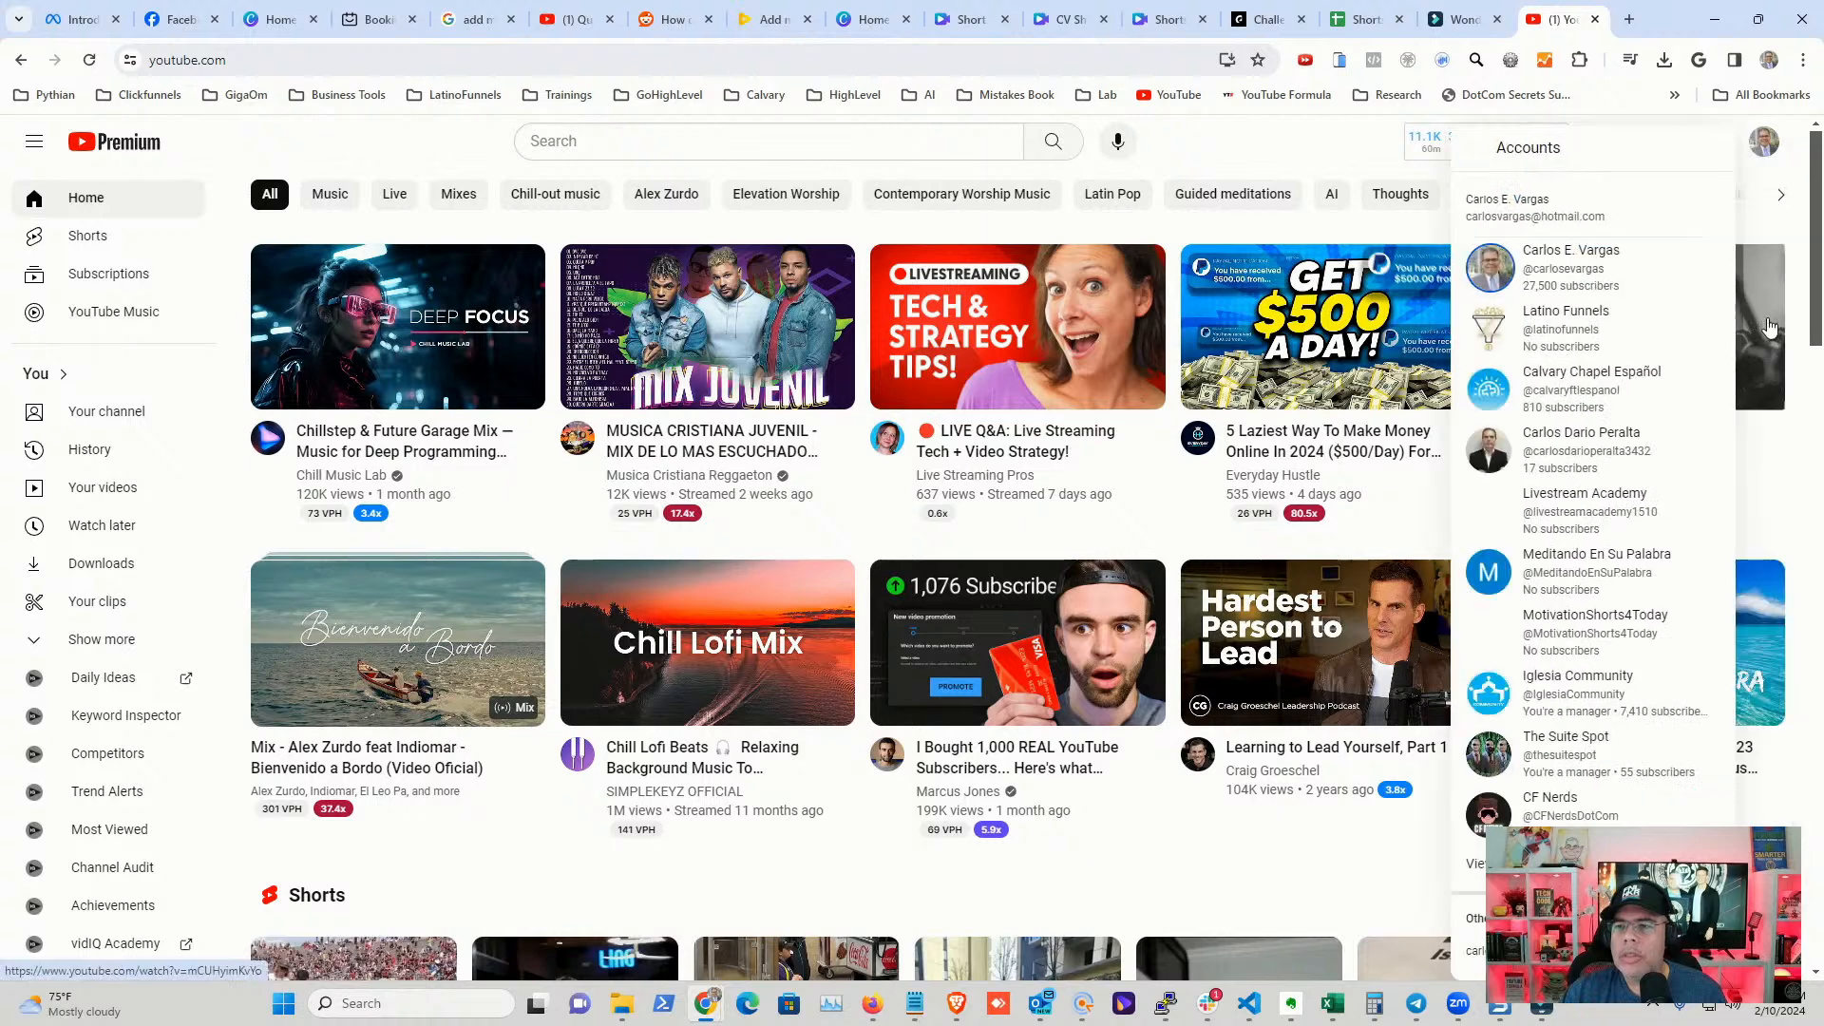
click(1561, 645)
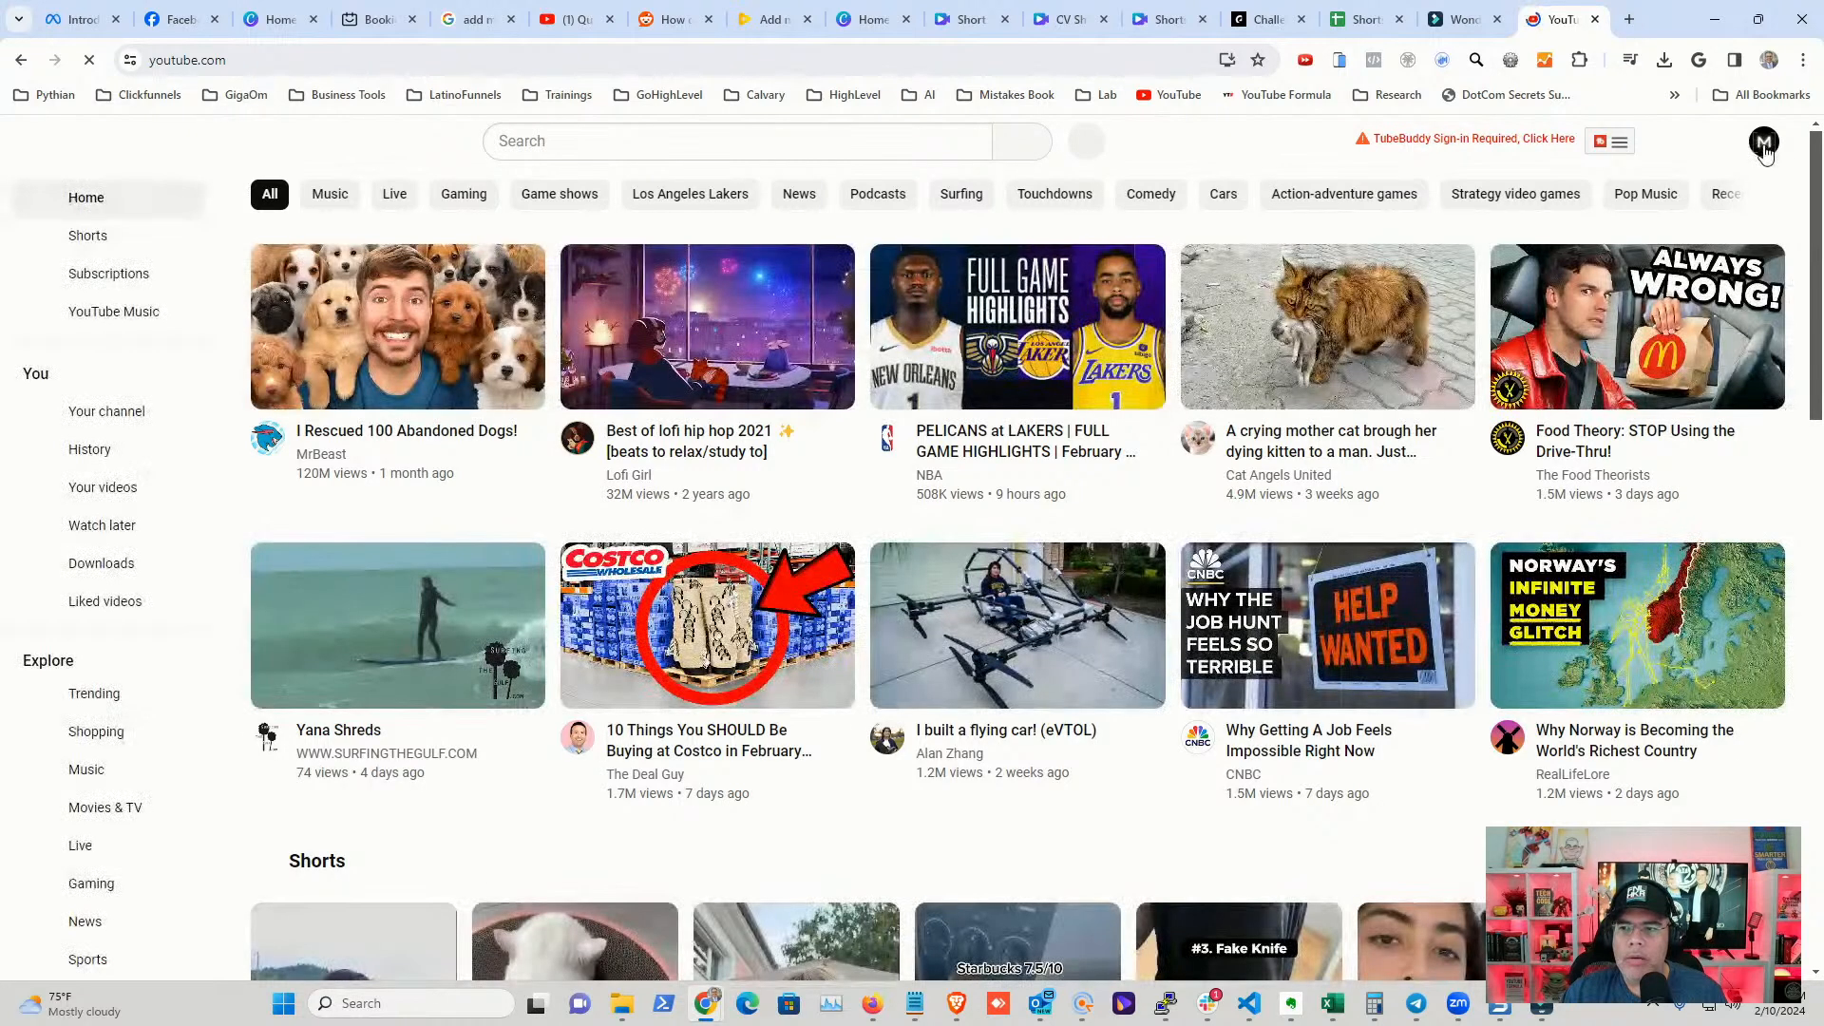
- Open YouTube Studio for the MotivationShorts4Today channel and go to its channel content
click(1764, 145)
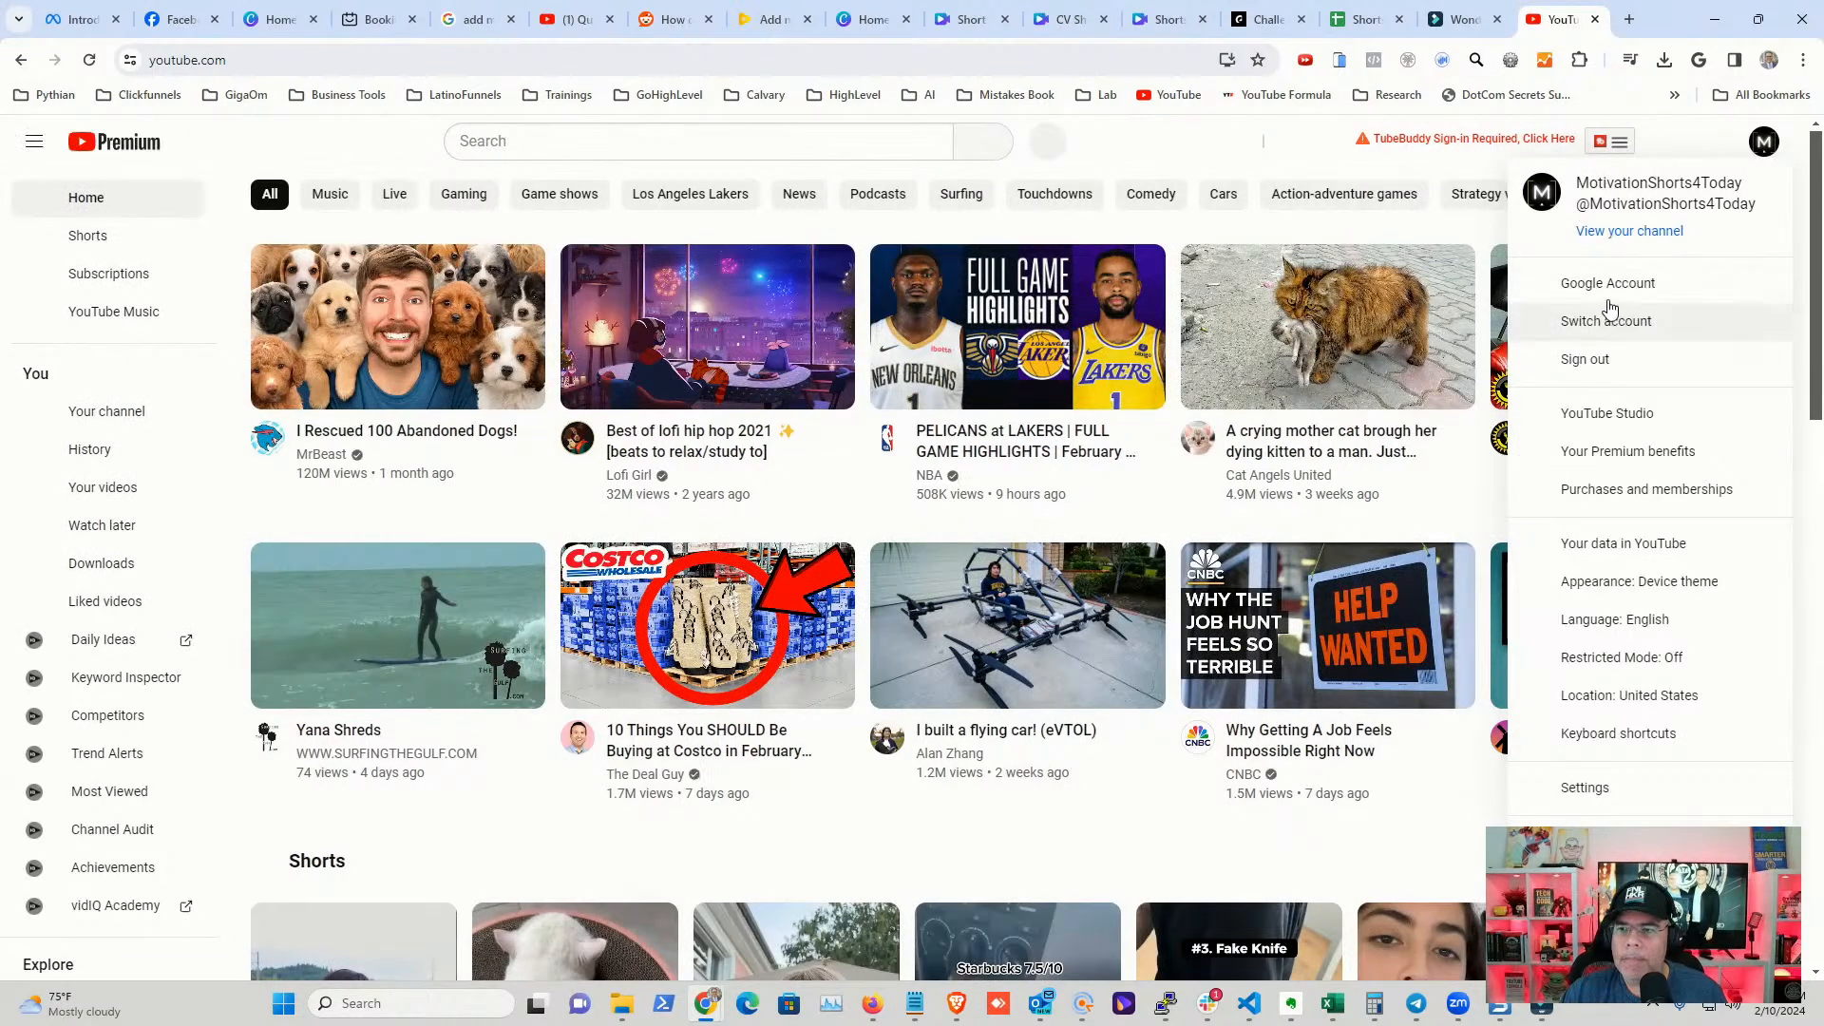
click(1608, 418)
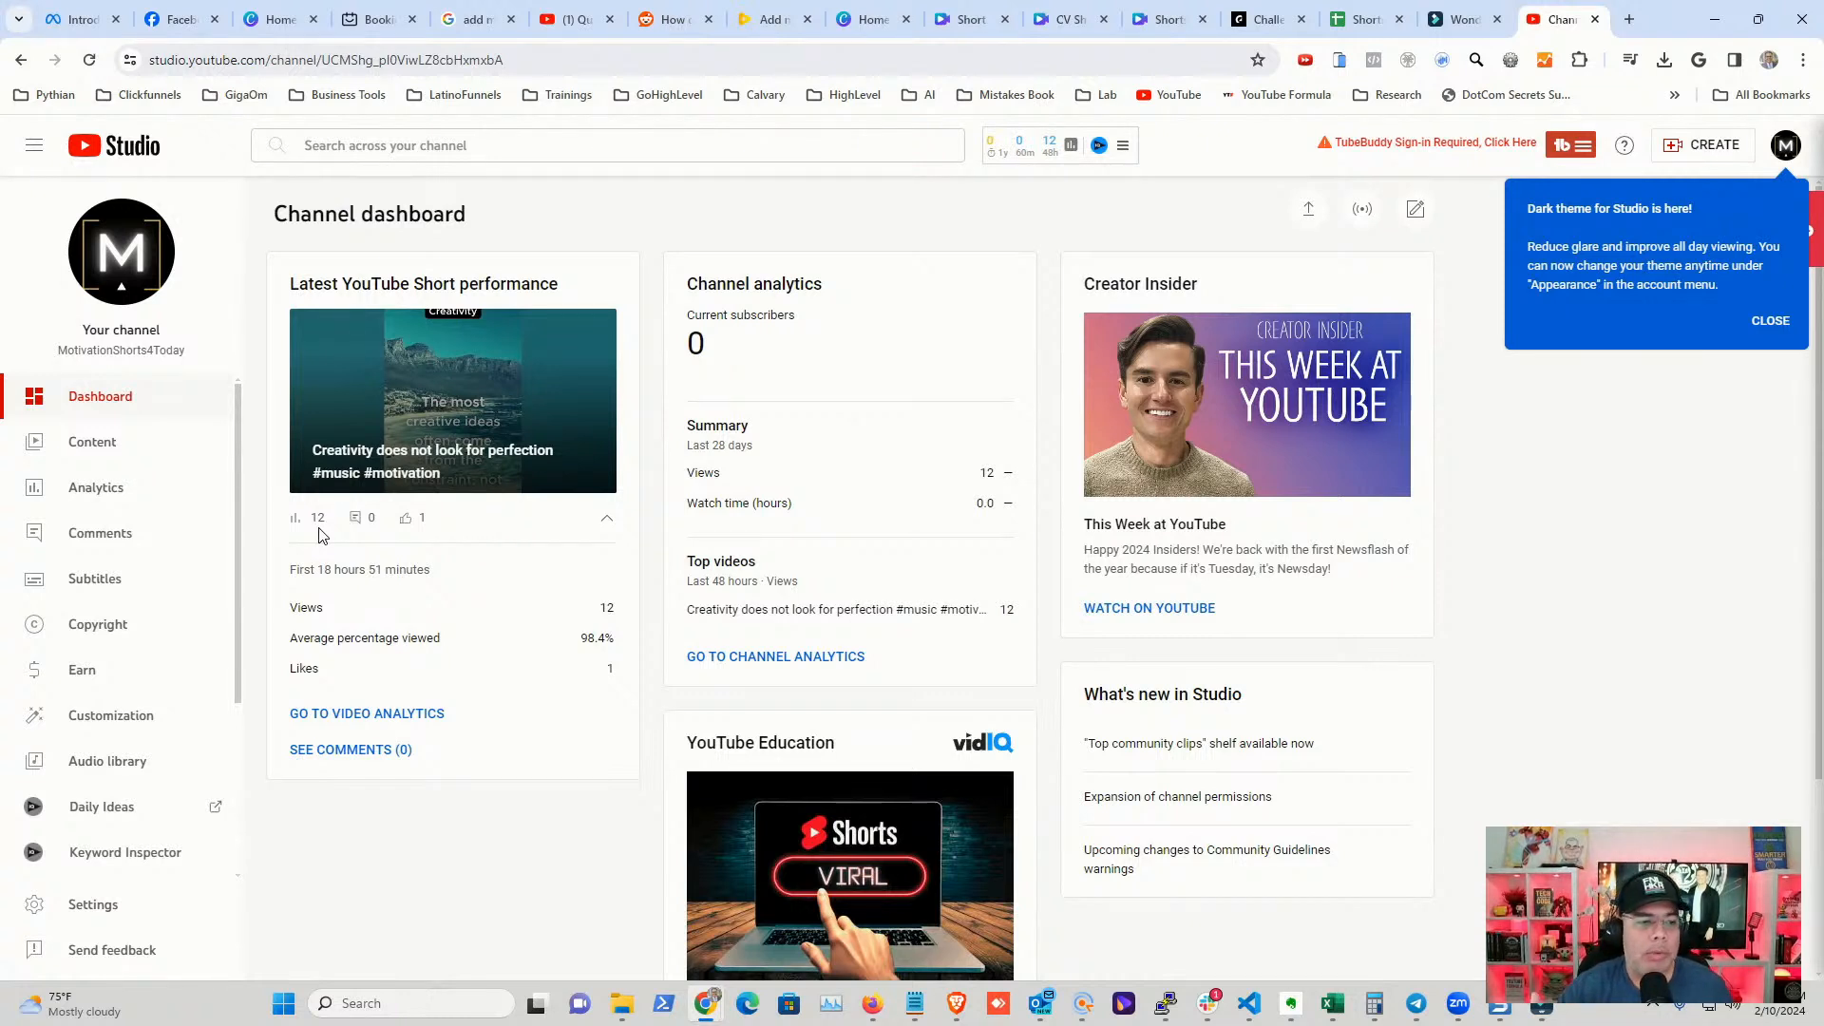
click(109, 452)
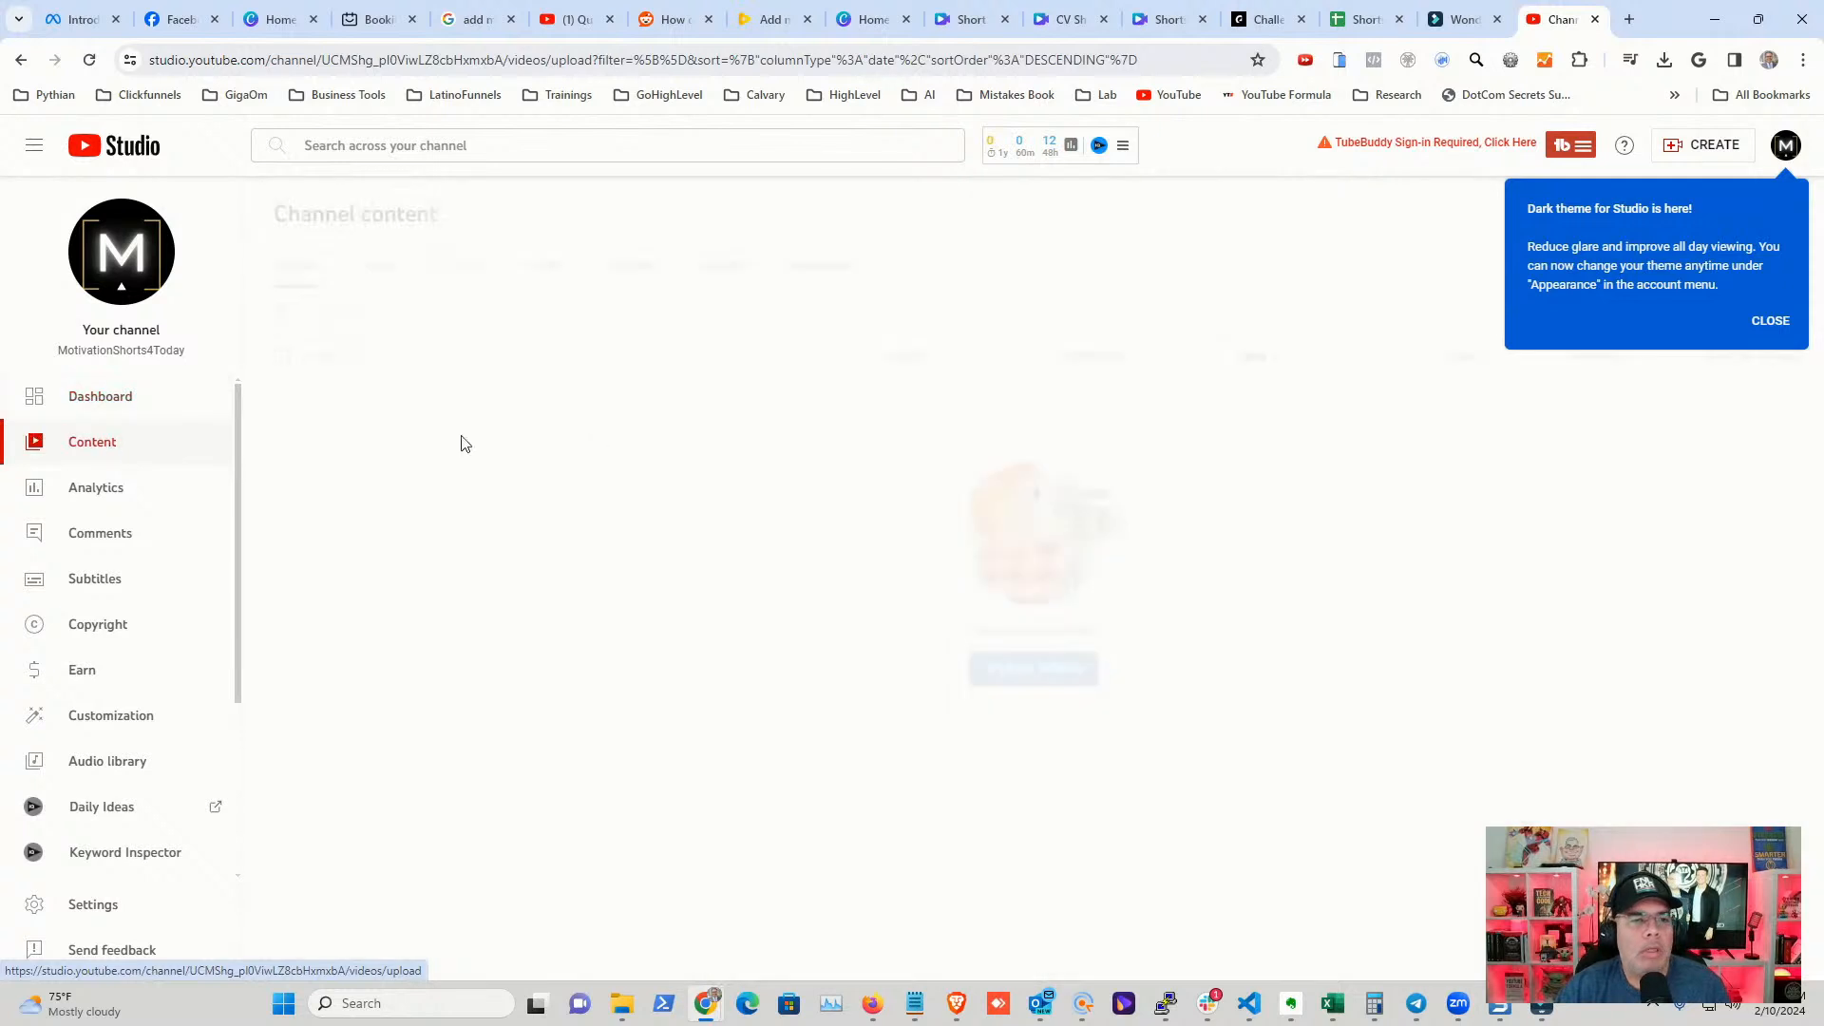
- Dismiss the dark theme notice, start a new video upload, and supply Beach1.mp4 from the file folder
click(1771, 321)
click(1670, 145)
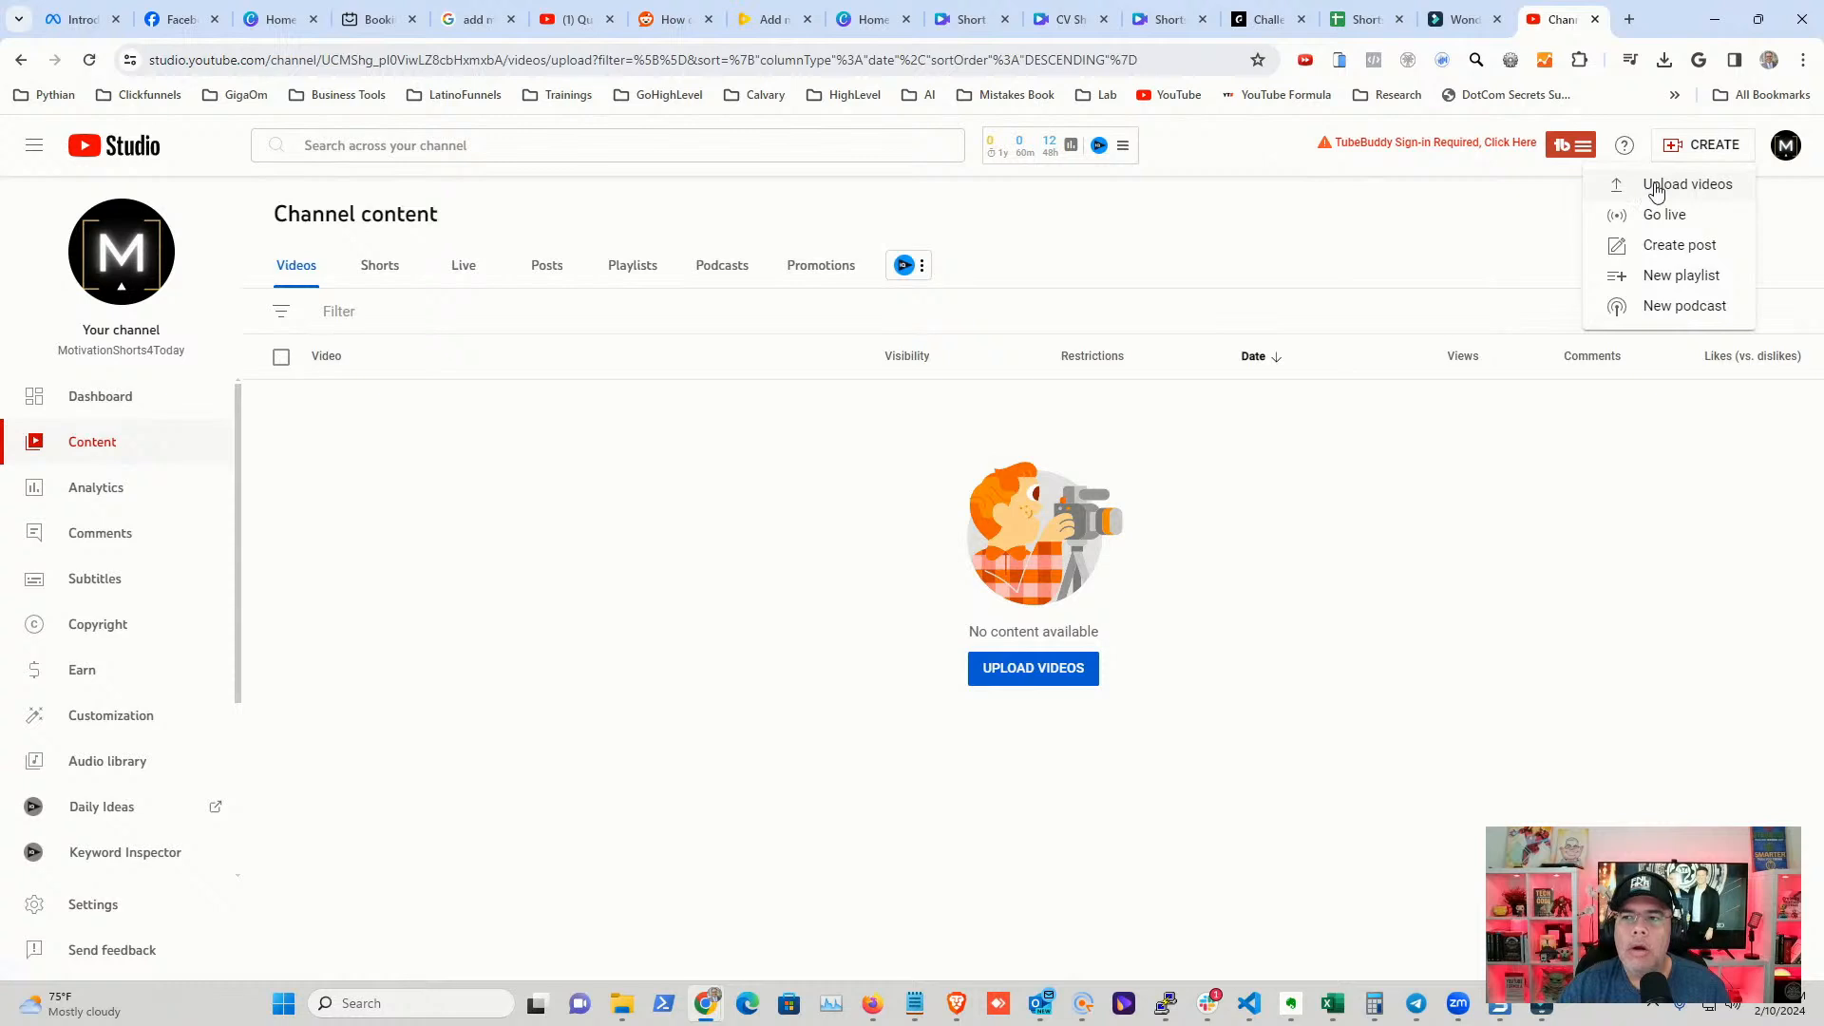
click(1655, 187)
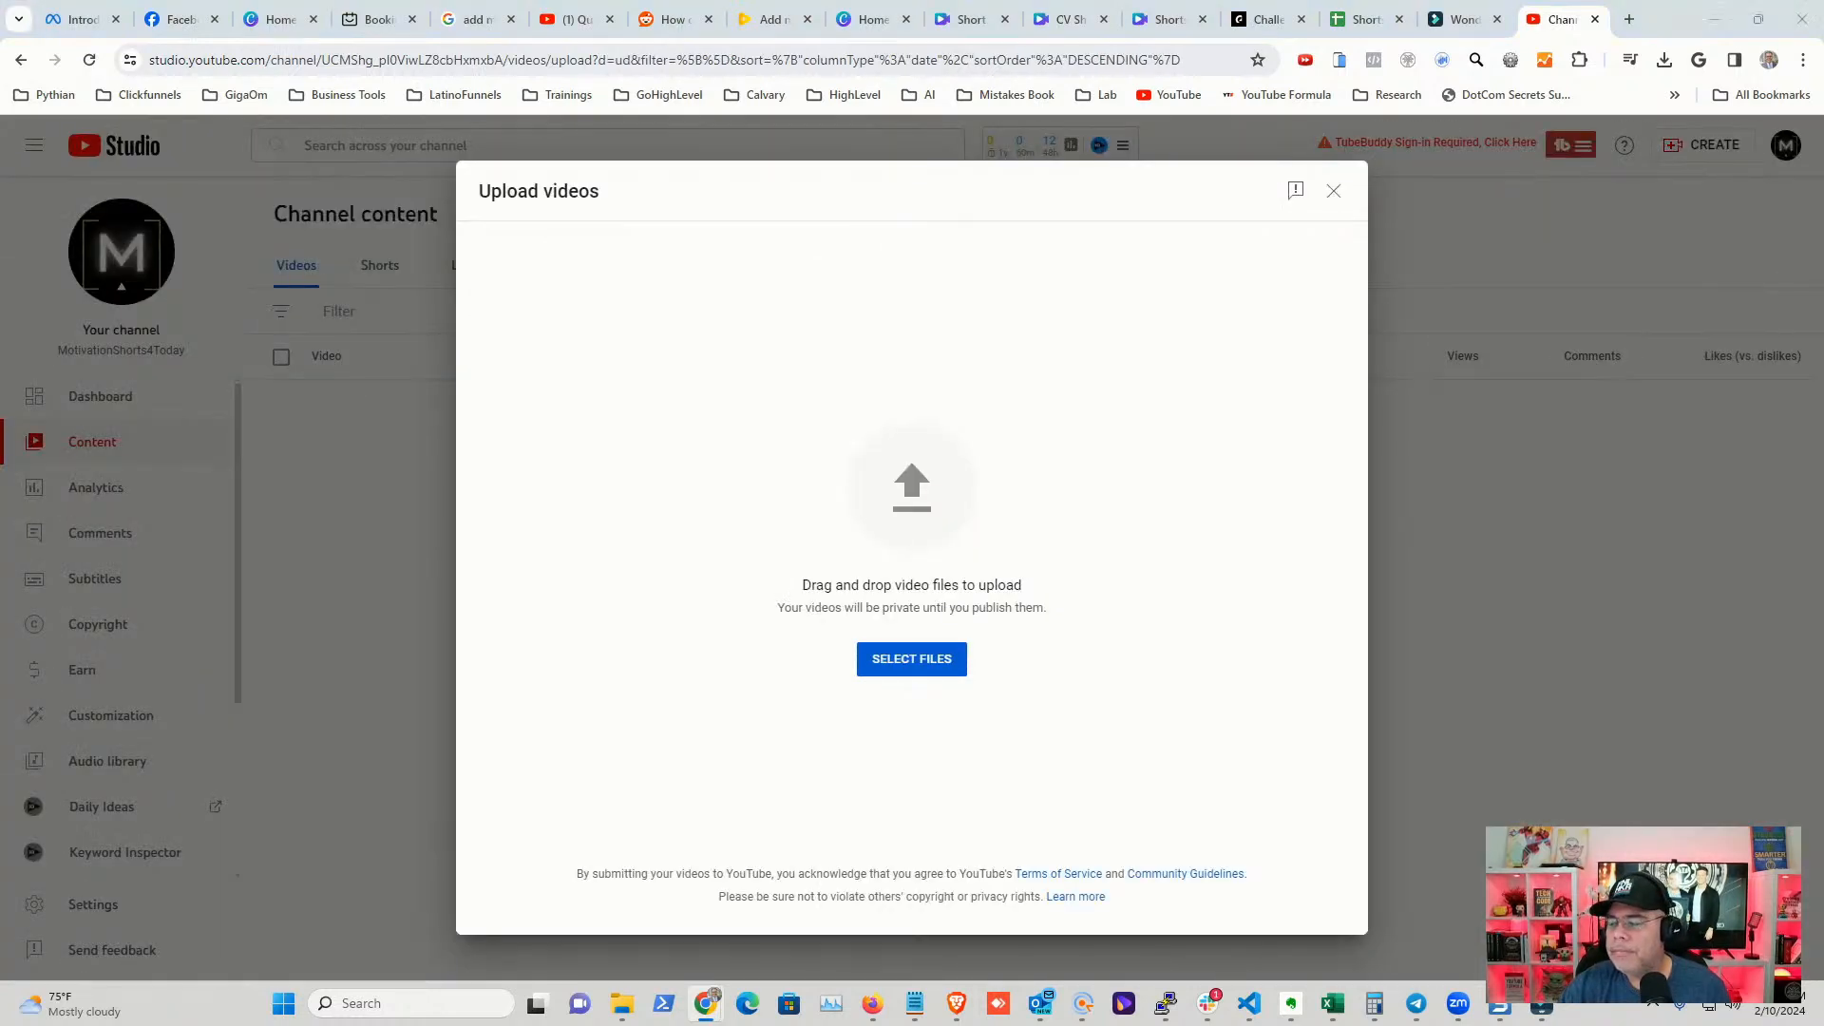
key(alt+Tab)
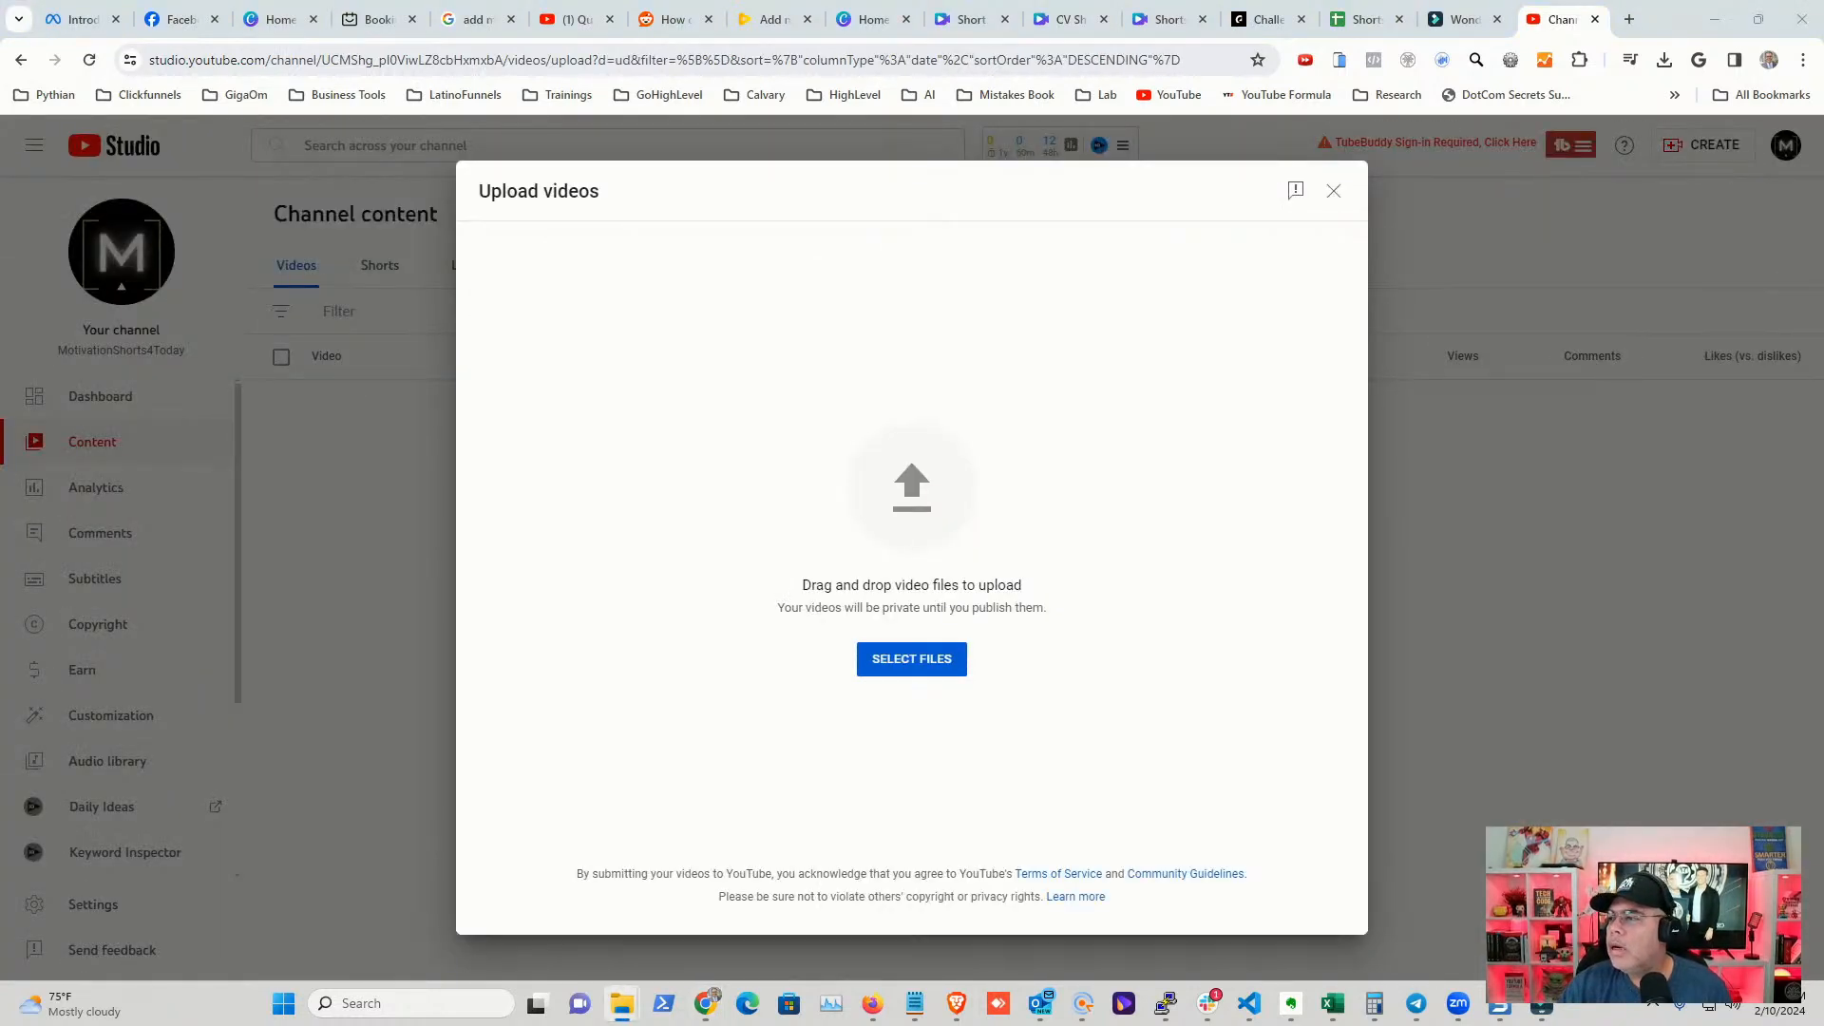
drag(1823, 442, 854, 459)
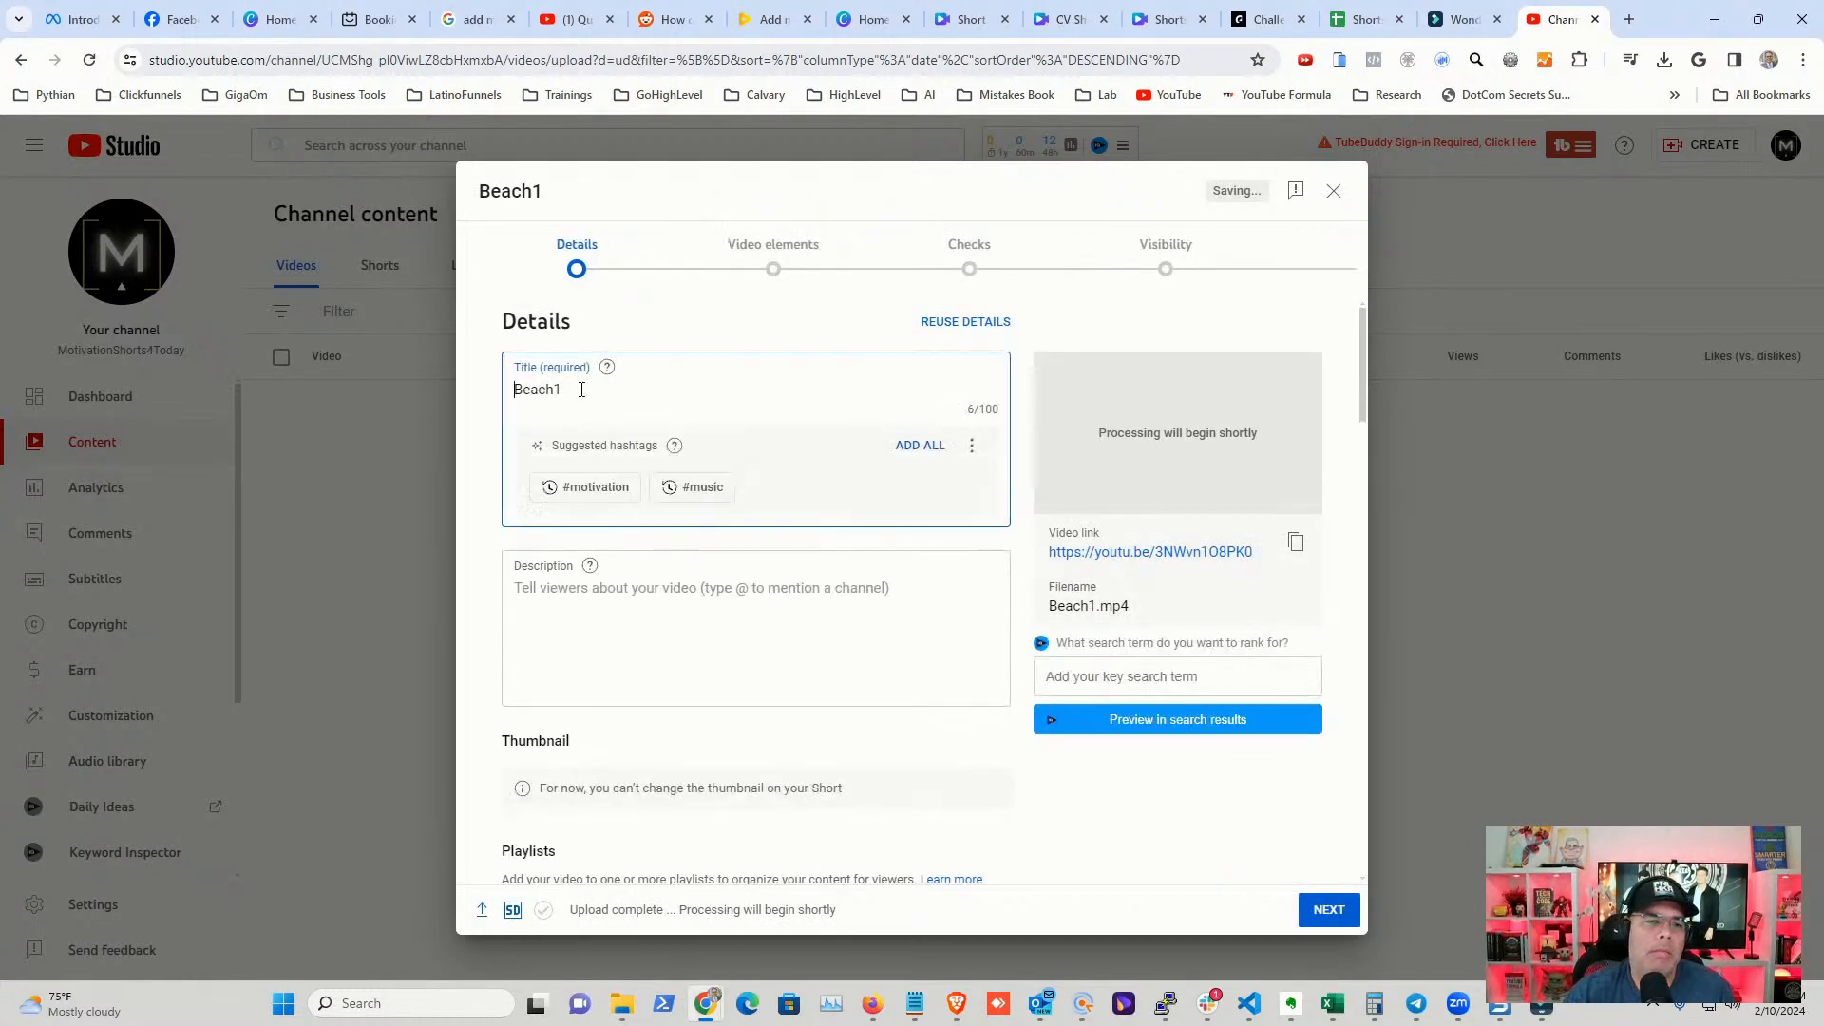
- Replace the uploaded short's default title with "Psycology in the beach"
drag(586, 391, 472, 392)
key(BackSpace)
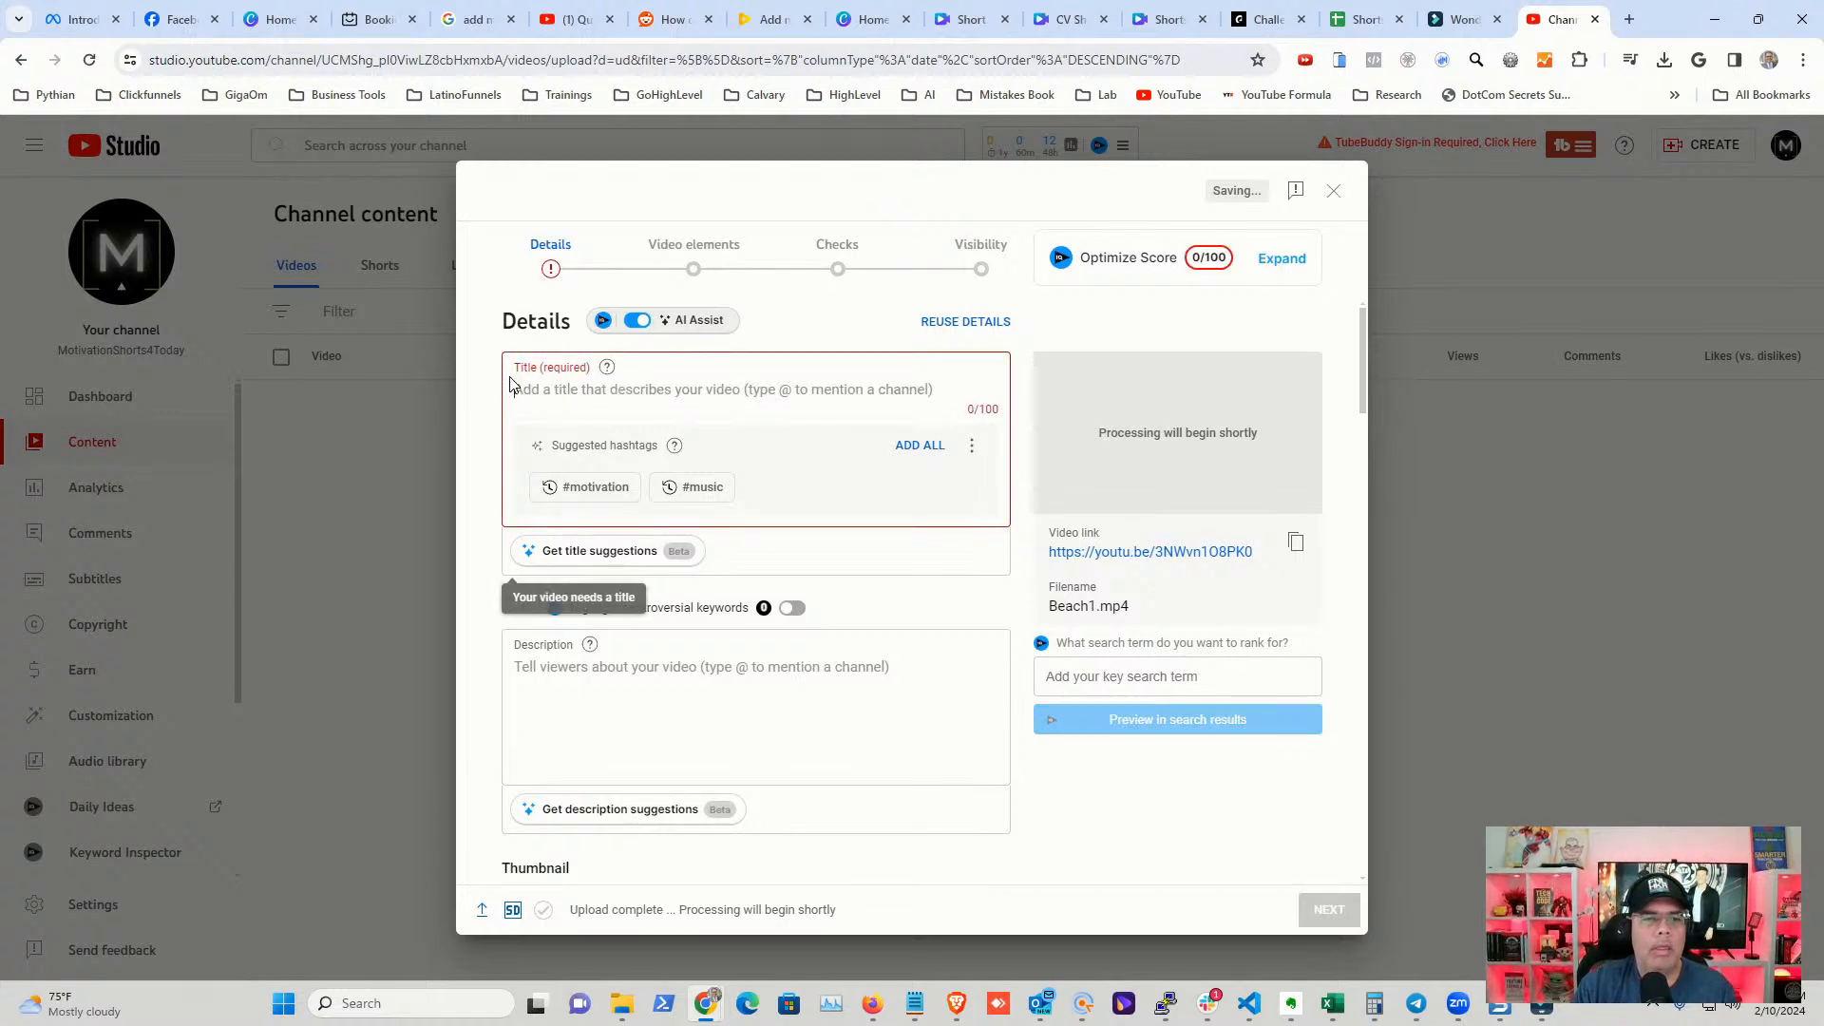
text(P)
key(BackSpace)
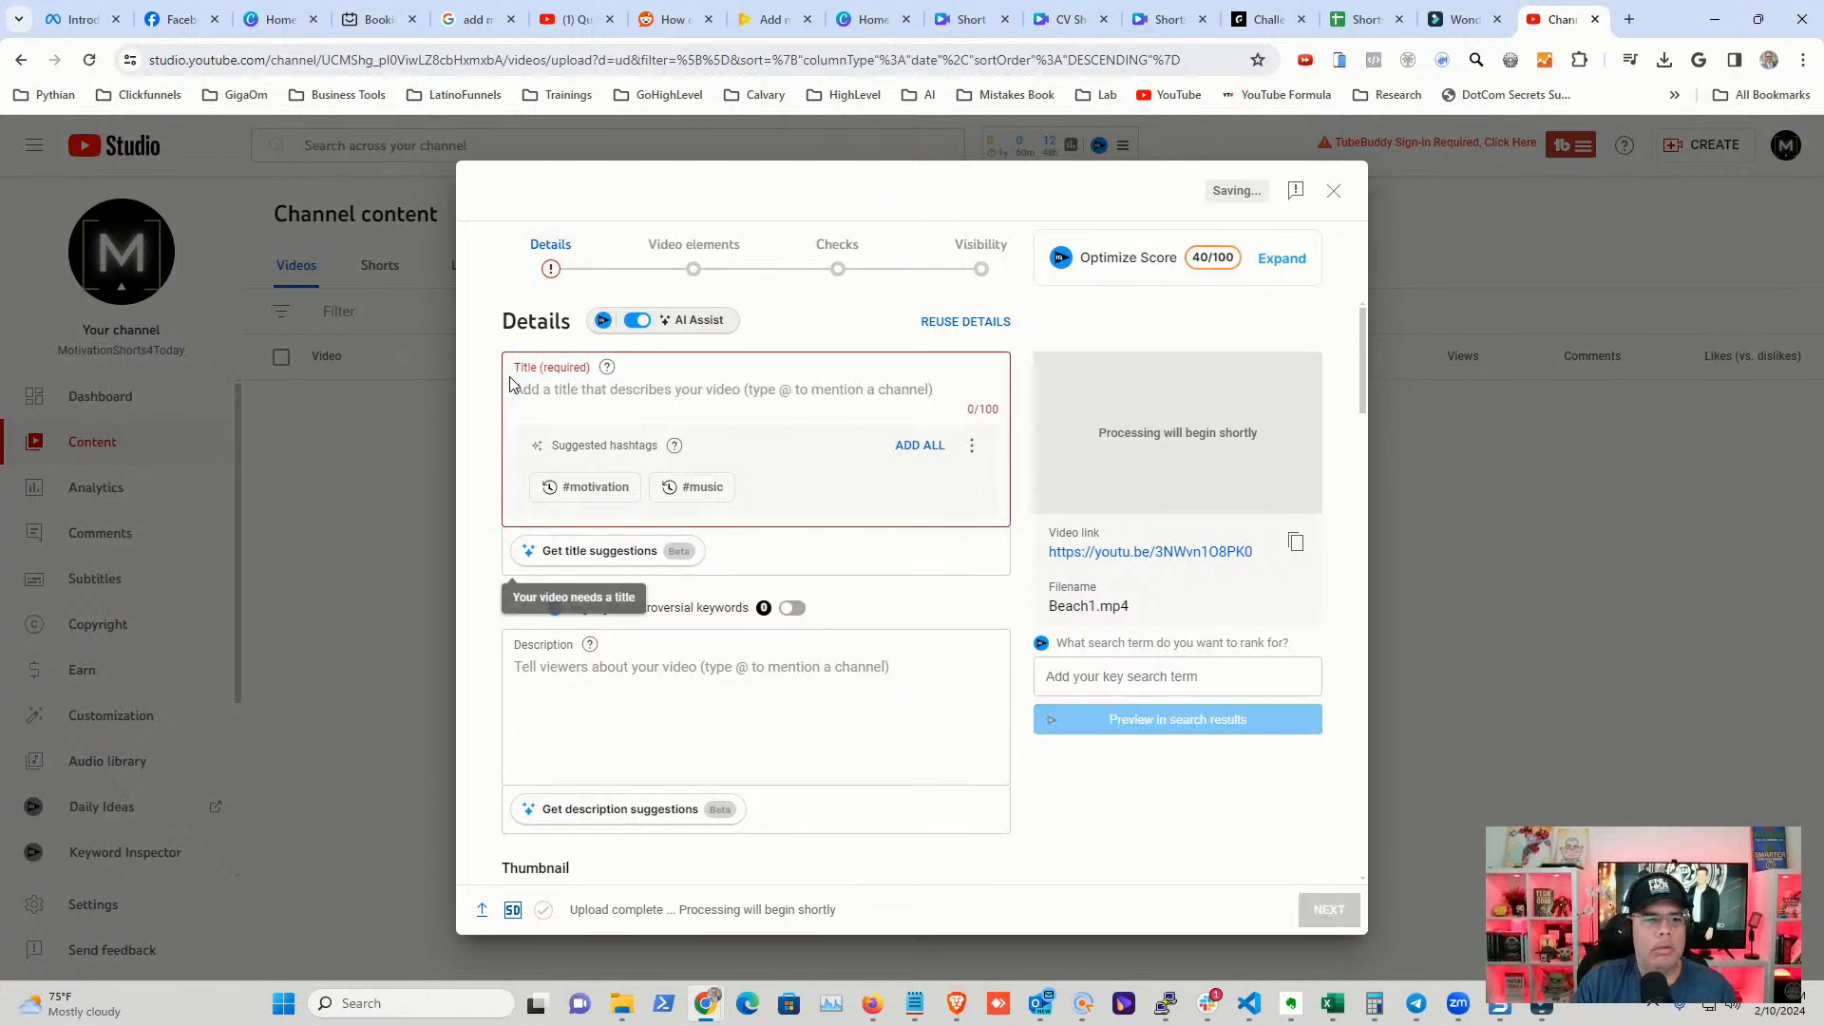
text(Psycol)
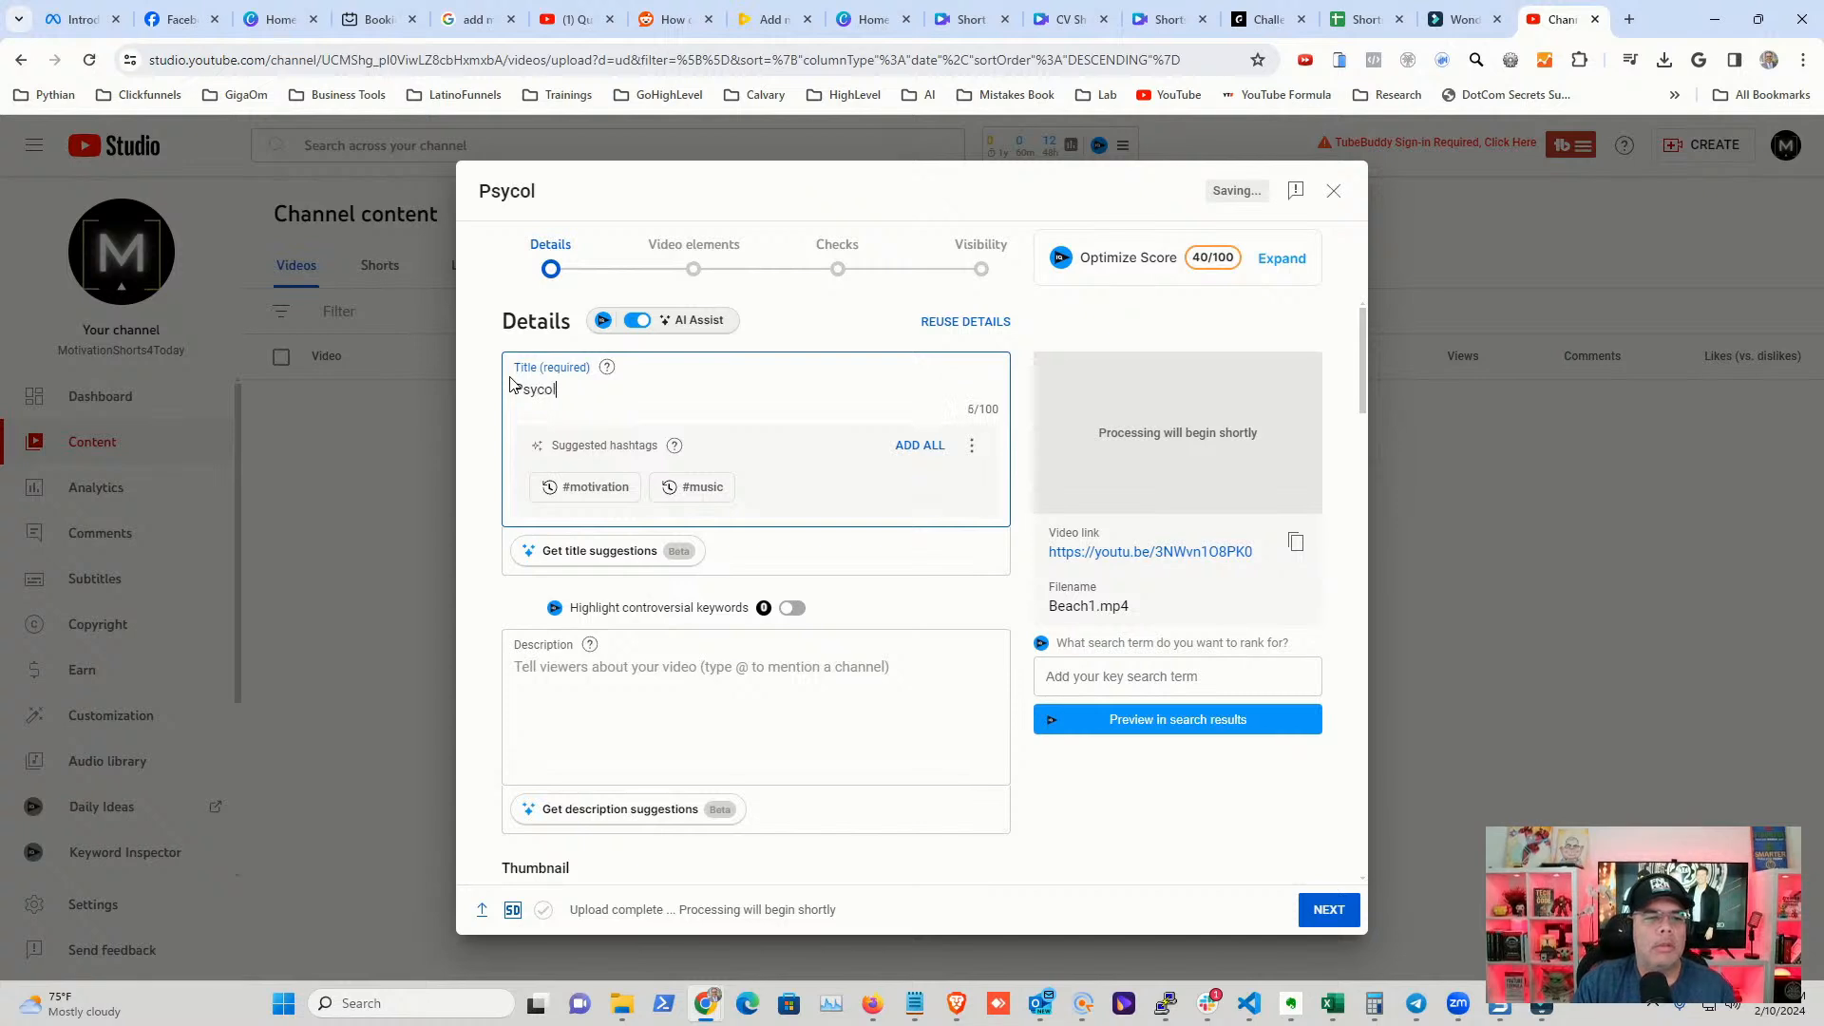
text(ogy in the beach)
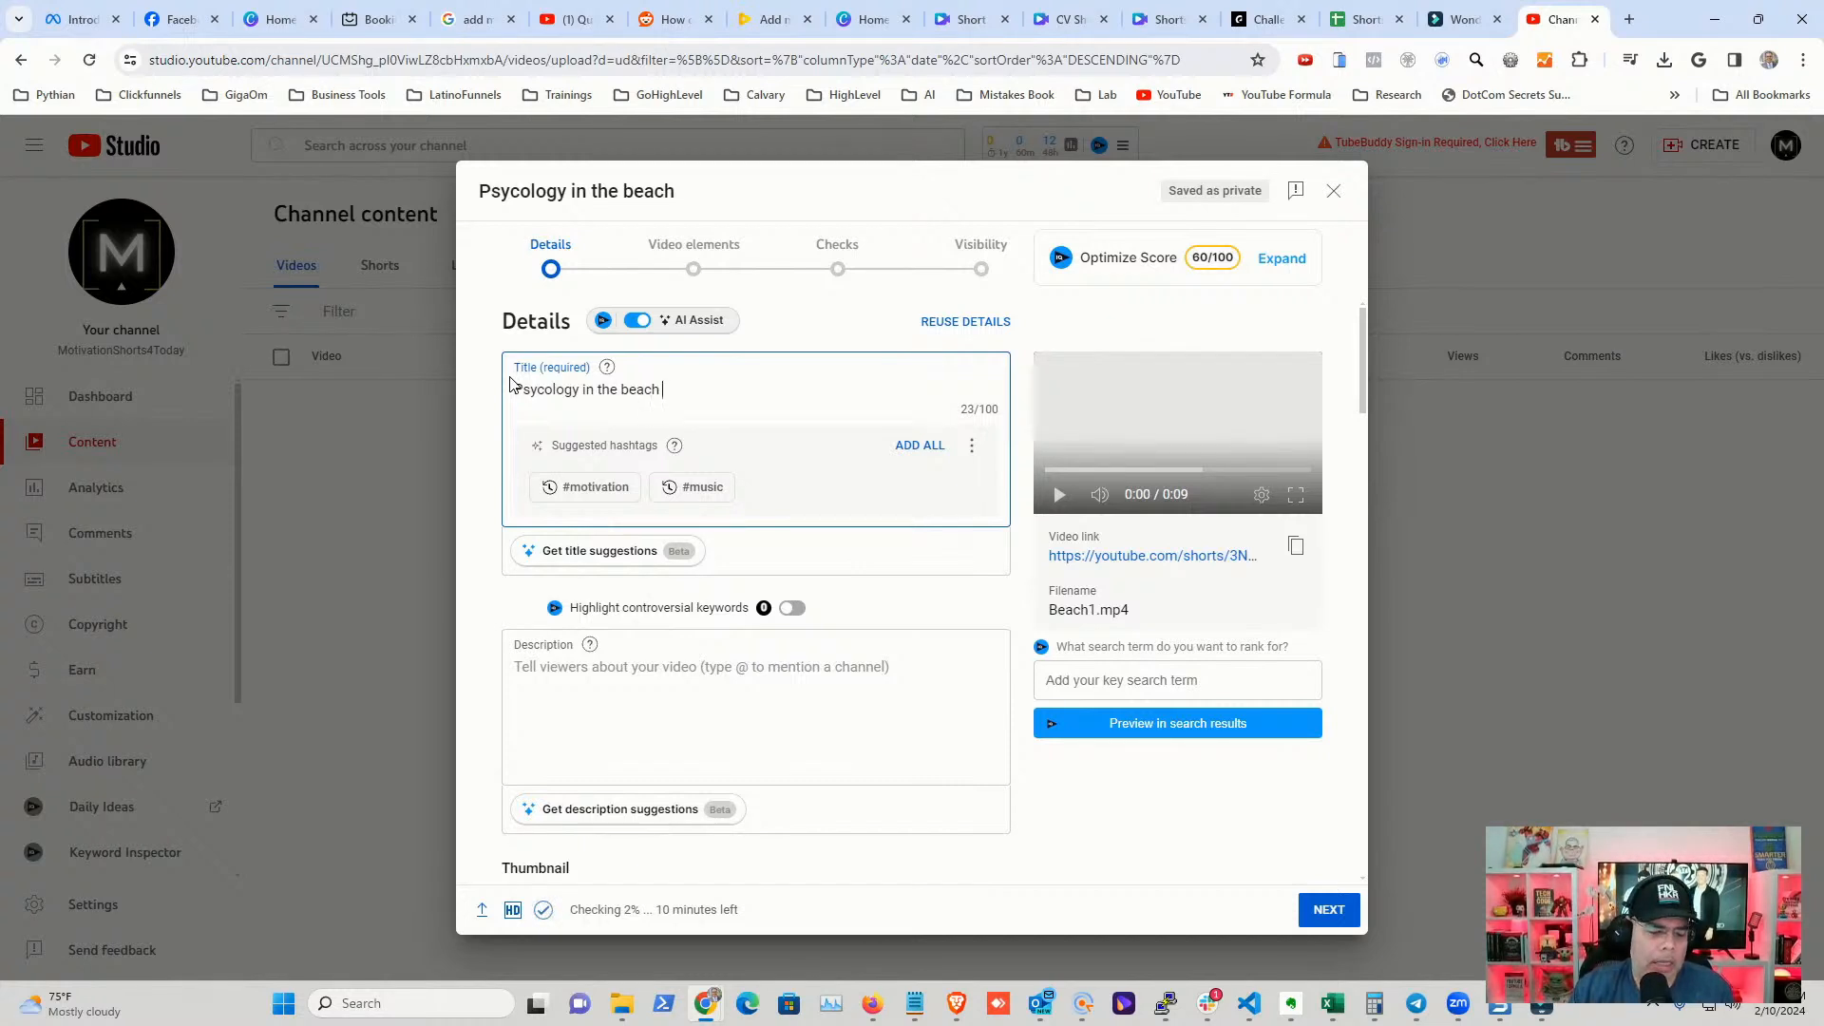
- Append the suggested hashtags #motivation and #psychology to the end of the short's title
text(#)
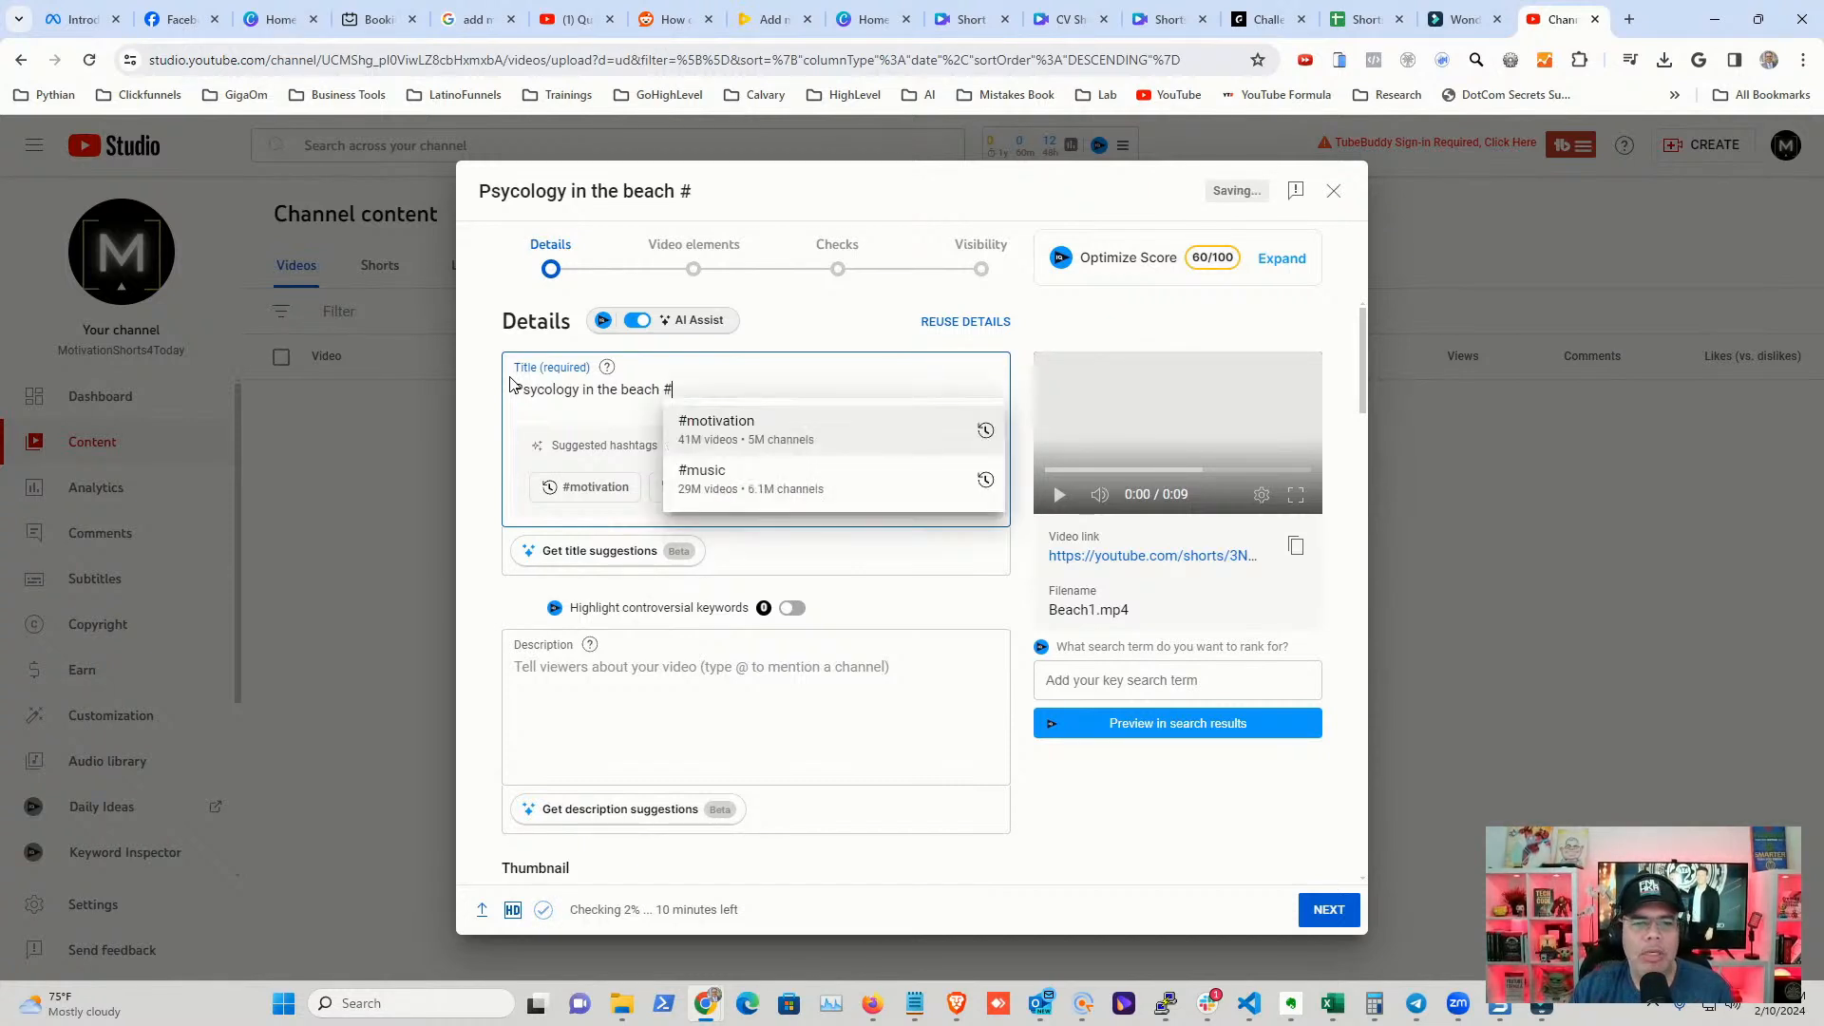
key(Return)
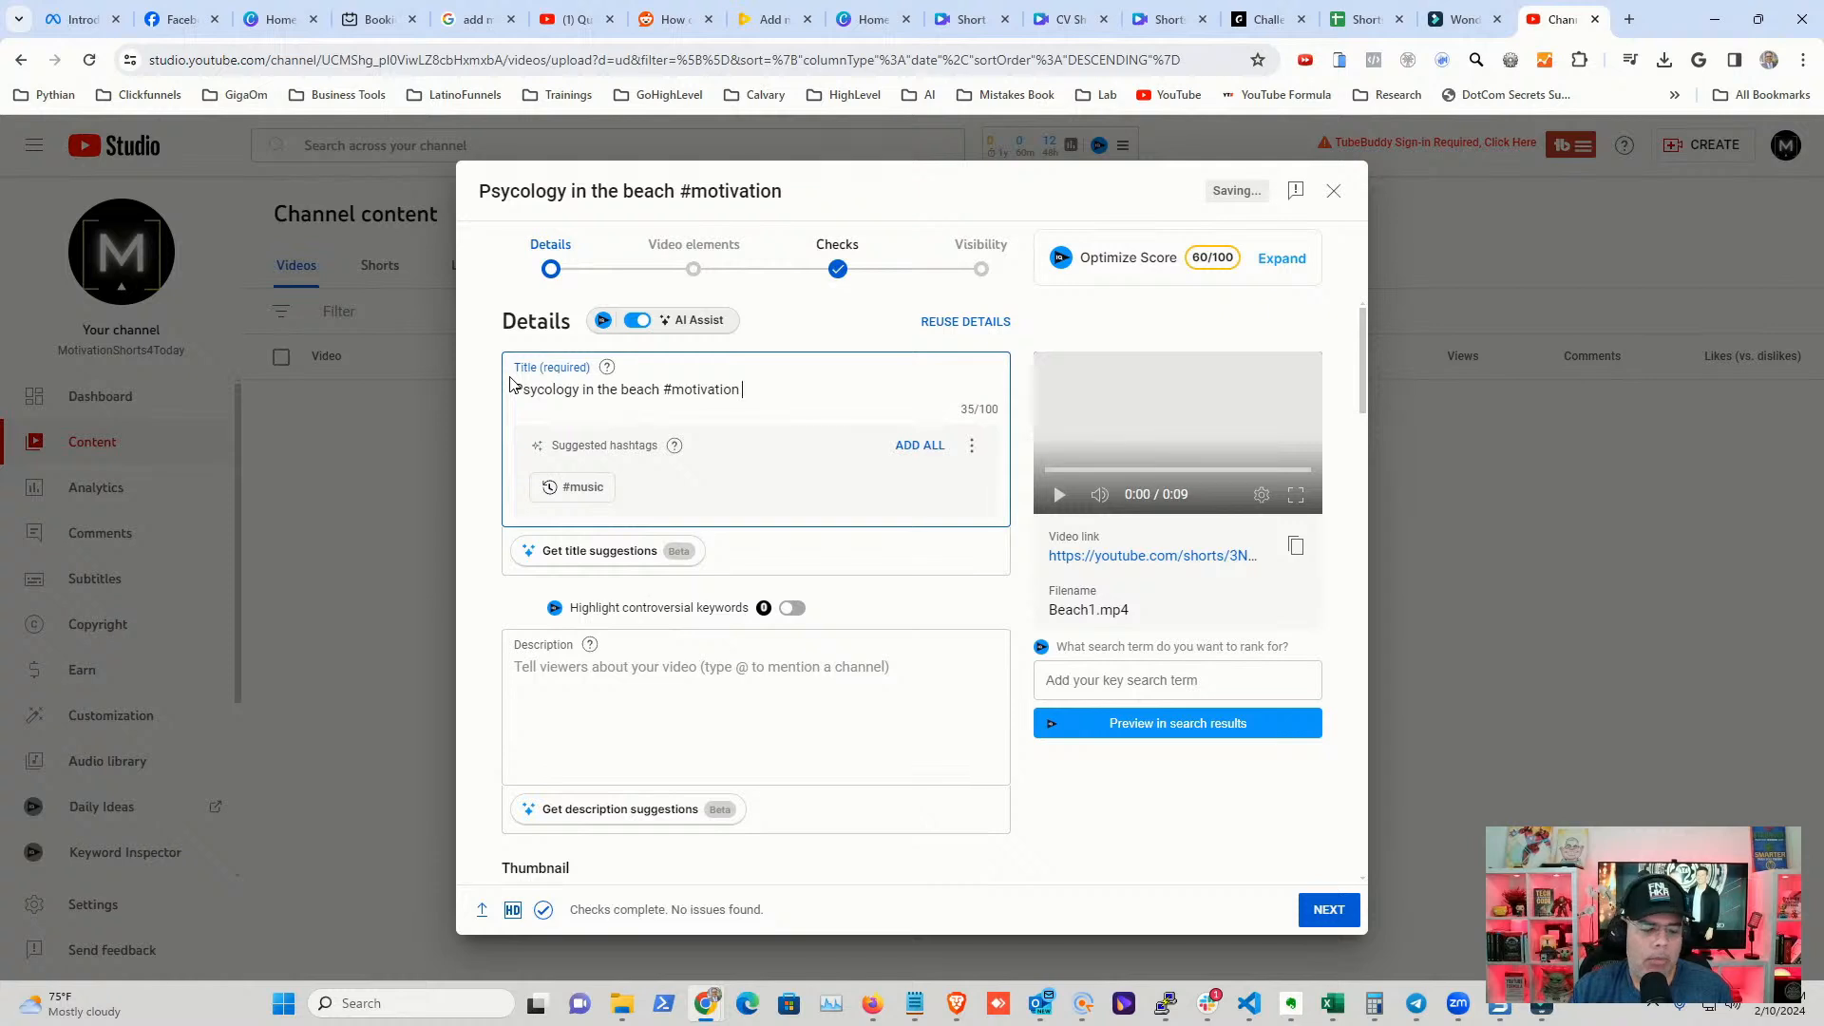
text(#)
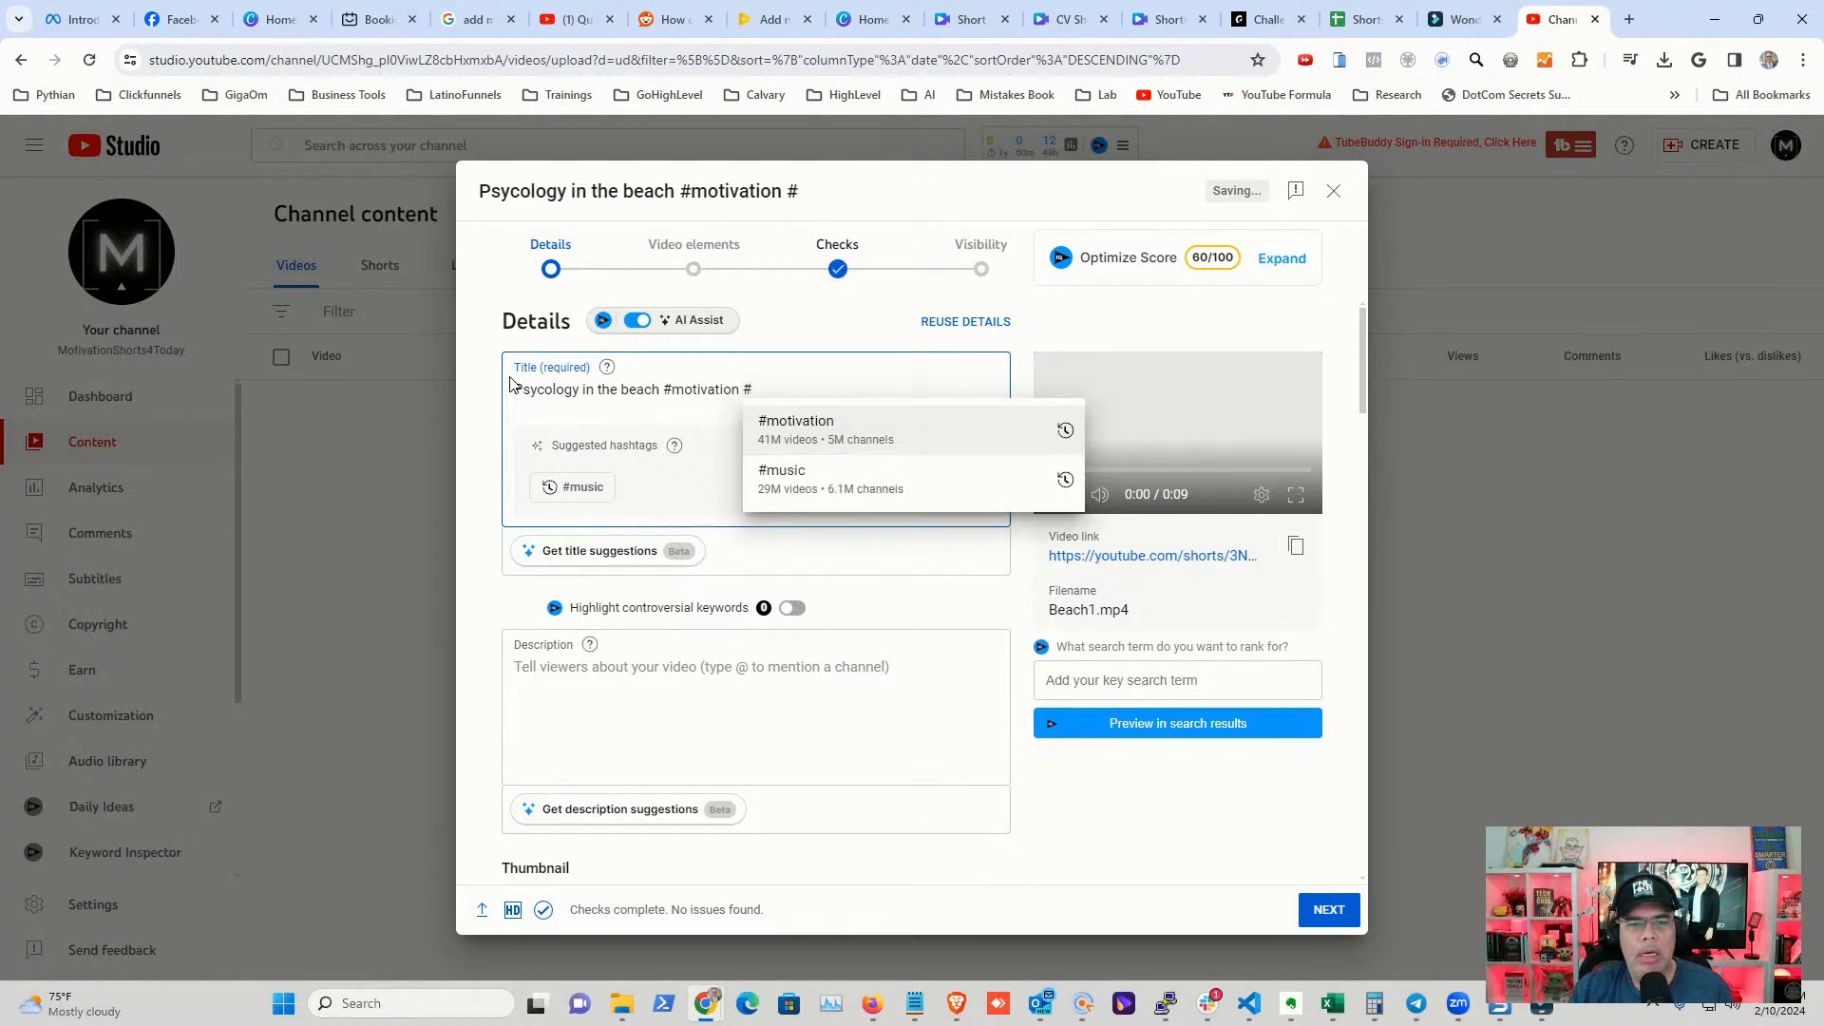
text(ps)
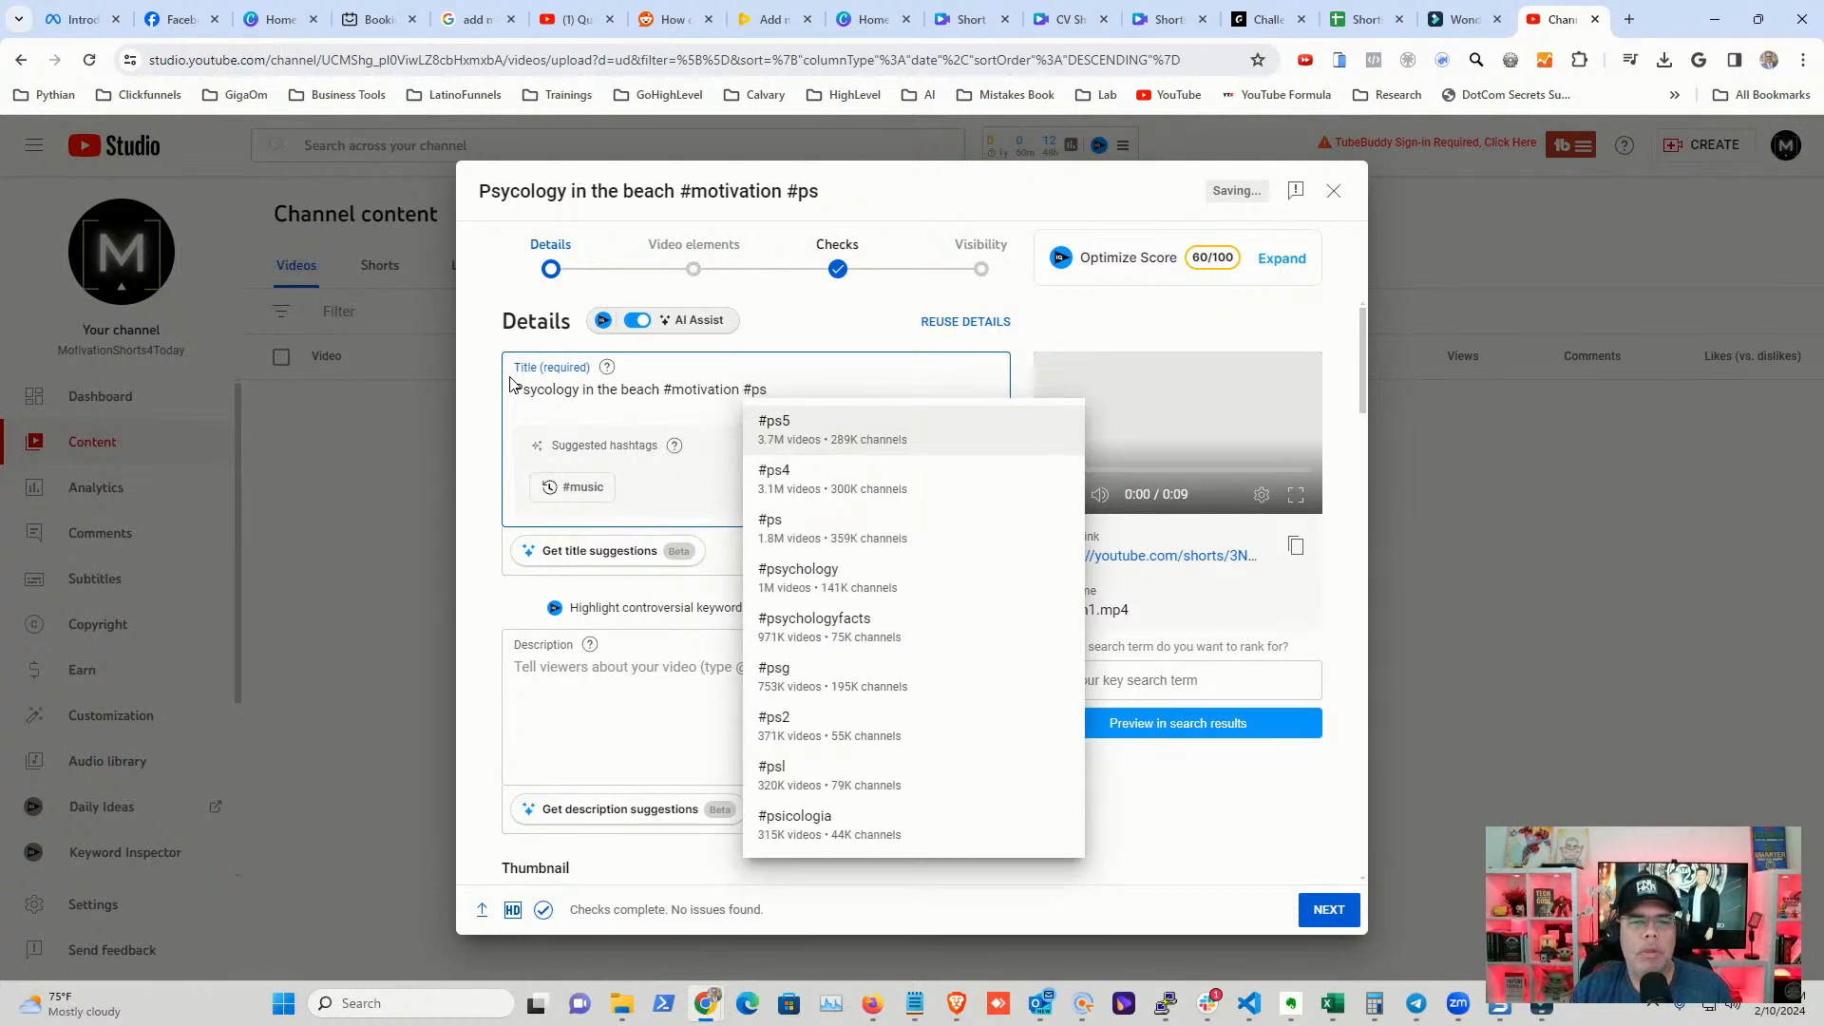
text(ycolo)
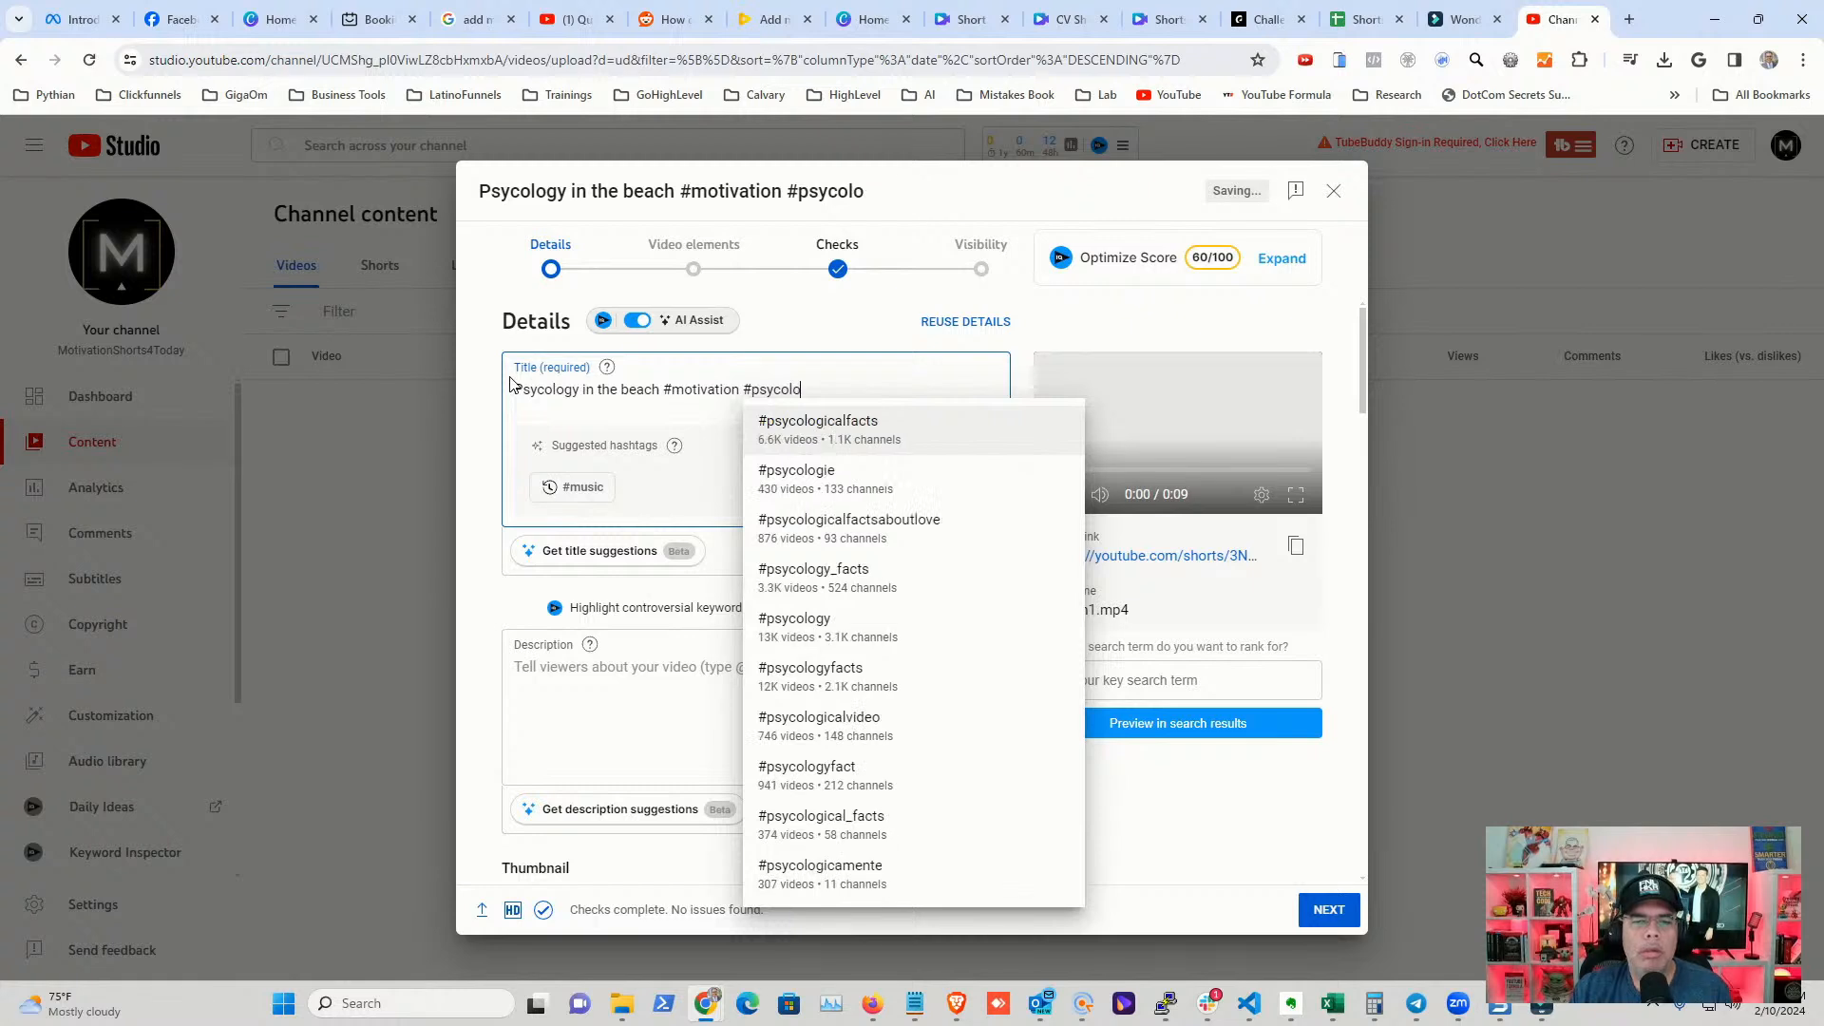
key(BackSpace)
key(BackSpace)
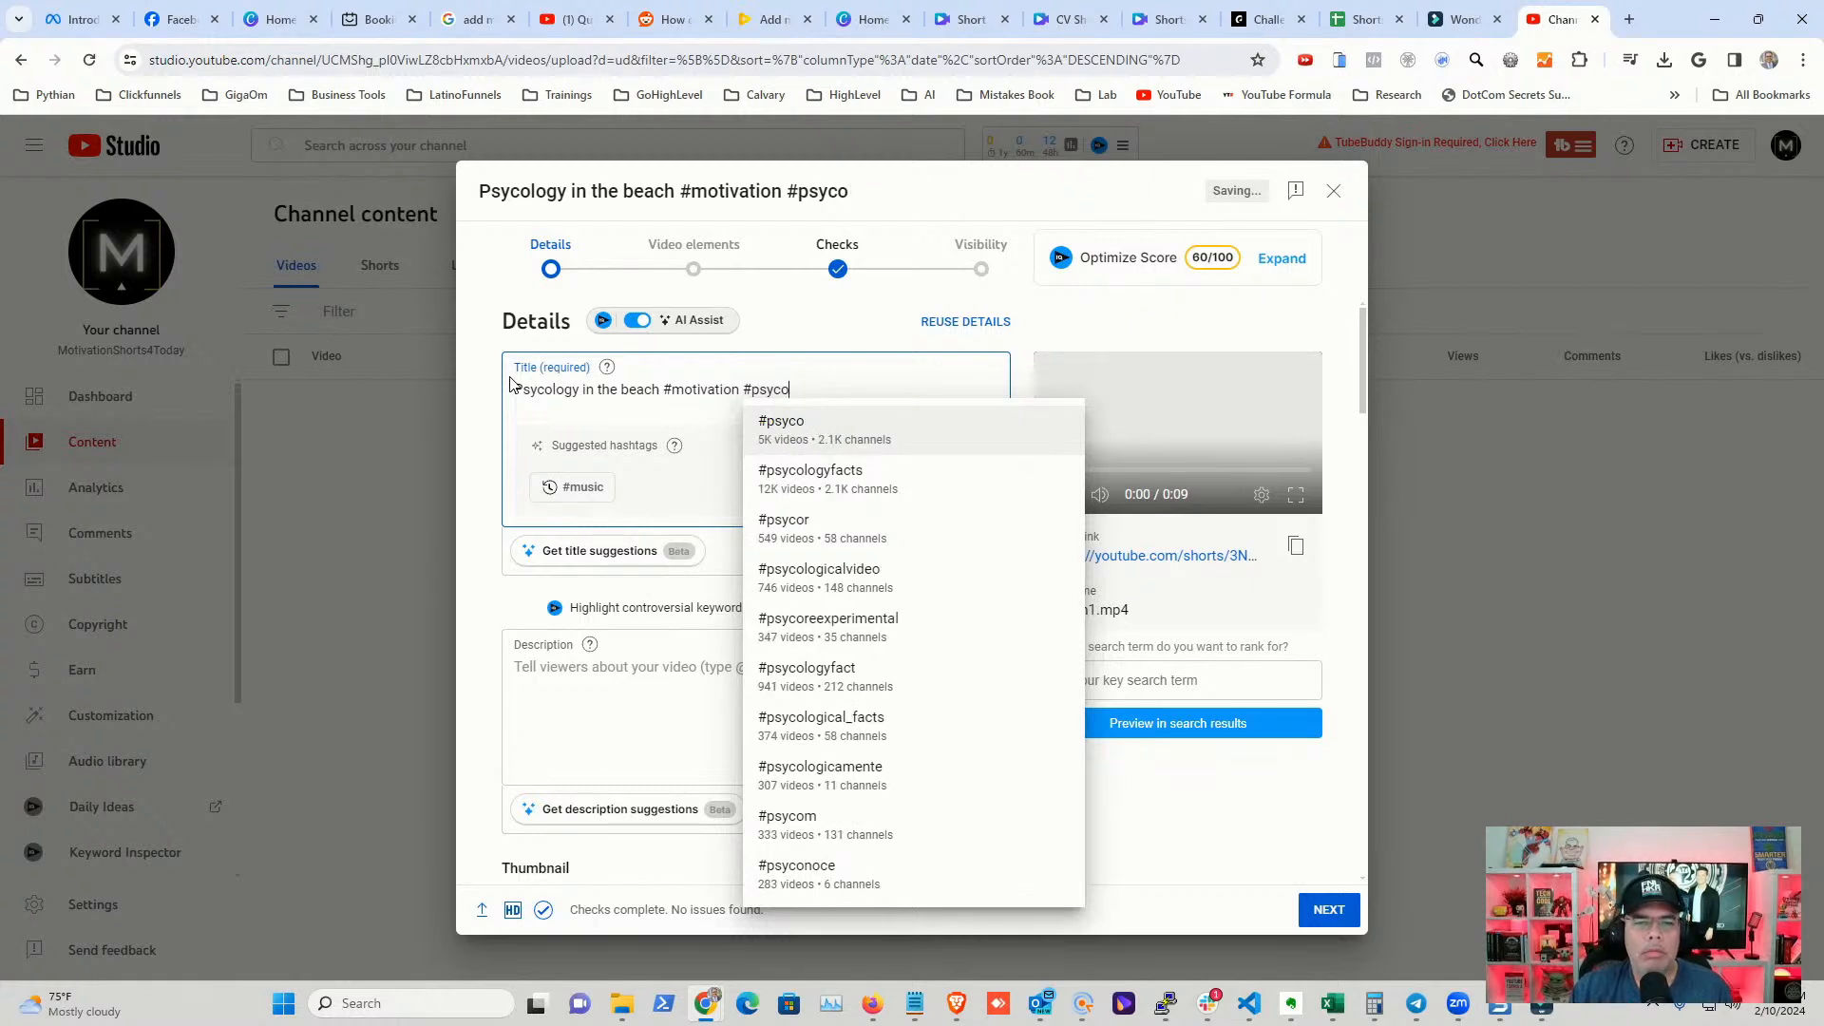
key(BackSpace)
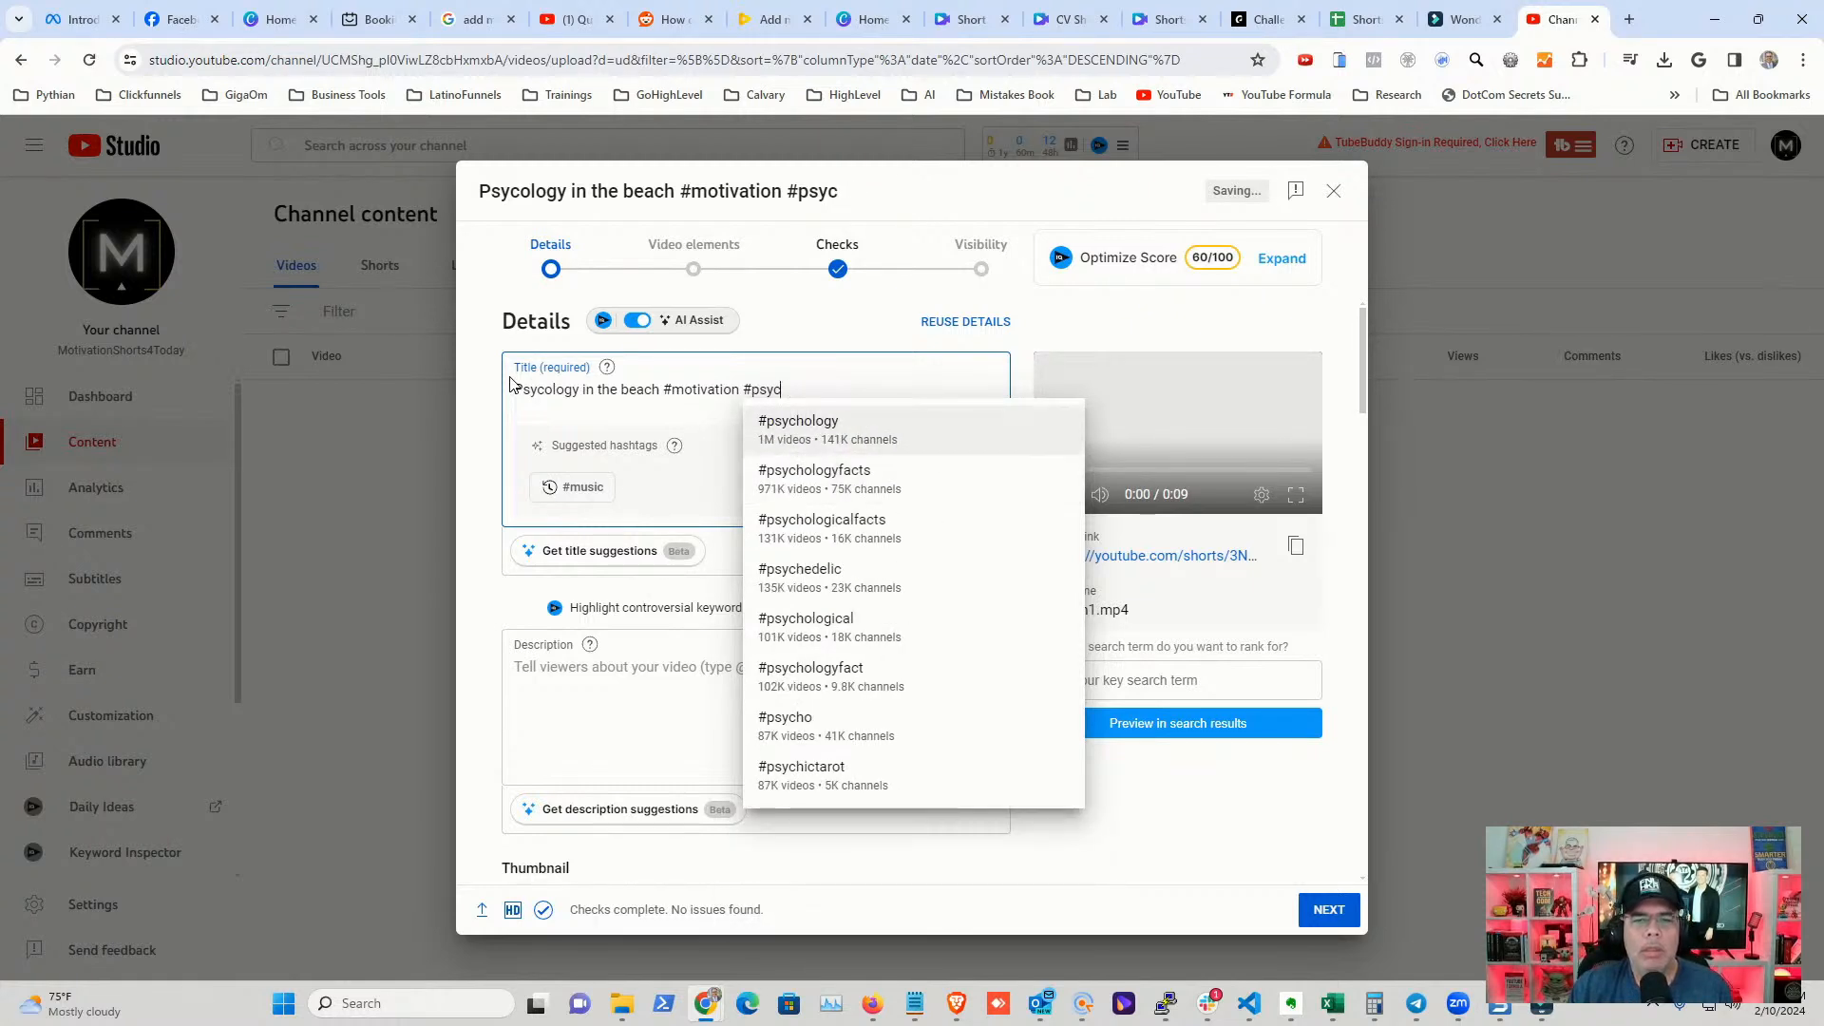
key(Return)
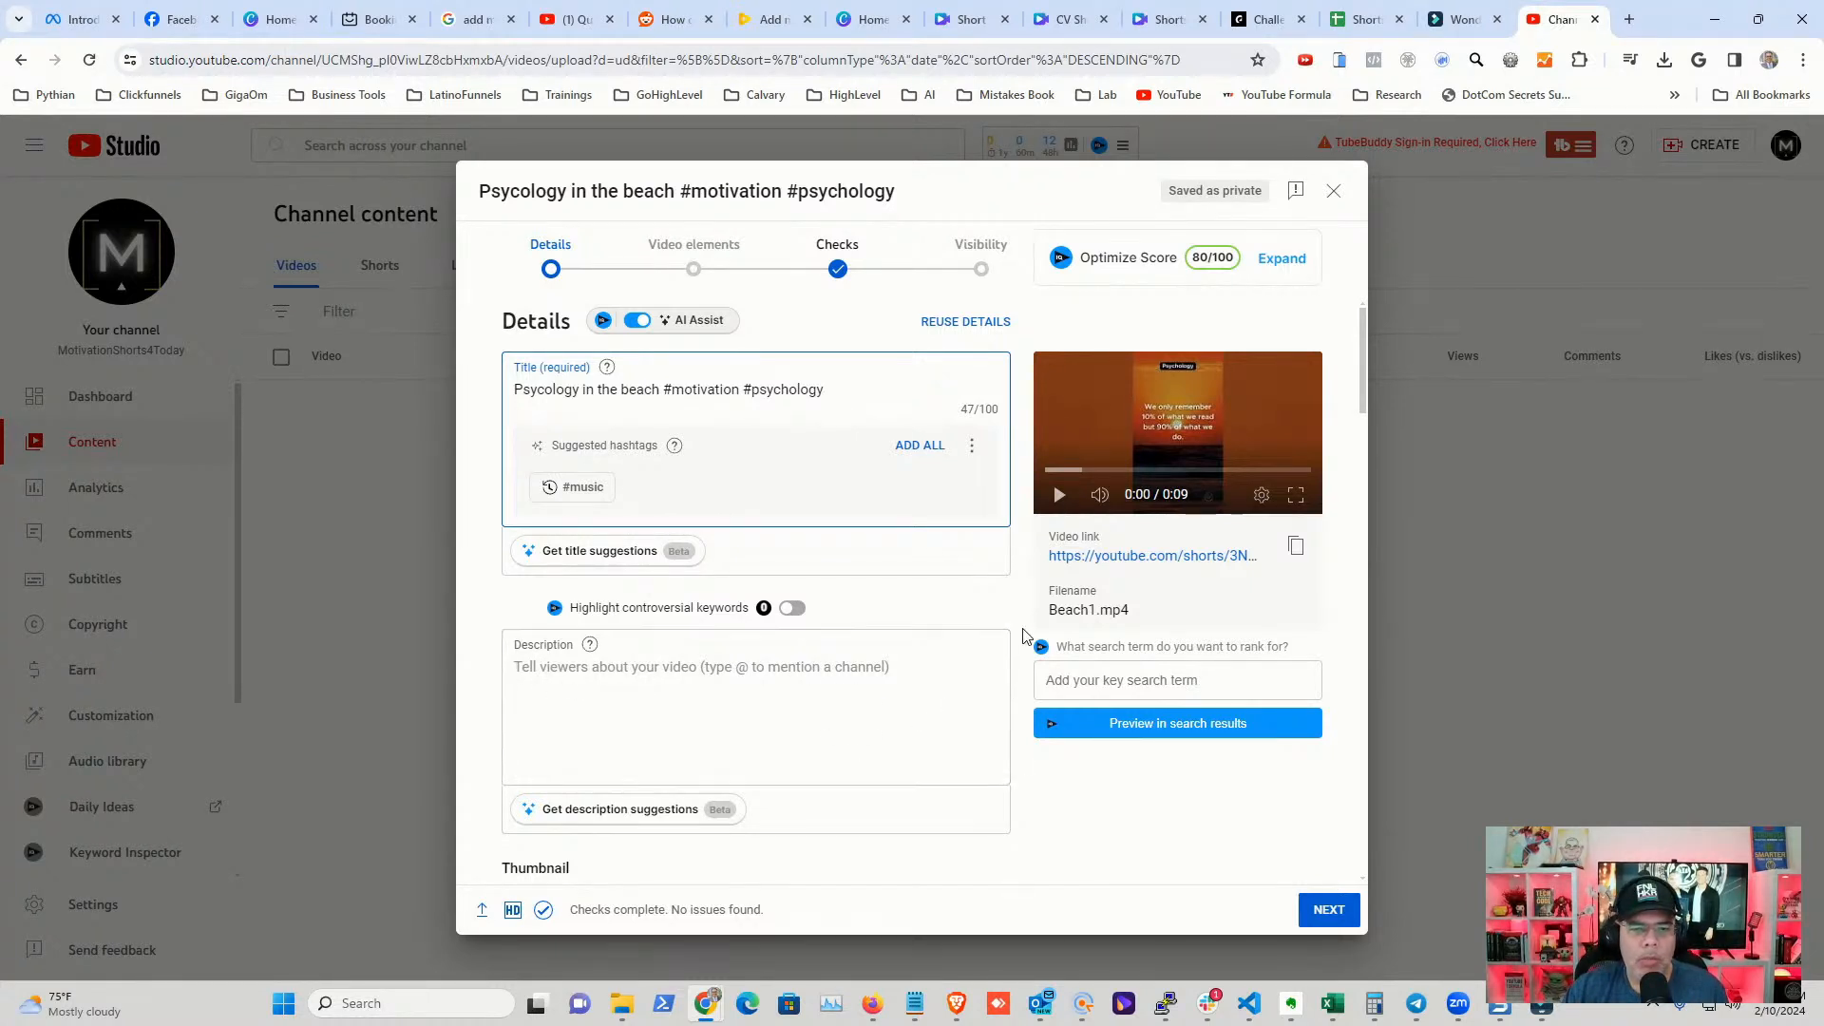
- Create a public playlist titled "Psycology Shorts" and assign the short to it
scroll(940, 693, down, 5)
scroll(1024, 639, down, 2)
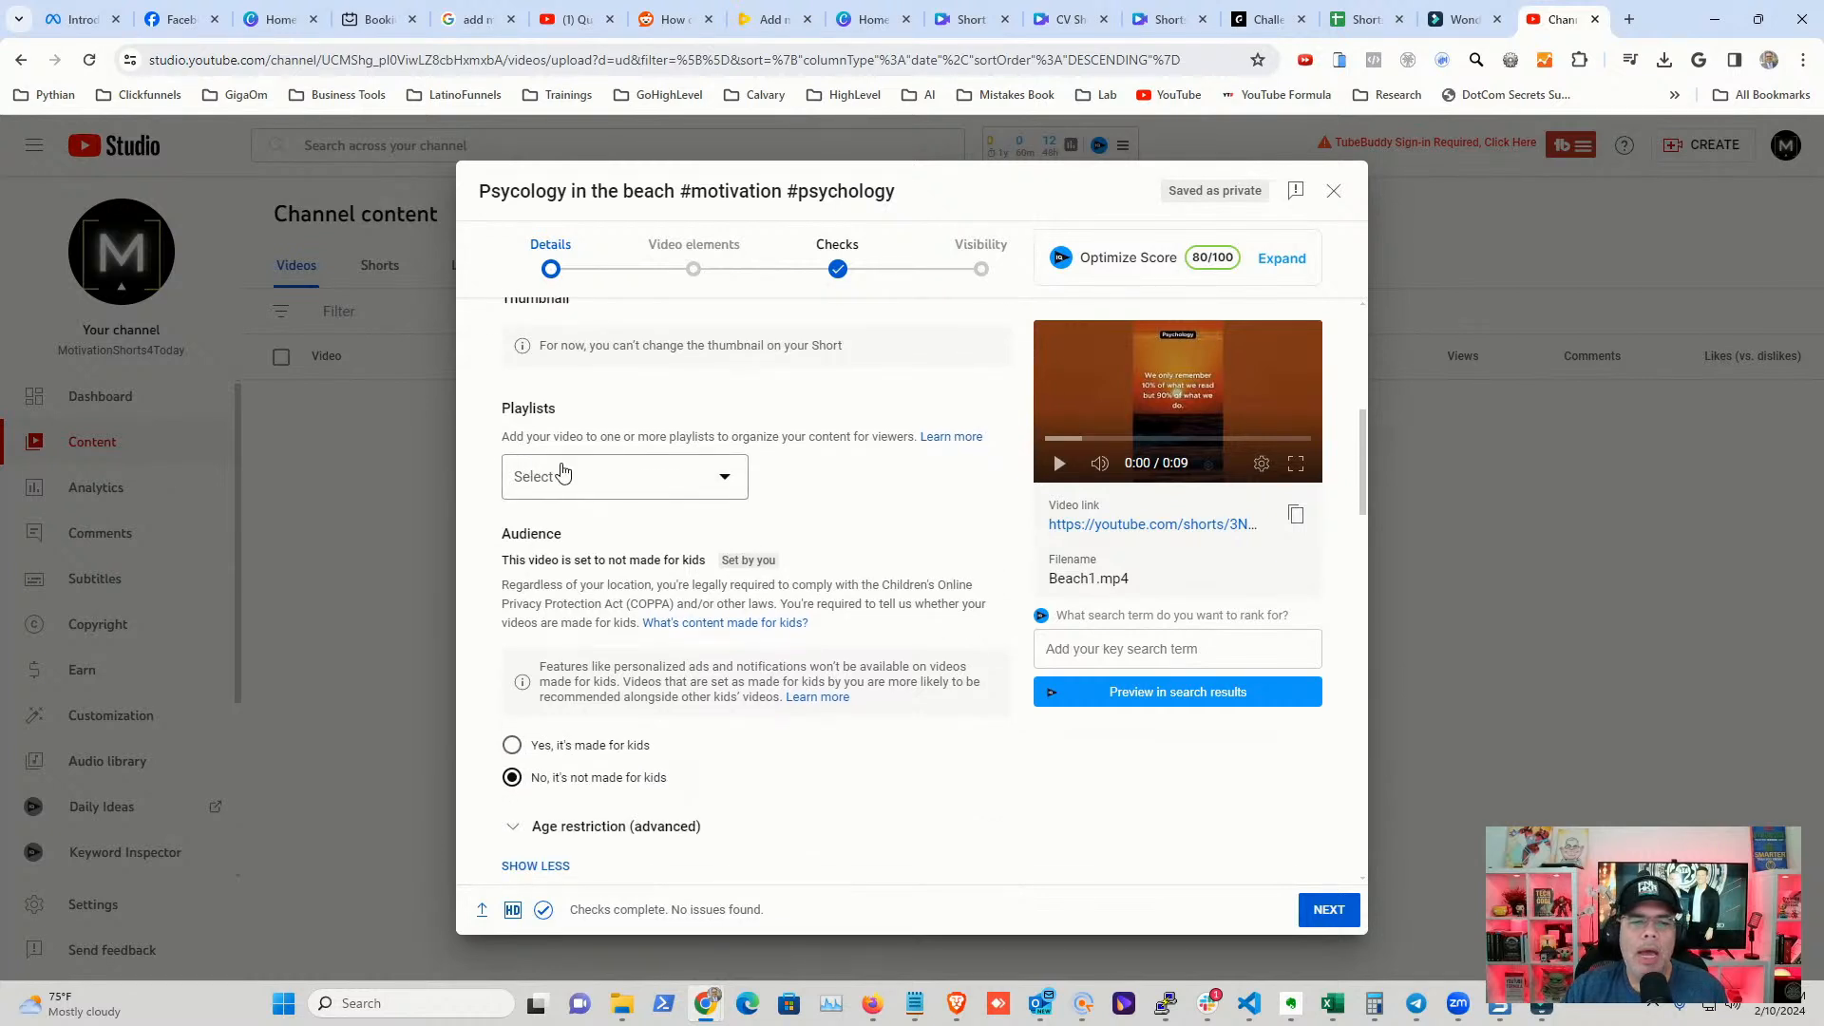
click(717, 481)
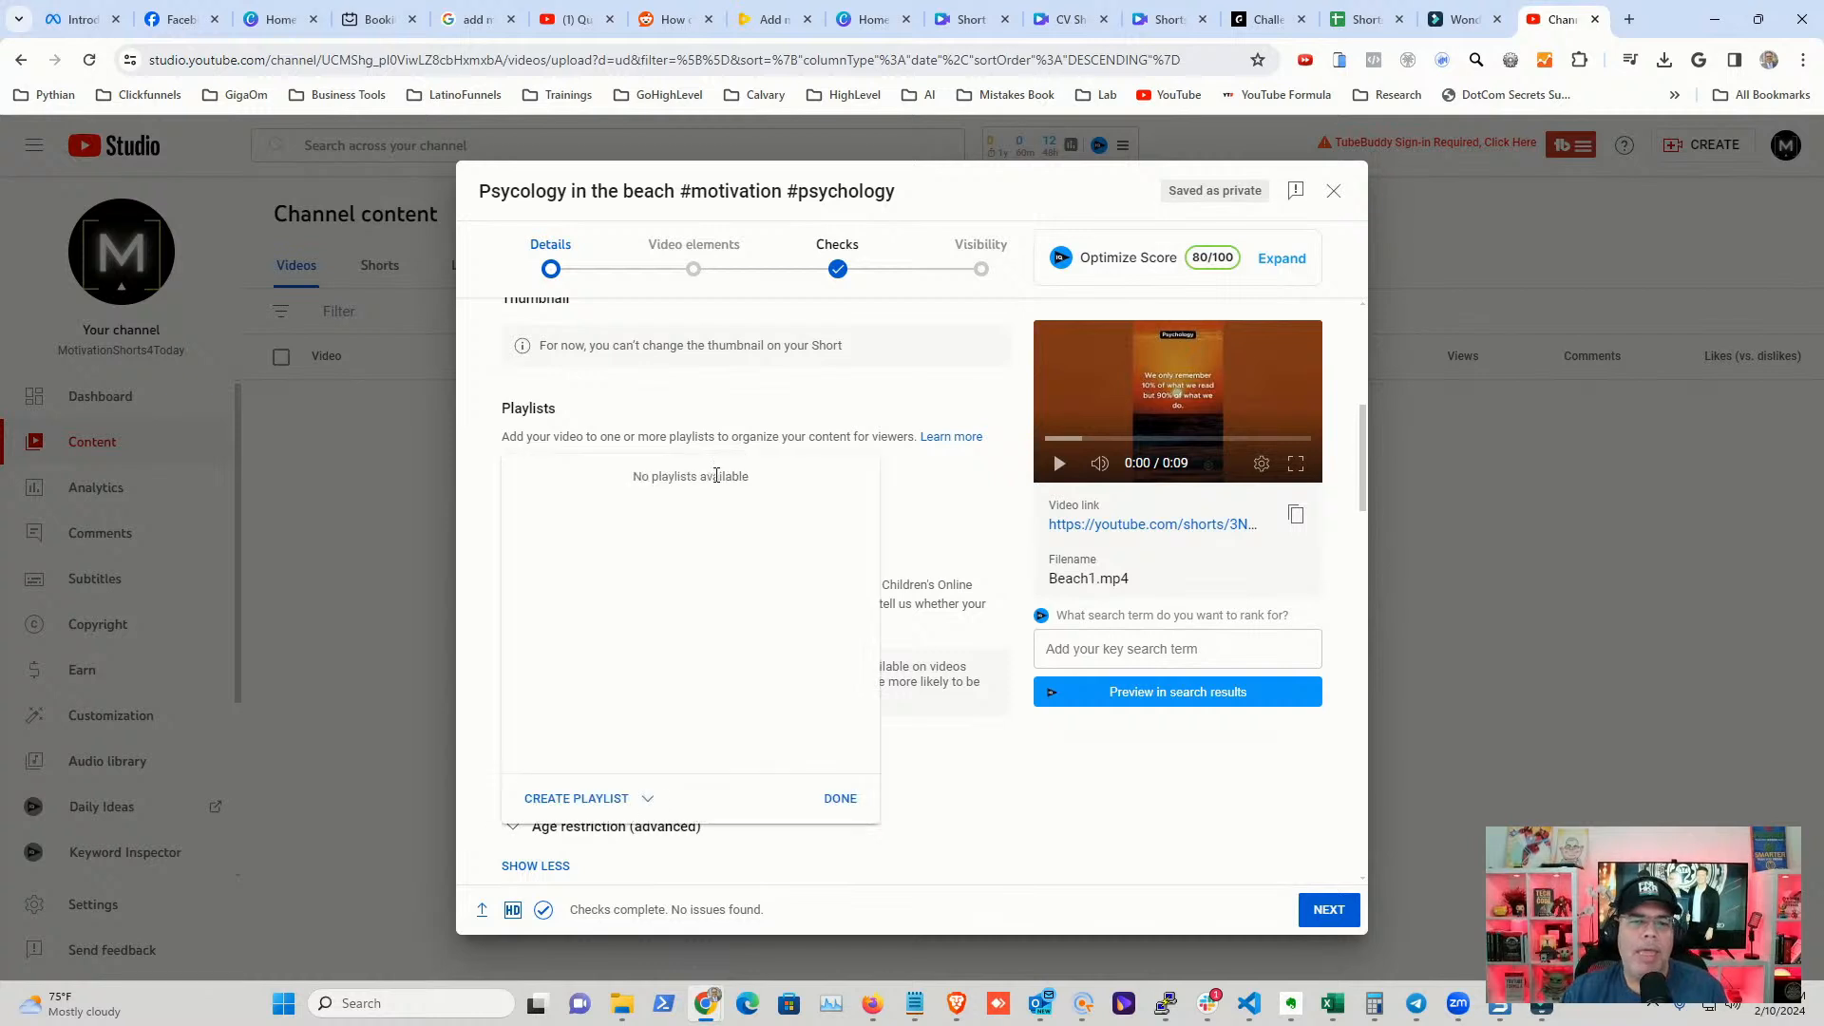
click(621, 803)
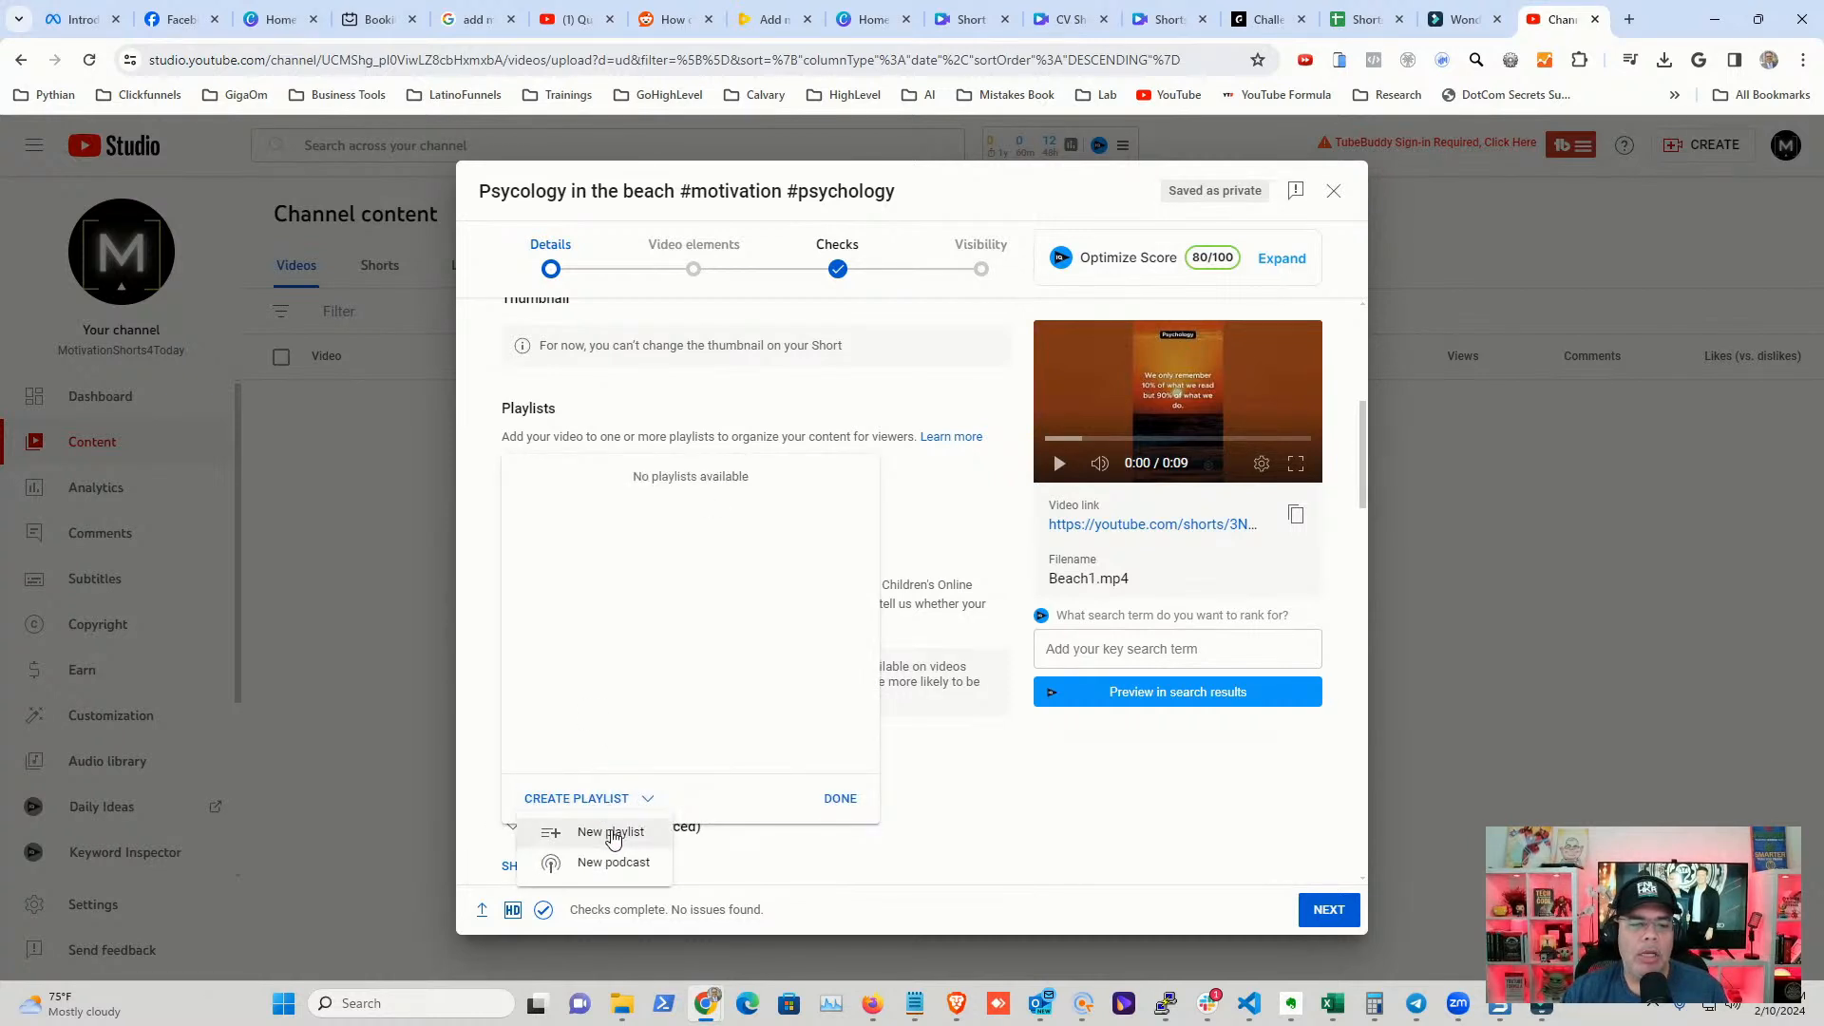
click(608, 836)
click(715, 433)
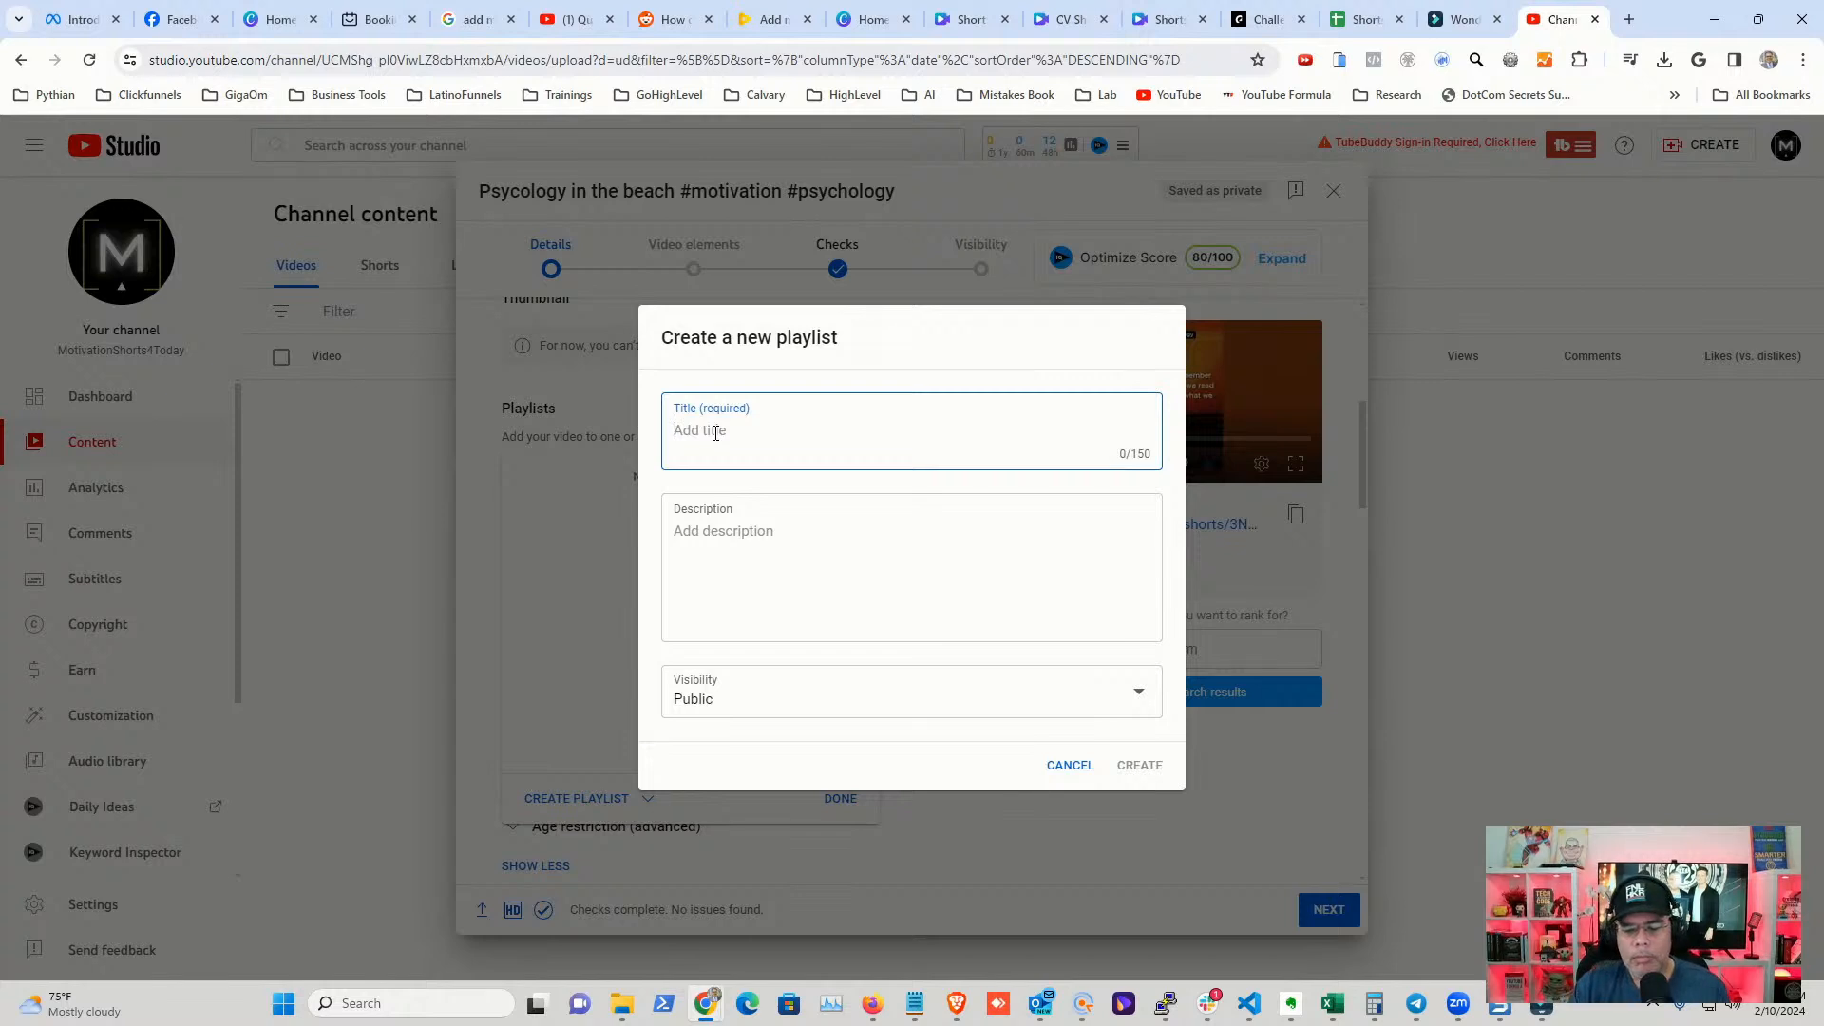
text(Psycolog)
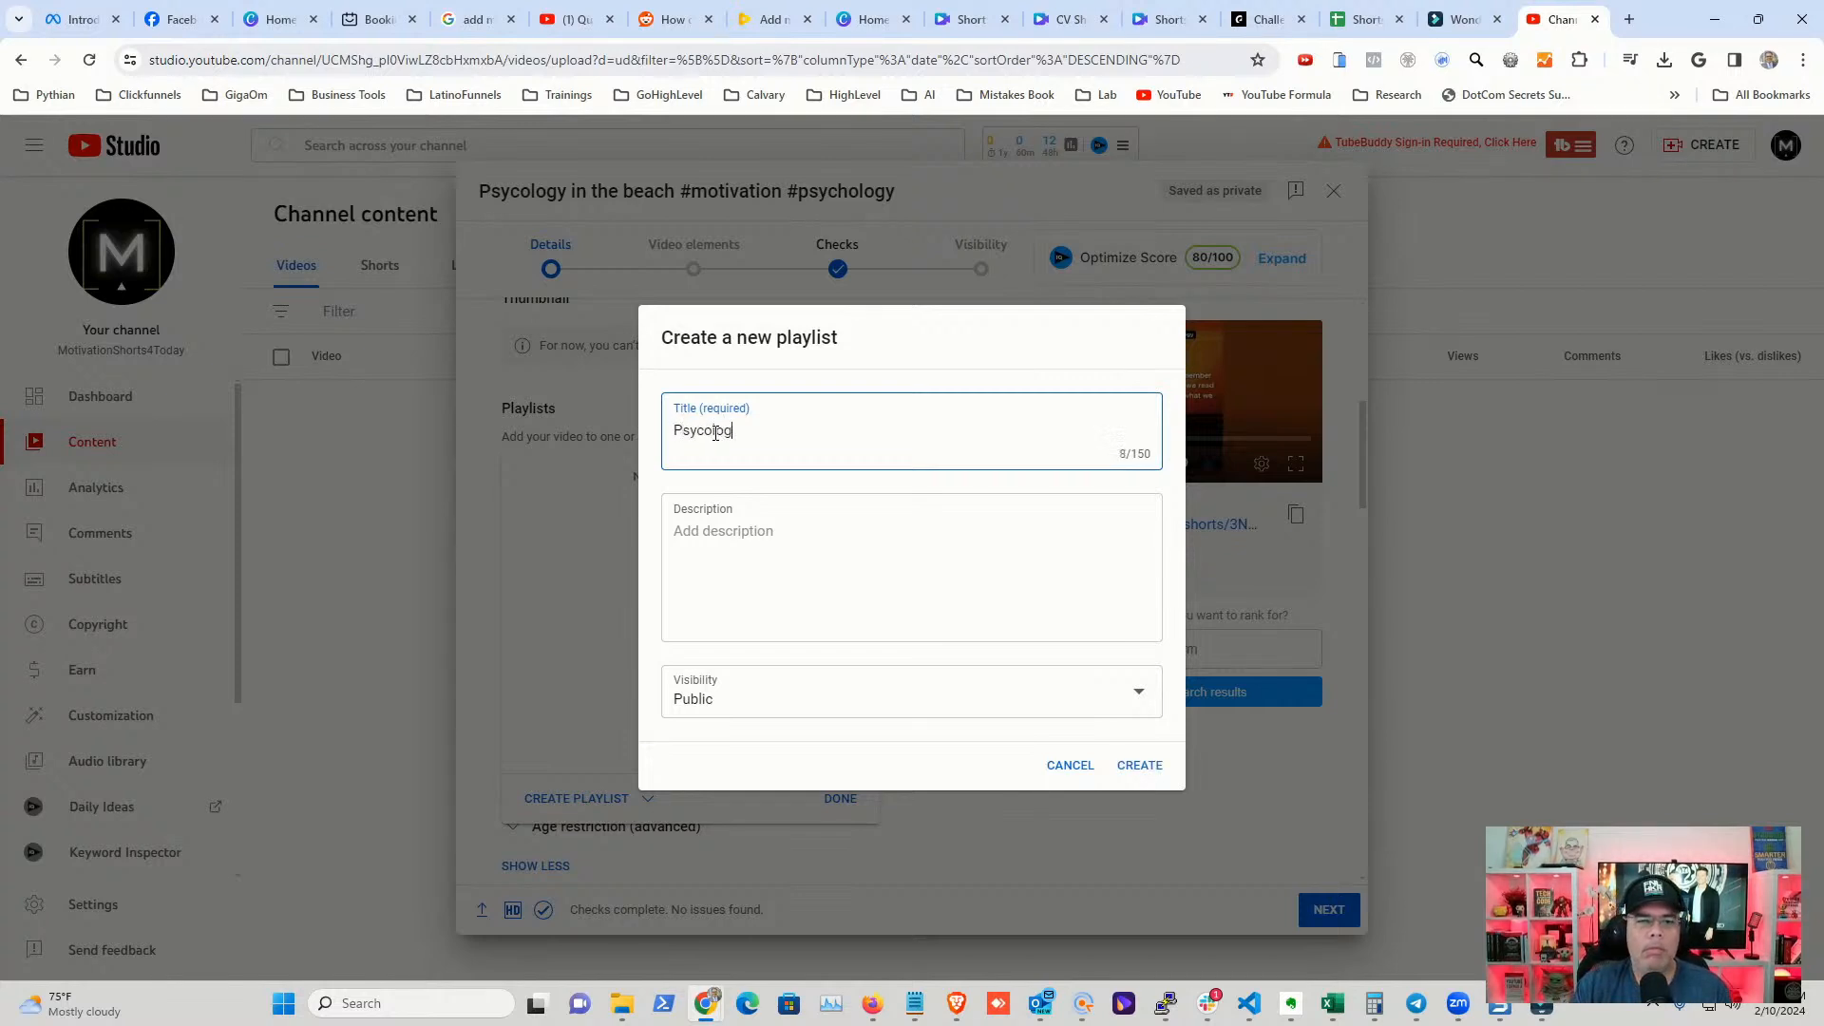
text(y Shorts)
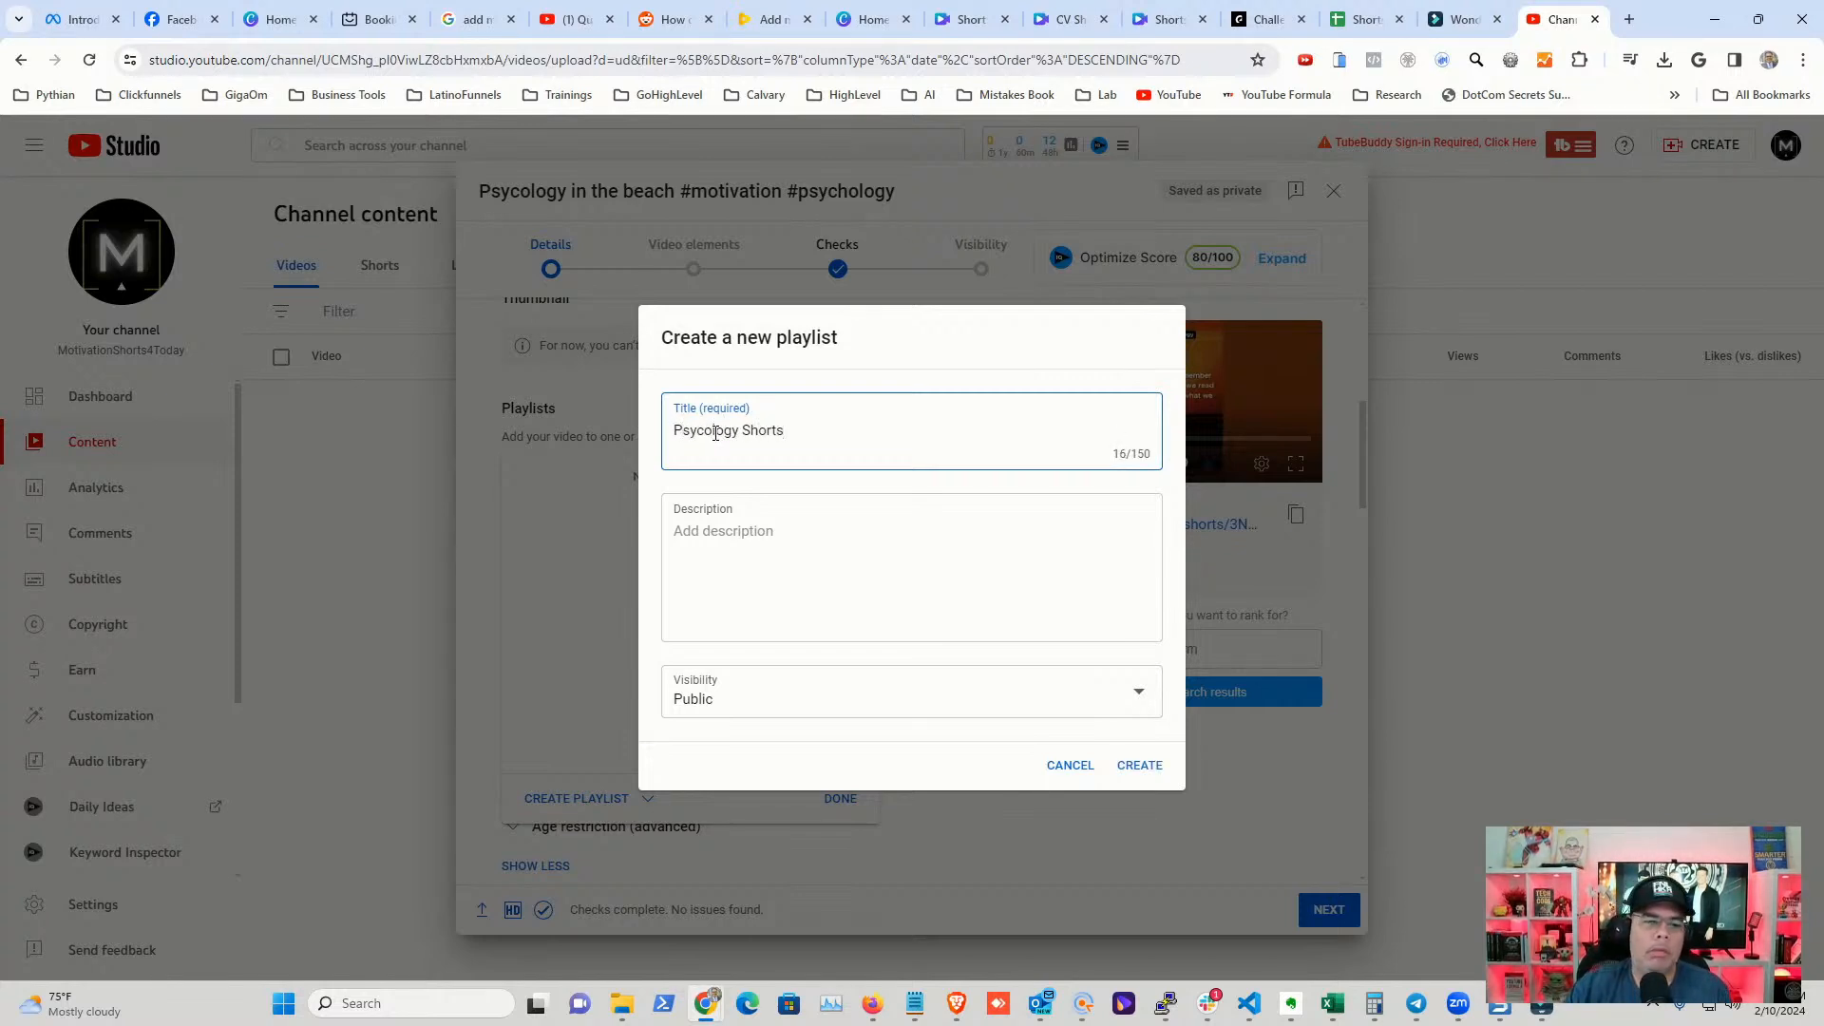
click(1151, 767)
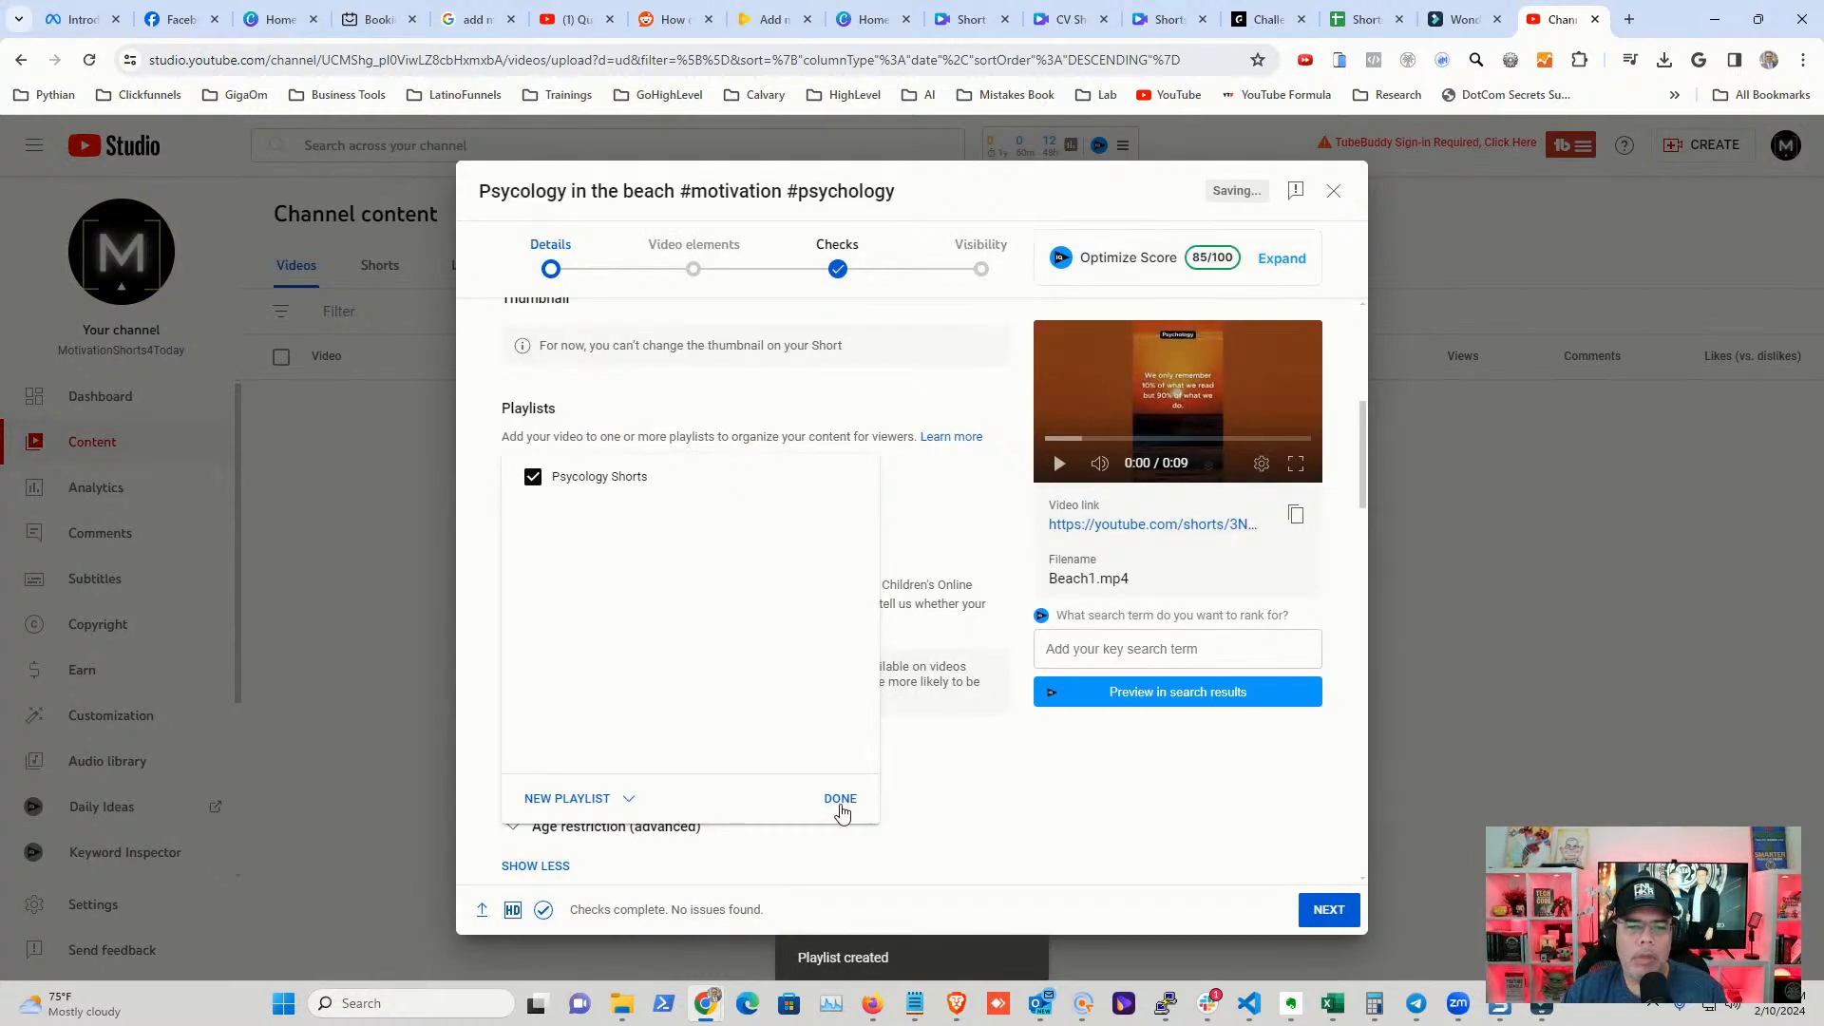
click(840, 798)
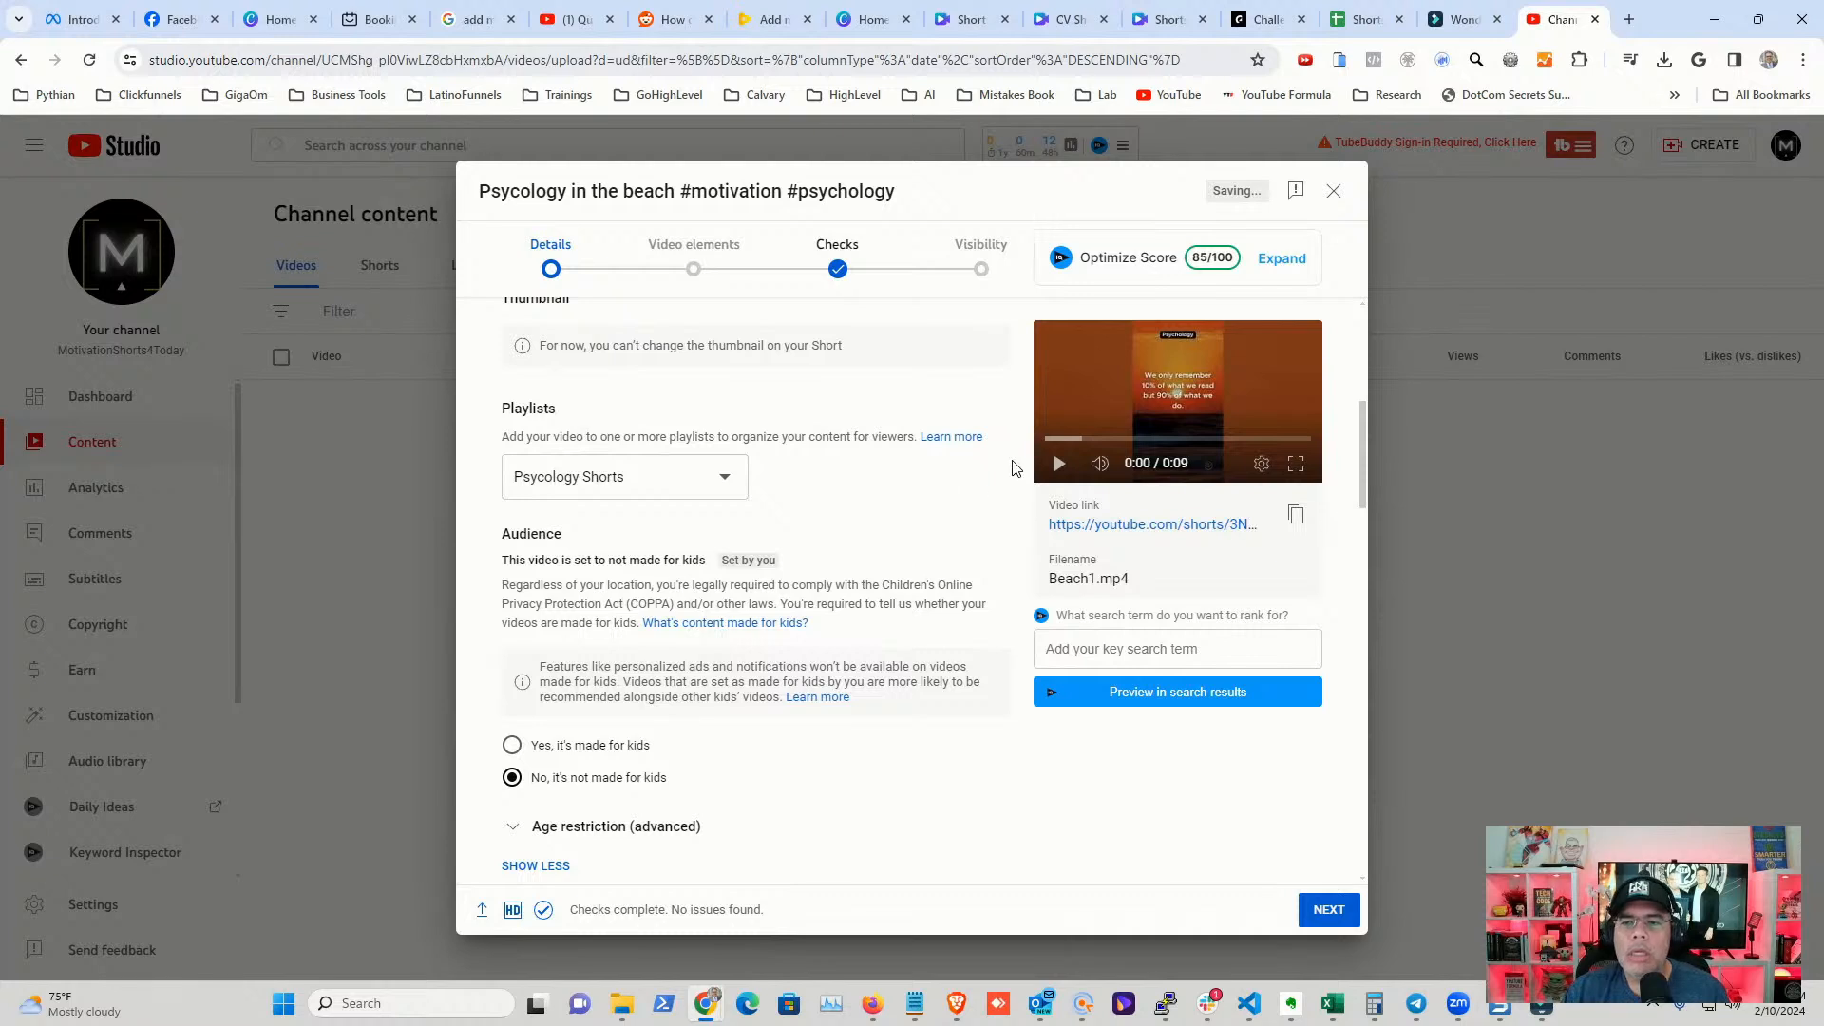
- Remove the short from the misspelled playlist, then create a public playlist titled "Psychology Shorts" and assign the short to it
click(710, 479)
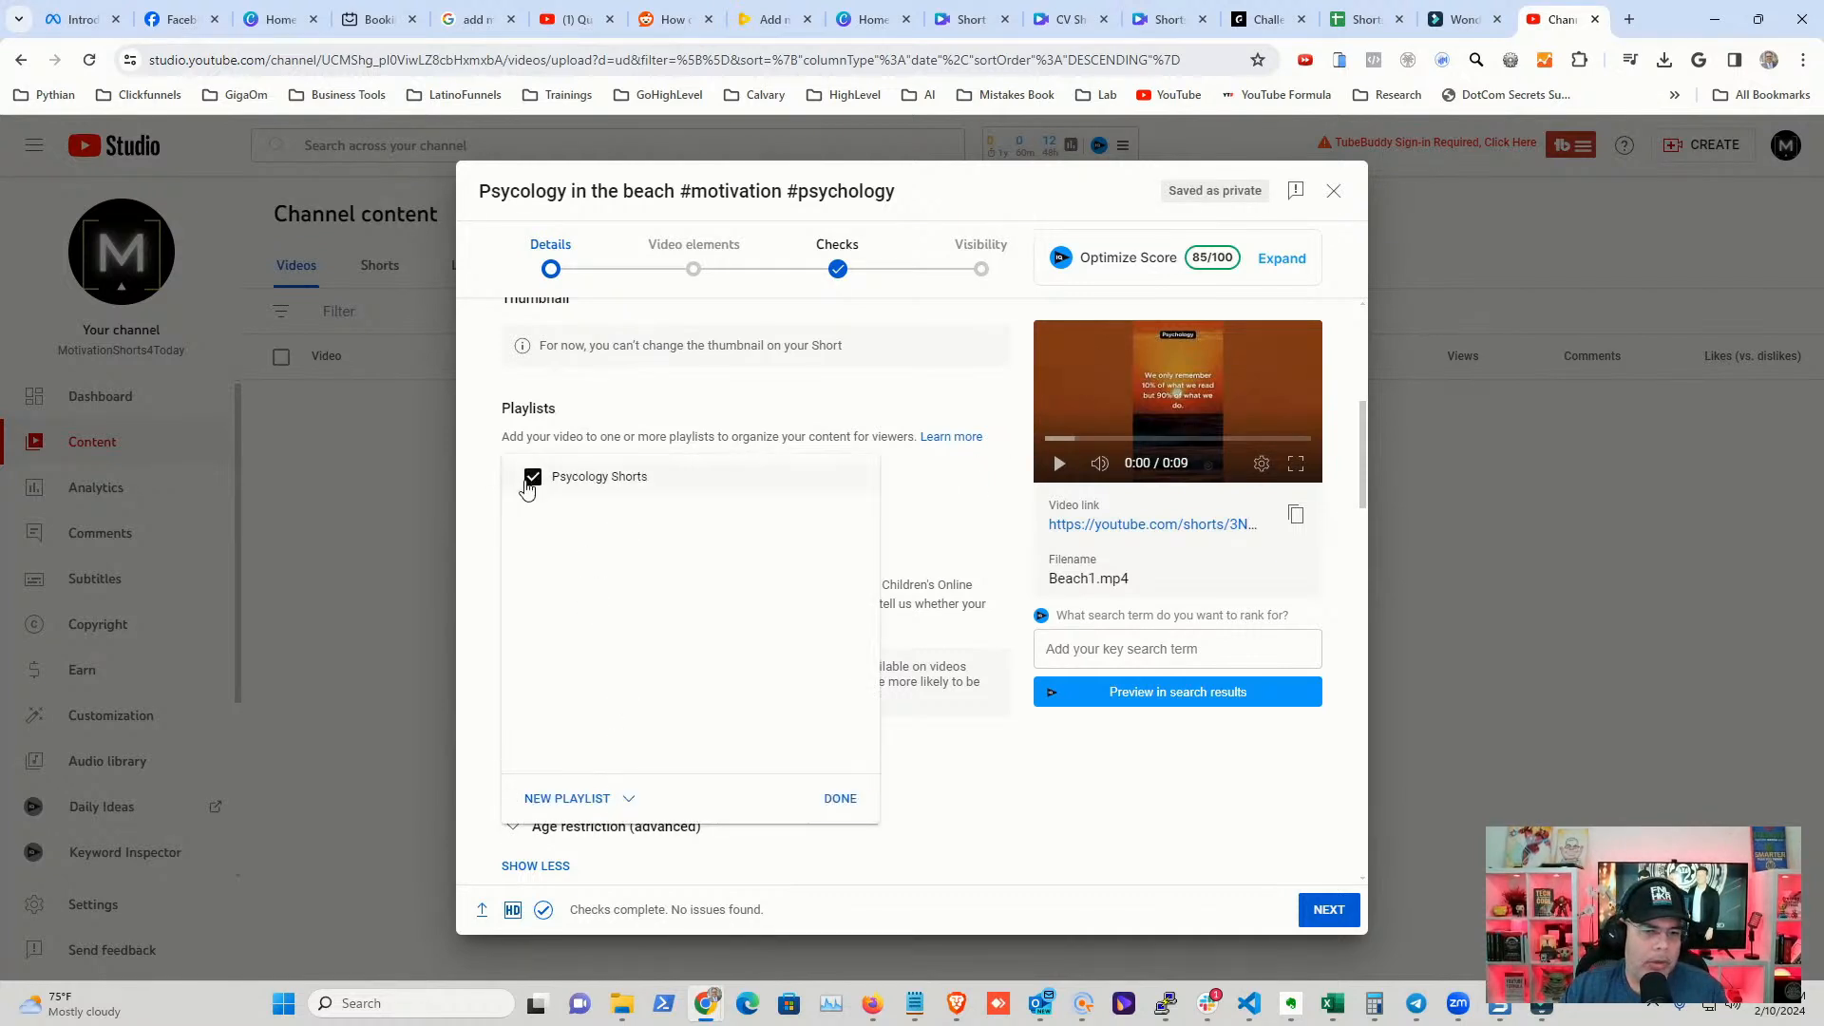
click(533, 480)
click(619, 798)
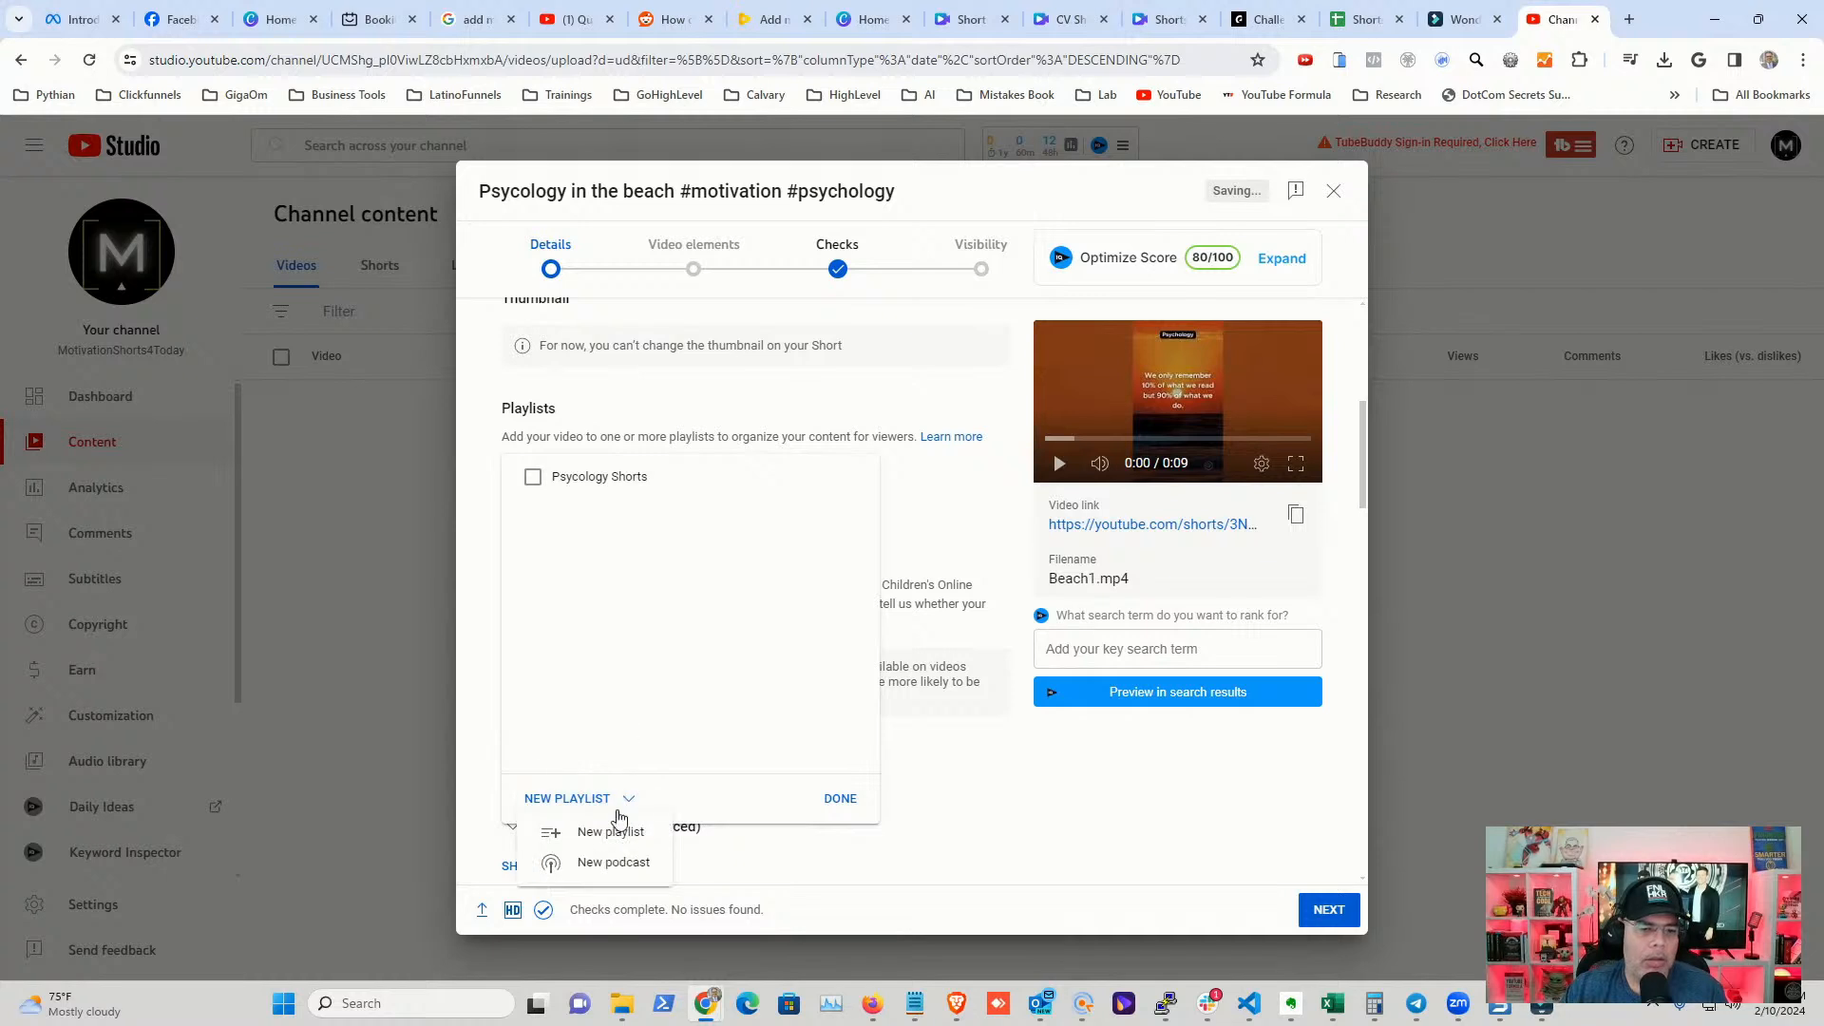
click(611, 832)
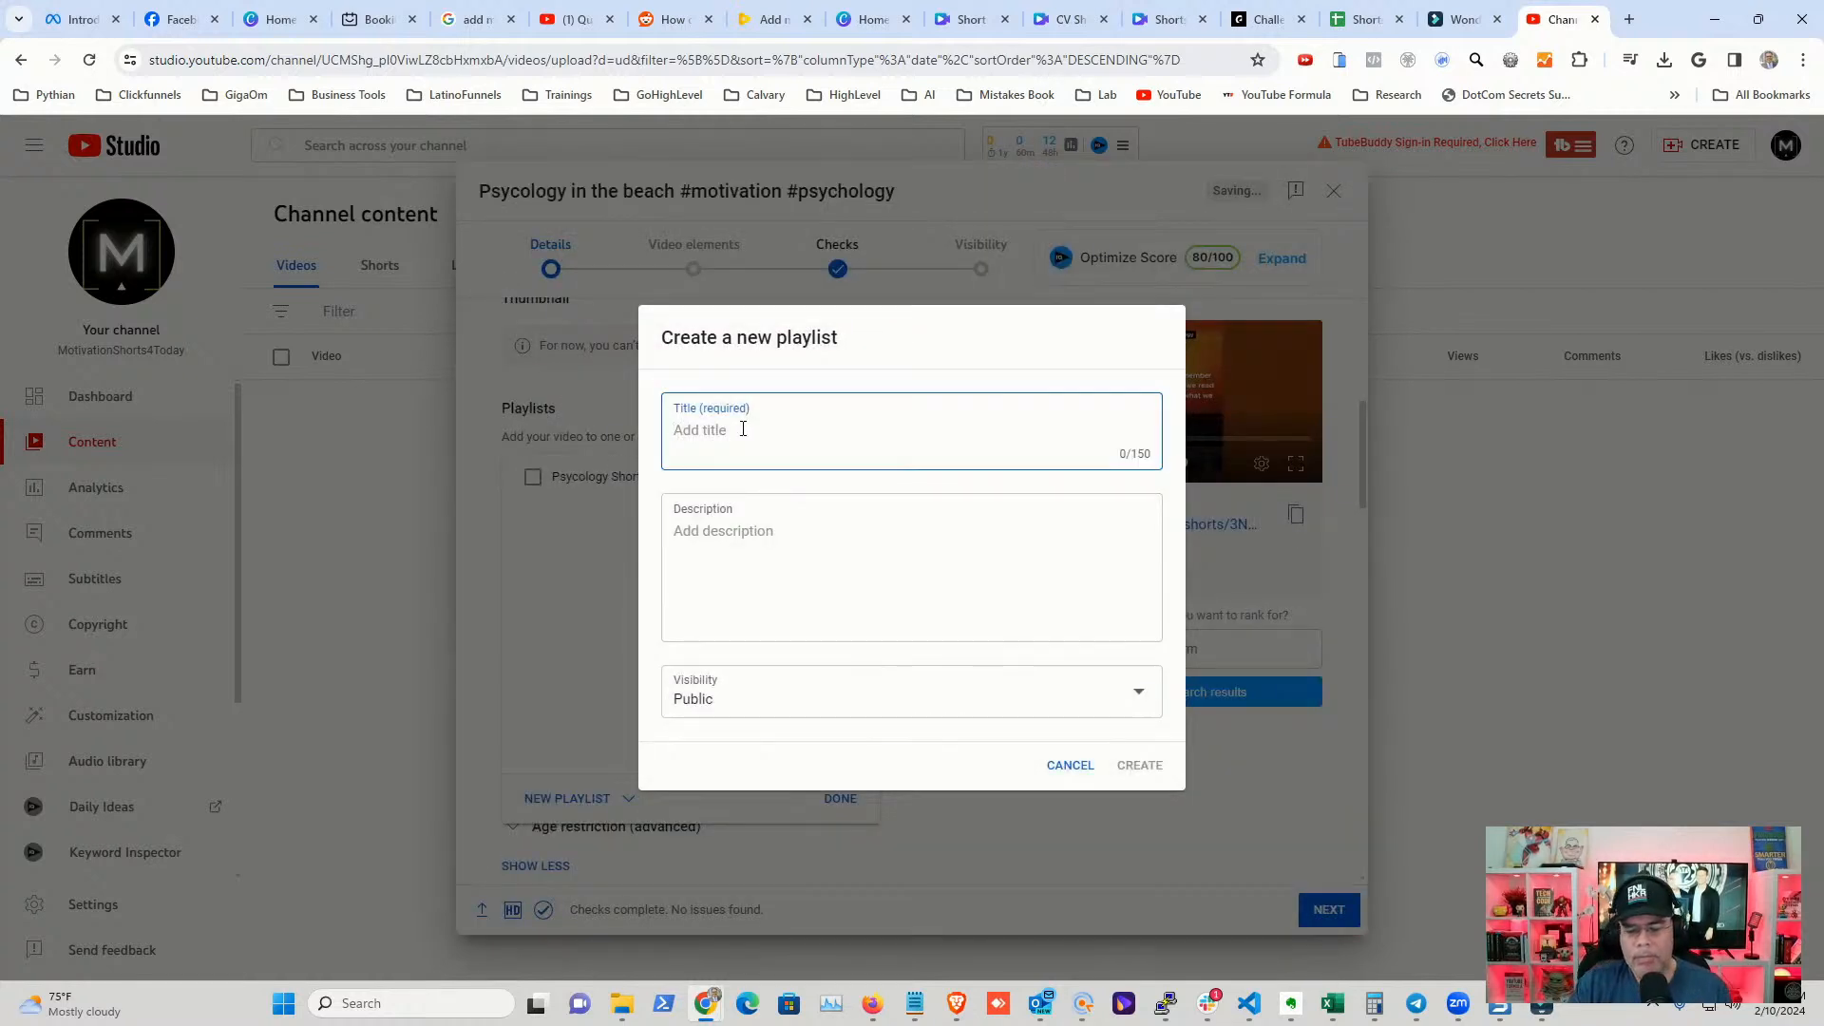
text(Psychol)
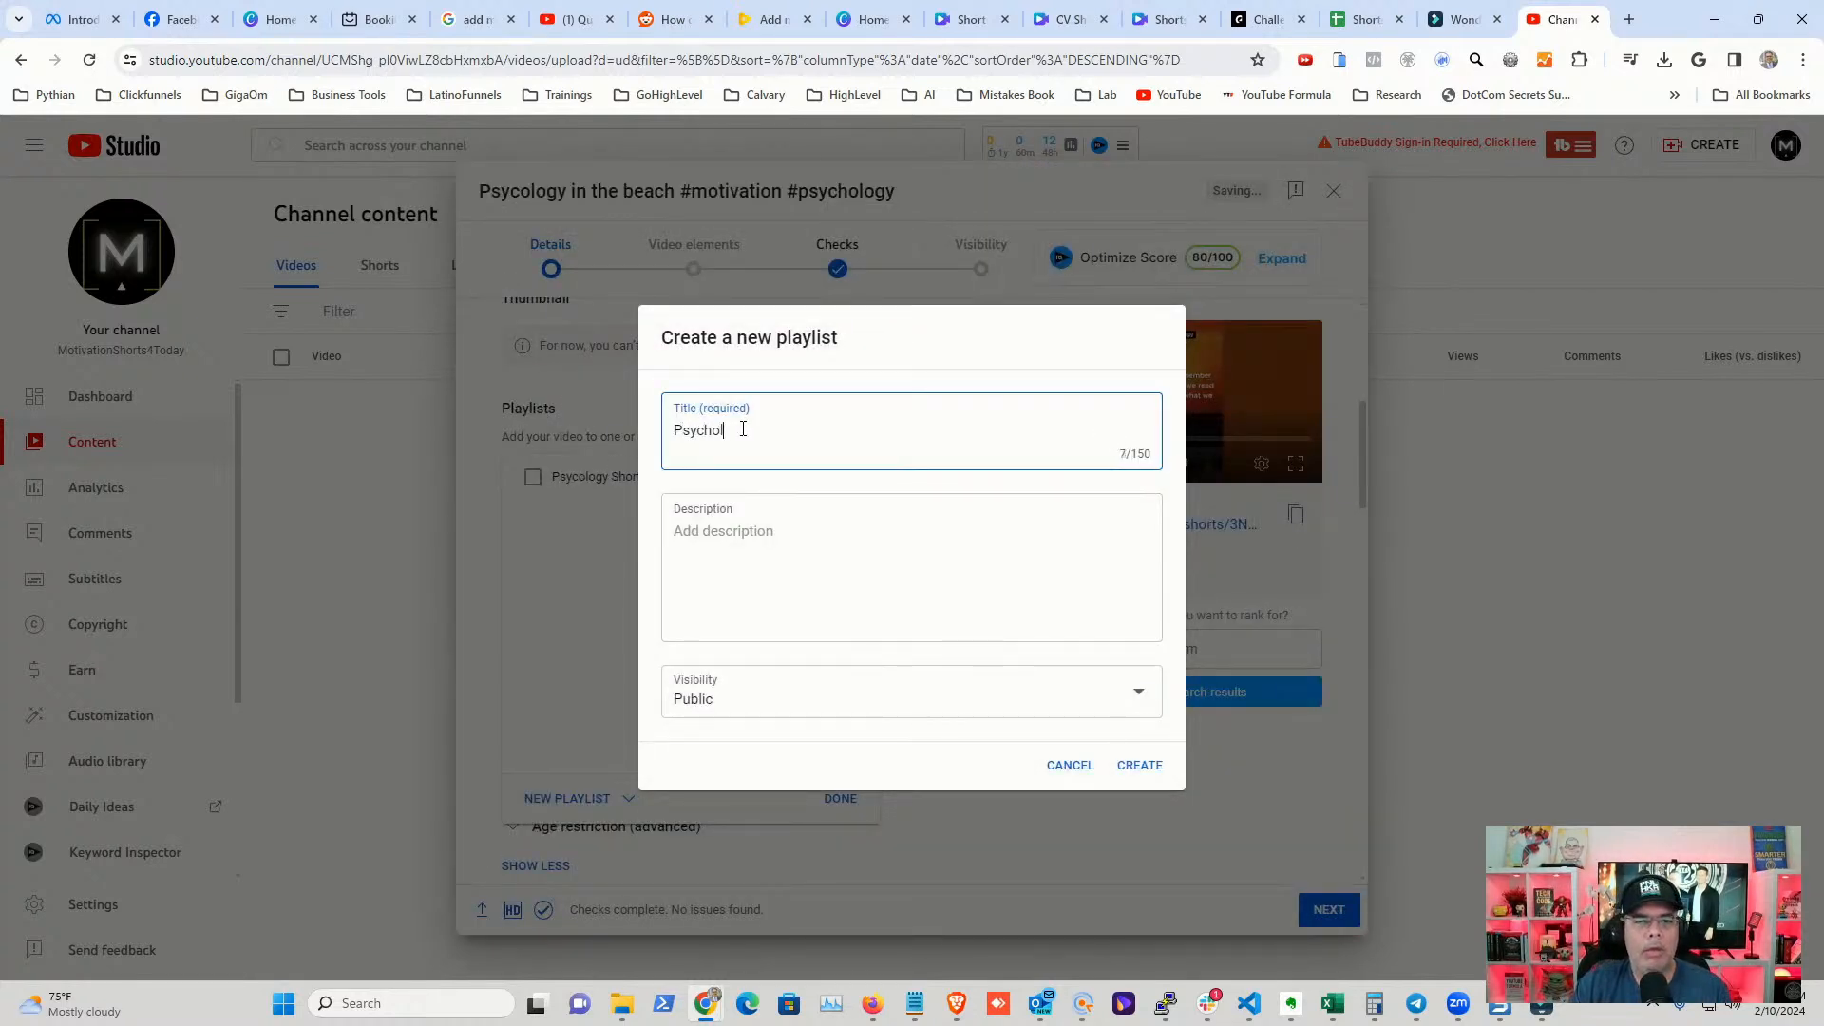
text(ogy Shorts)
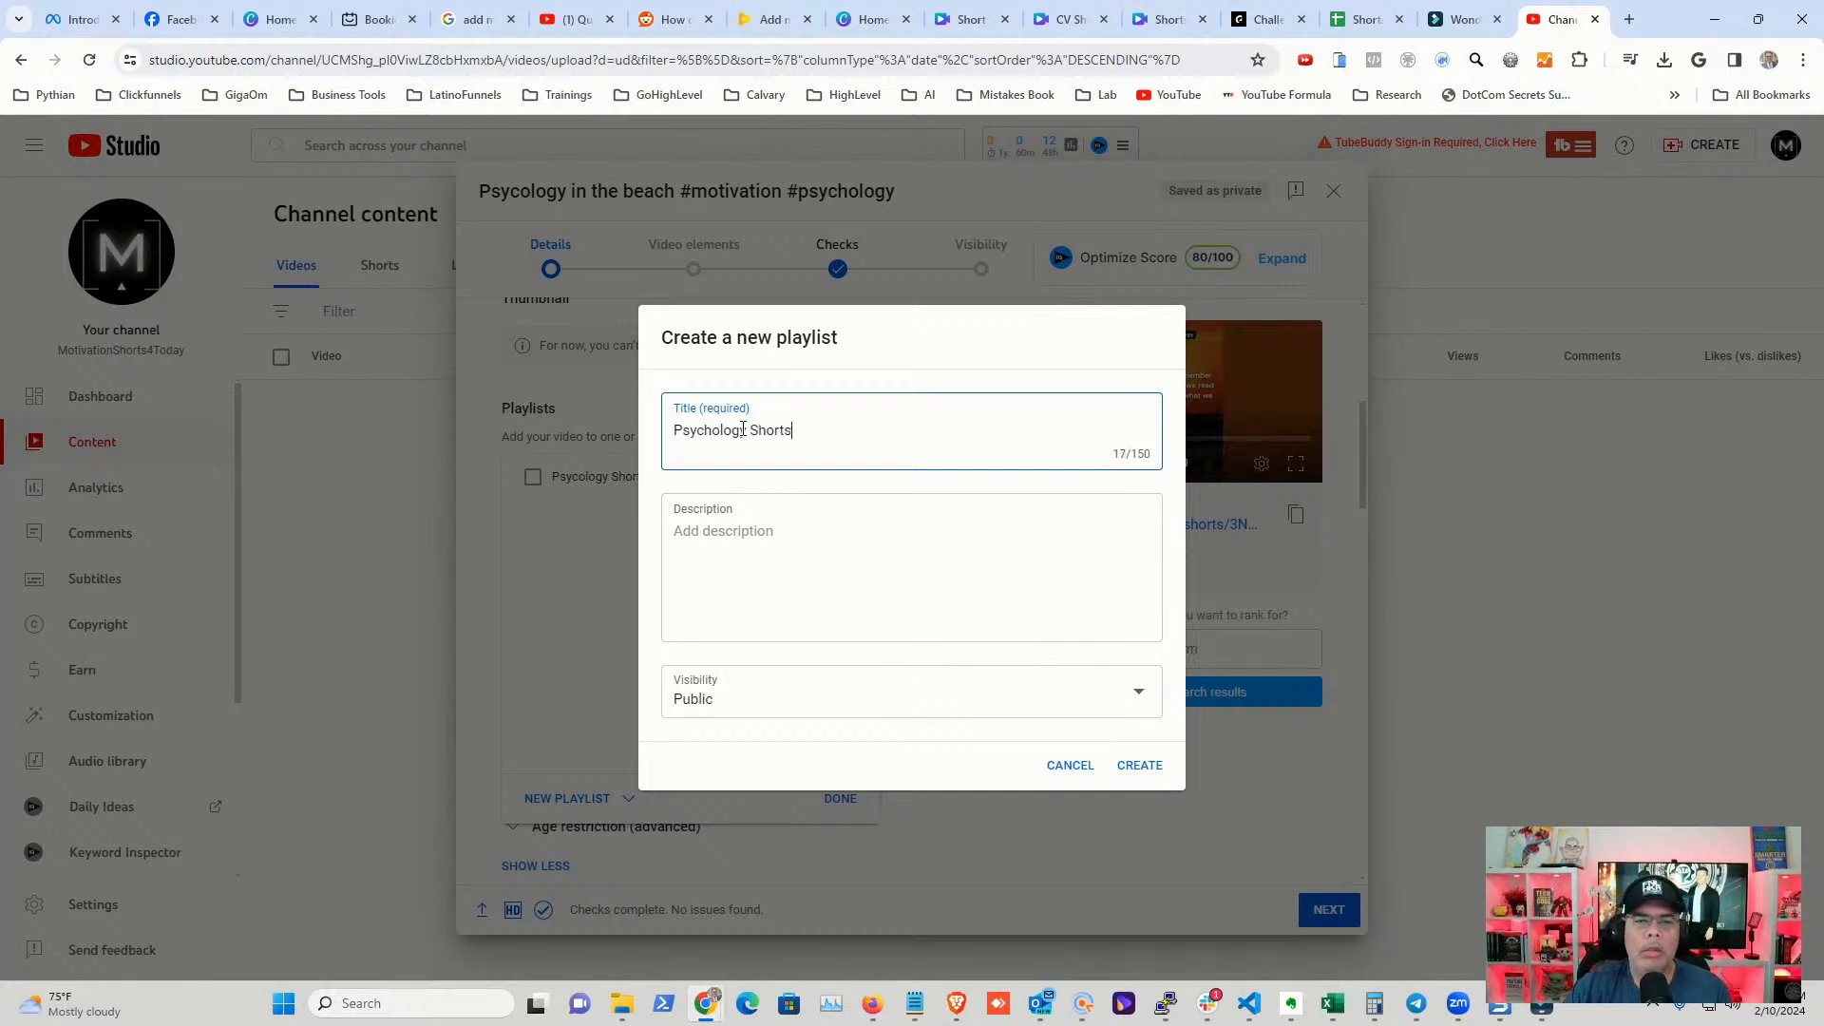
click(1145, 766)
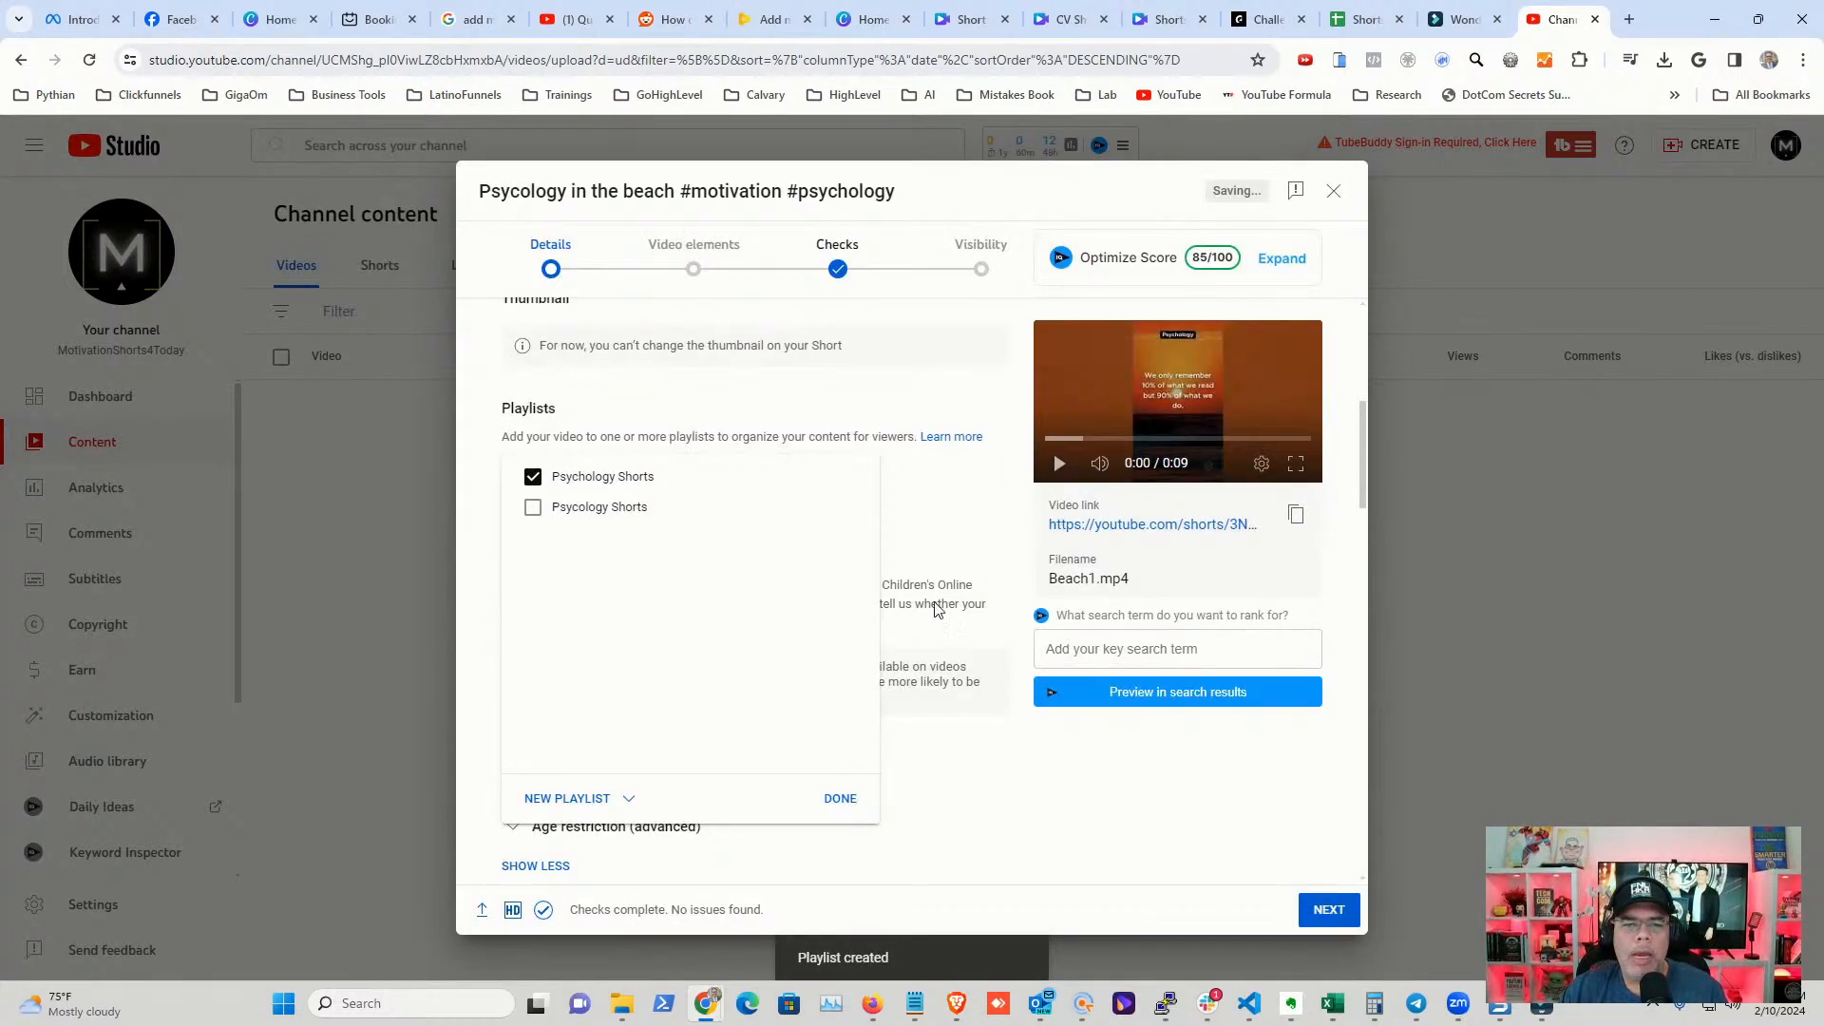
click(840, 798)
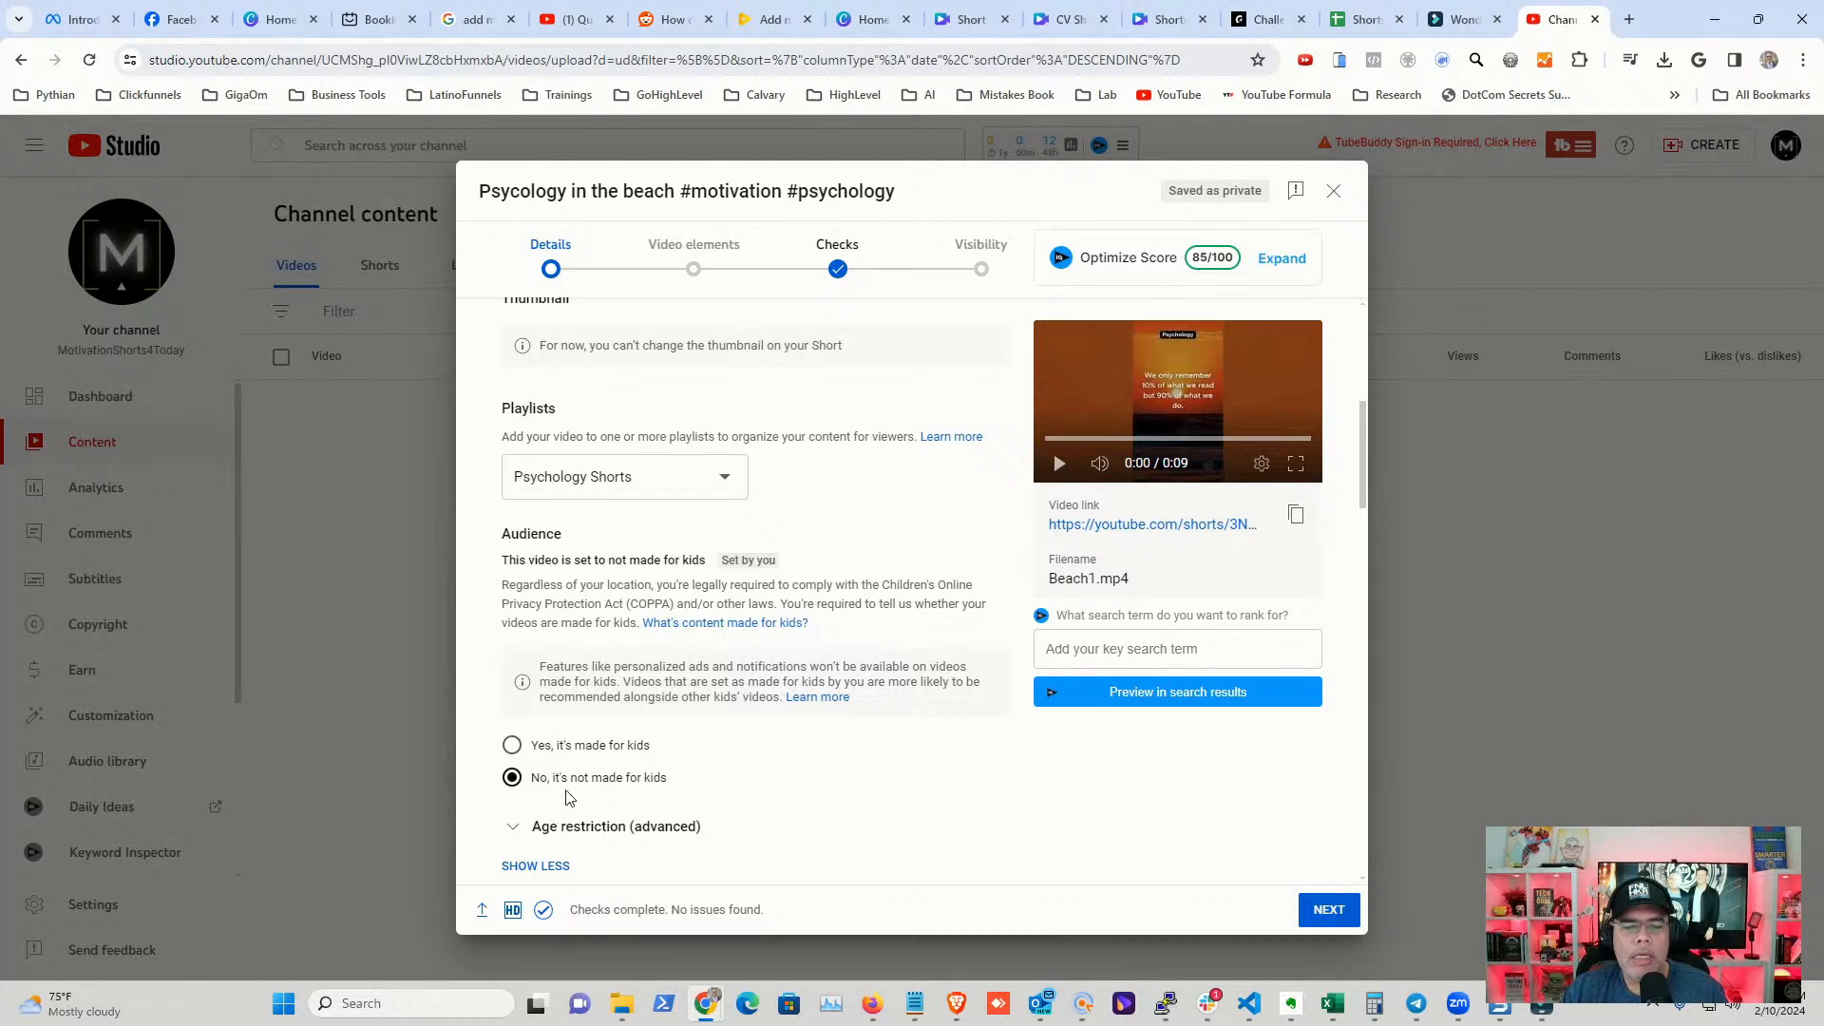
- Review the short's remaining details, from audience, paid promotion and tags to language, license, remixing, category and comment settings
scroll(923, 748, down, 2)
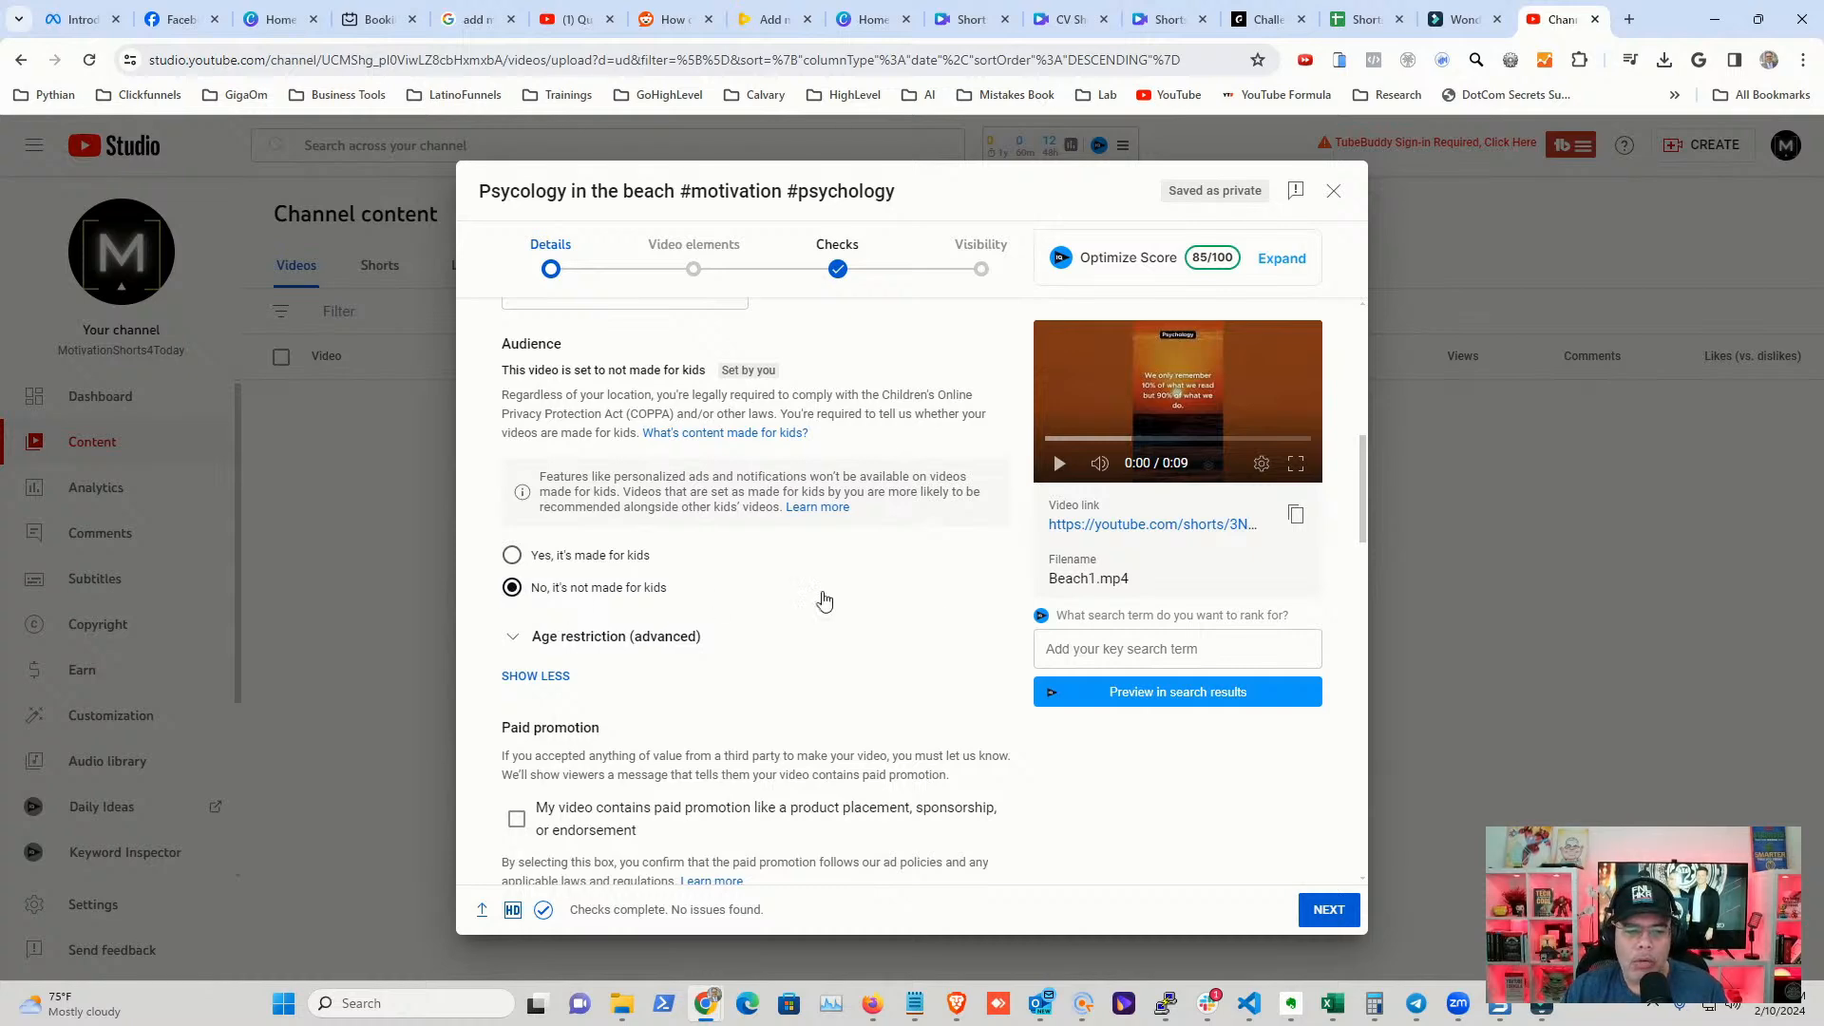
scroll(974, 625, down, 3)
scroll(982, 623, down, 2)
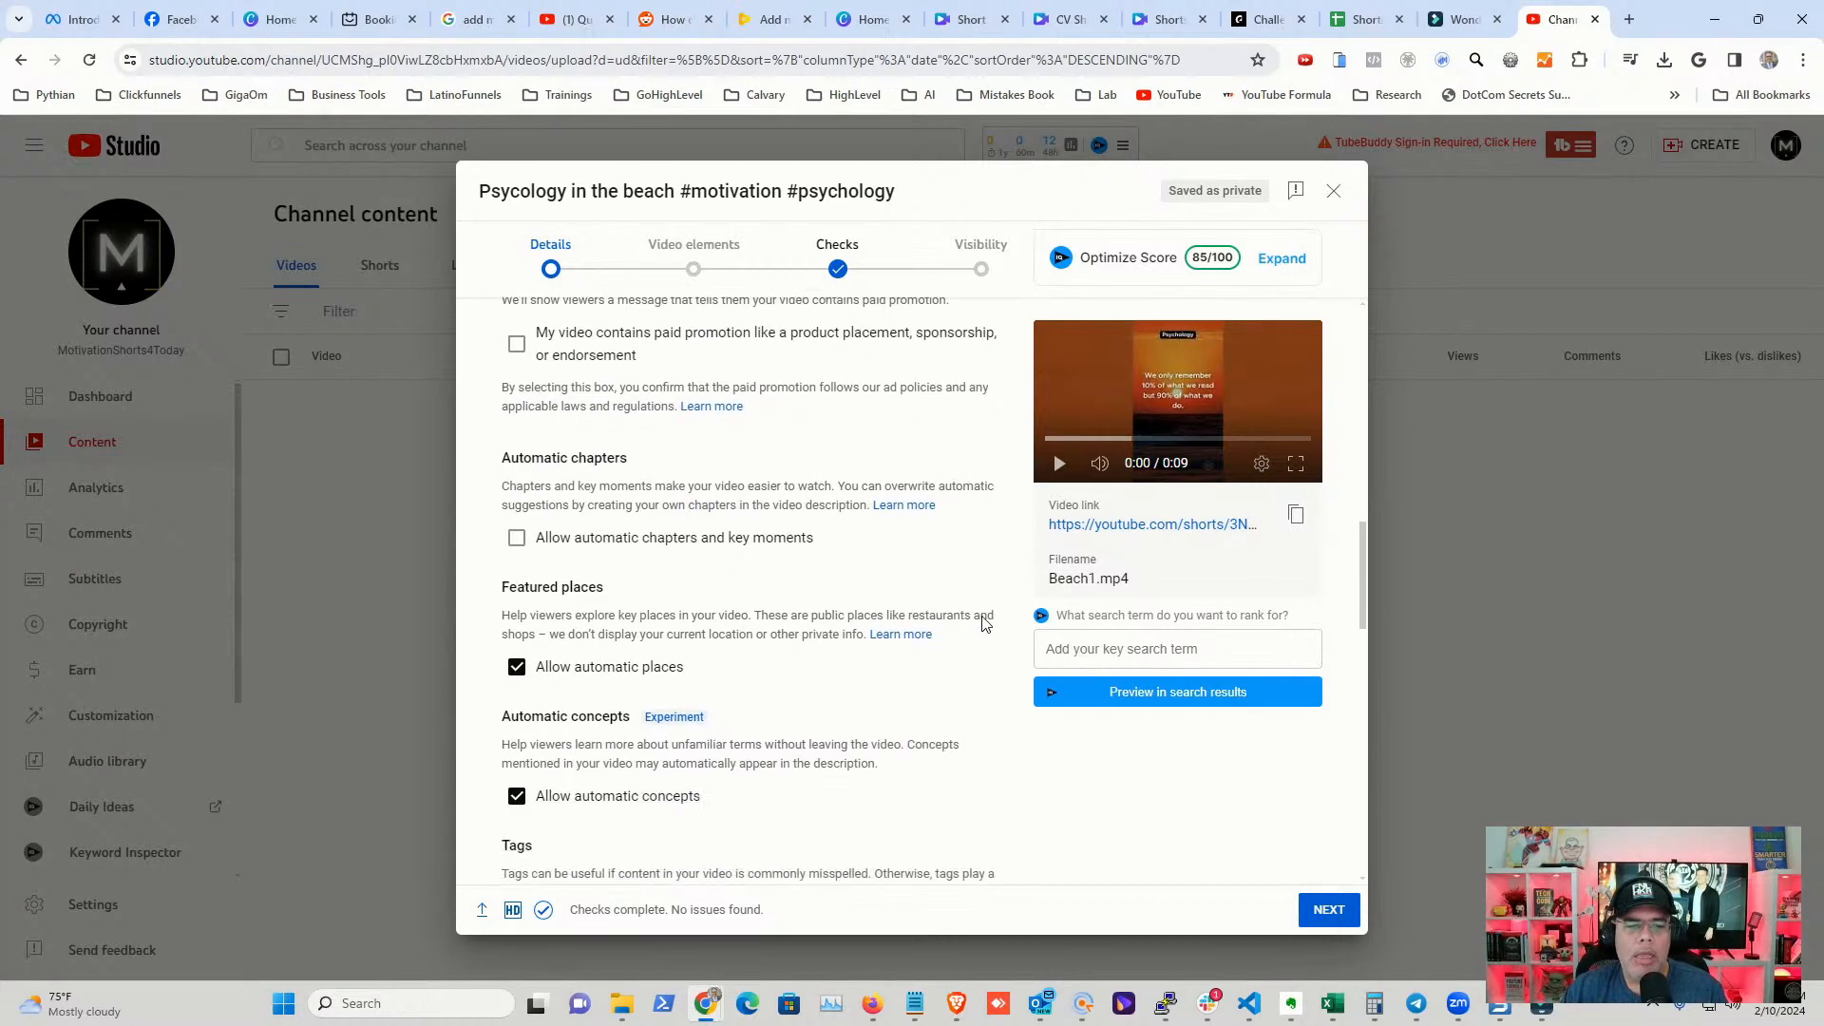
scroll(983, 623, down, 1)
scroll(982, 623, down, 3)
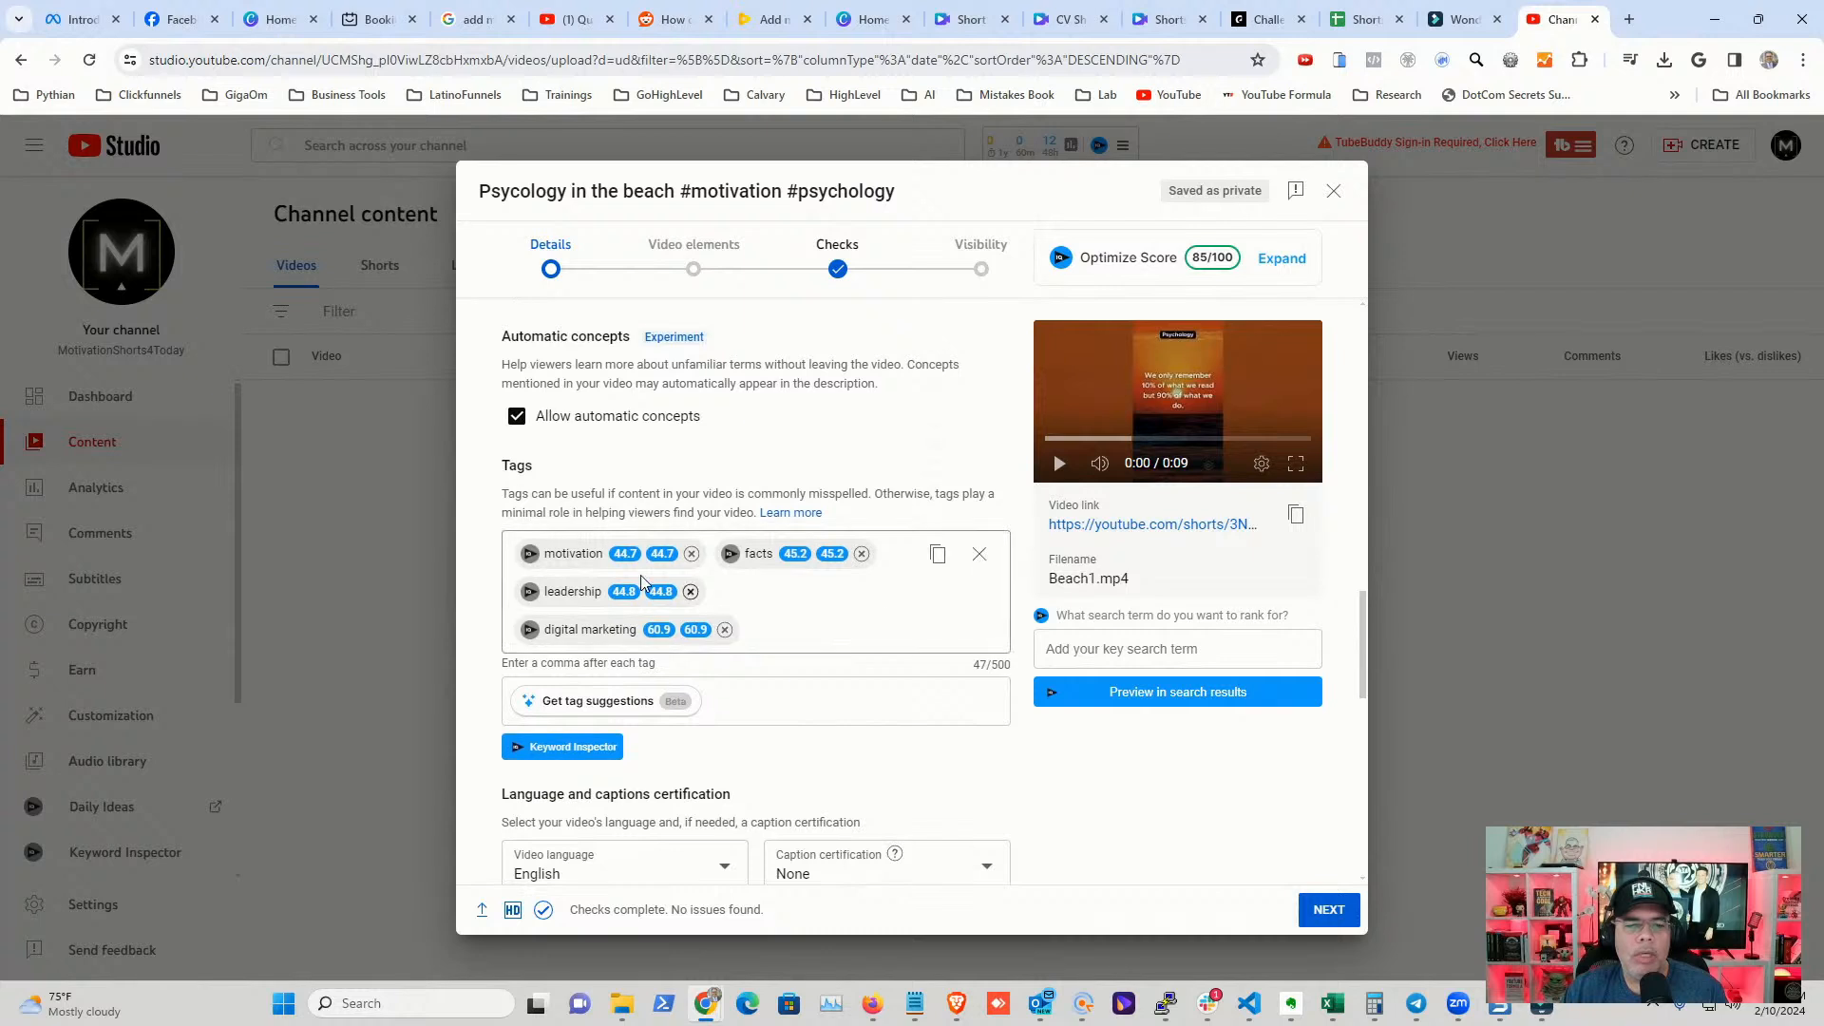
mouse_move(582, 561)
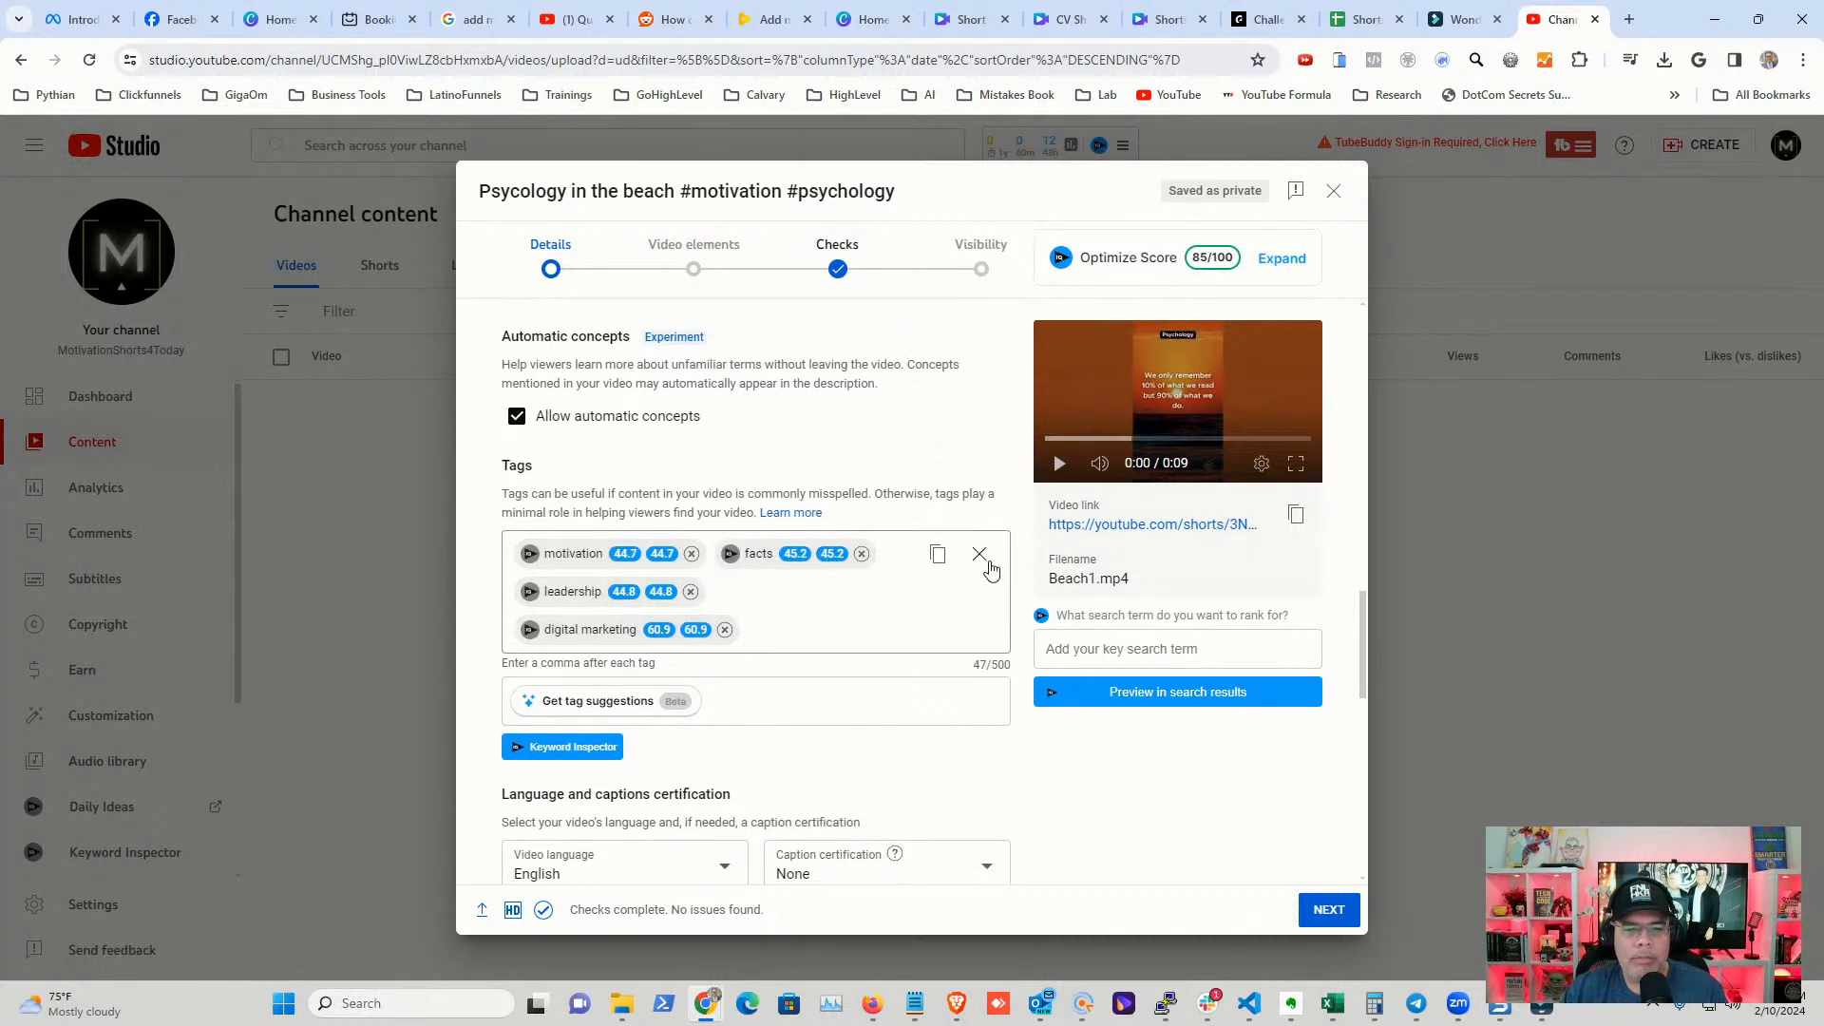
scroll(608, 482, down, 1)
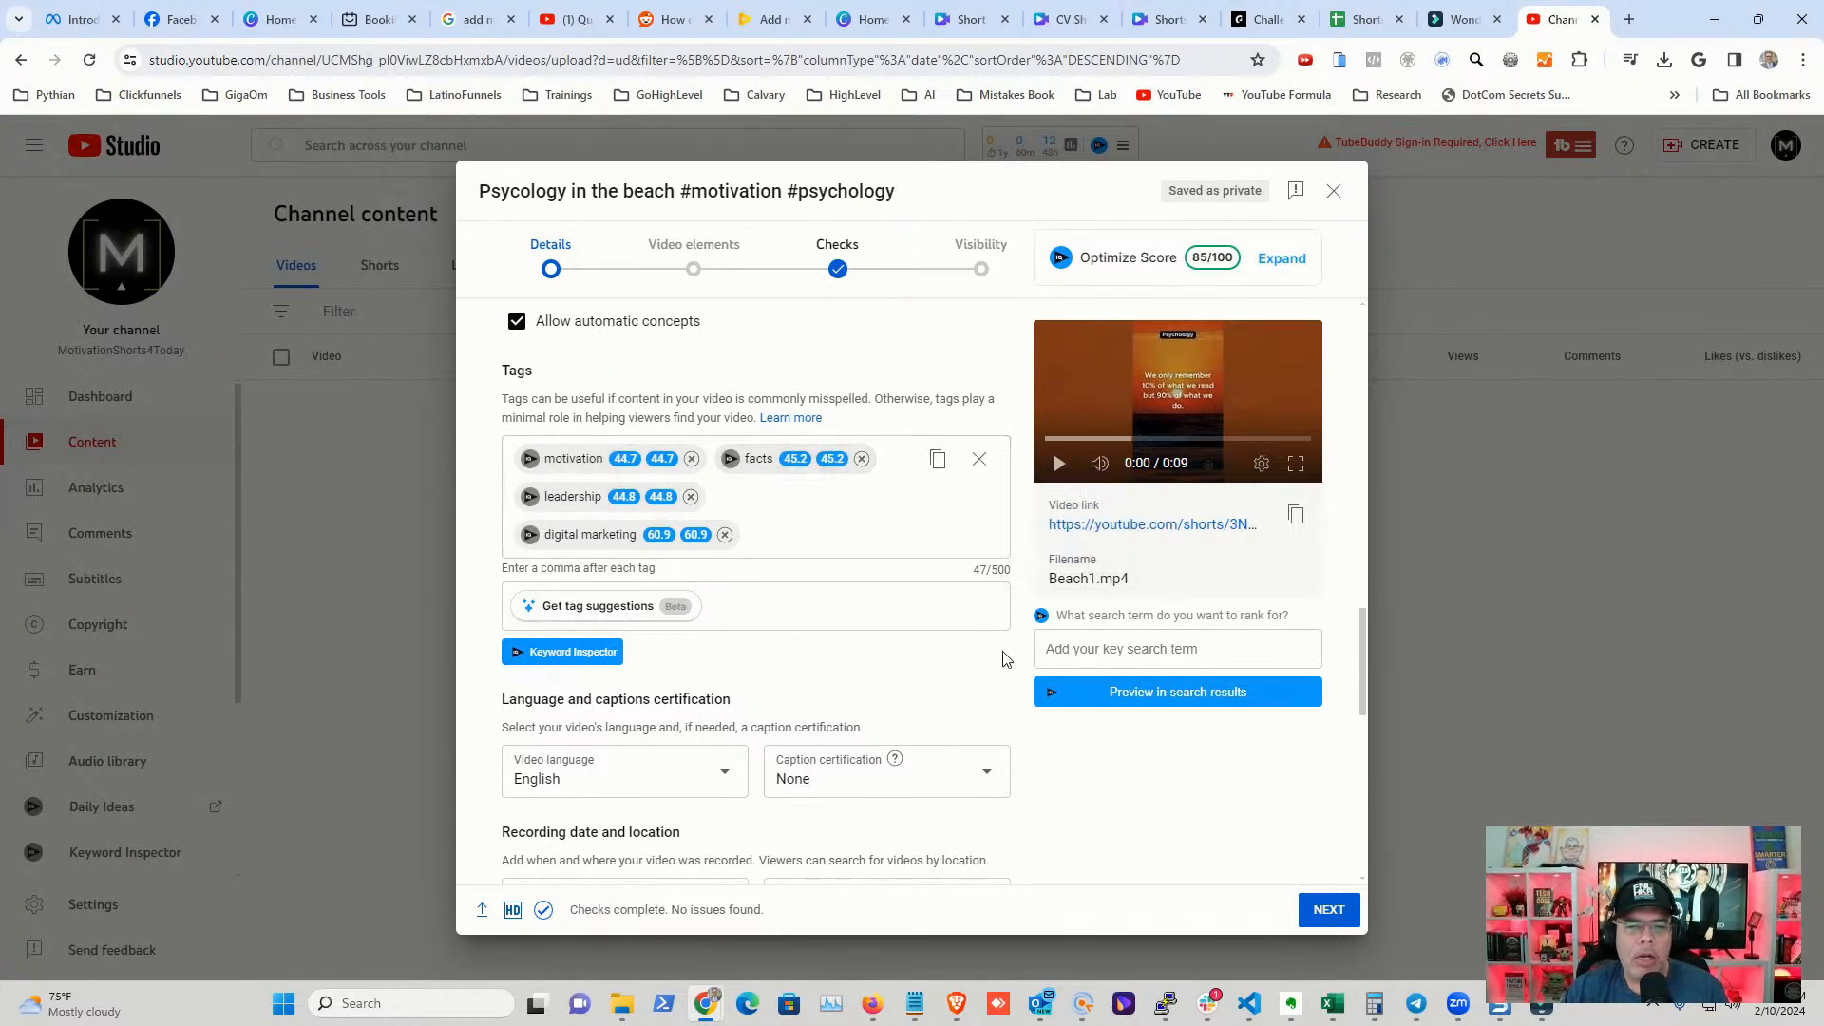
scroll(1035, 672, down, 2)
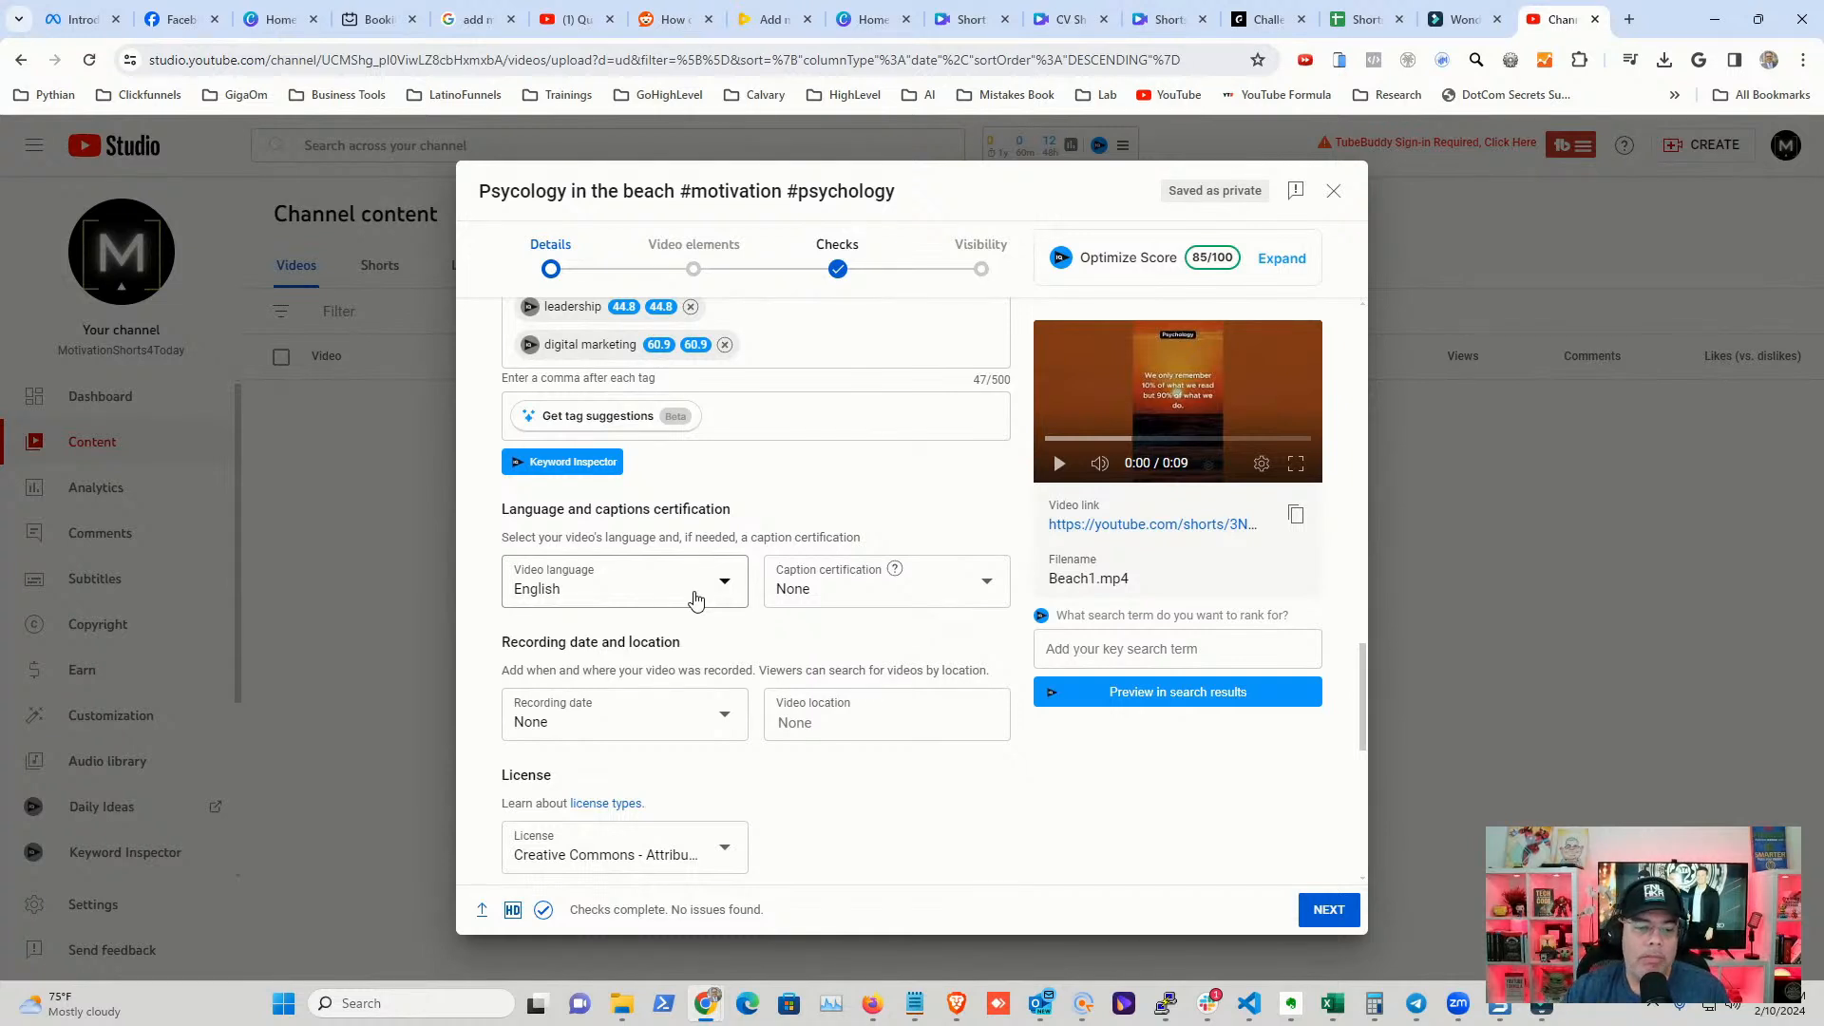
scroll(1017, 627, down, 4)
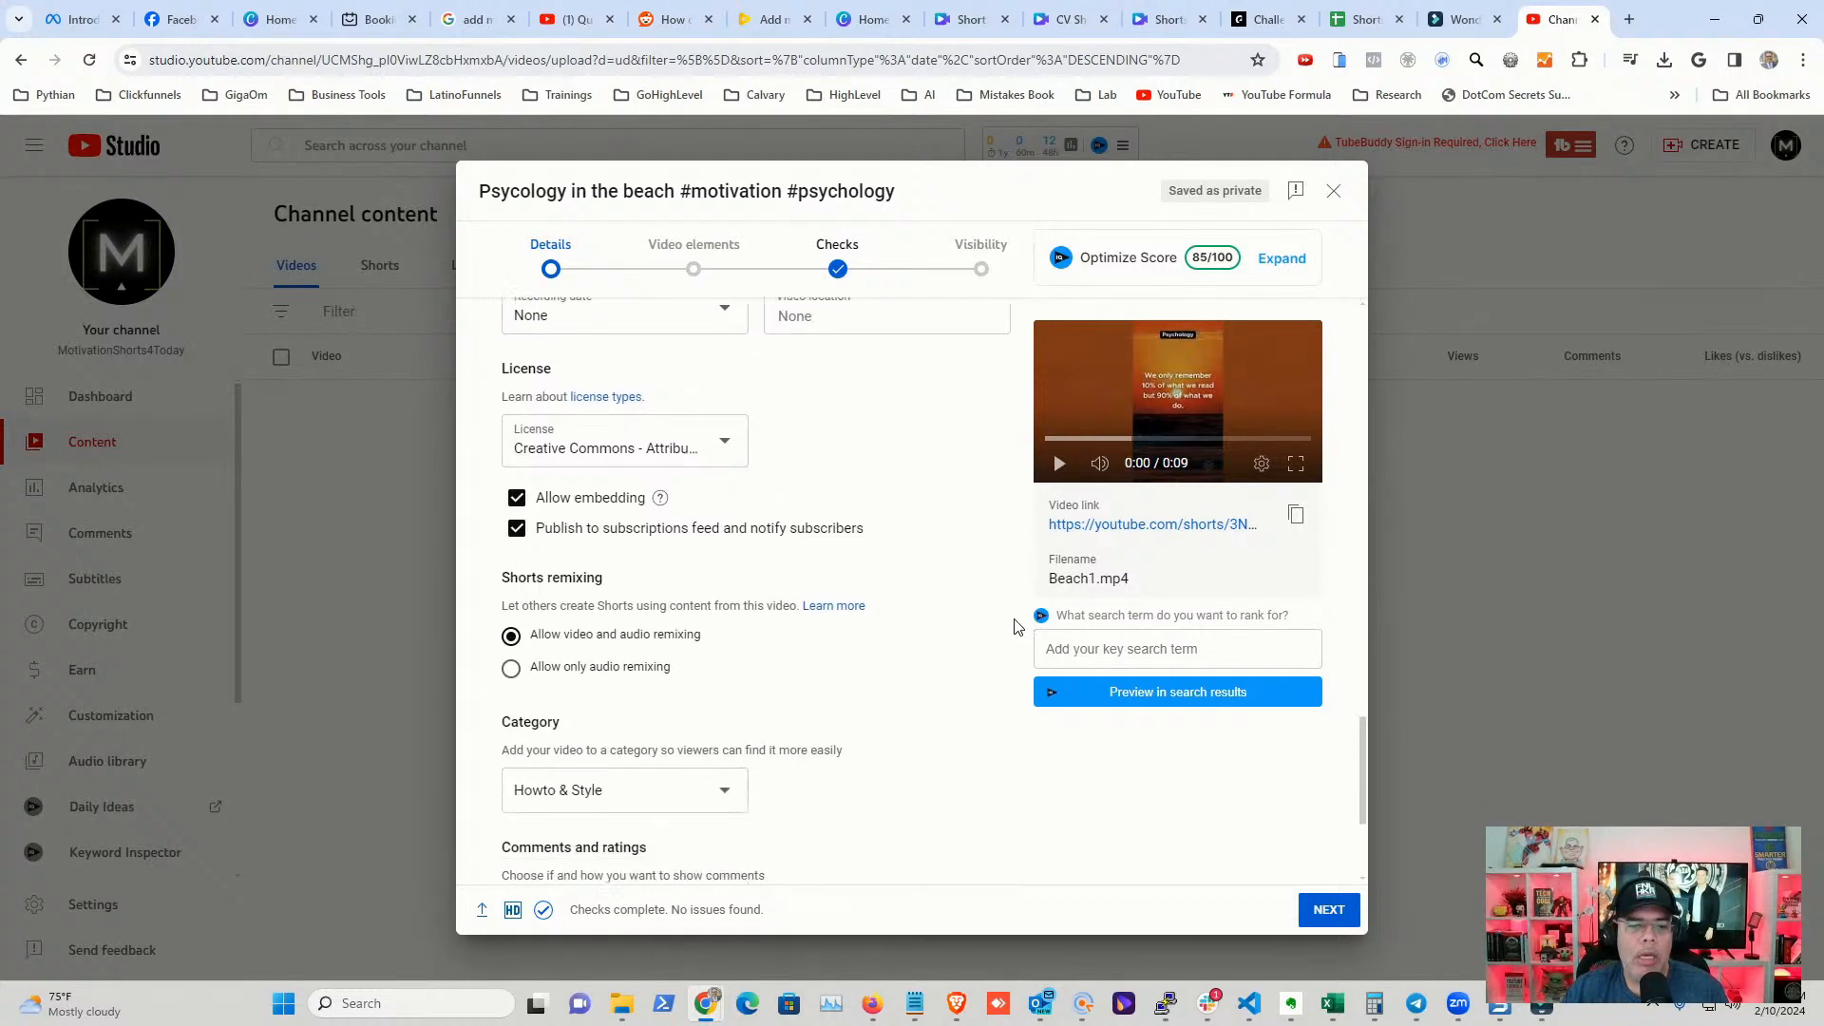
scroll(1017, 627, down, 3)
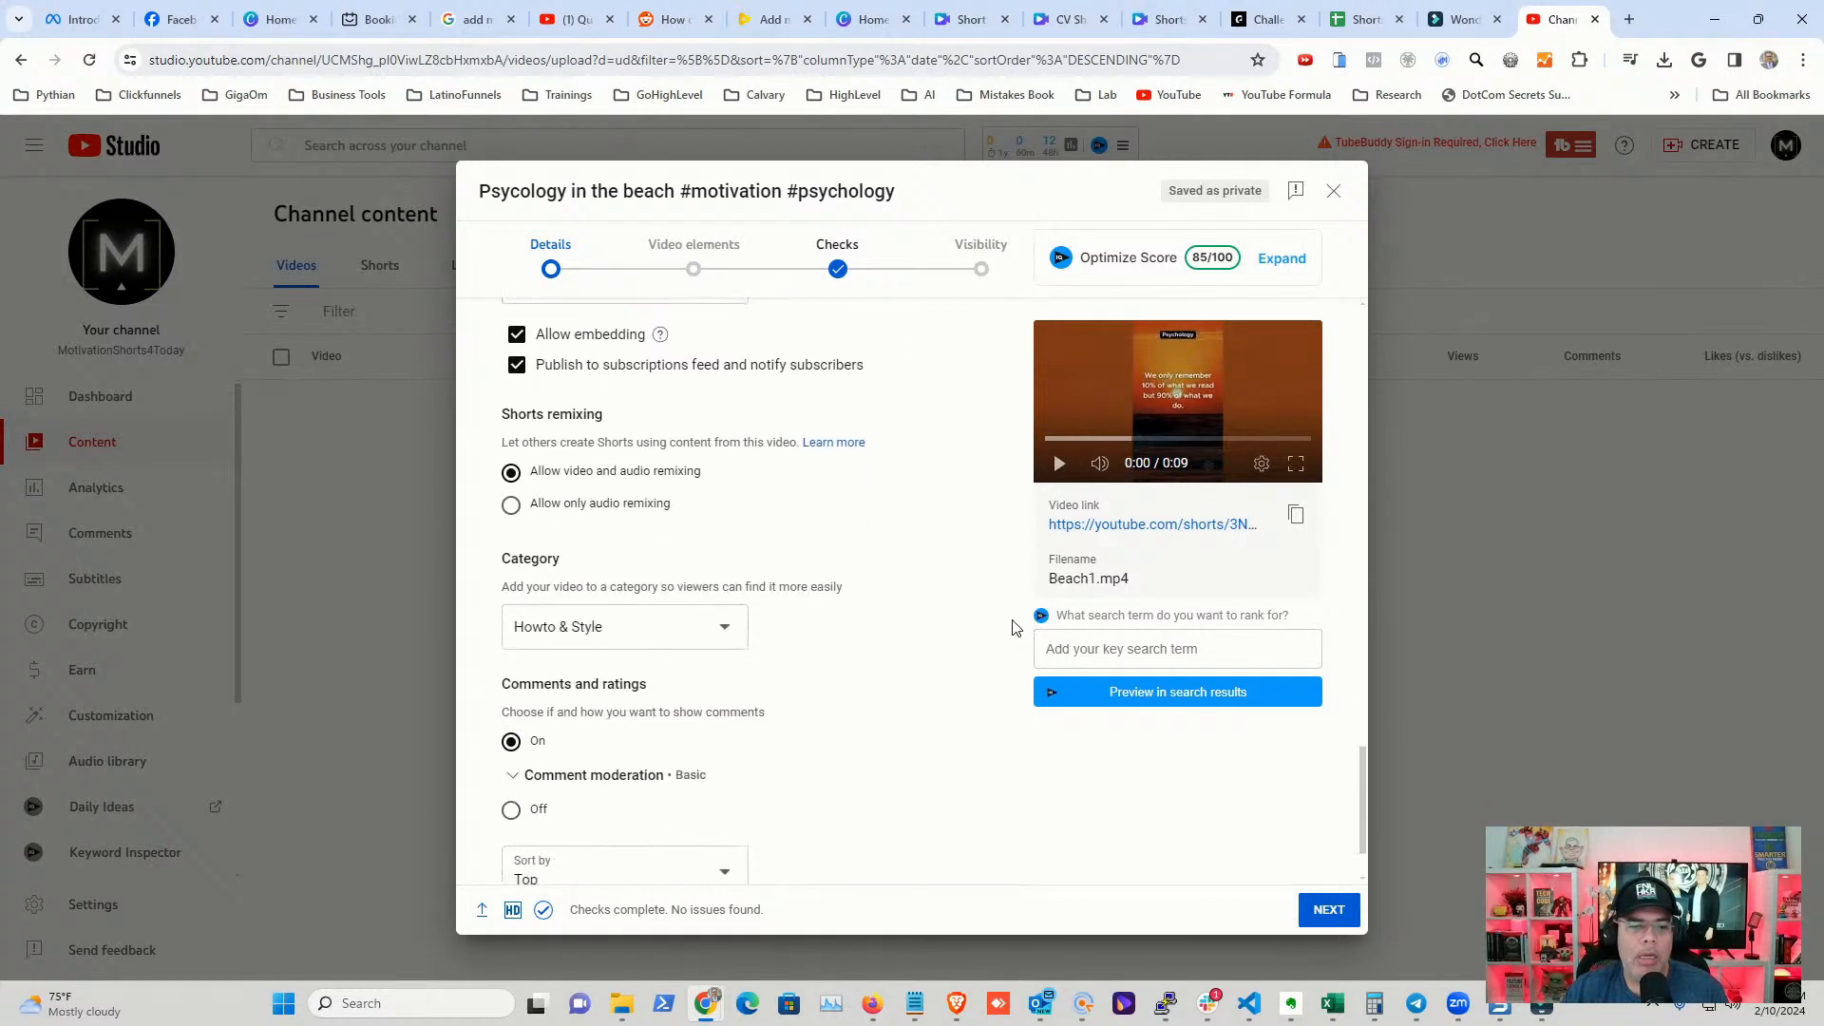
- Connect the existing short "Creativity does not look for perfection" as the related video and continue to the checks
click(1309, 910)
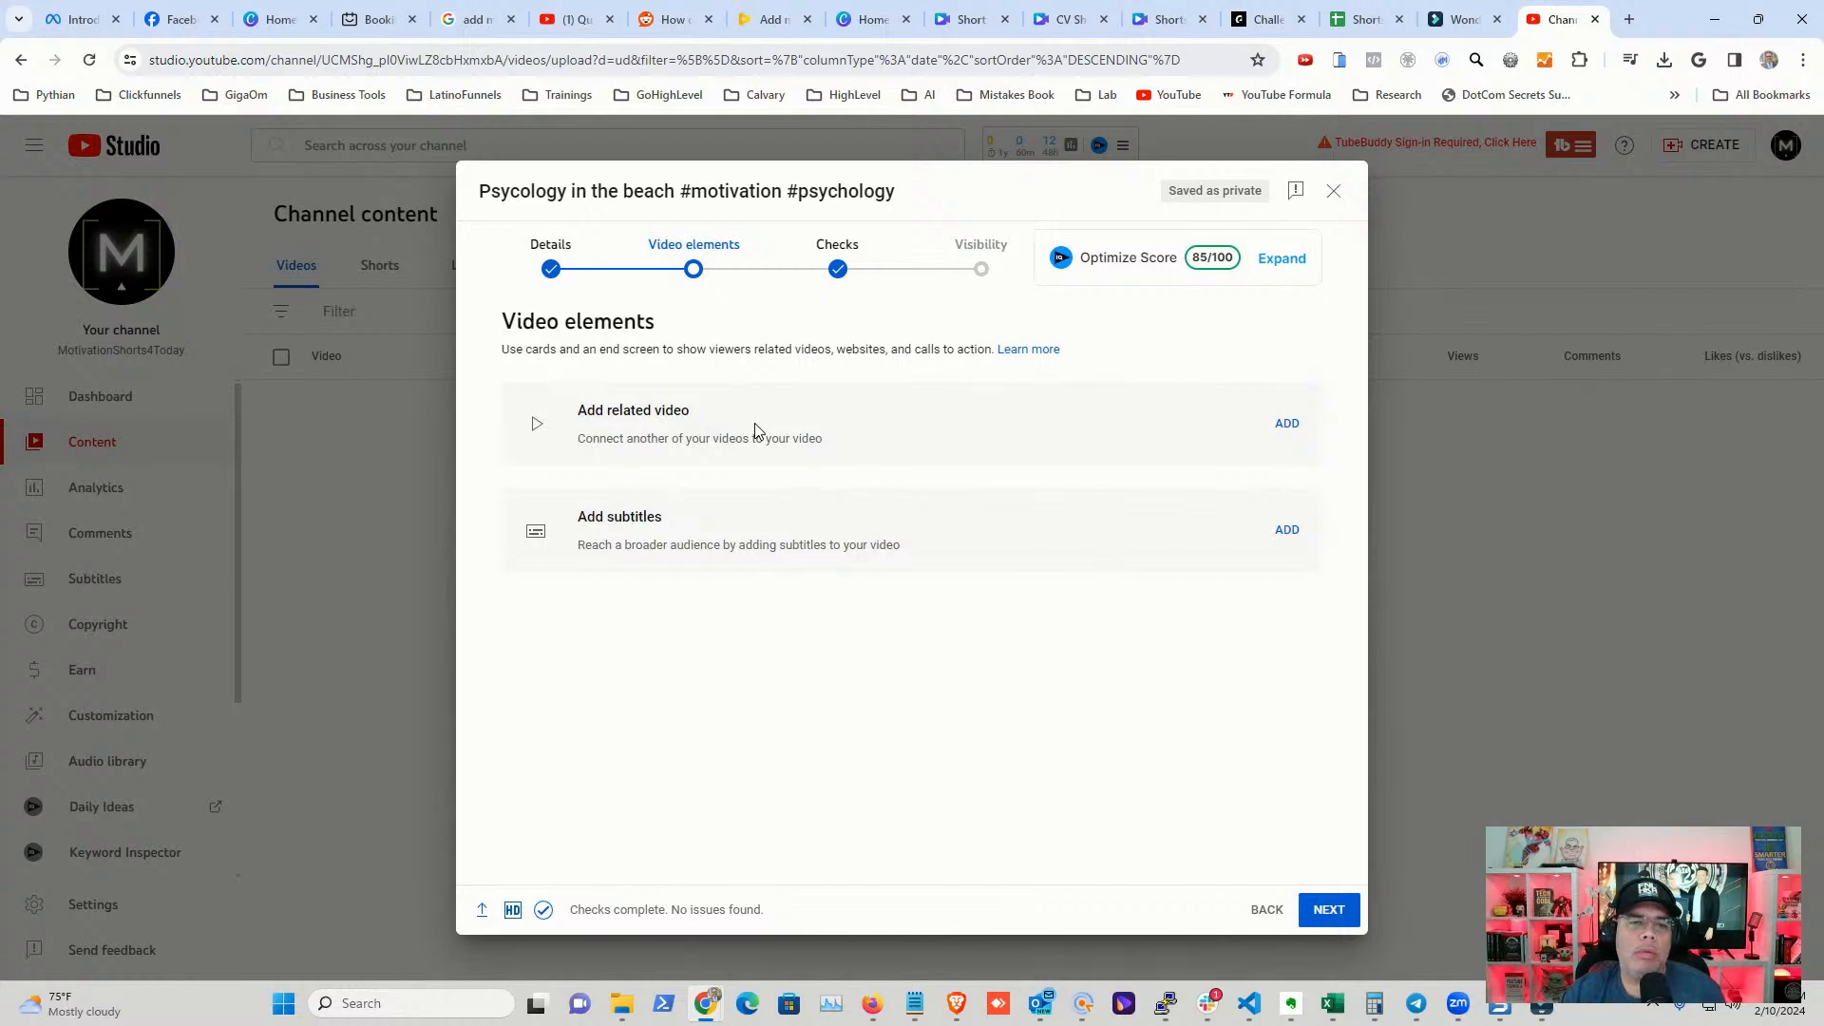
click(1287, 426)
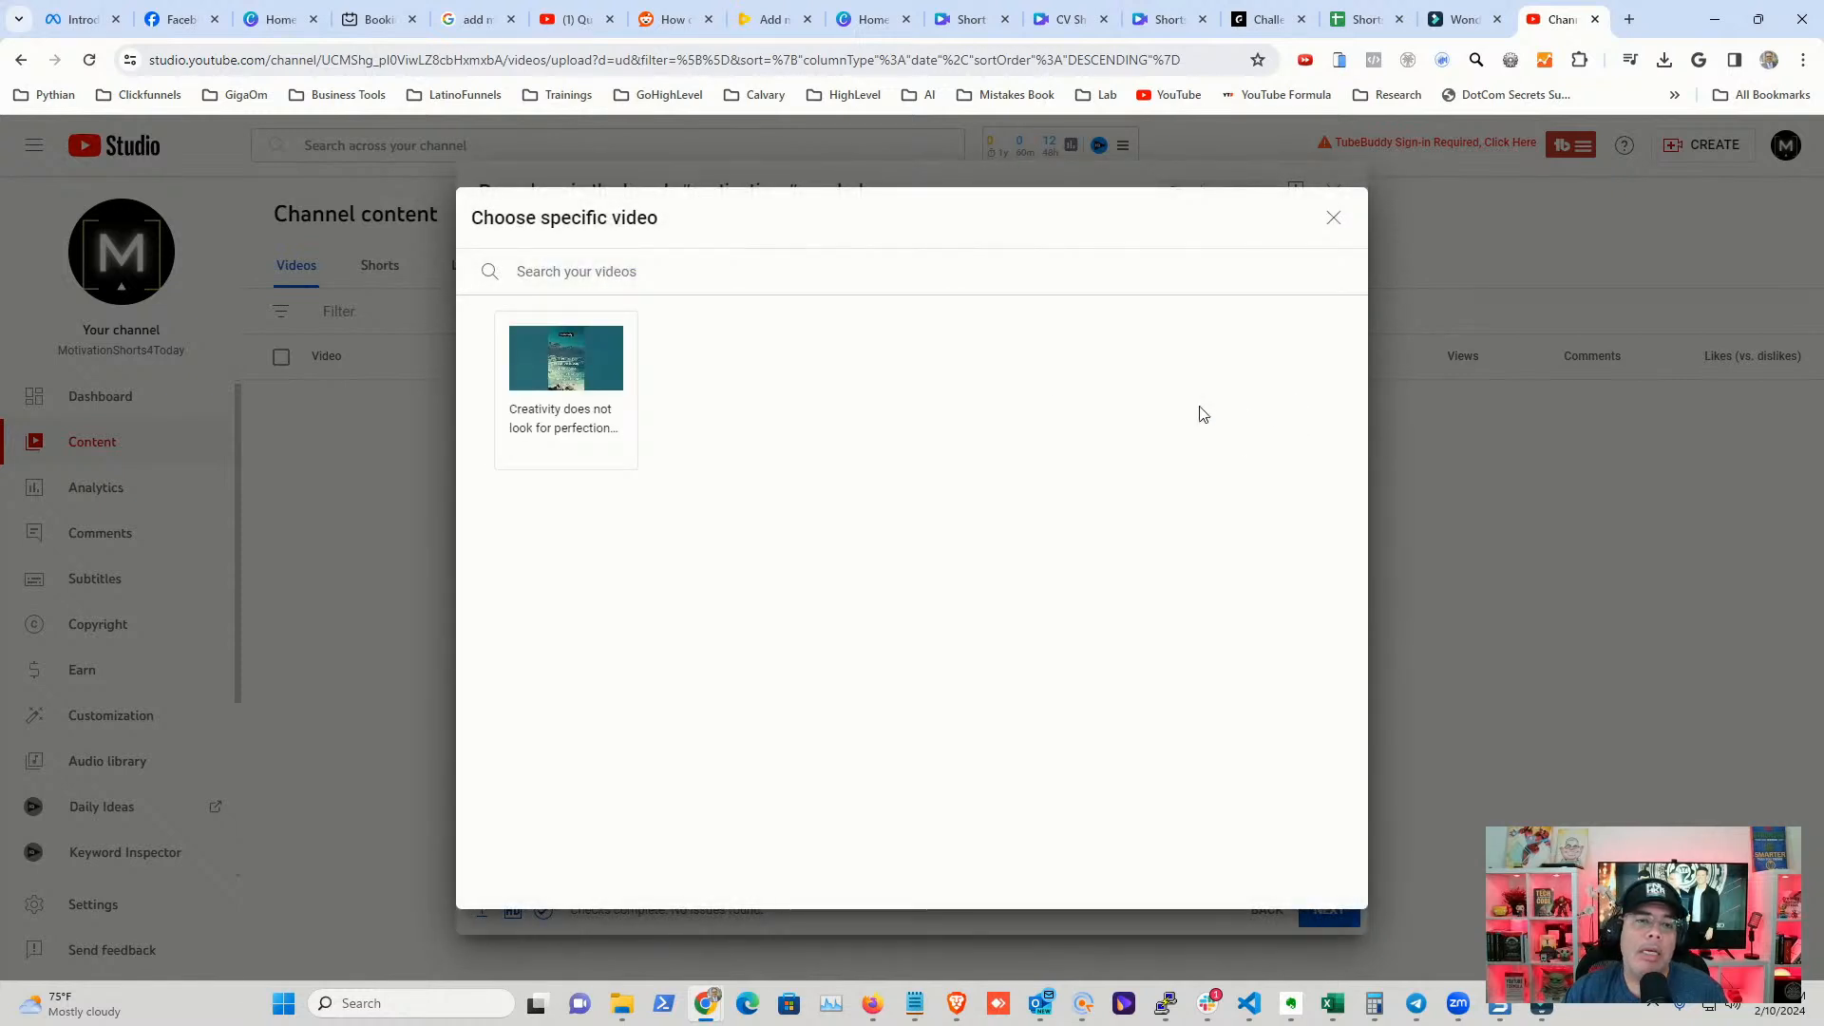
click(562, 375)
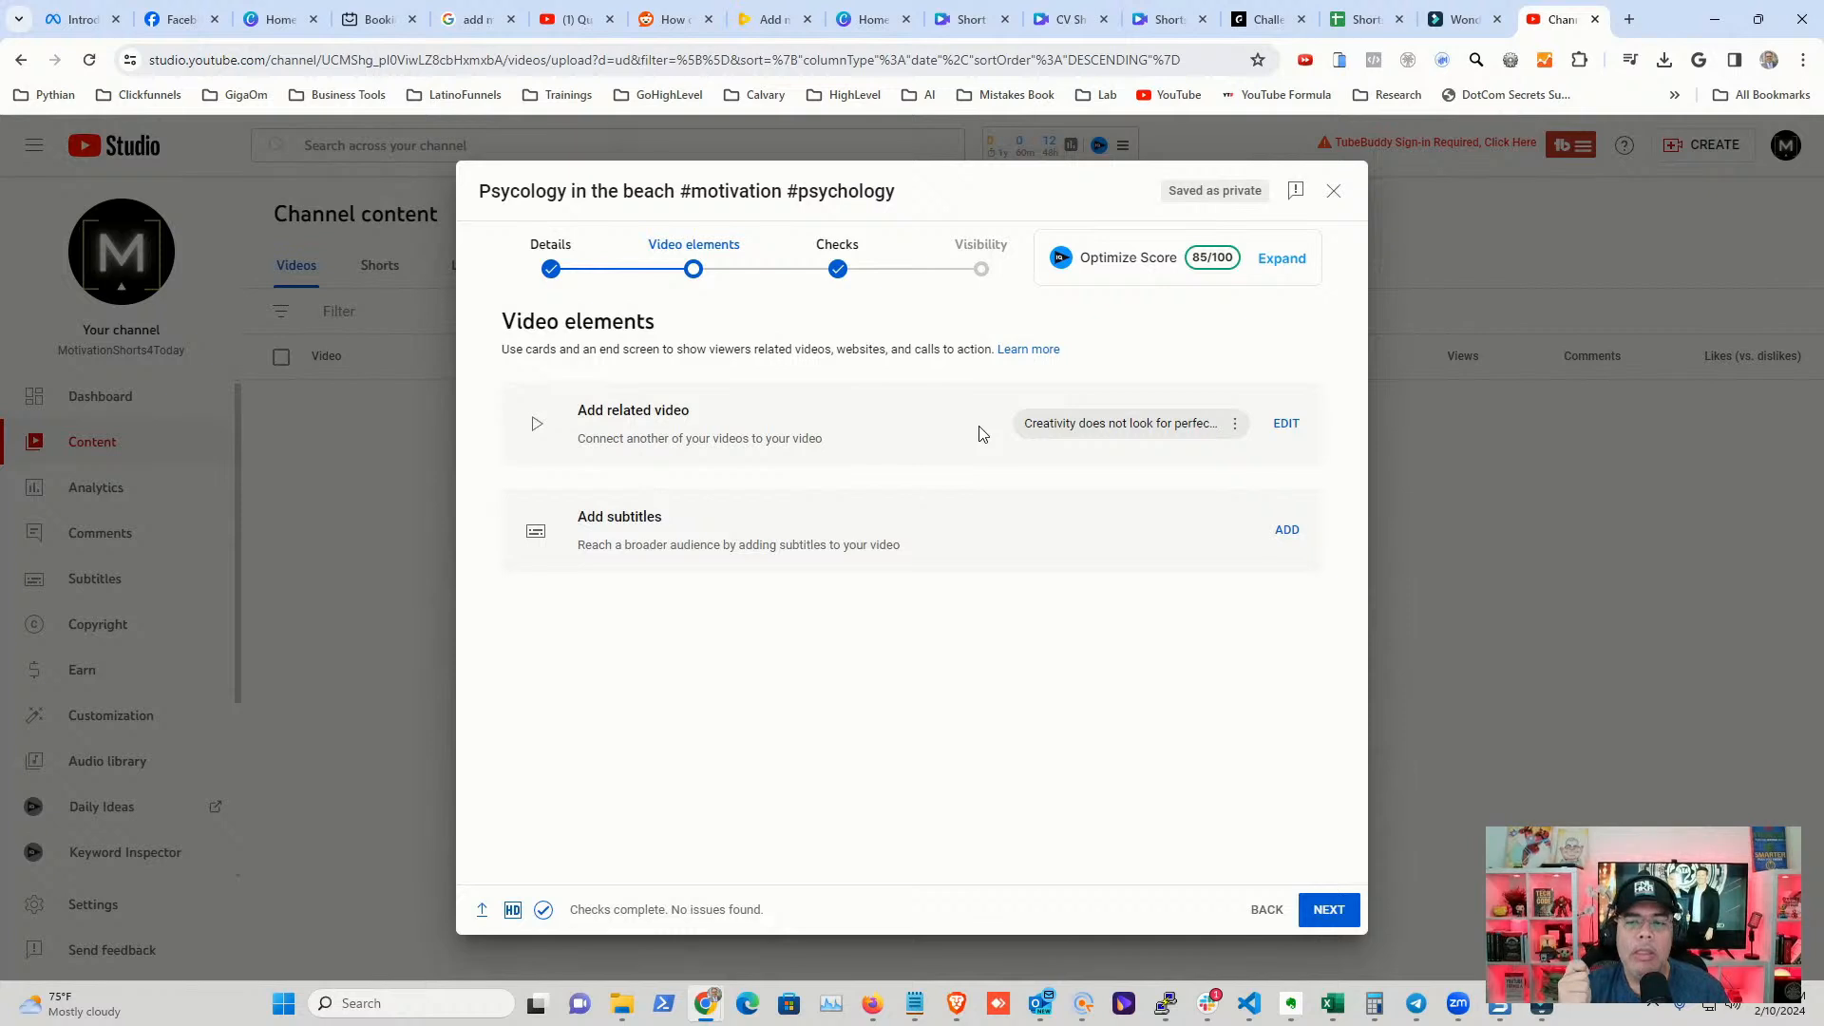
click(1330, 909)
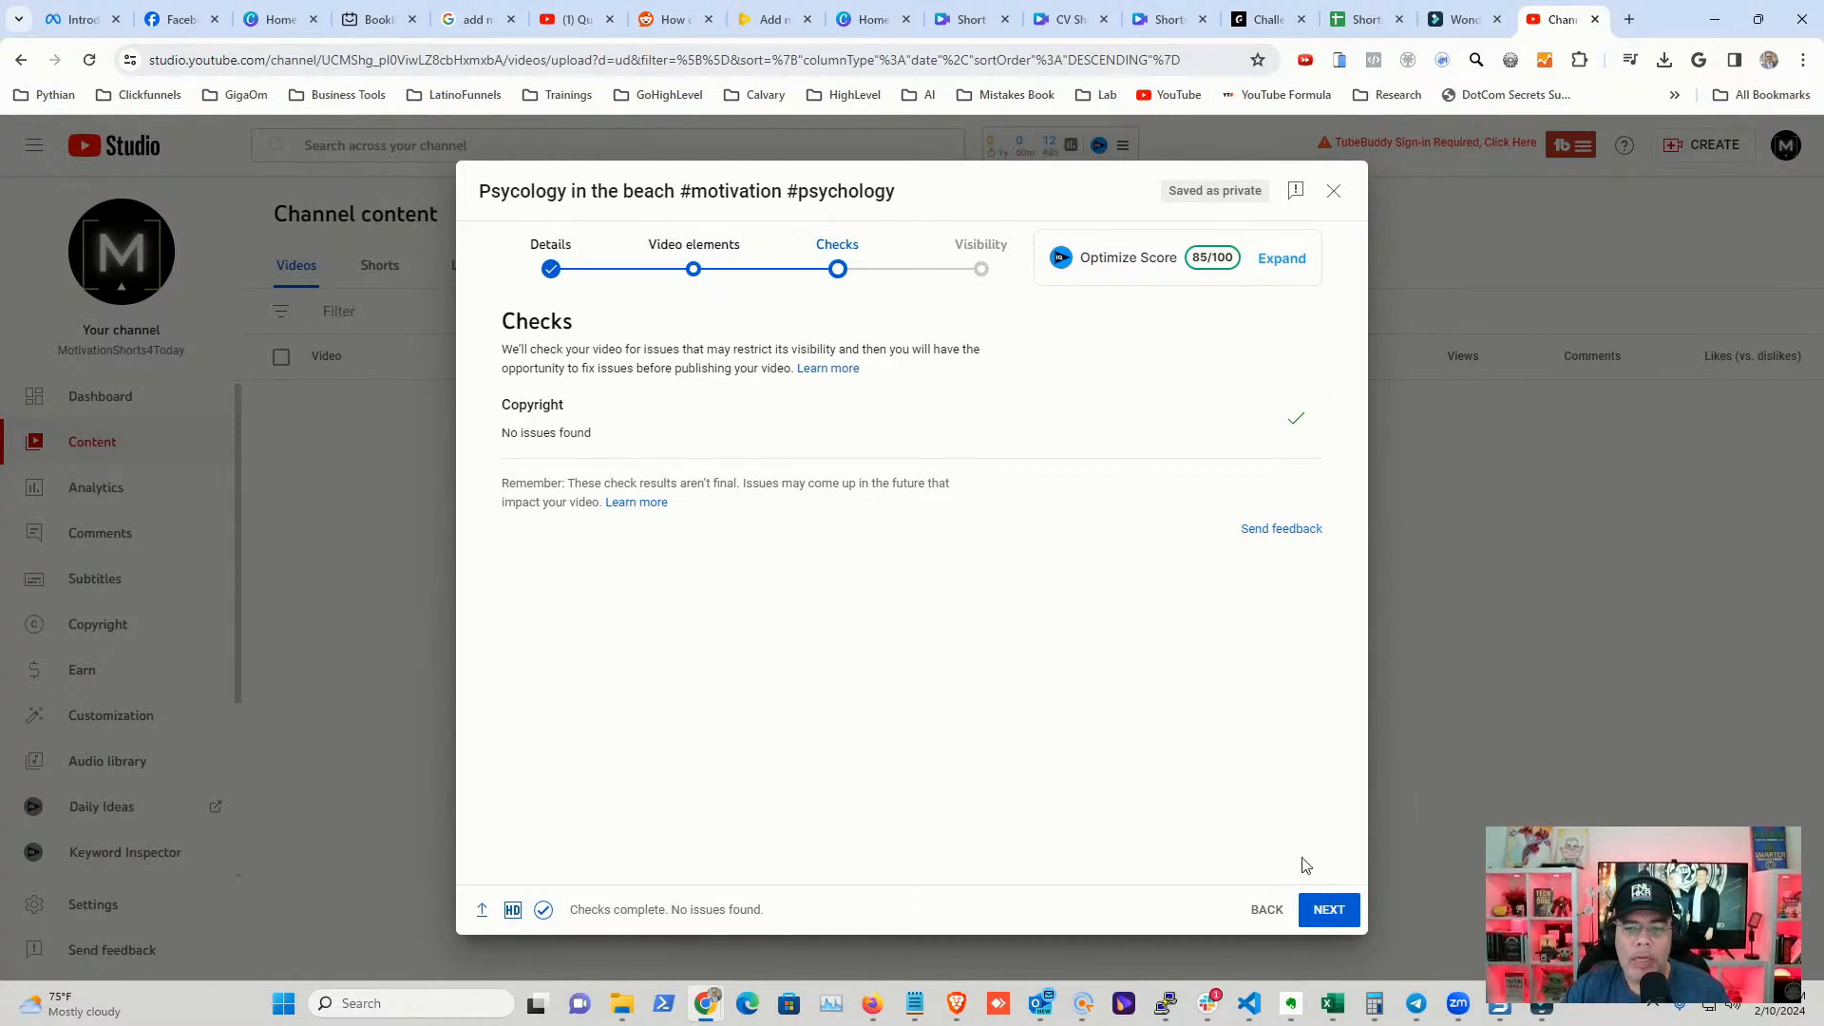
- Schedule the short to go public on Feb 11, 2024 at 6:00 AM and dismiss the scheduling confirmation
click(1331, 911)
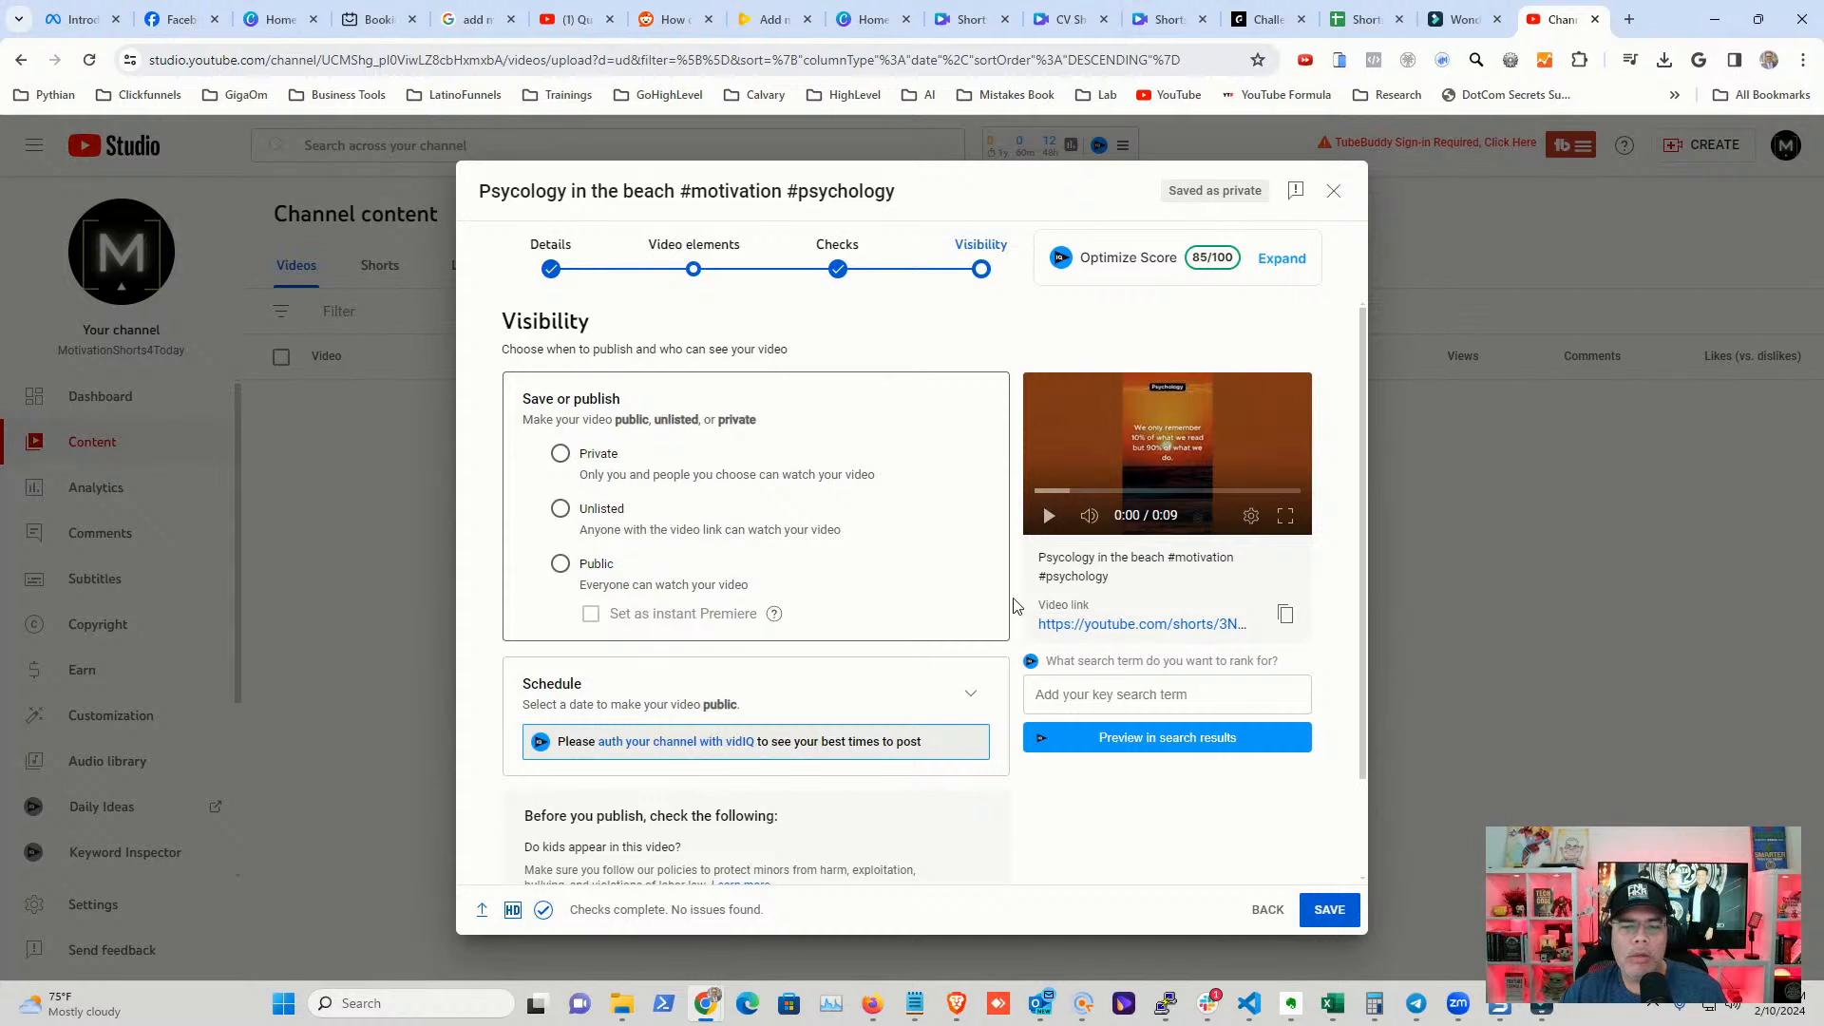
scroll(1014, 606, down, 2)
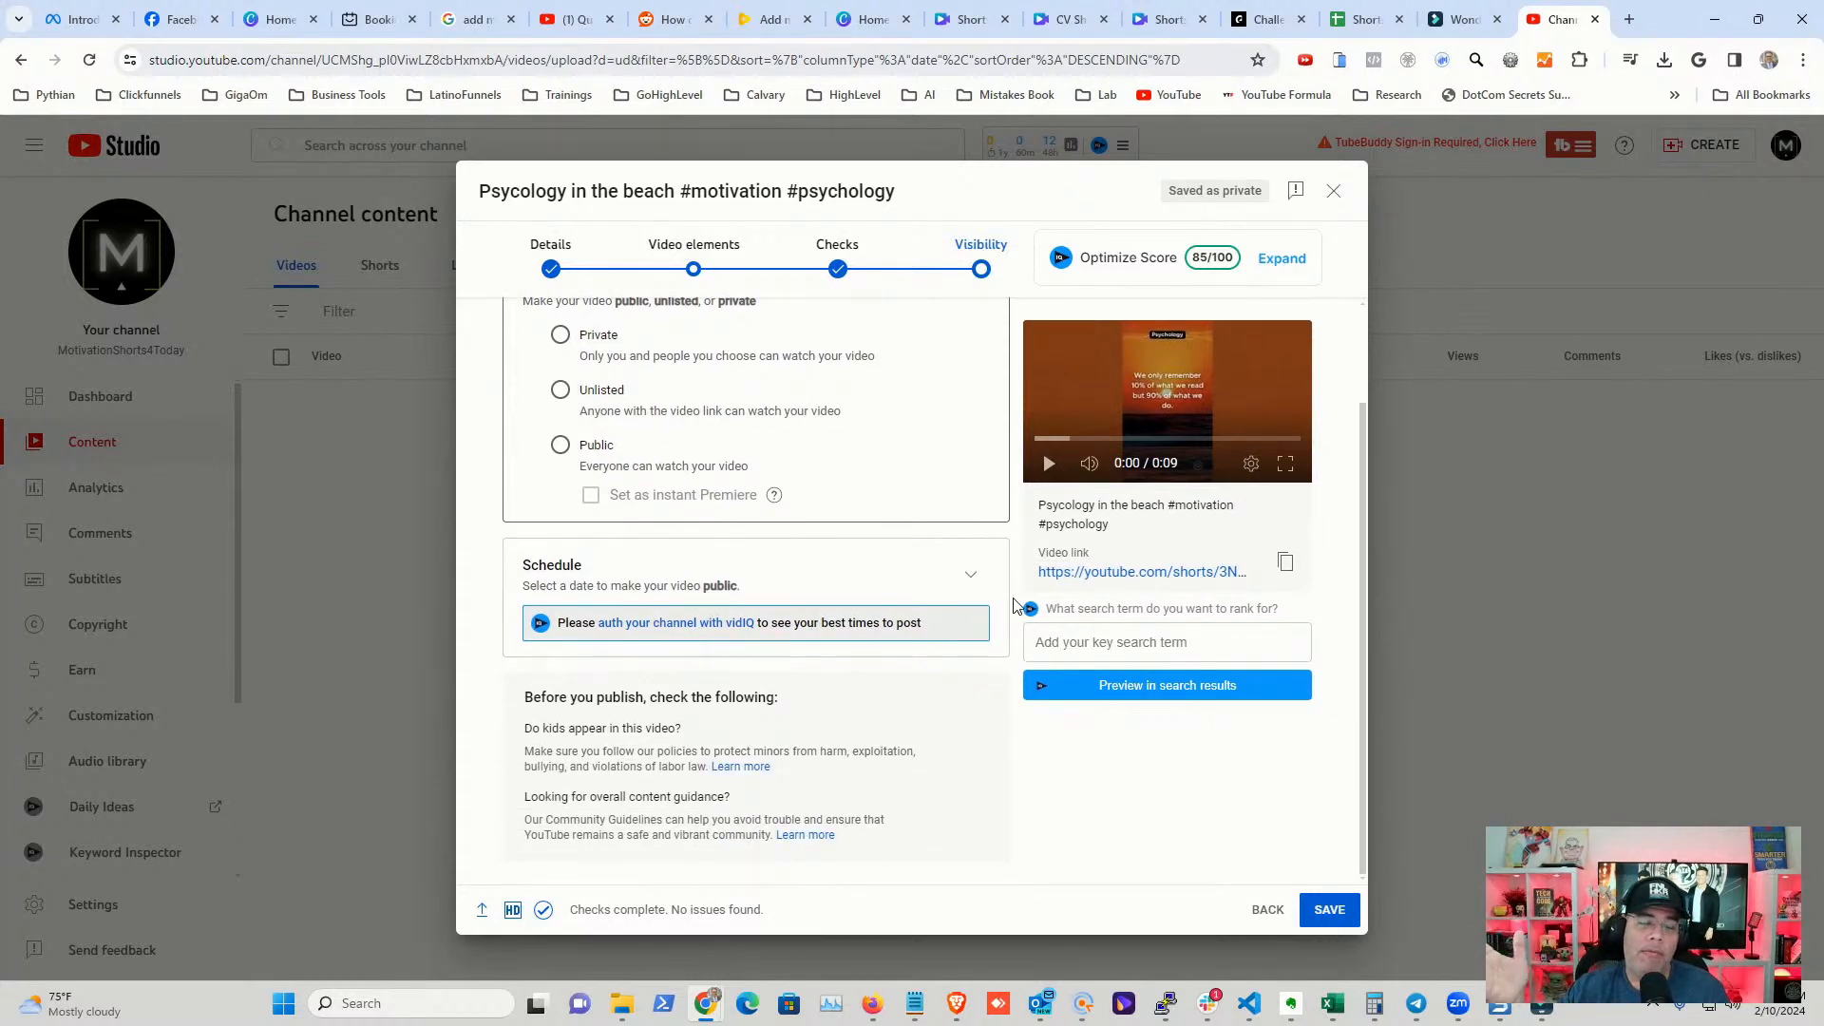
click(969, 575)
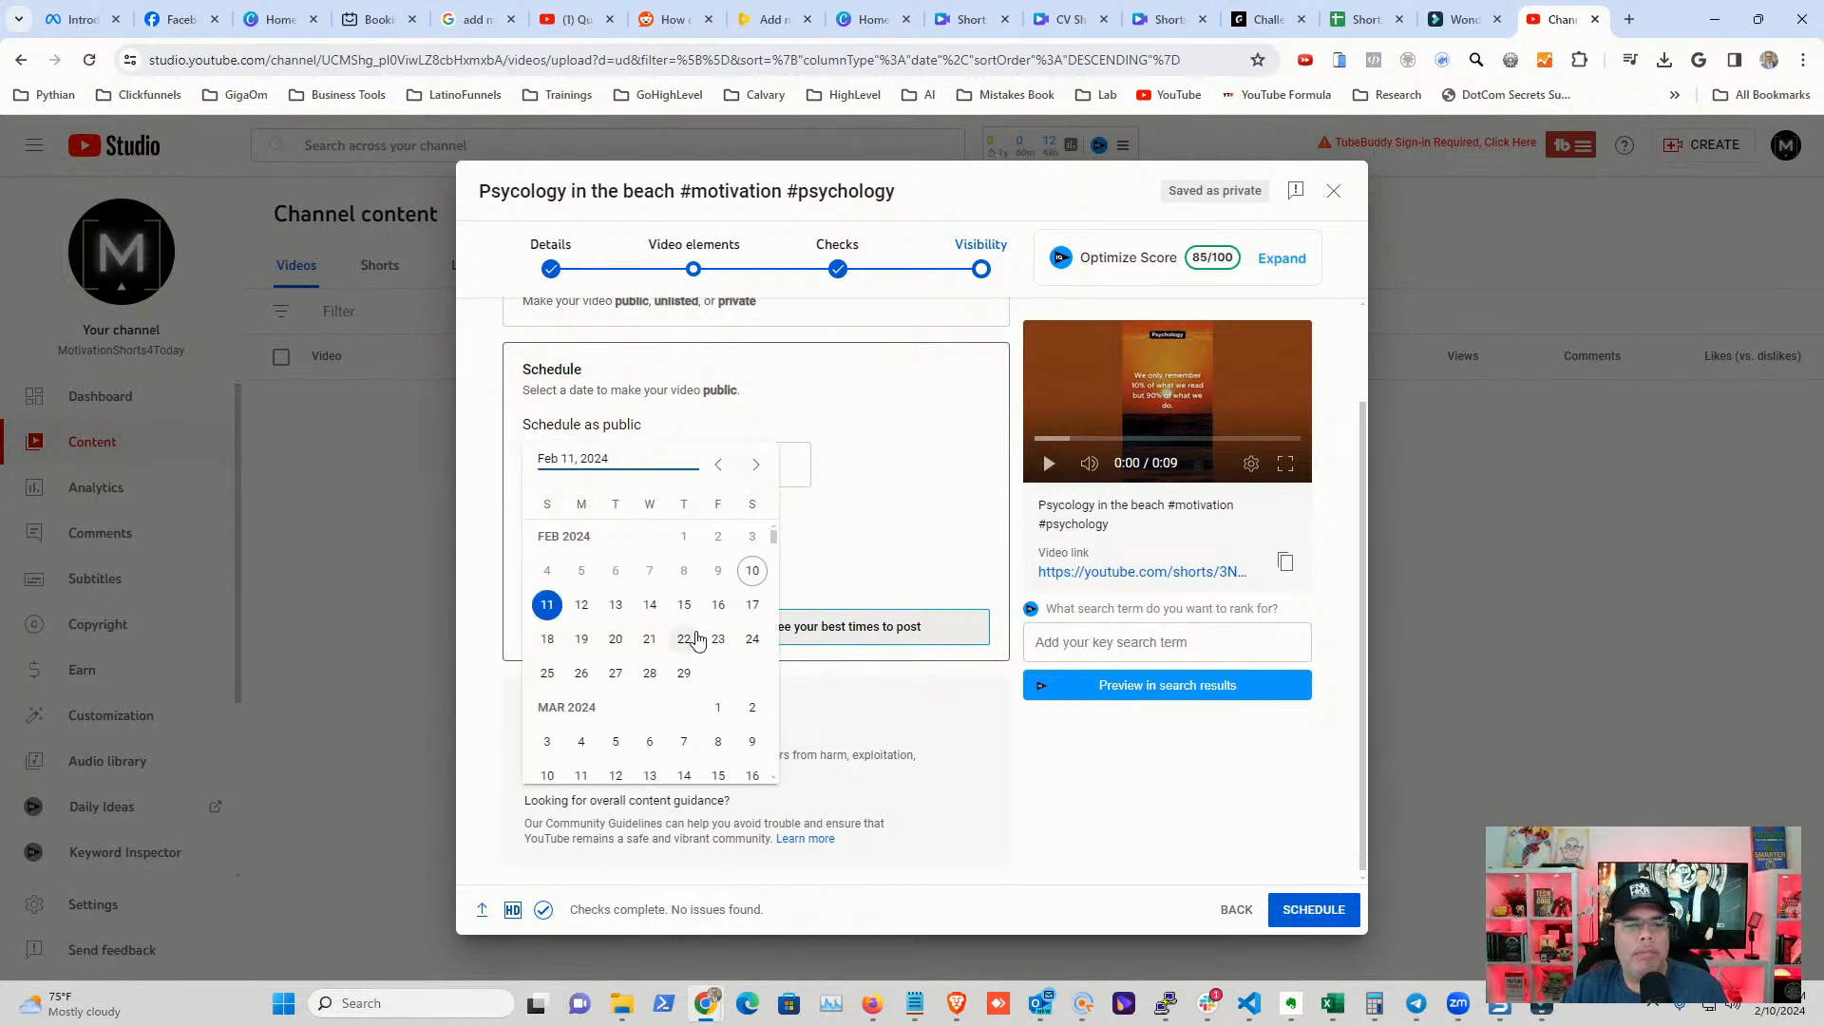
click(547, 613)
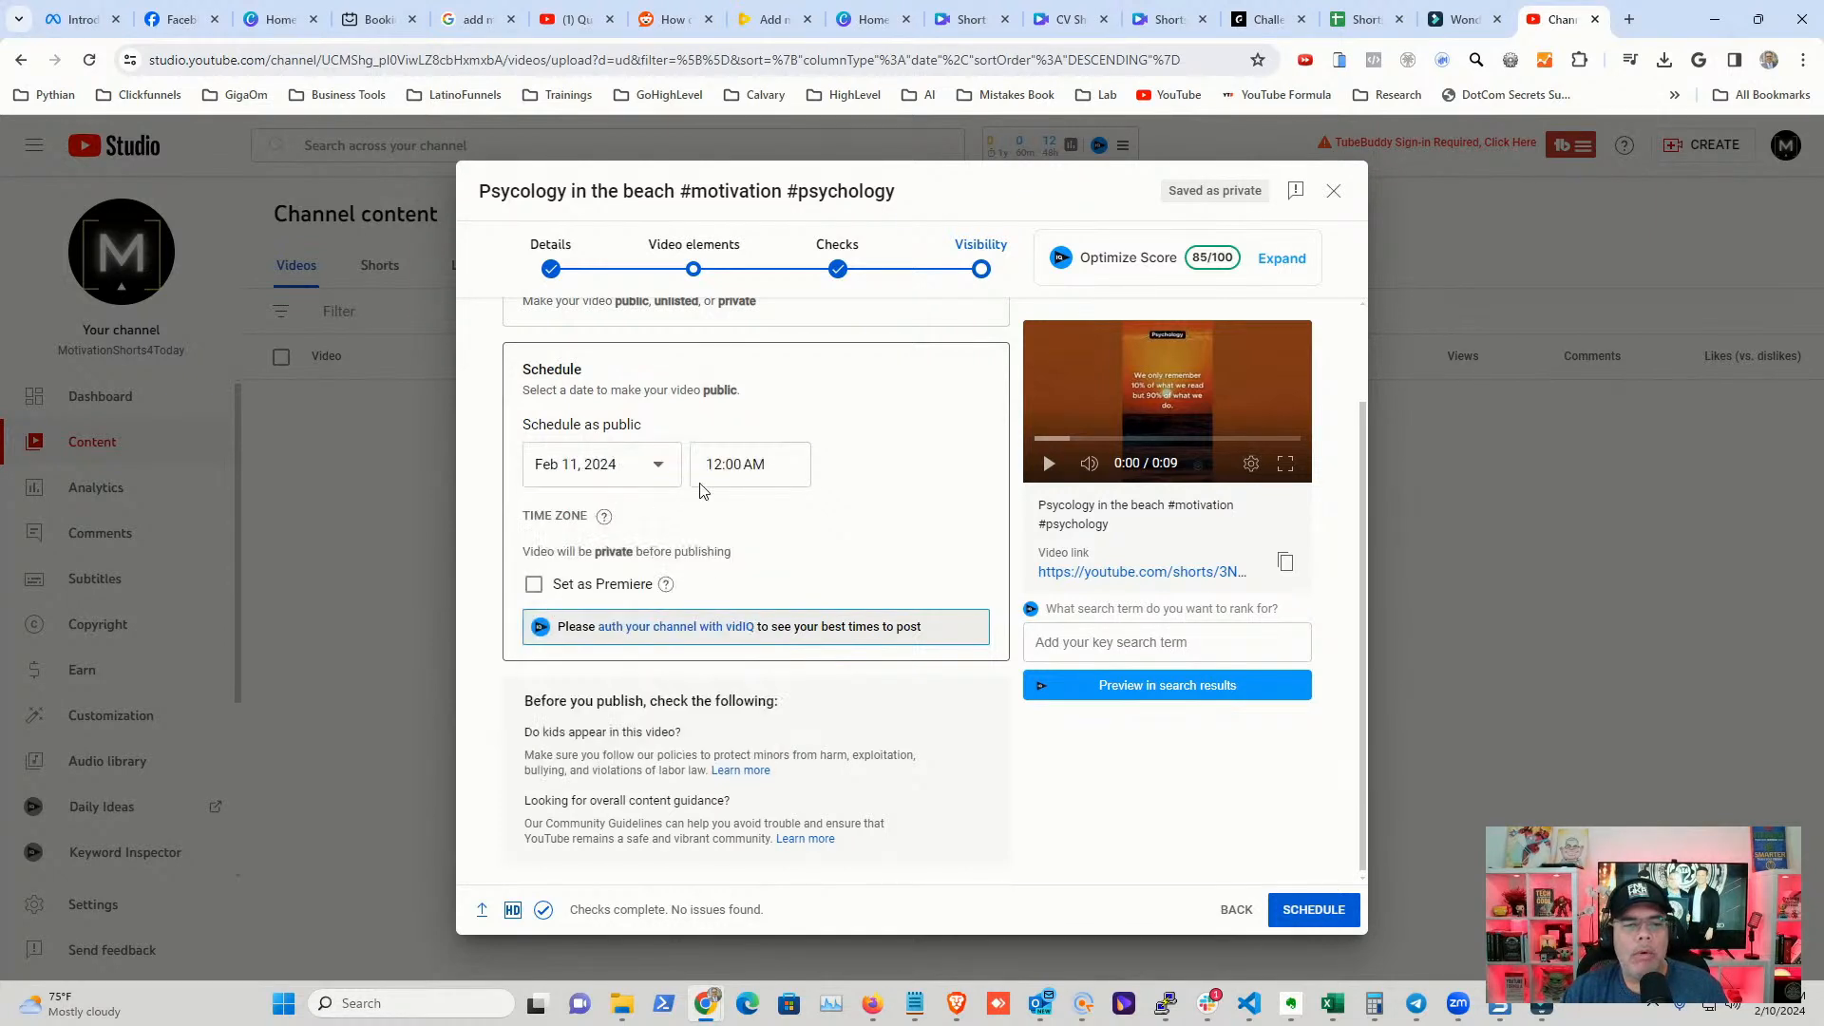
click(742, 464)
scroll(765, 642, down, 6)
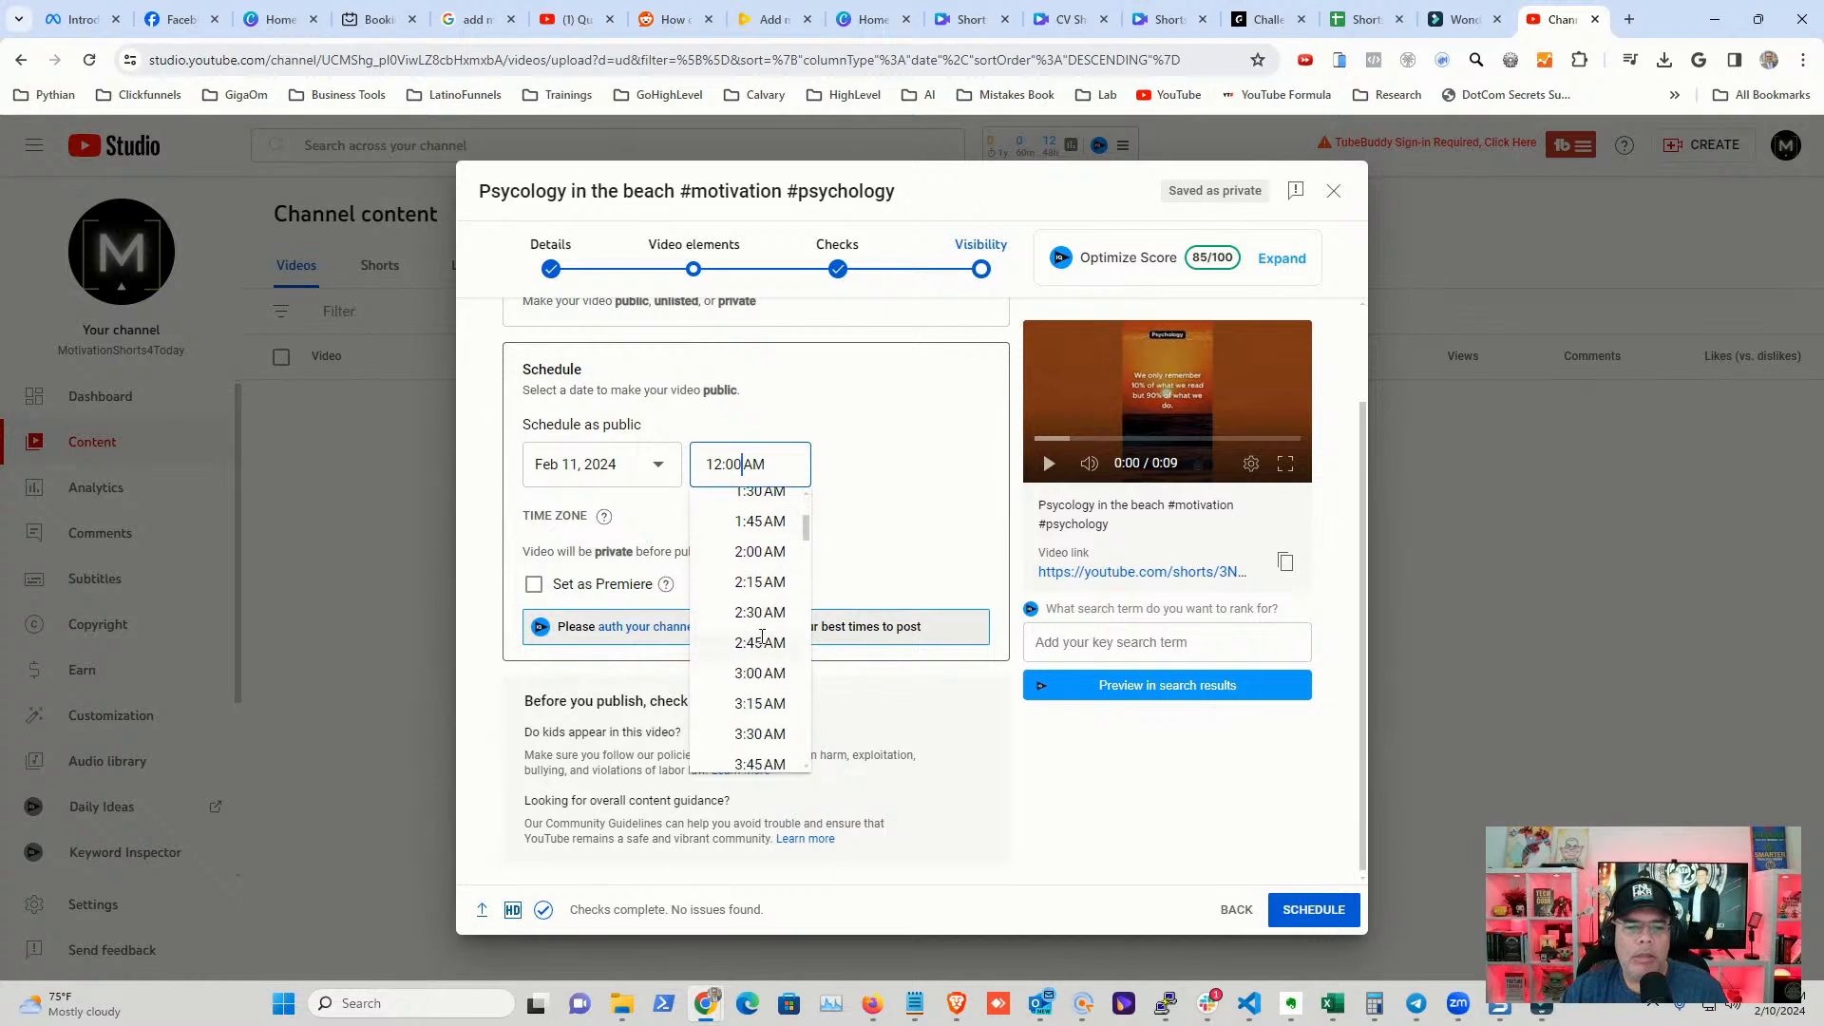
click(759, 657)
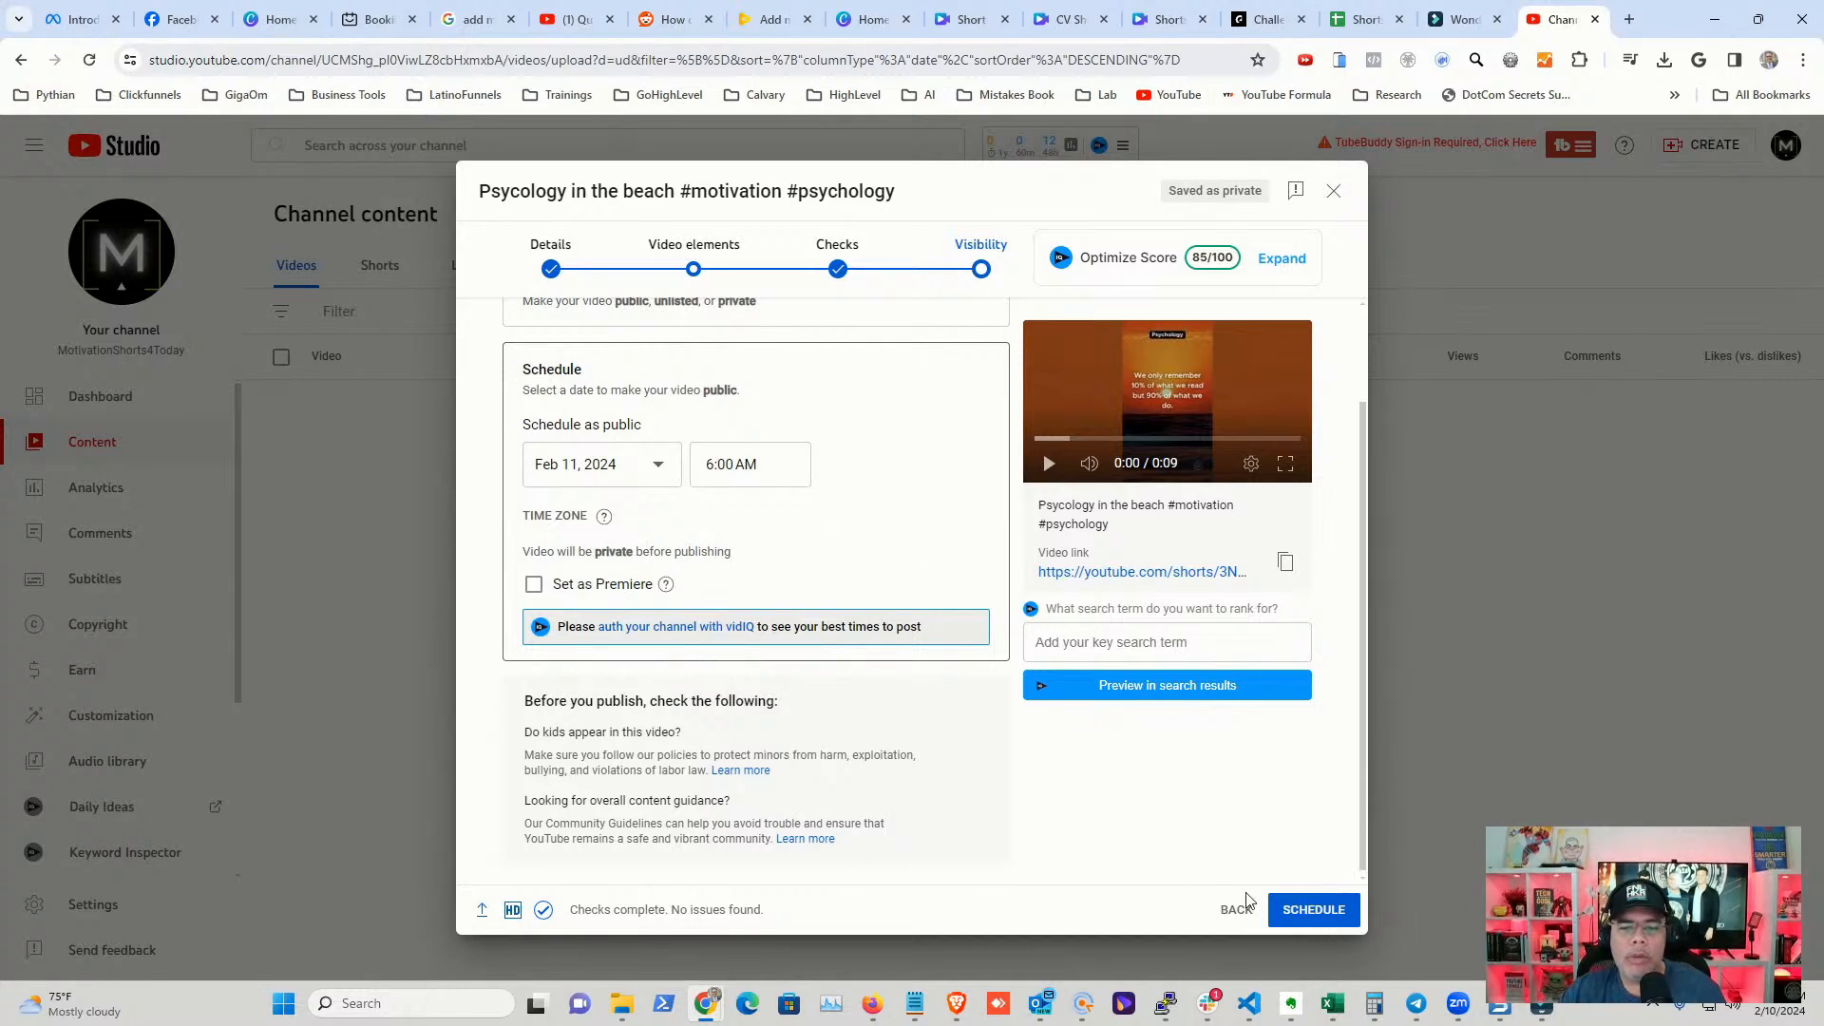
click(1322, 916)
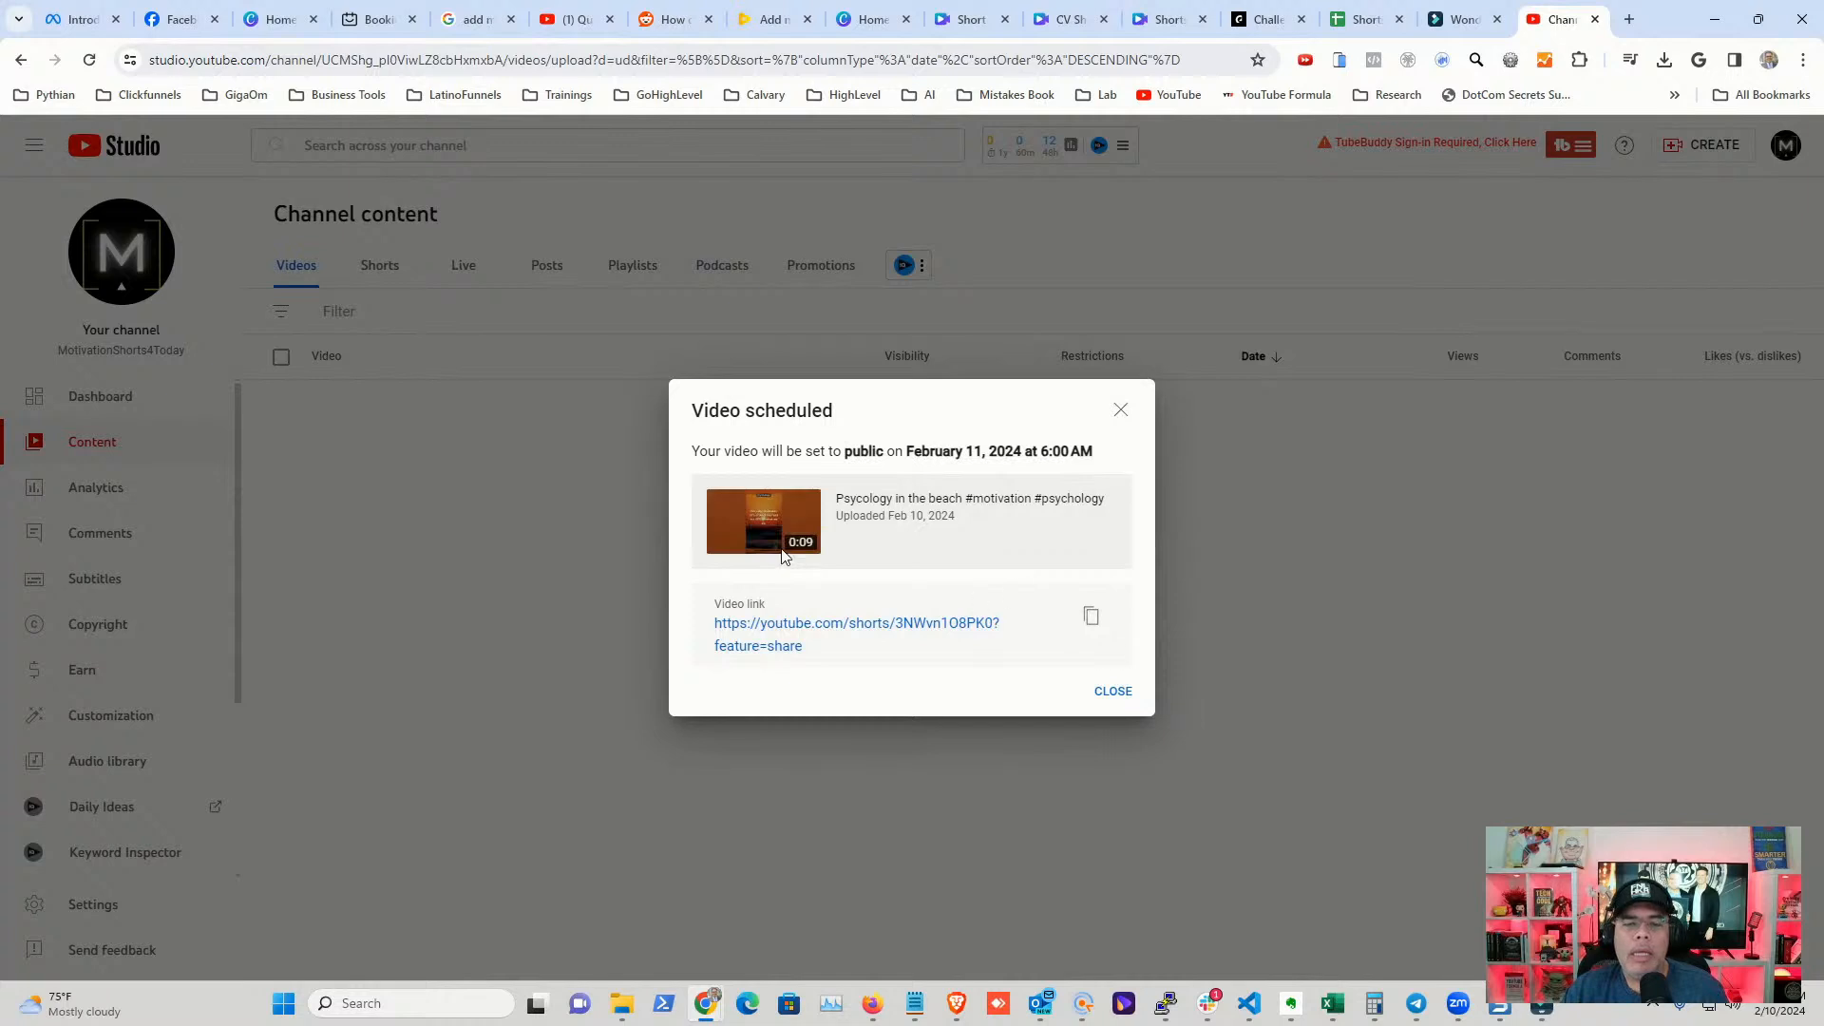
click(1118, 692)
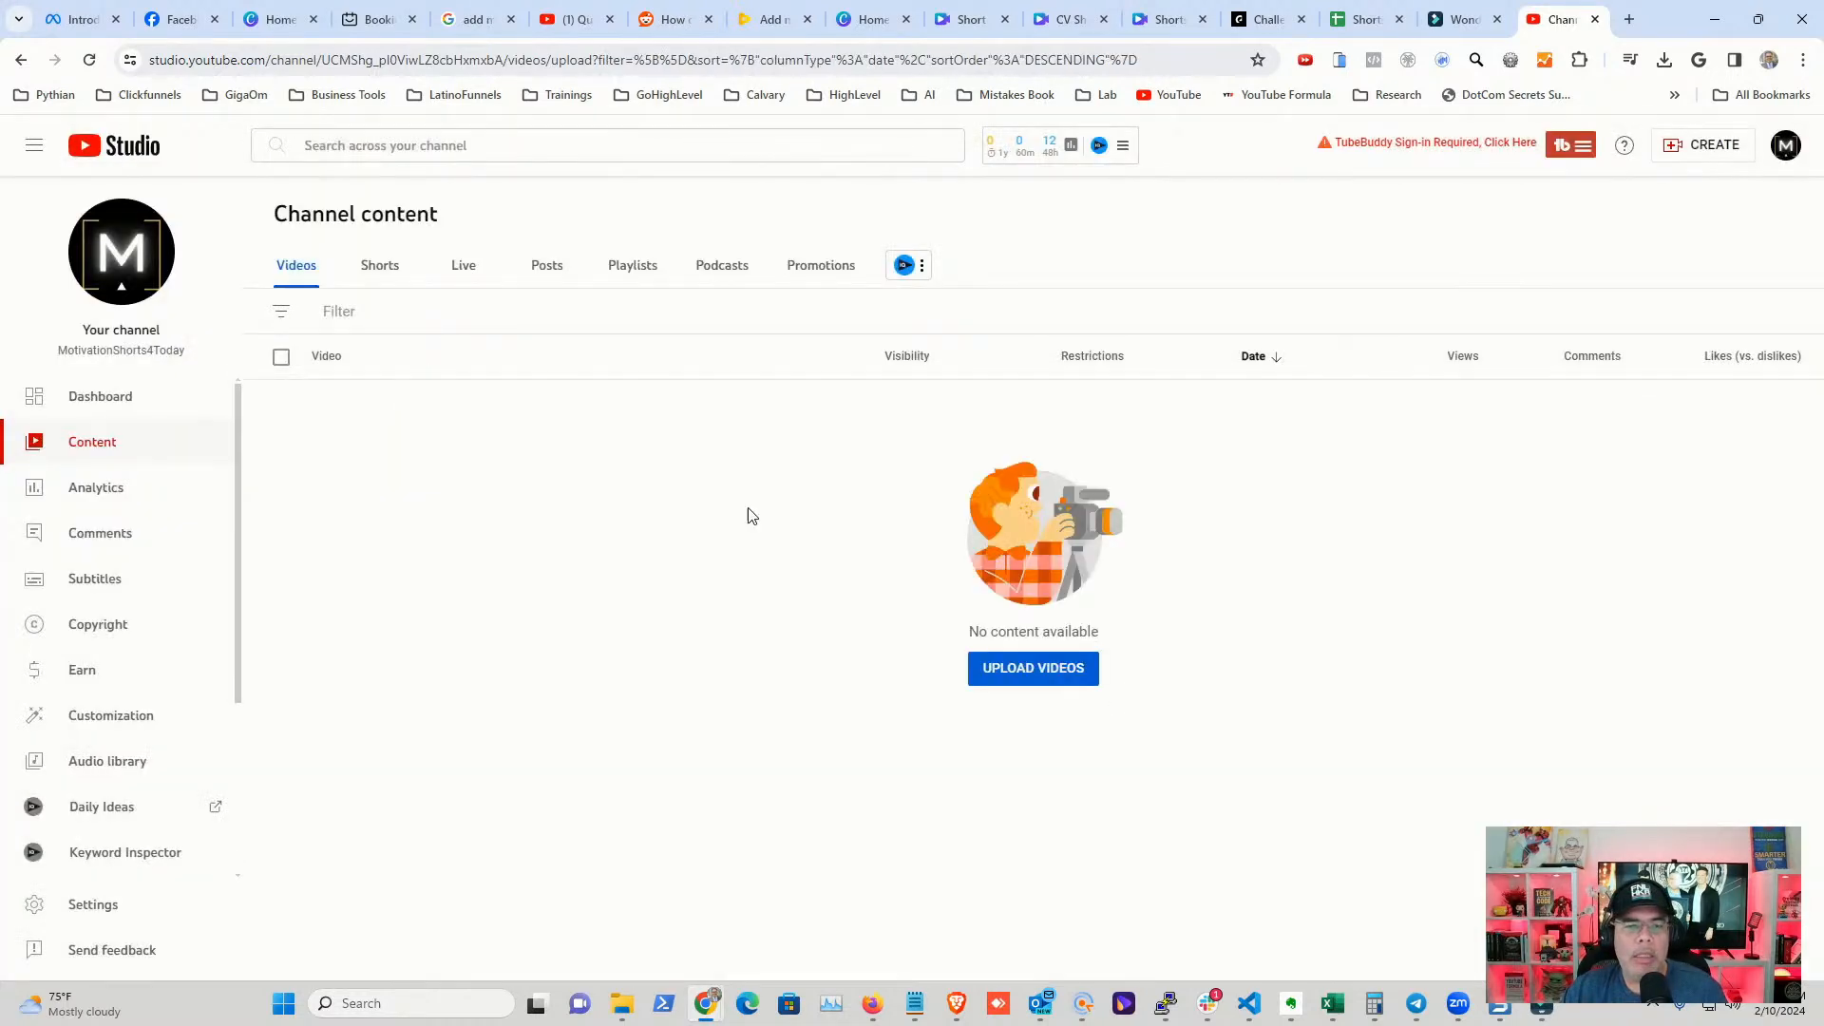
- Show the channel's list of Shorts in the channel content and dismiss the introductory tips covering it
click(379, 275)
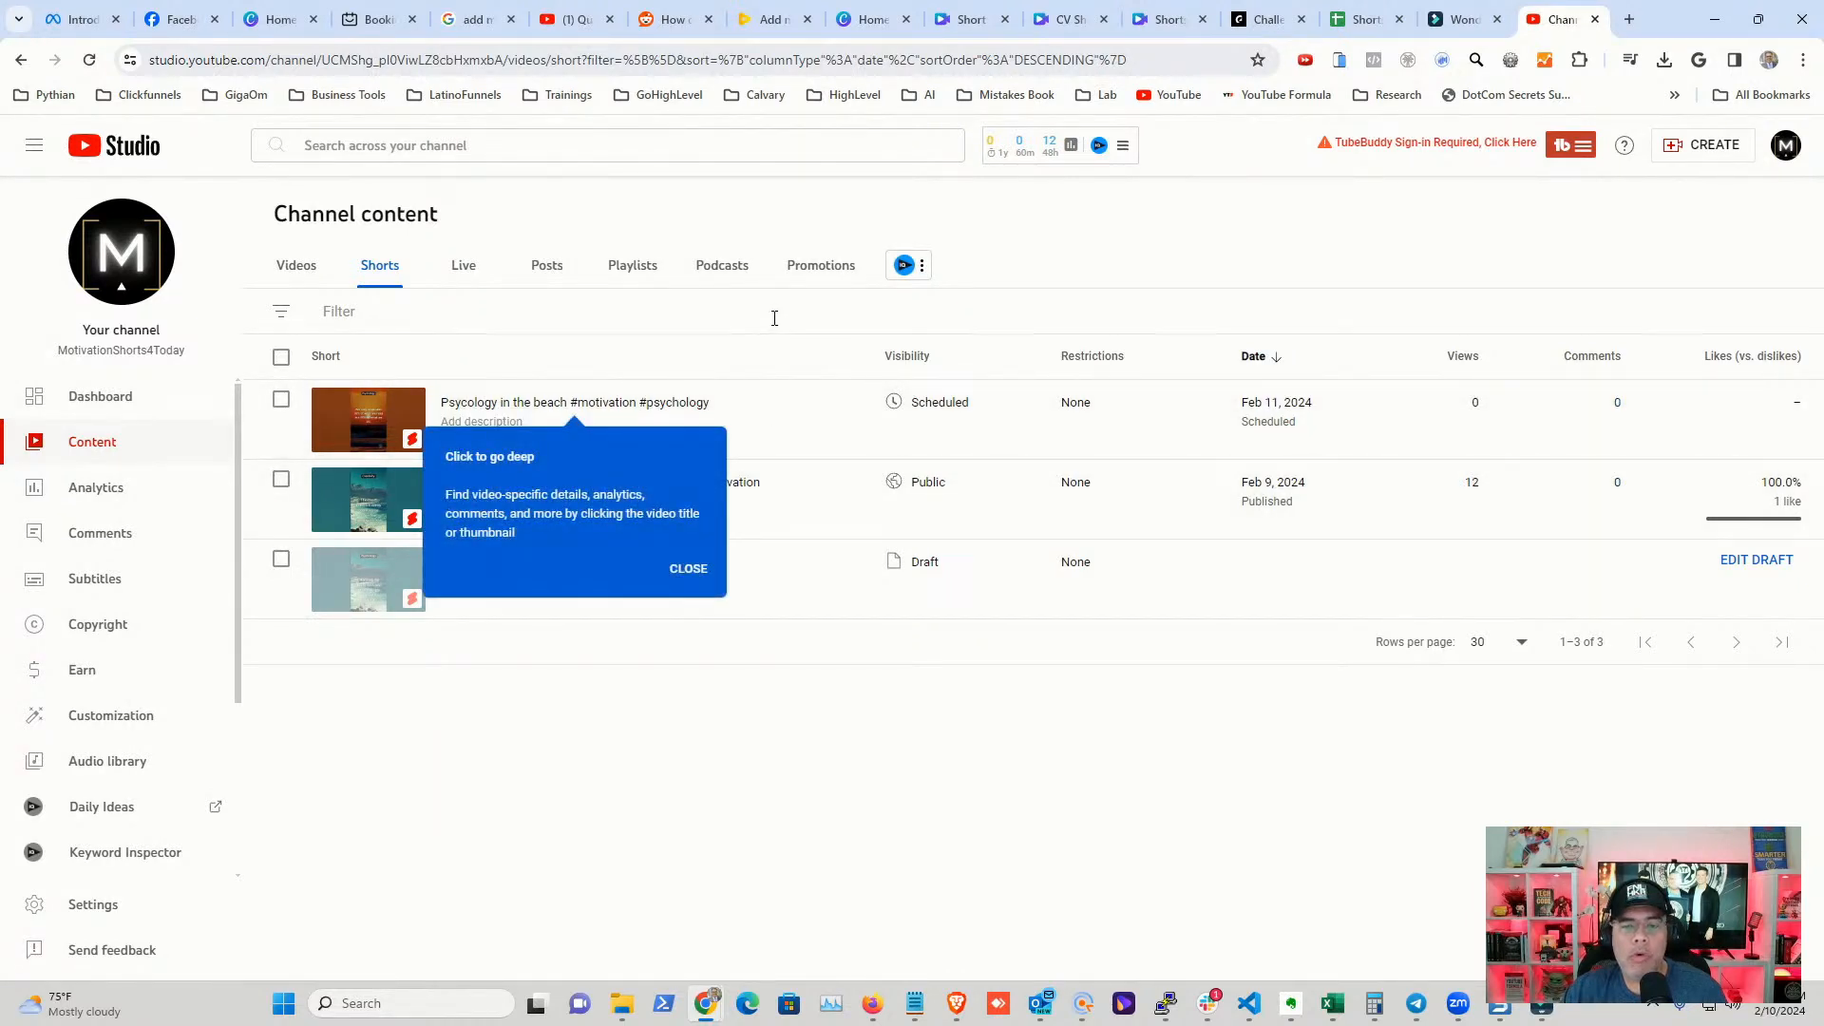
click(687, 570)
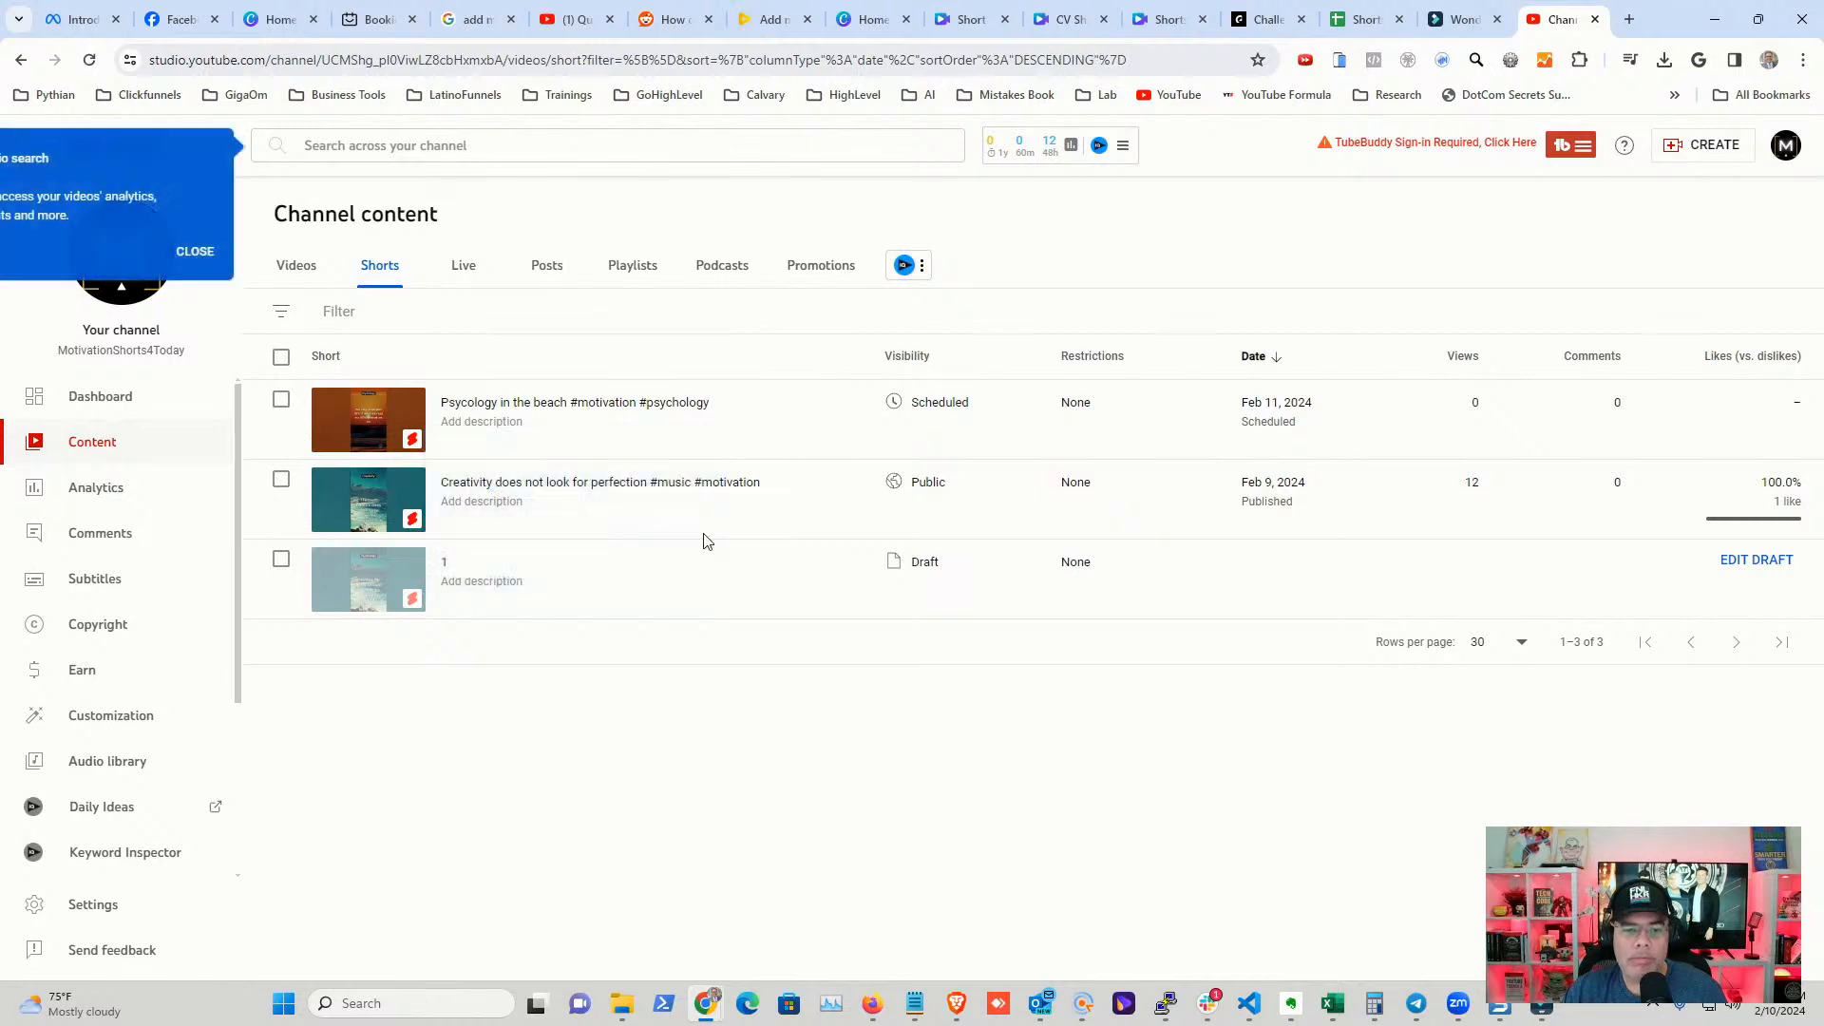
click(195, 251)
click(636, 432)
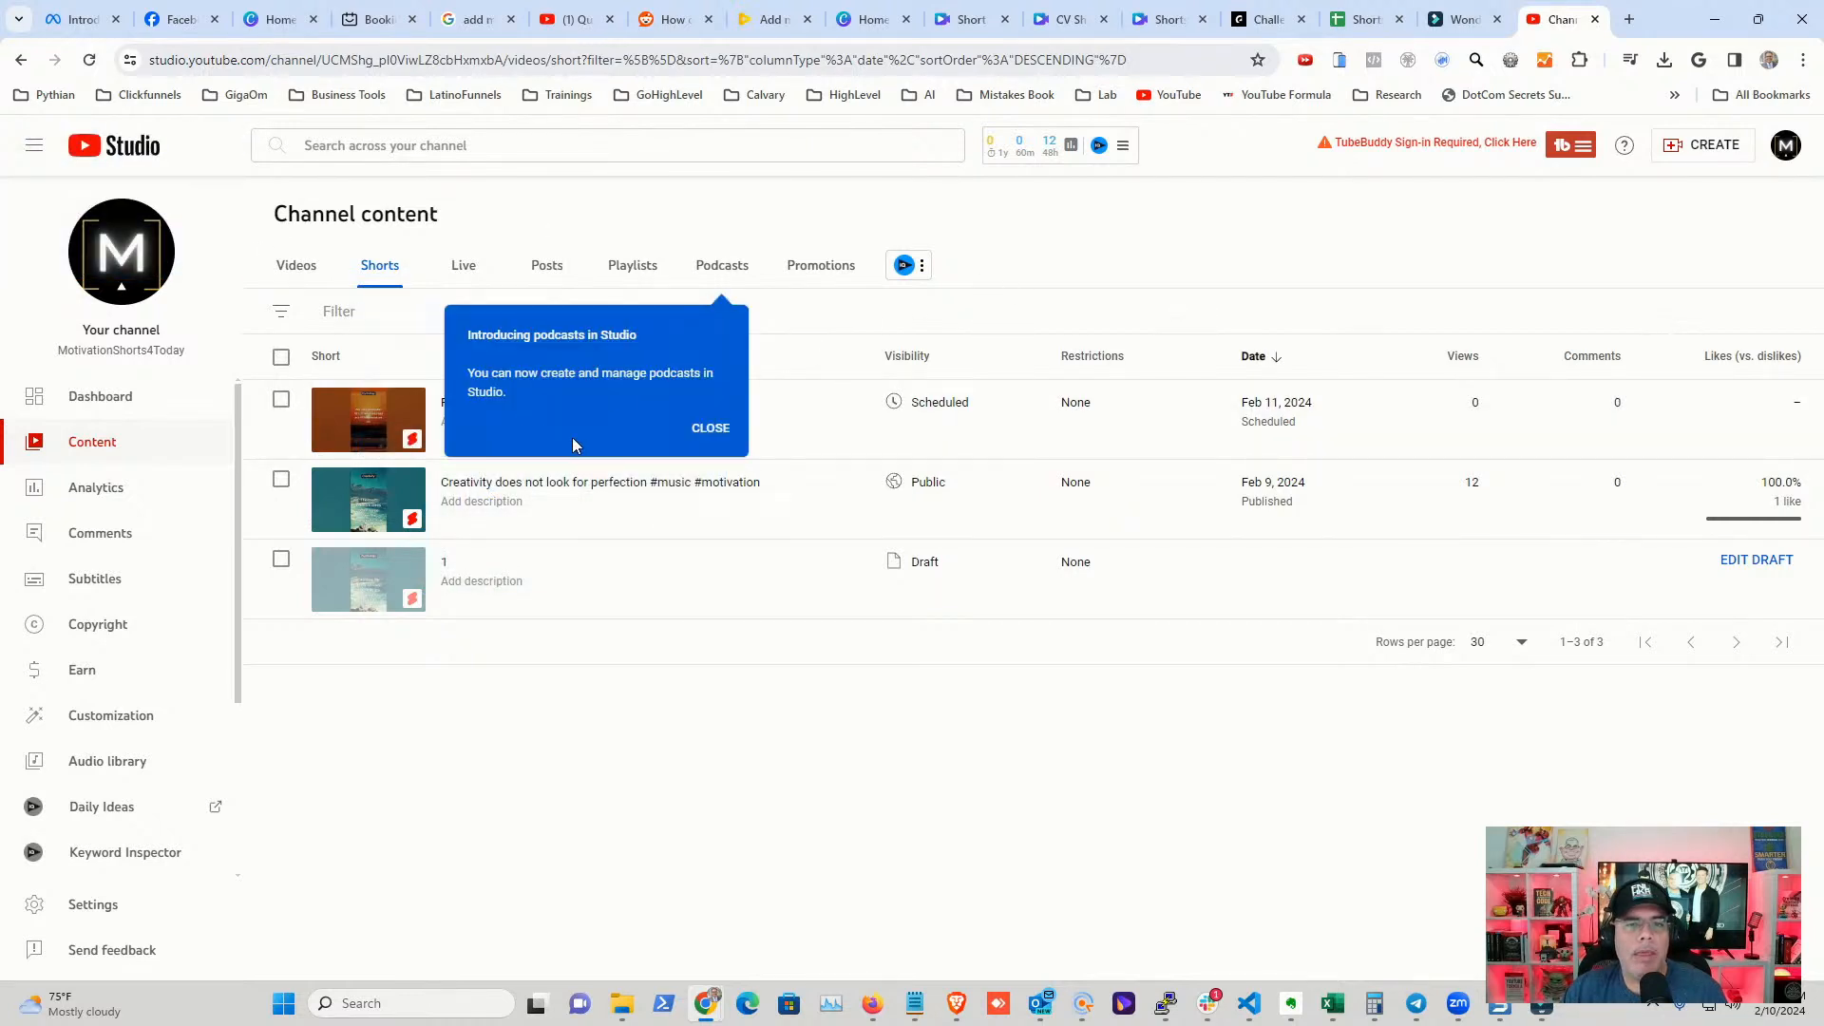
click(711, 429)
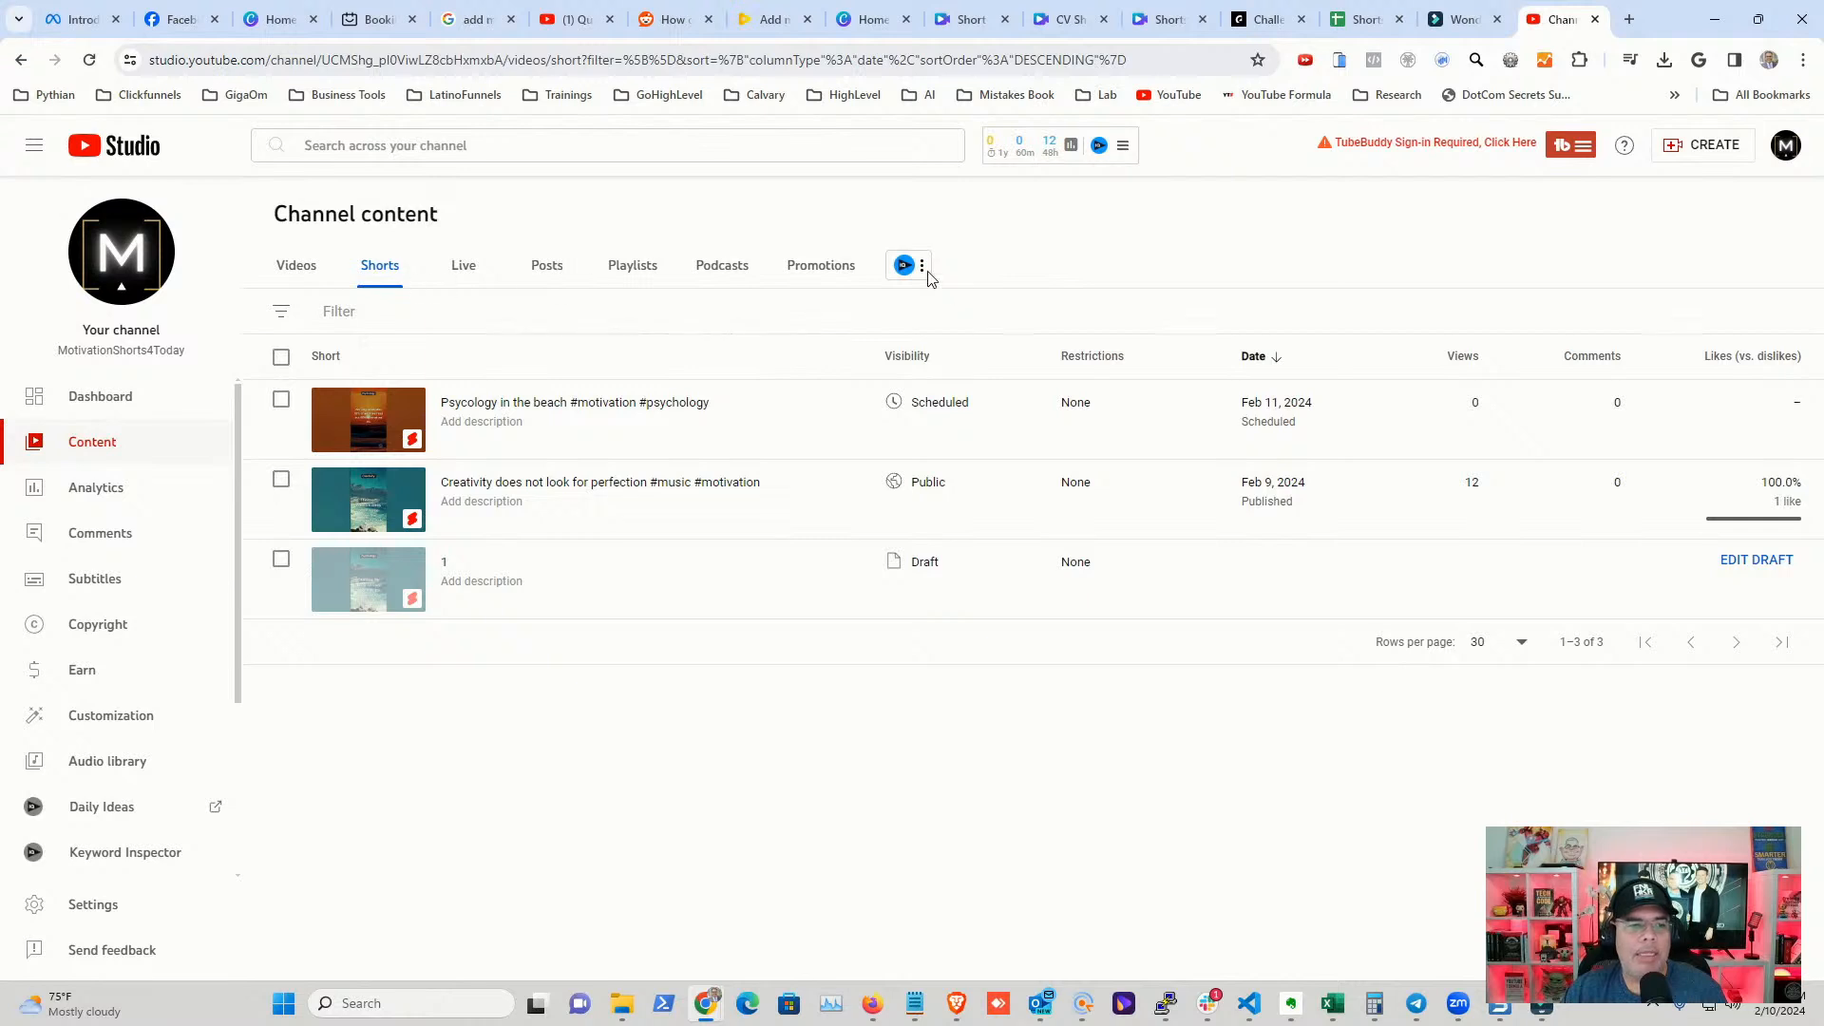
- Open the MotivationShorts4Today channel's public page and look over its banner and Shorts section
click(127, 254)
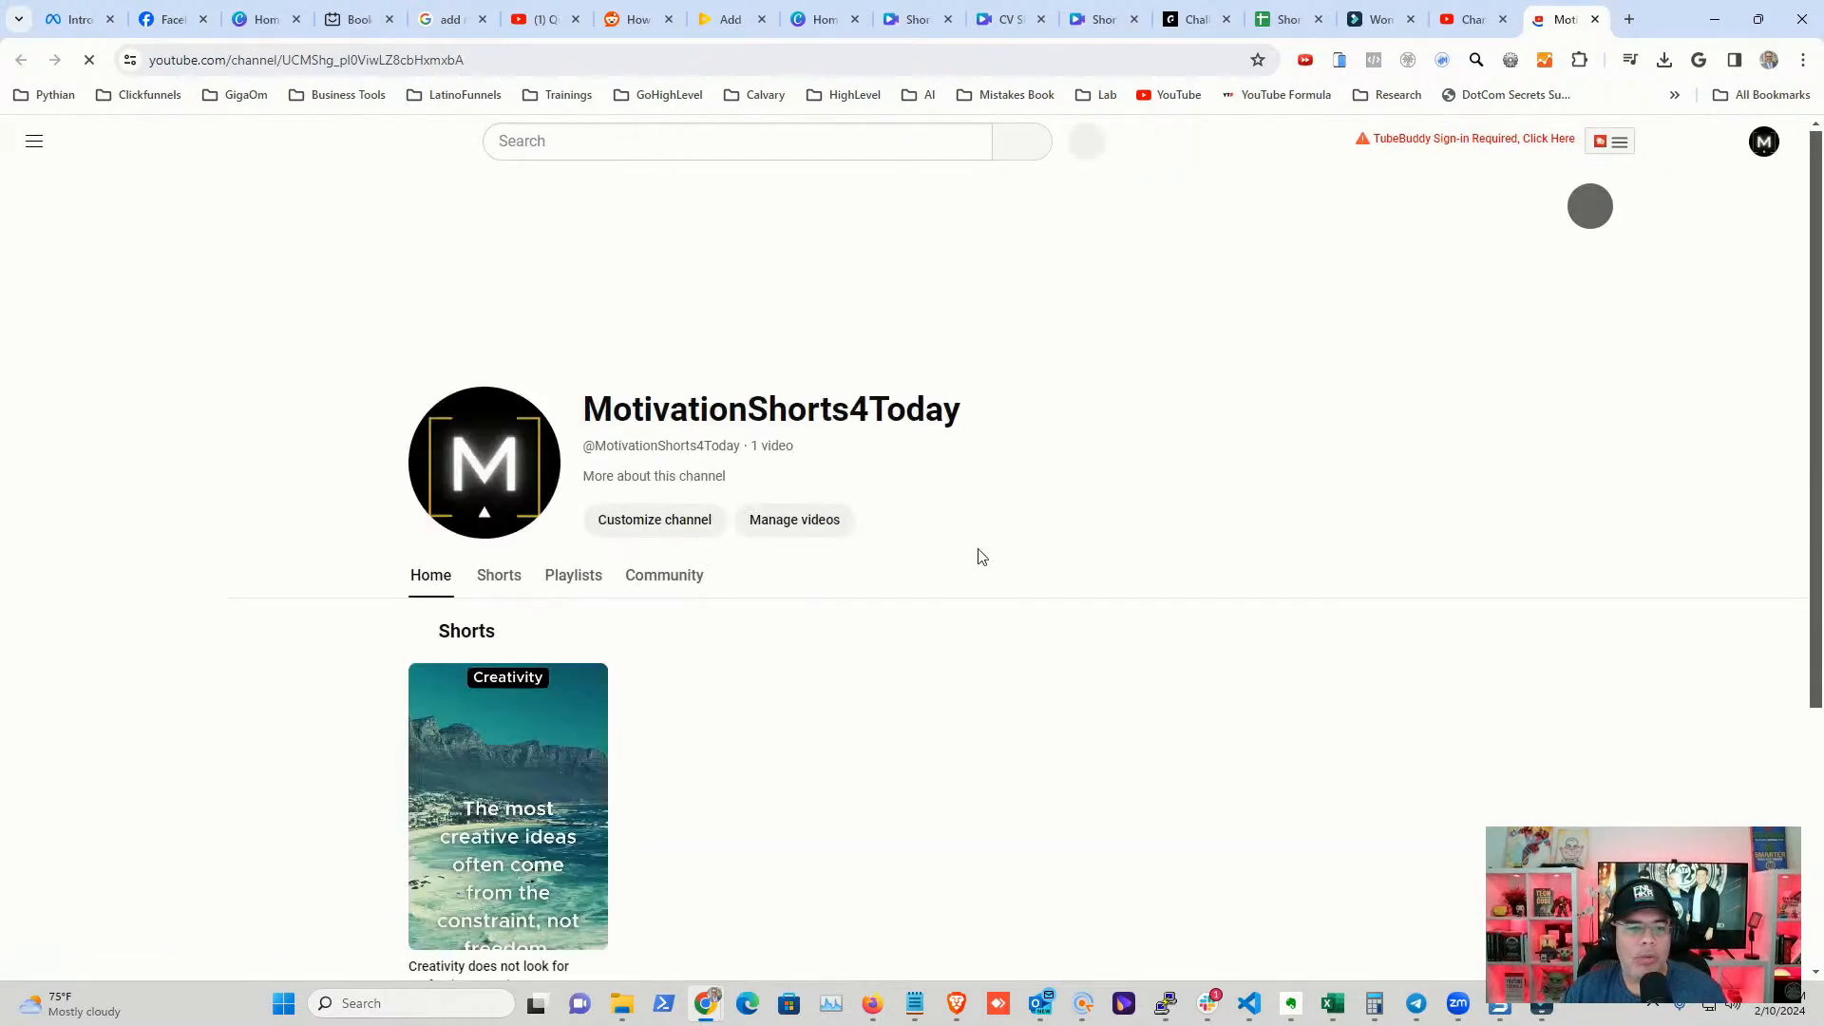
scroll(911, 597, down, 1)
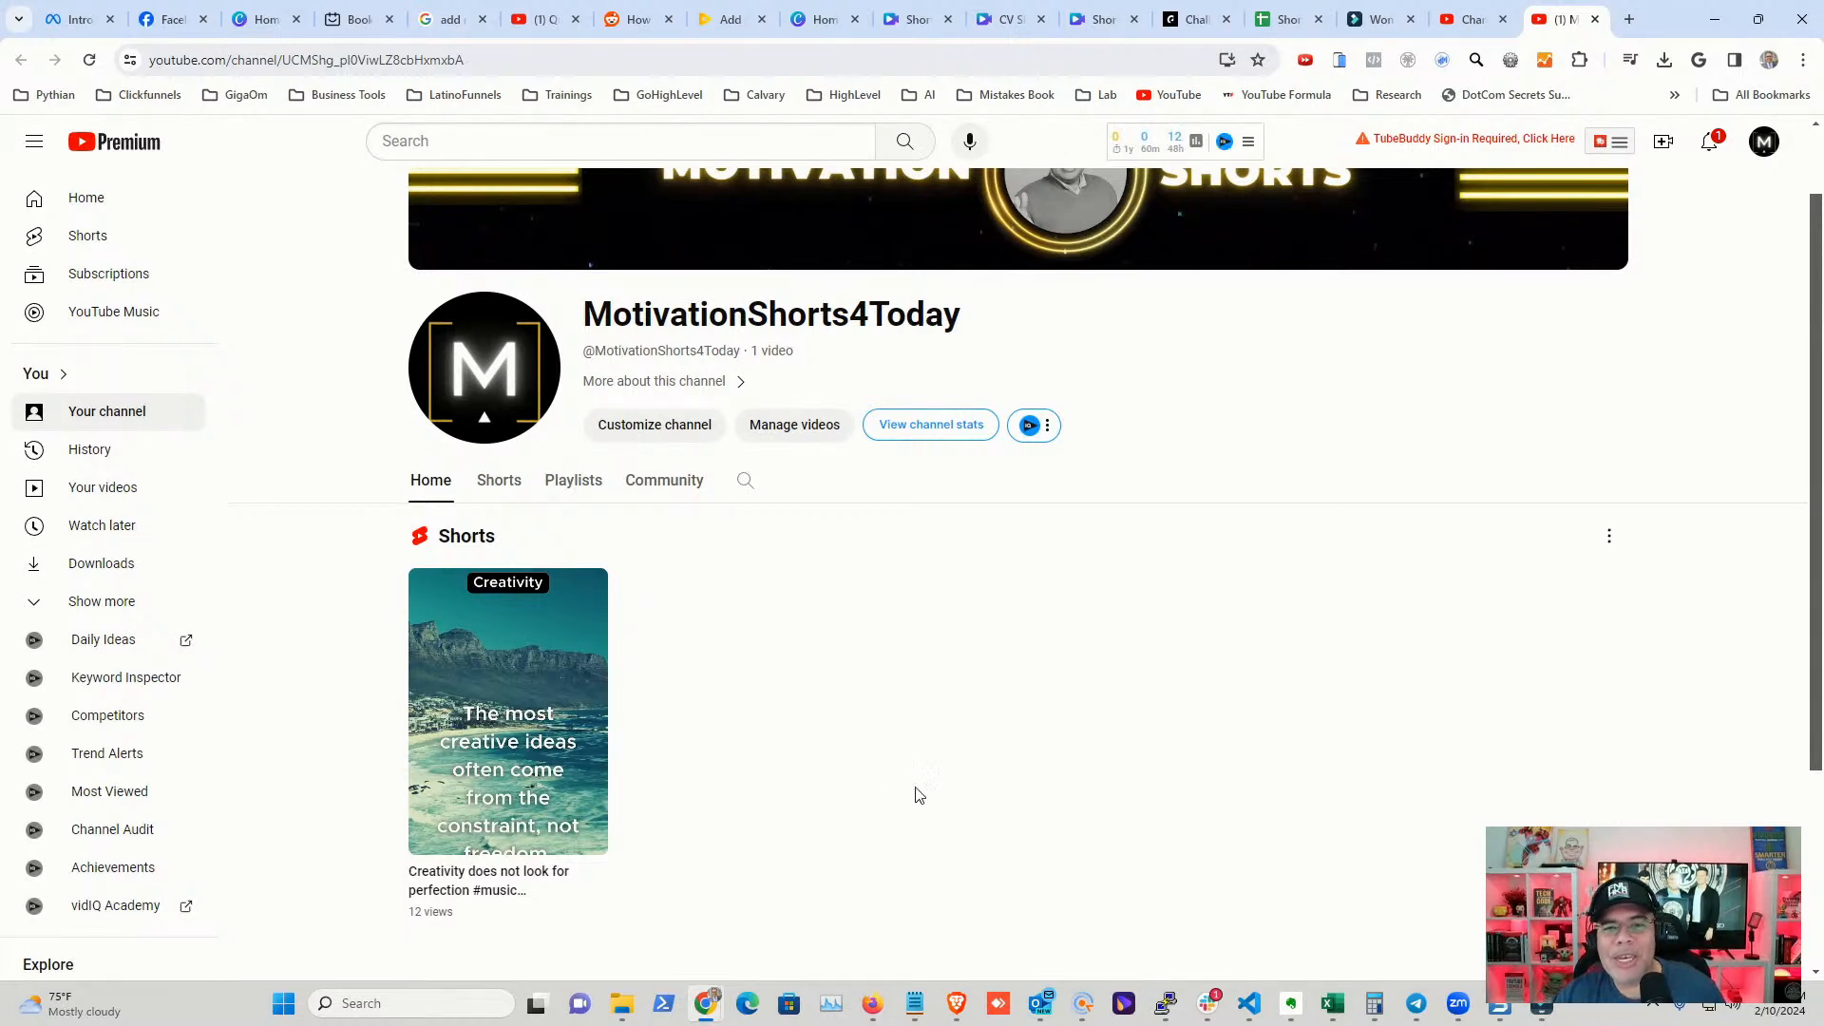
scroll(919, 794, up, 1)
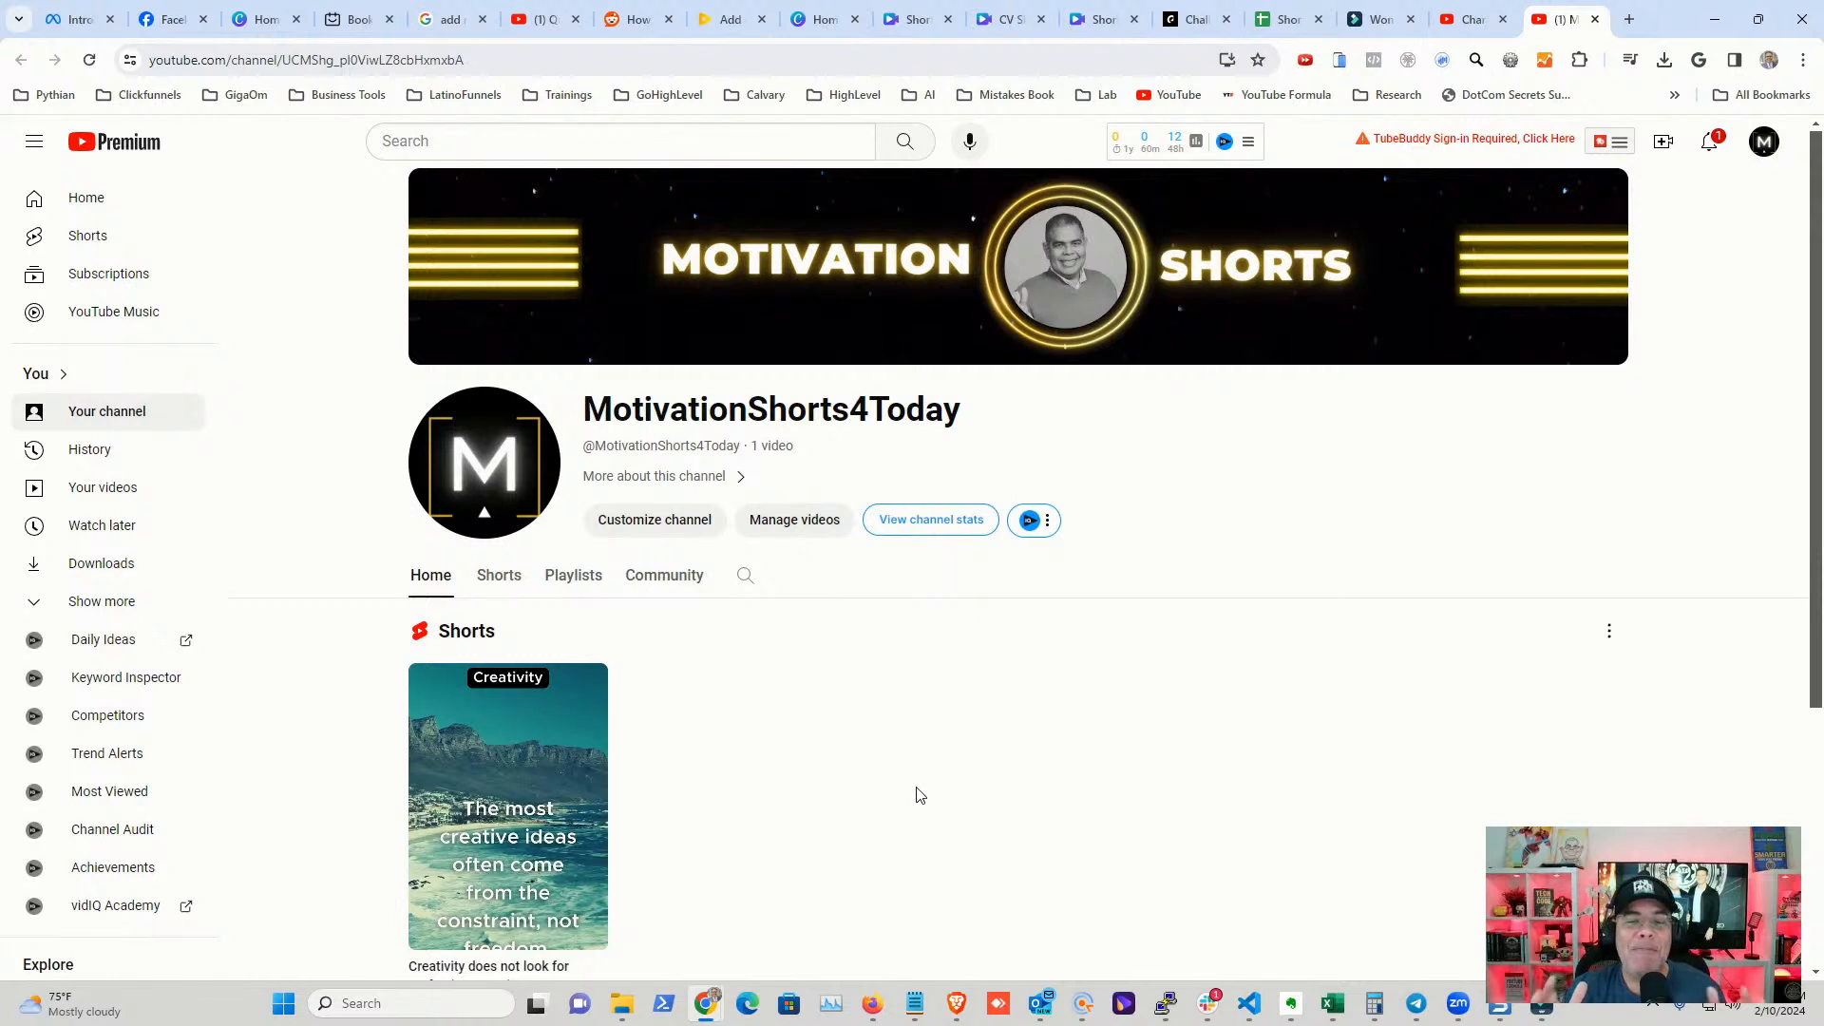